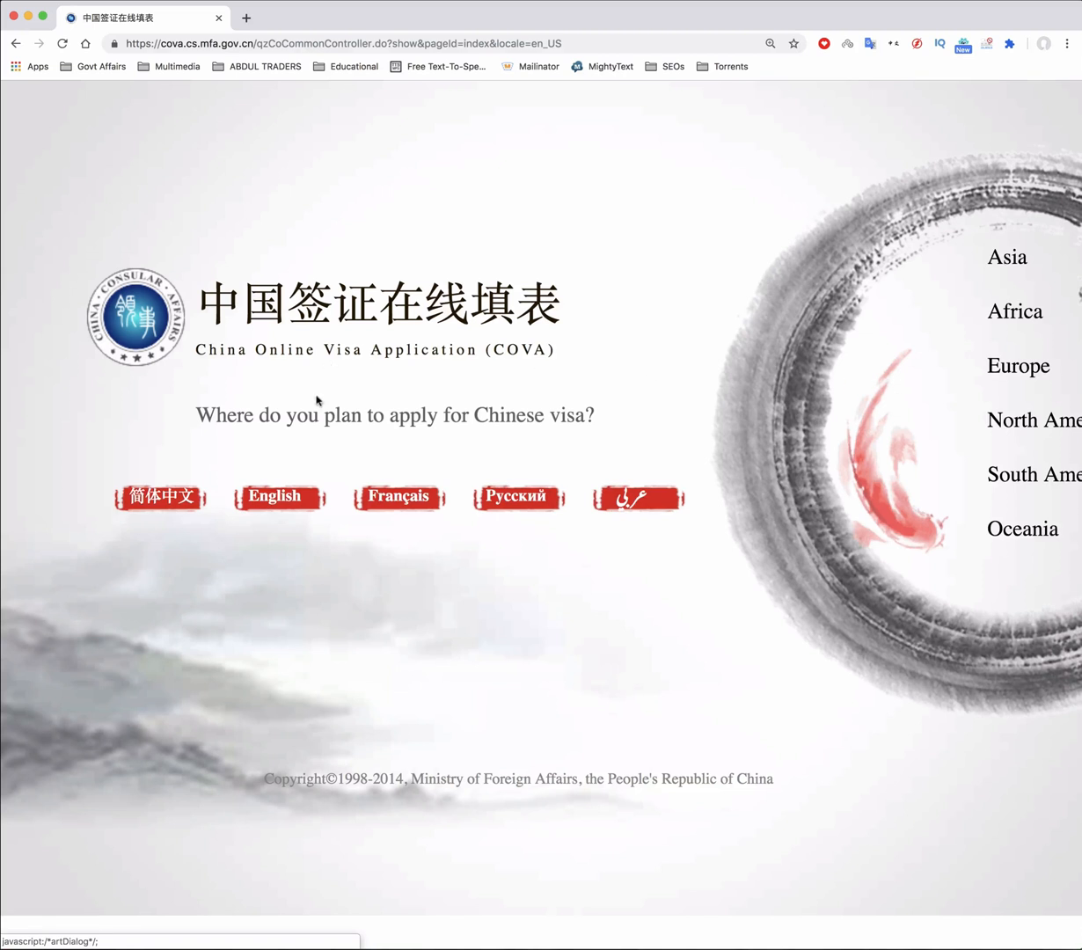
Switch the site to English and pick Islamabad, Pakistan, from the Asia consulate list
{"action": "left_click", "coordinate": [279, 499]}
{"action": "left_click", "coordinate": [989, 262]}
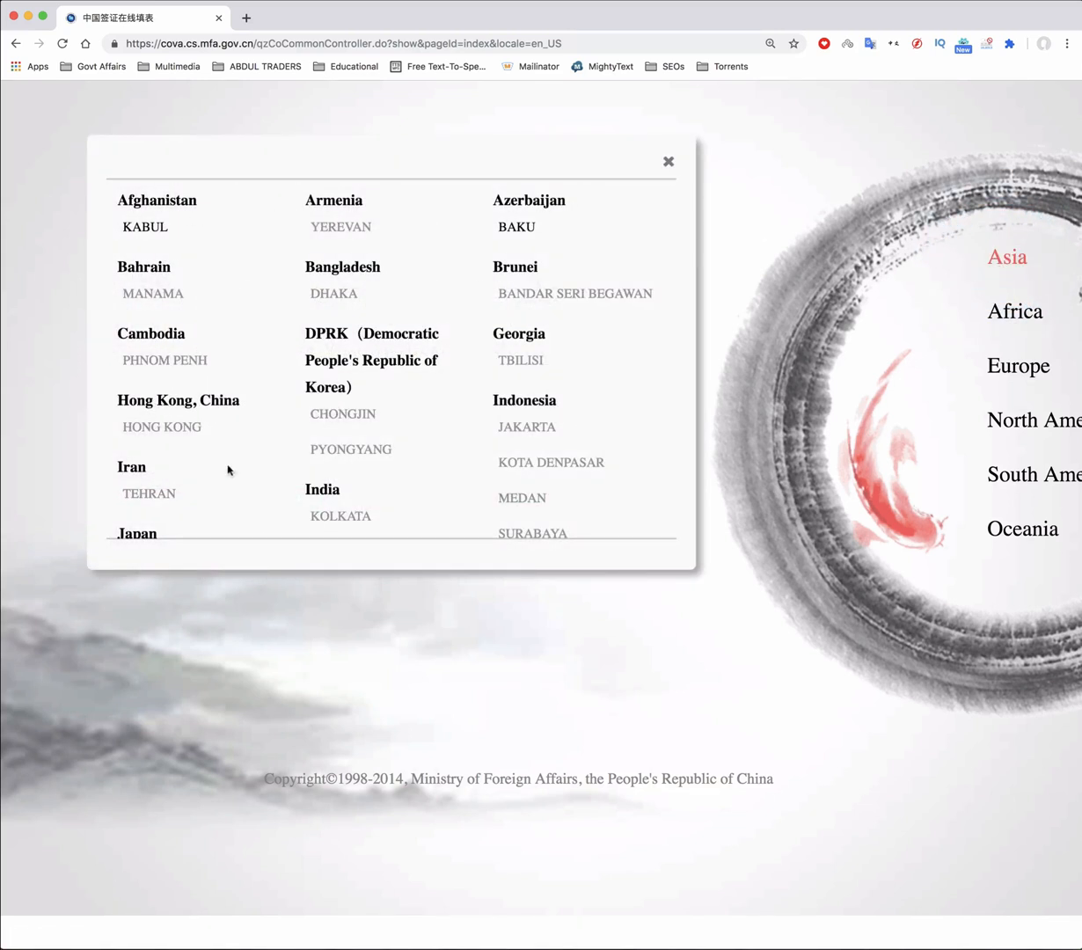
{"action": "scroll", "coordinate": [485, 426], "scroll_direction": "down", "scroll_amount": 1}
{"action": "scroll", "coordinate": [485, 427], "scroll_direction": "down", "scroll_amount": 4}
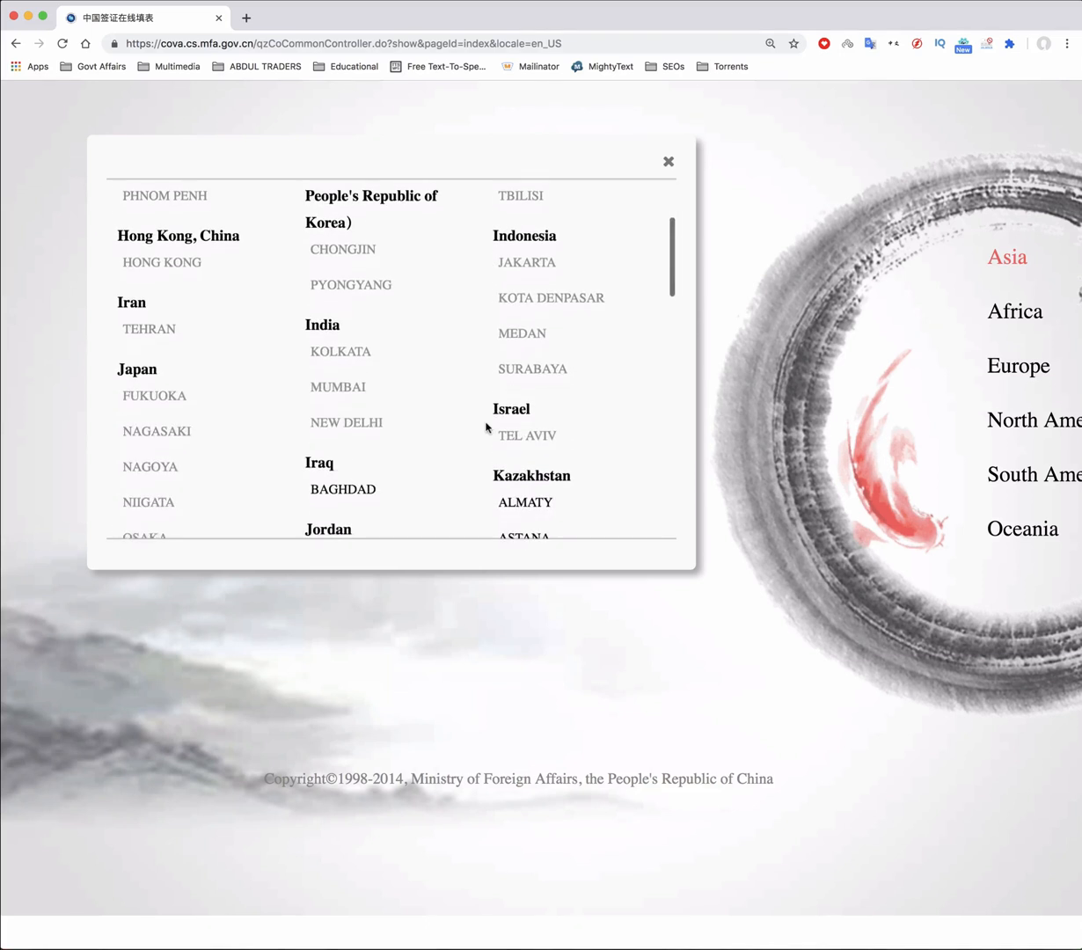
{"action": "scroll", "coordinate": [485, 427], "scroll_direction": "down", "scroll_amount": 7}
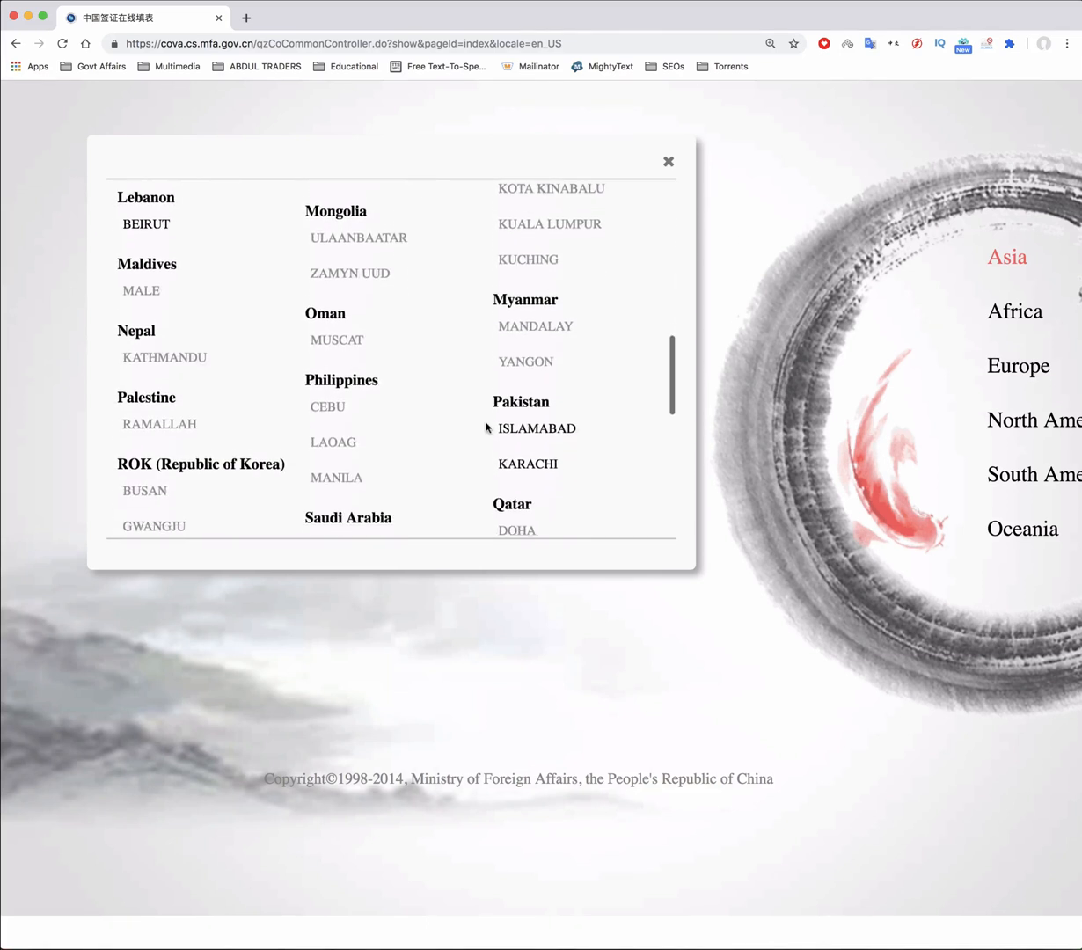
{"action": "scroll", "coordinate": [485, 428], "scroll_direction": "up", "scroll_amount": 1}
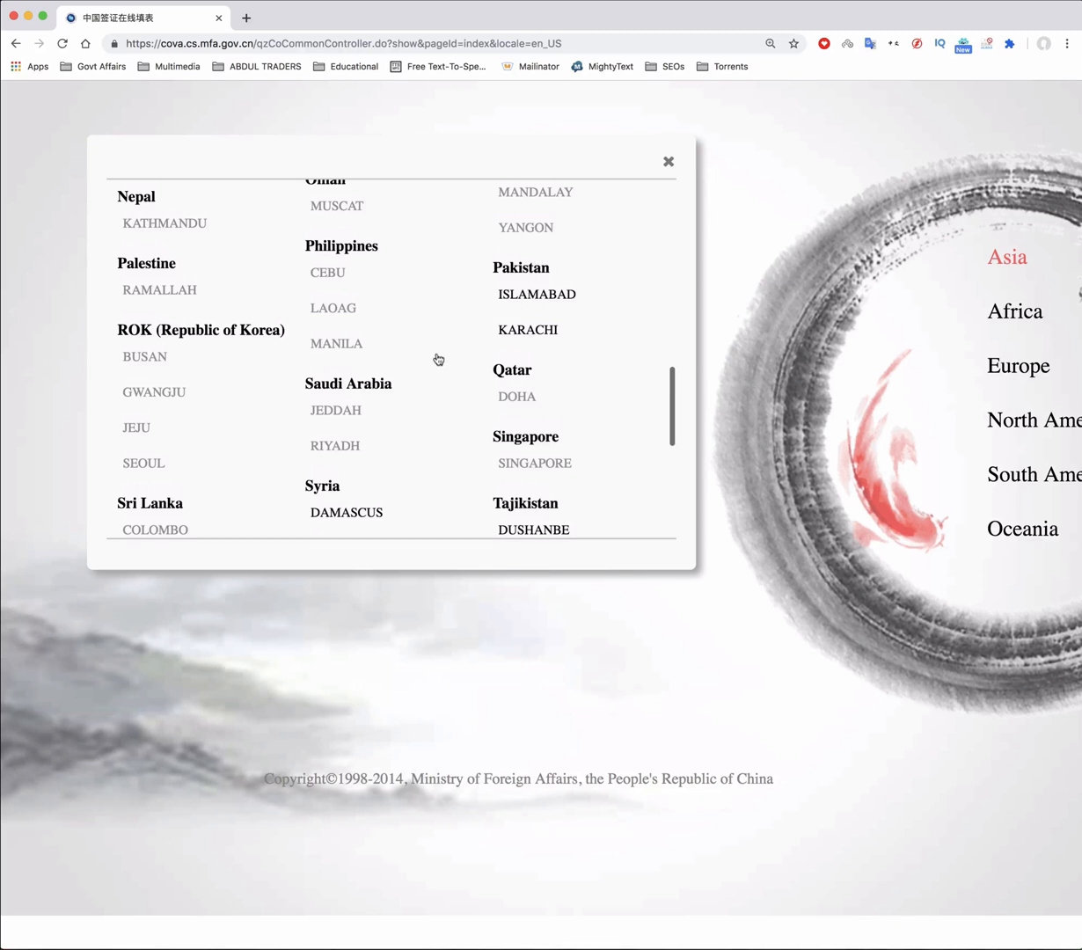
{"action": "left_click", "coordinate": [503, 302]}
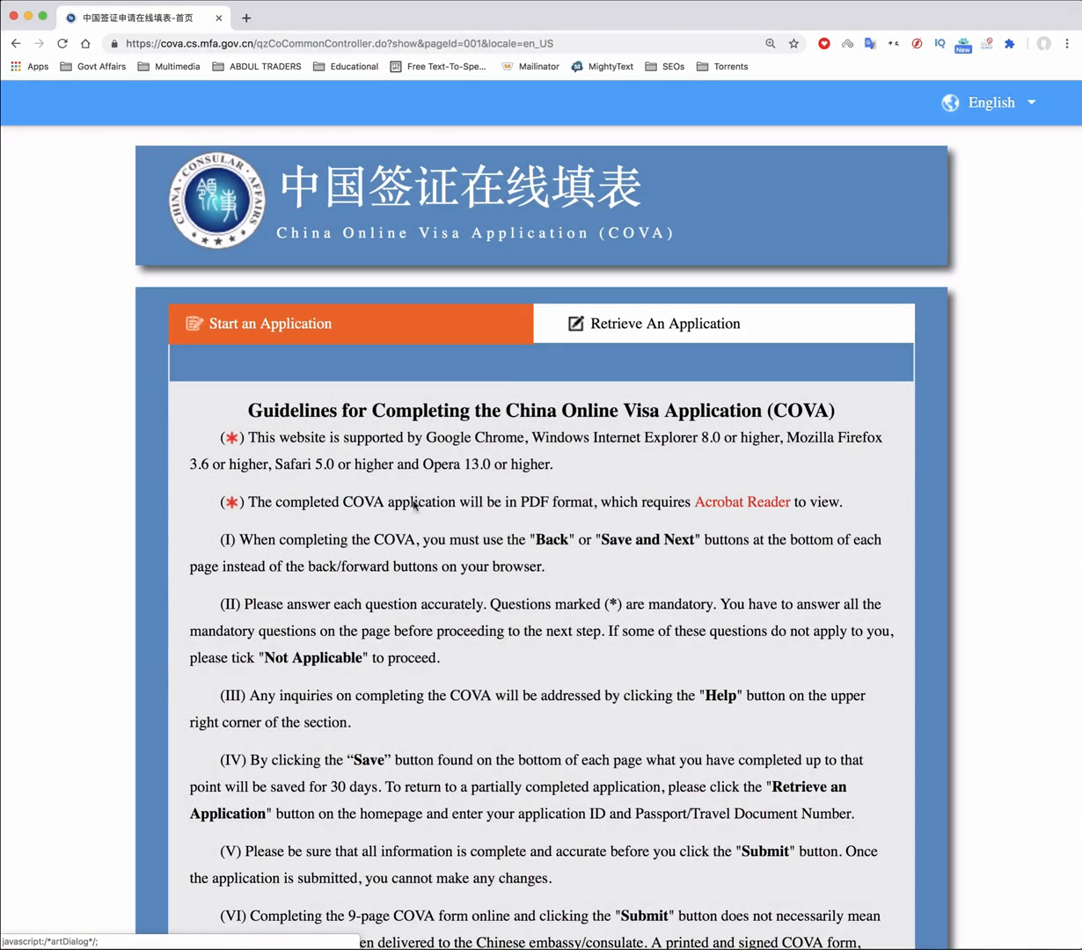
Start a new application and scroll the personal-information form down to the photo upload section
{"action": "scroll", "coordinate": [417, 539], "scroll_direction": "down", "scroll_amount": 5}
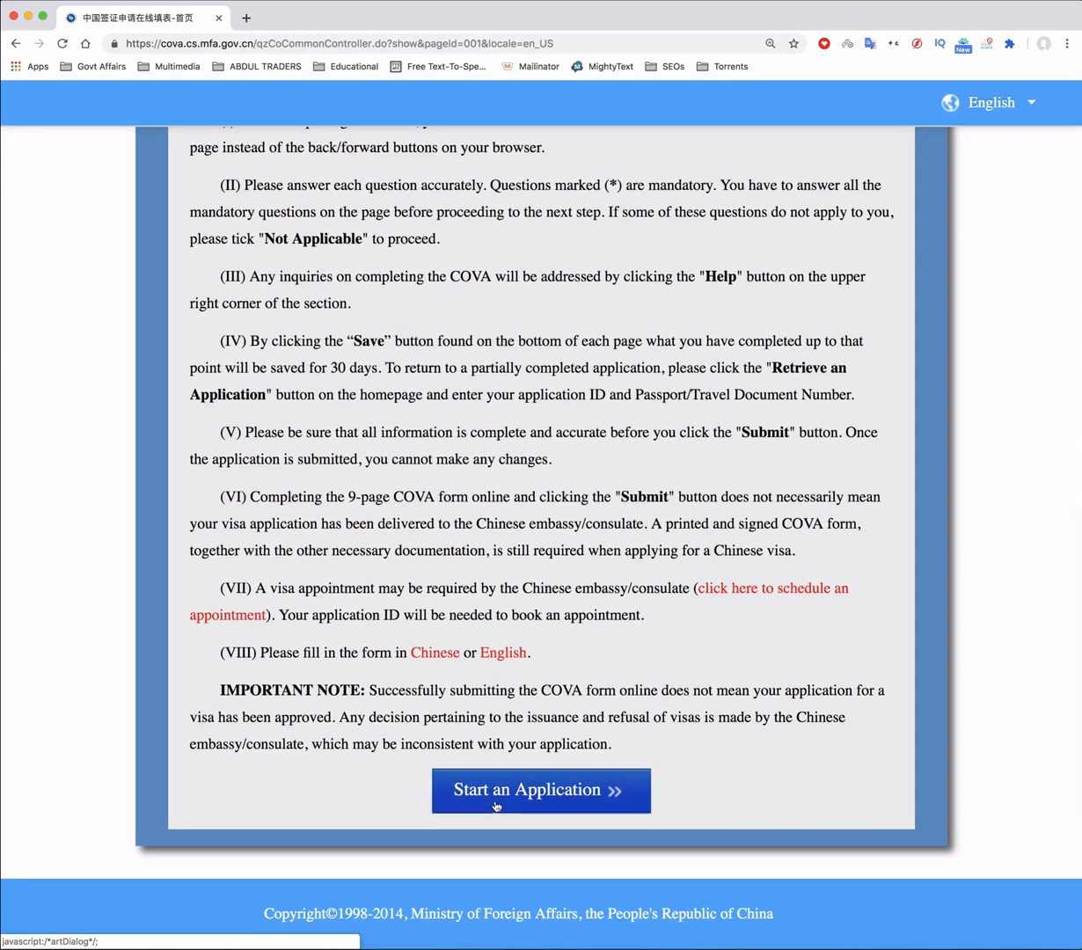
{"action": "left_click", "coordinate": [494, 797]}
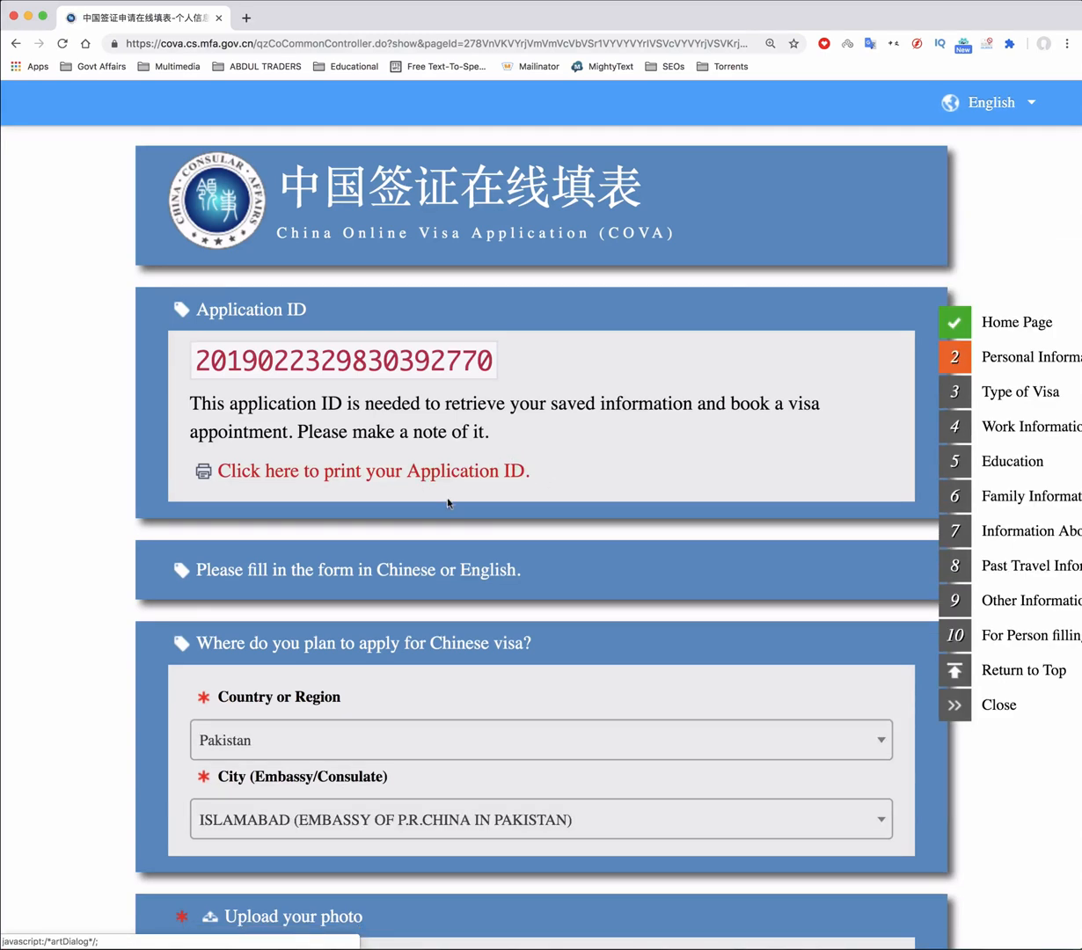
{"action": "scroll", "coordinate": [483, 541], "scroll_direction": "down", "scroll_amount": 4}
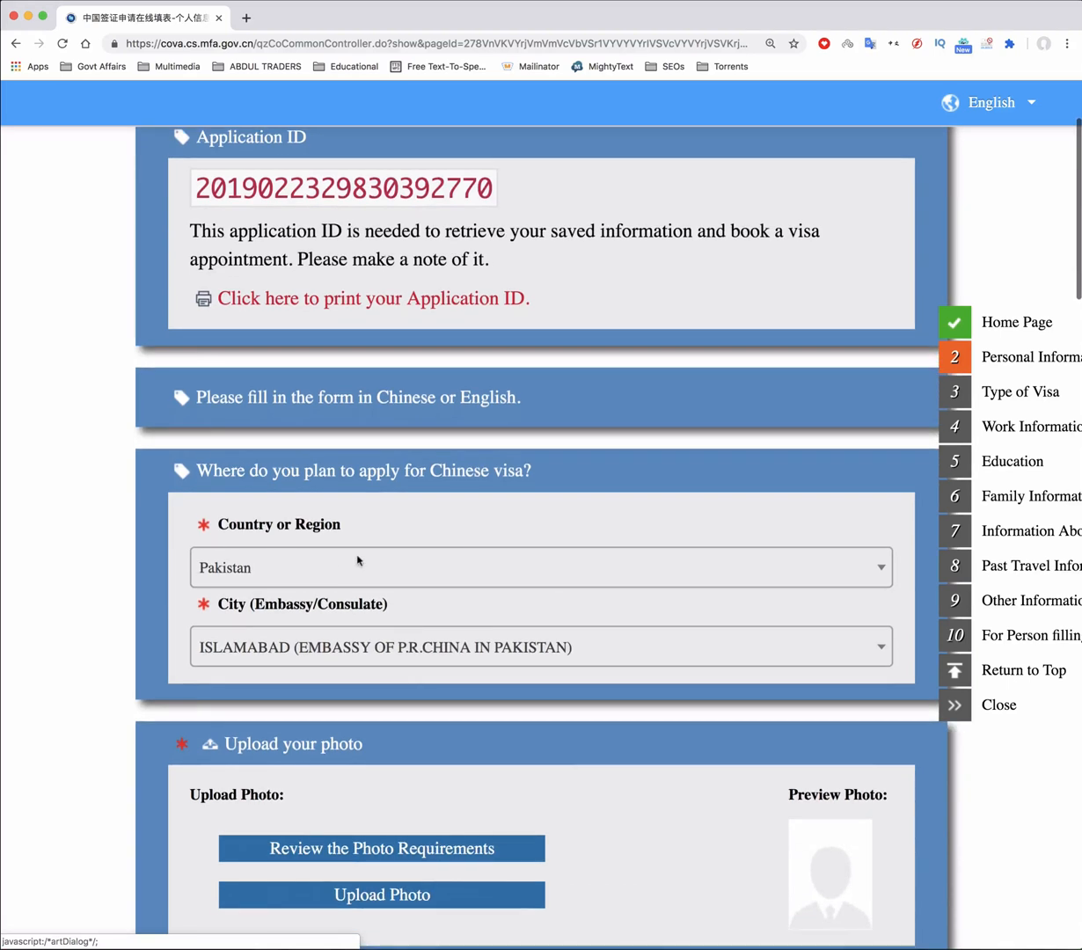
{"action": "scroll", "coordinate": [396, 573], "scroll_direction": "down", "scroll_amount": 1}
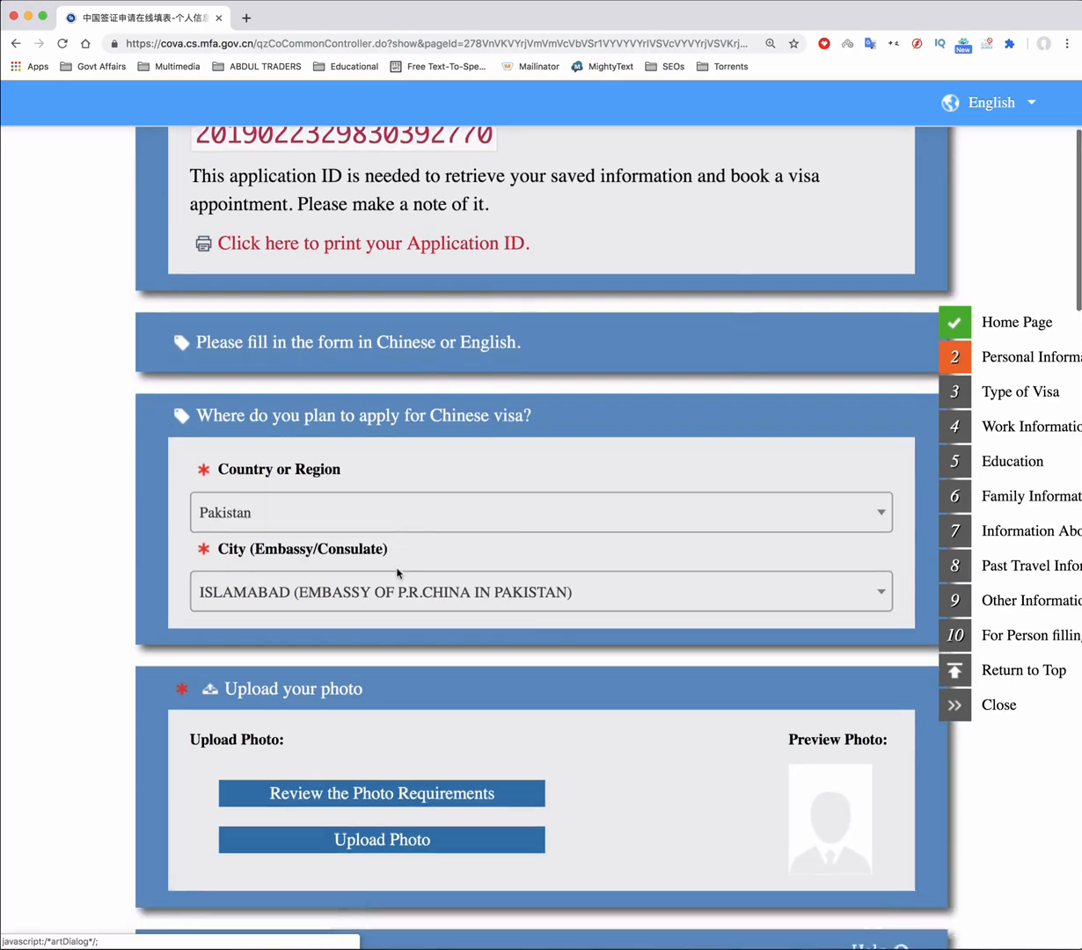
{"action": "scroll", "coordinate": [396, 572], "scroll_direction": "down", "scroll_amount": 4}
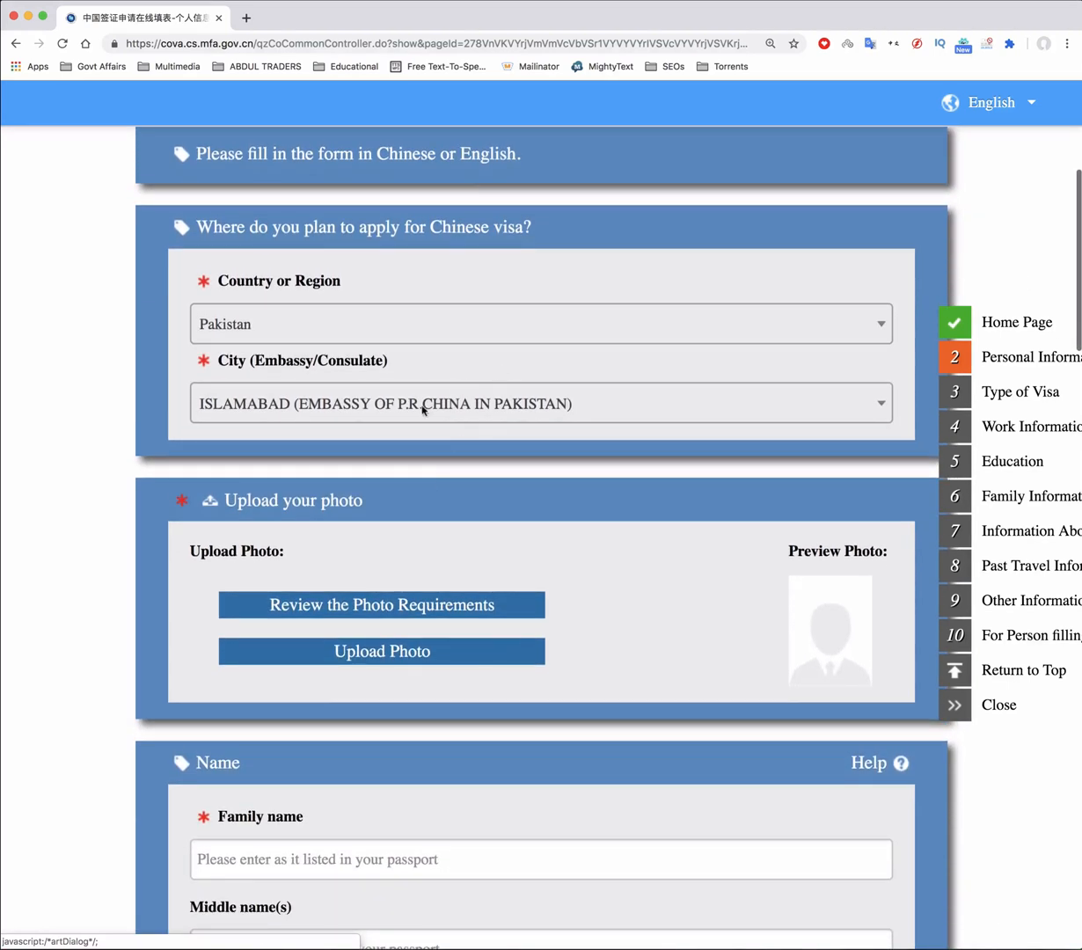
{"action": "scroll", "coordinate": [506, 431], "scroll_direction": "down", "scroll_amount": 5}
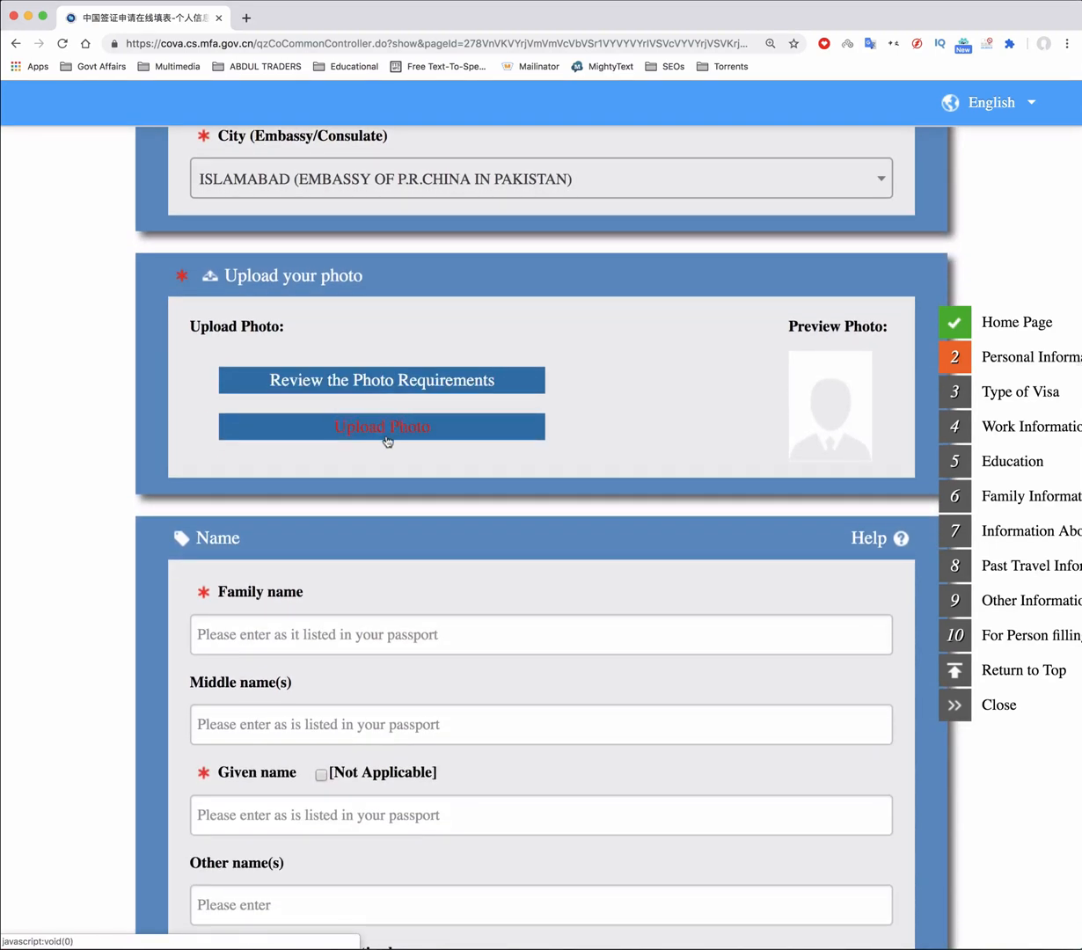
Load the portrait Untitled-2.jpg from the Desktop into the photo tool
{"action": "left_click", "coordinate": [405, 433]}
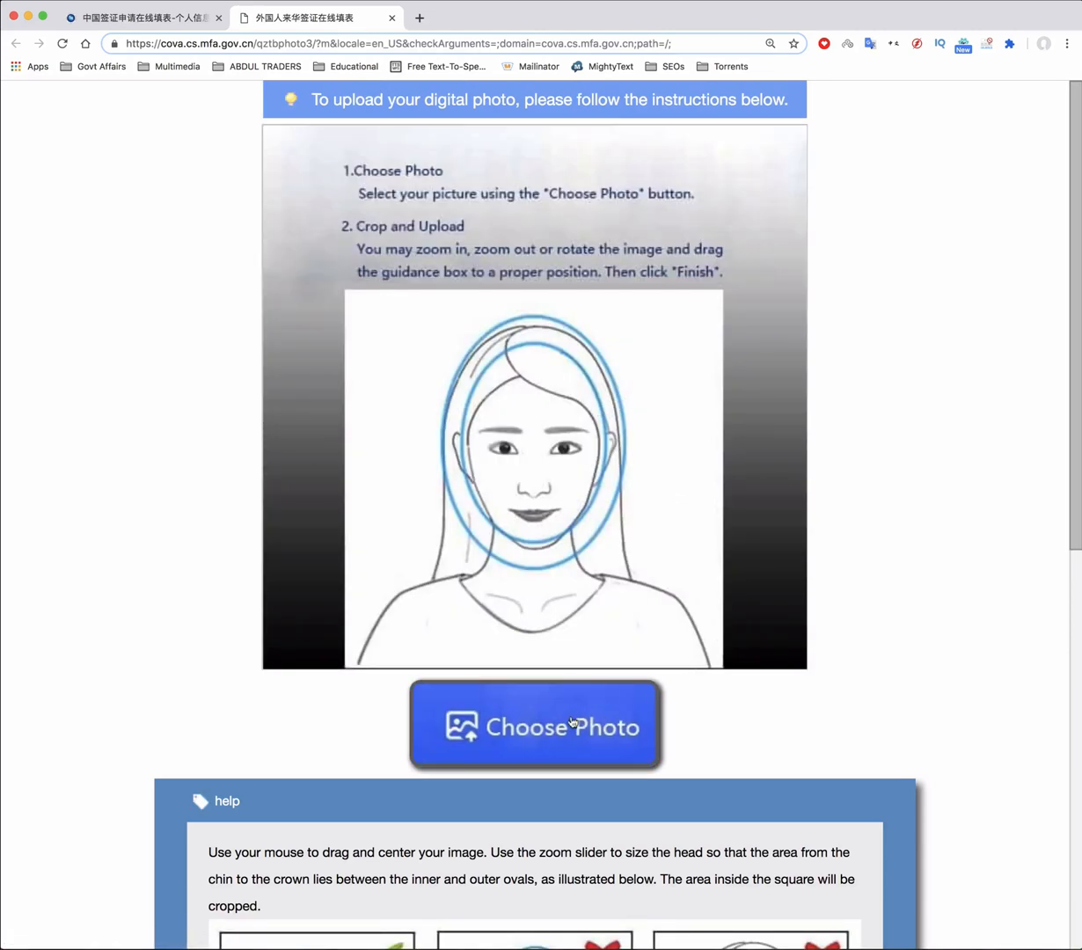
{"action": "left_click", "coordinate": [485, 426]}
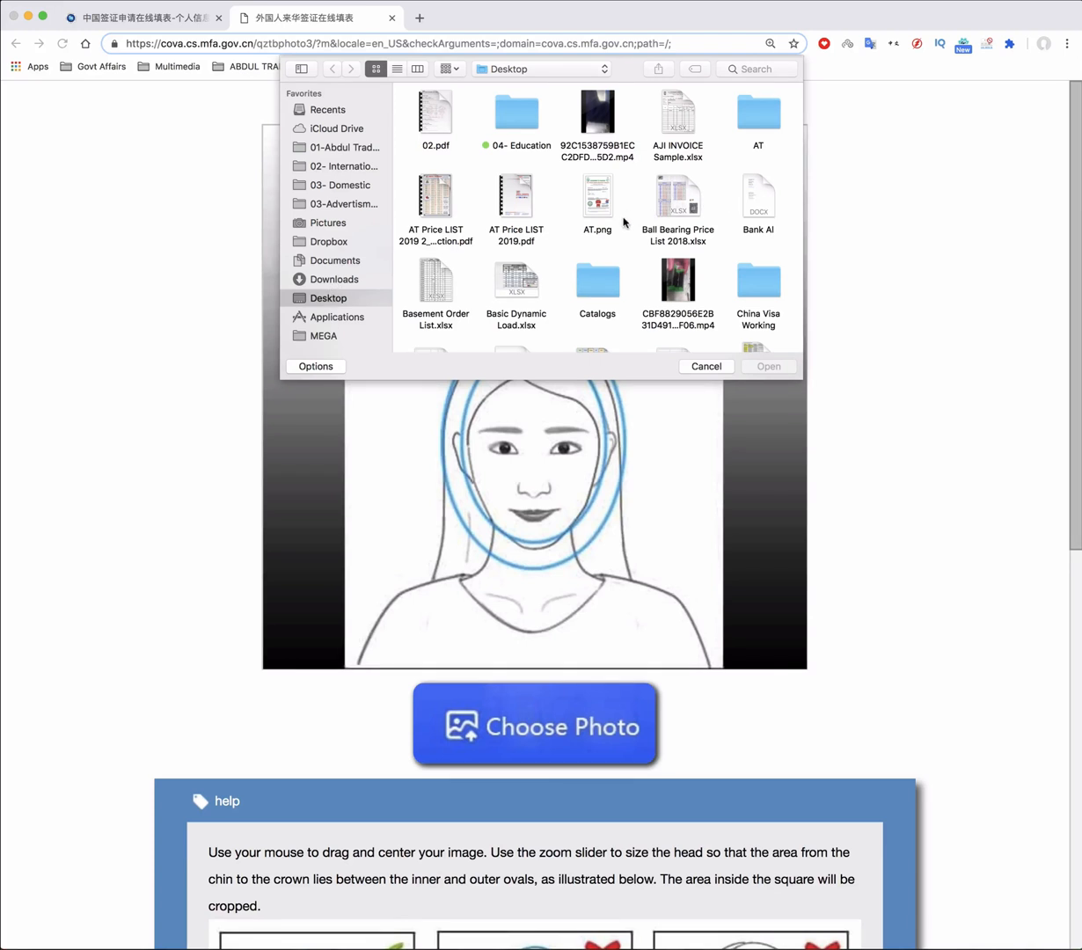
{"action": "key", "text": "u"}
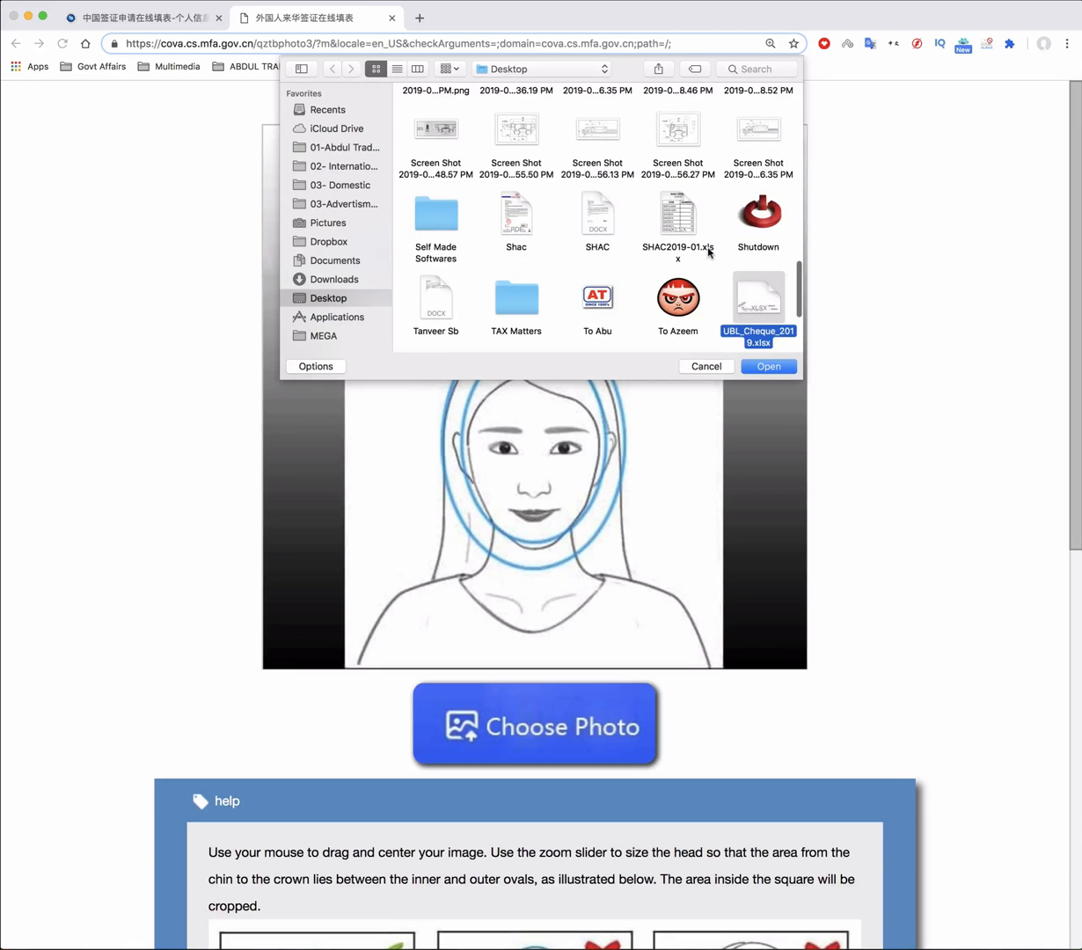
{"action": "scroll", "coordinate": [682, 251], "scroll_direction": "down", "scroll_amount": 3}
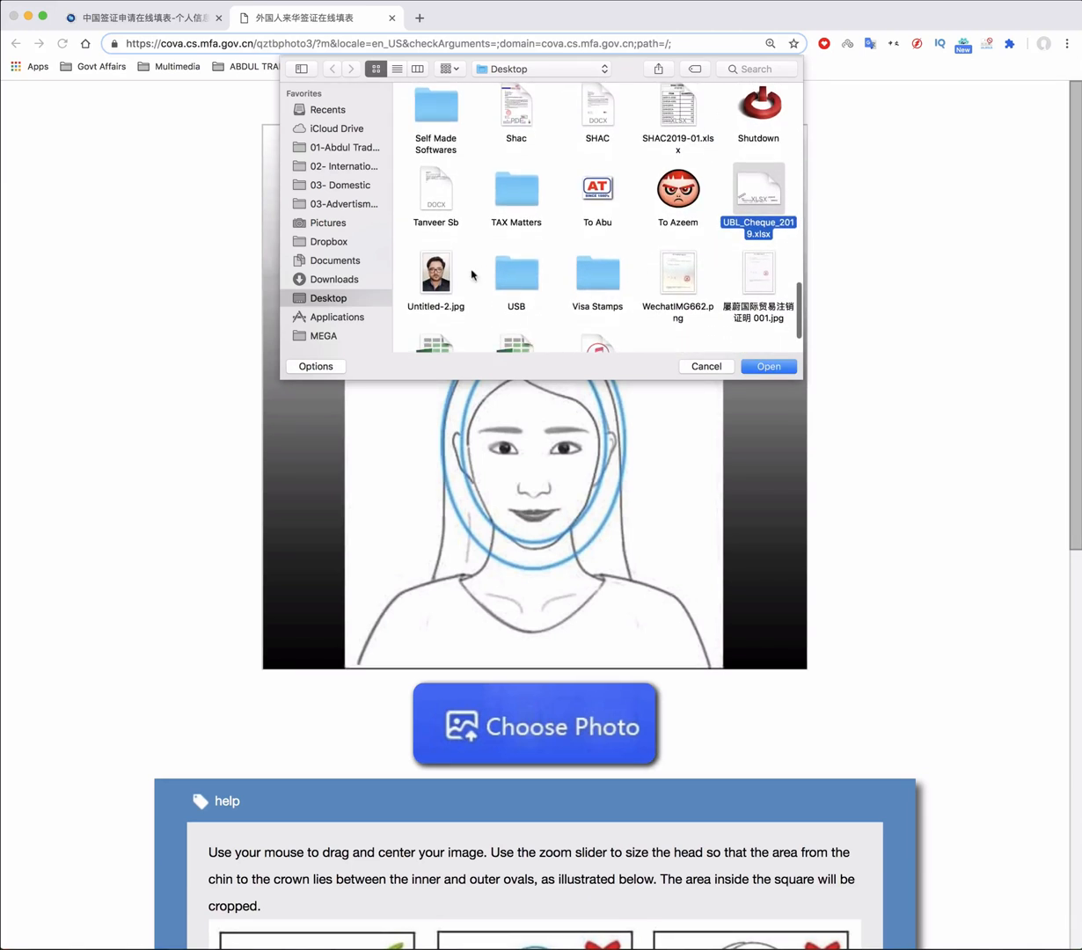
{"action": "left_click", "coordinate": [426, 268]}
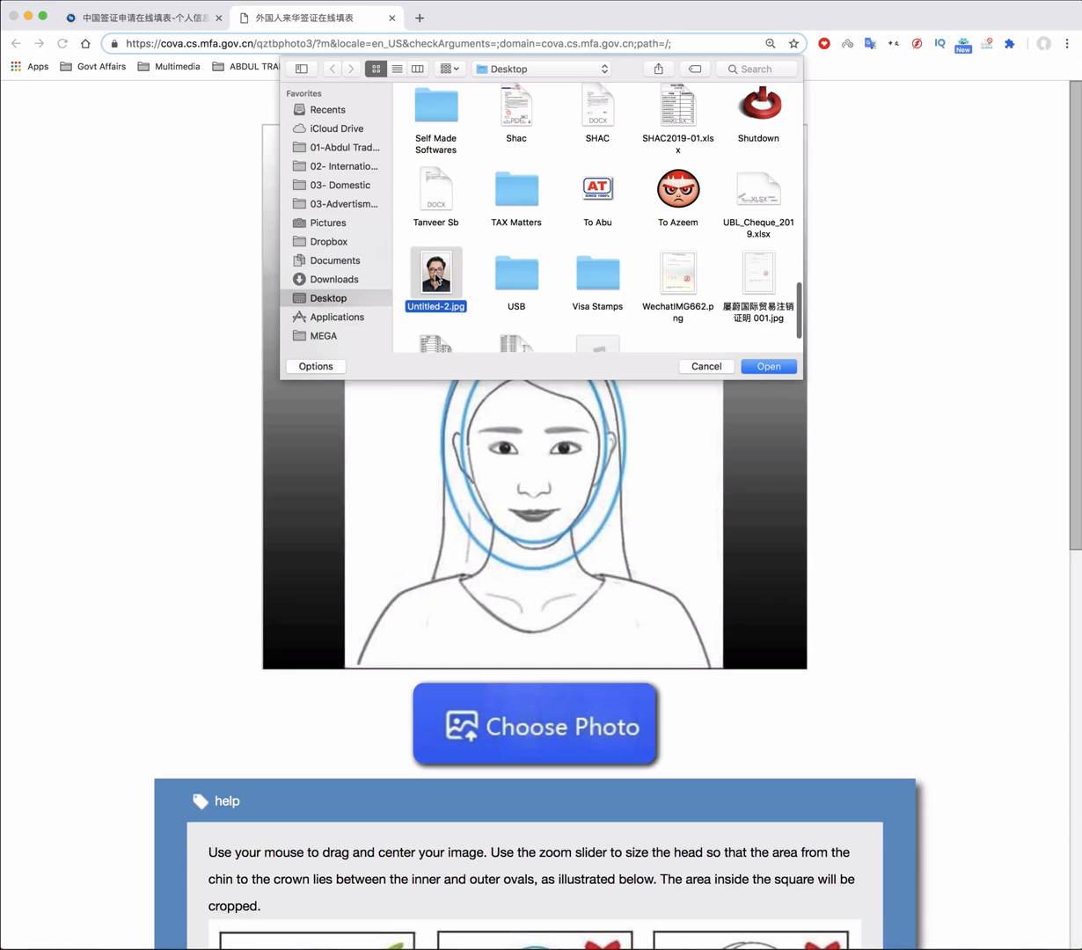
{"action": "left_click", "coordinate": [770, 366]}
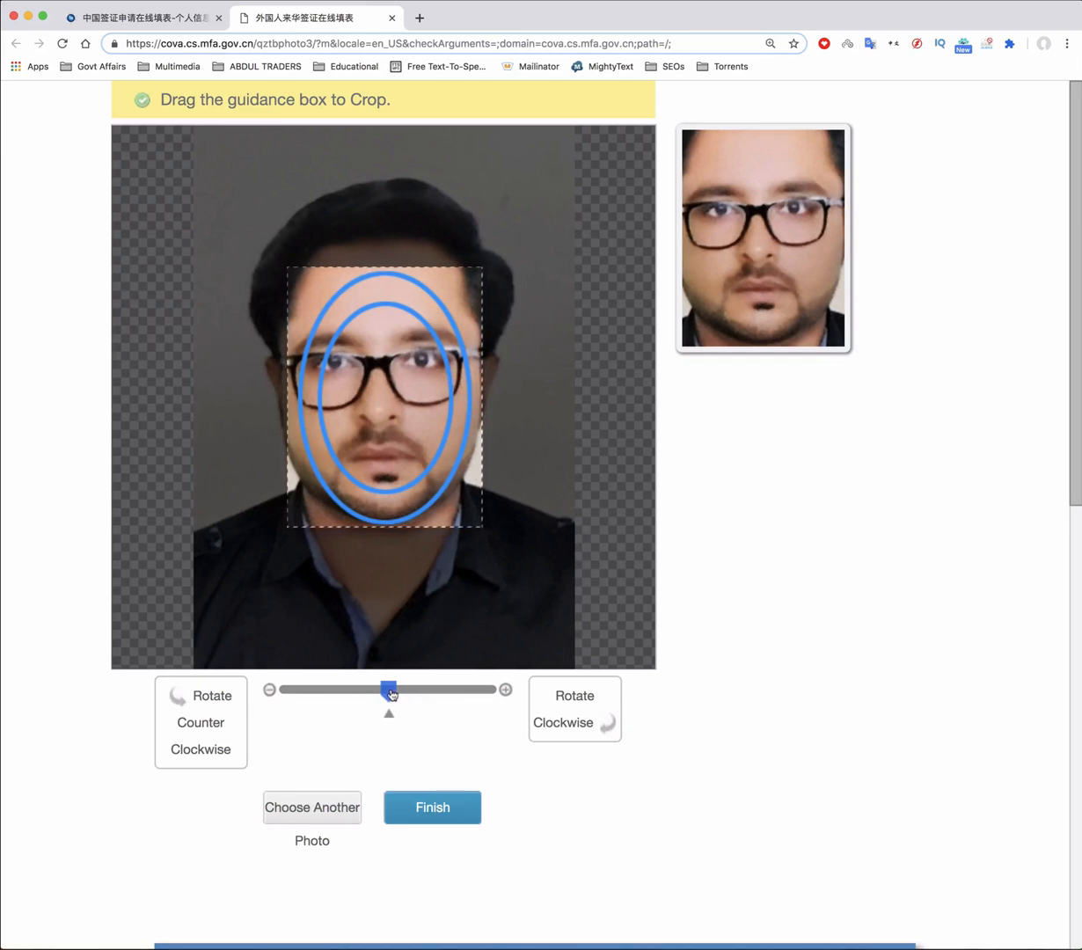
Zoom the photo and move the crop box over the face, then finish cropping
{"action": "left_click_drag", "start_coordinate": [391, 694], "coordinate": [358, 693]}
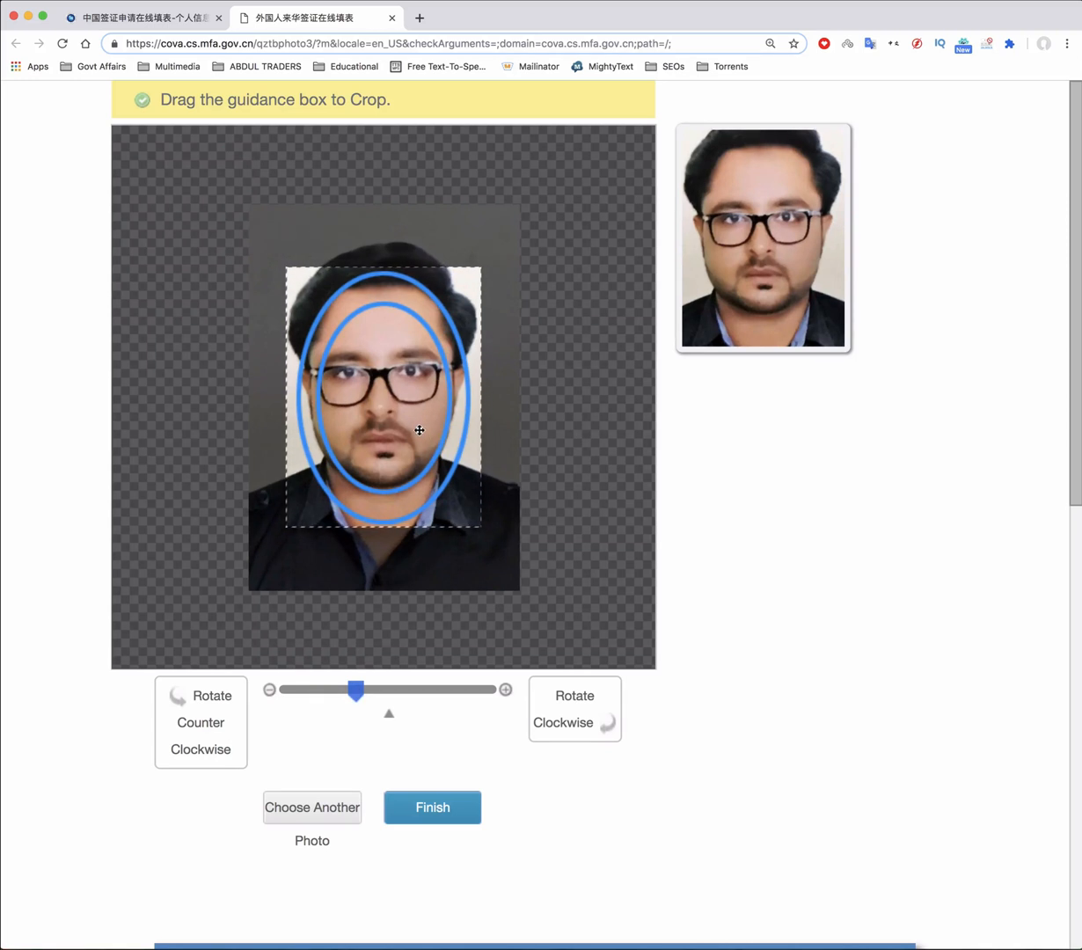
{"action": "mouse_move", "coordinate": [419, 430]}
{"action": "left_mouse_down"}
{"action": "mouse_move", "coordinate": [429, 377]}
{"action": "mouse_move", "coordinate": [426, 411]}
{"action": "mouse_move", "coordinate": [416, 400]}
{"action": "left_mouse_up"}
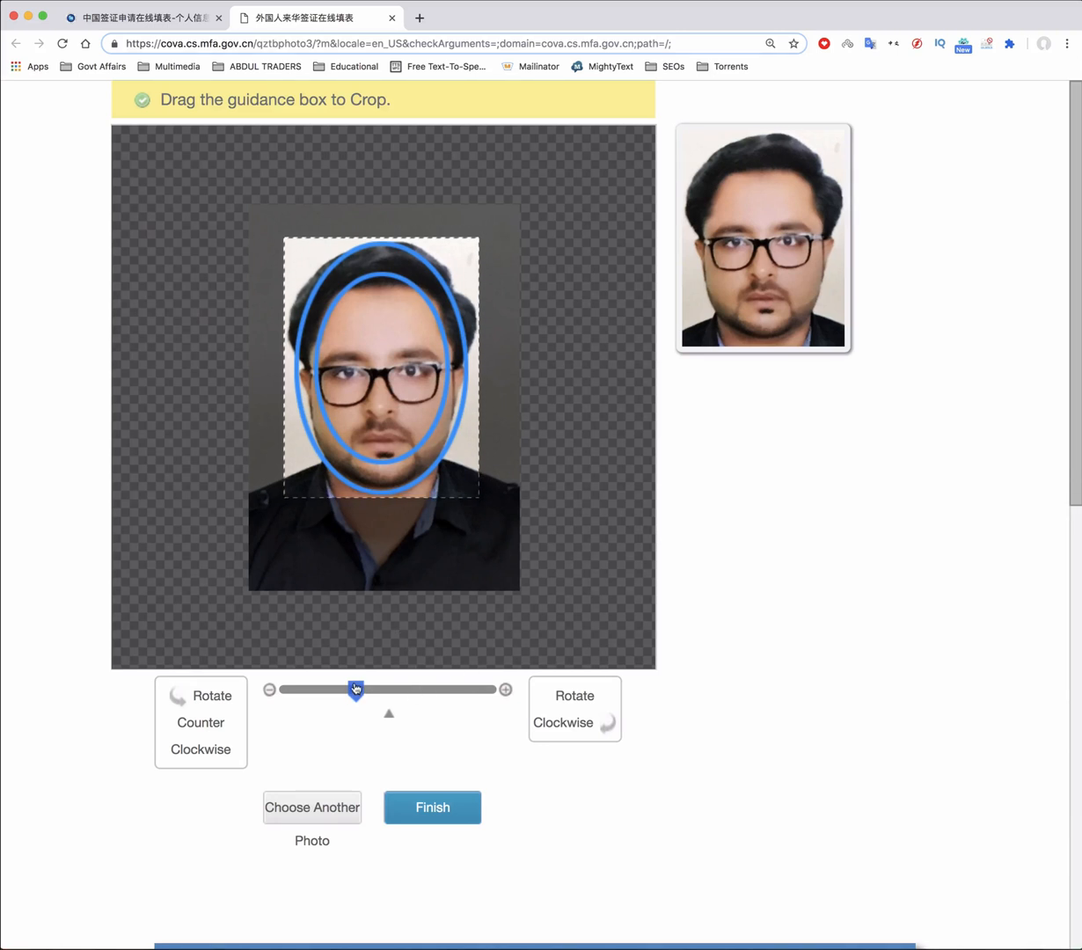
{"action": "left_click_drag", "start_coordinate": [355, 689], "coordinate": [358, 689]}
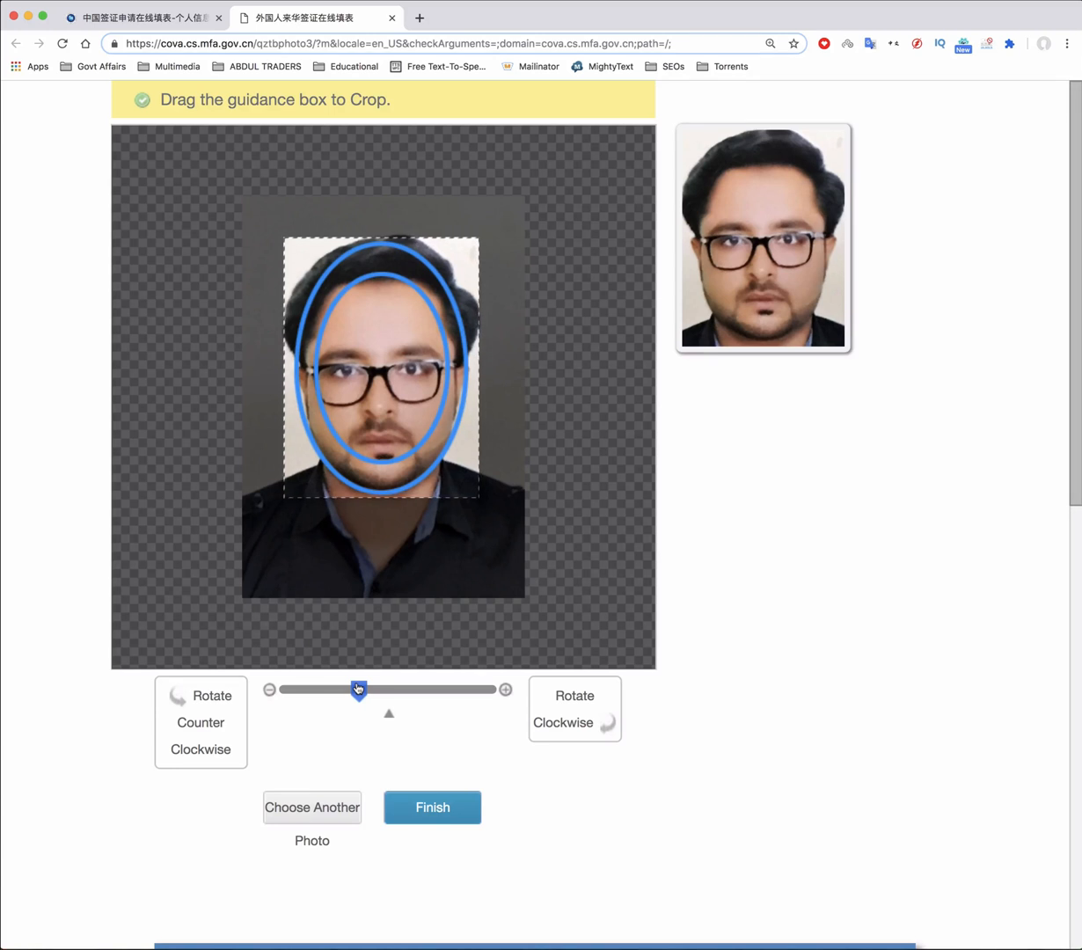
{"action": "left_click_drag", "start_coordinate": [358, 688], "coordinate": [357, 689]}
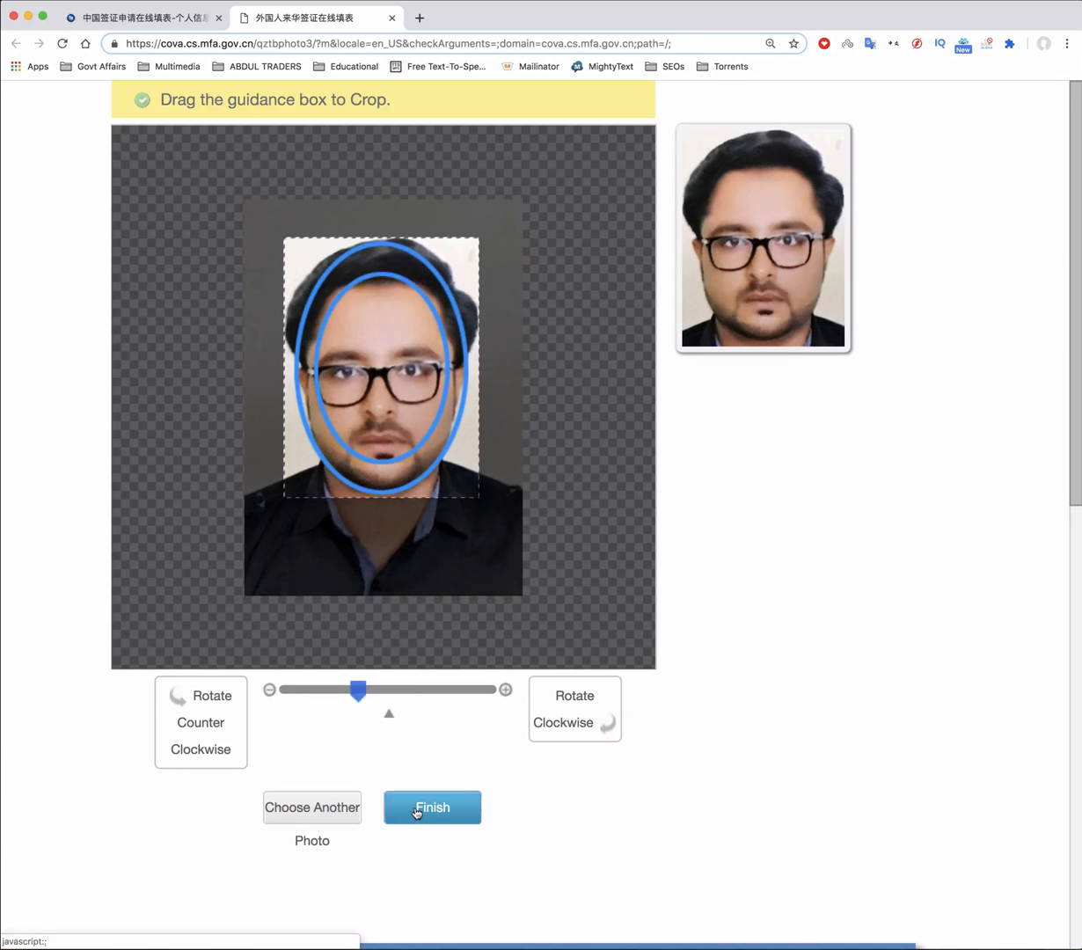
{"action": "left_click", "coordinate": [417, 812]}
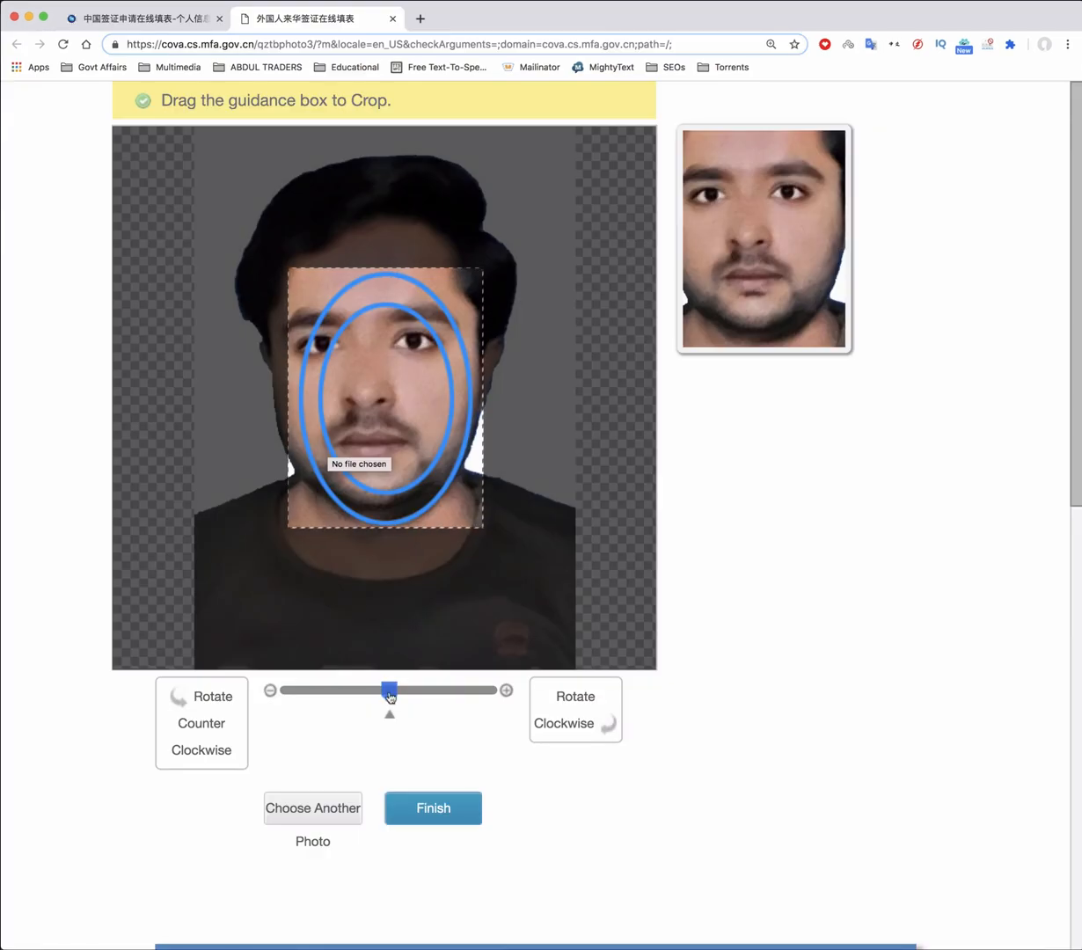
Fine-tune zoom and framing of the glasses-free portrait around the face and finish the crop
{"action": "left_click_drag", "start_coordinate": [389, 691], "coordinate": [356, 695]}
{"action": "left_click_drag", "start_coordinate": [403, 466], "coordinate": [401, 343]}
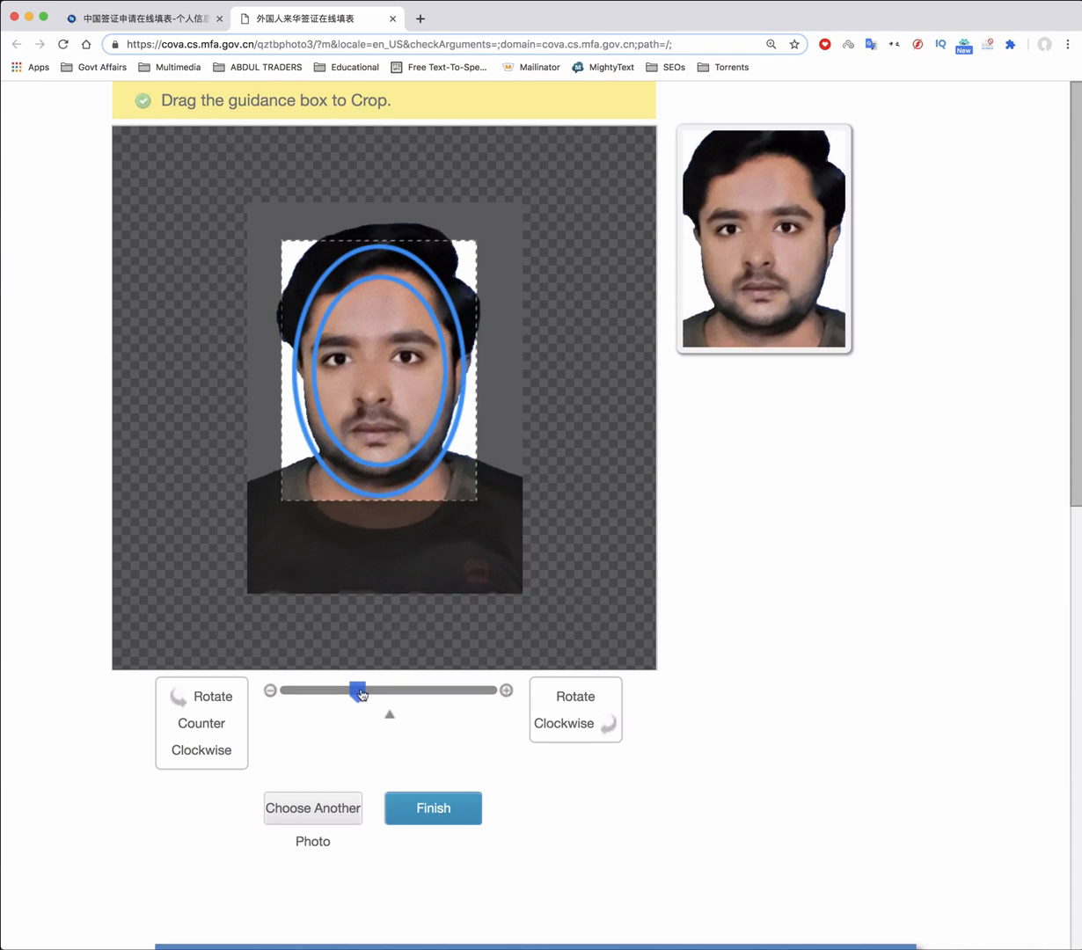
{"action": "left_click_drag", "start_coordinate": [360, 693], "coordinate": [373, 696]}
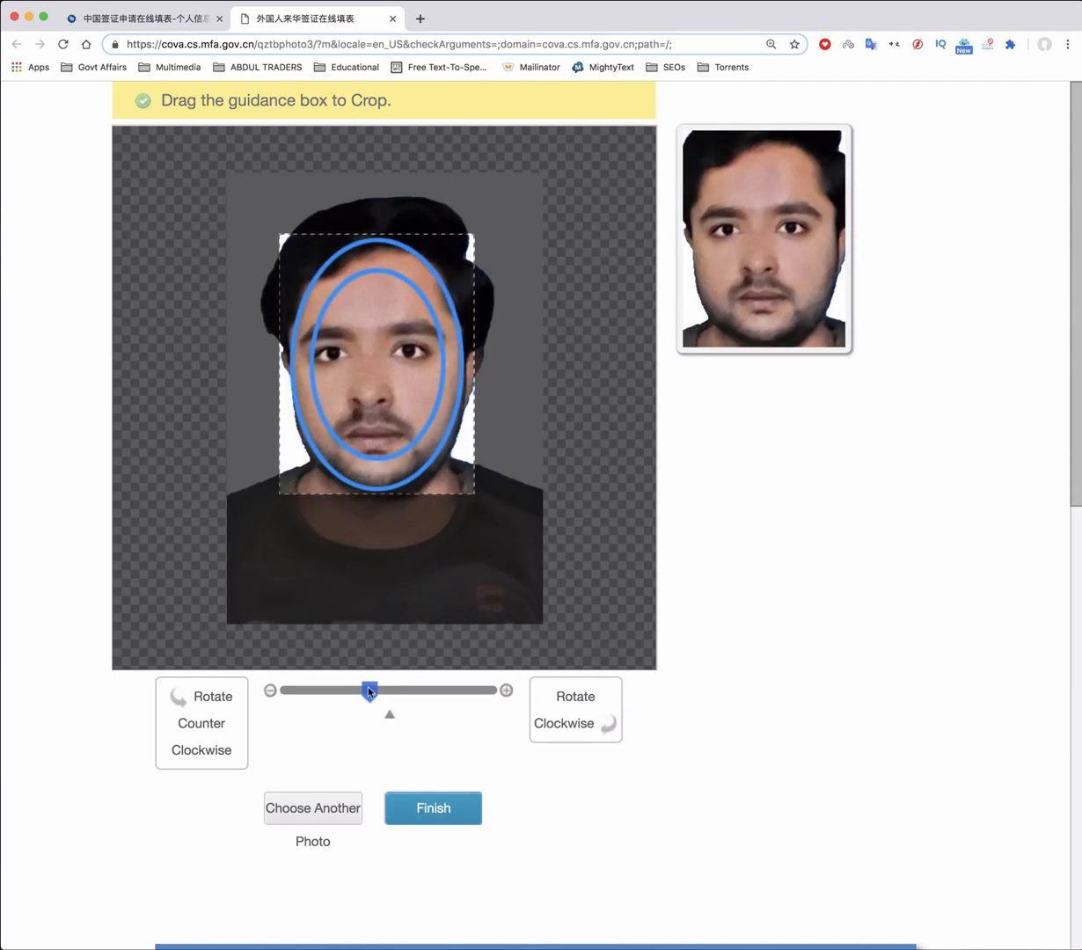
{"action": "left_click_drag", "start_coordinate": [371, 691], "coordinate": [365, 692]}
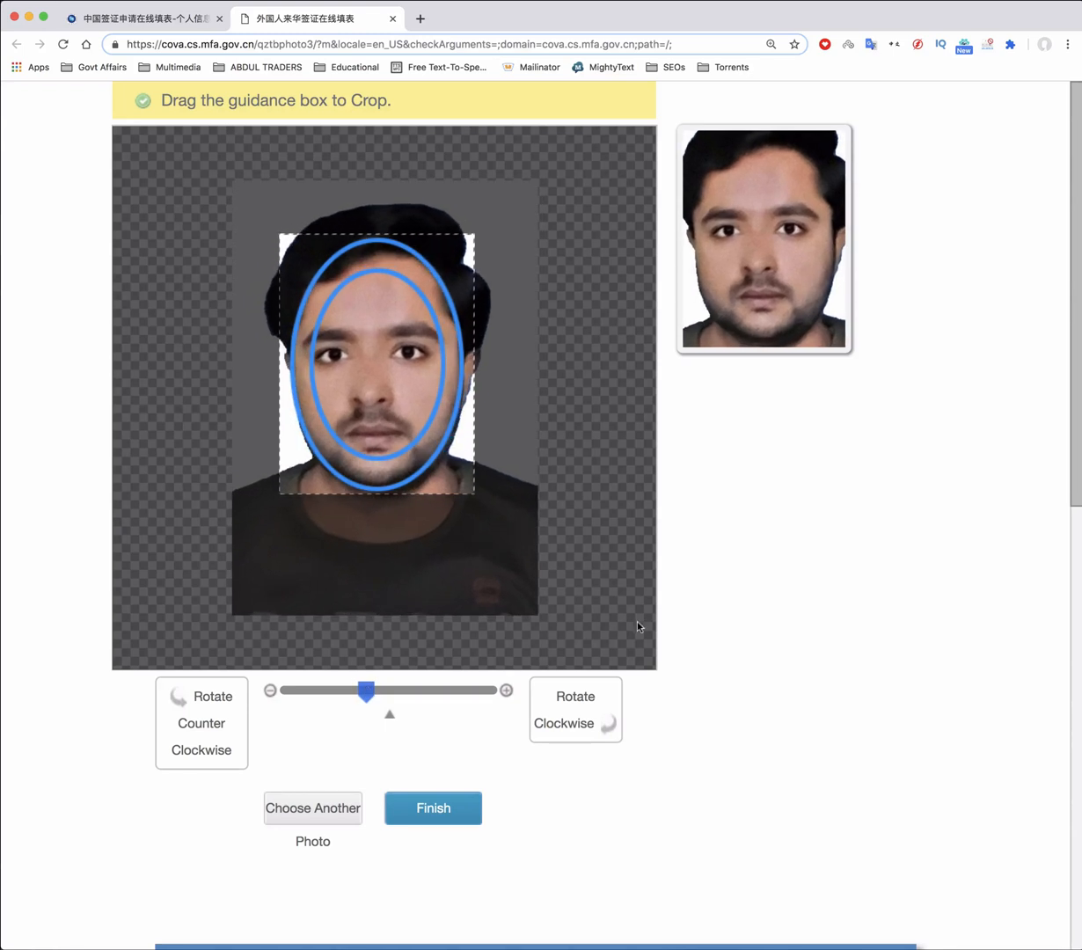
{"action": "left_click", "coordinate": [450, 809]}
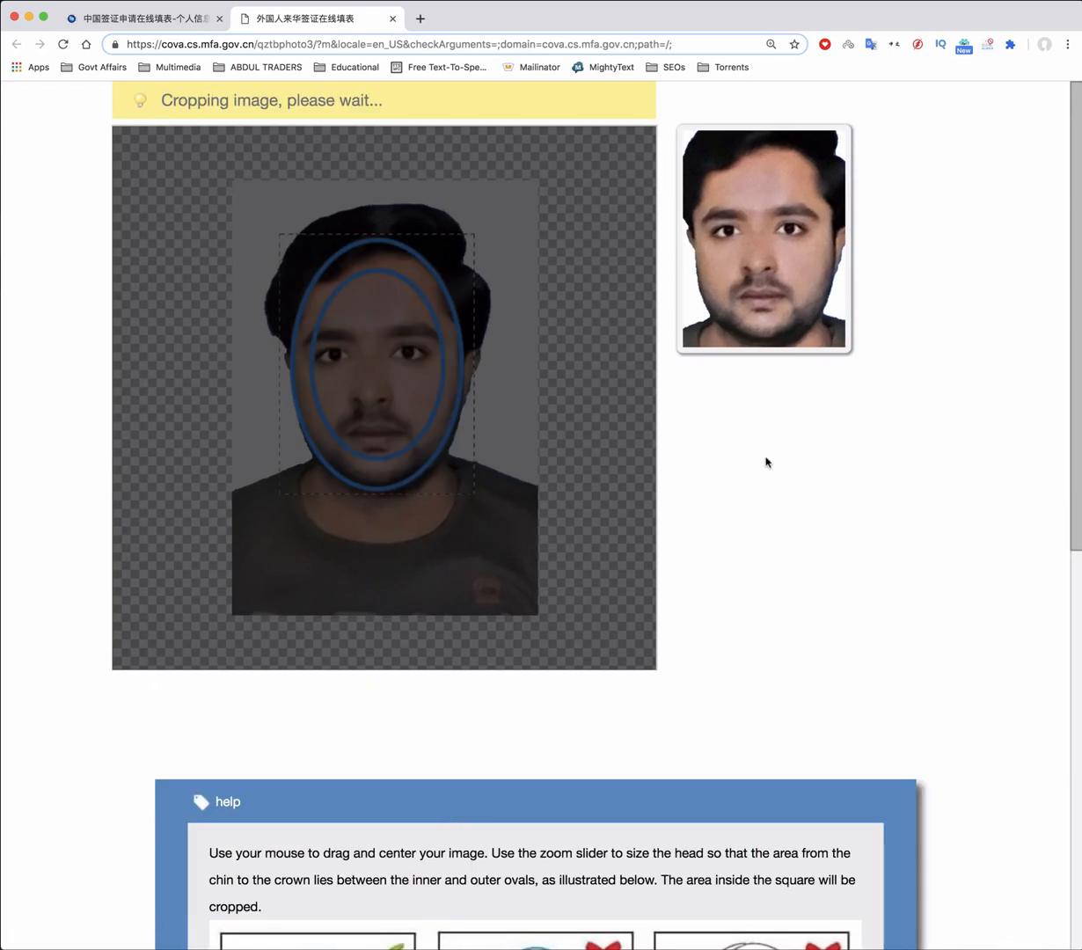
{"action": "scroll", "coordinate": [767, 461], "scroll_direction": "down", "scroll_amount": 4}
{"action": "left_click", "coordinate": [328, 432]}
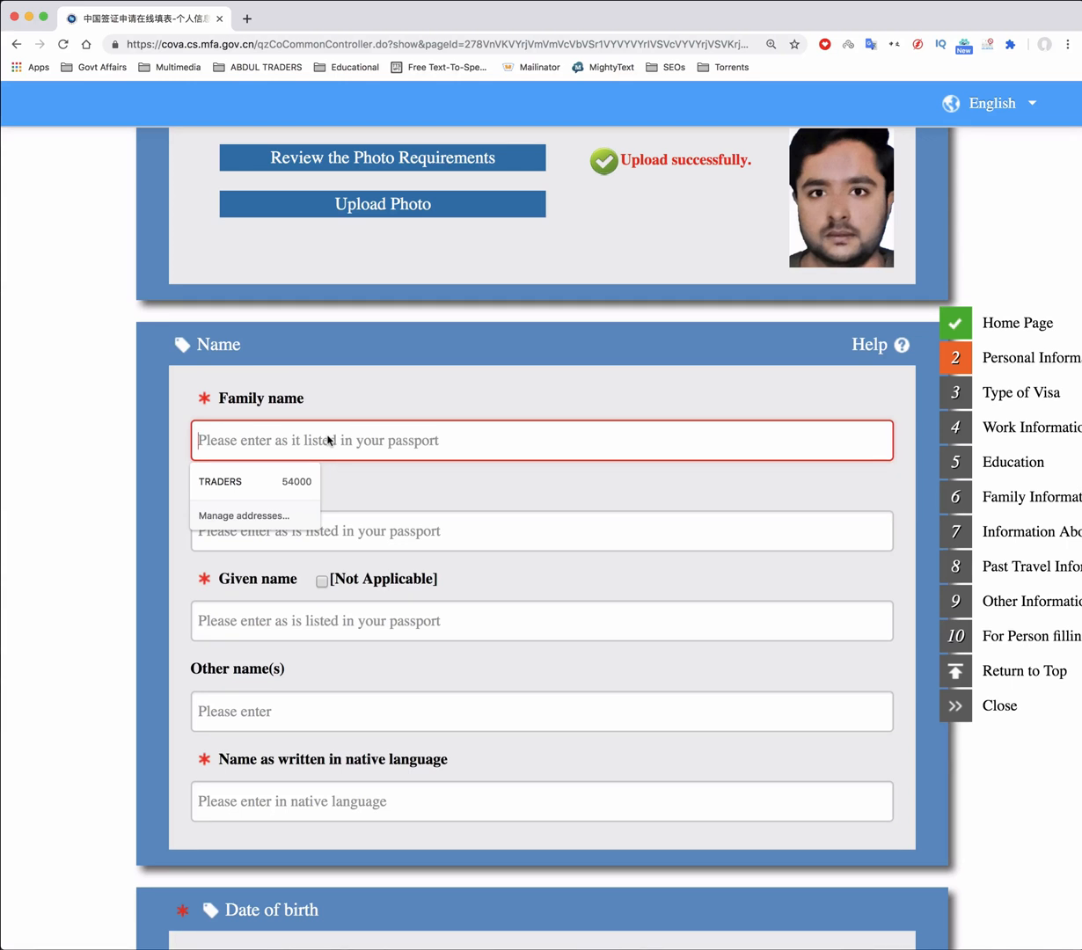
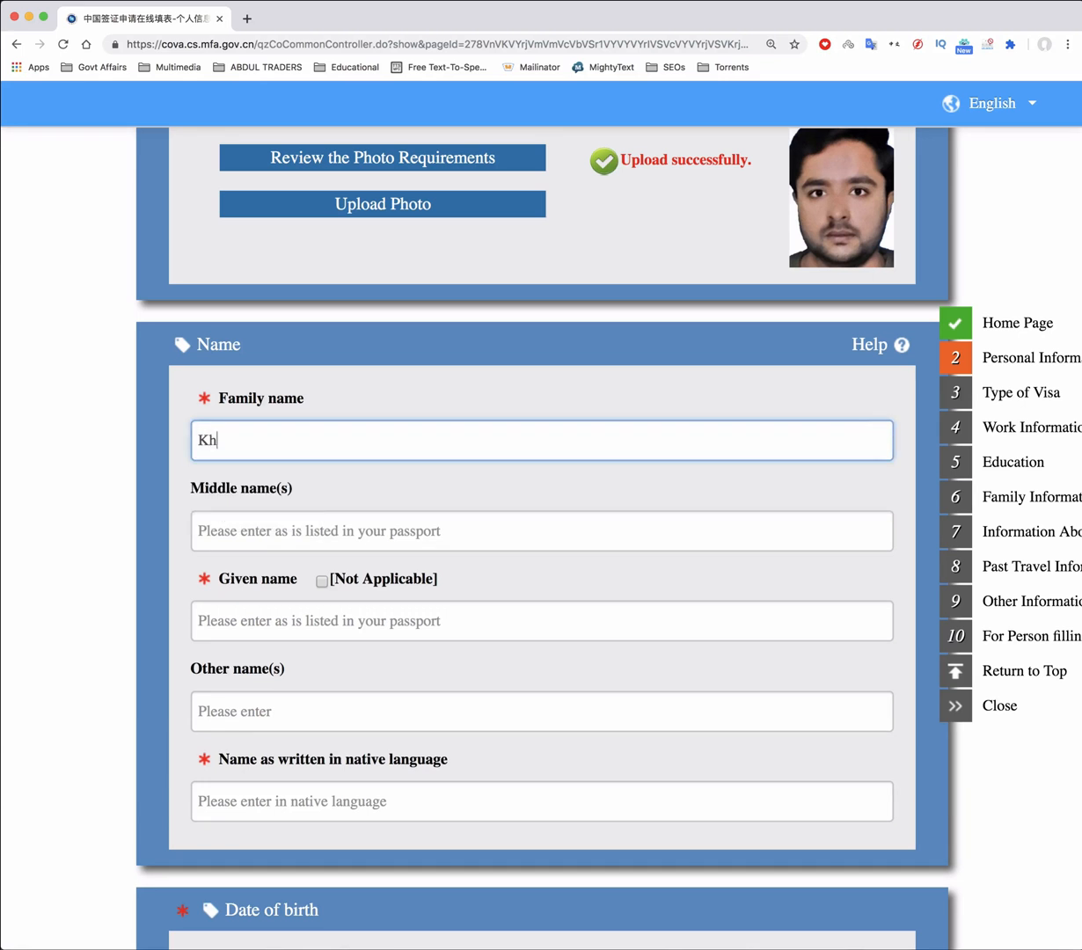
Enter the applicant's family name and leave the middle name blank
{"action": "key", "text": "Tab"}
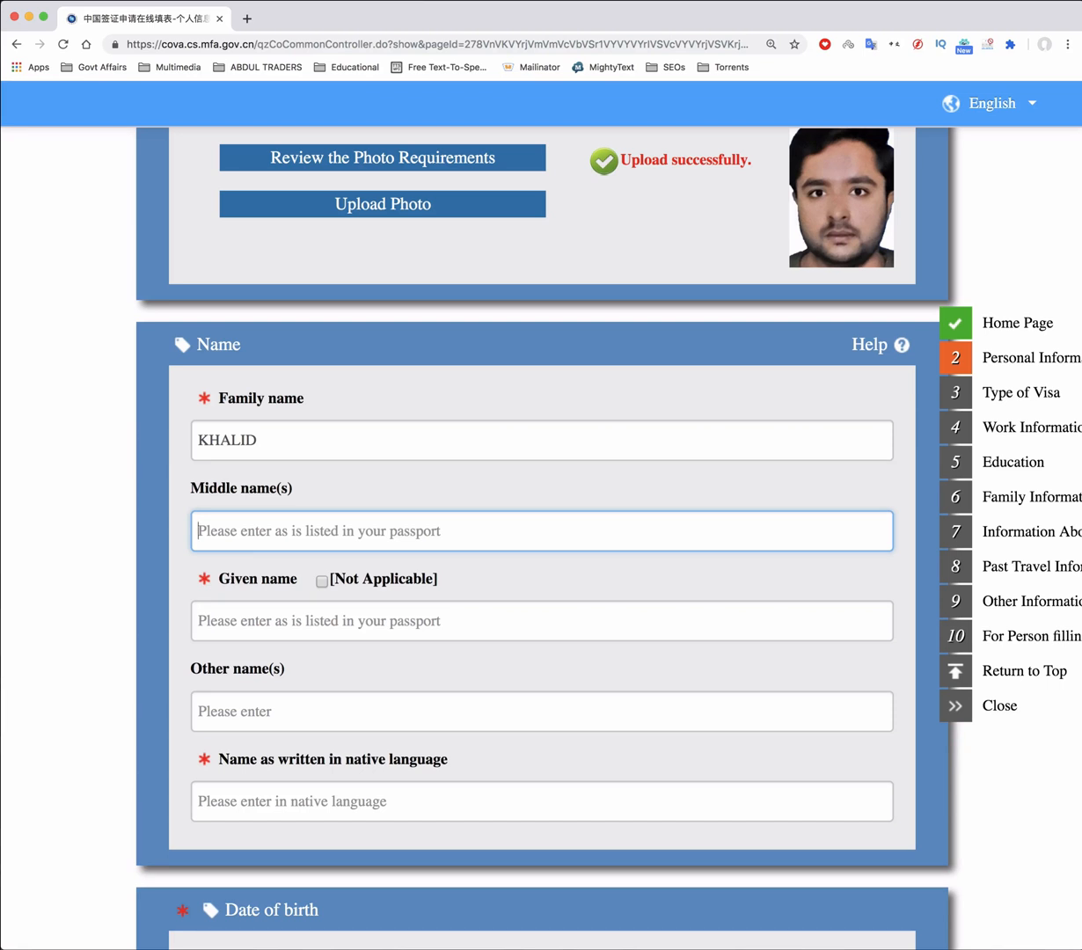
{"action": "key", "text": "Tab"}
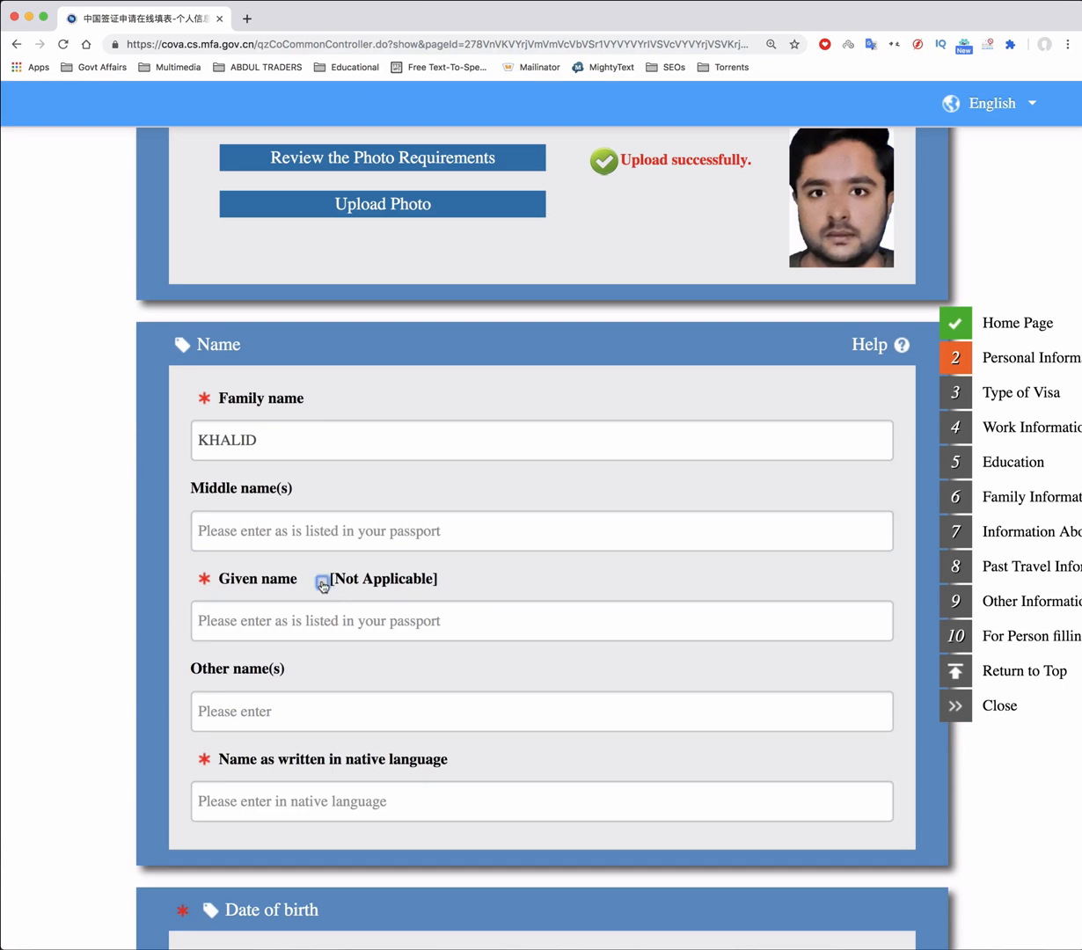
Switch keyboard input to Urdu and type the applicant's full name in the native-language field
{"action": "left_click", "coordinate": [250, 632]}
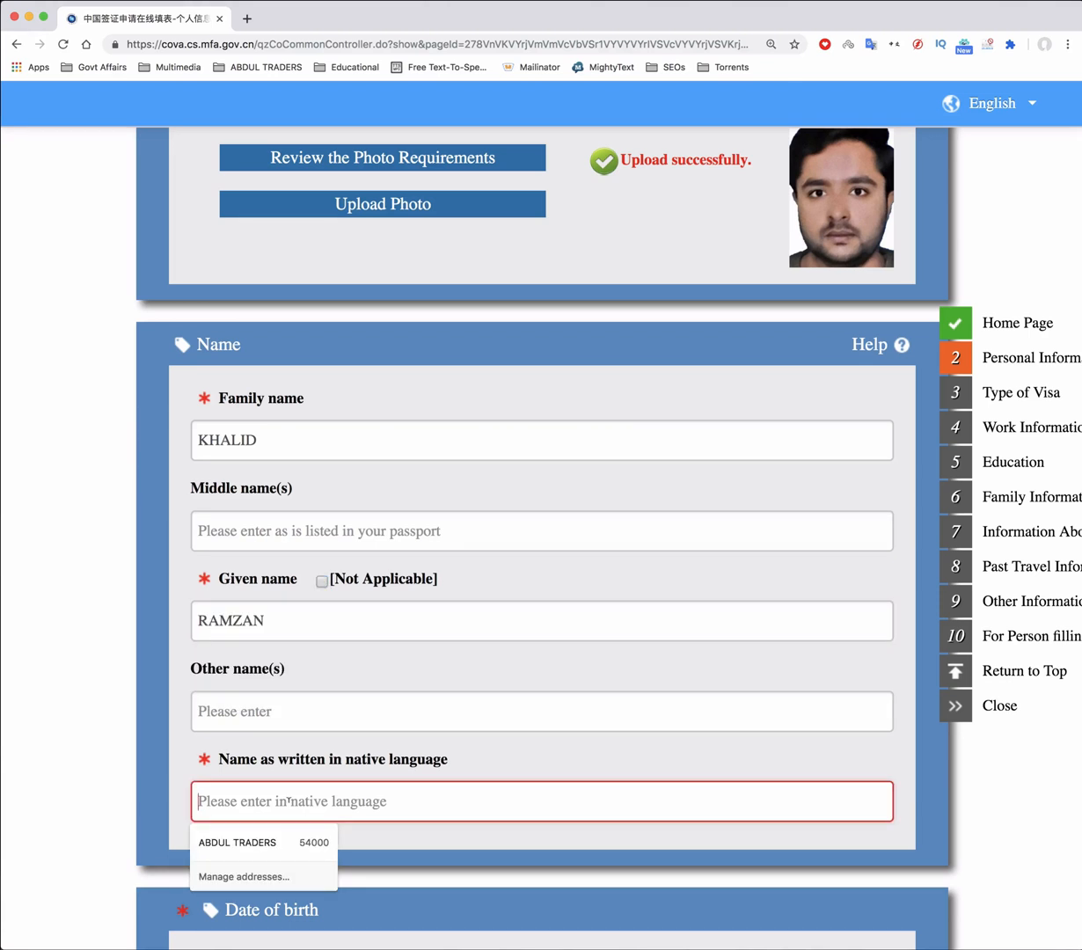
{"action": "key", "text": "ctrl+space"}
{"action": "key", "text": "ctrl+space"}
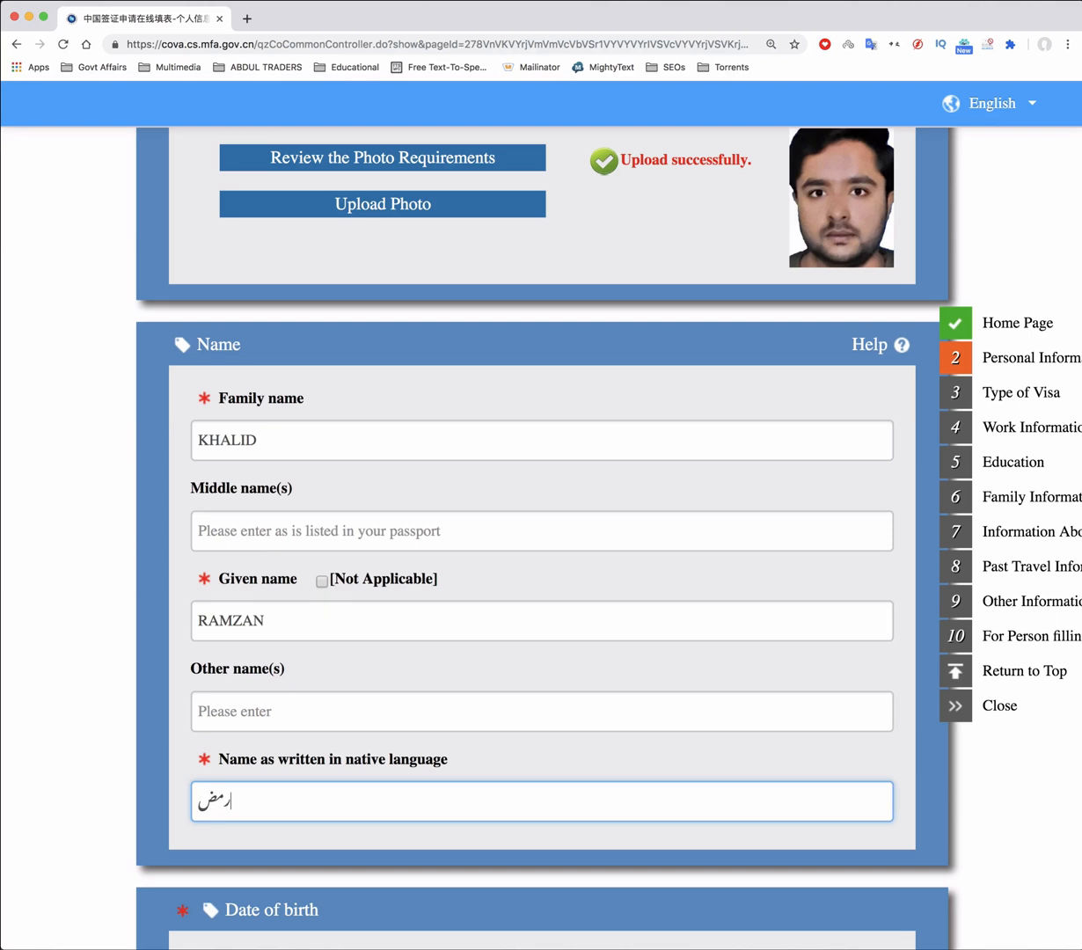
{"action": "scroll", "coordinate": [541, 519], "scroll_direction": "down", "scroll_amount": 6}
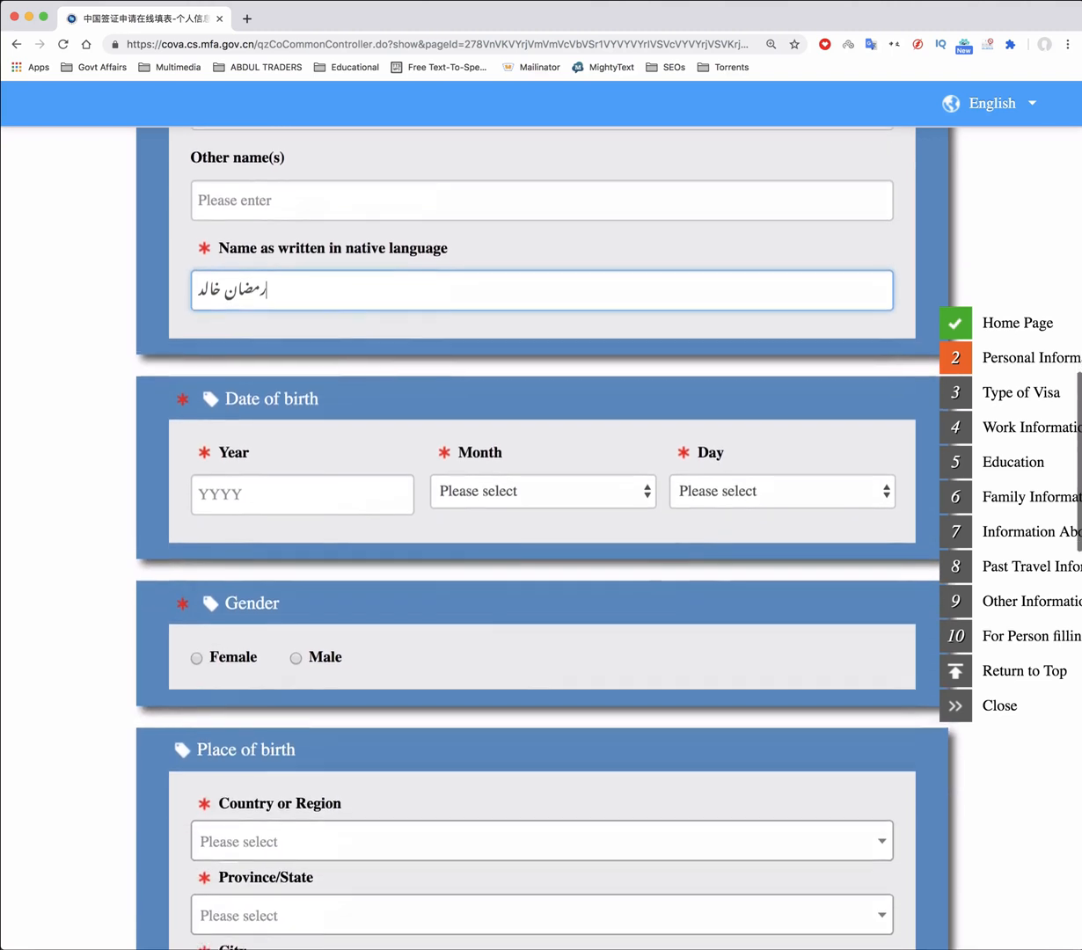
{"action": "left_click", "coordinate": [290, 483]}
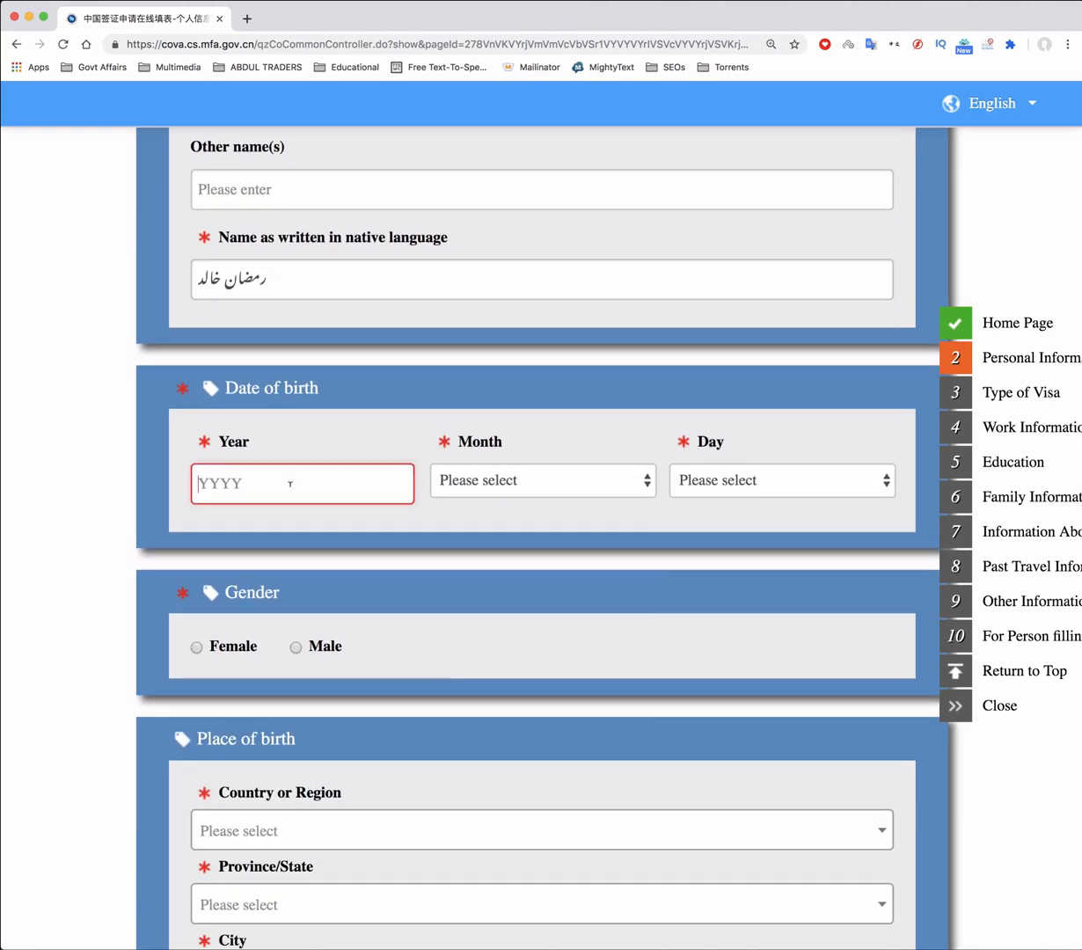
{"action": "type", "text": "1988"}
{"action": "left_click", "coordinate": [519, 480]}
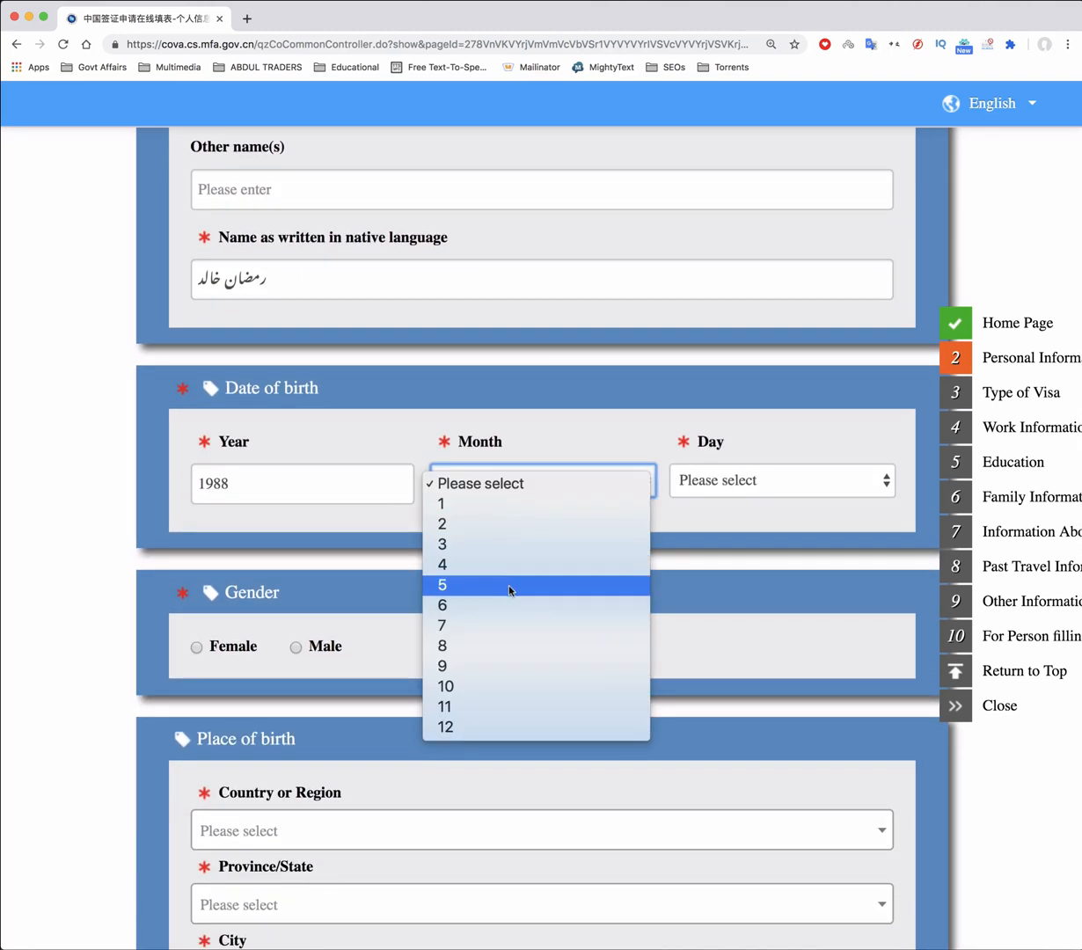
{"action": "left_click", "coordinate": [508, 587]}
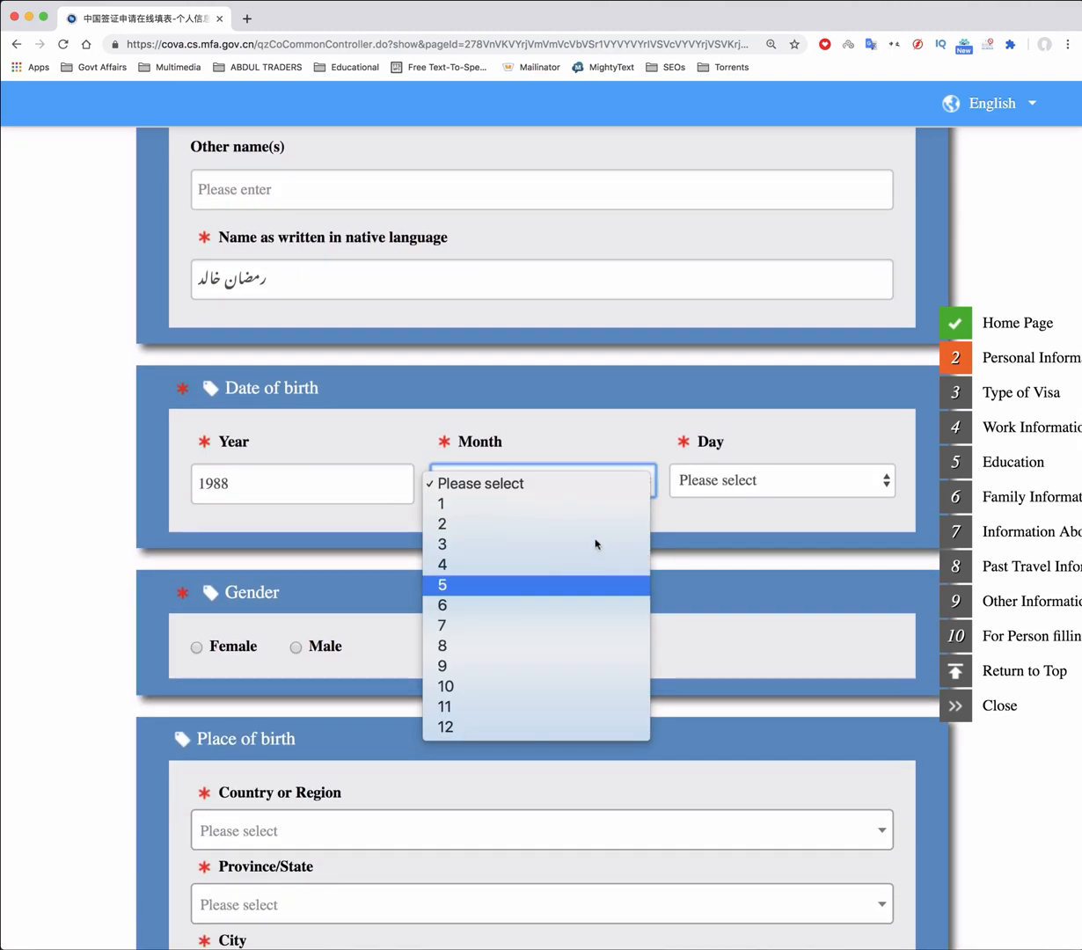
{"action": "left_click", "coordinate": [790, 483]}
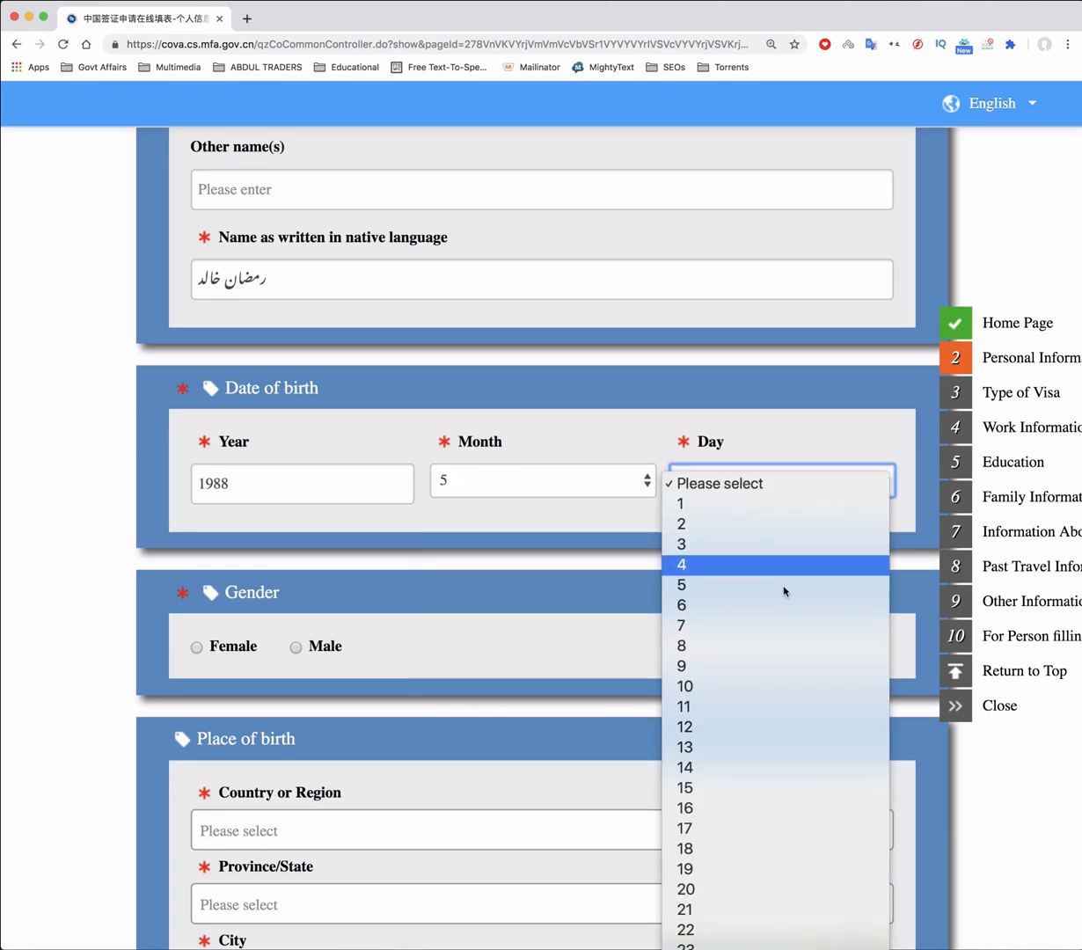
{"action": "left_click", "coordinate": [767, 747]}
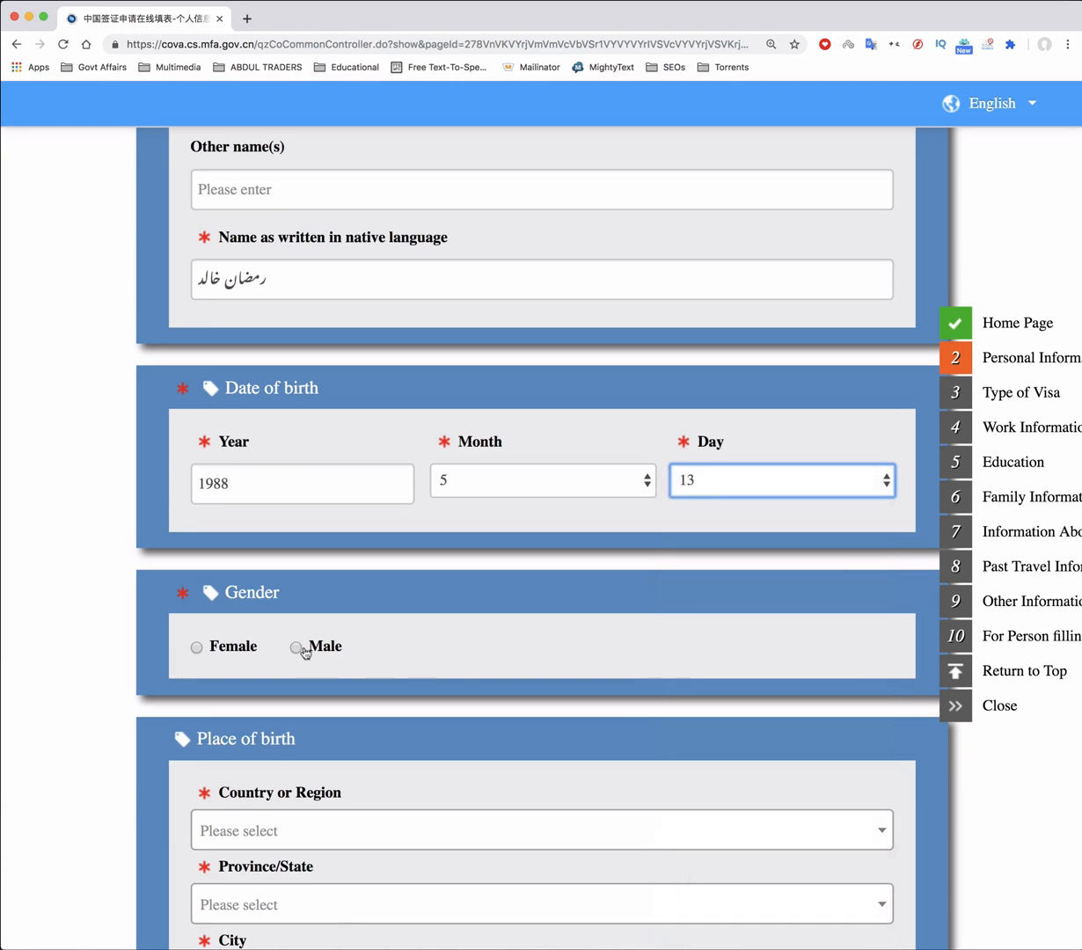
{"action": "left_click", "coordinate": [295, 648]}
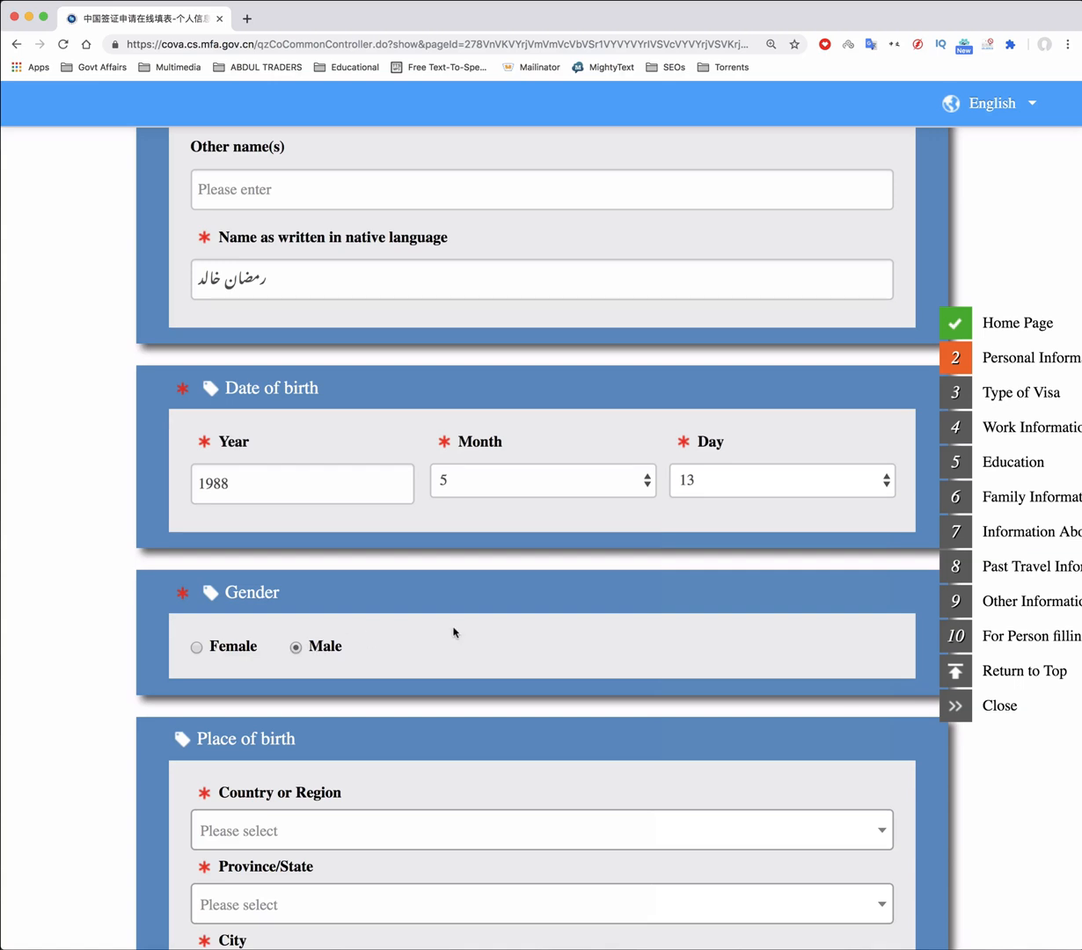
Enter the birthplace as Pakistan, province Punjab, city Lahore
{"action": "scroll", "coordinate": [453, 632], "scroll_direction": "down", "scroll_amount": 8}
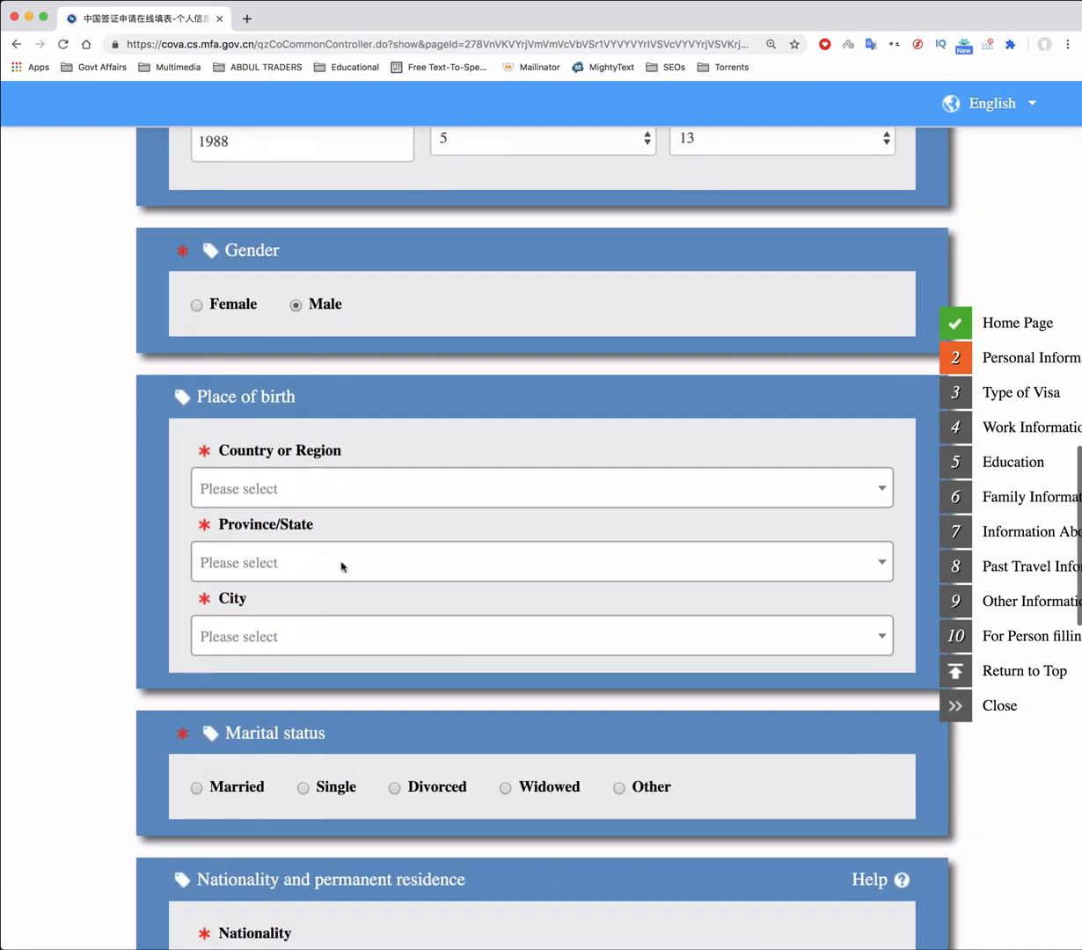
{"action": "left_click", "coordinate": [334, 489]}
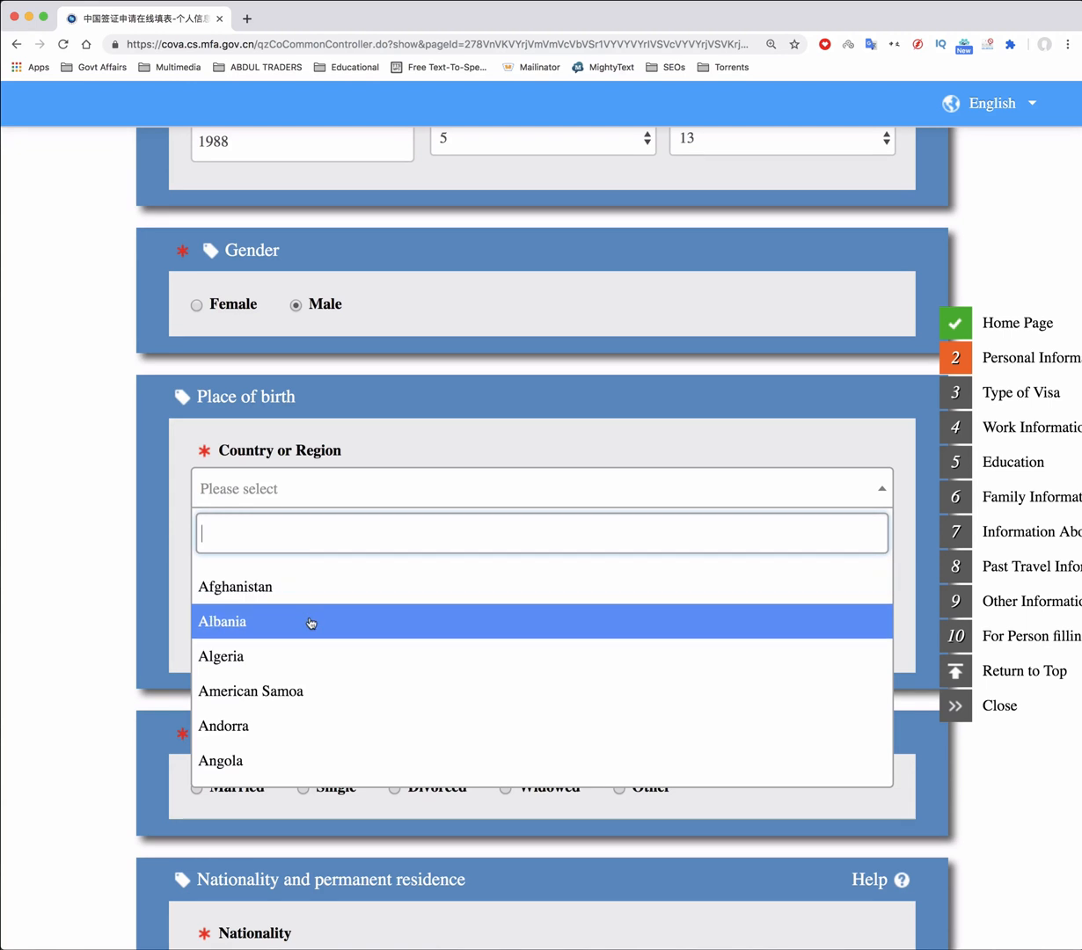
{"action": "type", "text": "p"}
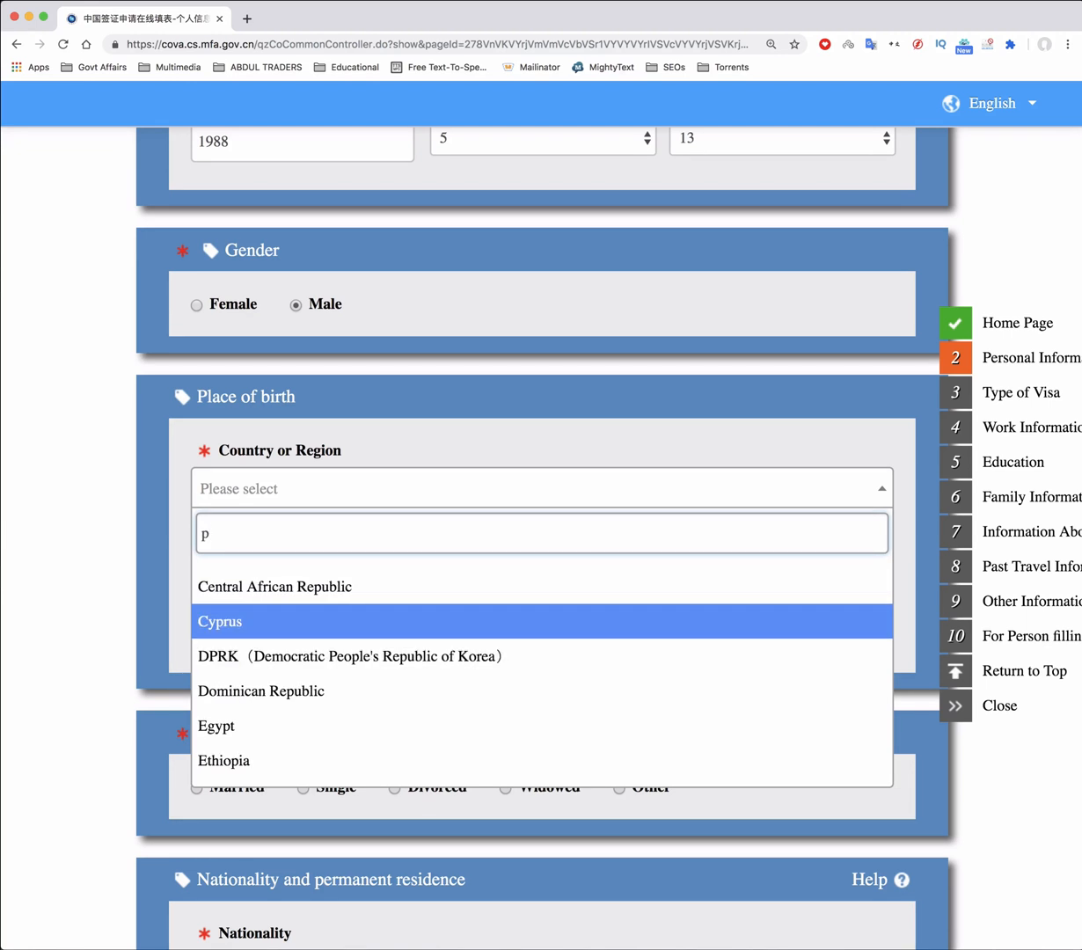
{"action": "type", "text": "ak"}
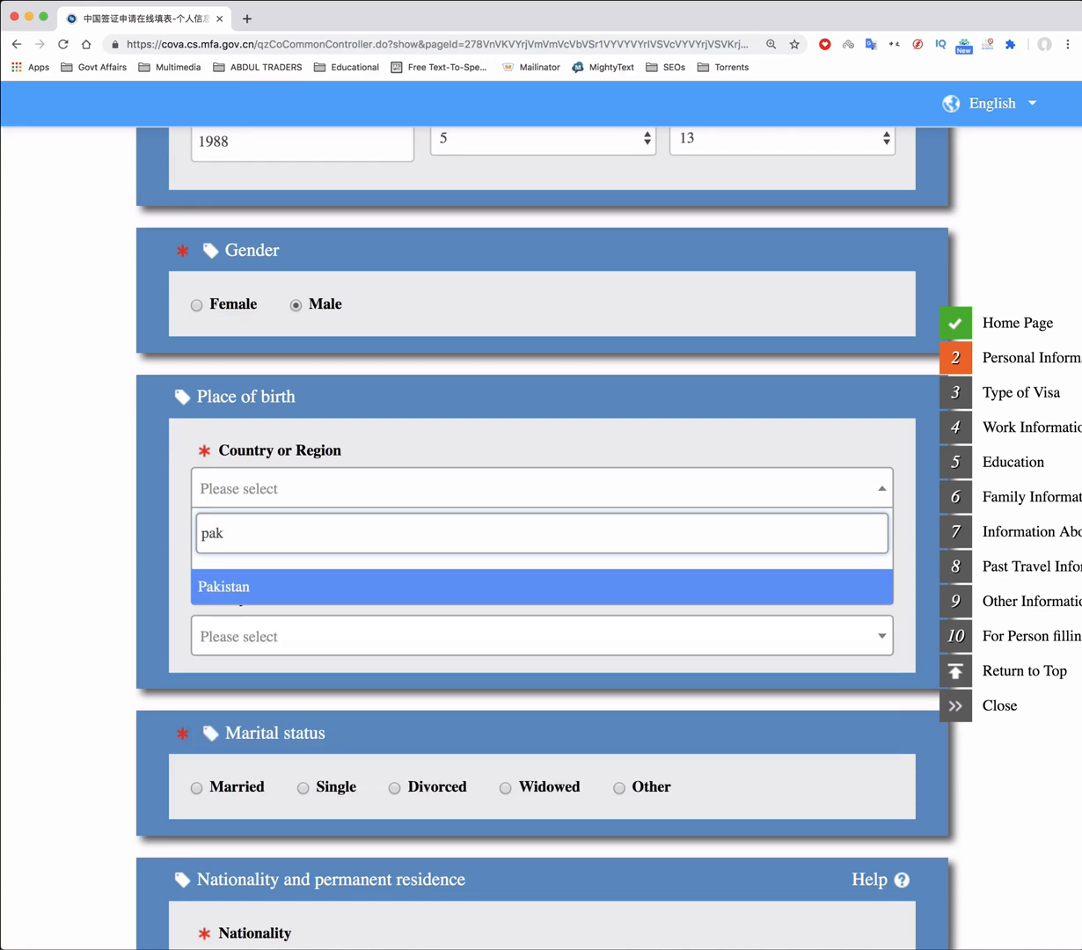
{"action": "left_click", "coordinate": [243, 591]}
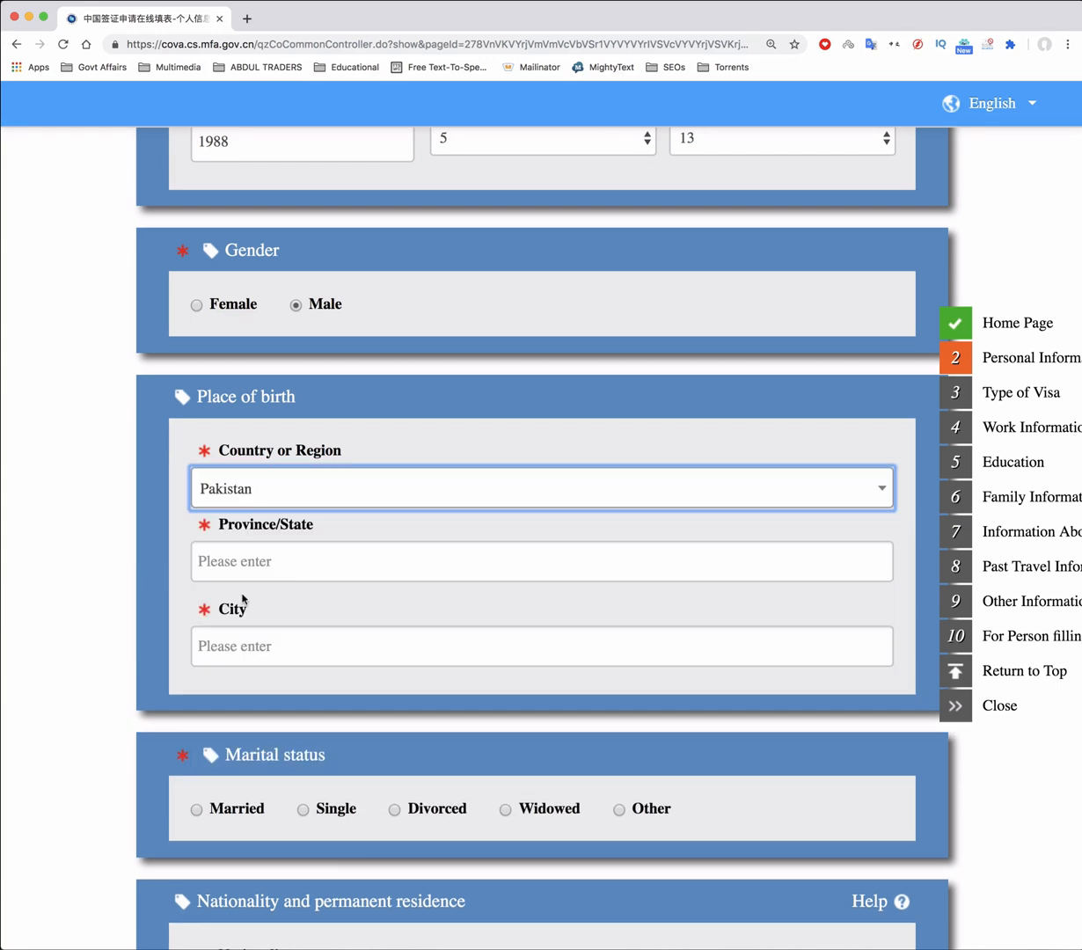
{"action": "left_click", "coordinate": [295, 557]}
{"action": "type", "text": "Punjab"}
{"action": "left_click", "coordinate": [268, 651]}
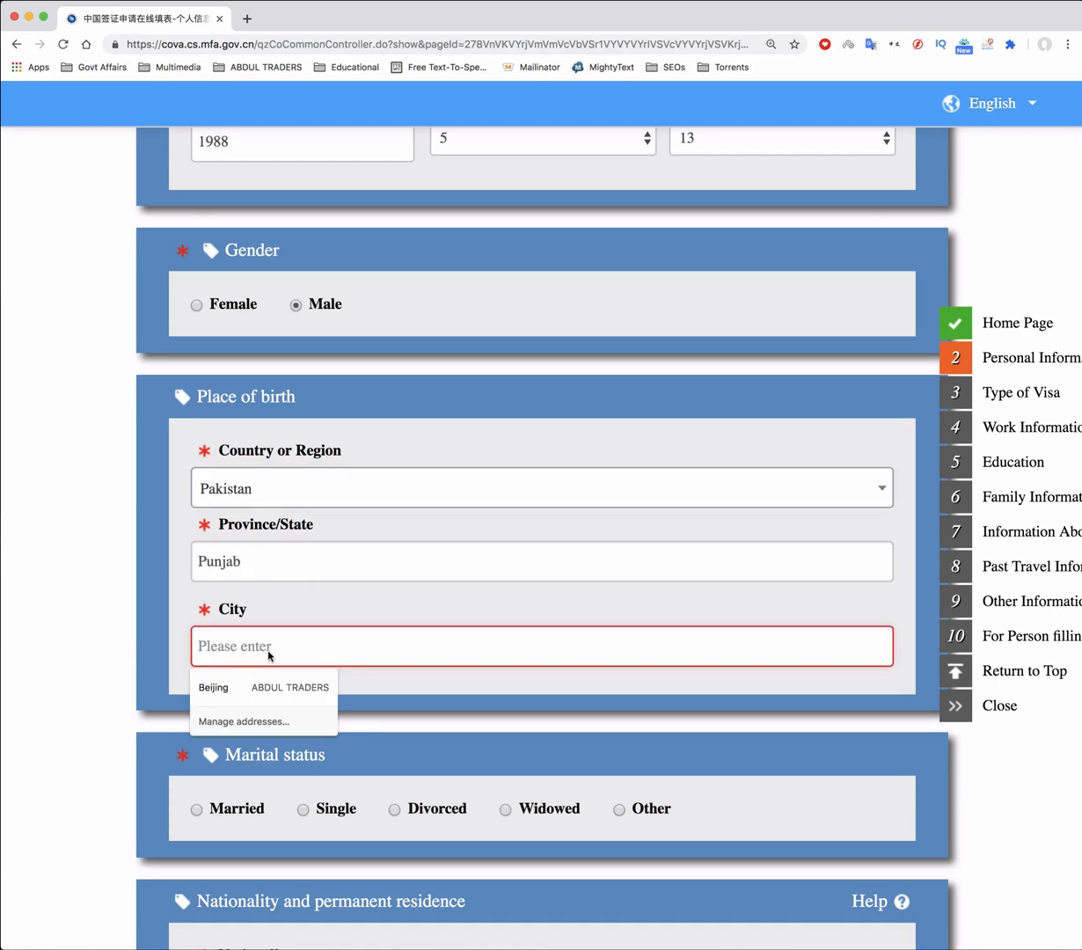
{"action": "type", "text": "Laho"}
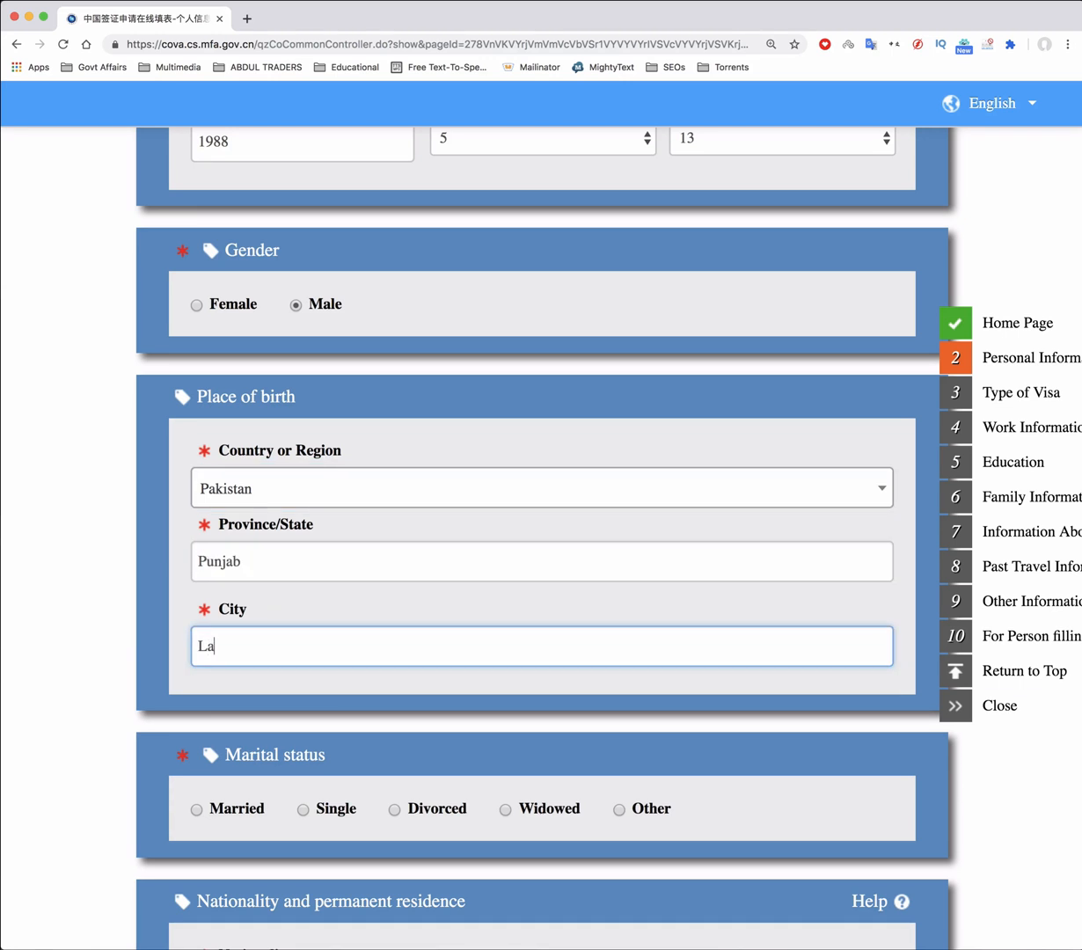
{"action": "type", "text": "re"}
{"action": "scroll", "coordinate": [541, 528], "scroll_direction": "down", "scroll_amount": 4}
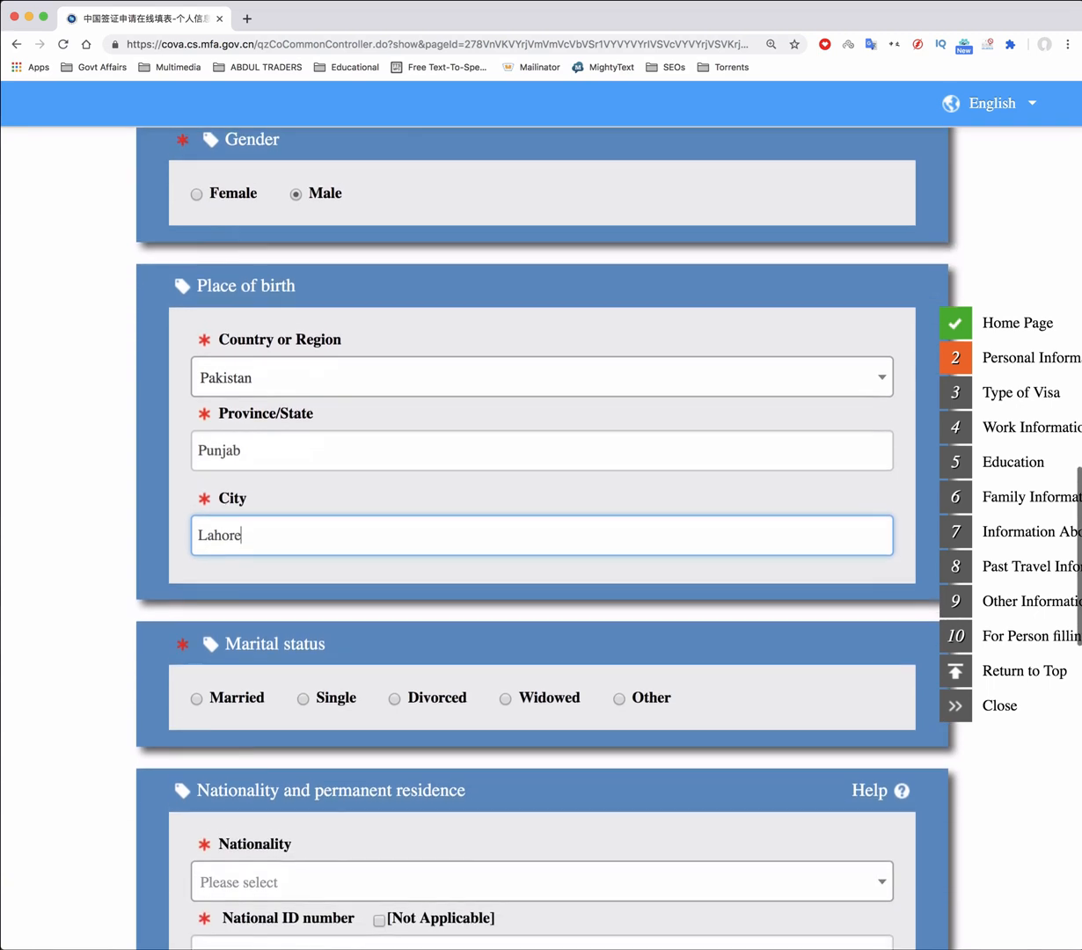
{"action": "scroll", "coordinate": [276, 651], "scroll_direction": "down", "scroll_amount": 1}
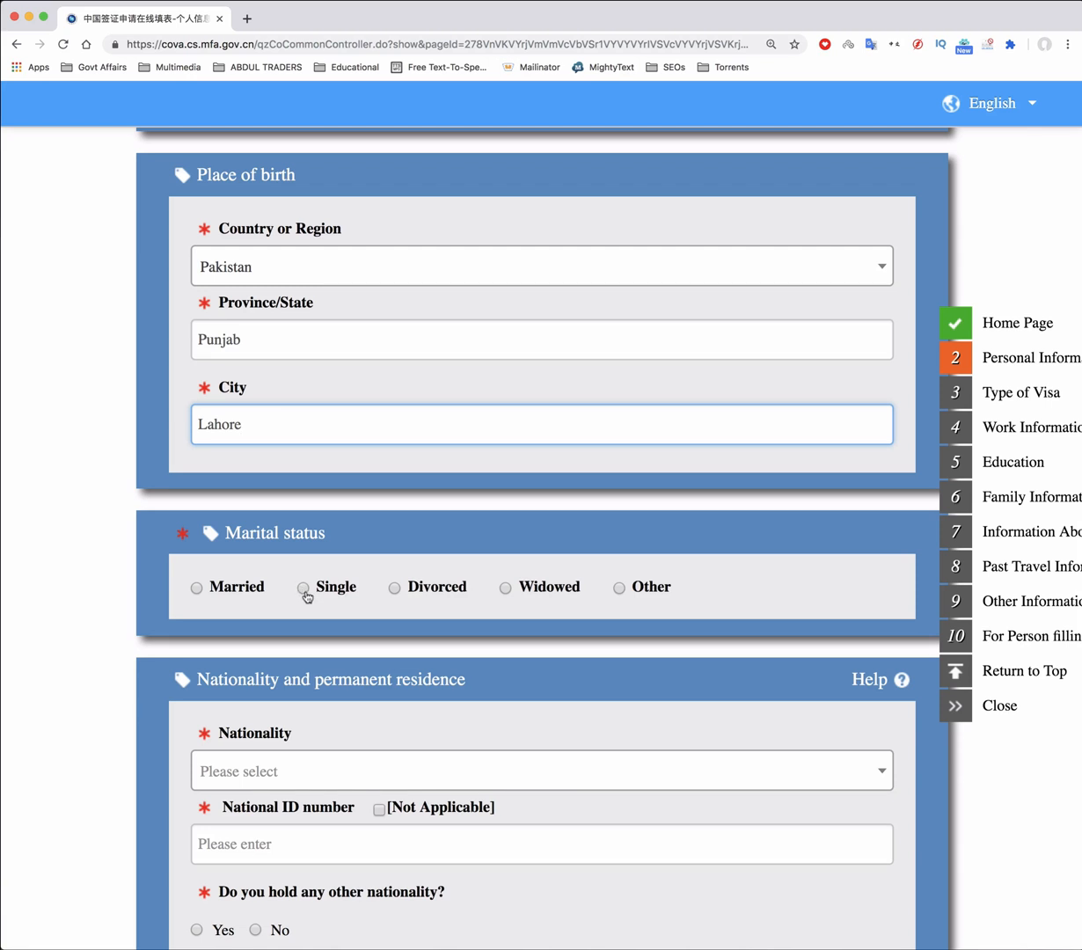
Set marital status to Married, nationality to Pakistan, and enter the national ID number
{"action": "left_click", "coordinate": [197, 588]}
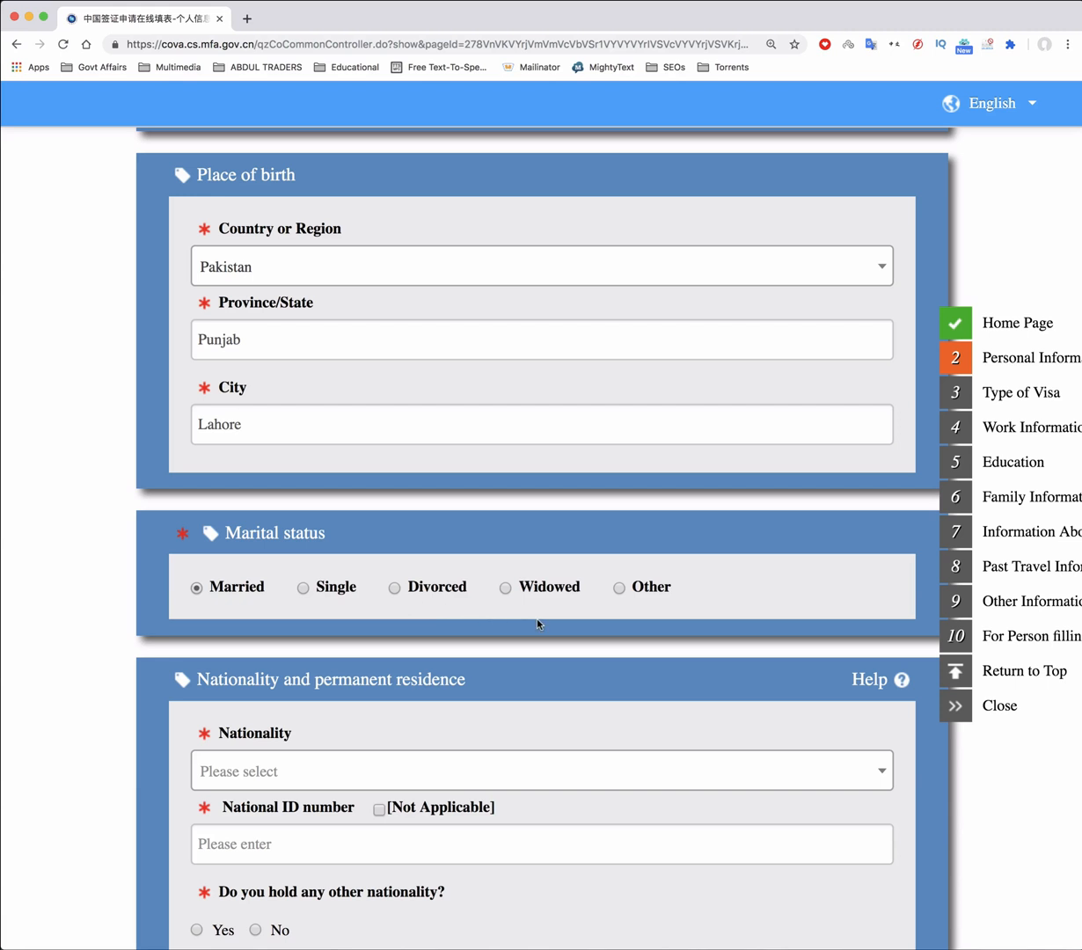
{"action": "scroll", "coordinate": [536, 622], "scroll_direction": "down", "scroll_amount": 3}
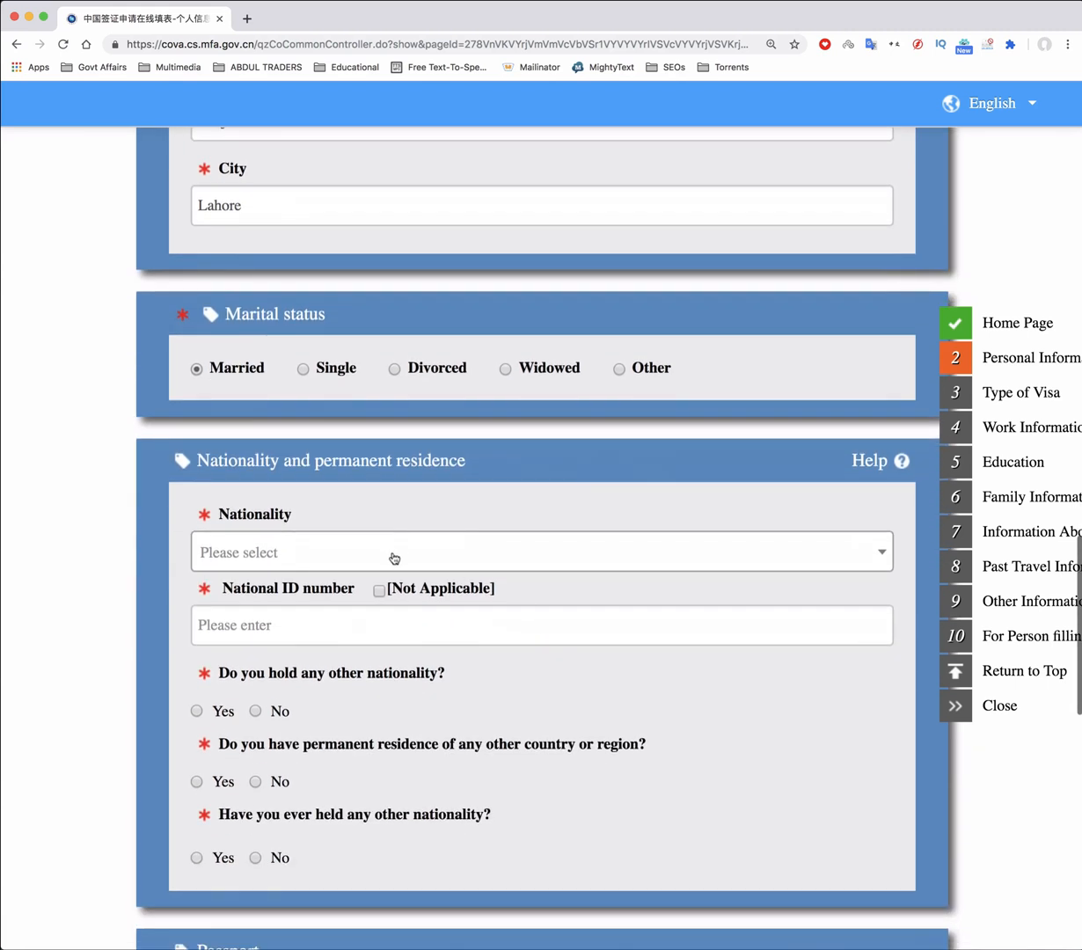
{"action": "left_click", "coordinate": [361, 550]}
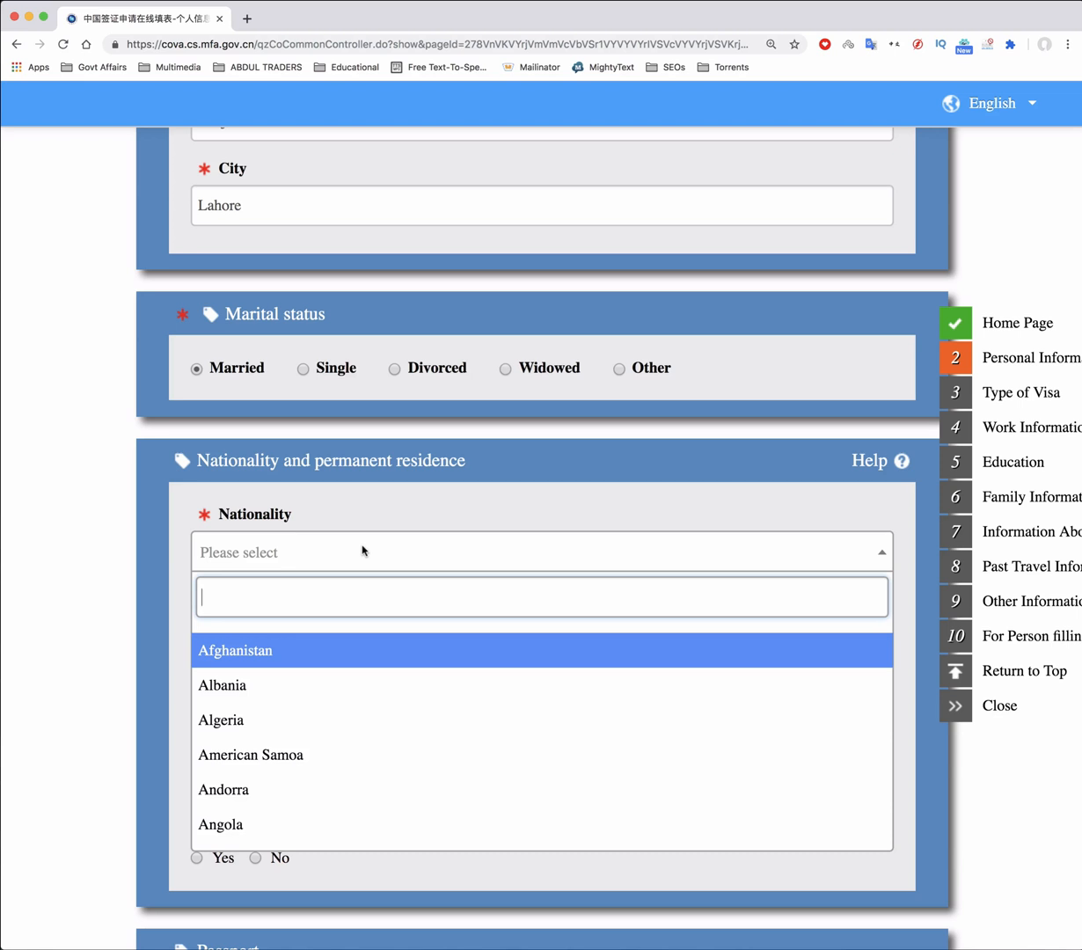
{"action": "type", "text": "pak"}
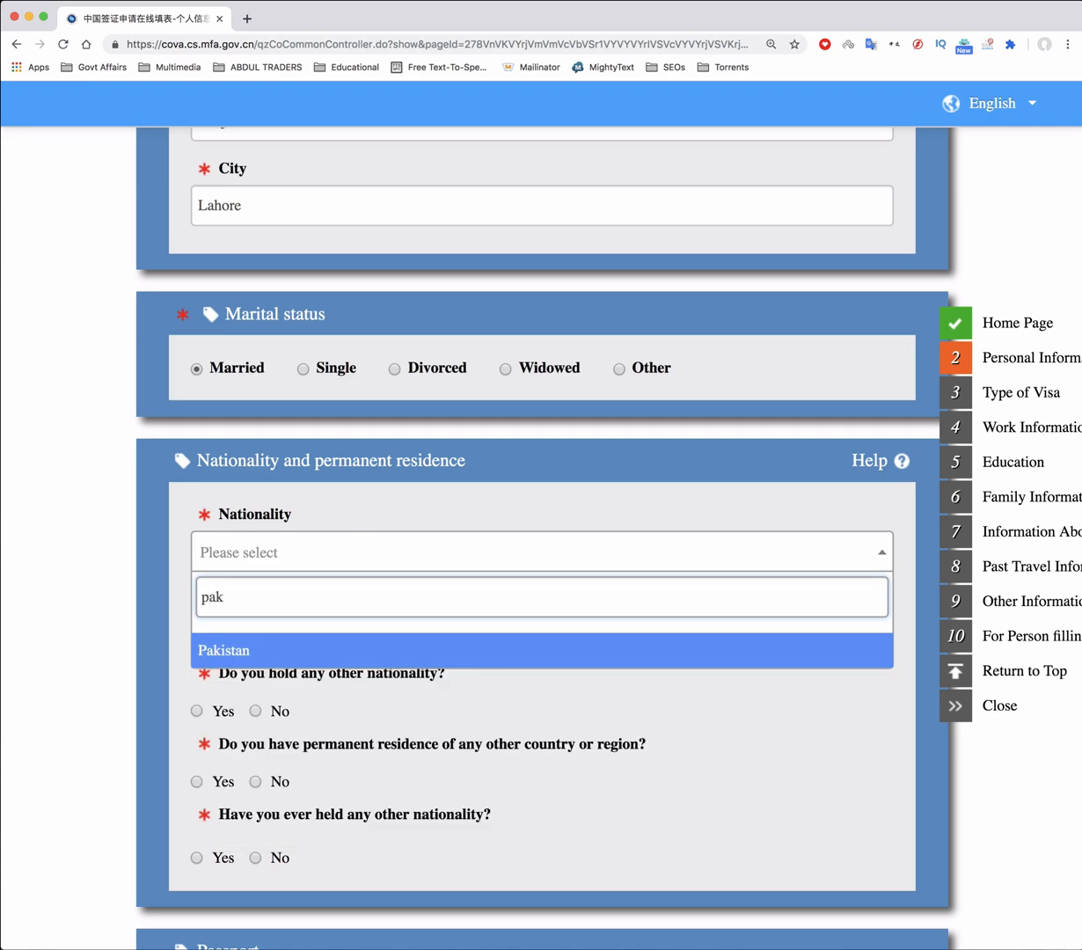
{"action": "left_click", "coordinate": [250, 642]}
{"action": "left_click", "coordinate": [324, 626]}
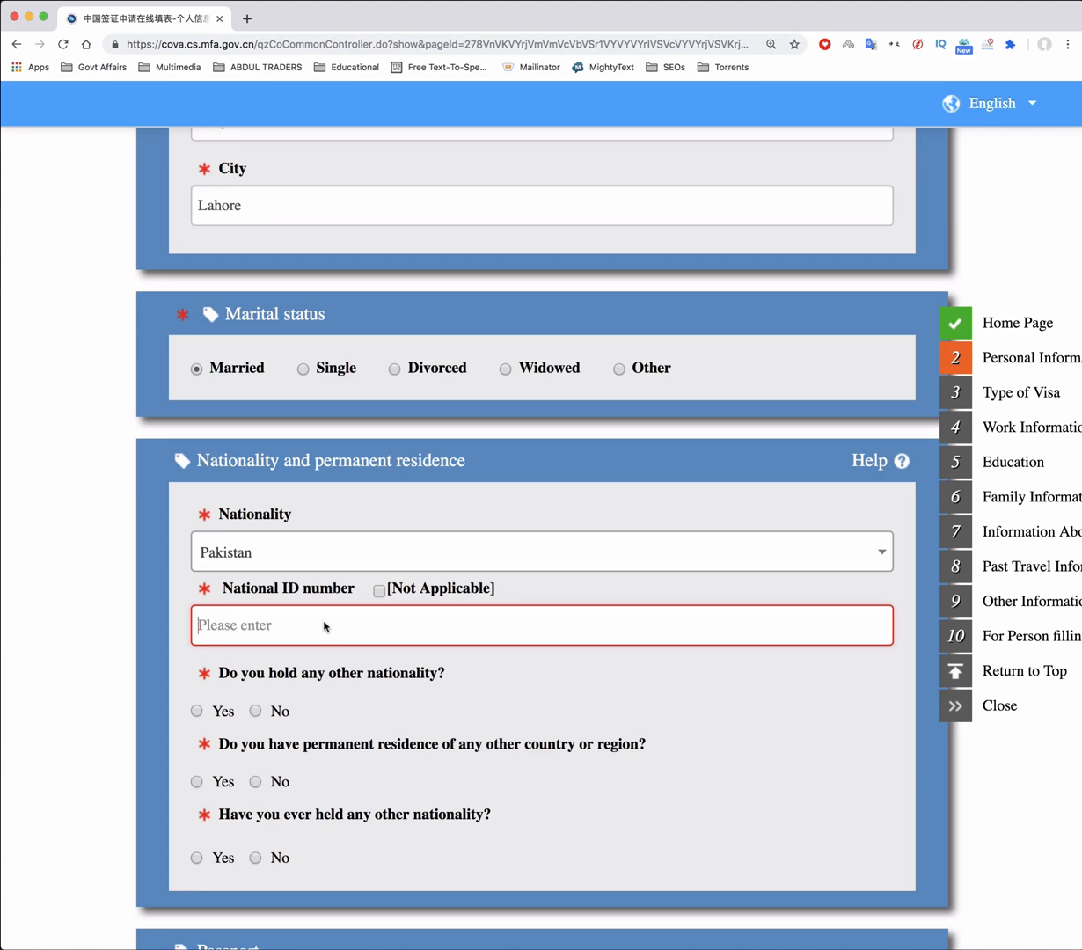
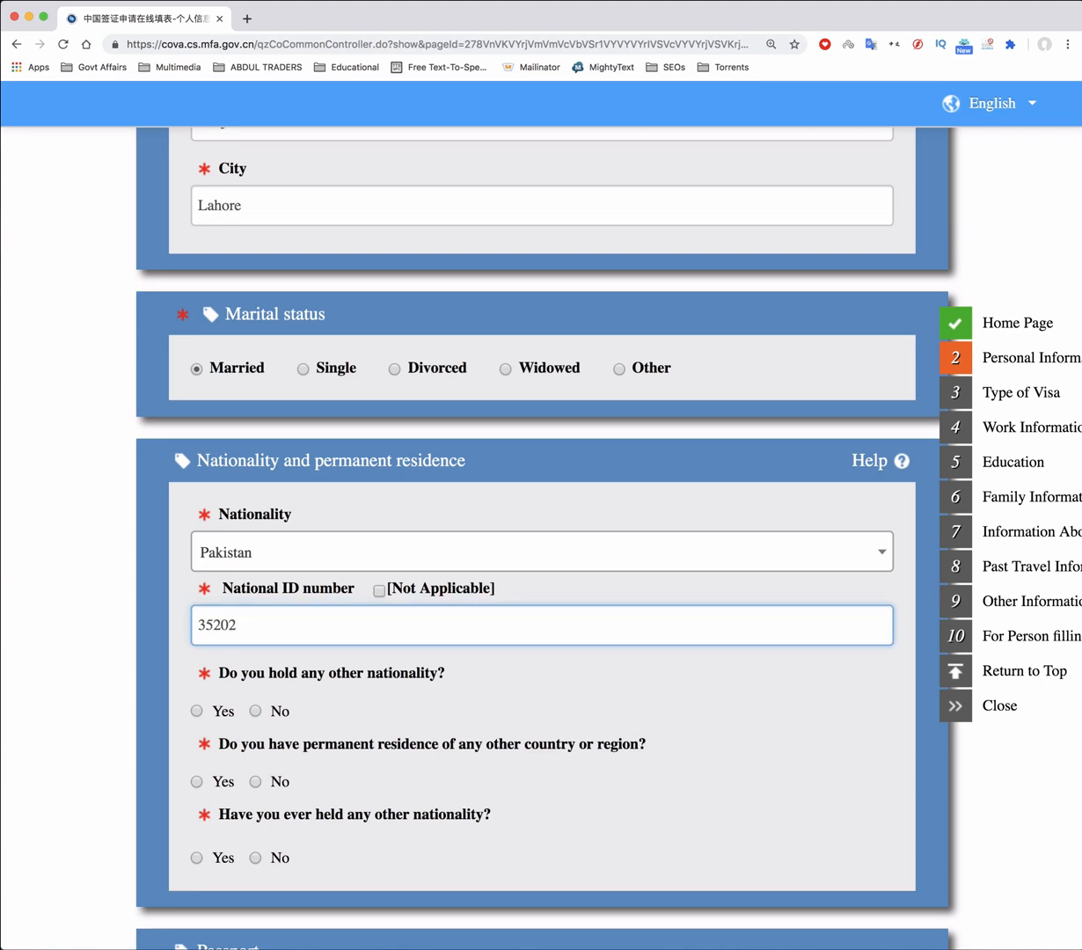
Answer No to holding another nationality and to permanent residence elsewhere
{"action": "scroll", "coordinate": [324, 543], "scroll_direction": "down", "scroll_amount": 5}
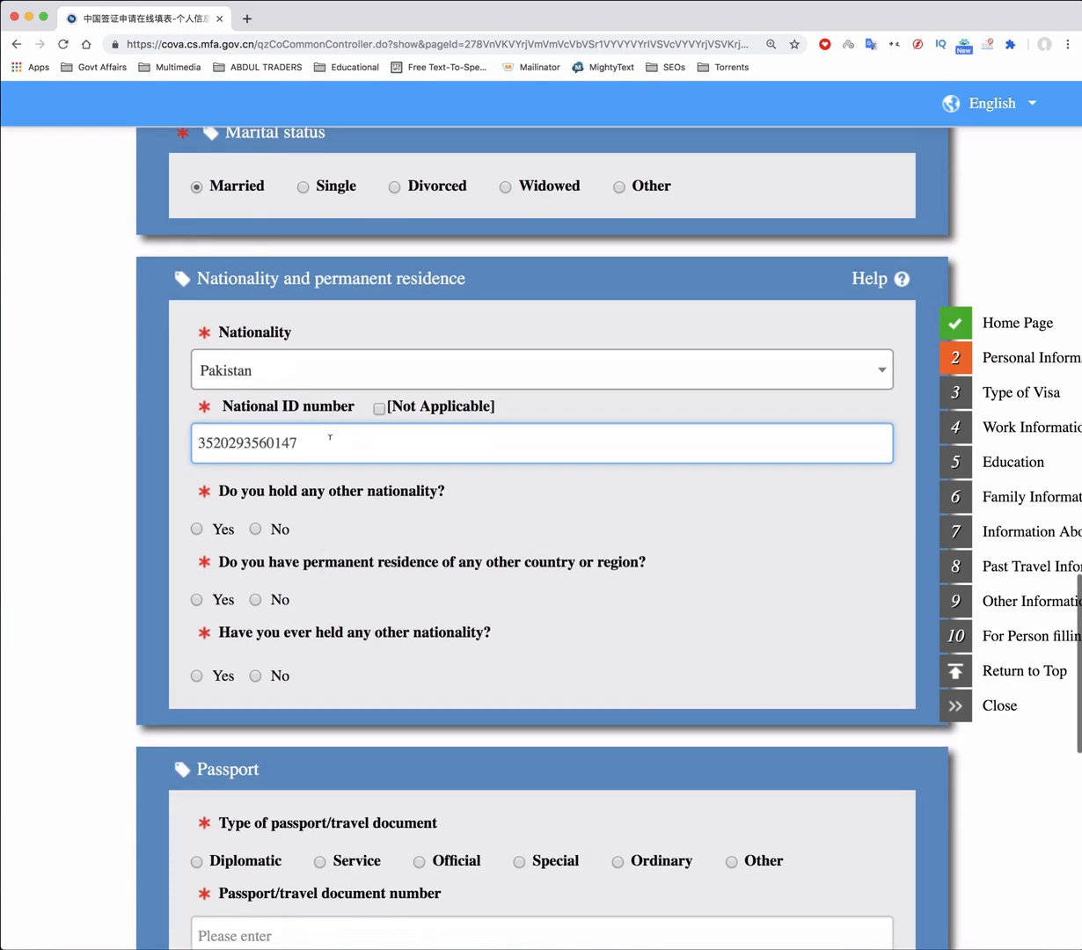
{"action": "left_click", "coordinate": [257, 529]}
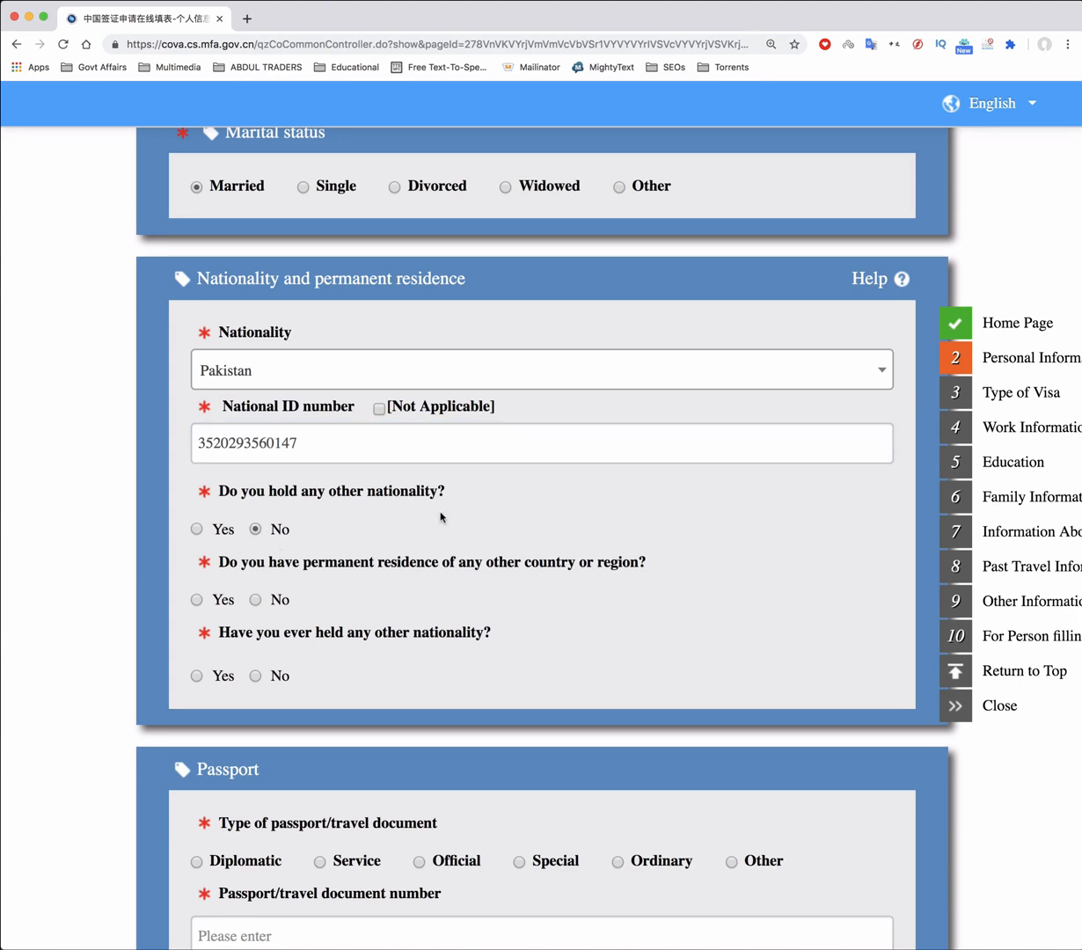
{"action": "scroll", "coordinate": [440, 515], "scroll_direction": "down", "scroll_amount": 4}
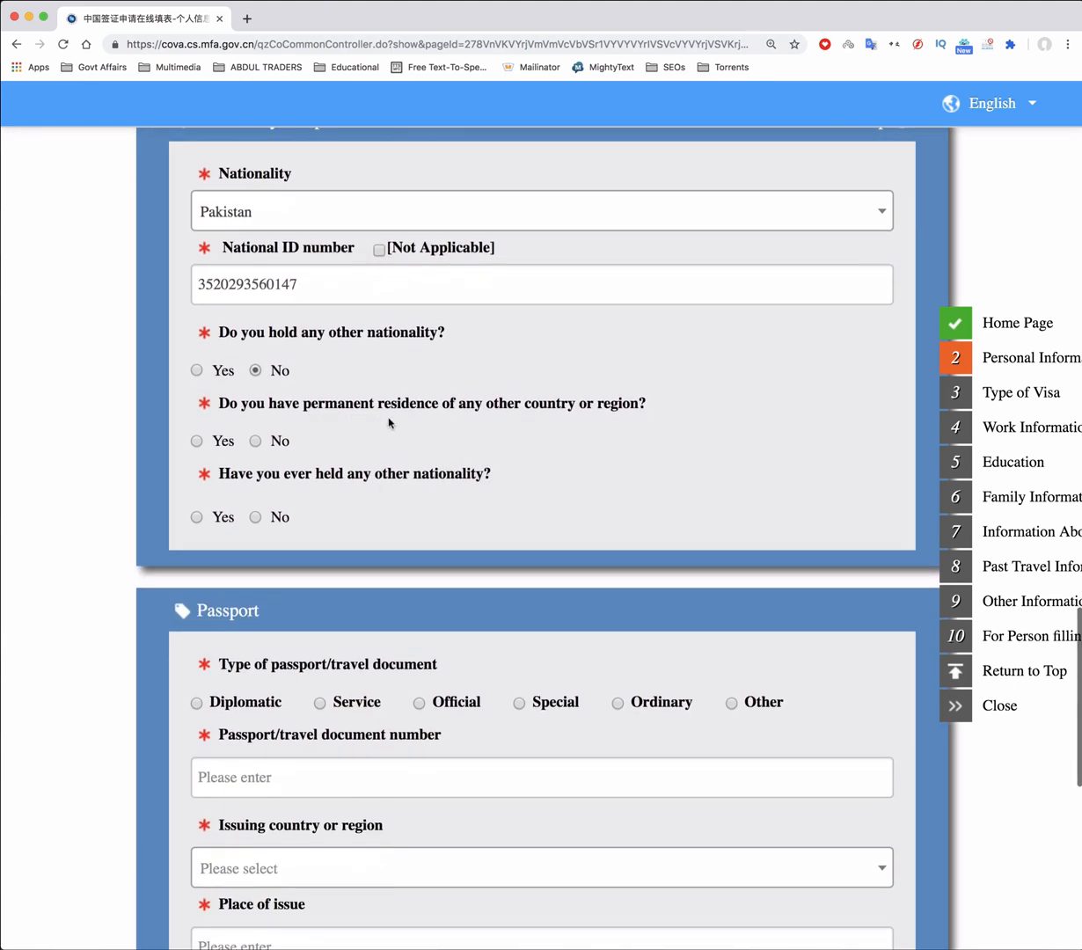
{"action": "left_click", "coordinate": [256, 441]}
{"action": "scroll", "coordinate": [506, 482], "scroll_direction": "down", "scroll_amount": 2}
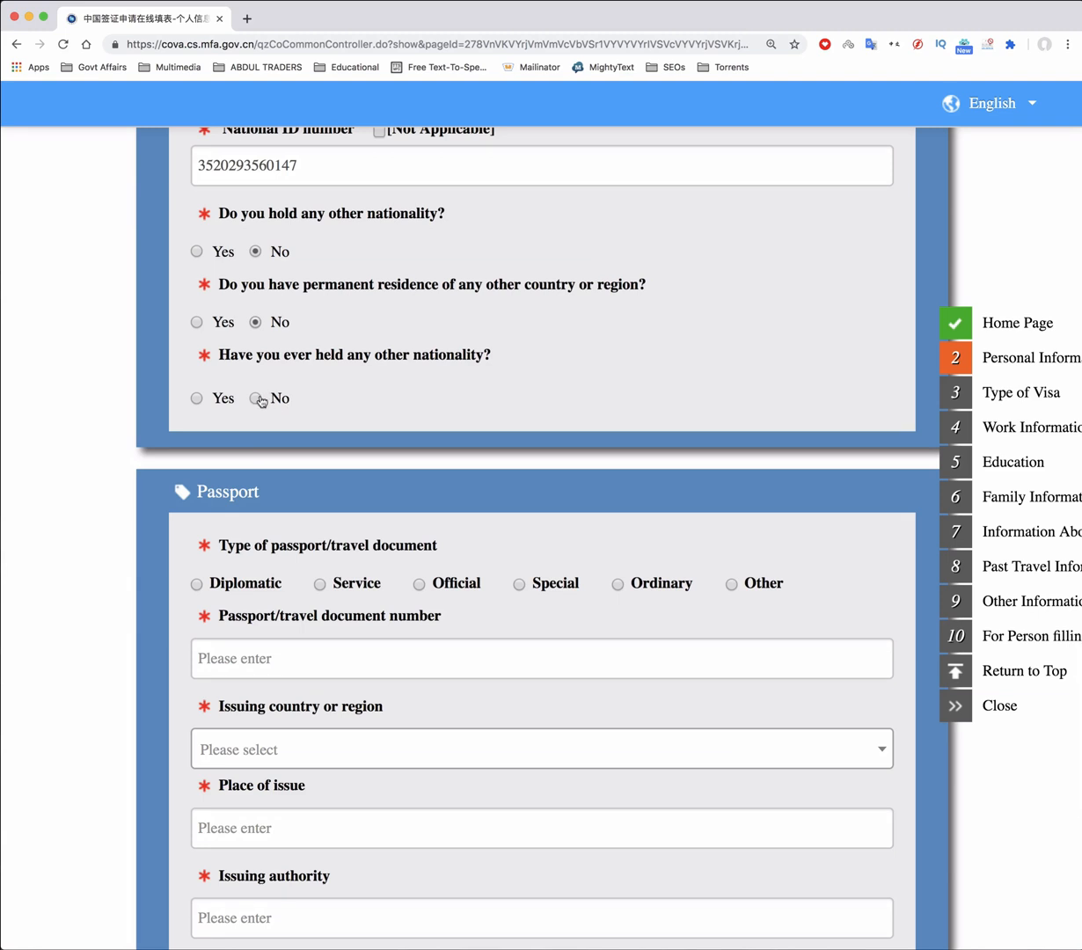
{"action": "scroll", "coordinate": [555, 391], "scroll_direction": "down", "scroll_amount": 5}
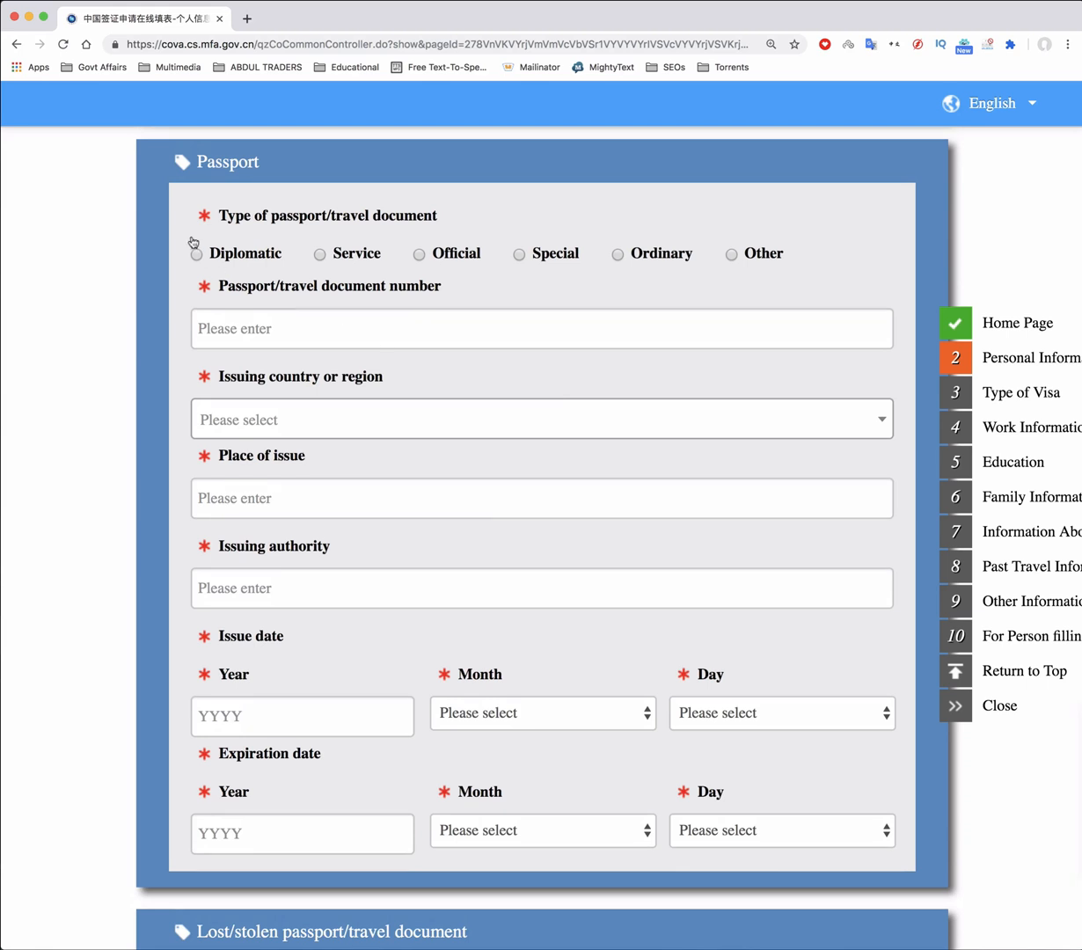
Enter an Ordinary passport with its number, issued in Lahore, Pakistan, by Govt Of Pakistan
{"action": "left_click", "coordinate": [618, 254]}
{"action": "left_click", "coordinate": [341, 335]}
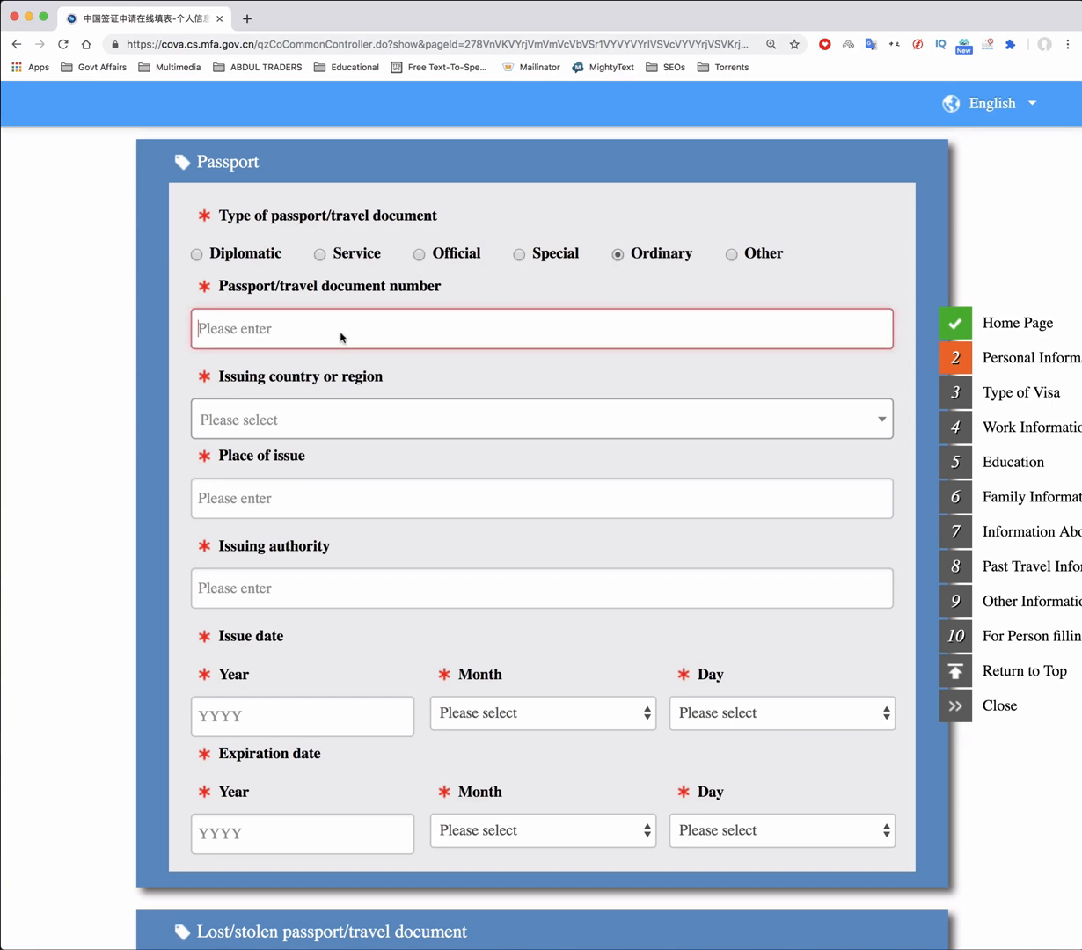
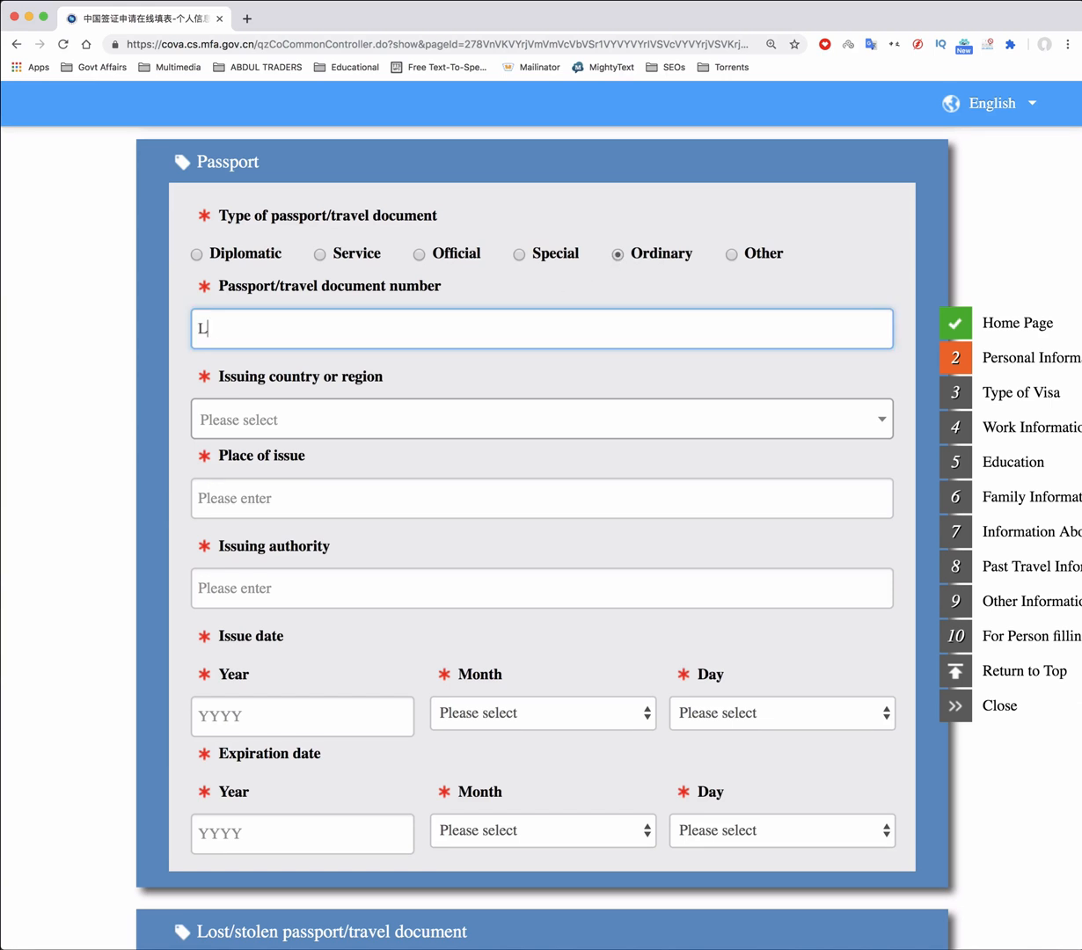
{"action": "left_click", "coordinate": [283, 417]}
{"action": "type", "text": "pak"}
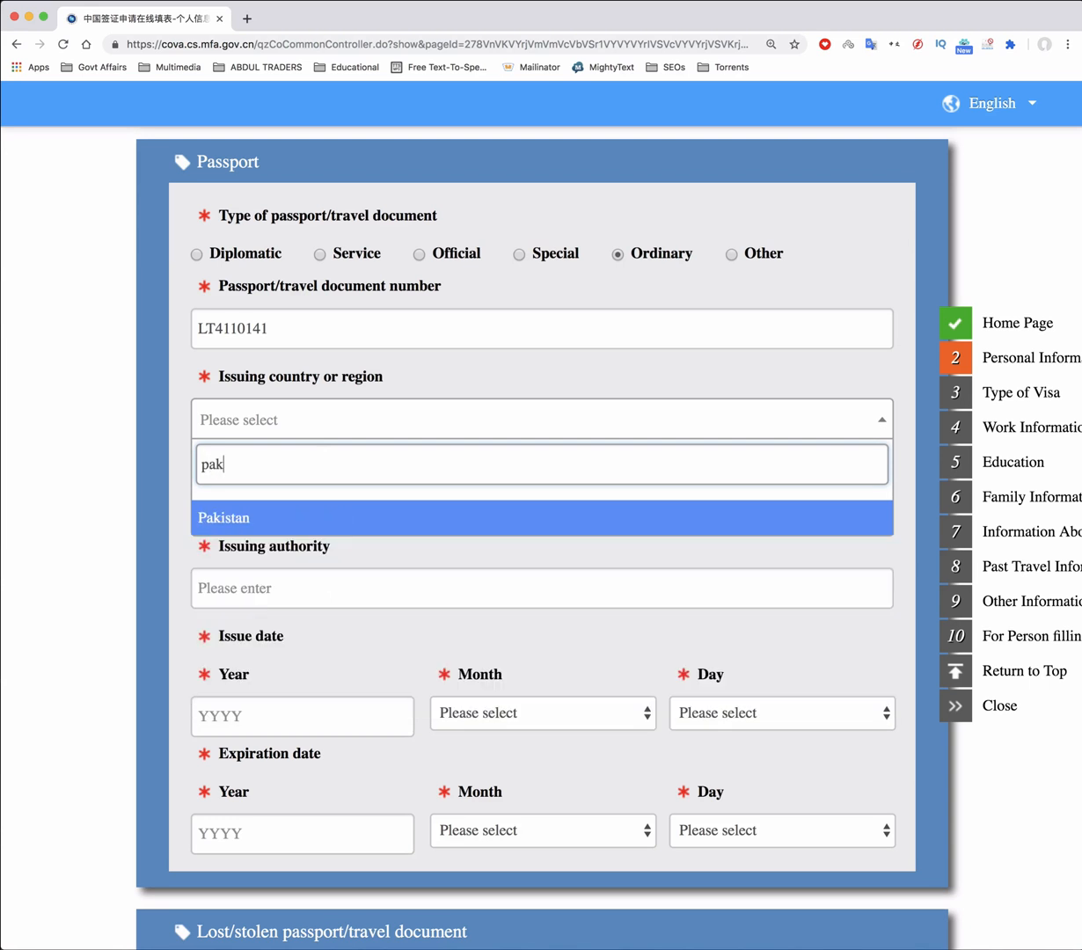
{"action": "left_click", "coordinate": [230, 515]}
{"action": "left_click", "coordinate": [268, 498]}
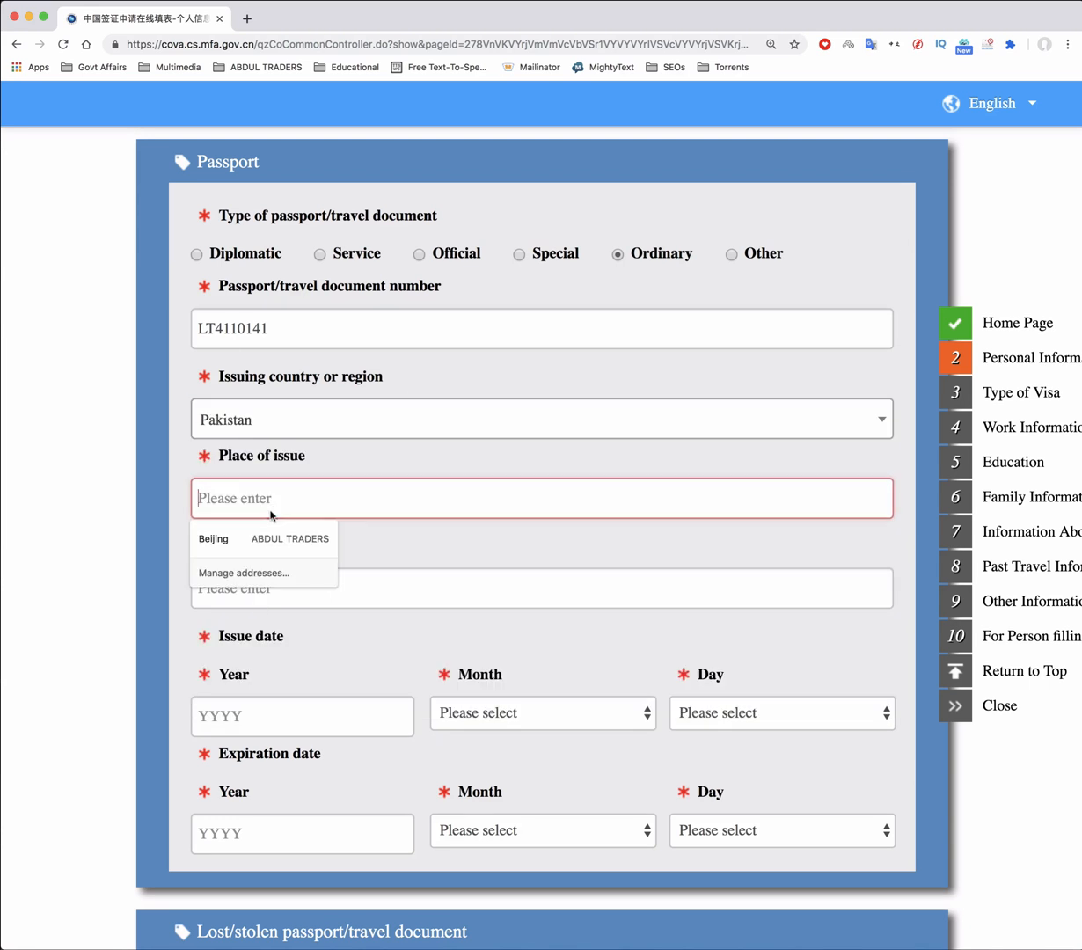
{"action": "type", "text": "Lahore"}
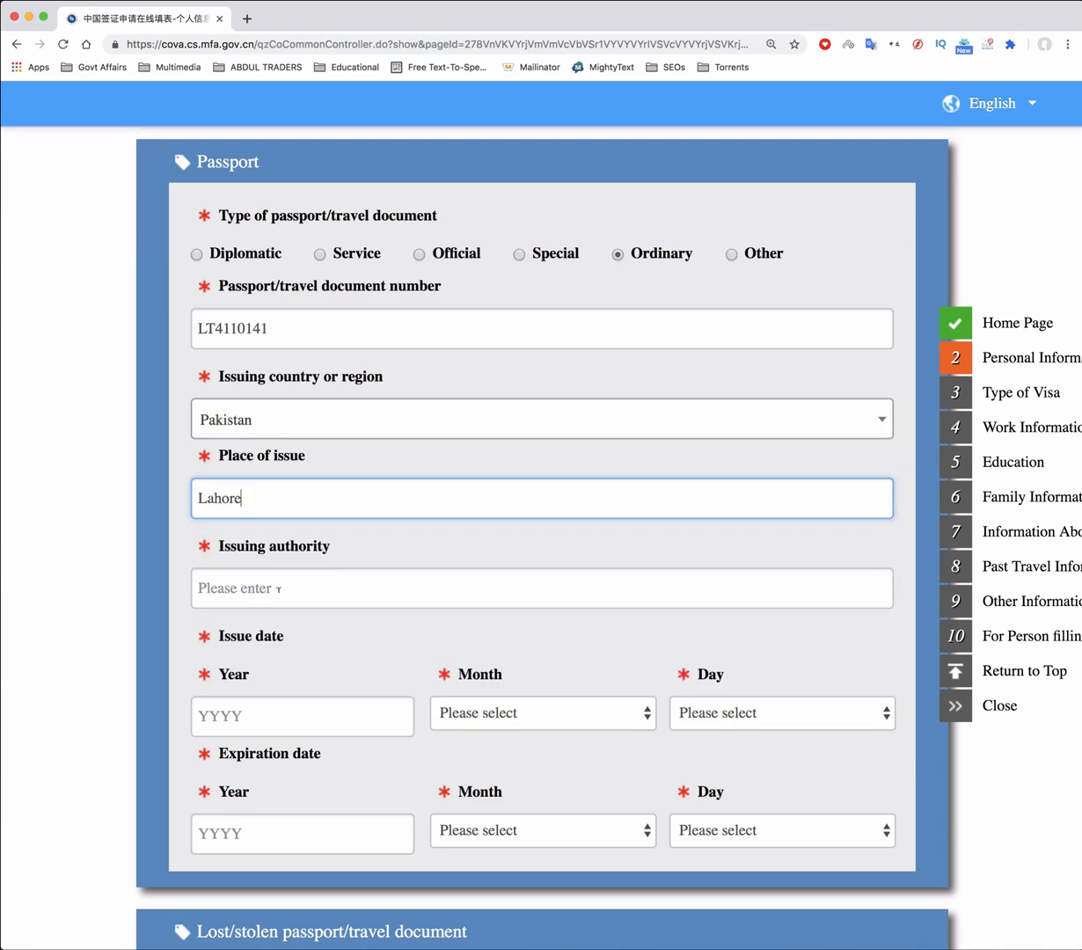
{"action": "left_click", "coordinate": [278, 587]}
{"action": "type", "text": "Govt Of Pakistan"}
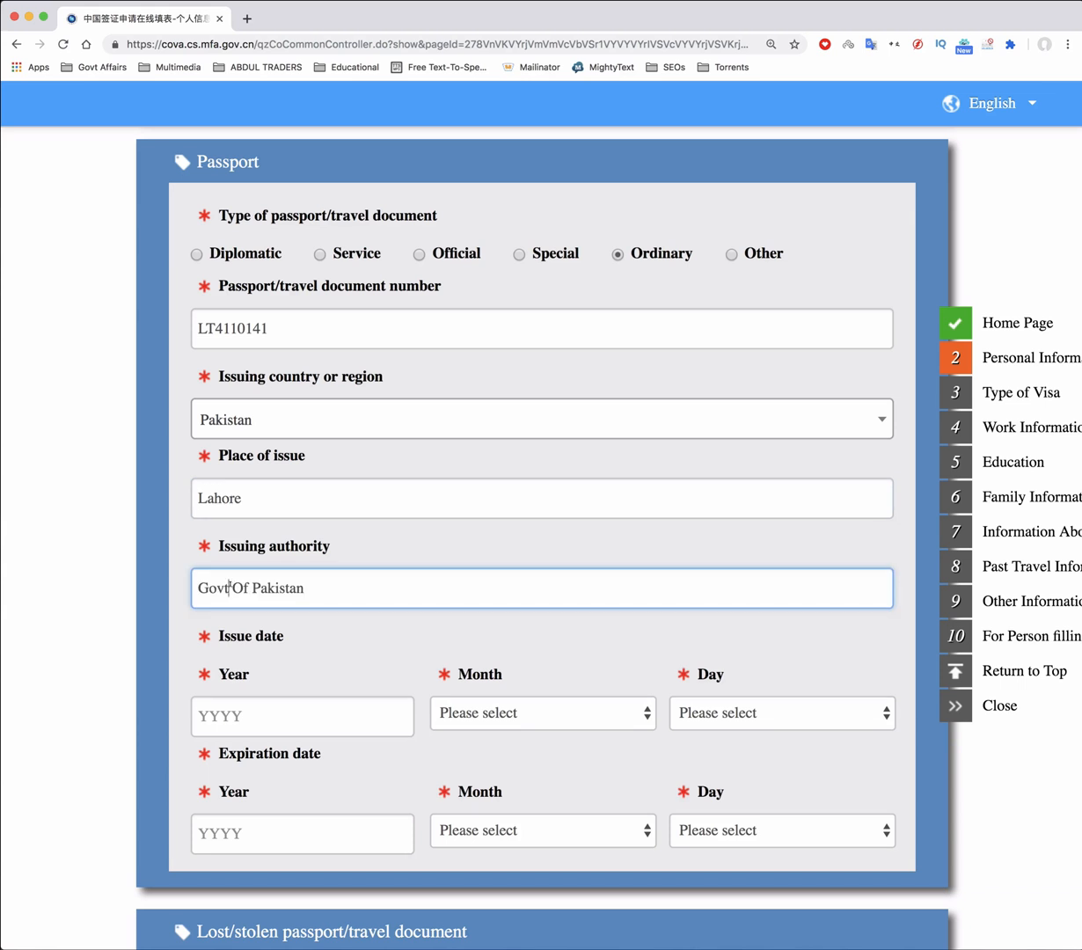
{"action": "type", "text": "."}
Set the passport issue date to 2015/11/3
{"action": "scroll", "coordinate": [305, 481], "scroll_direction": "down", "scroll_amount": 3}
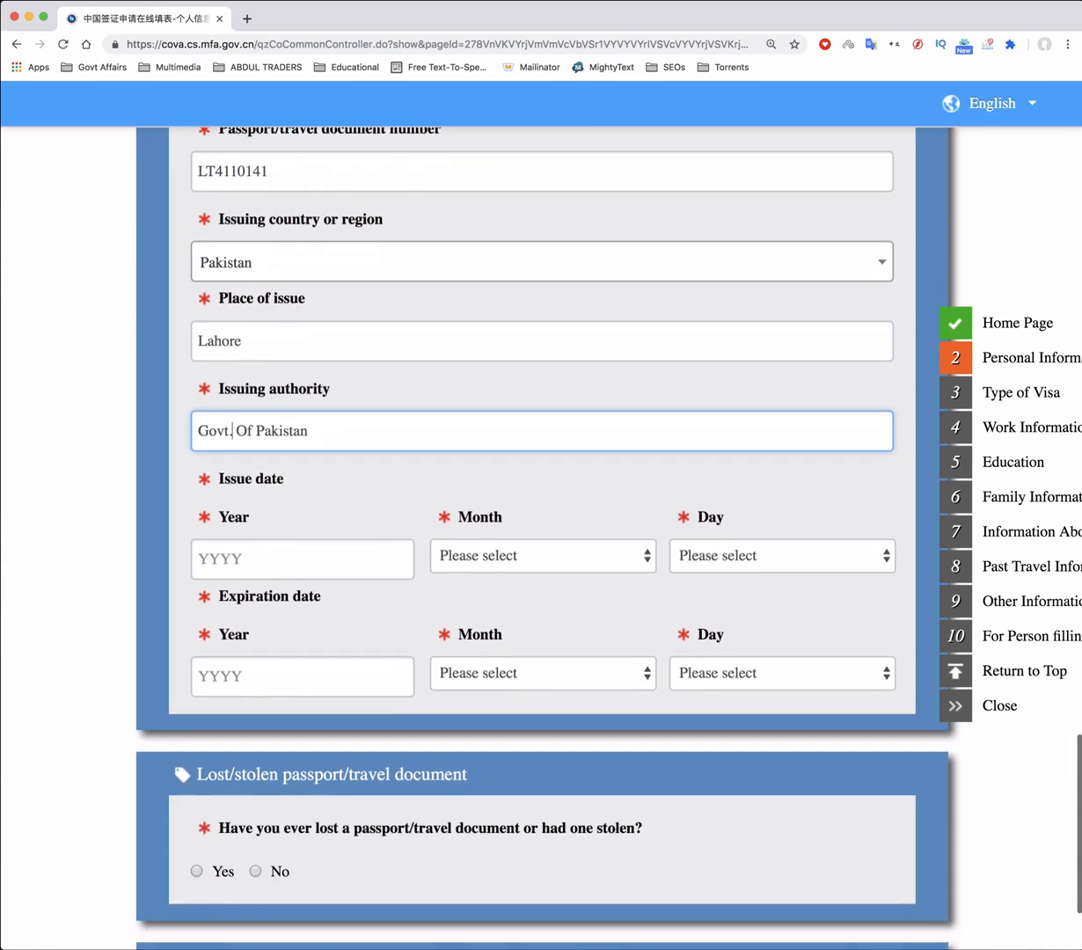
{"action": "left_click", "coordinate": [265, 524]}
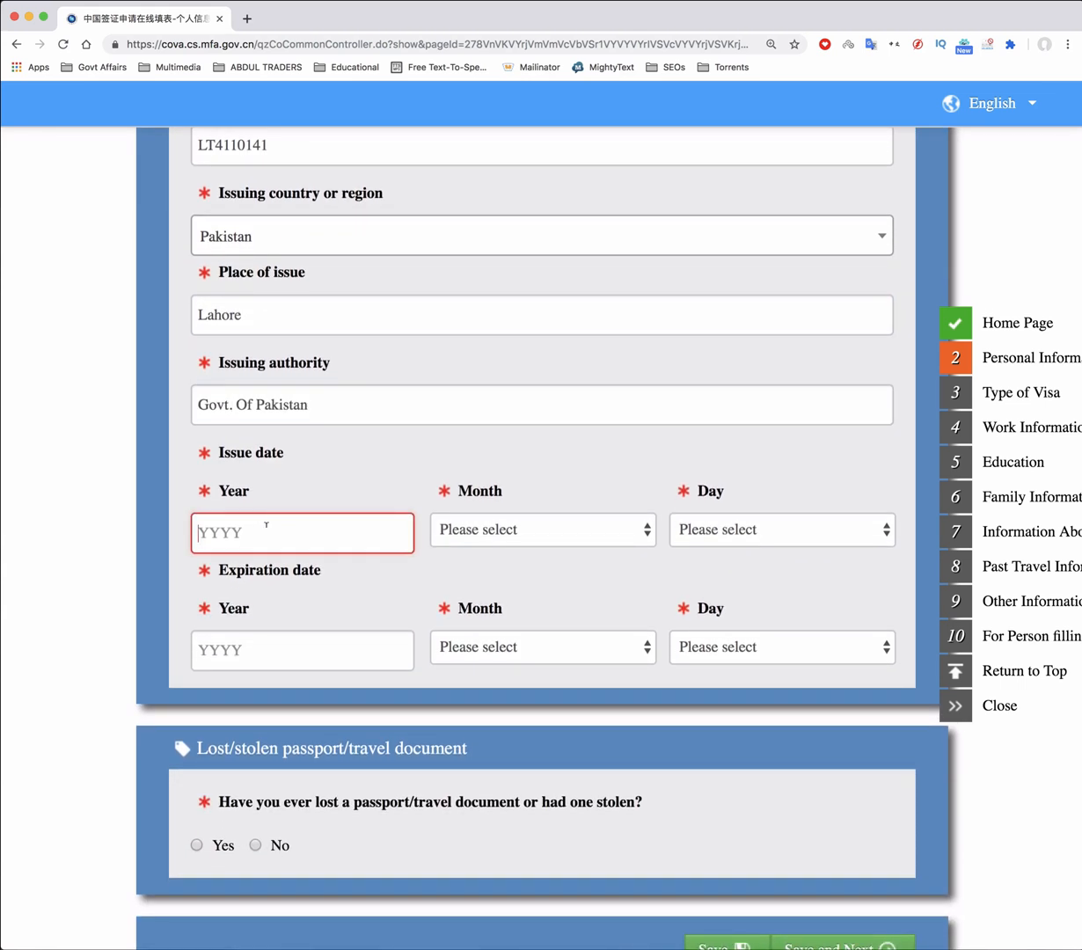
{"action": "type", "text": "2015"}
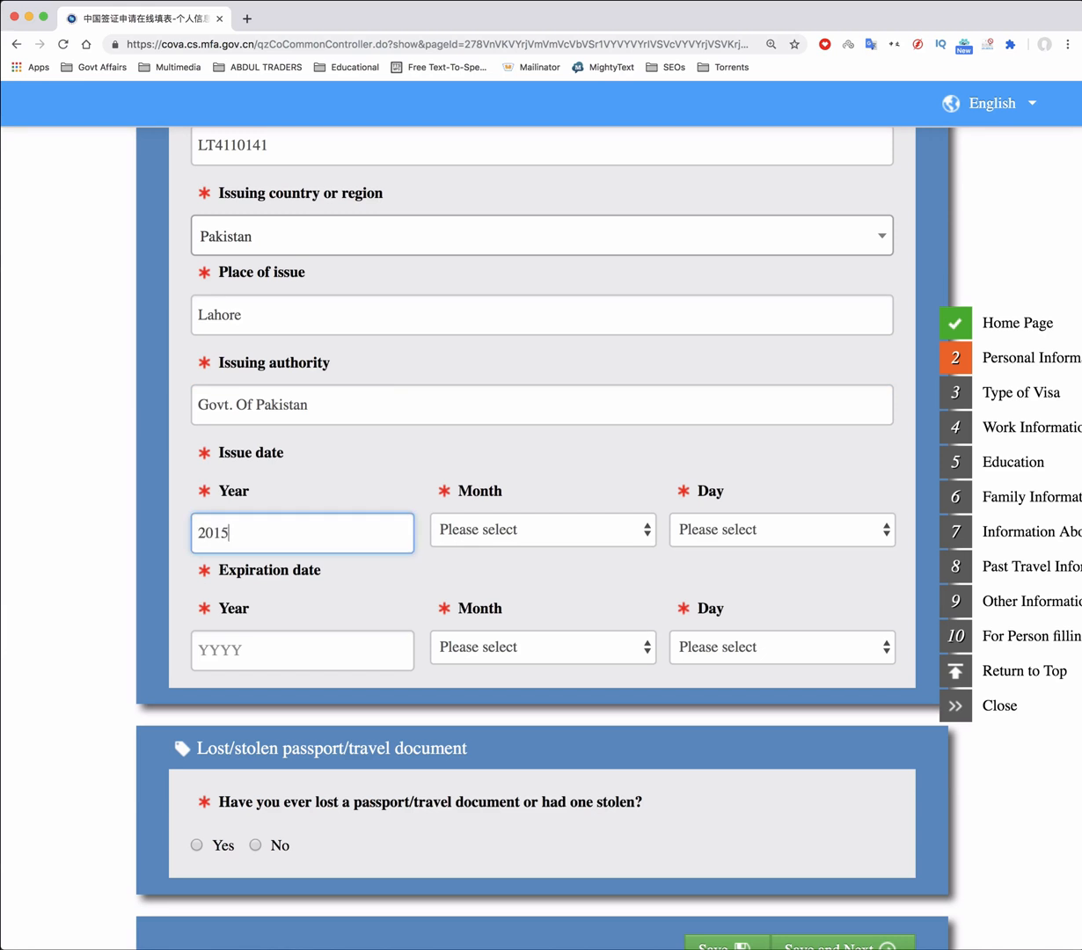
{"action": "left_click", "coordinate": [491, 538]}
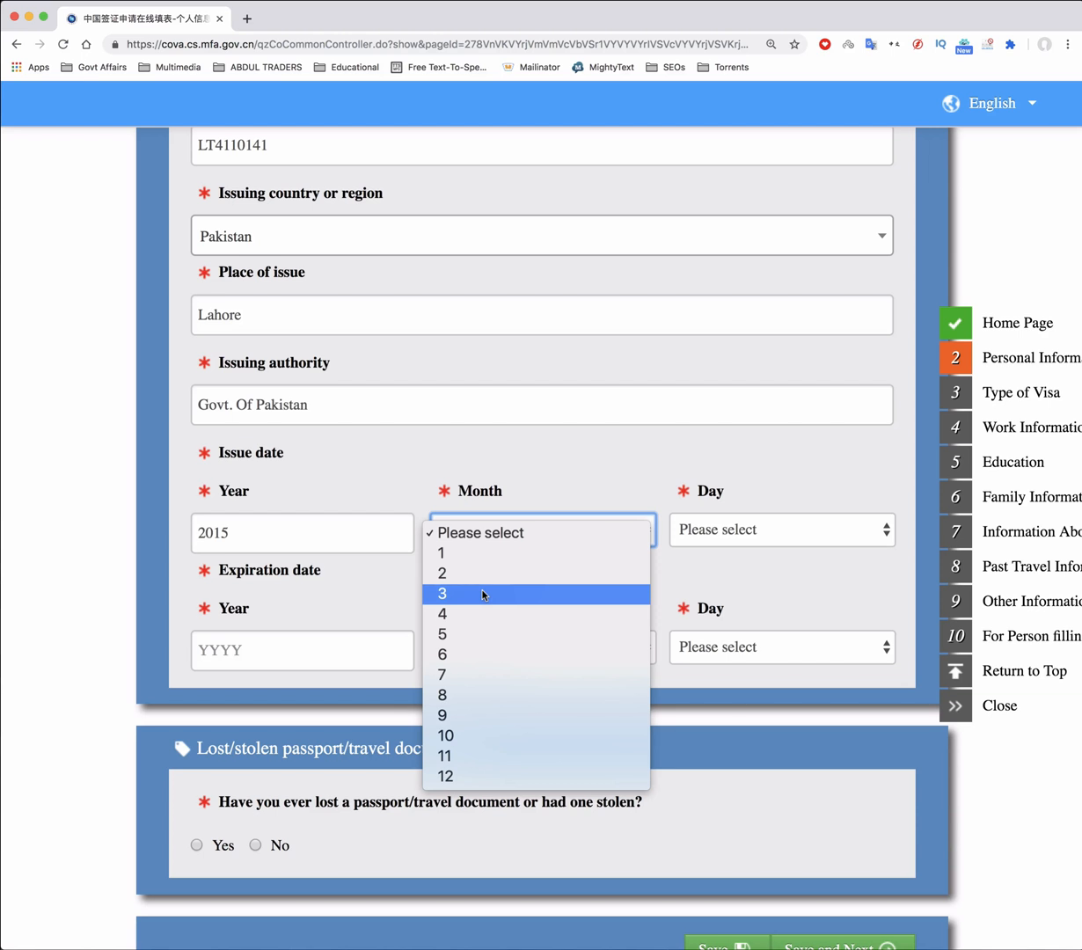
{"action": "left_click", "coordinate": [466, 755]}
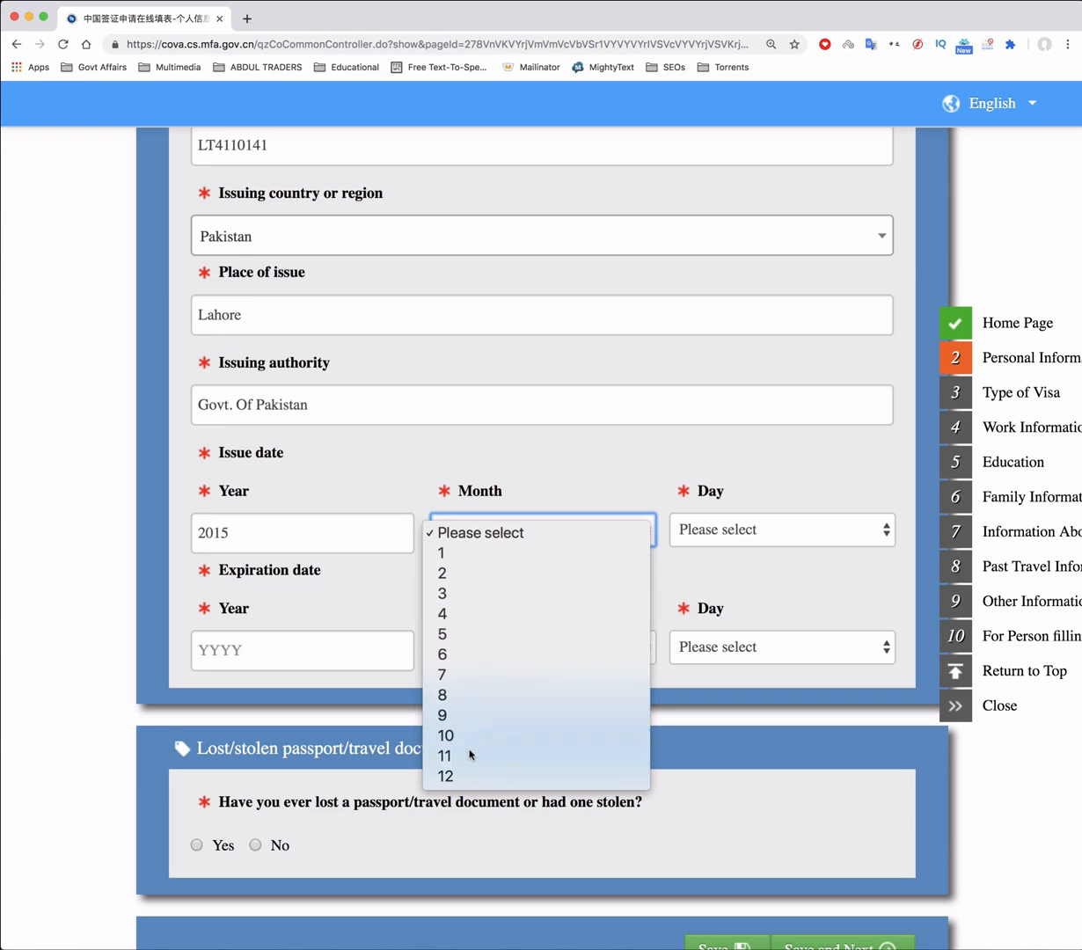
{"action": "left_click", "coordinate": [763, 532]}
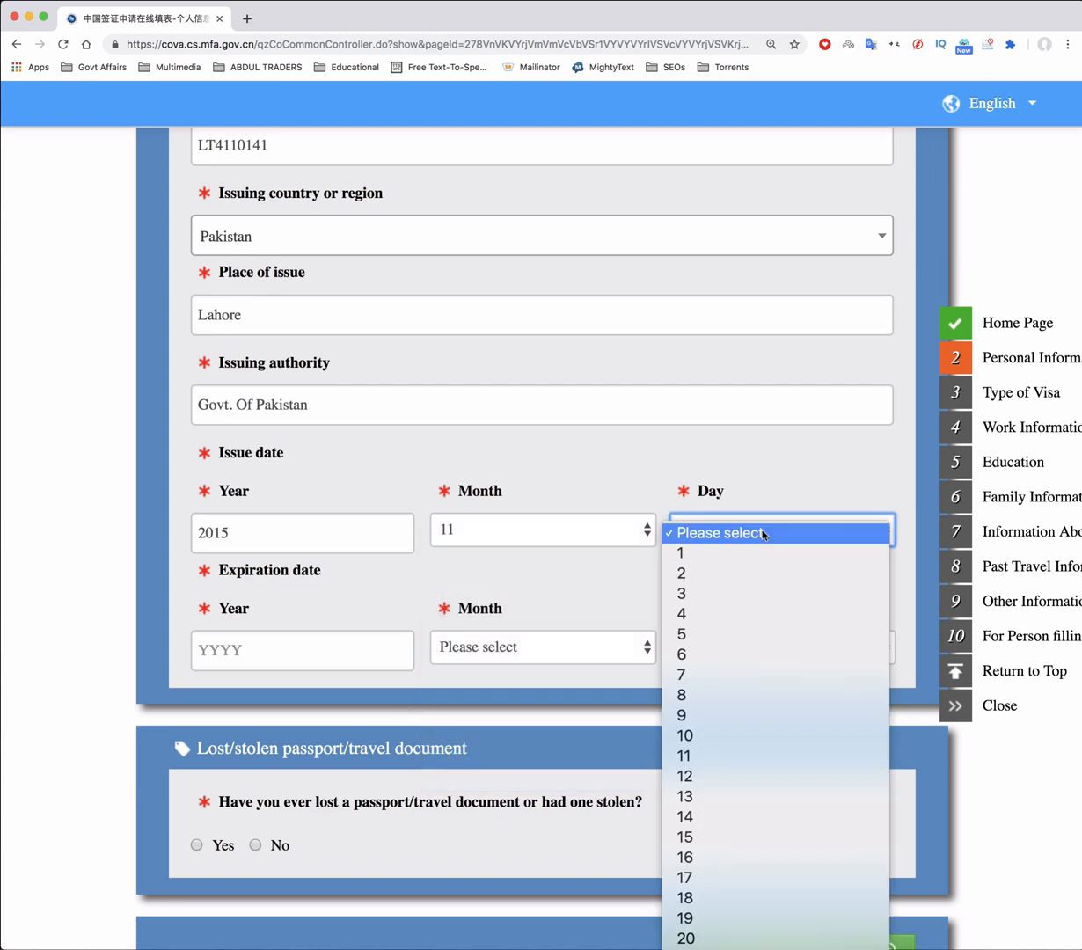
{"action": "left_click", "coordinate": [721, 592]}
Set the passport expiration date to 2020/11/1
{"action": "left_click", "coordinate": [322, 653]}
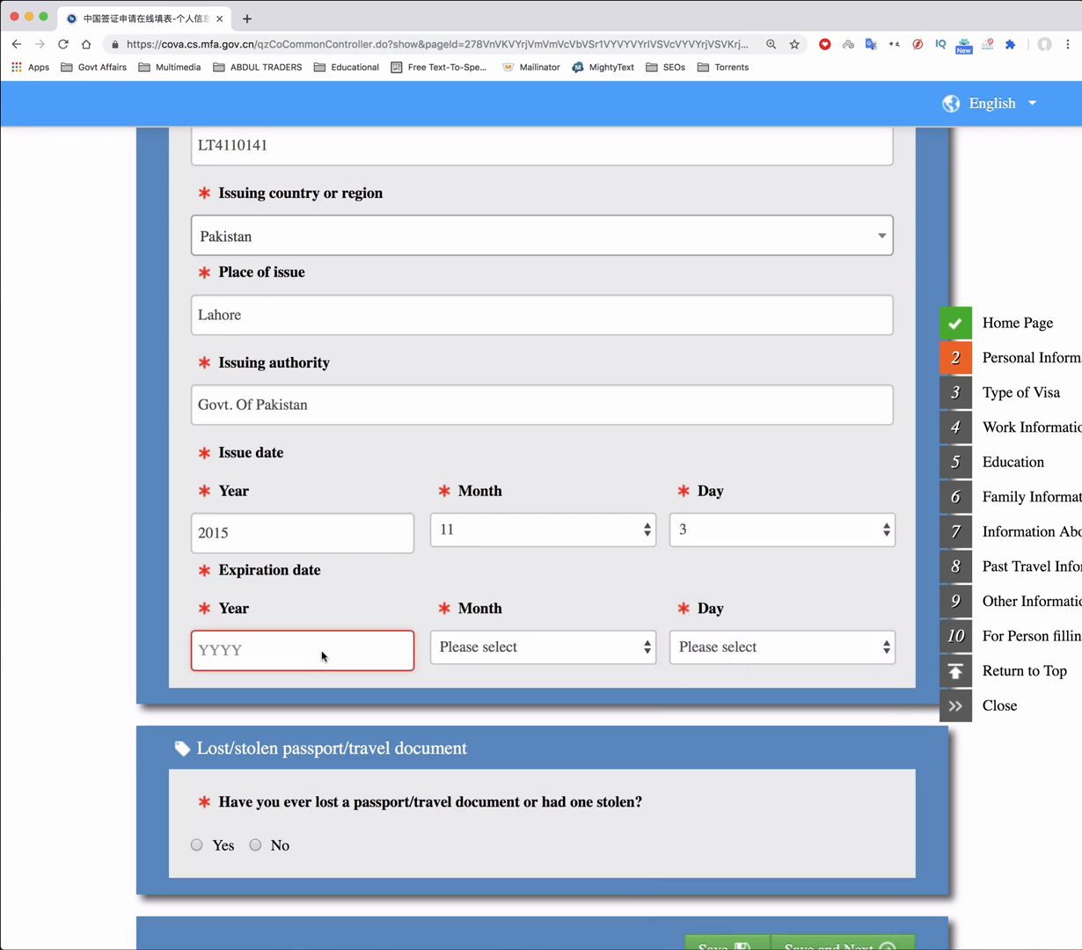
{"action": "type", "text": "2020"}
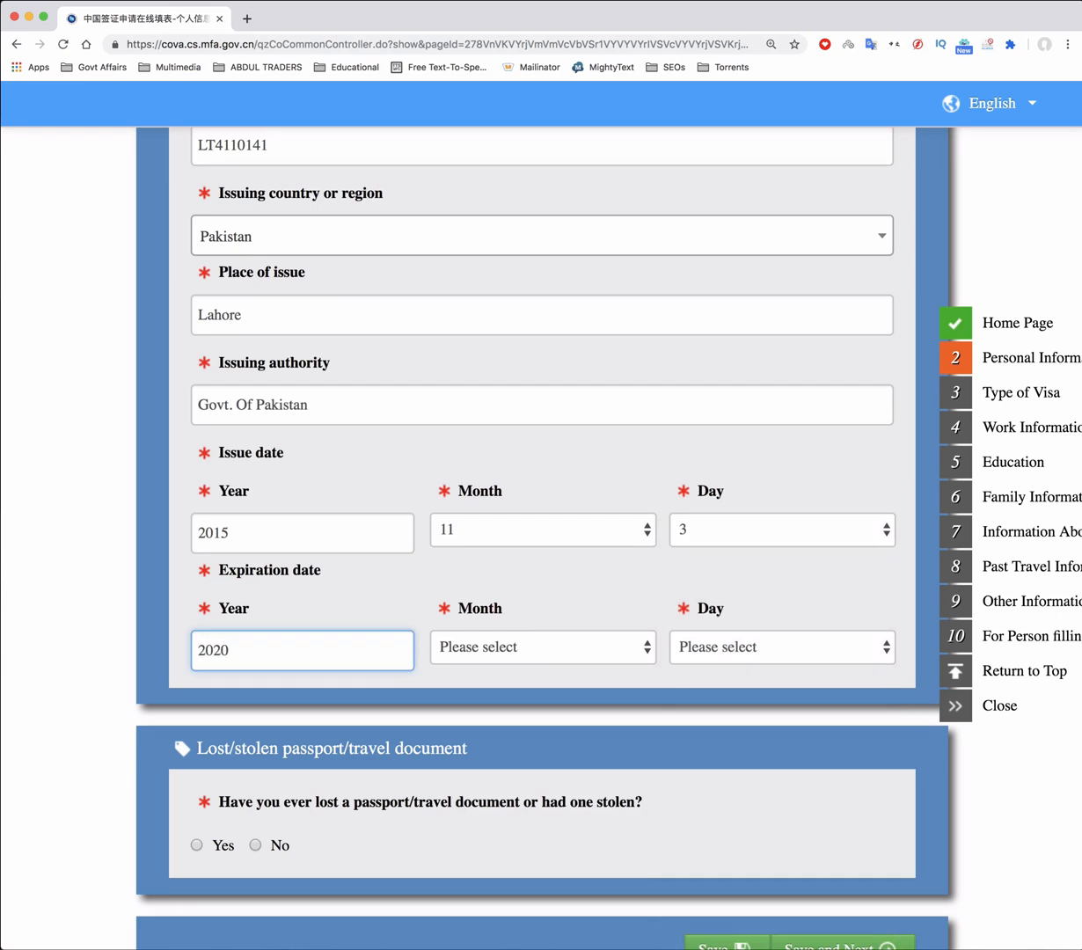
{"action": "left_click", "coordinate": [510, 647]}
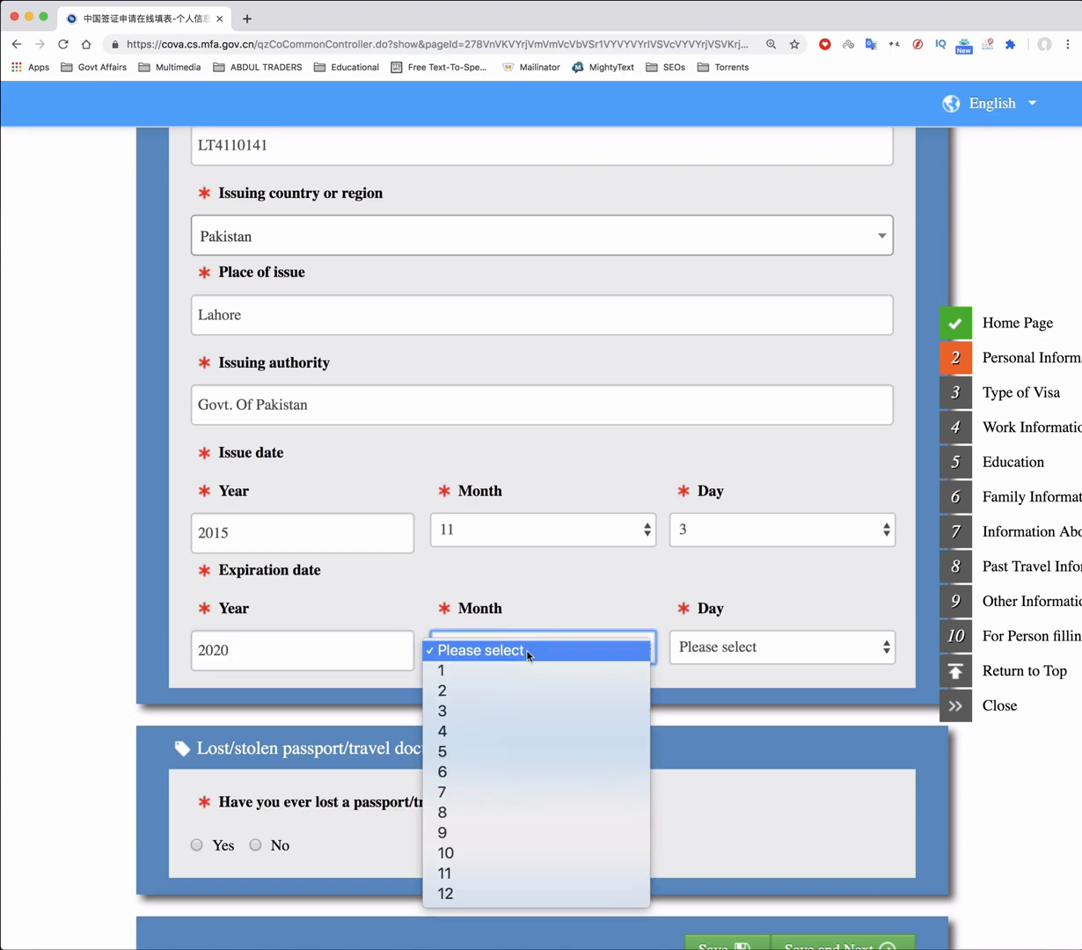
{"action": "left_click", "coordinate": [519, 872]}
{"action": "left_click", "coordinate": [732, 647]}
{"action": "left_click", "coordinate": [717, 681]}
Answer No to ever losing a passport and save the page
{"action": "scroll", "coordinate": [431, 666], "scroll_direction": "down", "scroll_amount": 2}
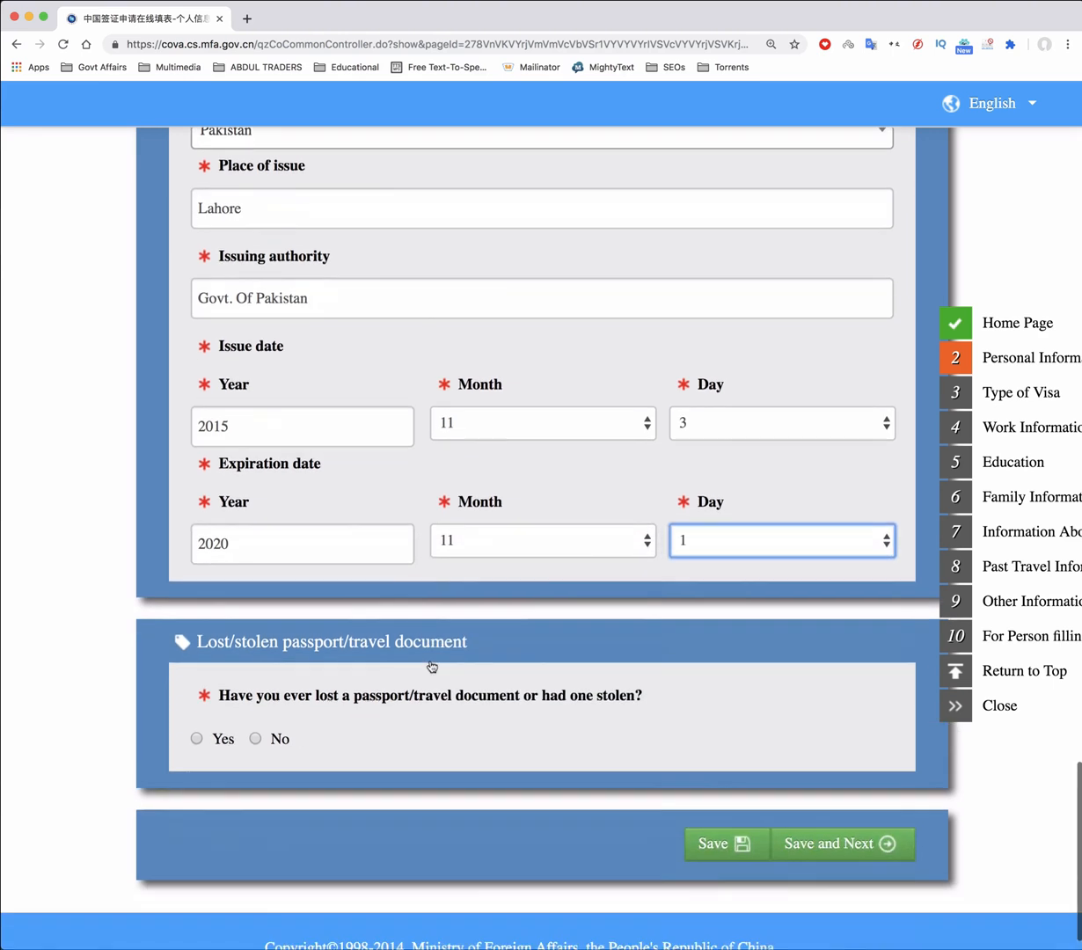
{"action": "scroll", "coordinate": [431, 666], "scroll_direction": "down", "scroll_amount": 1}
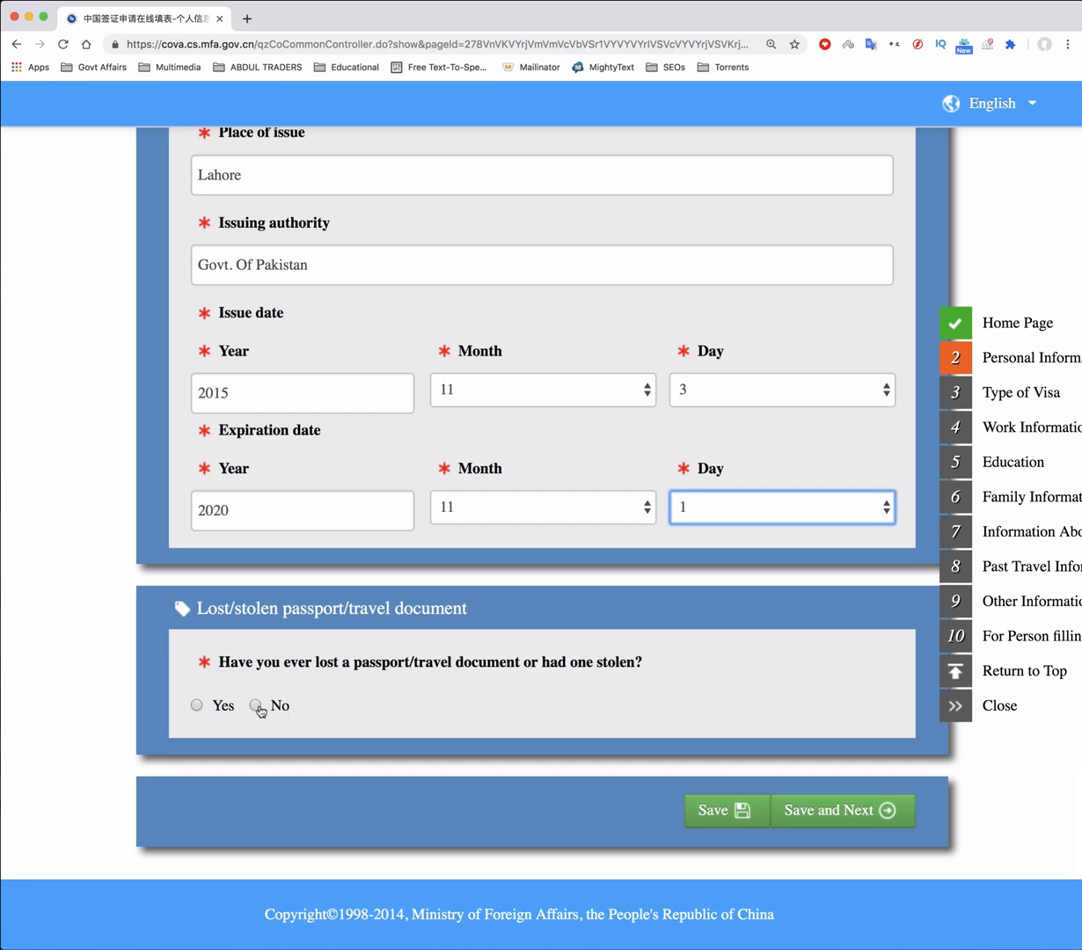
{"action": "left_click", "coordinate": [256, 705]}
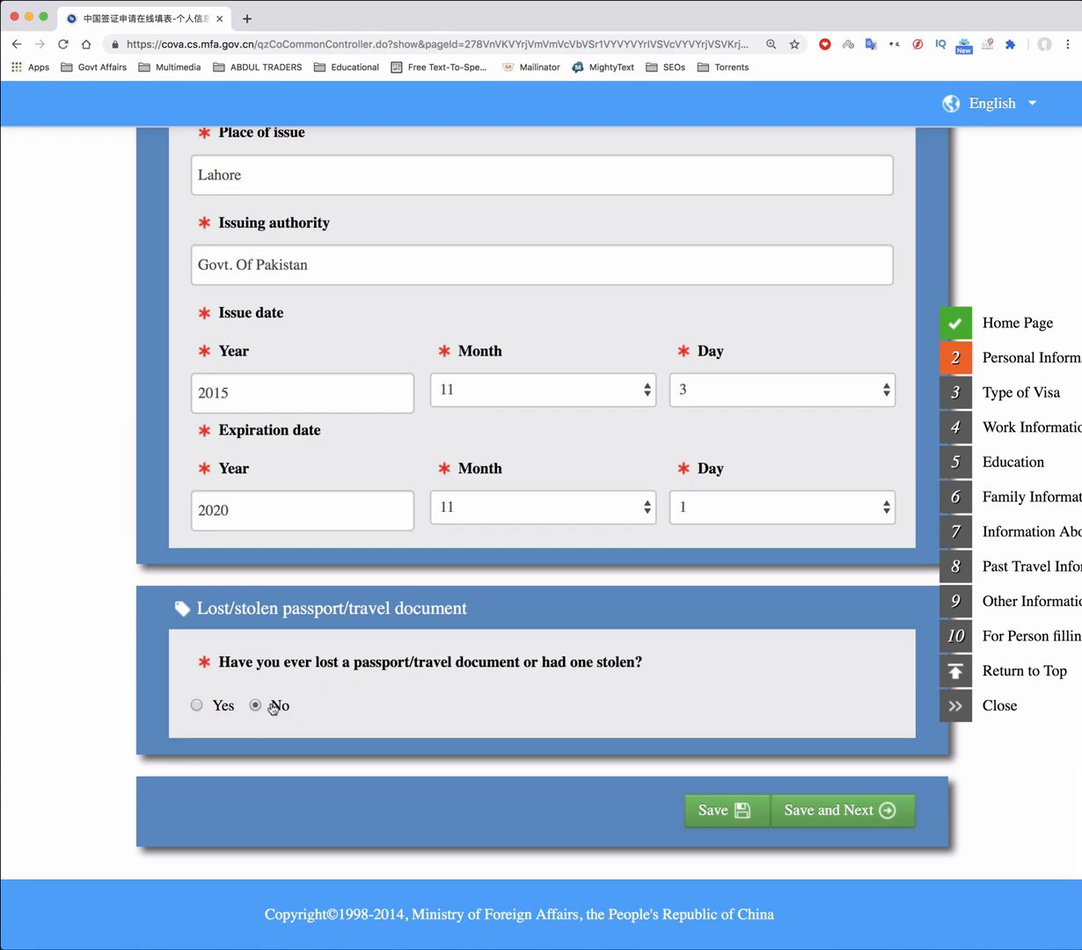
{"action": "left_click", "coordinate": [841, 816]}
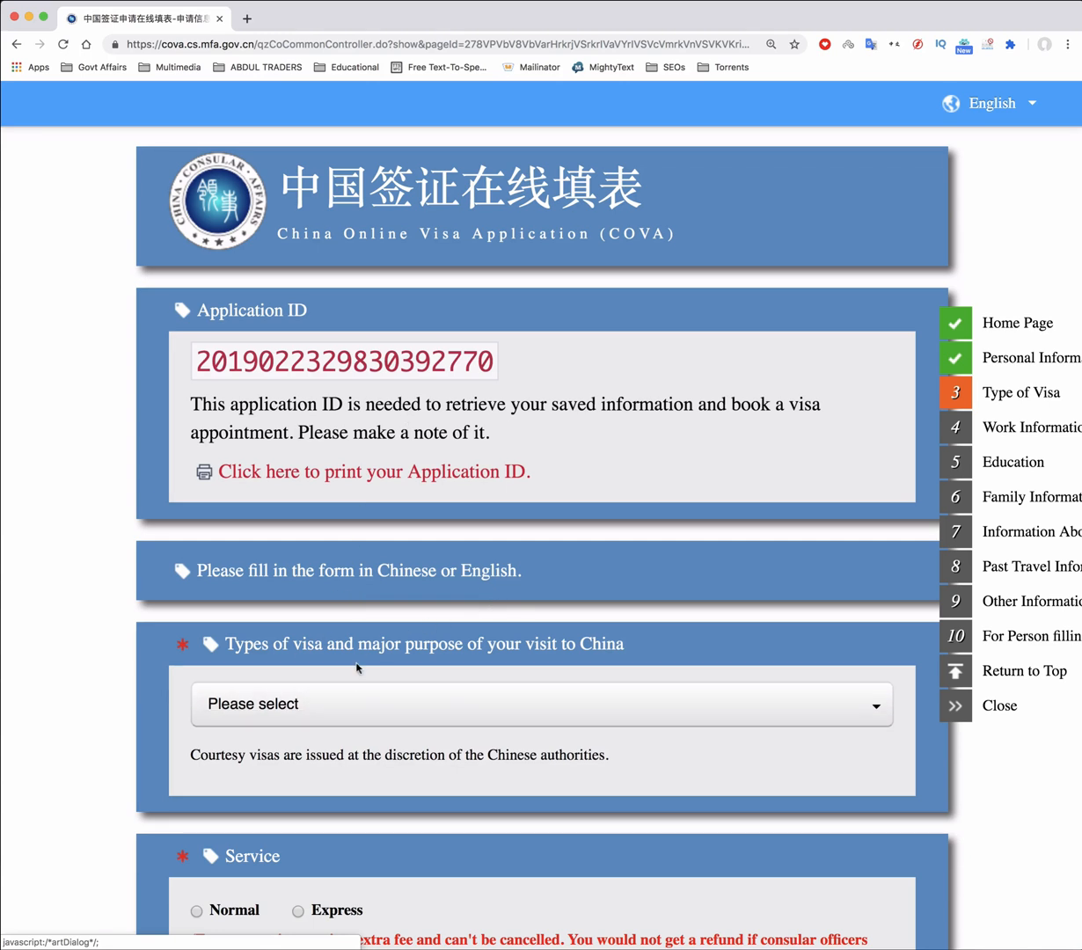
Choose the (M) Commercial trade visa, Trade as purpose, and Normal processing service
{"action": "scroll", "coordinate": [357, 602], "scroll_direction": "down", "scroll_amount": 2}
{"action": "left_click", "coordinate": [398, 598]}
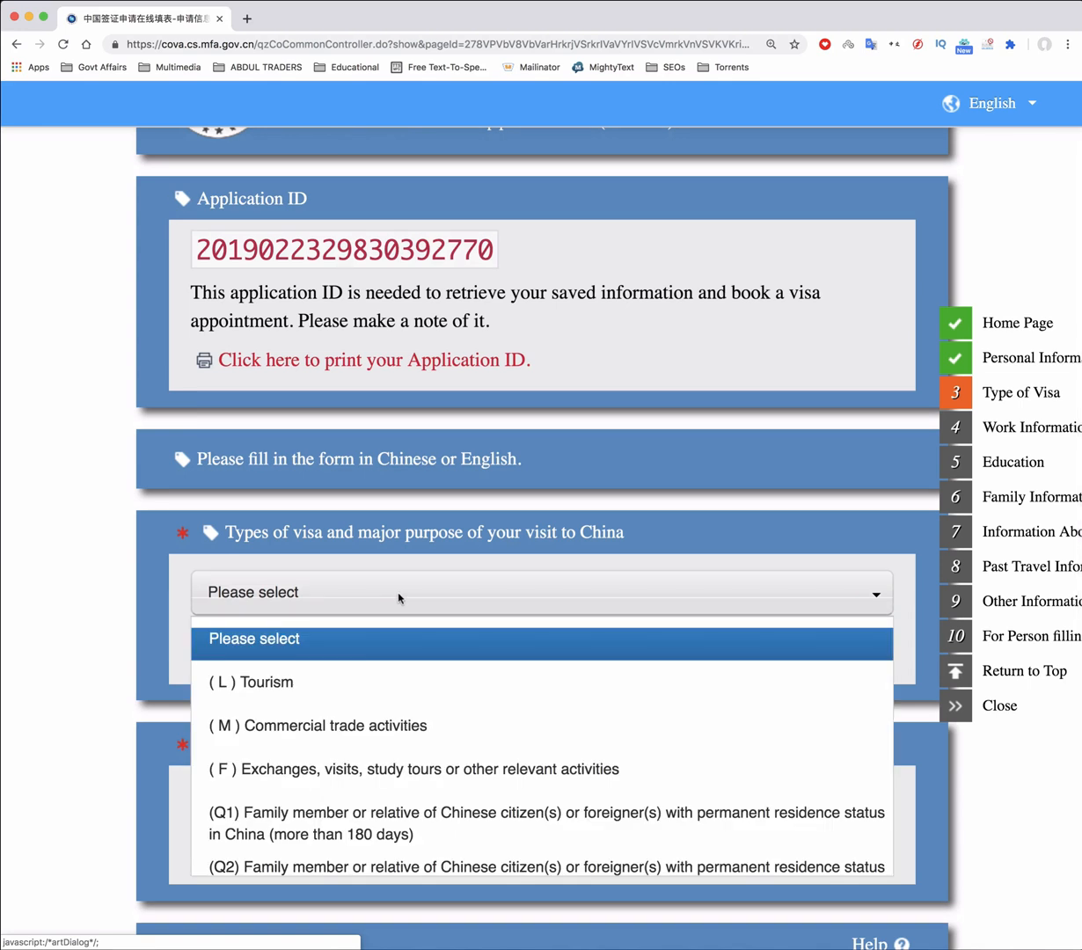
{"action": "scroll", "coordinate": [383, 743], "scroll_direction": "down", "scroll_amount": 2}
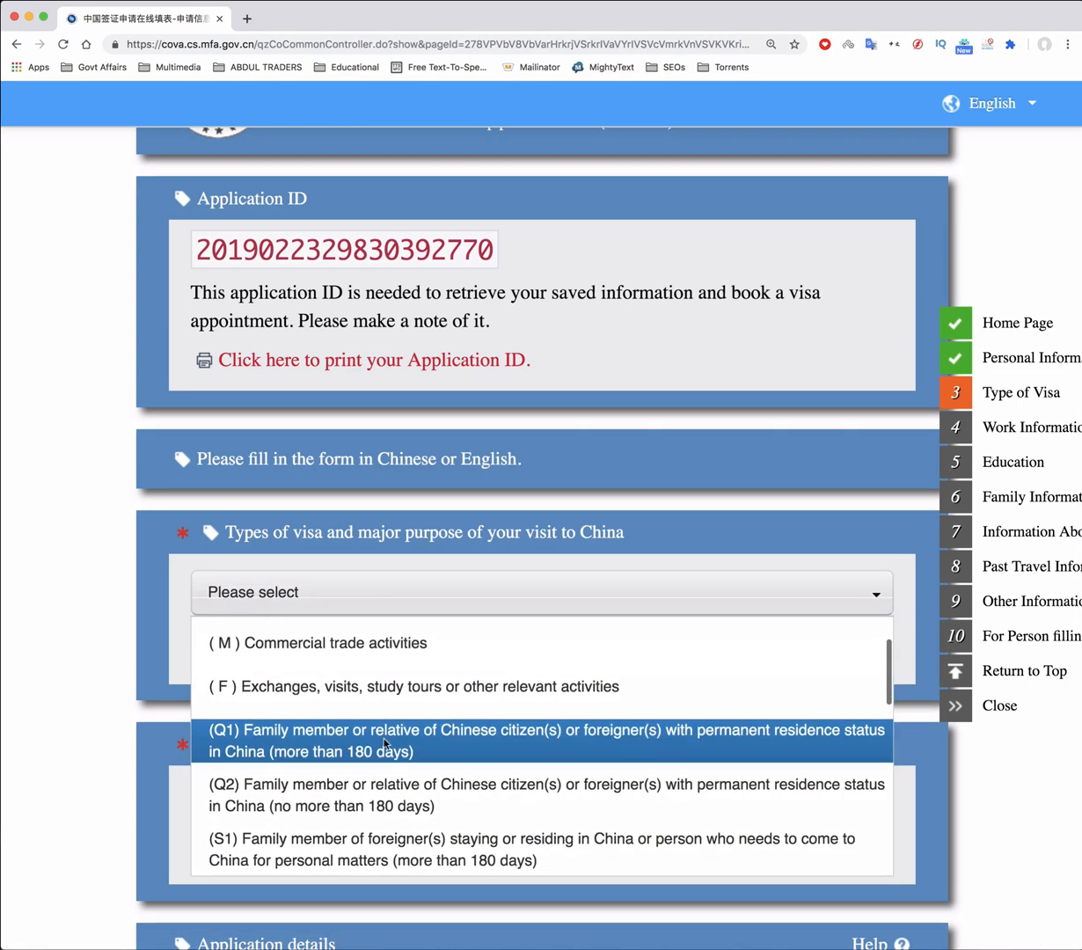
{"action": "left_click", "coordinate": [382, 651]}
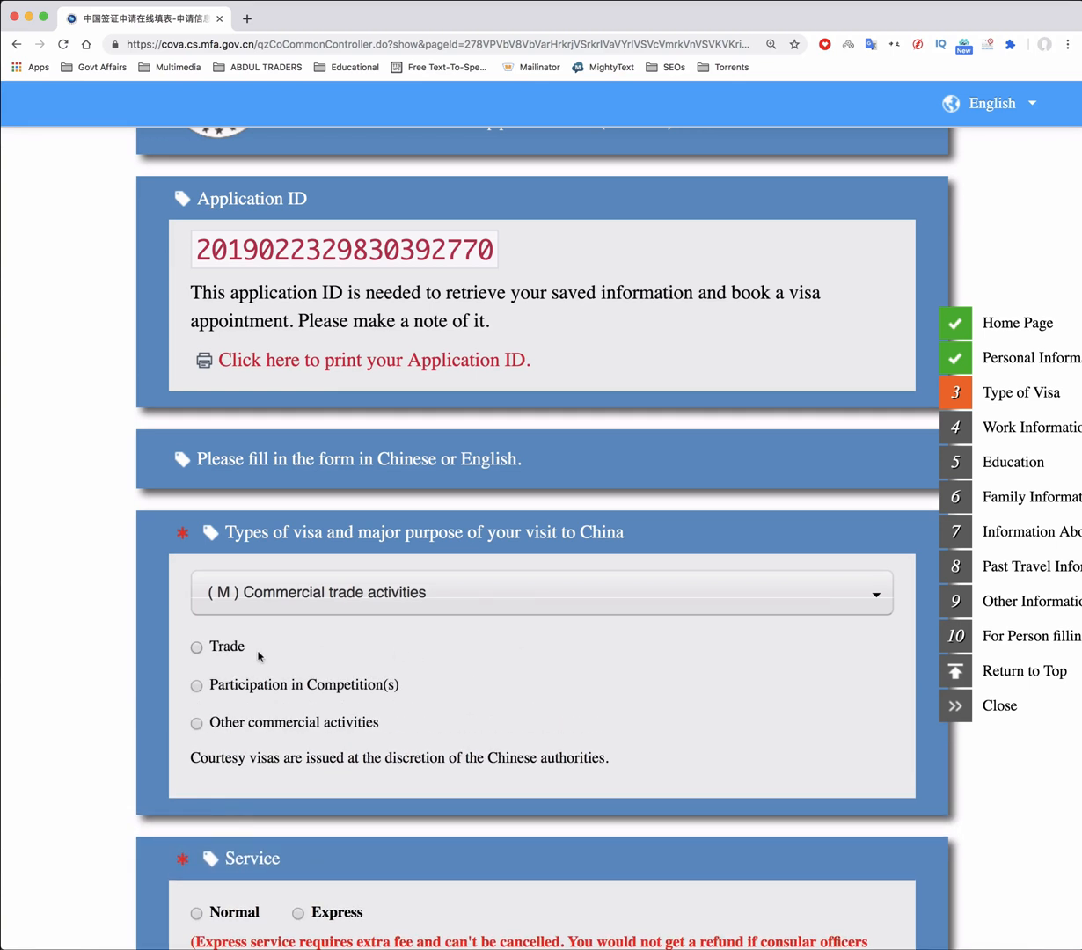
{"action": "left_click", "coordinate": [197, 648]}
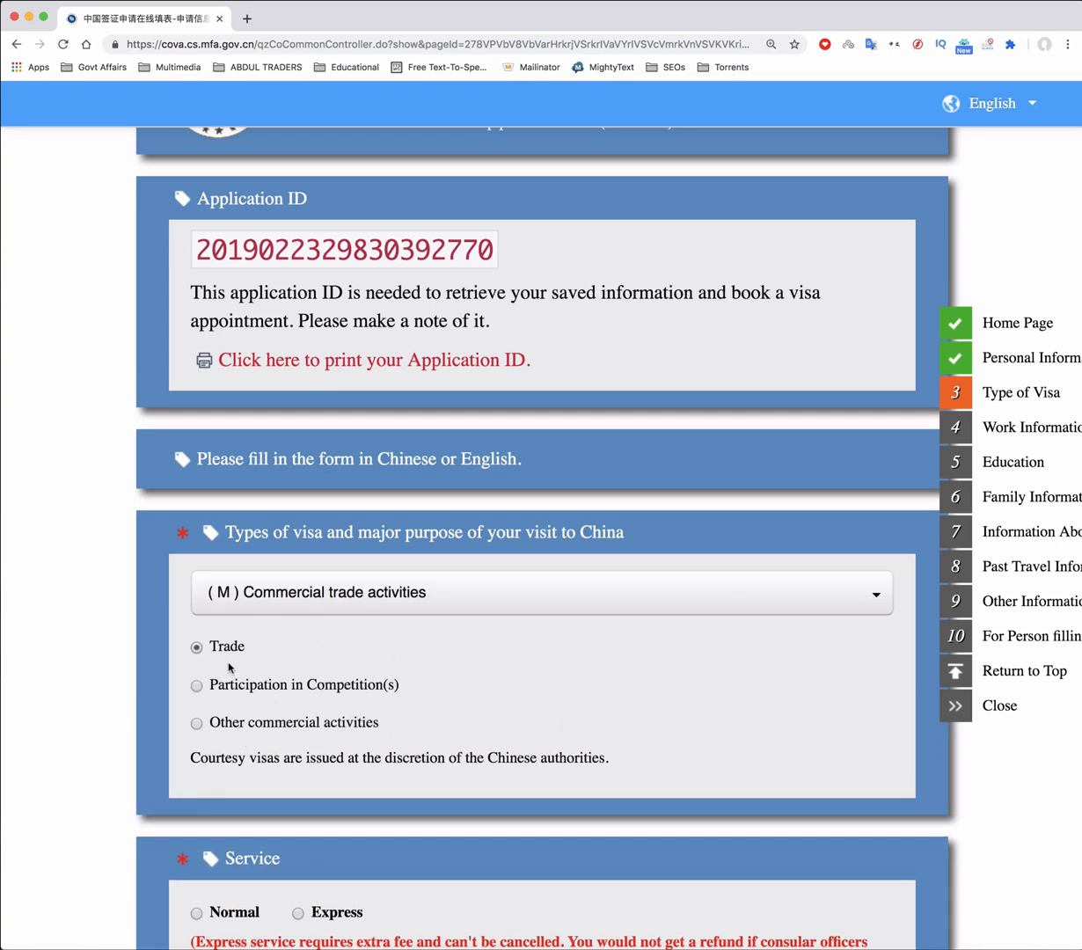
{"action": "scroll", "coordinate": [449, 668], "scroll_direction": "down", "scroll_amount": 1}
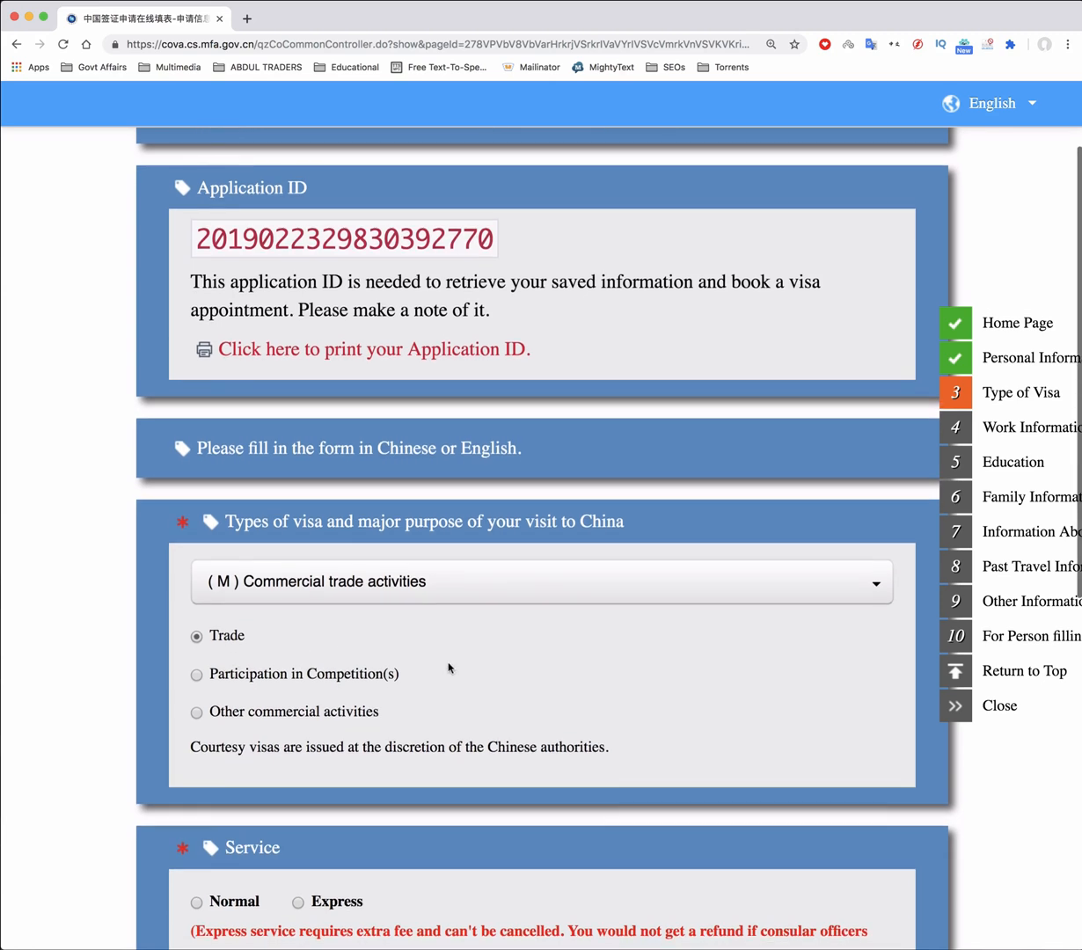
{"action": "scroll", "coordinate": [448, 667], "scroll_direction": "down", "scroll_amount": 5}
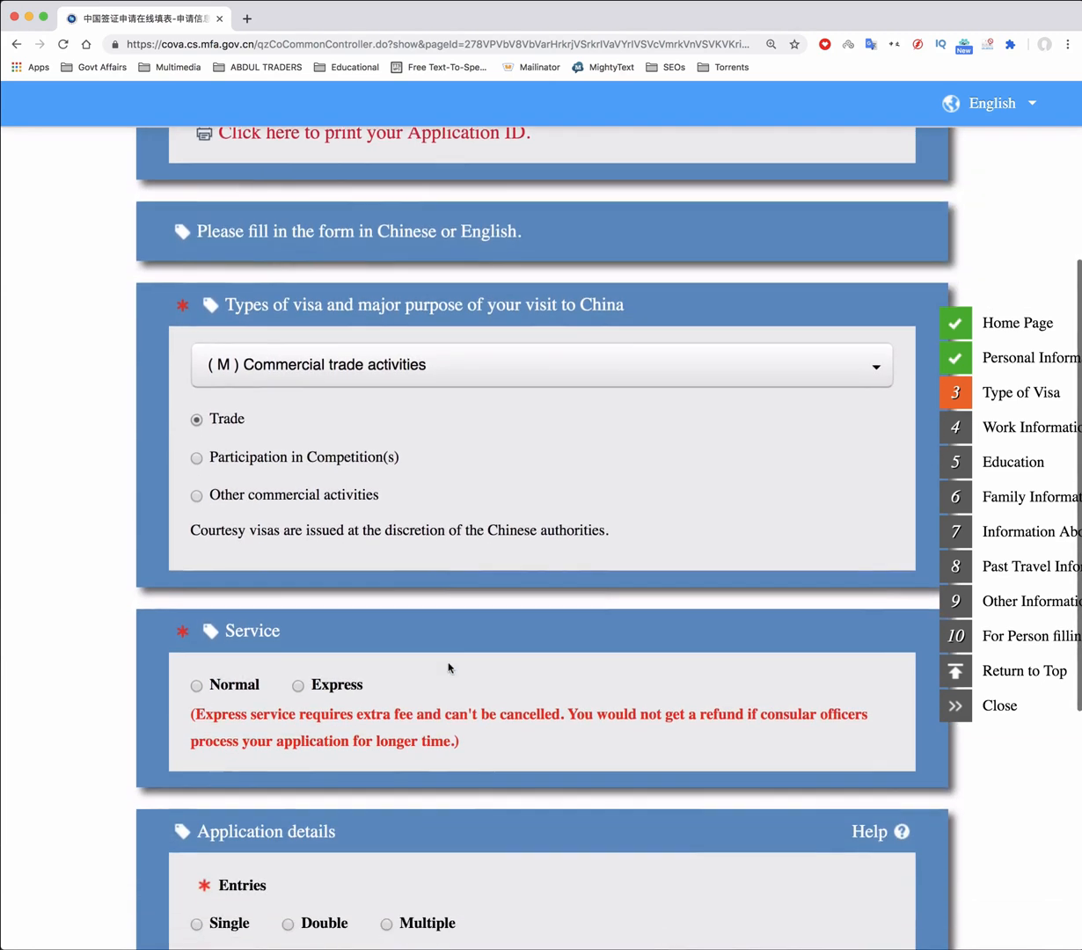
{"action": "scroll", "coordinate": [448, 667], "scroll_direction": "down", "scroll_amount": 2}
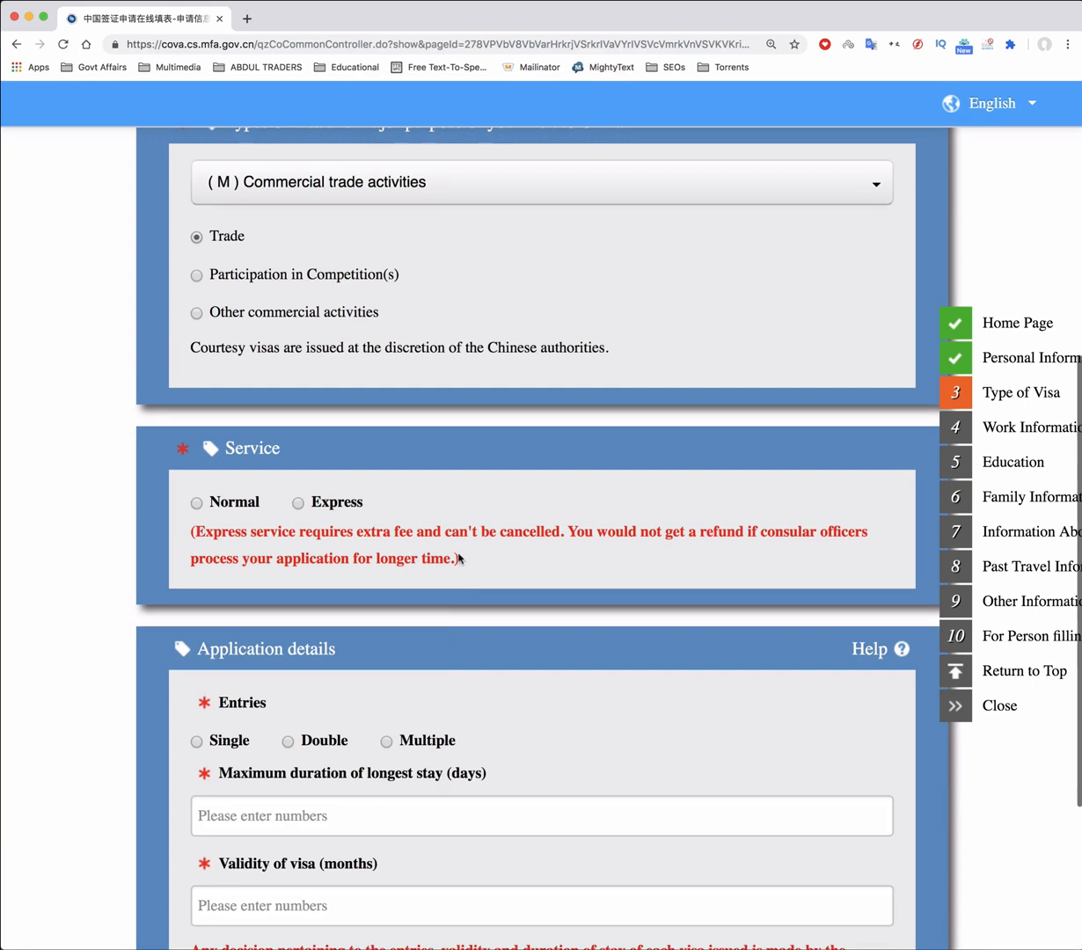
{"action": "left_click", "coordinate": [198, 502]}
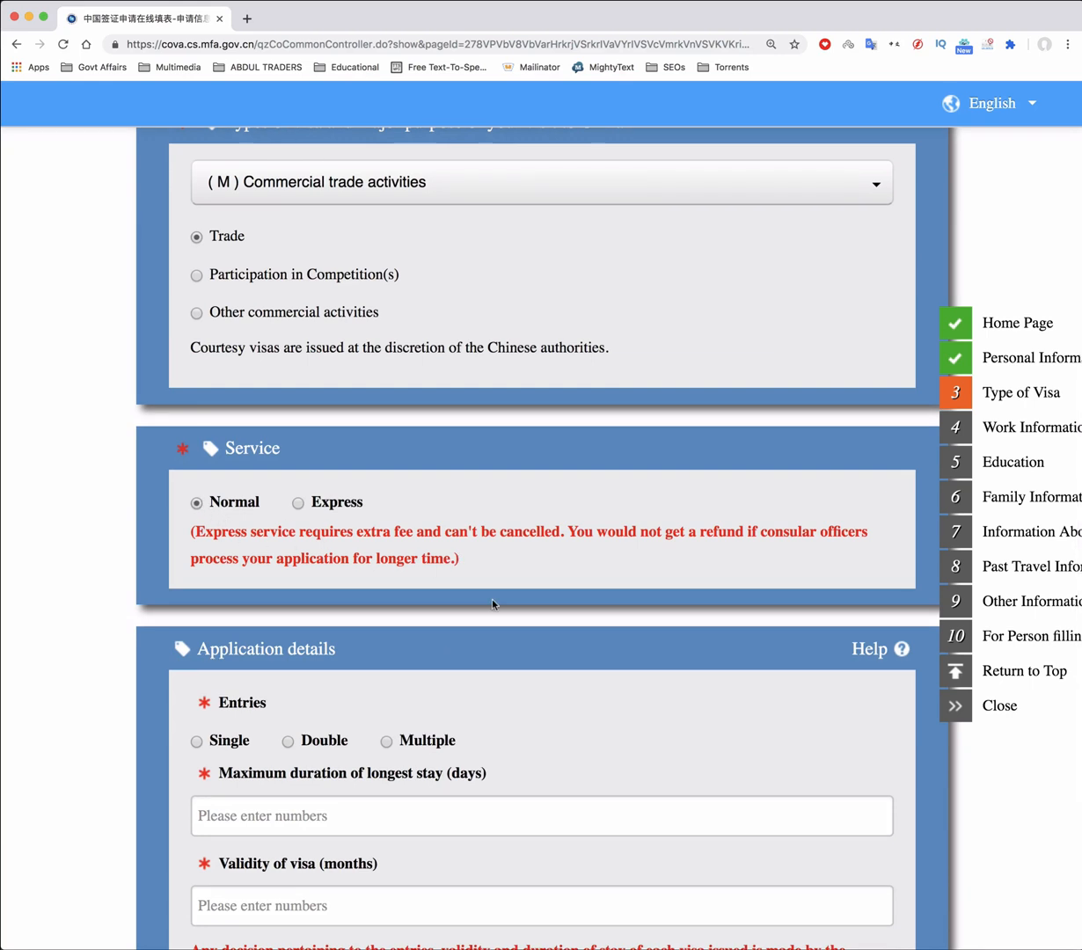
Request Double entries, a 30-day maximum stay and 3 months' validity
{"action": "scroll", "coordinate": [492, 604], "scroll_direction": "down", "scroll_amount": 2}
{"action": "scroll", "coordinate": [493, 604], "scroll_direction": "down", "scroll_amount": 4}
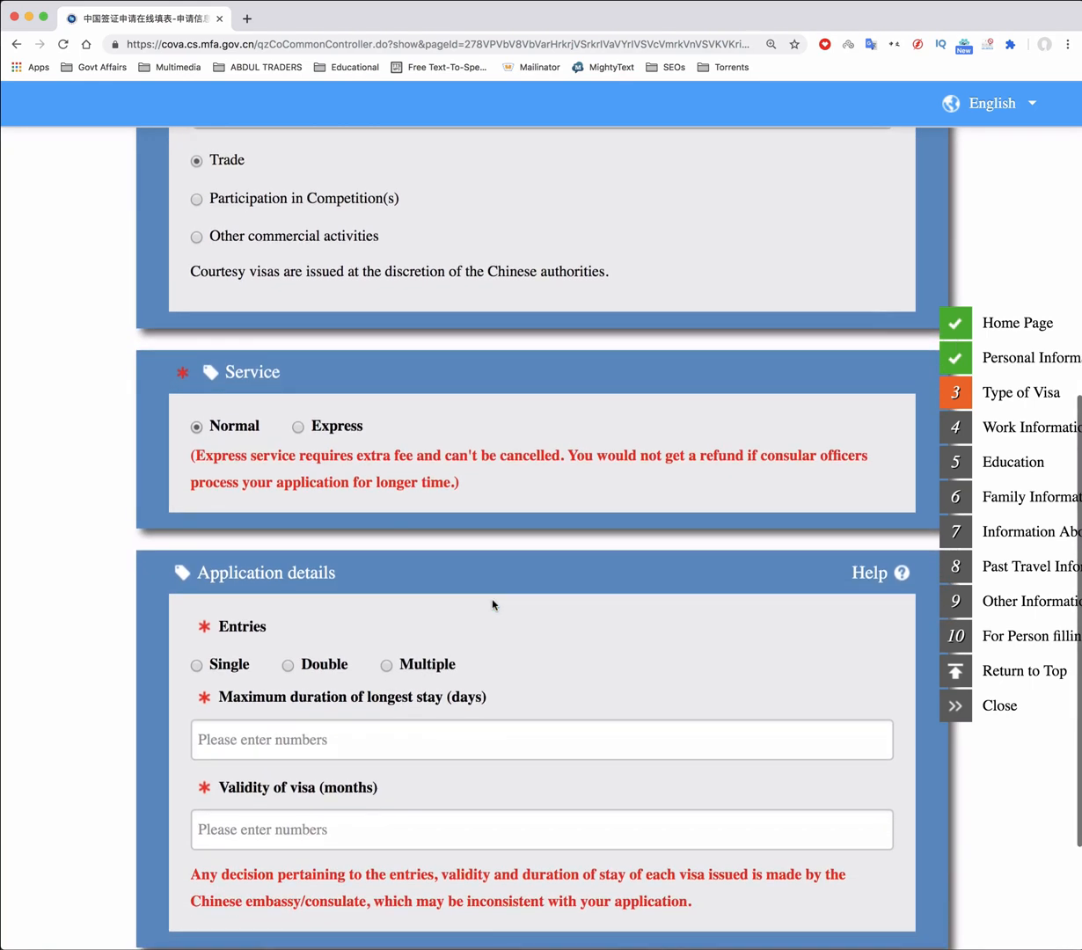
{"action": "scroll", "coordinate": [493, 604], "scroll_direction": "down", "scroll_amount": 2}
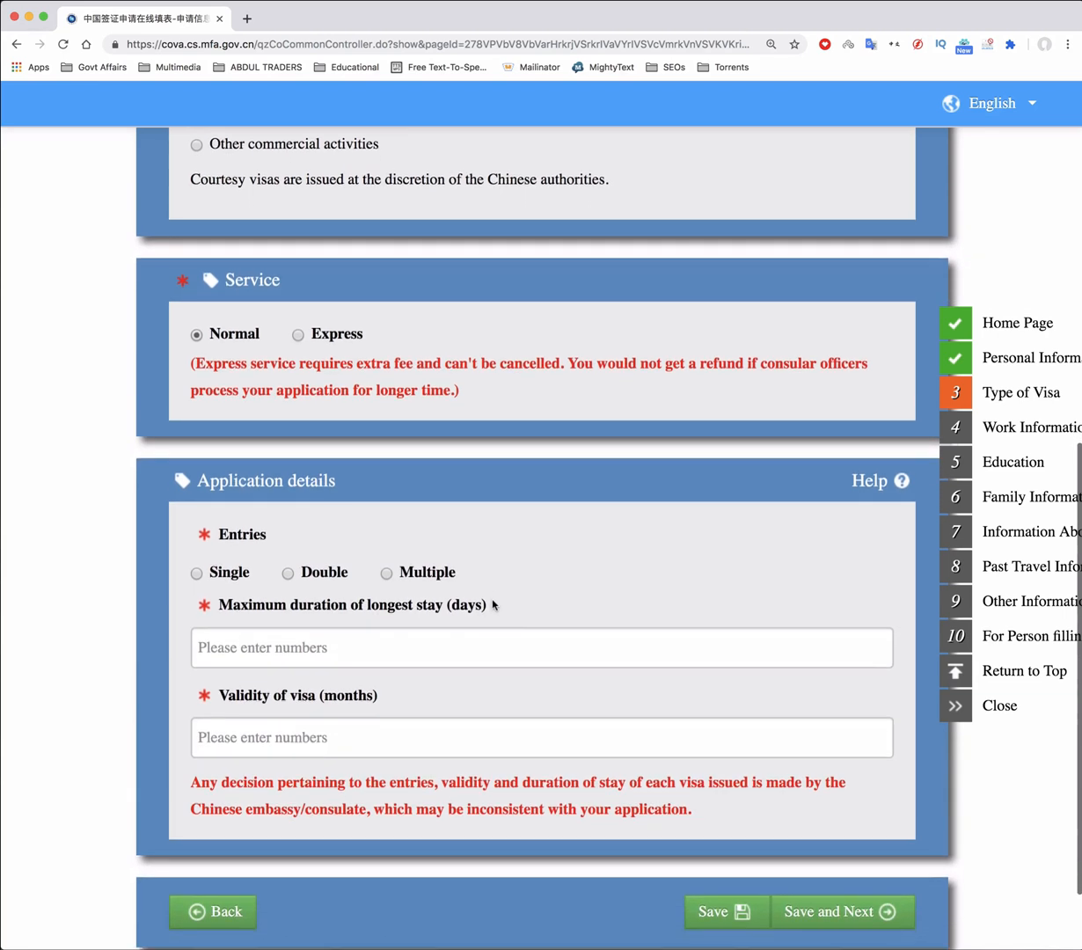
{"action": "scroll", "coordinate": [492, 604], "scroll_direction": "down", "scroll_amount": 1}
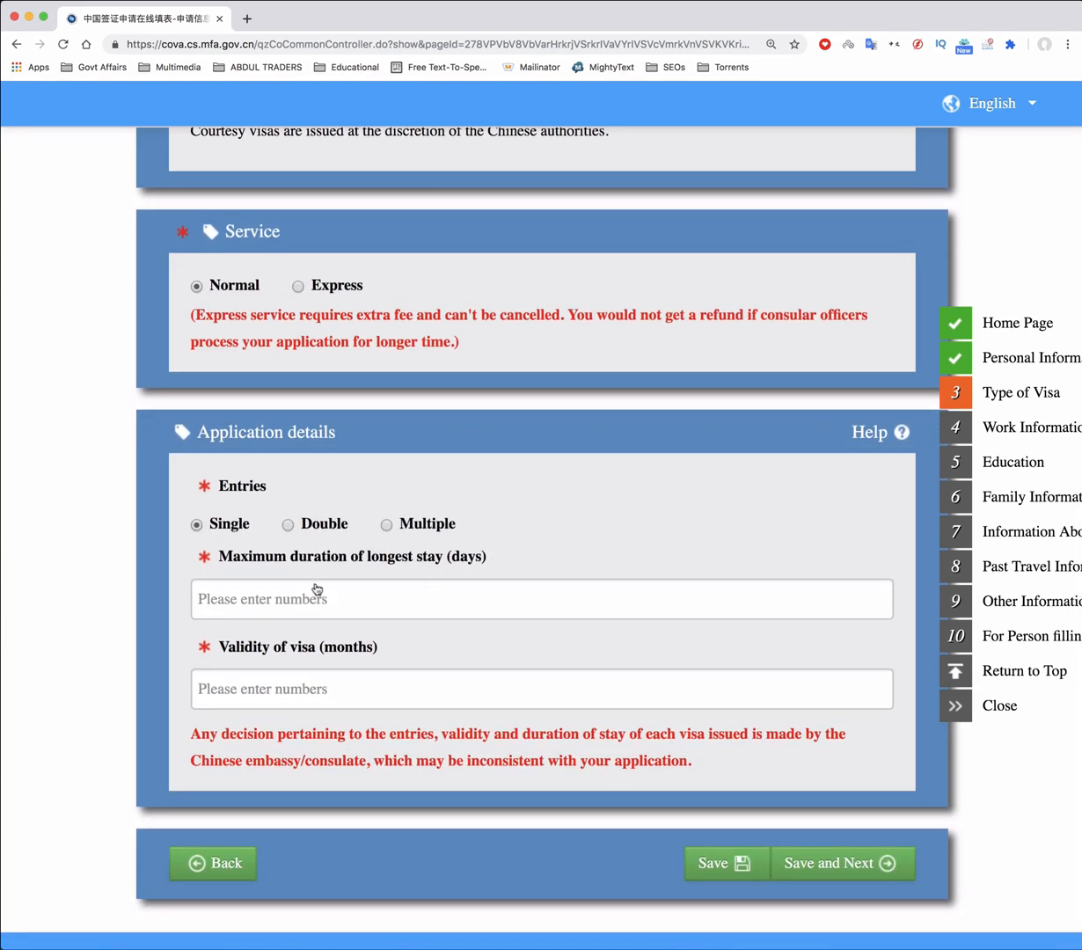
{"action": "left_click", "coordinate": [354, 614]}
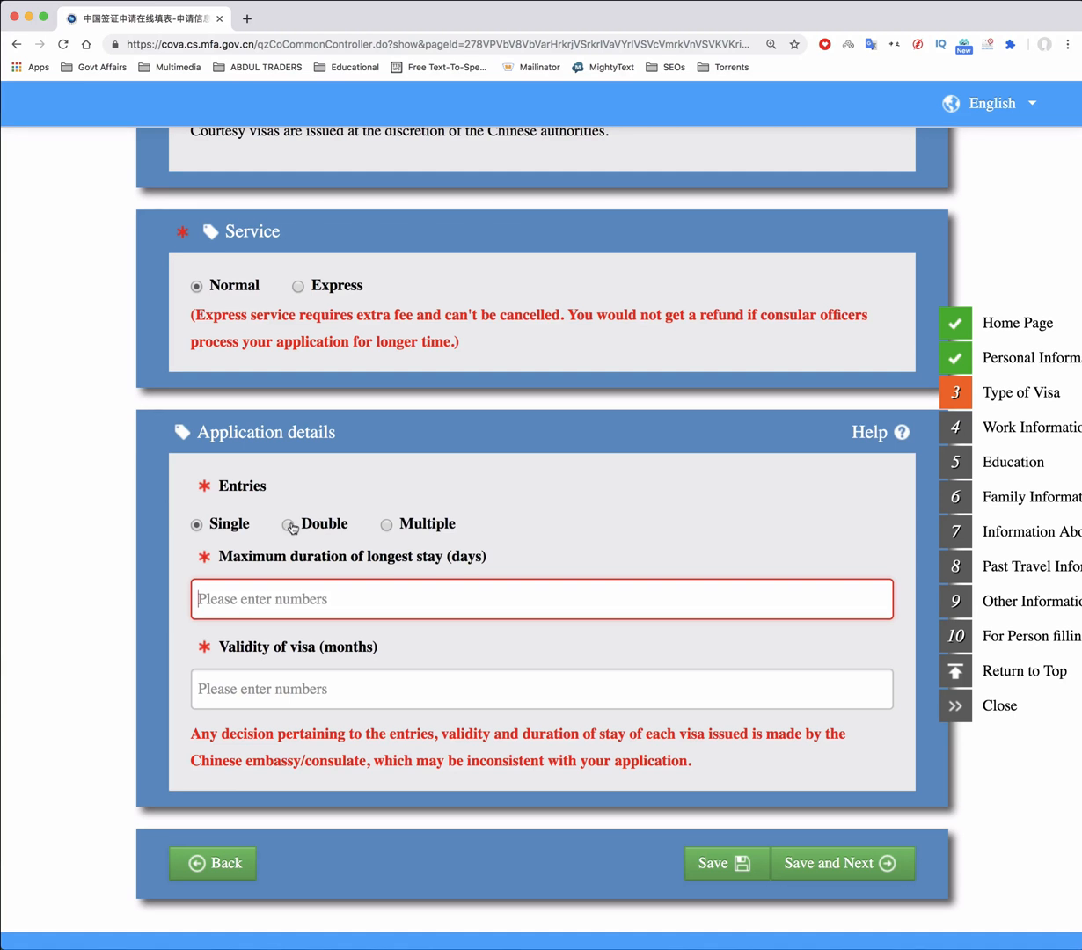
{"action": "left_click", "coordinate": [289, 525]}
{"action": "left_click", "coordinate": [251, 595]}
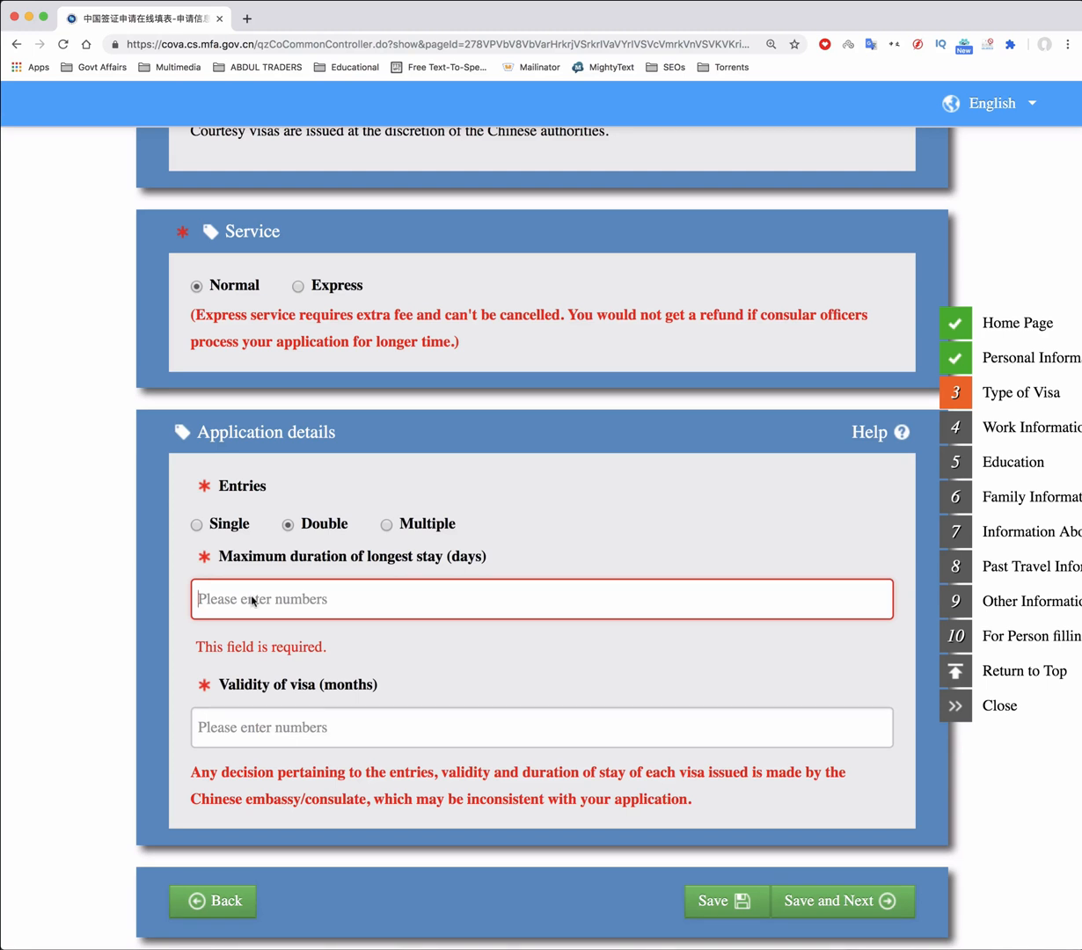
{"action": "type", "text": "30"}
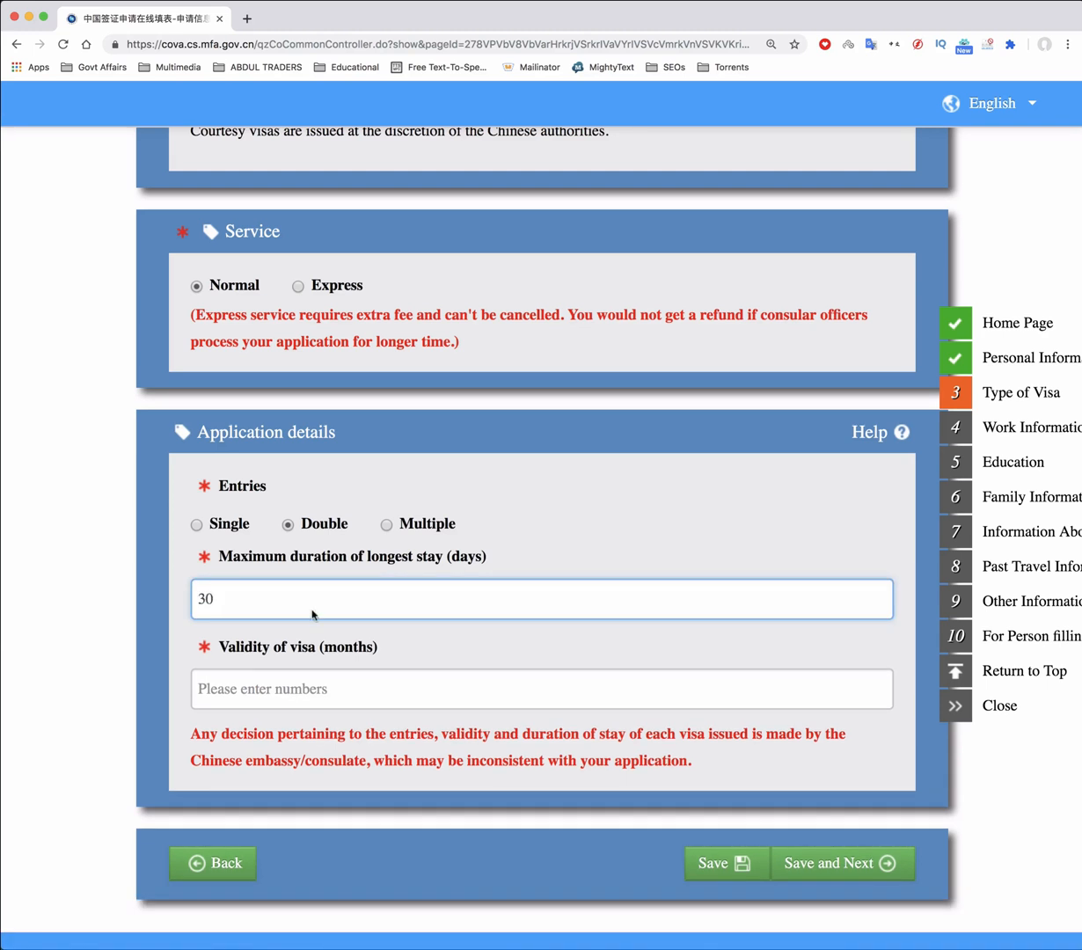
{"action": "left_click", "coordinate": [308, 688]}
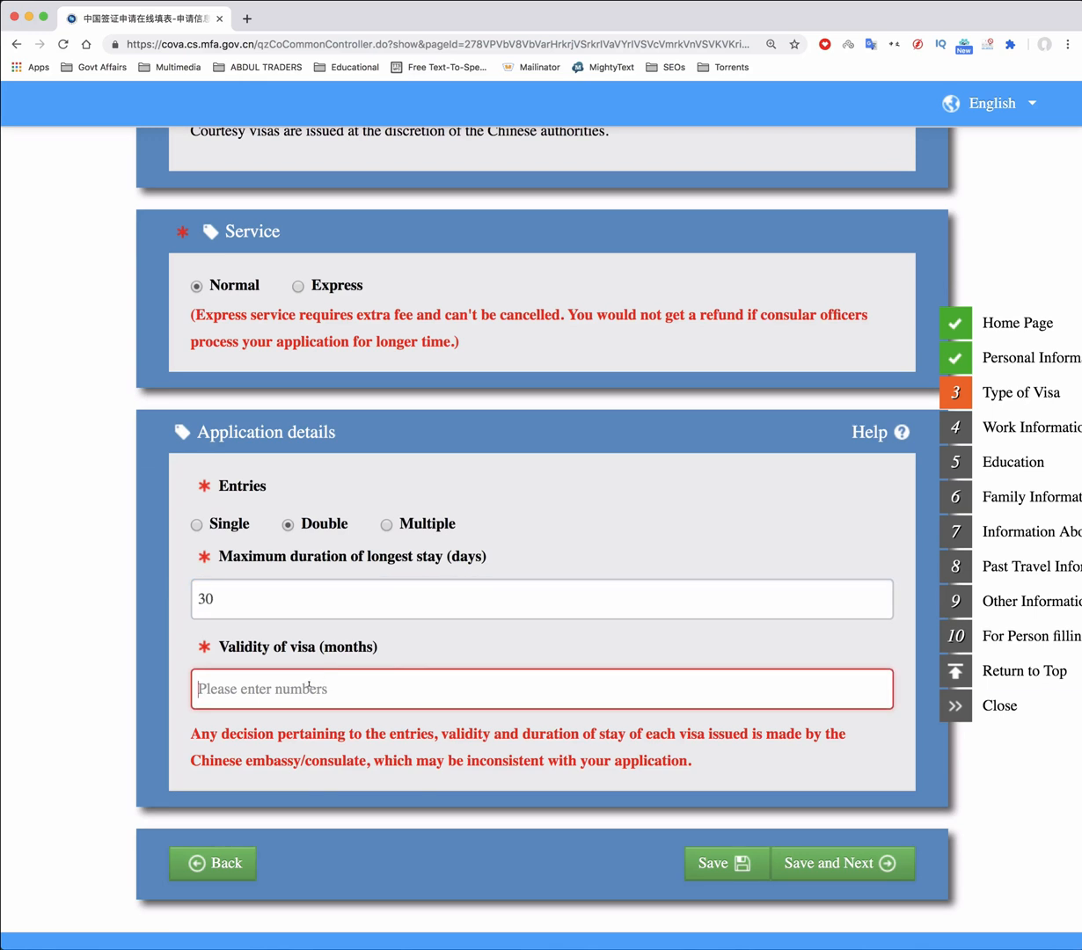
{"action": "scroll", "coordinate": [389, 639], "scroll_direction": "down", "scroll_amount": 2}
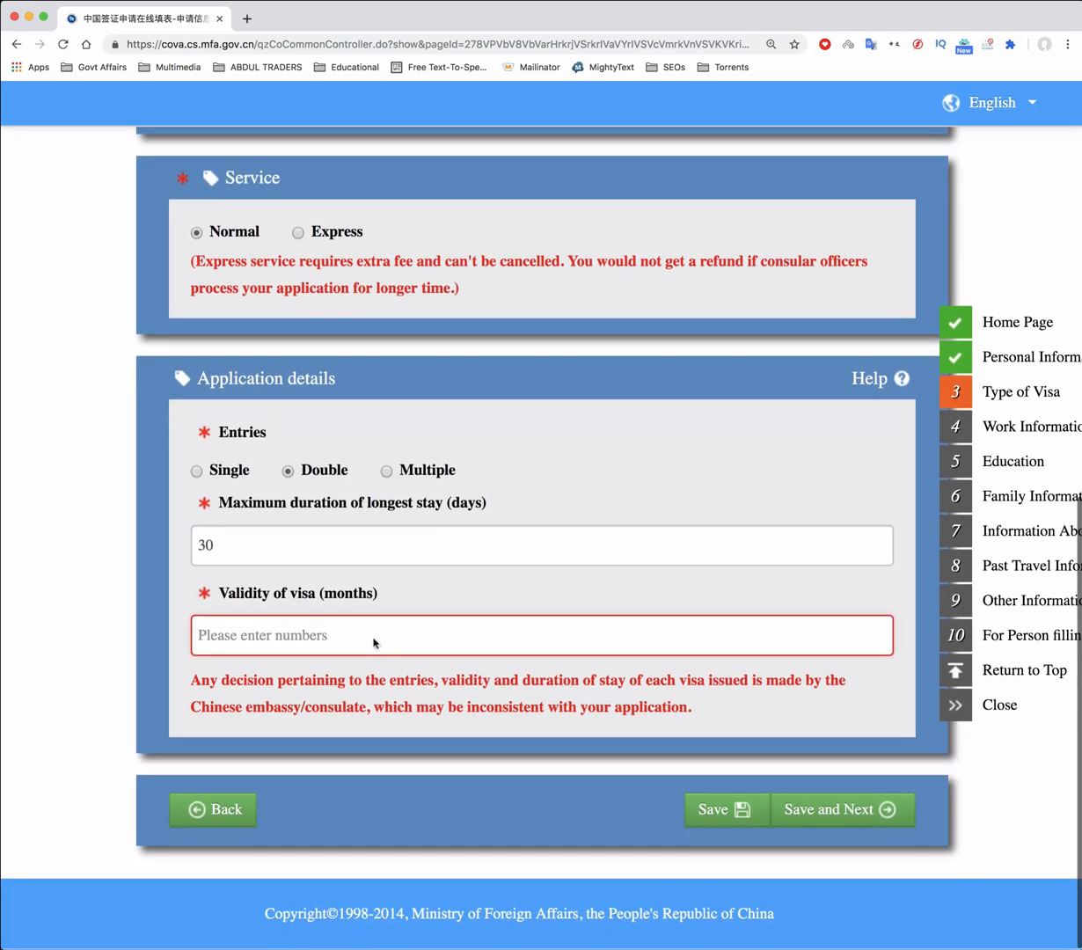
{"action": "type", "text": "3"}
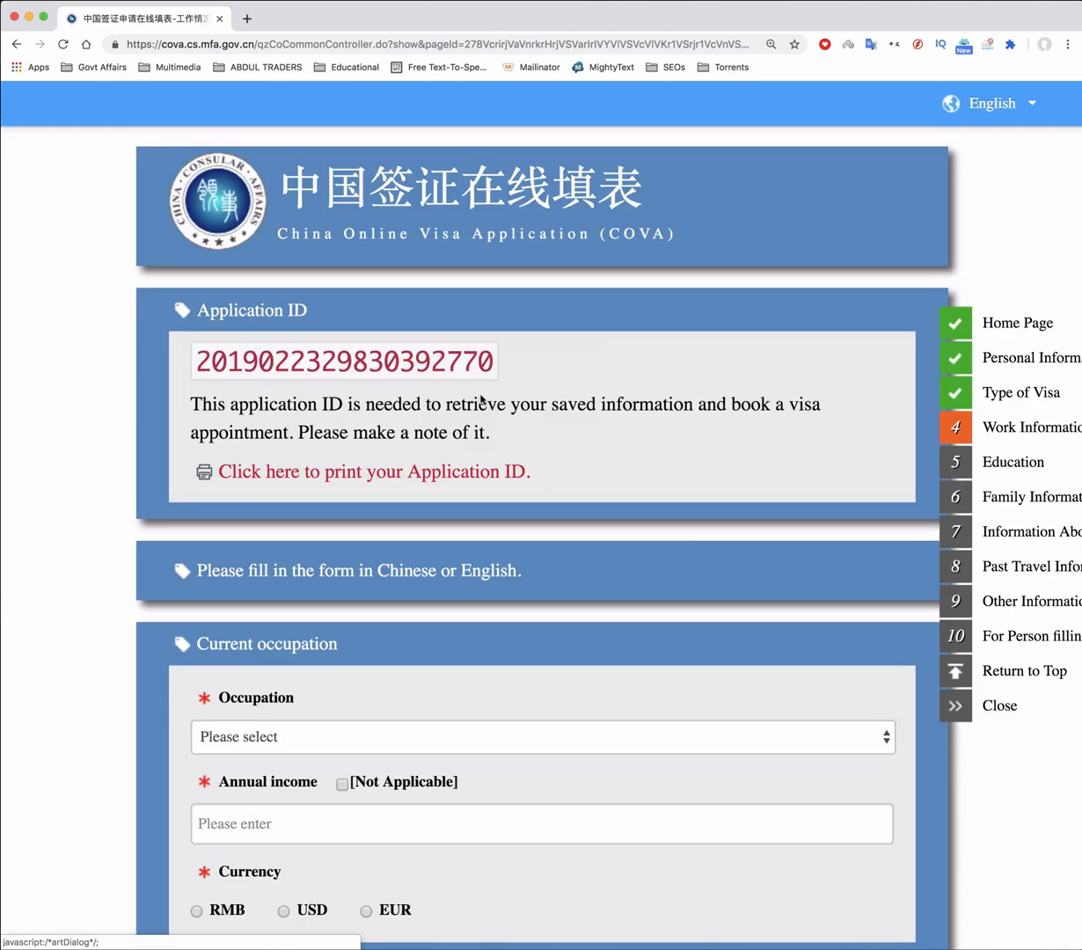
Set the occupation to Businessperson with an annual income of 20000 in USD
{"action": "scroll", "coordinate": [543, 502], "scroll_direction": "down", "scroll_amount": 3}
{"action": "scroll", "coordinate": [540, 503], "scroll_direction": "down", "scroll_amount": 2}
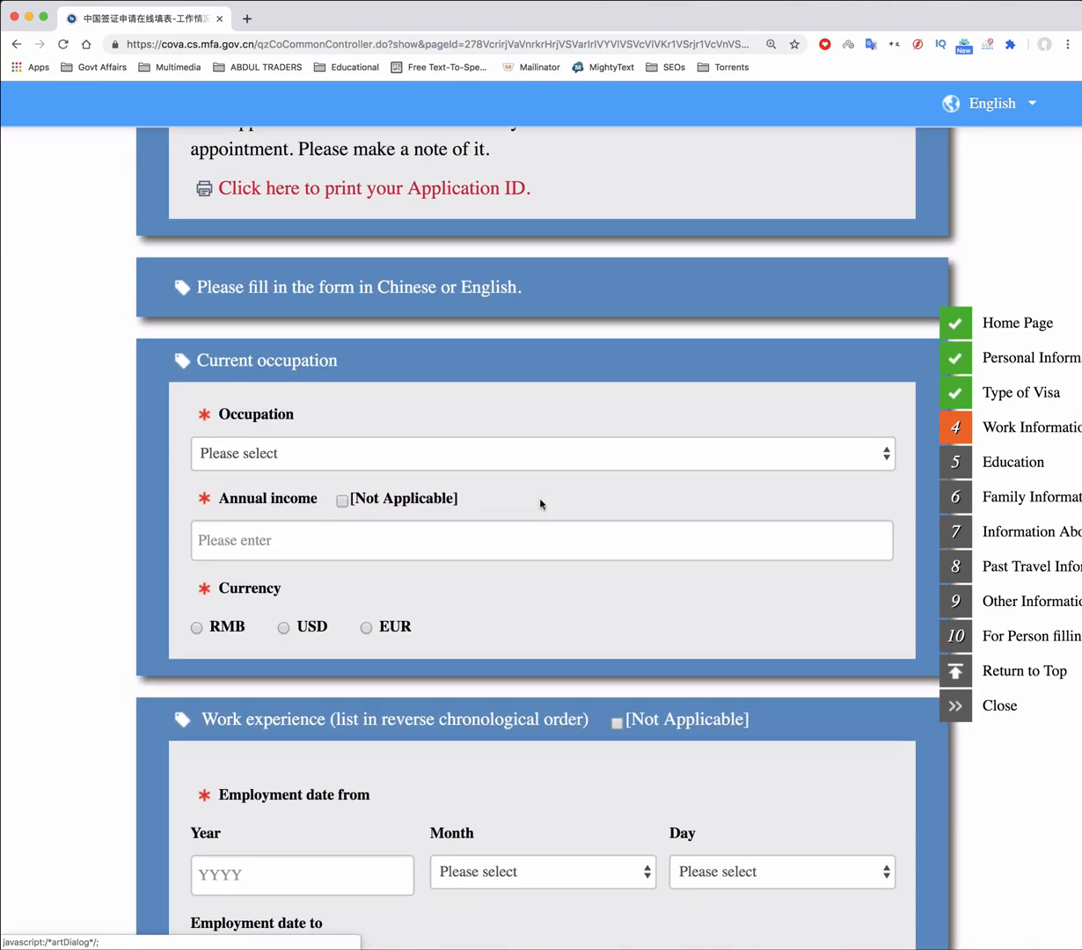
{"action": "left_click", "coordinate": [375, 456]}
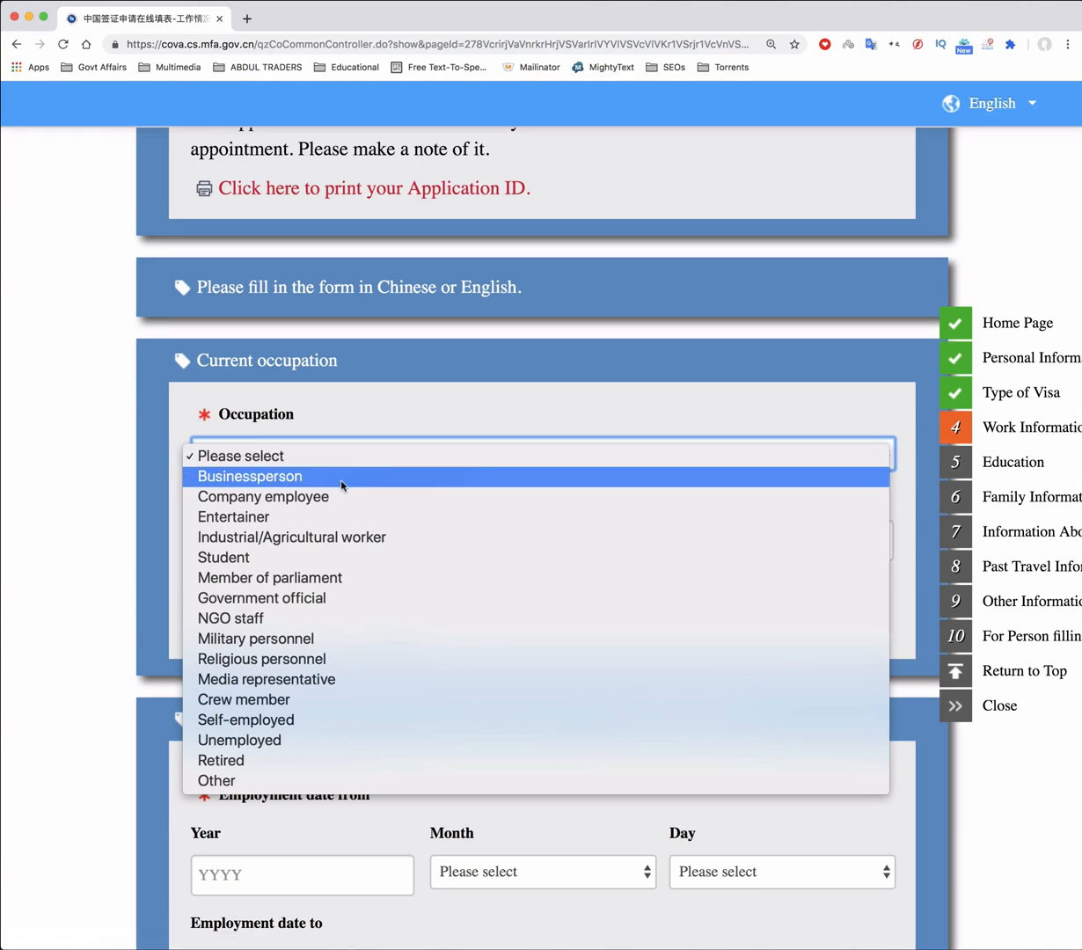
{"action": "left_click", "coordinate": [341, 479]}
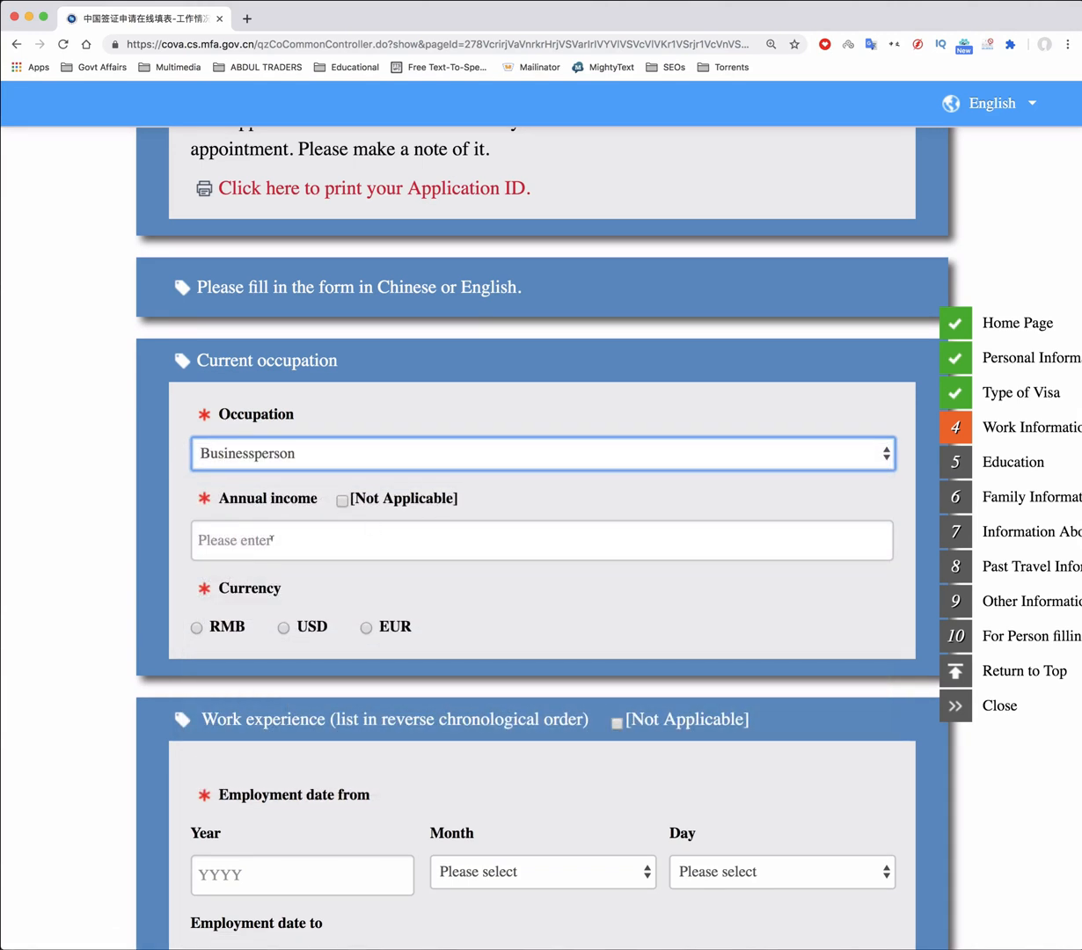
{"action": "left_click", "coordinate": [256, 541]}
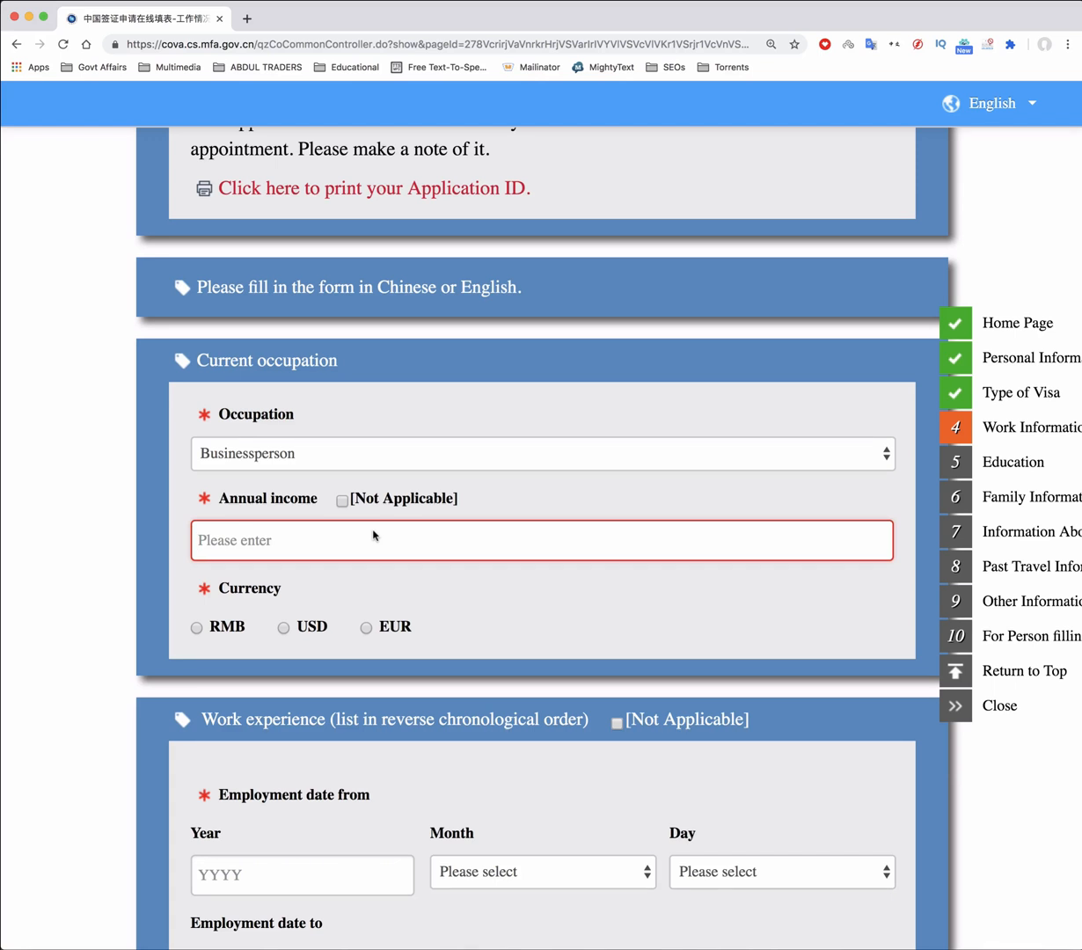
{"action": "type", "text": "20000"}
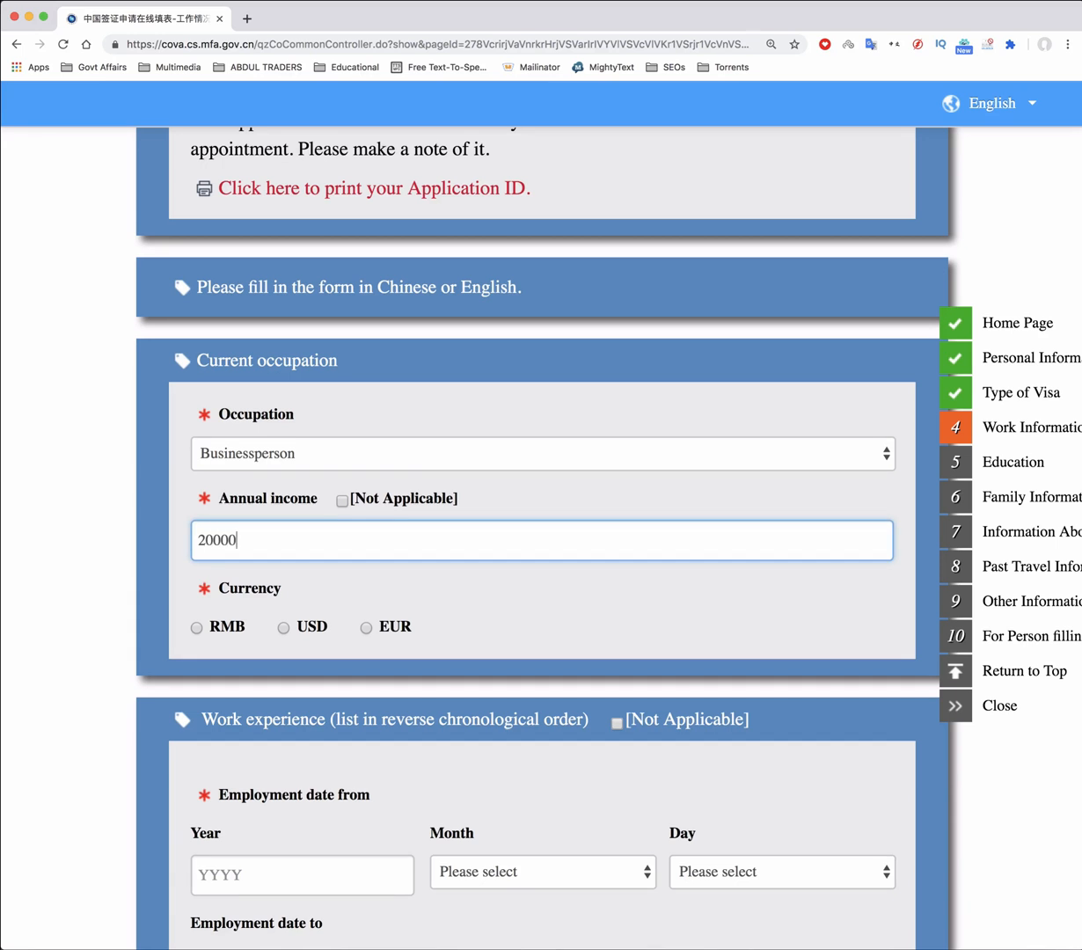
{"action": "left_click", "coordinate": [283, 627]}
{"action": "scroll", "coordinate": [498, 572], "scroll_direction": "down", "scroll_amount": 4}
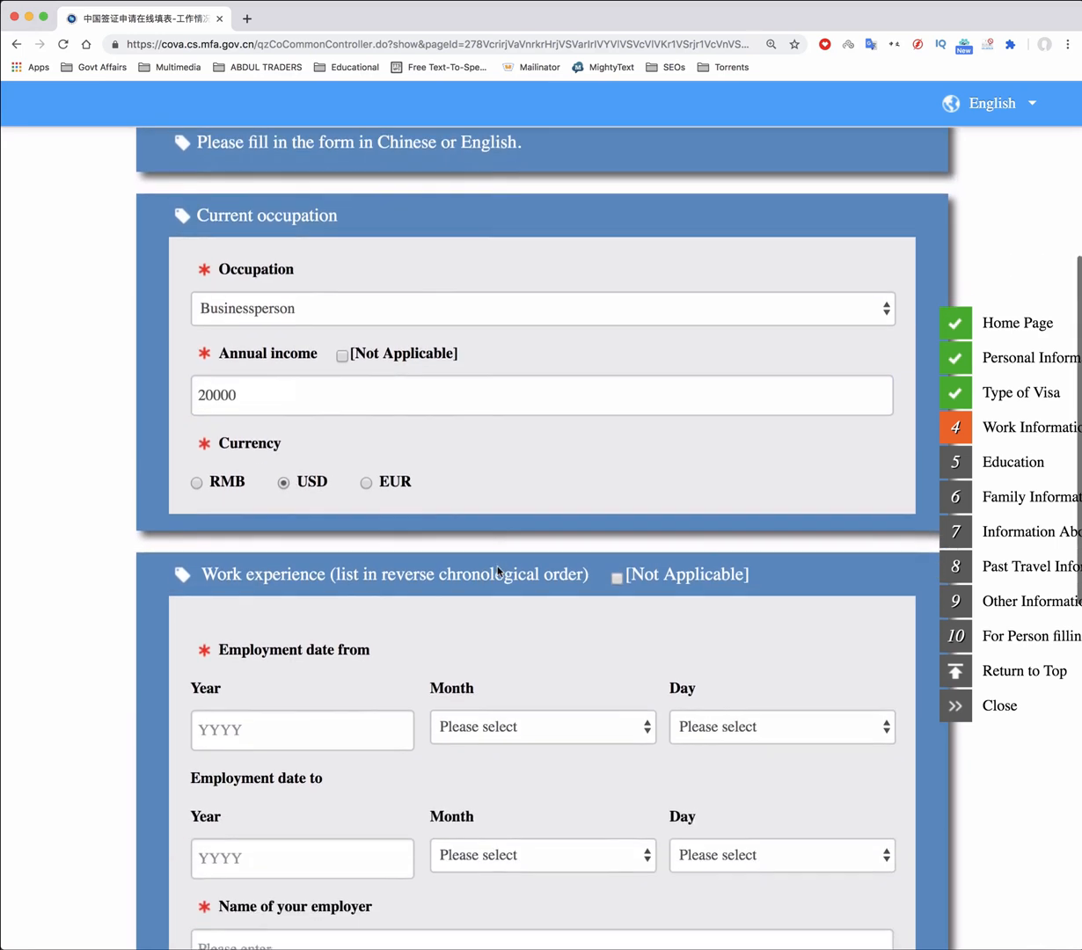
{"action": "scroll", "coordinate": [497, 572], "scroll_direction": "down", "scroll_amount": 6}
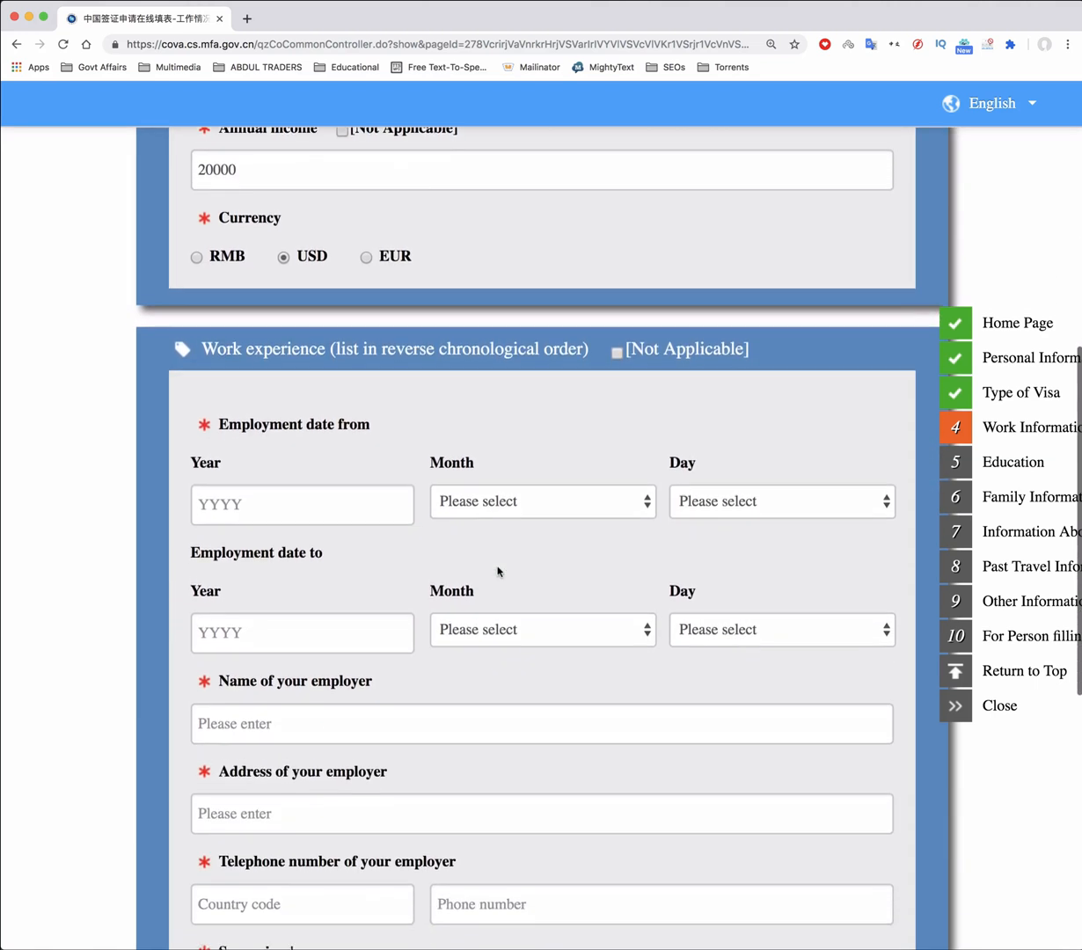
{"action": "scroll", "coordinate": [498, 571], "scroll_direction": "down", "scroll_amount": 1}
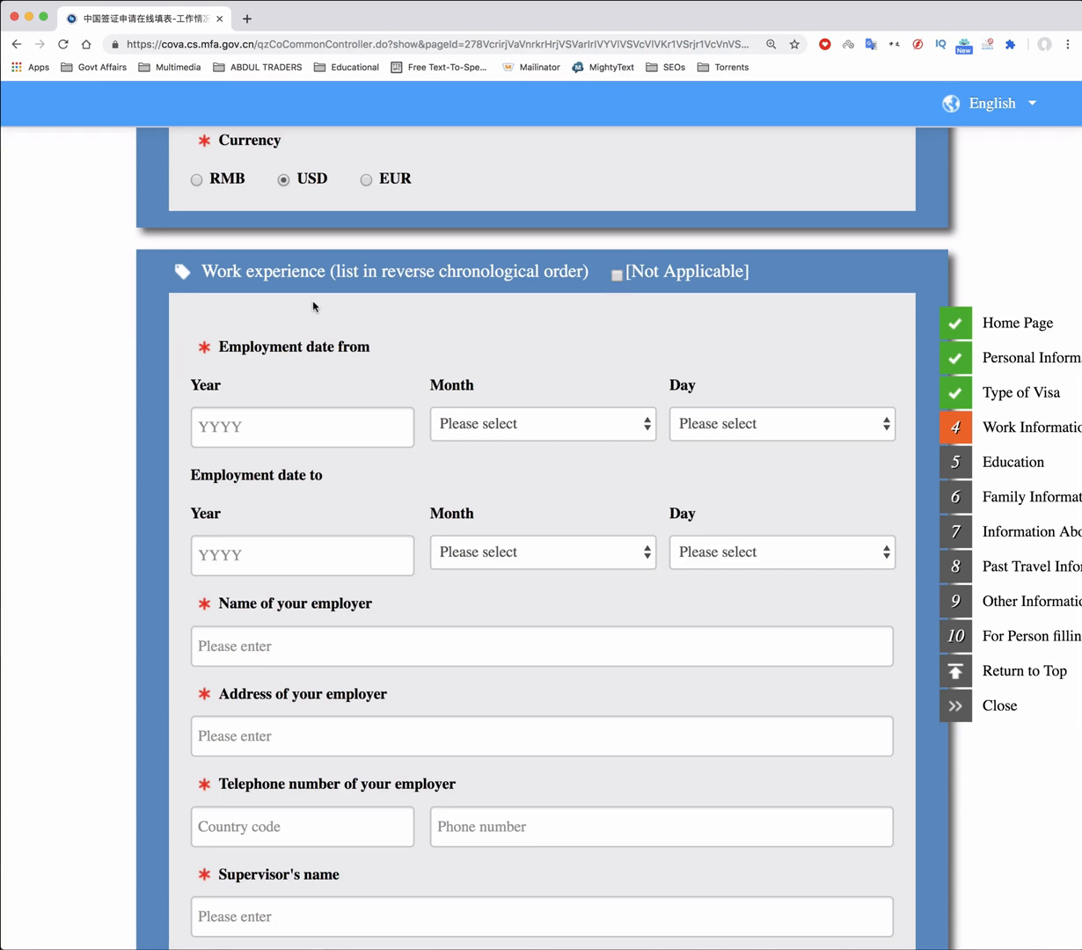
Set the employment start date to 2012, month 1, day 1
{"action": "type", "text": "2012"}
{"action": "left_click", "coordinate": [543, 423]}
{"action": "left_click", "coordinate": [490, 446]}
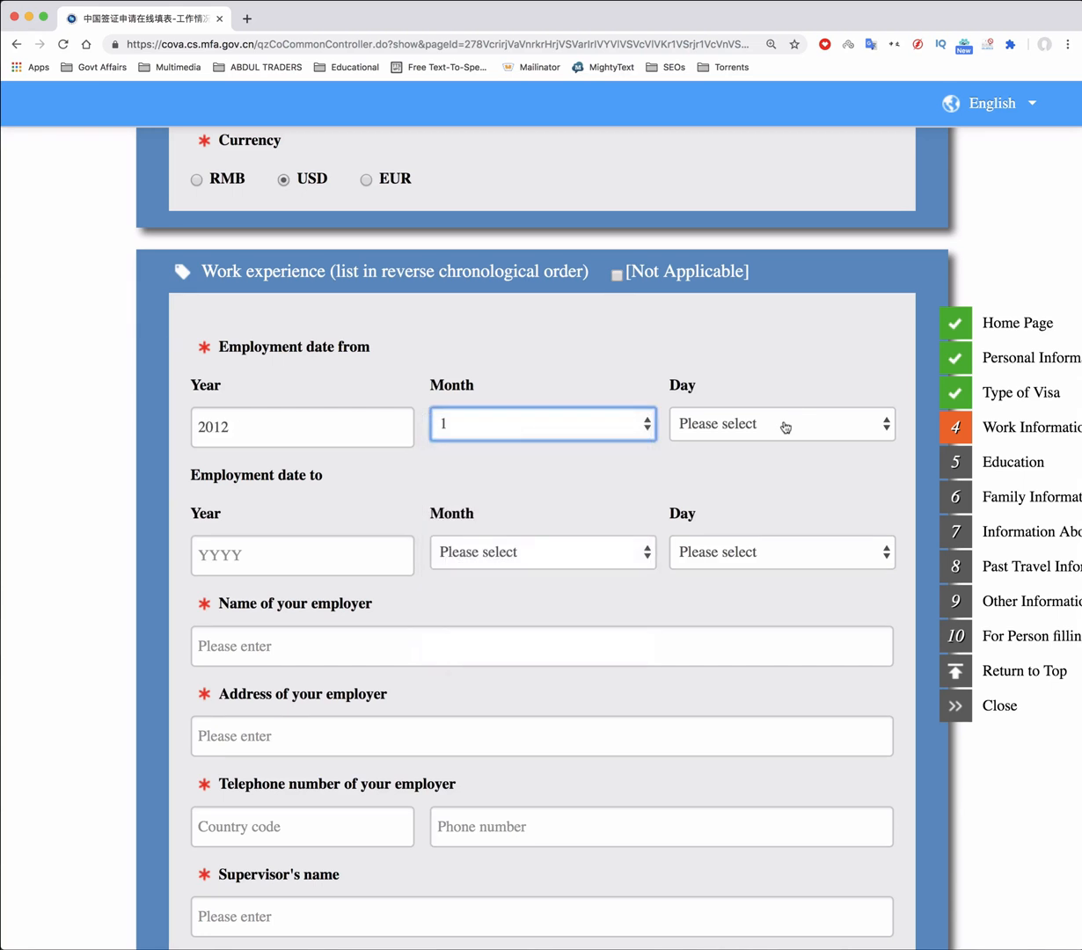
{"action": "left_click", "coordinate": [784, 424]}
{"action": "left_click", "coordinate": [749, 450]}
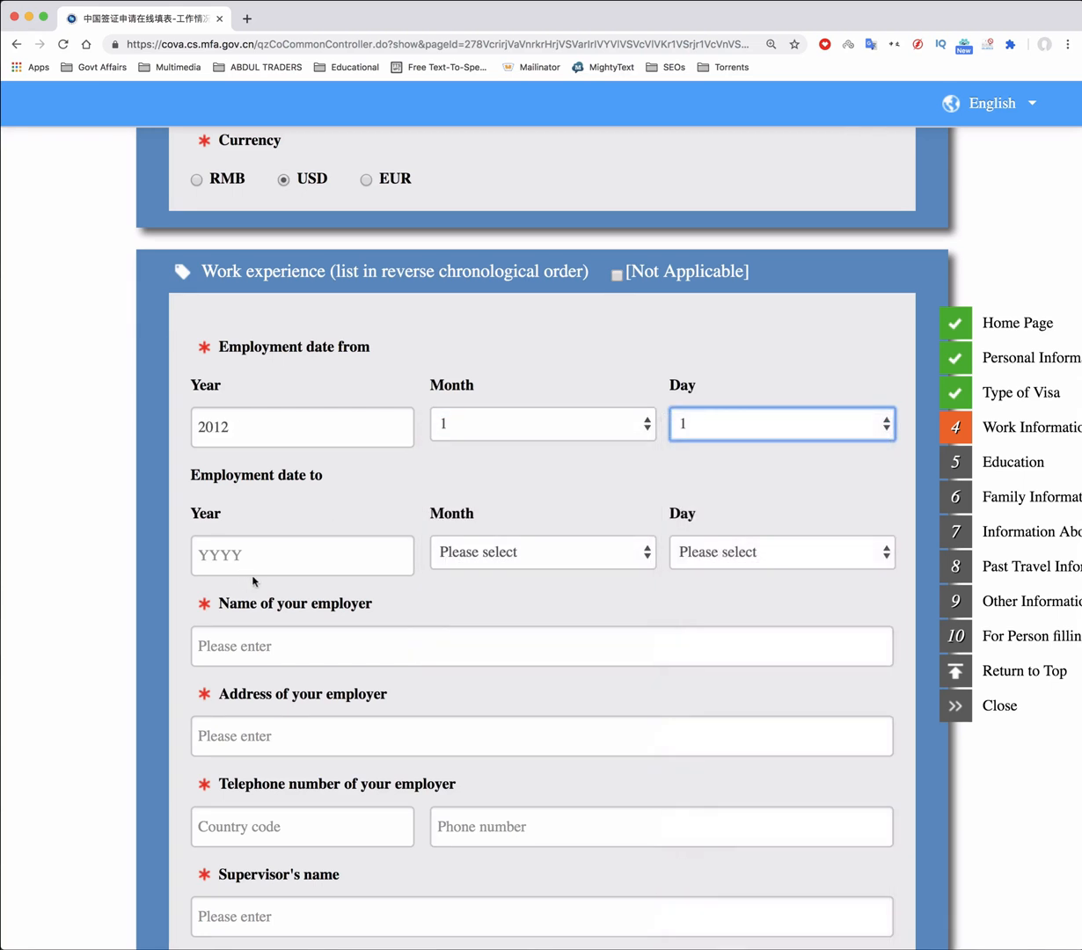
Set the employment end date to 2019, month 2, day 23
{"action": "left_click", "coordinate": [306, 555]}
{"action": "scroll", "coordinate": [345, 495], "scroll_direction": "down", "scroll_amount": 2}
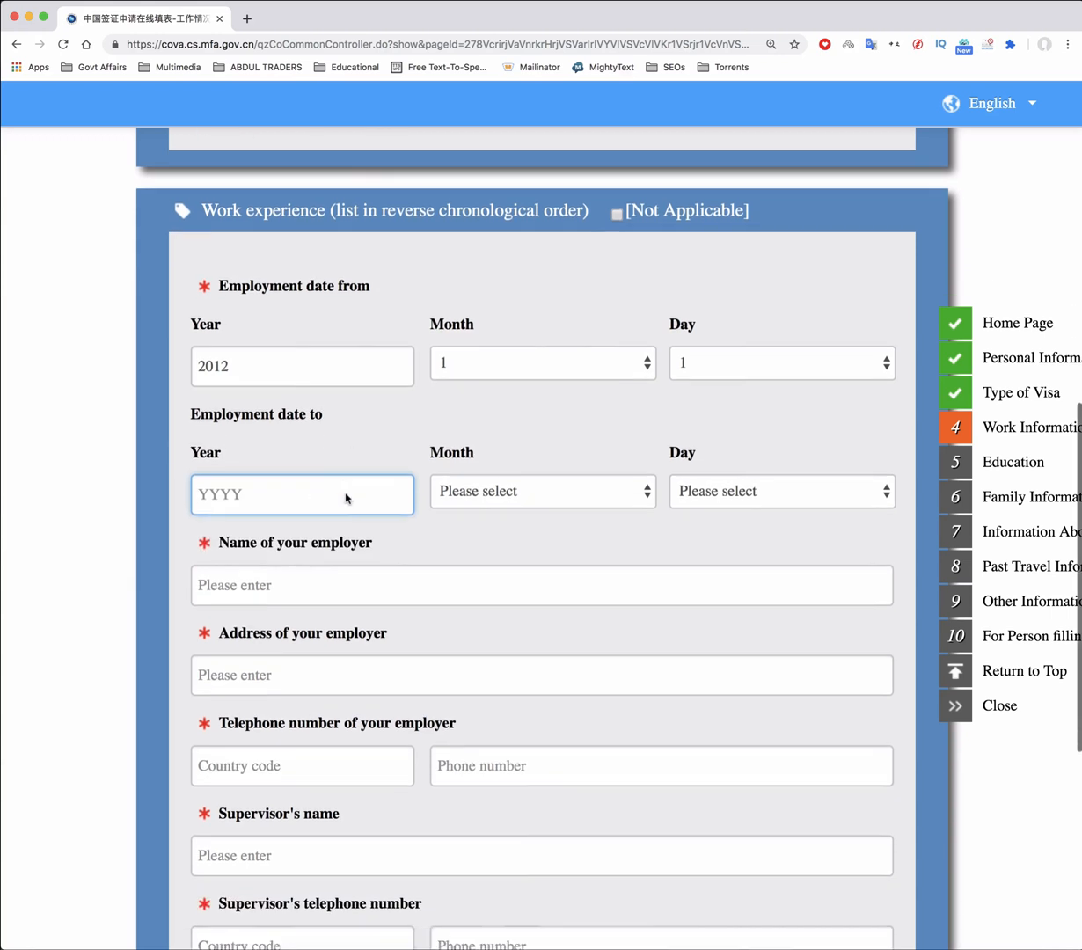
{"action": "left_click", "coordinate": [331, 475]}
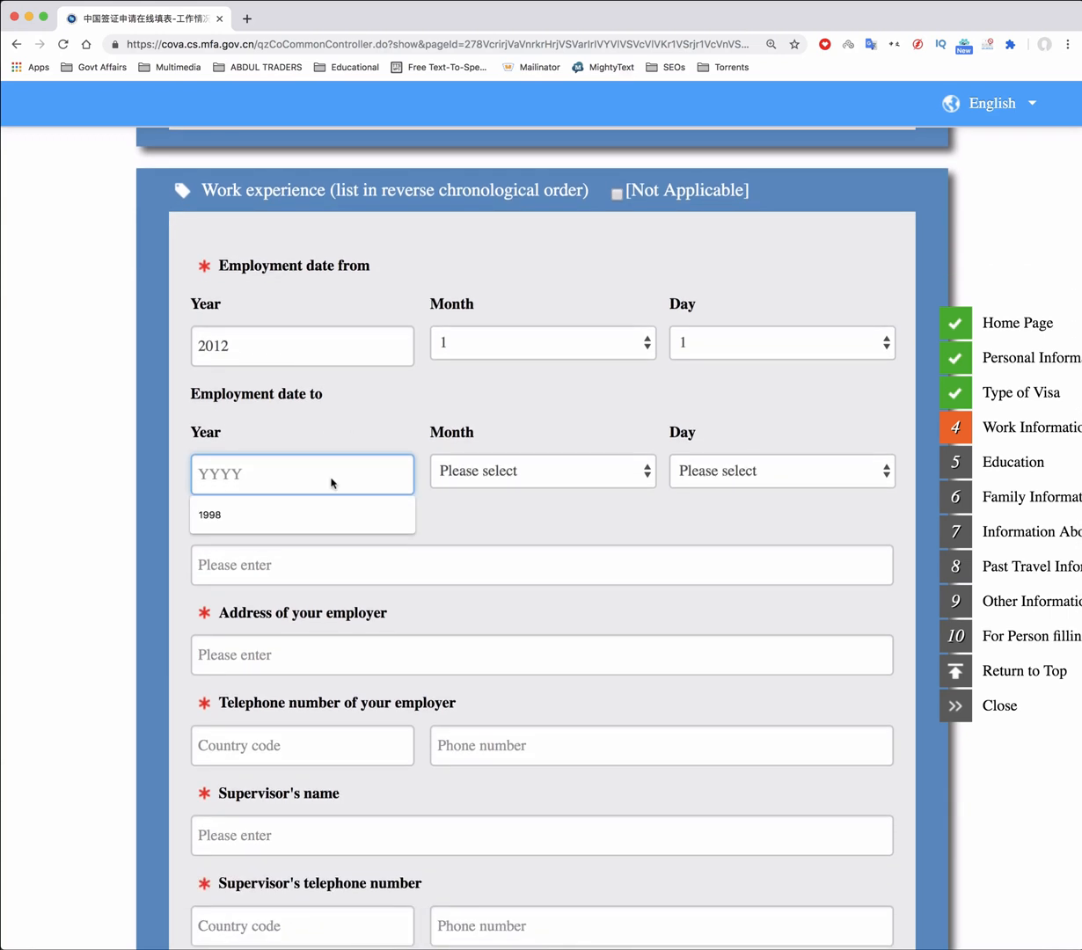
{"action": "type", "text": "2019"}
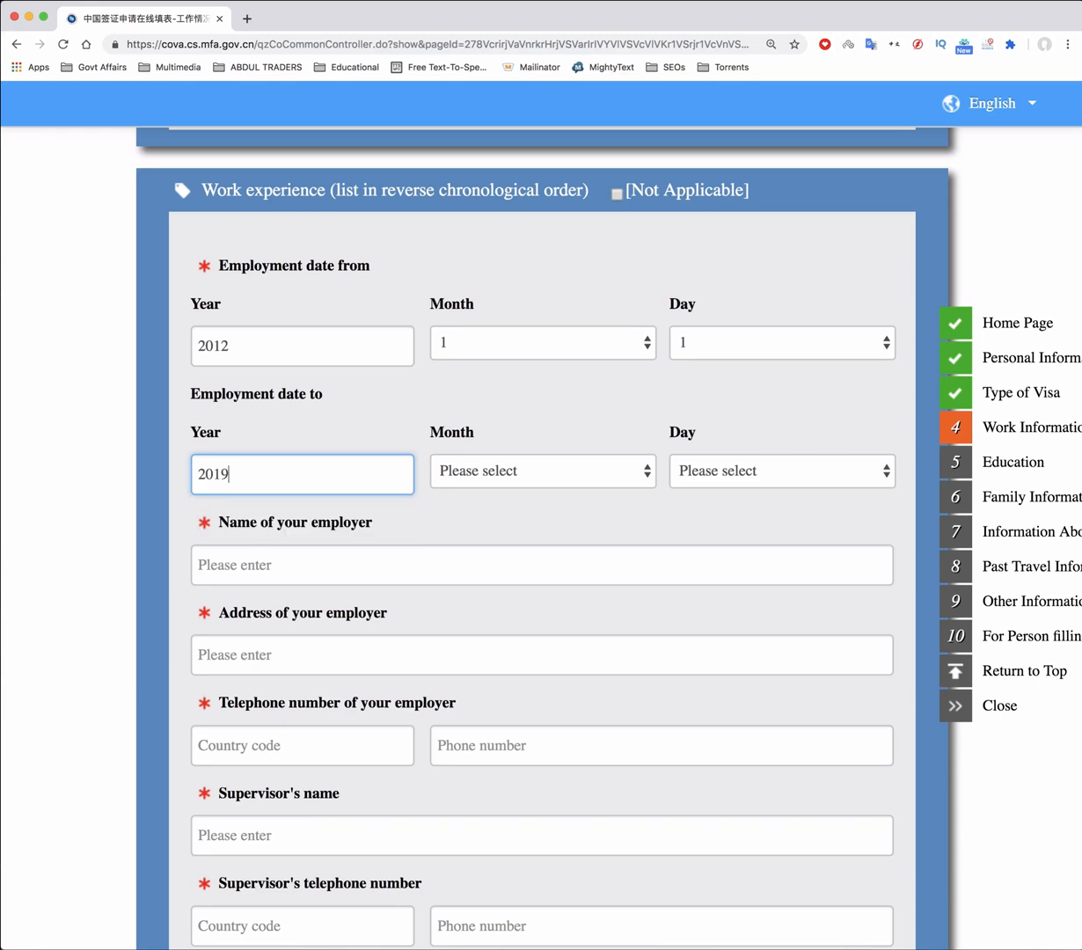
{"action": "left_click", "coordinate": [580, 491]}
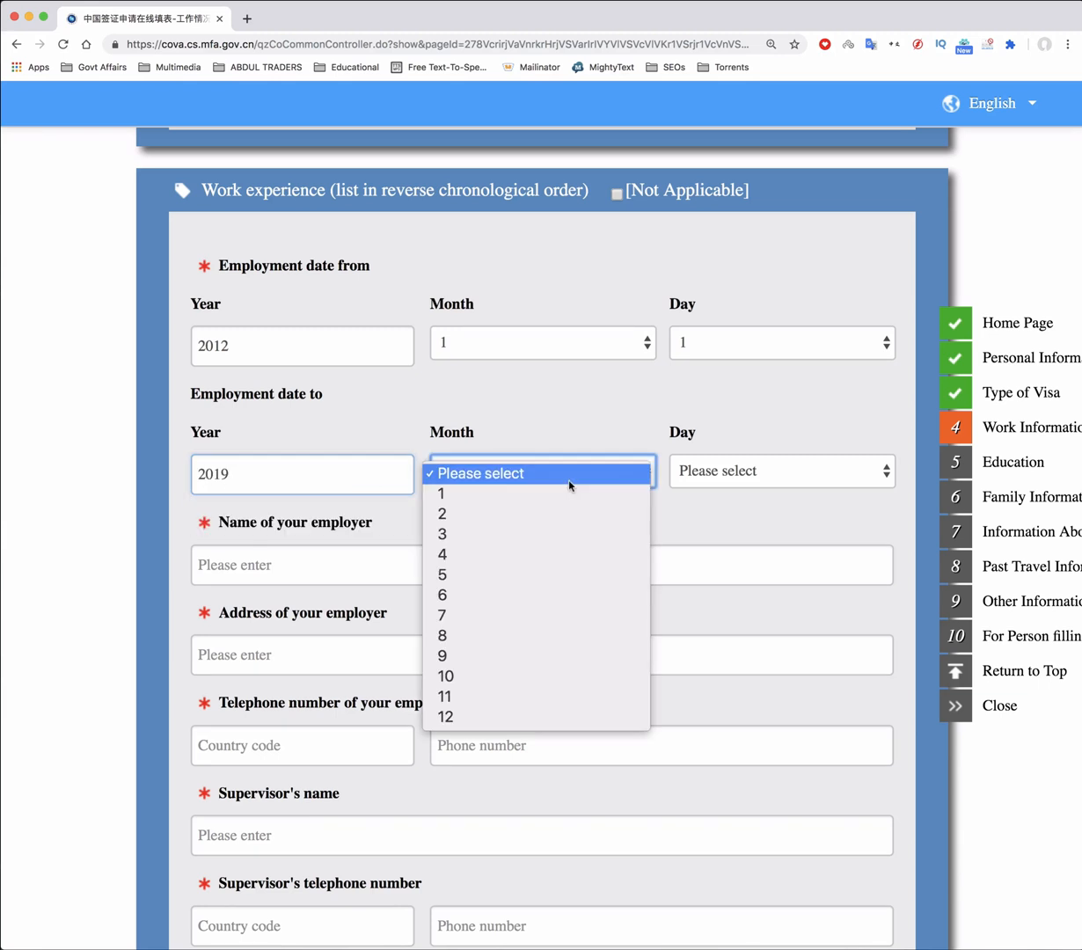
{"action": "left_click", "coordinate": [540, 517]}
{"action": "left_click", "coordinate": [773, 472]}
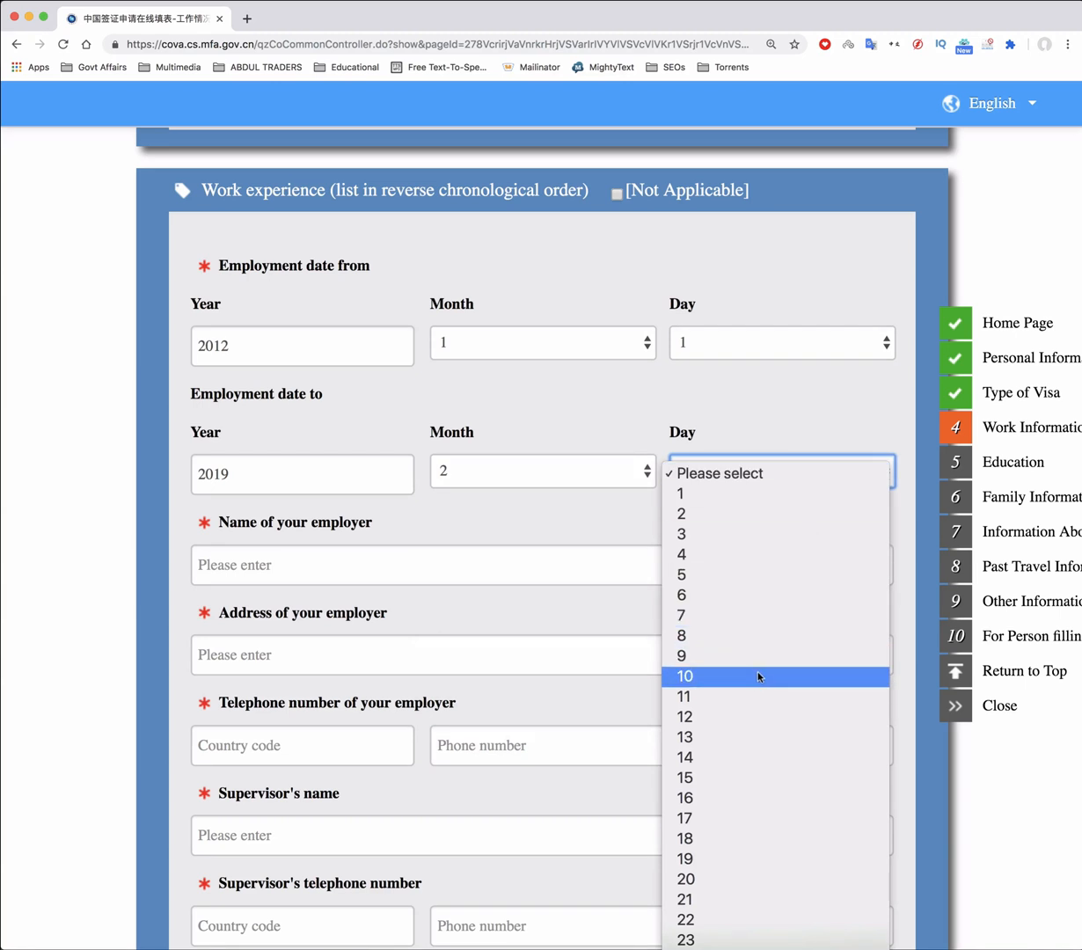
{"action": "scroll", "coordinate": [716, 917], "scroll_direction": "down", "scroll_amount": 2}
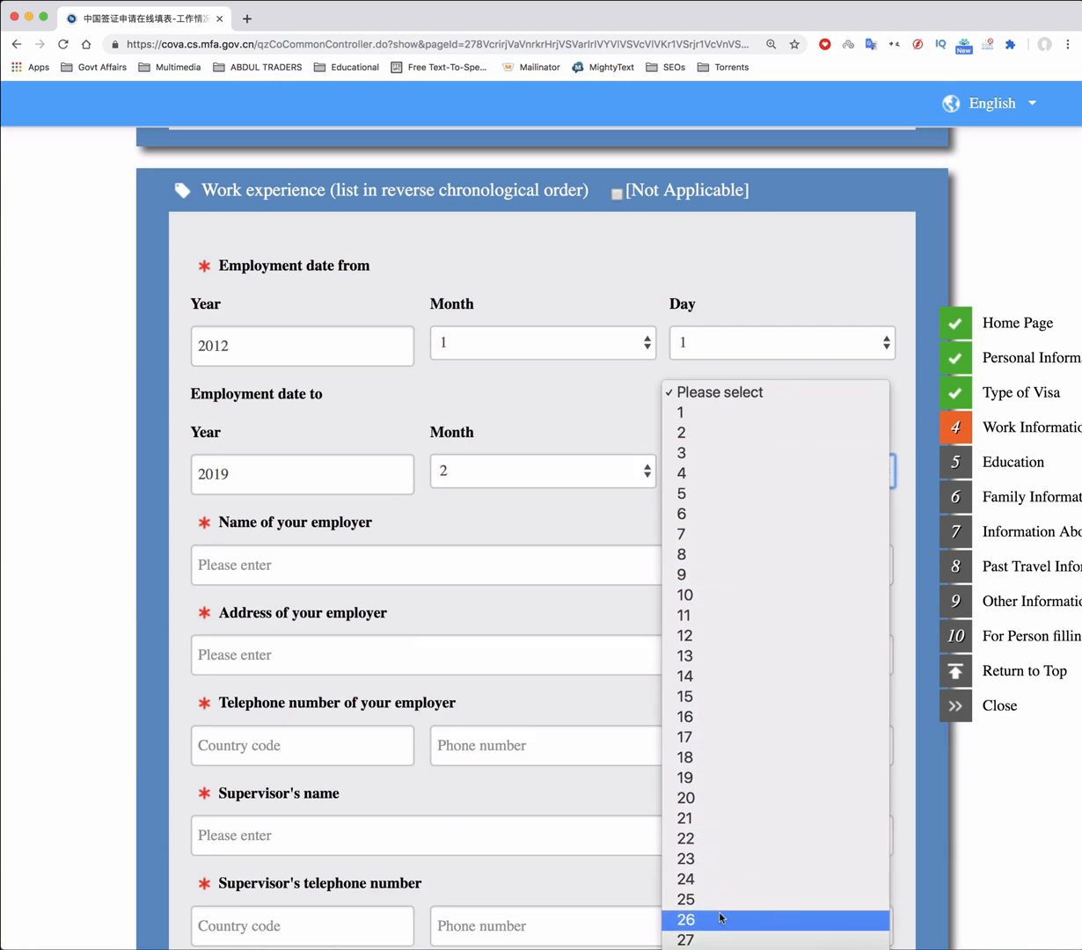
{"action": "left_click", "coordinate": [717, 860]}
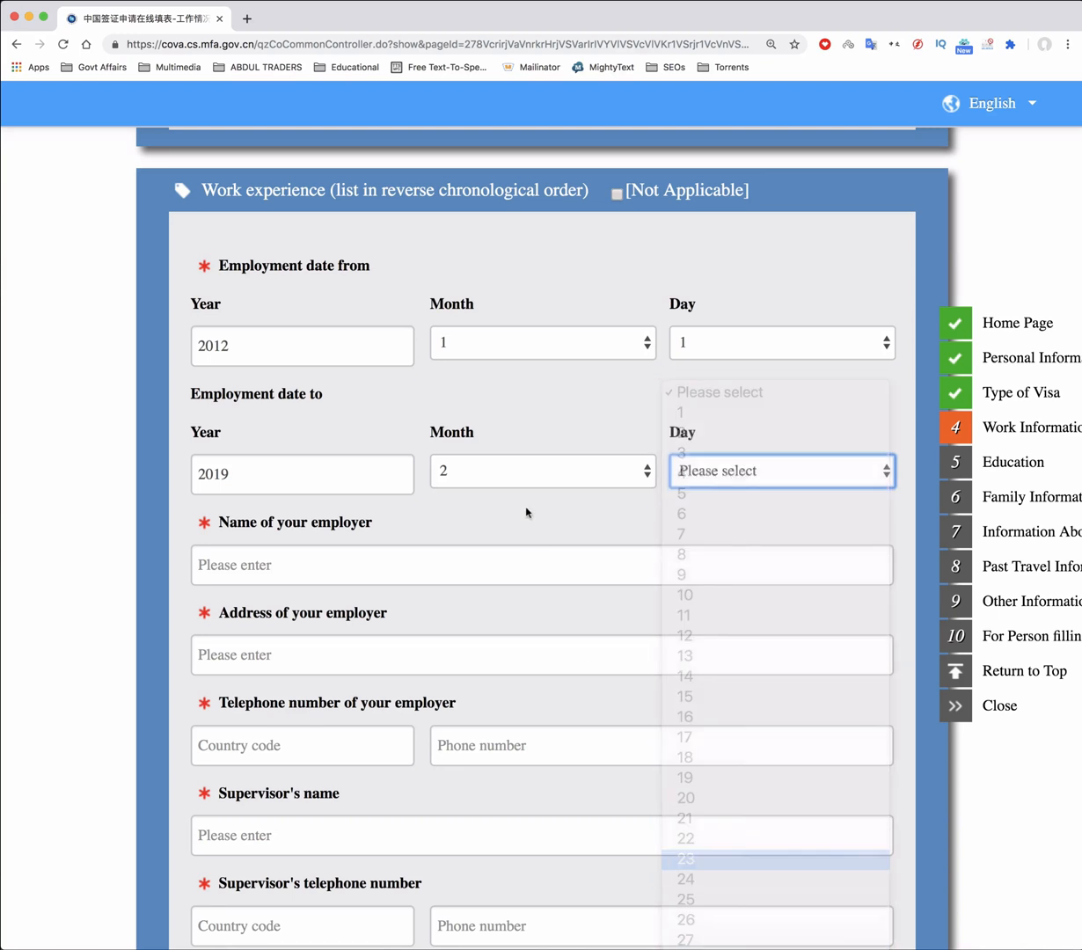
{"action": "left_click", "coordinate": [286, 567]}
{"action": "scroll", "coordinate": [346, 573], "scroll_direction": "down", "scroll_amount": 2}
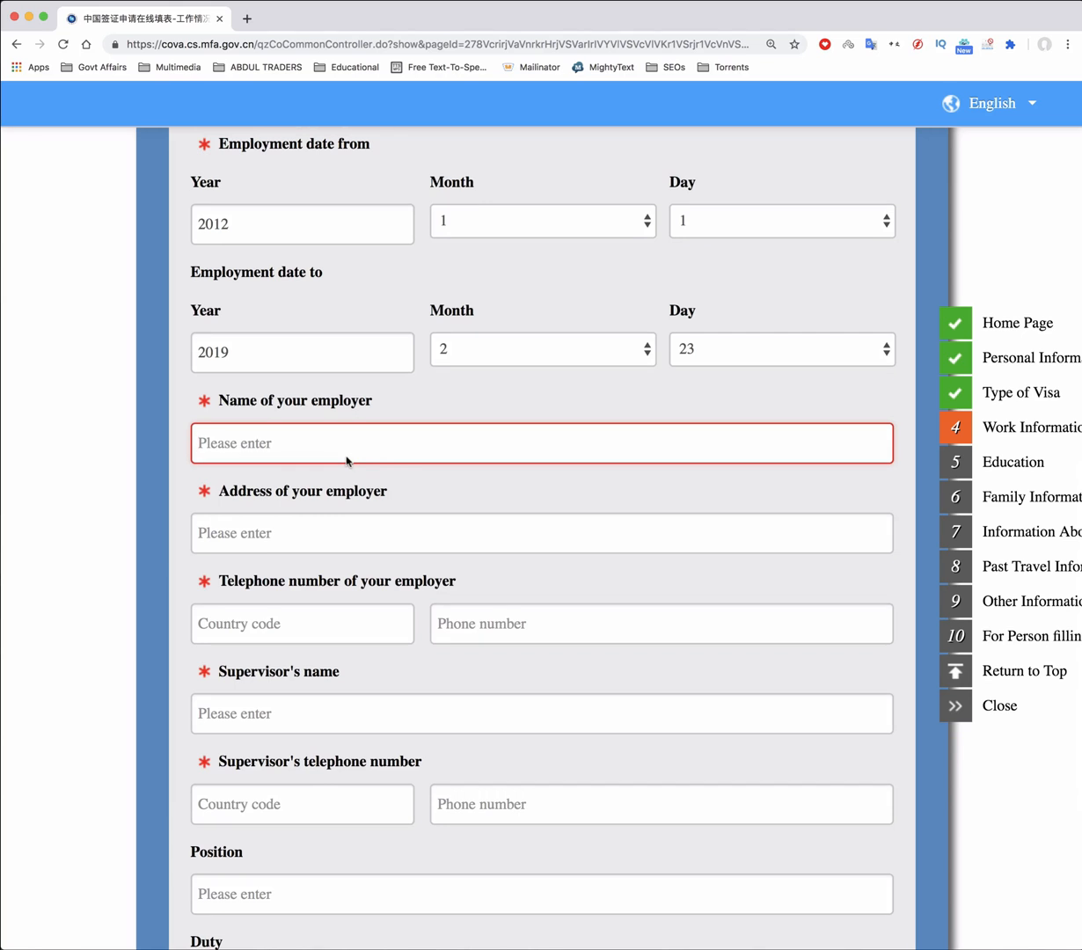
Enter the employer's name, address, +92 country code and phone number
{"action": "type", "text": "Waha"}
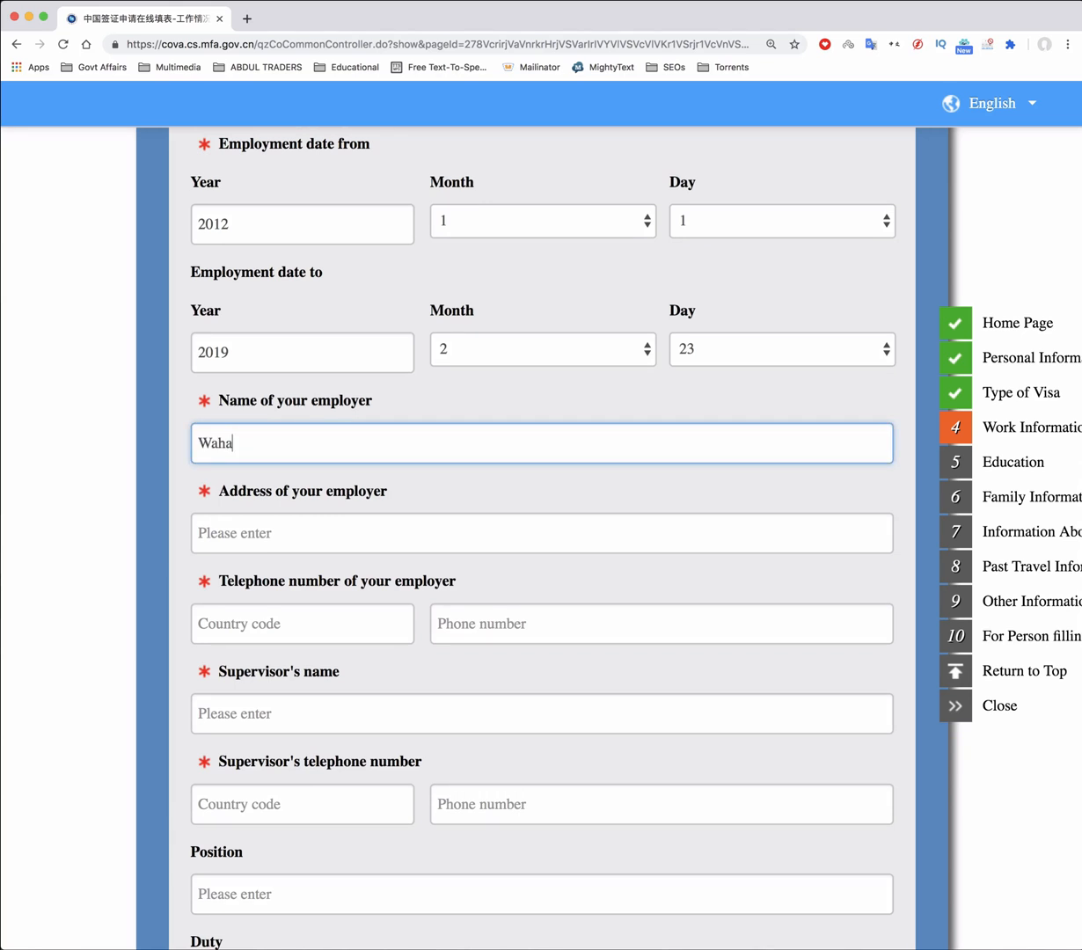
{"action": "type", "text": "b Trading Company"}
{"action": "left_click", "coordinate": [299, 530]}
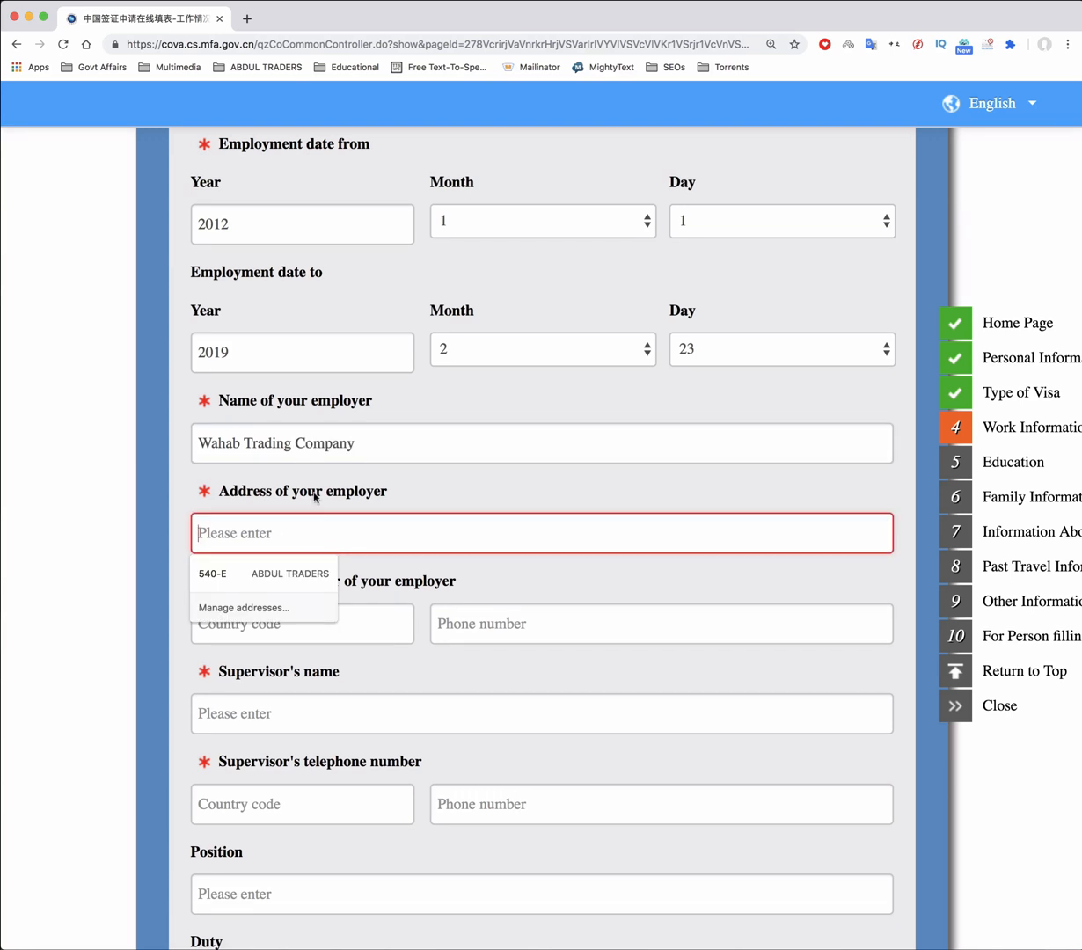
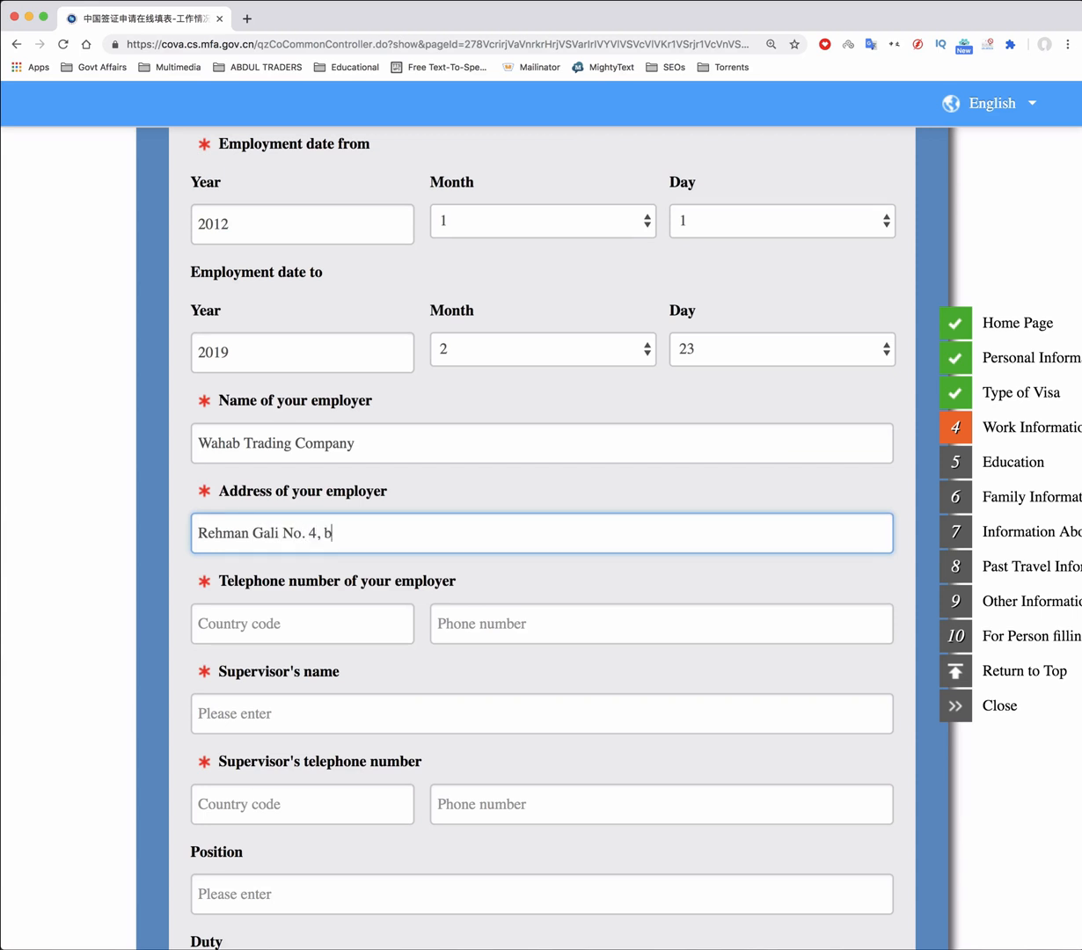
{"action": "key", "text": "Tab"}
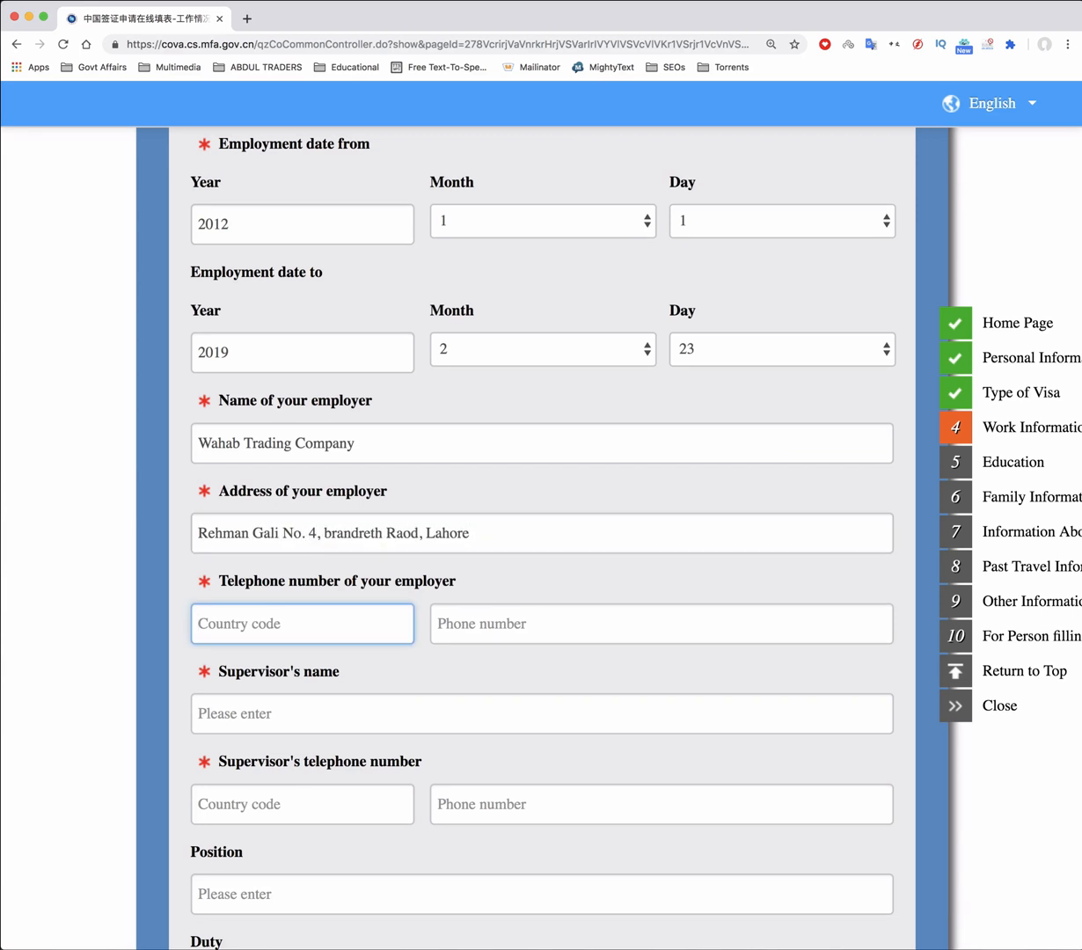
{"action": "key", "text": "Tab"}
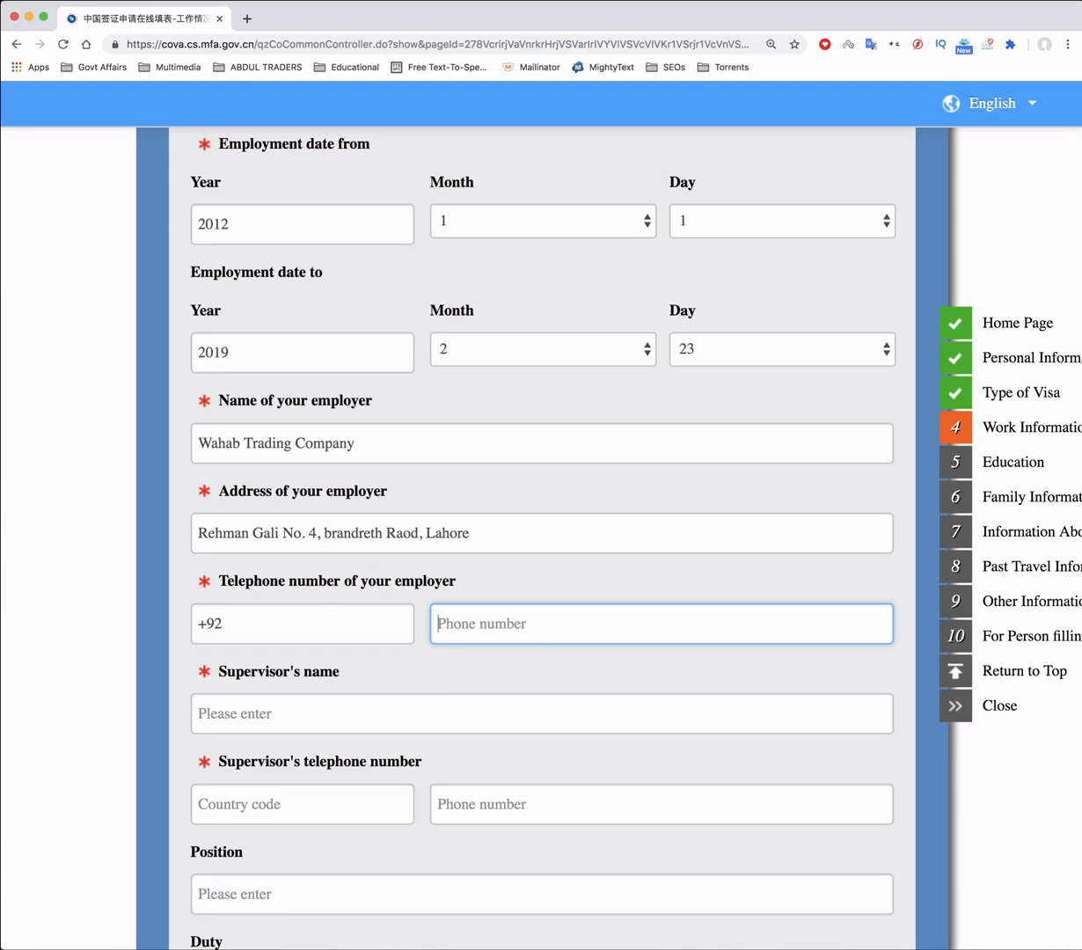
Enter the supervisor's name, +92 country code and phone number
{"action": "key", "text": "Tab"}
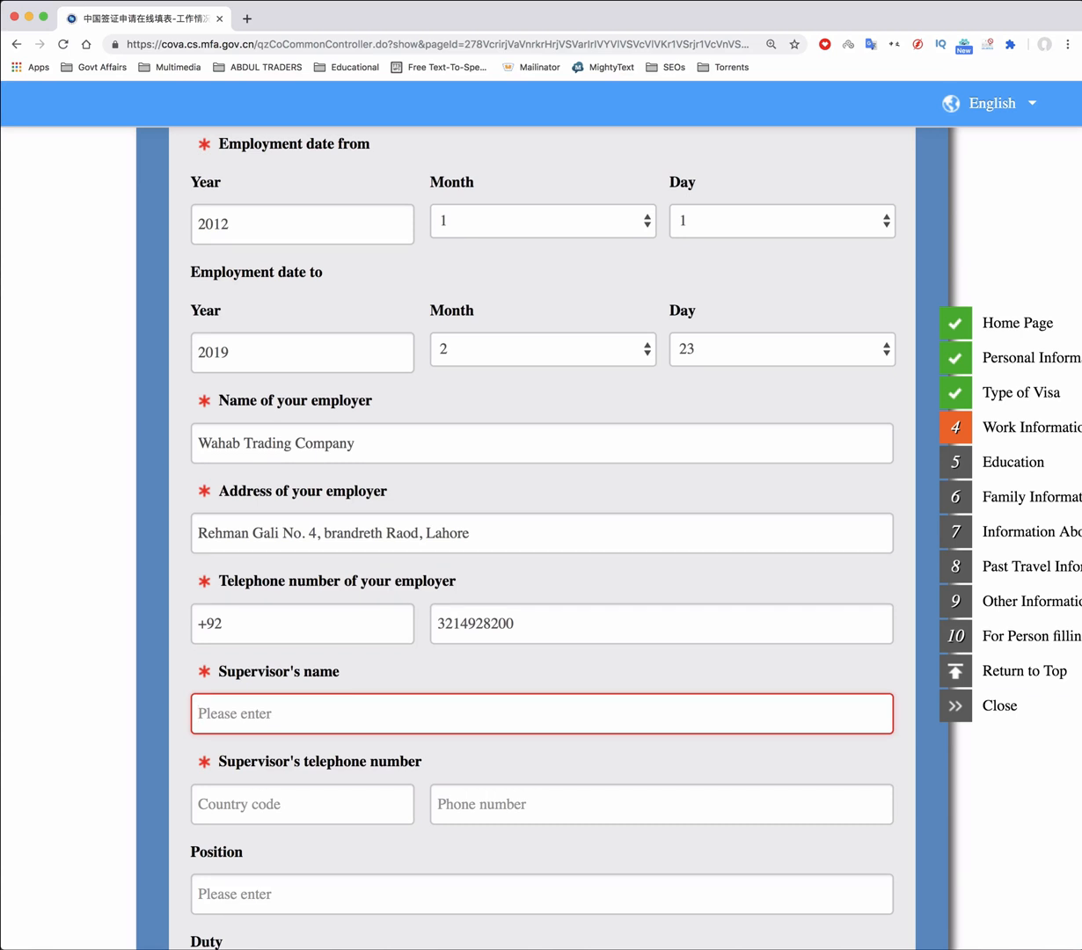
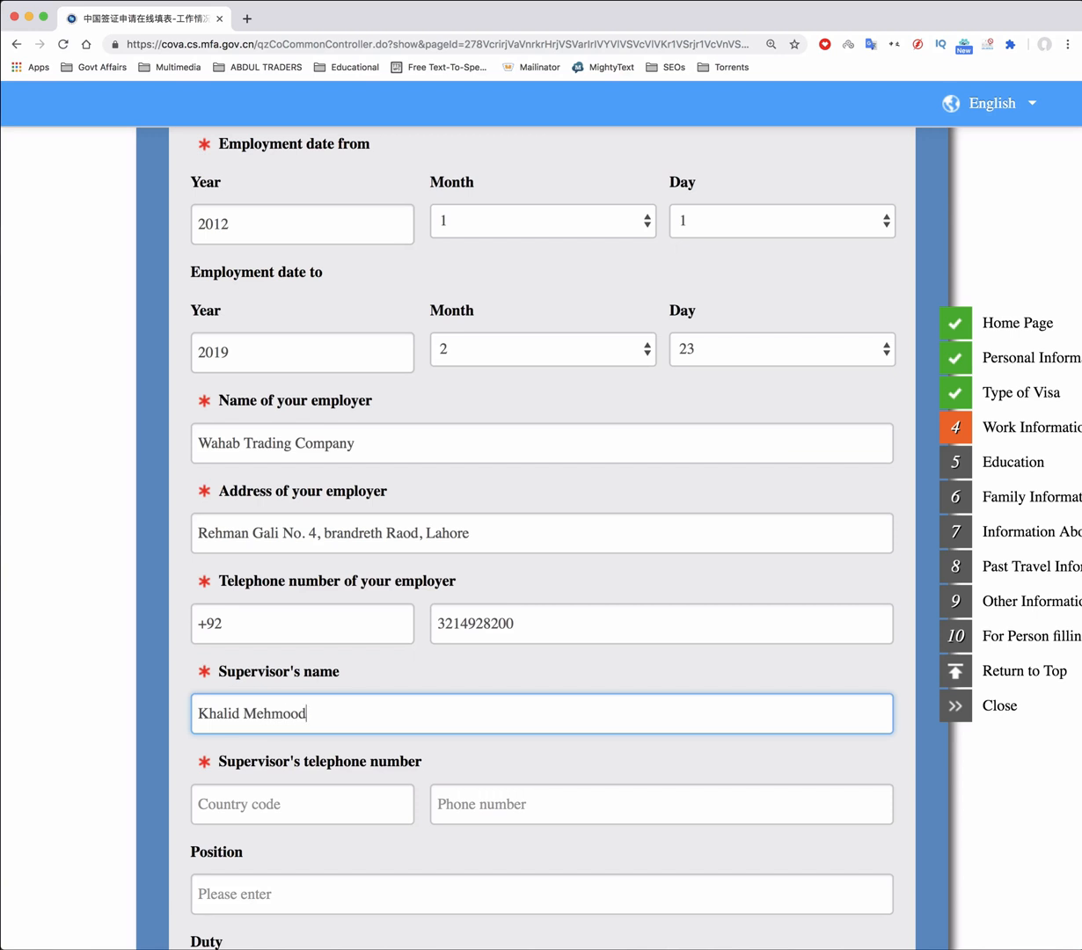
{"action": "key", "text": "Tab"}
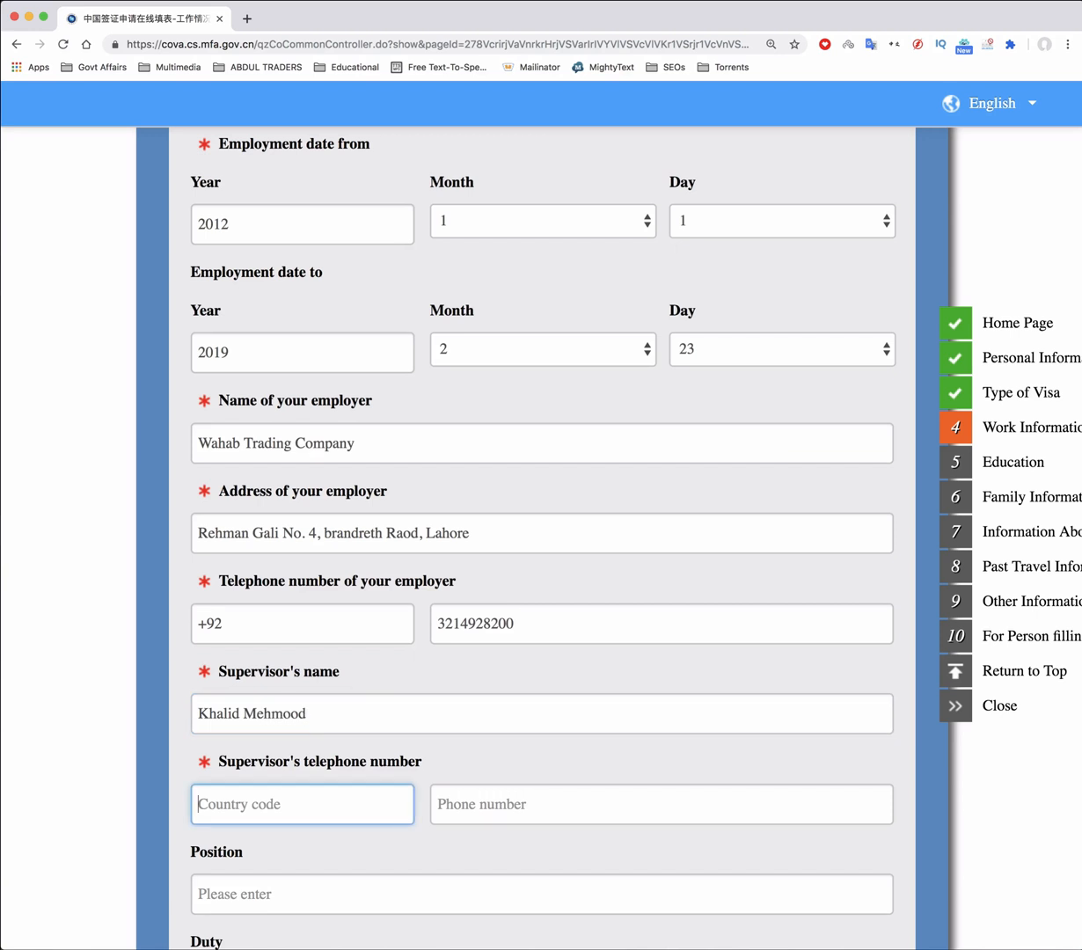
{"action": "key", "text": "Tab"}
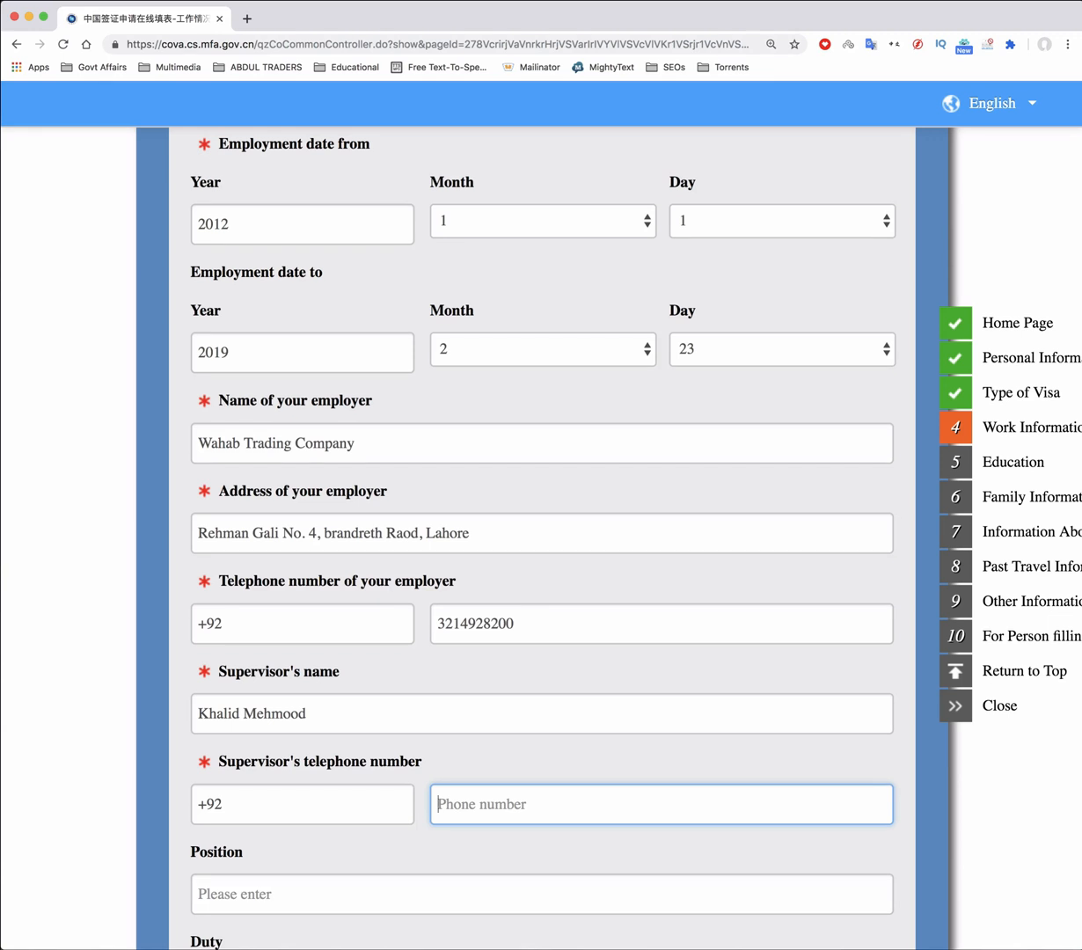
Enter 'Manager Imports' as the position and 'International Affairs and Imports' as the duty
{"action": "scroll", "coordinate": [396, 582], "scroll_direction": "down", "scroll_amount": 5}
{"action": "left_click", "coordinate": [396, 584]}
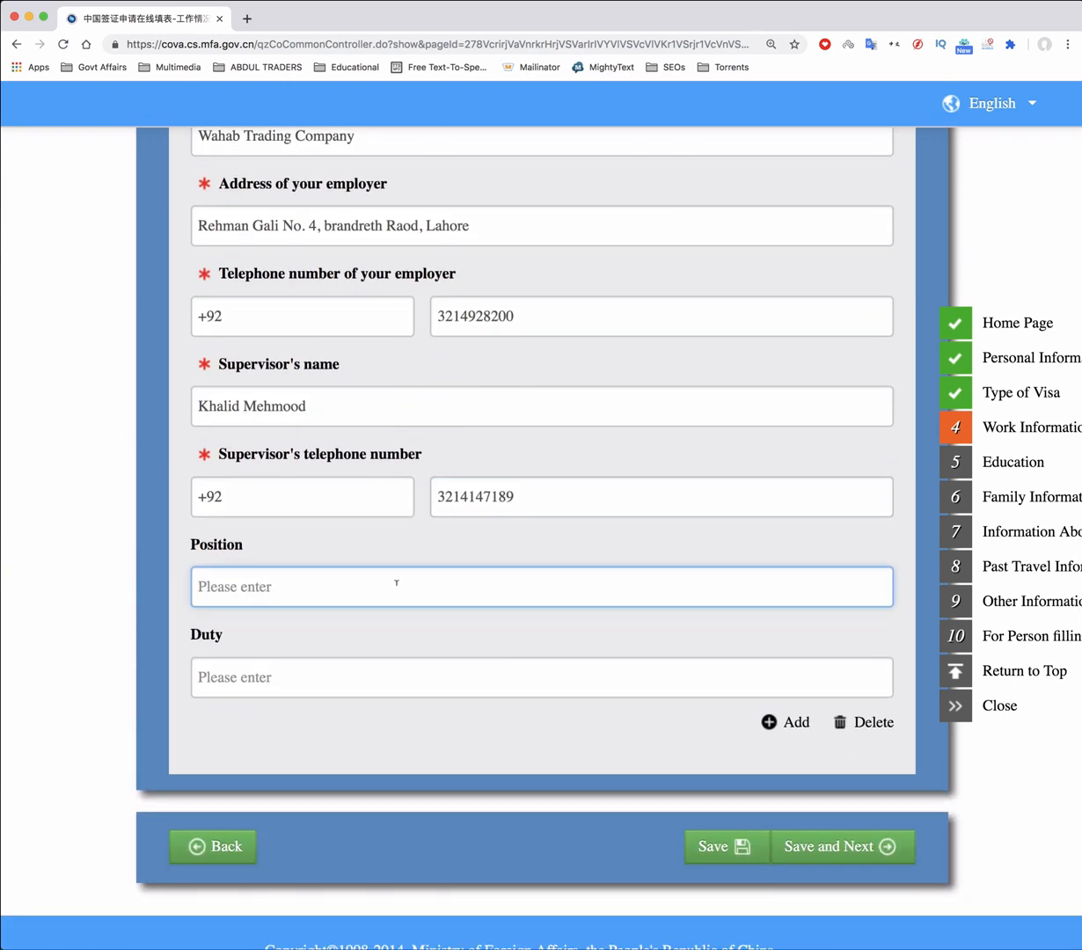
{"action": "type", "text": "Manager Imports"}
{"action": "key", "text": "Tab"}
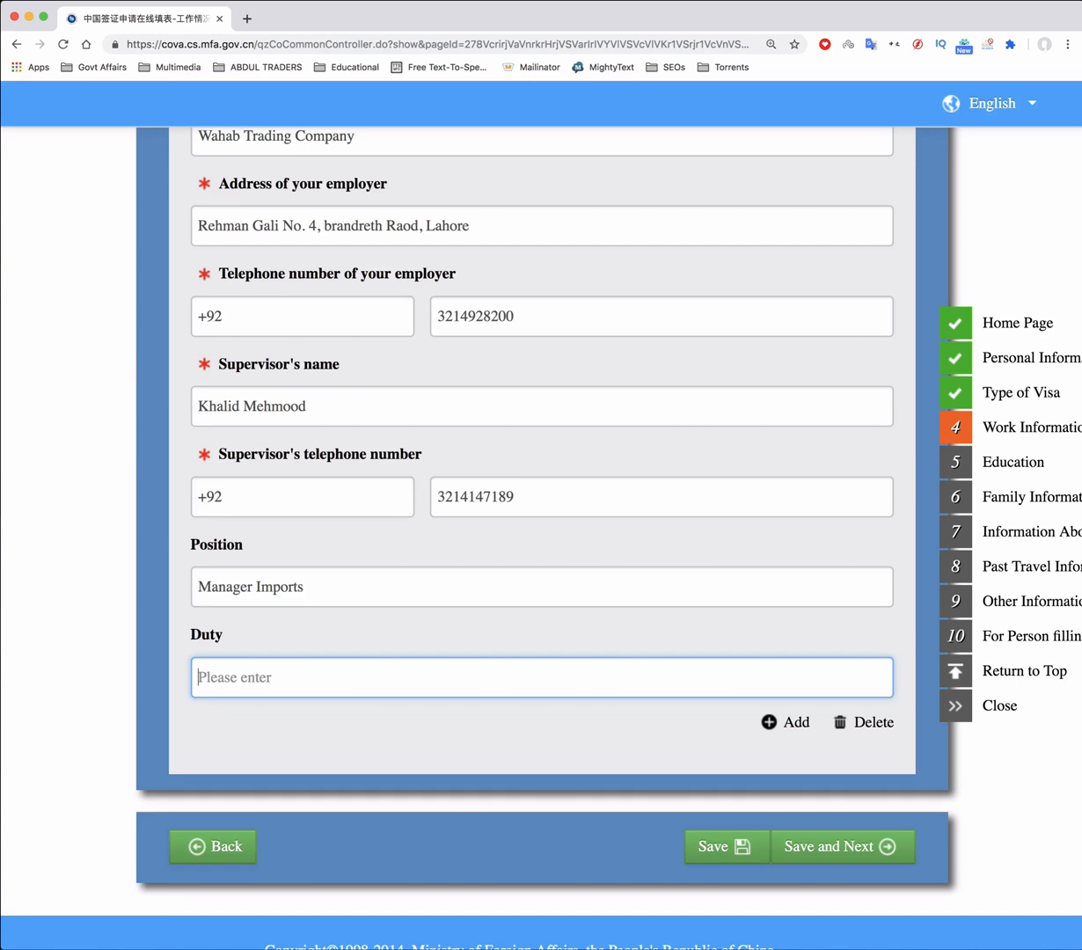
{"action": "type", "text": "International Affairs "}
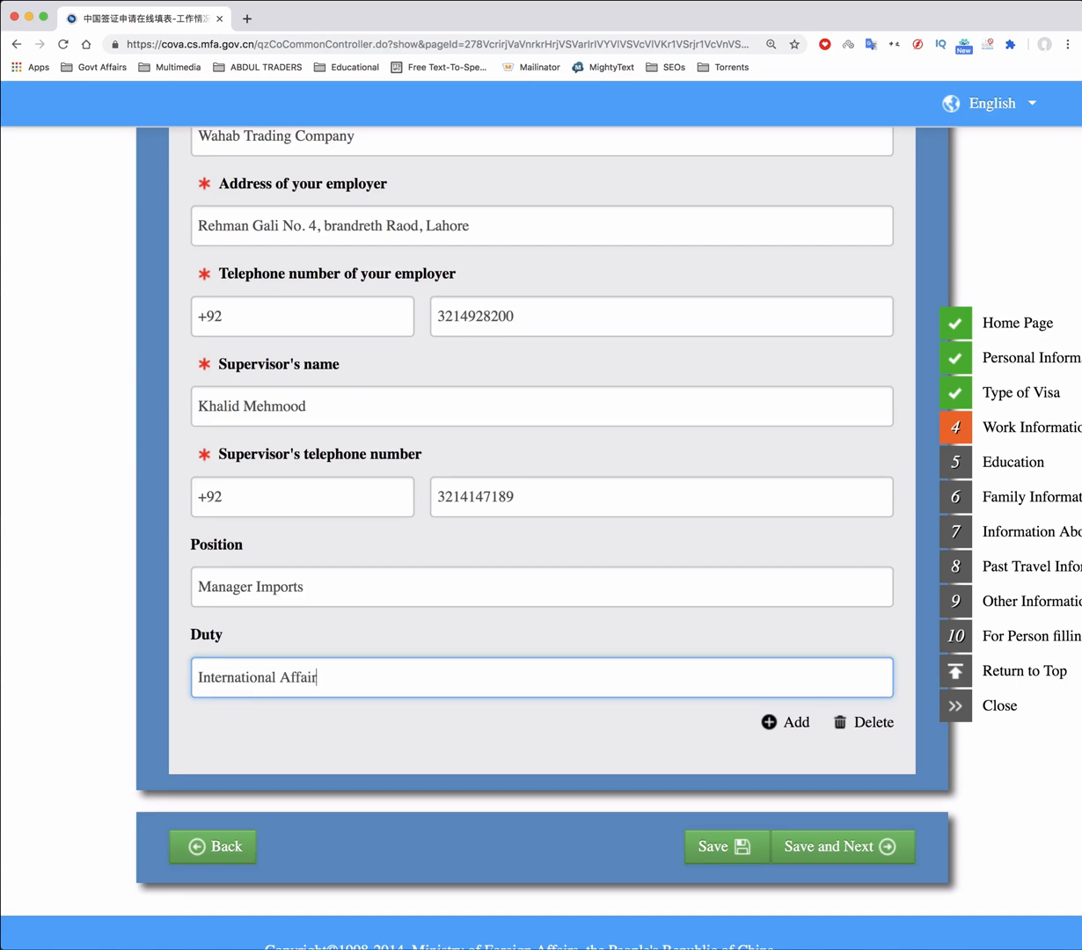
{"action": "type", "text": "and Imports"}
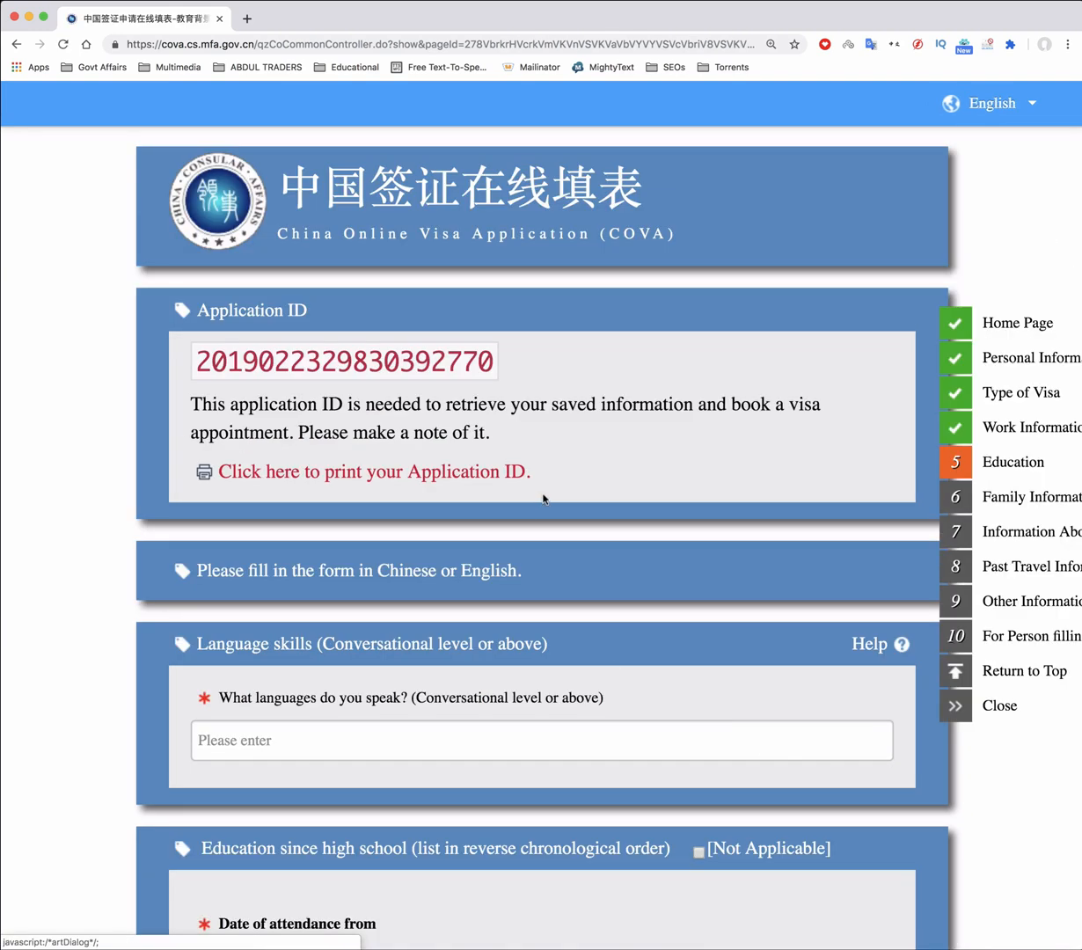
Enter 'English' in the languages spoken field on the Education page
{"action": "scroll", "coordinate": [540, 499], "scroll_direction": "down", "scroll_amount": 3}
{"action": "scroll", "coordinate": [543, 498], "scroll_direction": "down", "scroll_amount": 3}
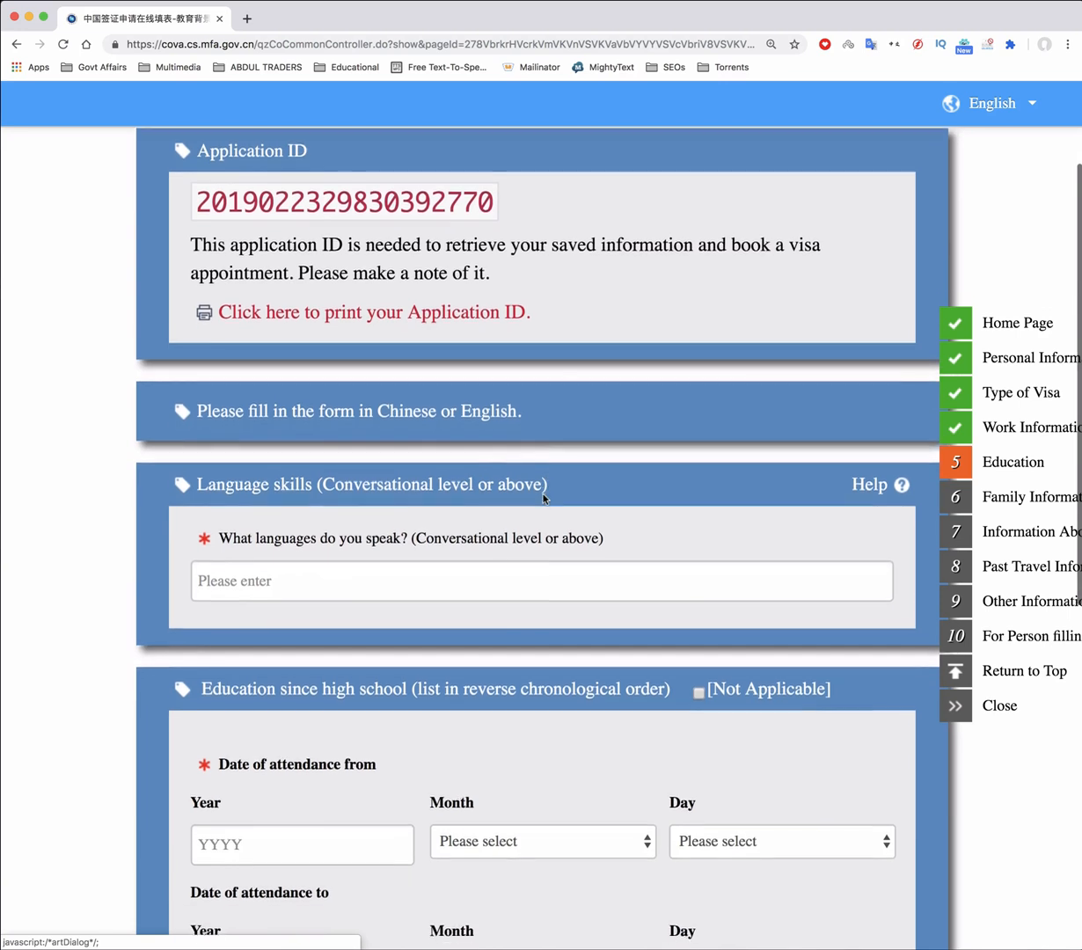
{"action": "scroll", "coordinate": [543, 499], "scroll_direction": "down", "scroll_amount": 1}
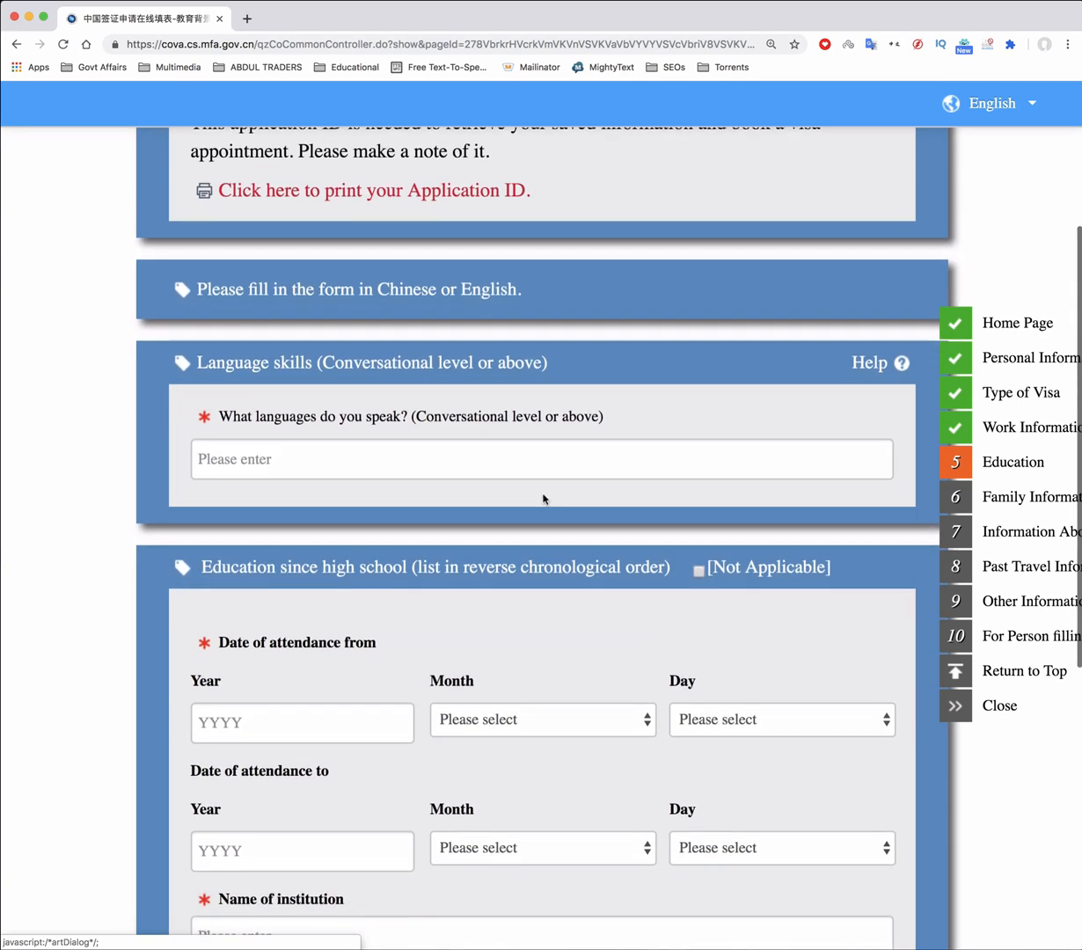
{"action": "left_click", "coordinate": [391, 464]}
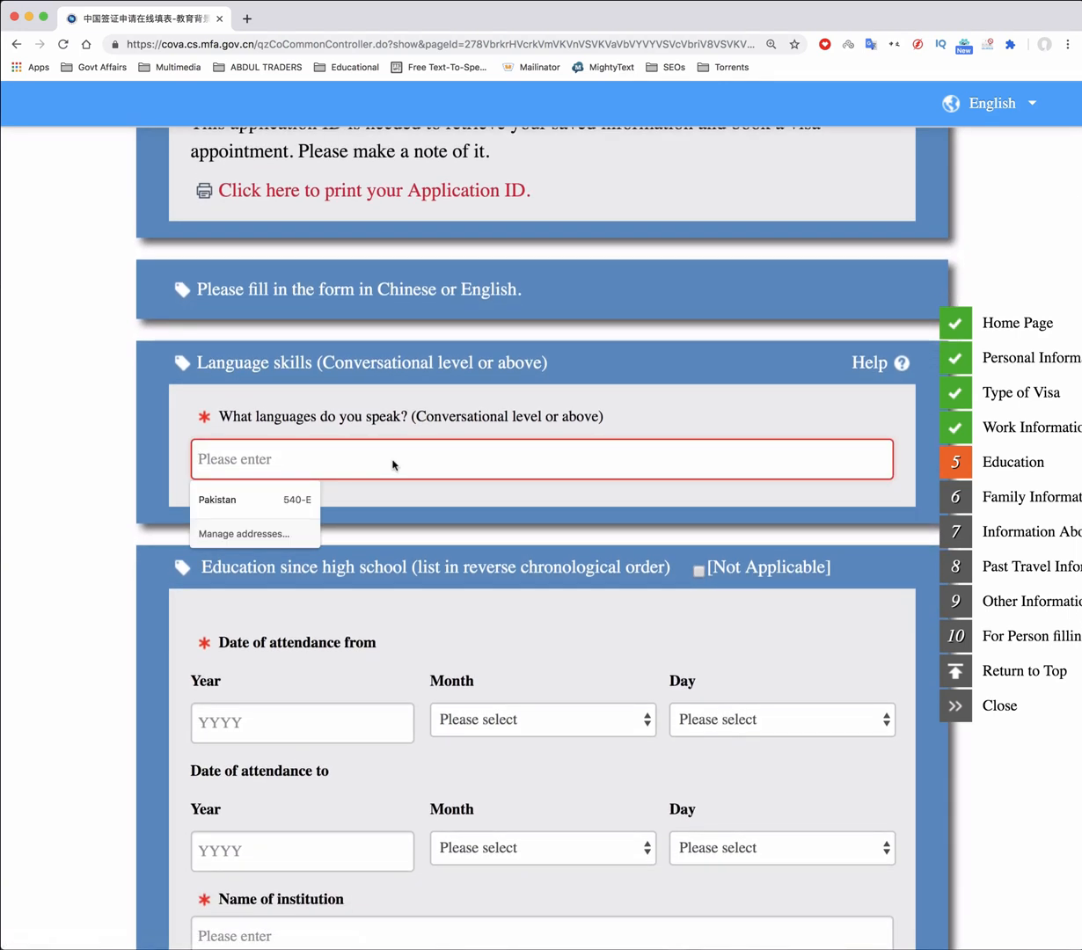
{"action": "type", "text": "E"}
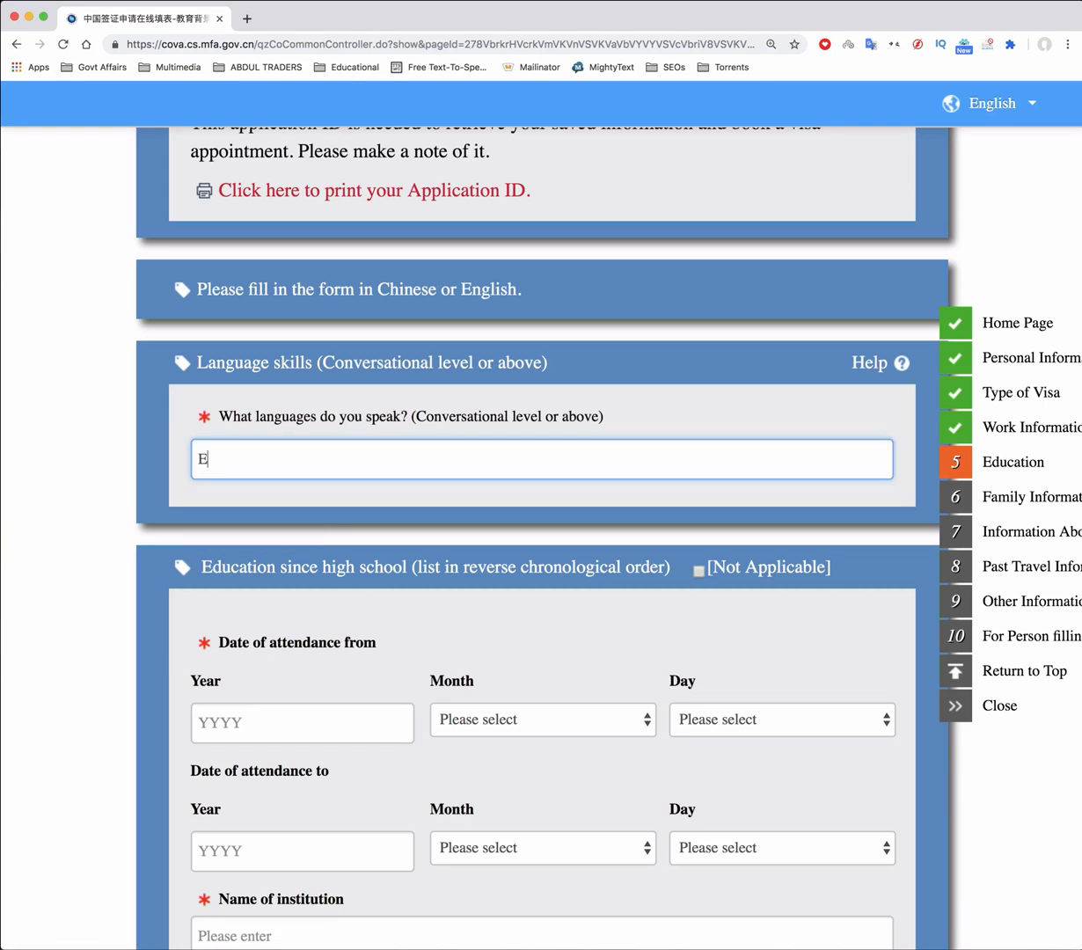
{"action": "type", "text": "nglish"}
{"action": "scroll", "coordinate": [455, 446], "scroll_direction": "down", "scroll_amount": 2}
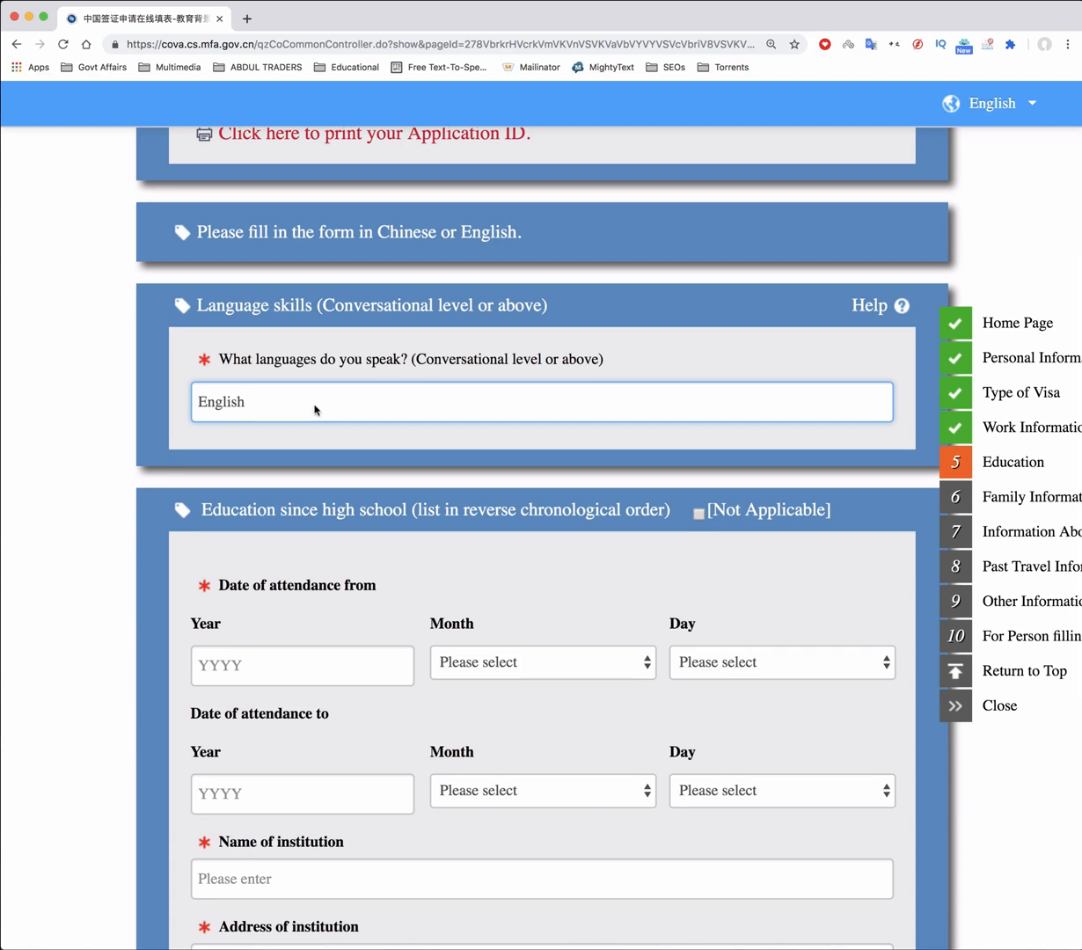
{"action": "scroll", "coordinate": [626, 402], "scroll_direction": "down", "scroll_amount": 2}
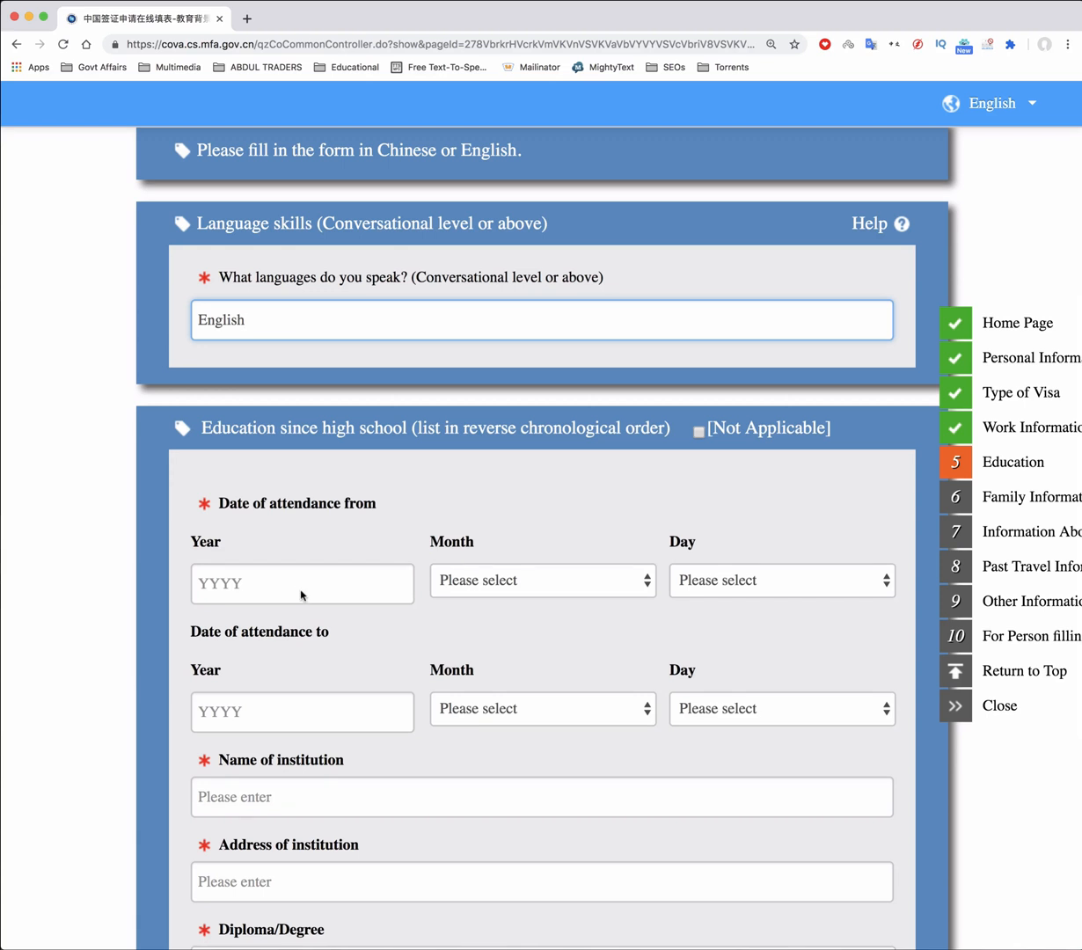
{"action": "scroll", "coordinate": [334, 493], "scroll_direction": "down", "scroll_amount": 3}
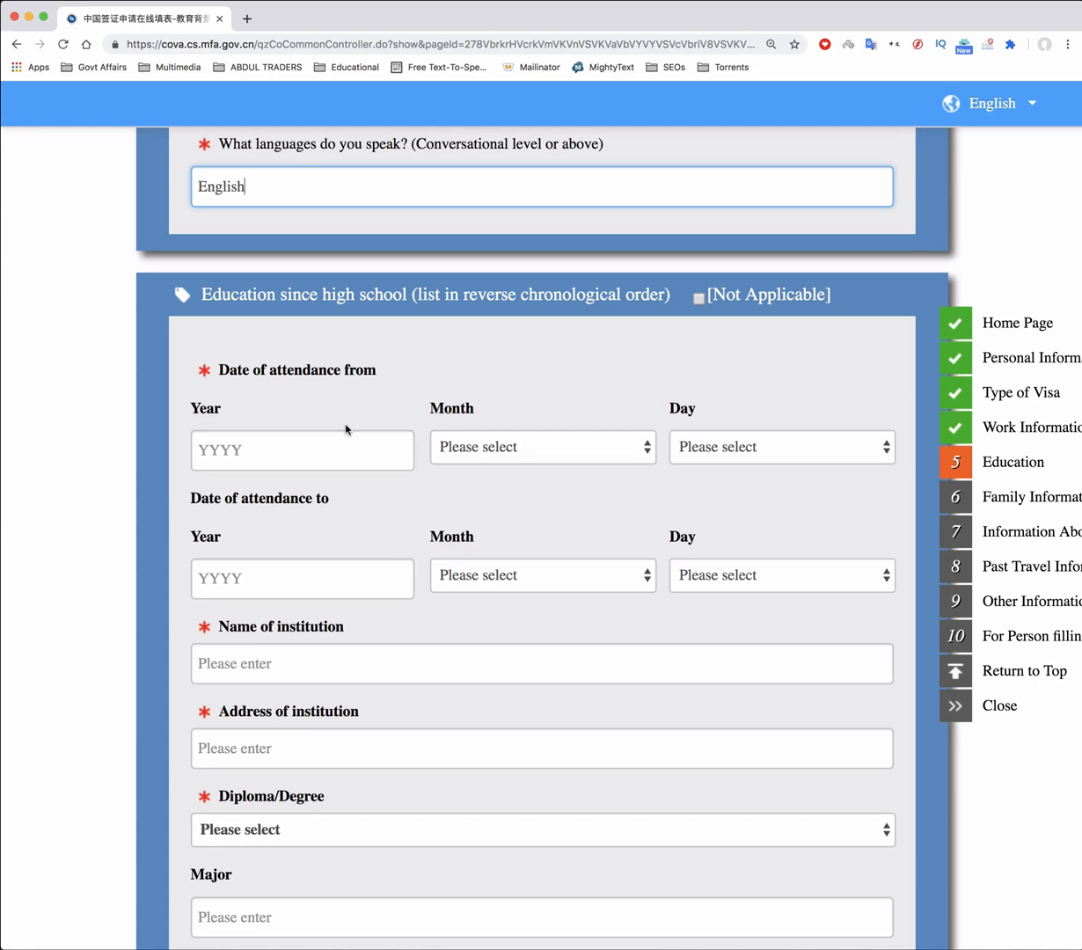
Tick Not Applicable for education since high school and specify 'Intermediate'
{"action": "left_click", "coordinate": [700, 299]}
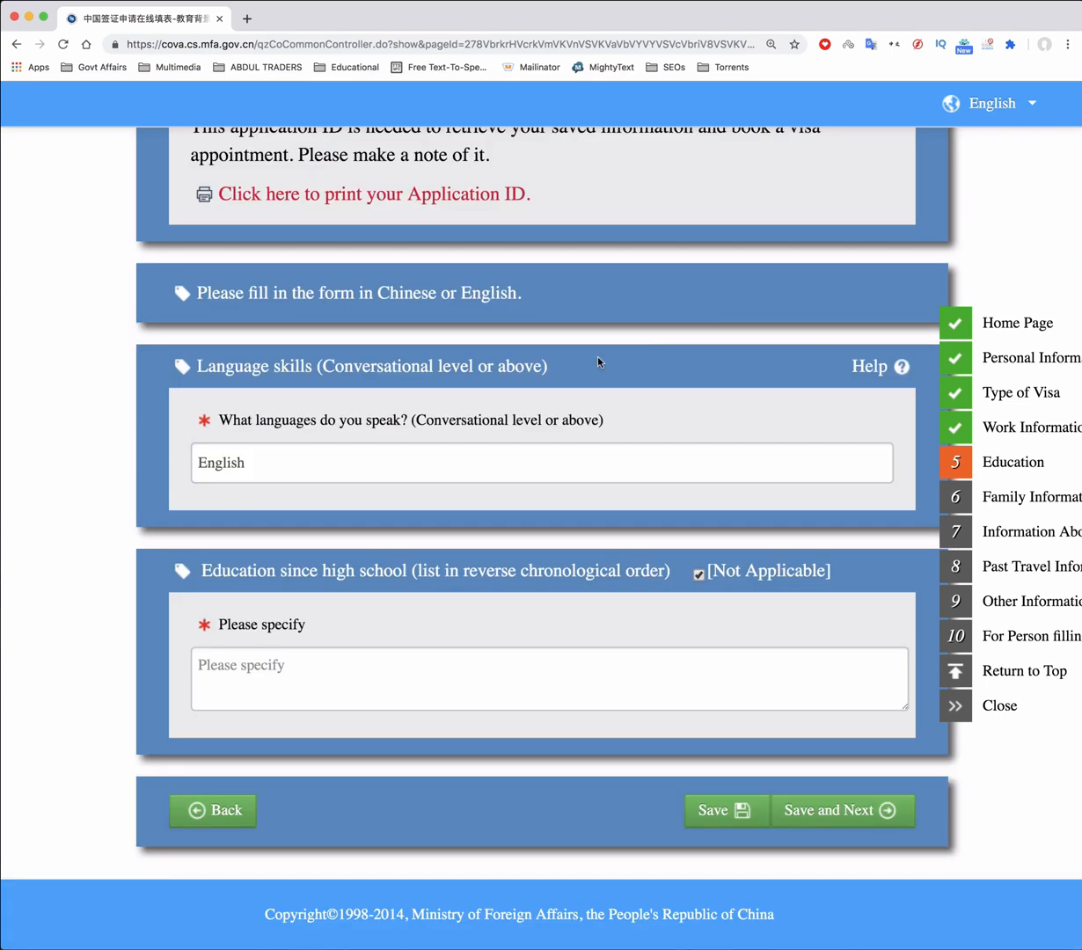
{"action": "left_click", "coordinate": [320, 674]}
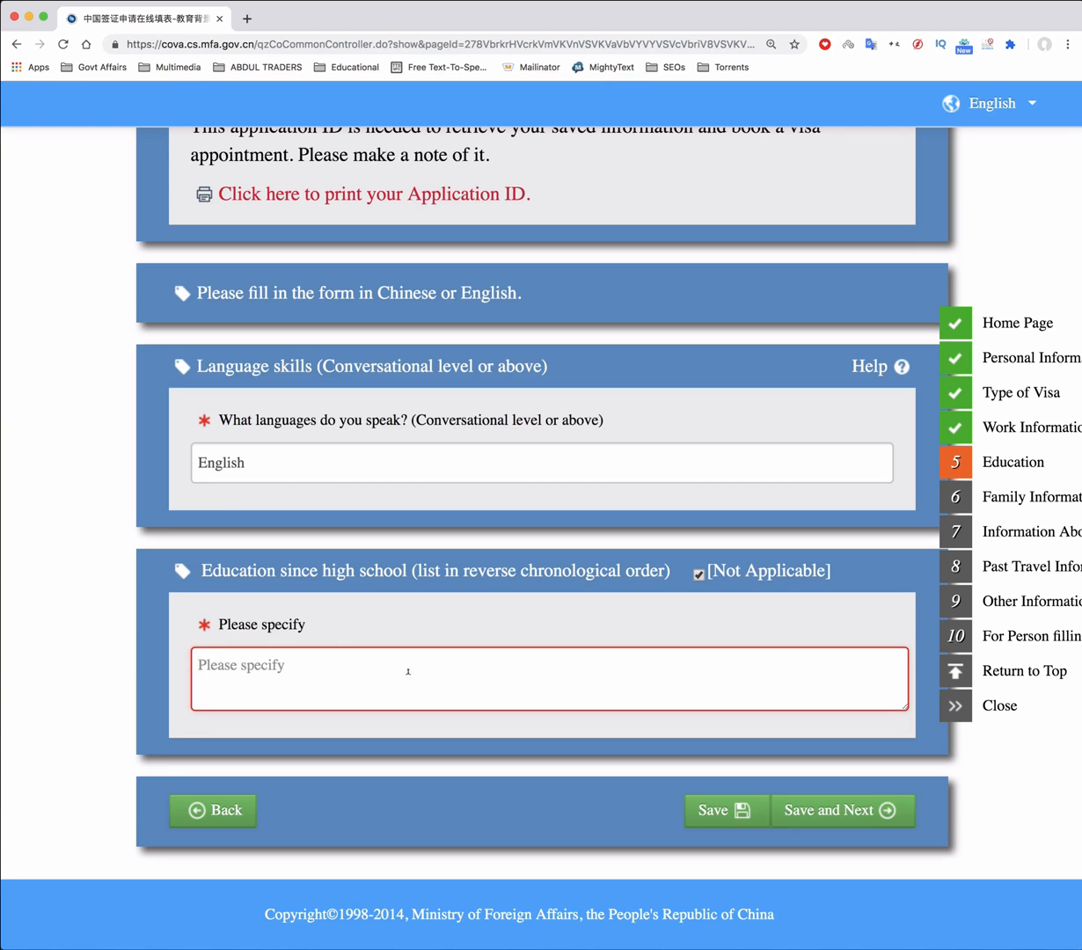
{"action": "type", "text": "Intermediate"}
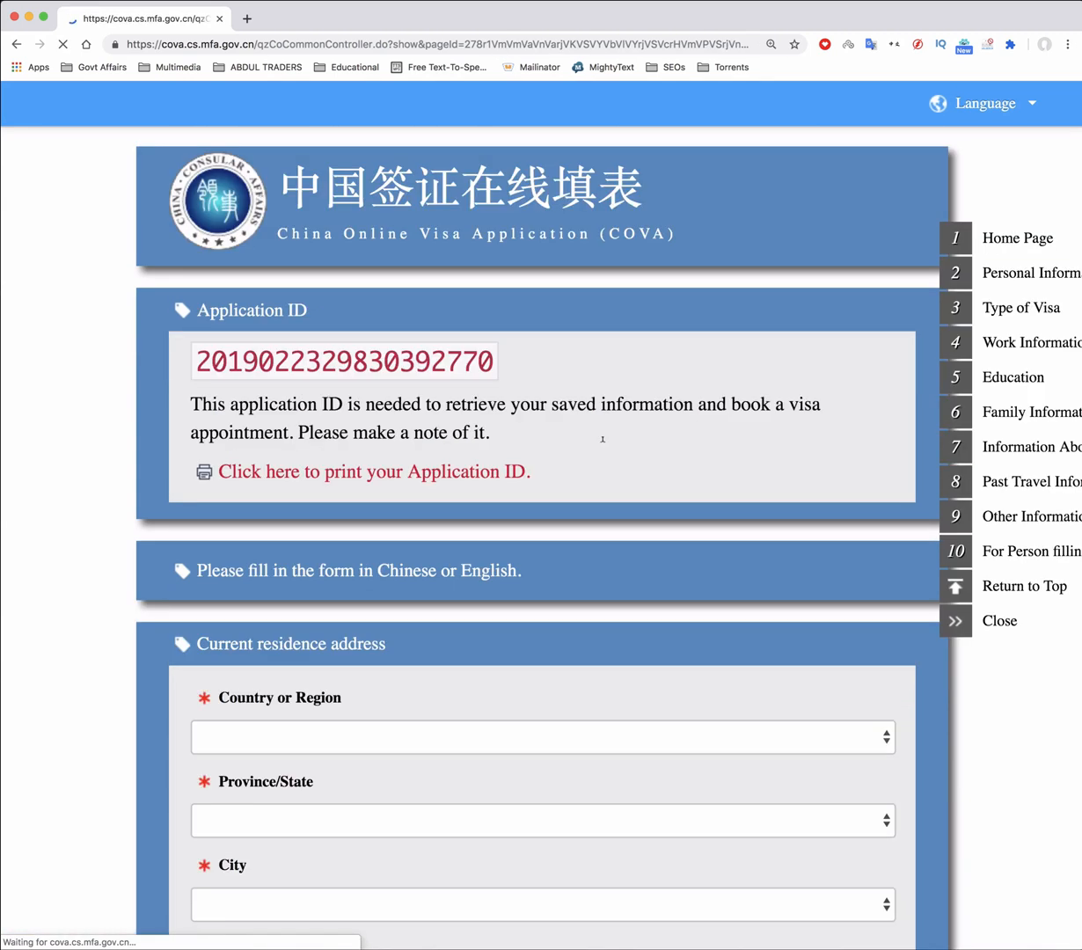
Set the residence country to Pakistan, province Punjab and city Lahore
{"action": "scroll", "coordinate": [603, 438], "scroll_direction": "down", "scroll_amount": 5}
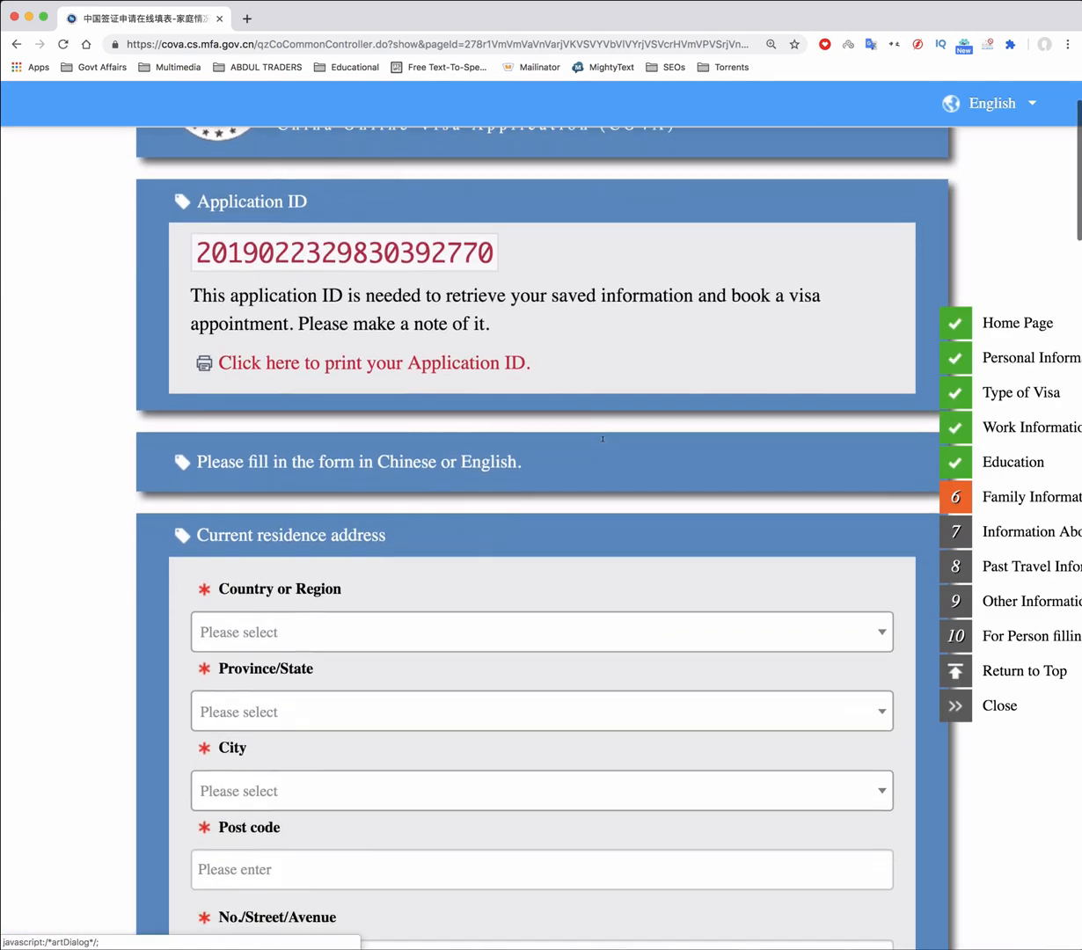
{"action": "scroll", "coordinate": [602, 439], "scroll_direction": "down", "scroll_amount": 1}
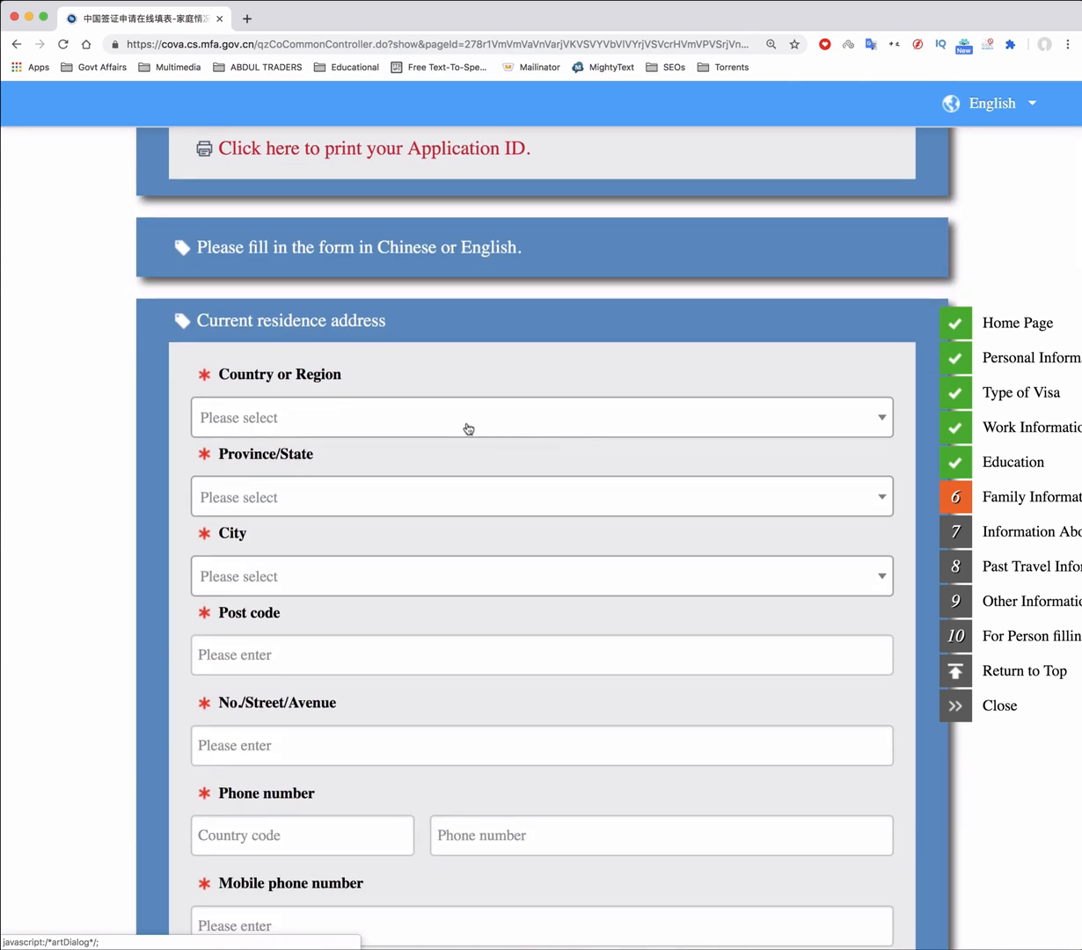
{"action": "left_click", "coordinate": [298, 421]}
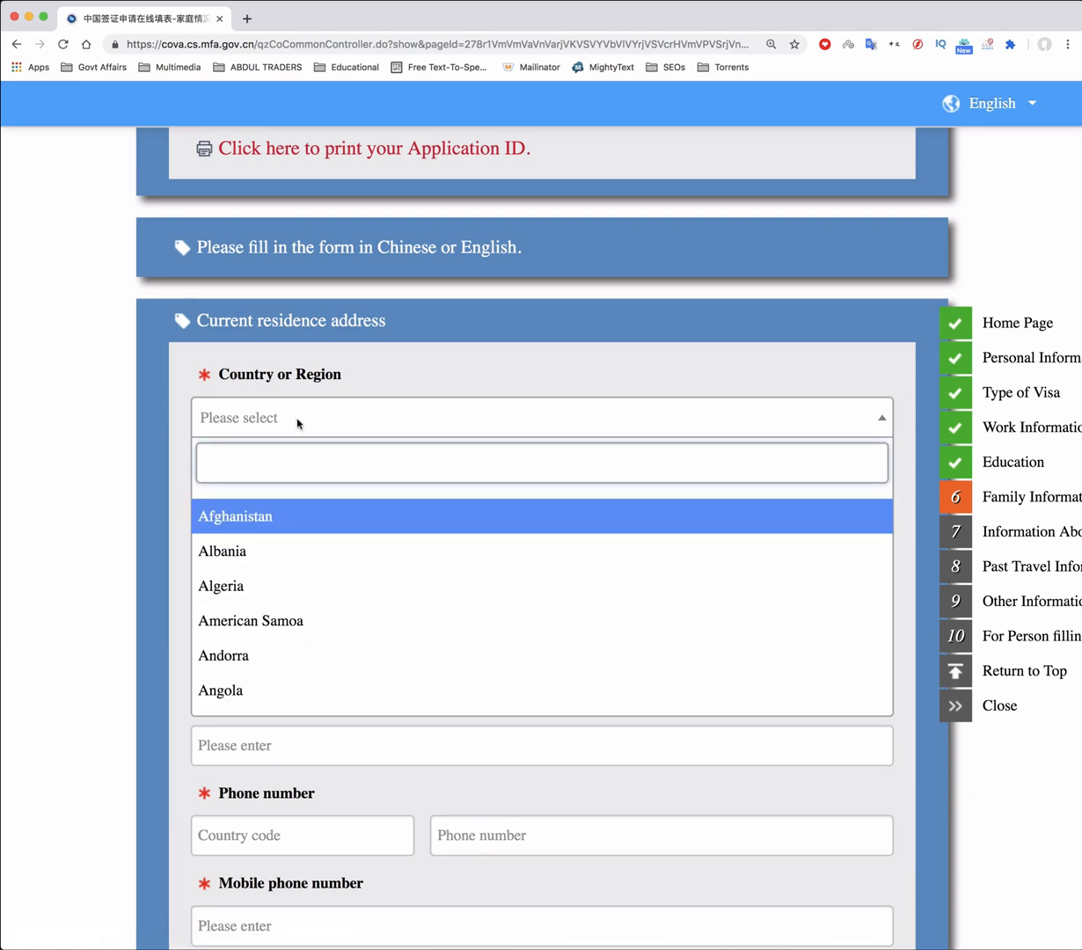
{"action": "left_click", "coordinate": [298, 421]}
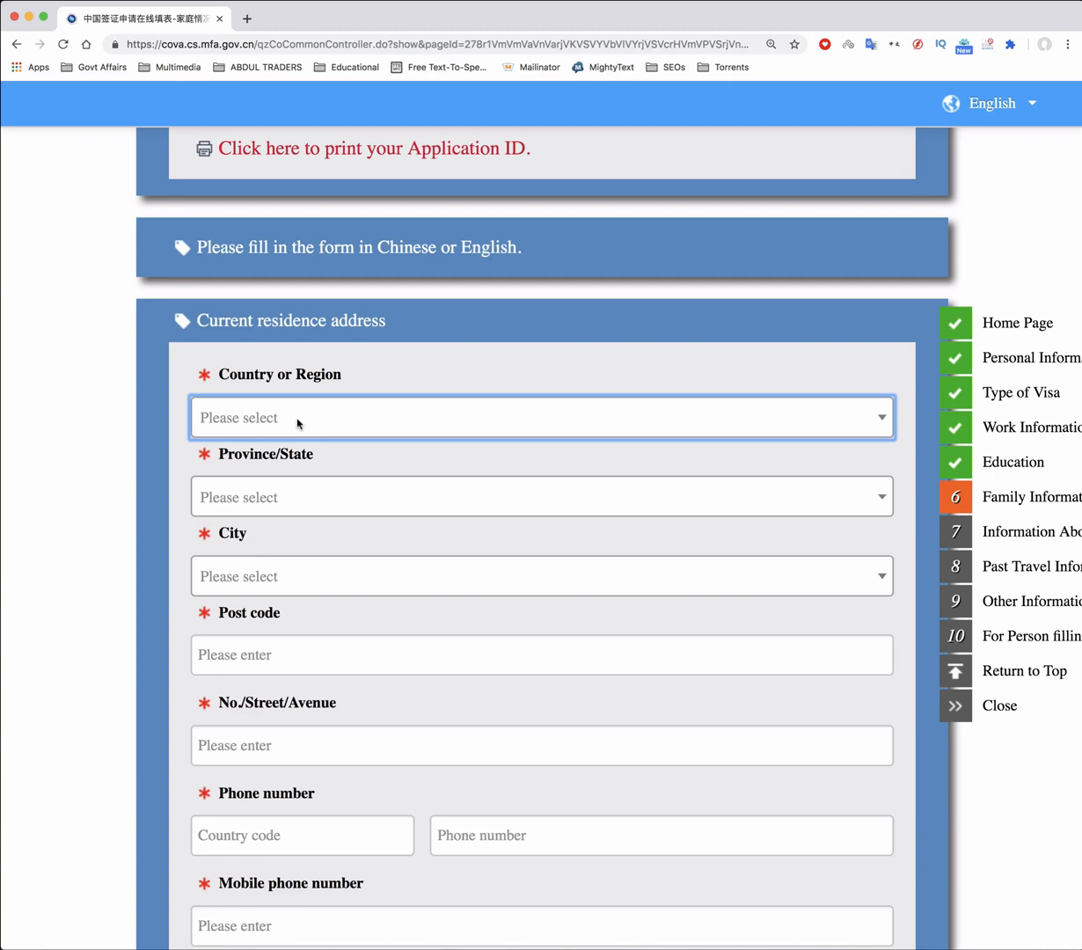
{"action": "left_click", "coordinate": [298, 422]}
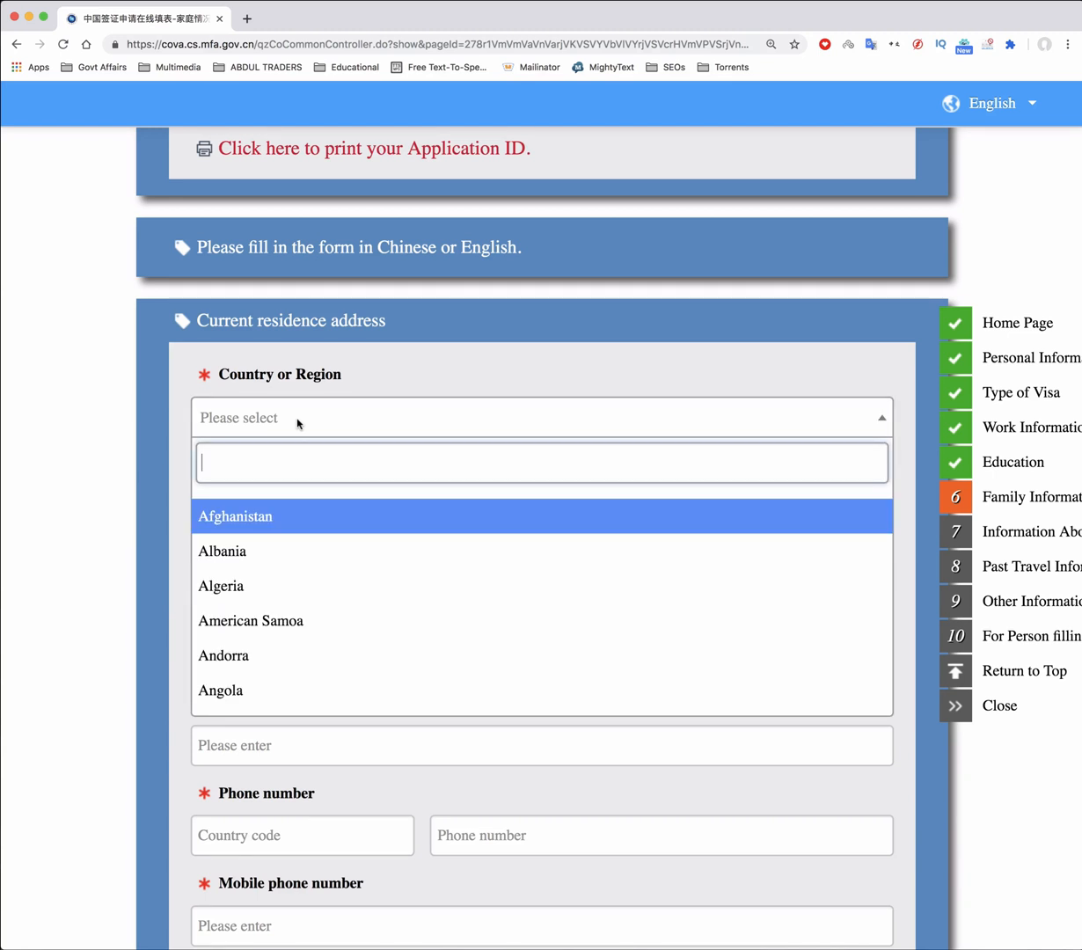
{"action": "type", "text": "pakist"}
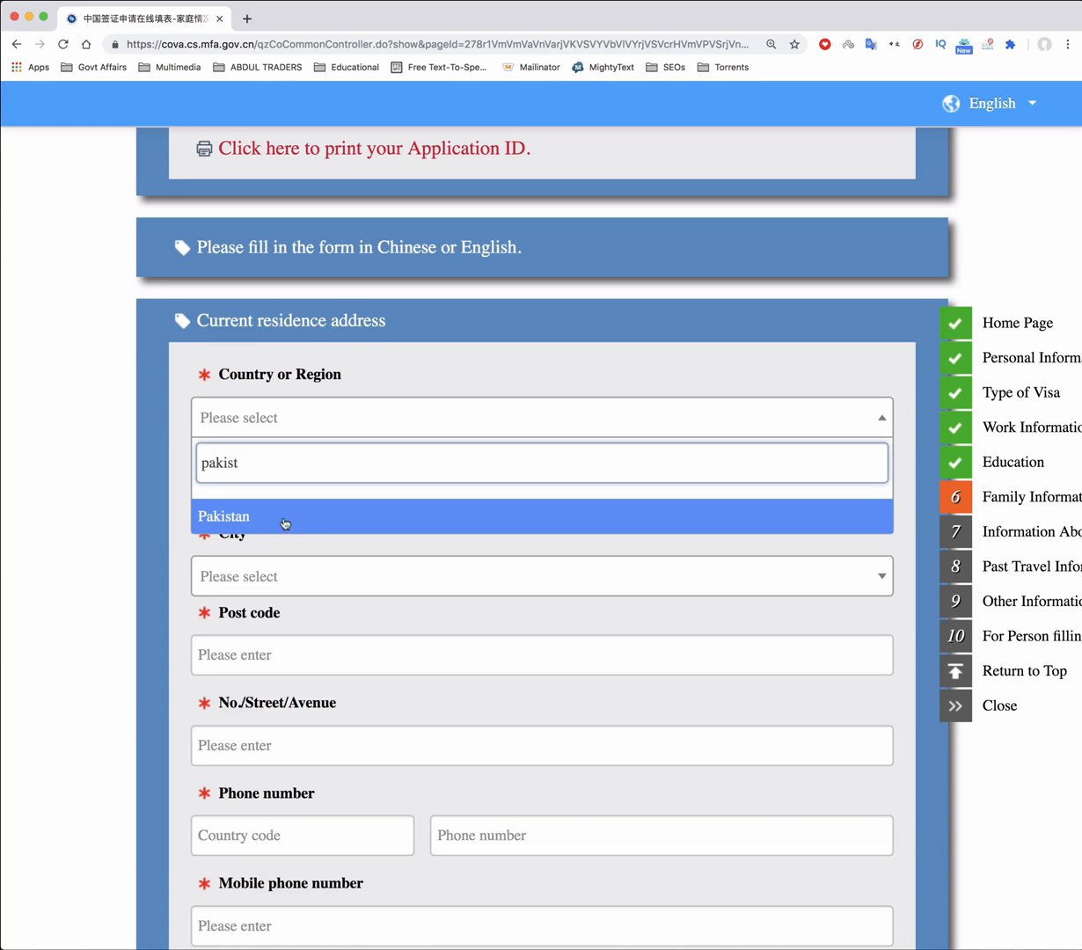
{"action": "left_click", "coordinate": [285, 522]}
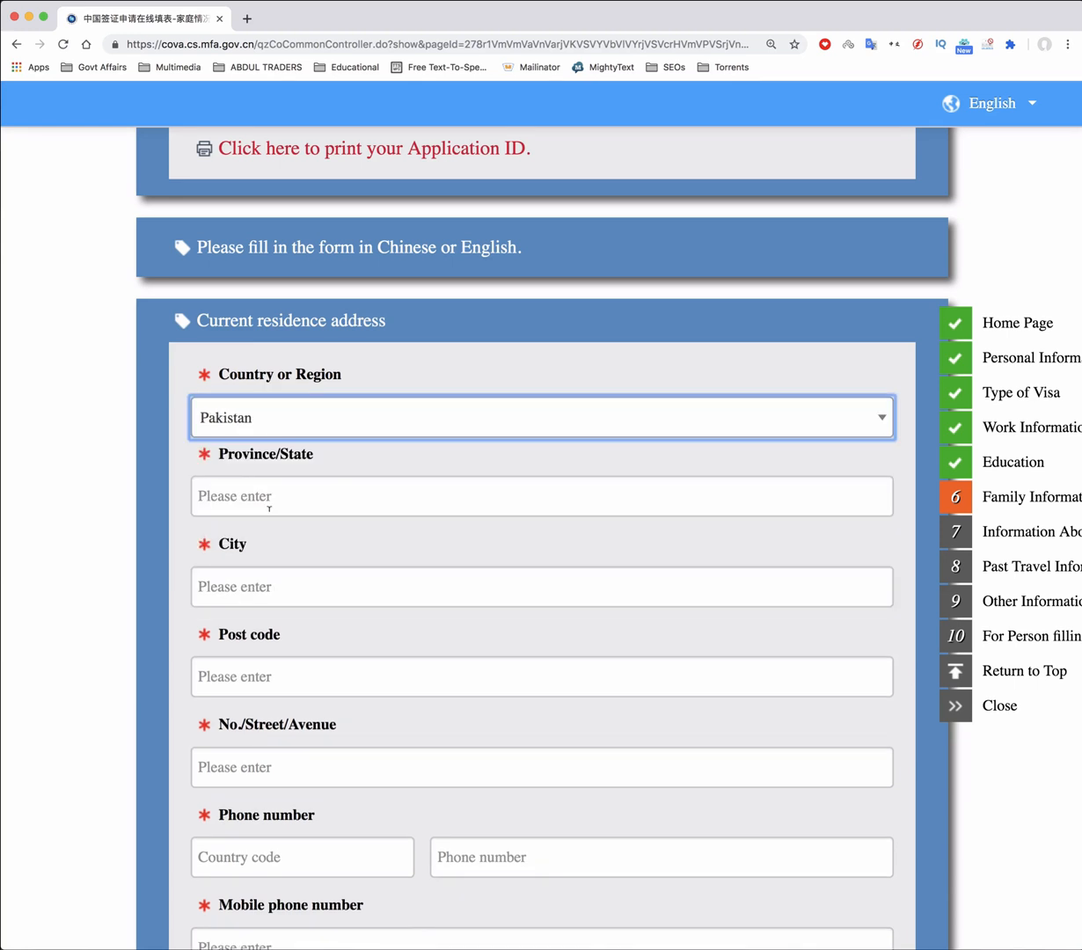
{"action": "left_click", "coordinate": [269, 498]}
{"action": "type", "text": "Punjab"}
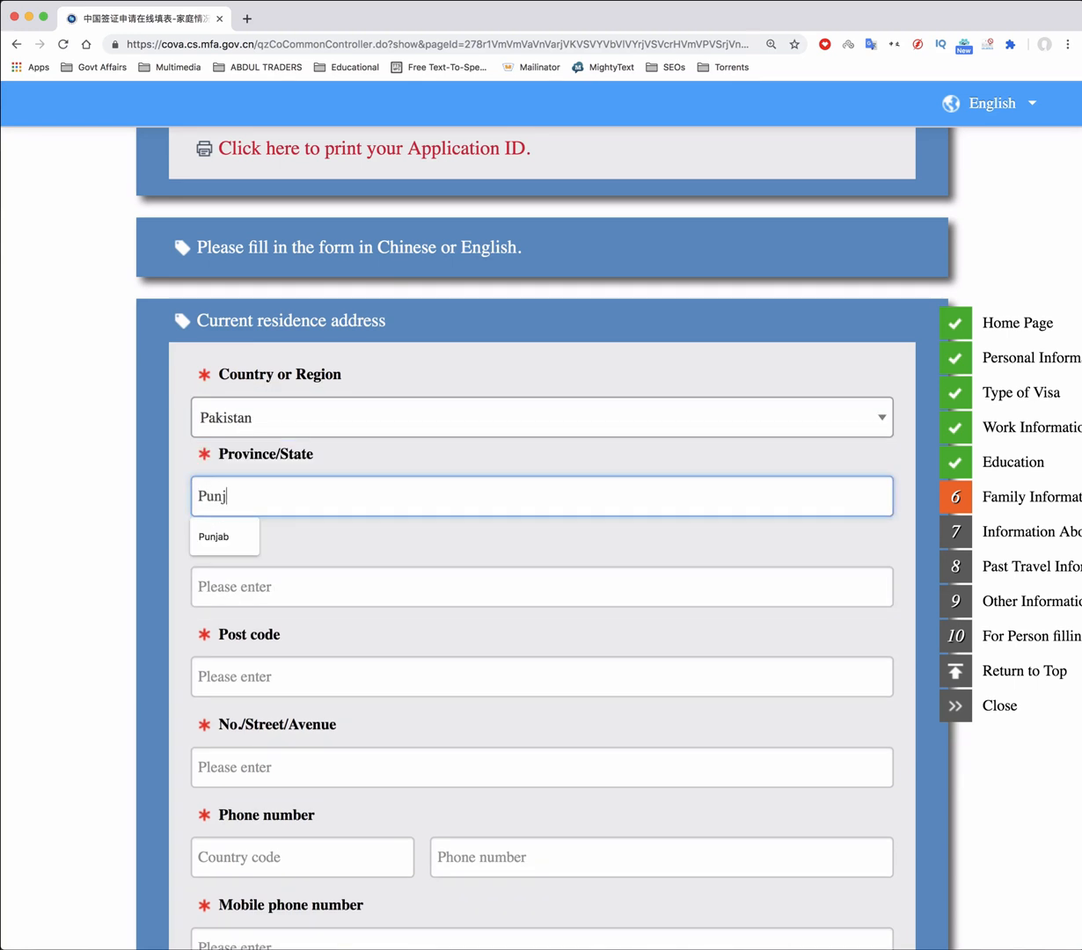
{"action": "left_click", "coordinate": [238, 540]}
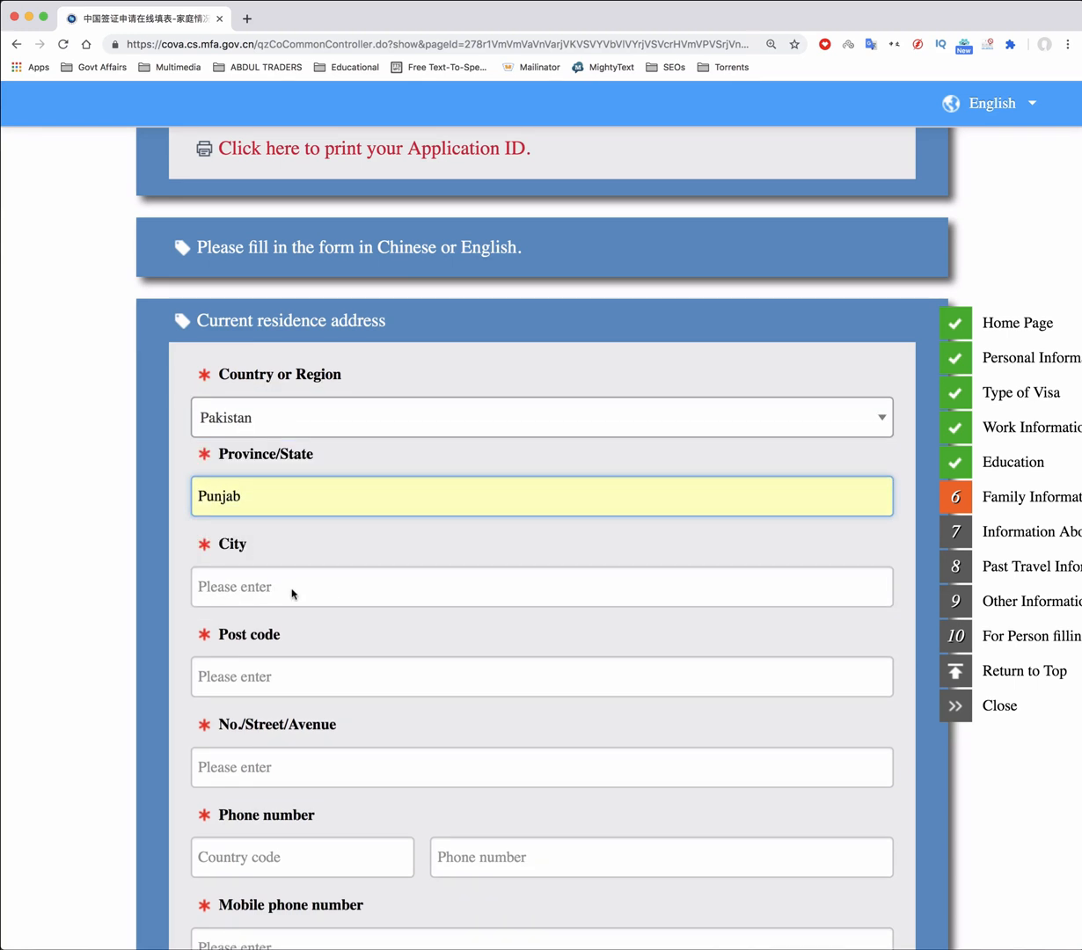
{"action": "left_click", "coordinate": [290, 586]}
{"action": "type", "text": "Lahore"}
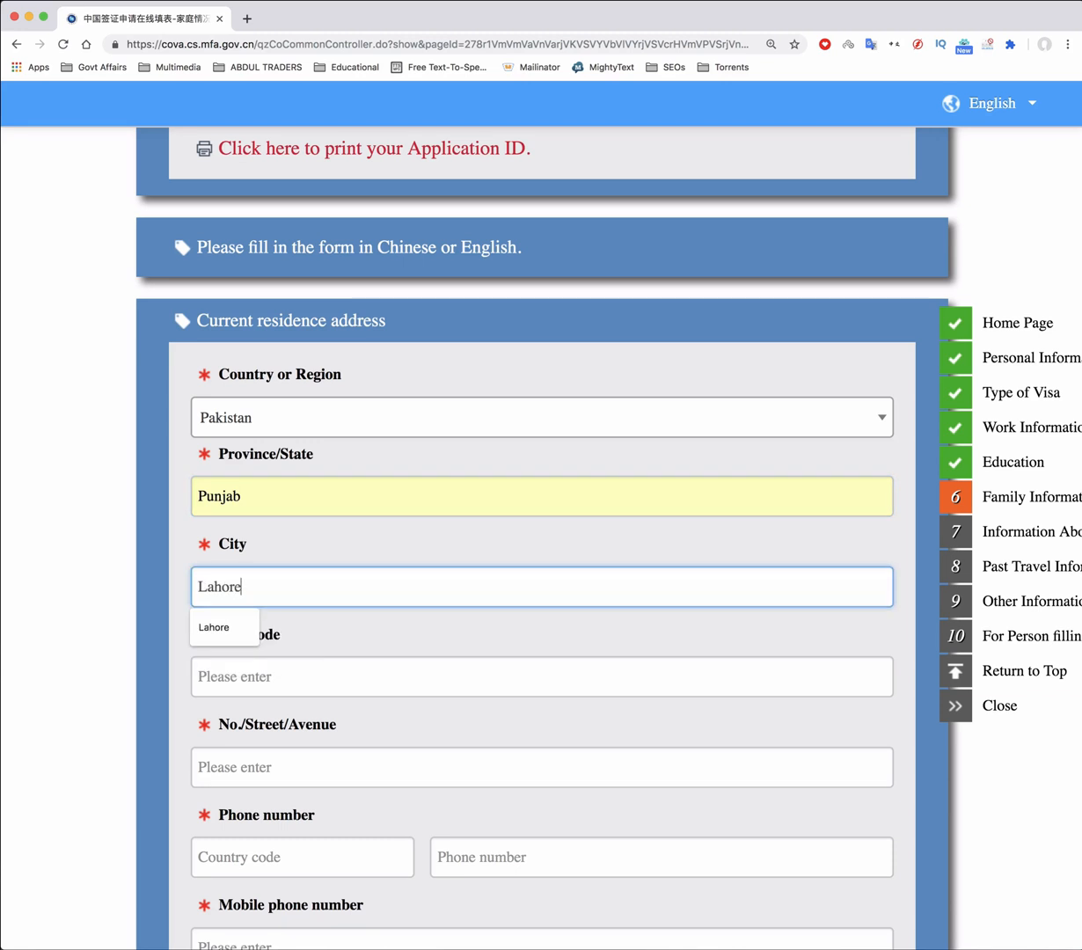
{"action": "left_click", "coordinate": [212, 628]}
Enter the post code and replace the autofilled street address with the correct one
{"action": "left_click", "coordinate": [247, 676]}
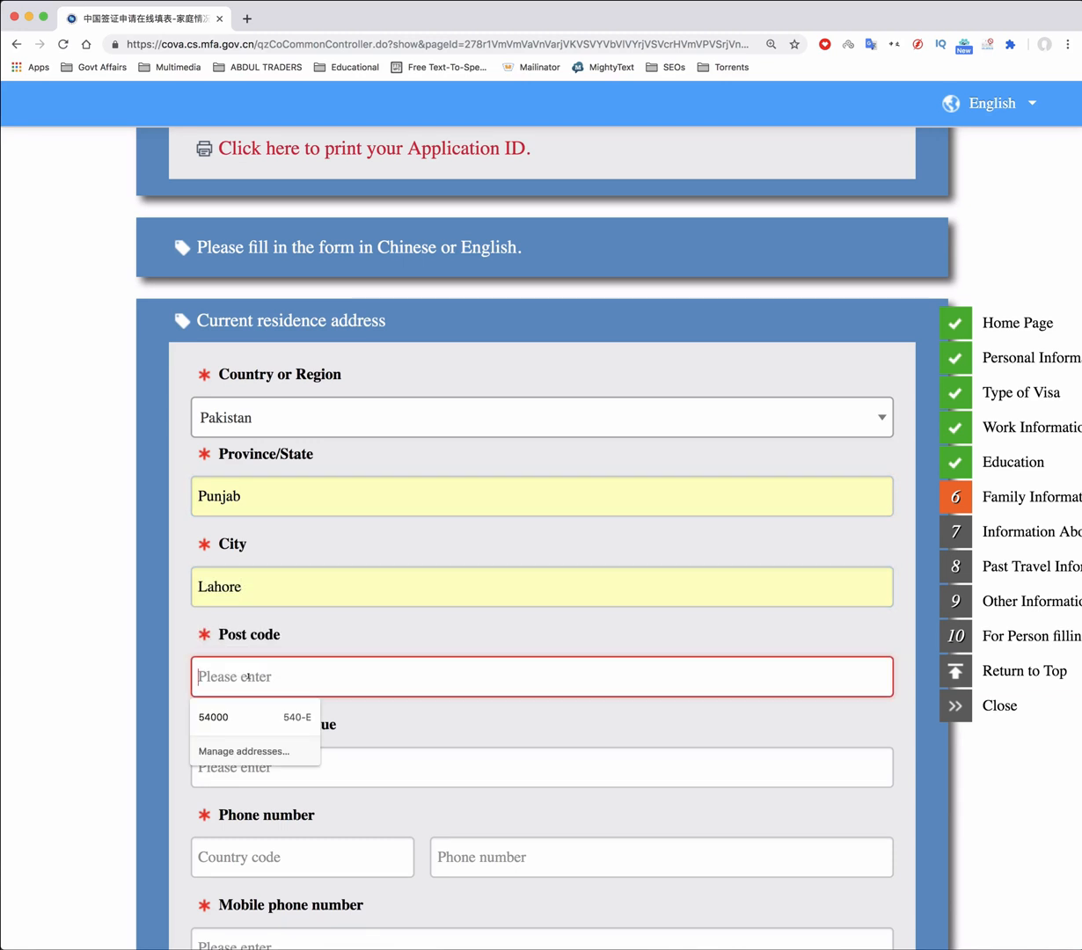
{"action": "type", "text": "54000"}
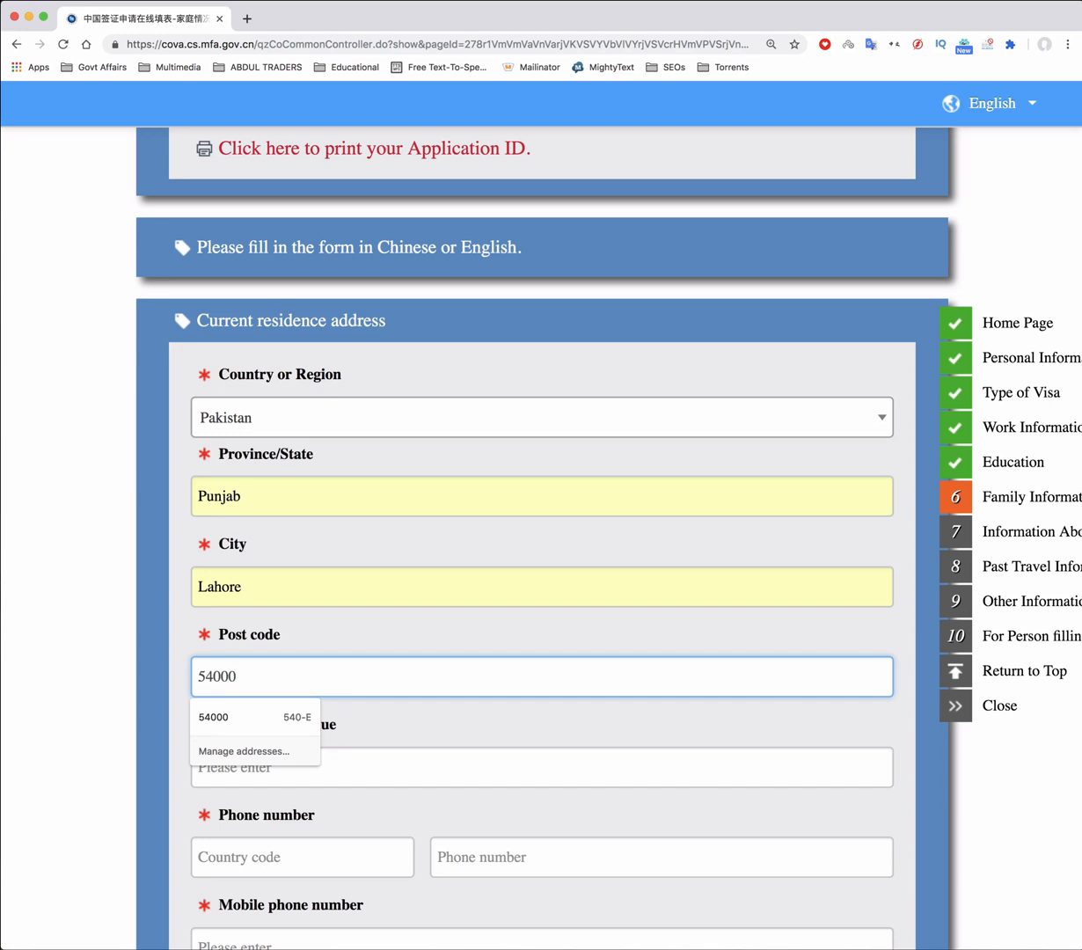
{"action": "left_click", "coordinate": [240, 714]}
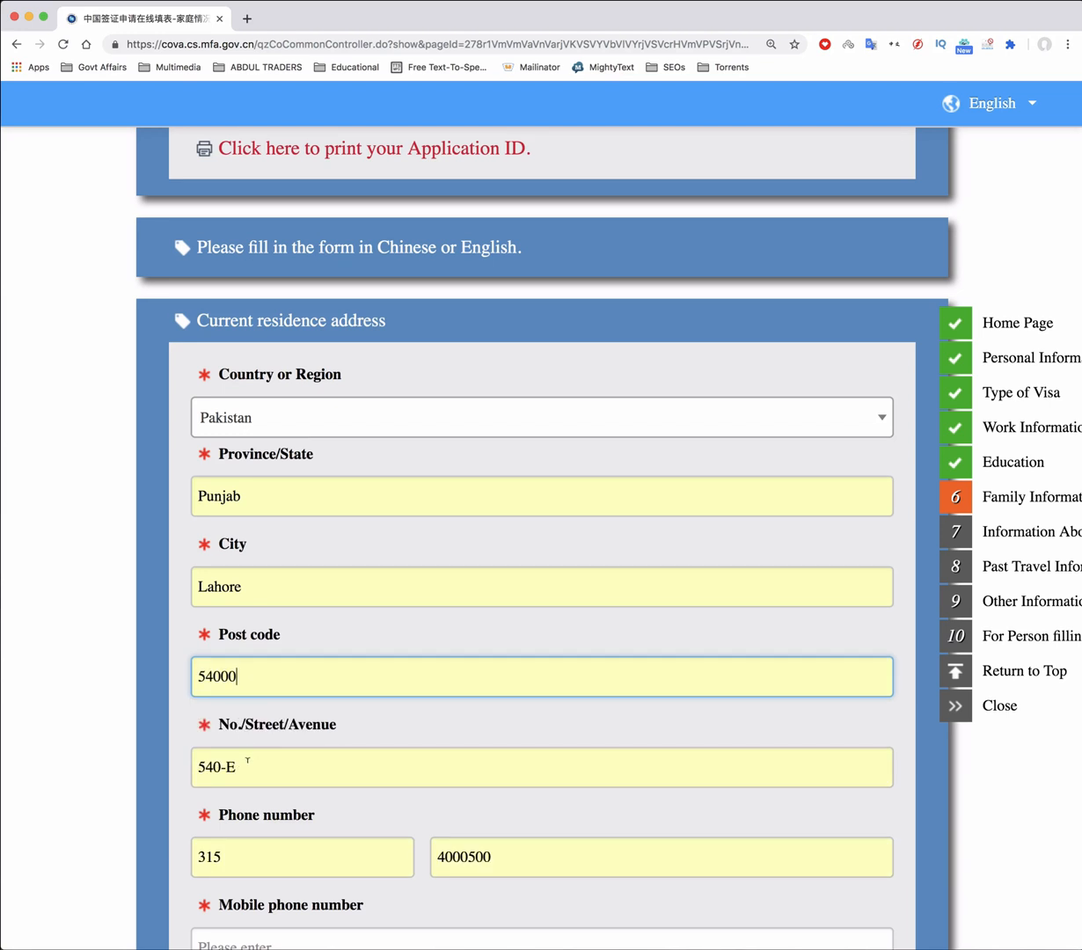
{"action": "triple_click", "coordinate": [314, 766]}
{"action": "key", "text": "BackSpace"}
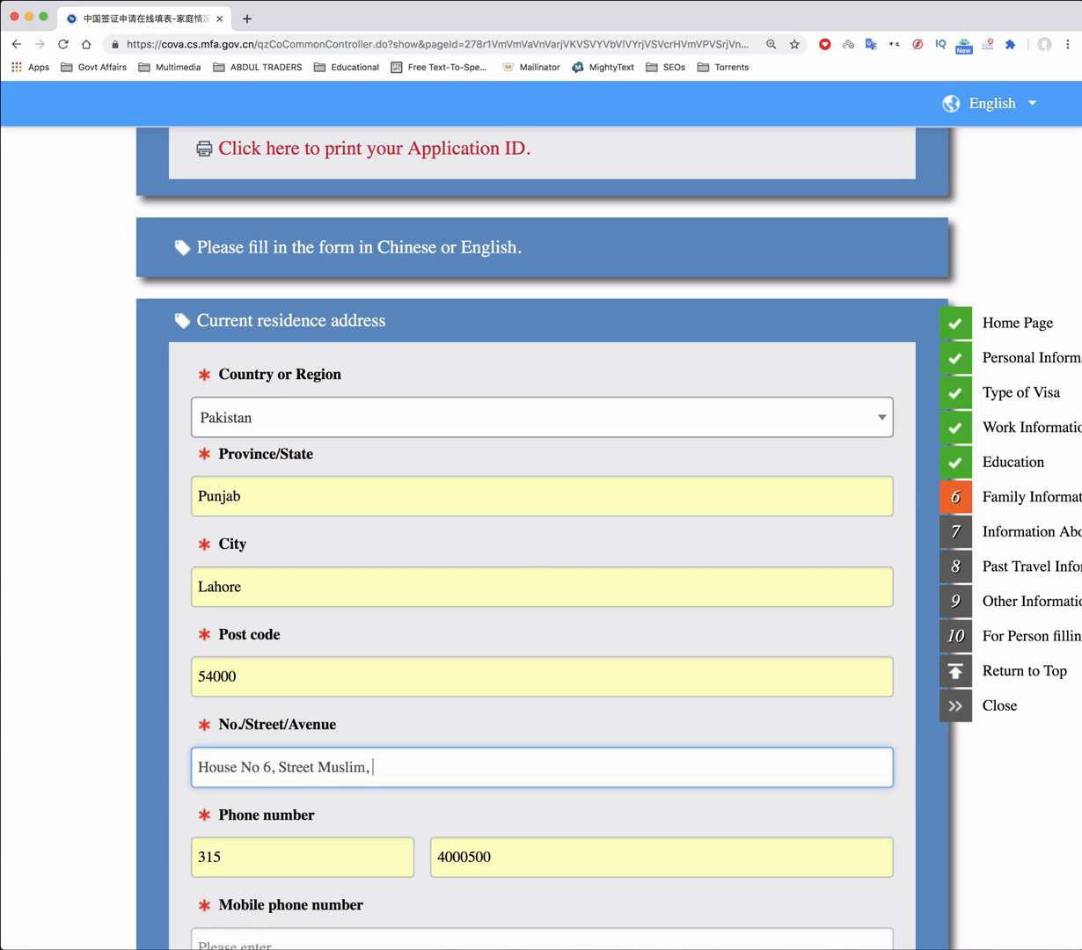
Fill in the residence phone, mobile number and e-mail fields
{"action": "scroll", "coordinate": [85, 697], "scroll_direction": "down", "scroll_amount": 3}
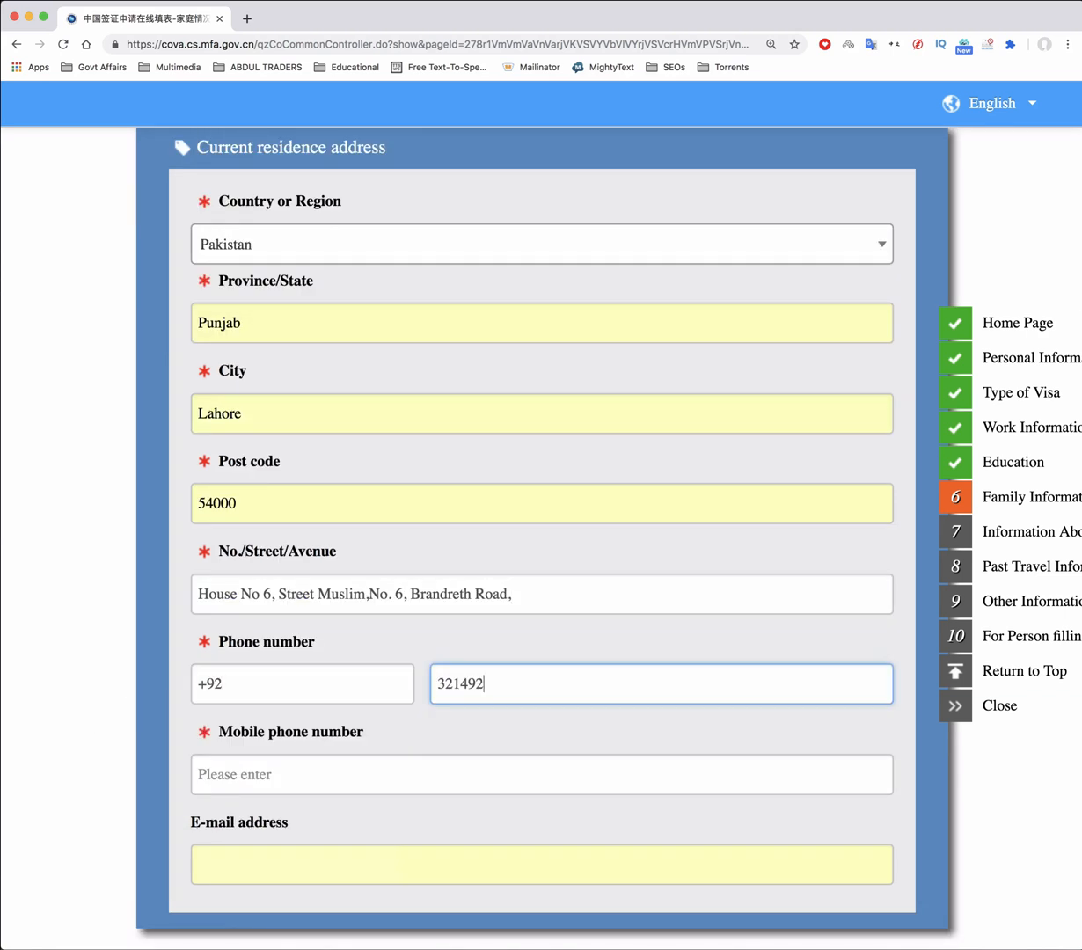
{"action": "type", "text": "8200"}
{"action": "key", "text": "Tab"}
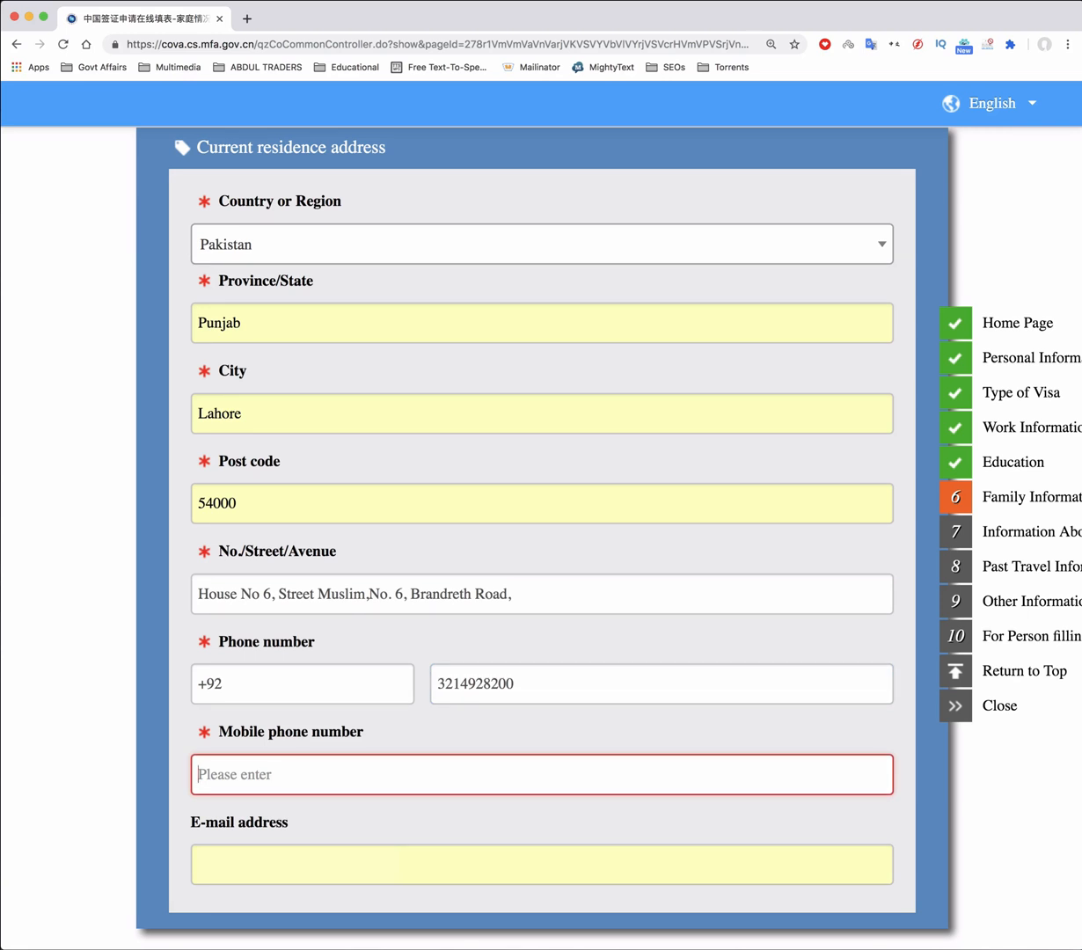
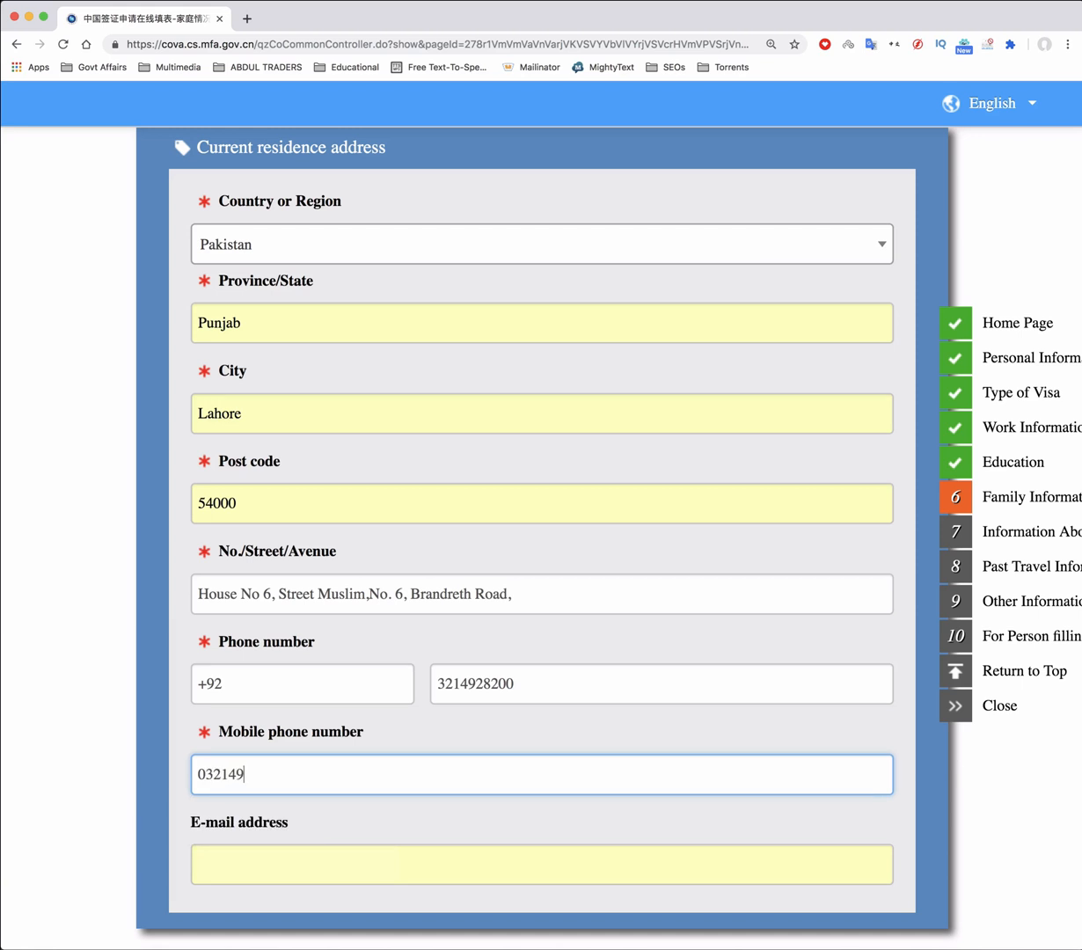
{"action": "scroll", "coordinate": [263, 659], "scroll_direction": "down", "scroll_amount": 2}
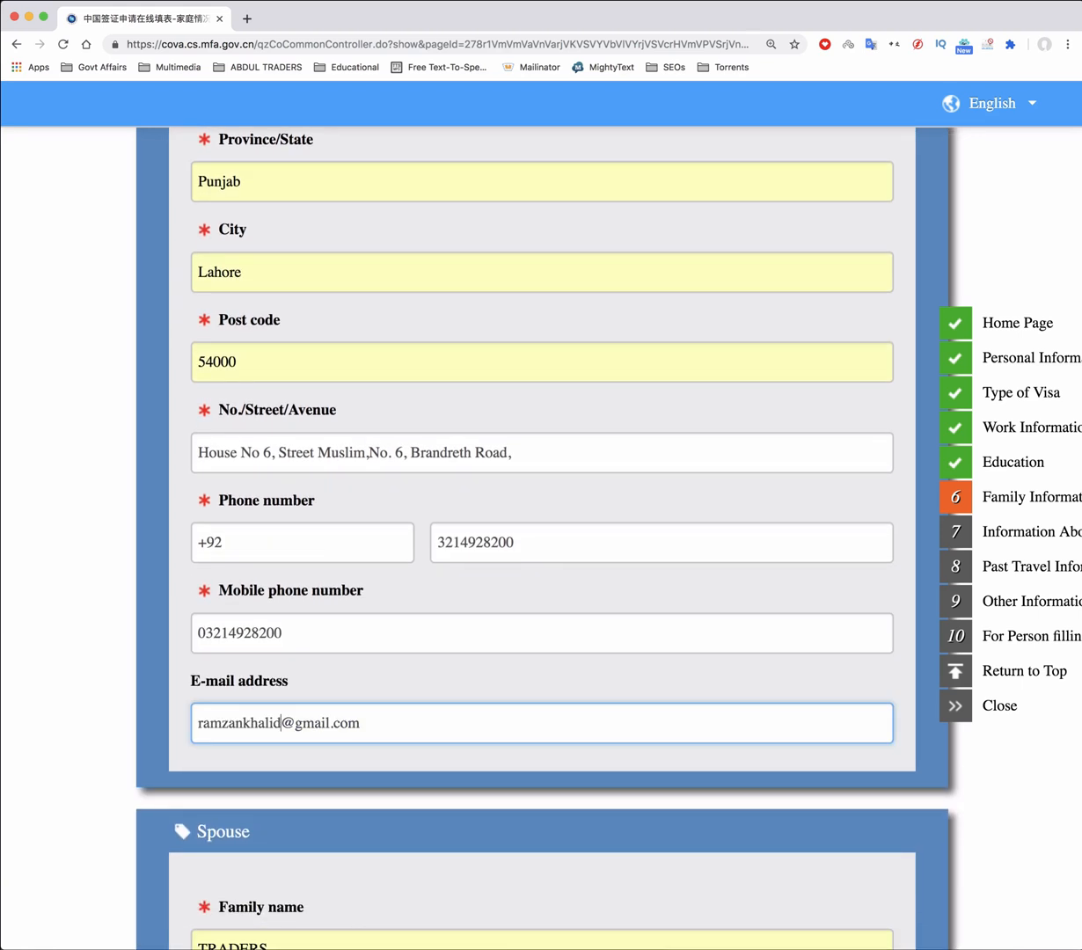
{"action": "type", "text": "909"}
Replace the spouse's old family name with the corrected surname
{"action": "scroll", "coordinate": [174, 850], "scroll_direction": "down", "scroll_amount": 3}
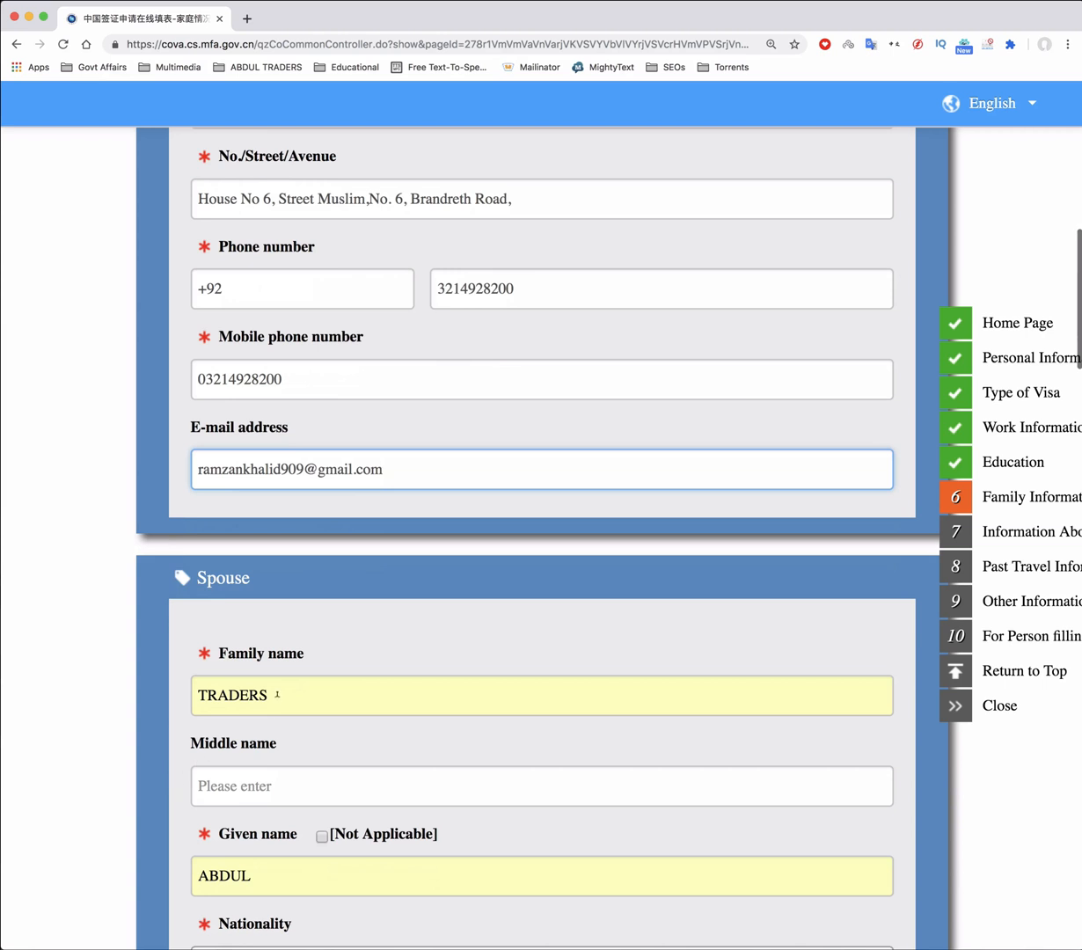
{"action": "double_click", "coordinate": [277, 695]}
{"action": "key", "text": "BackSpace"}
{"action": "type", "text": "M"}
{"action": "double_click", "coordinate": [242, 694]}
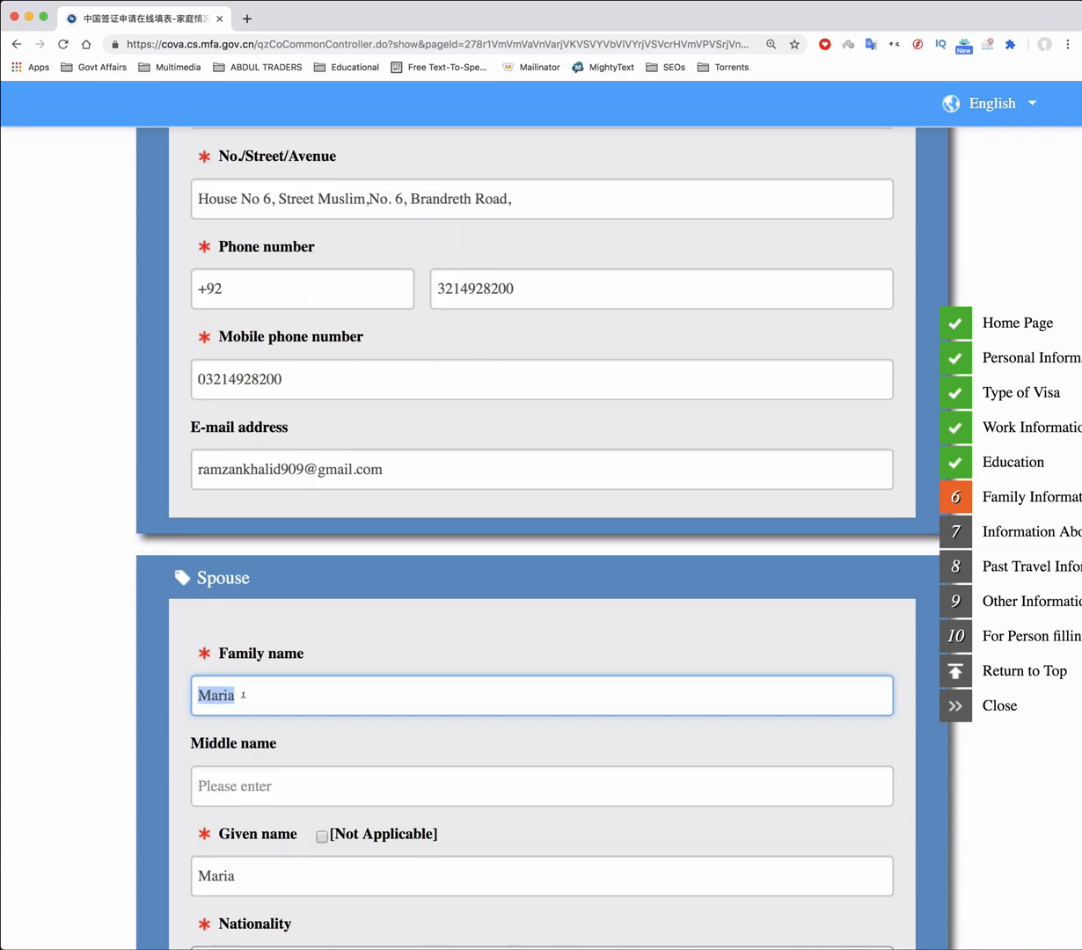
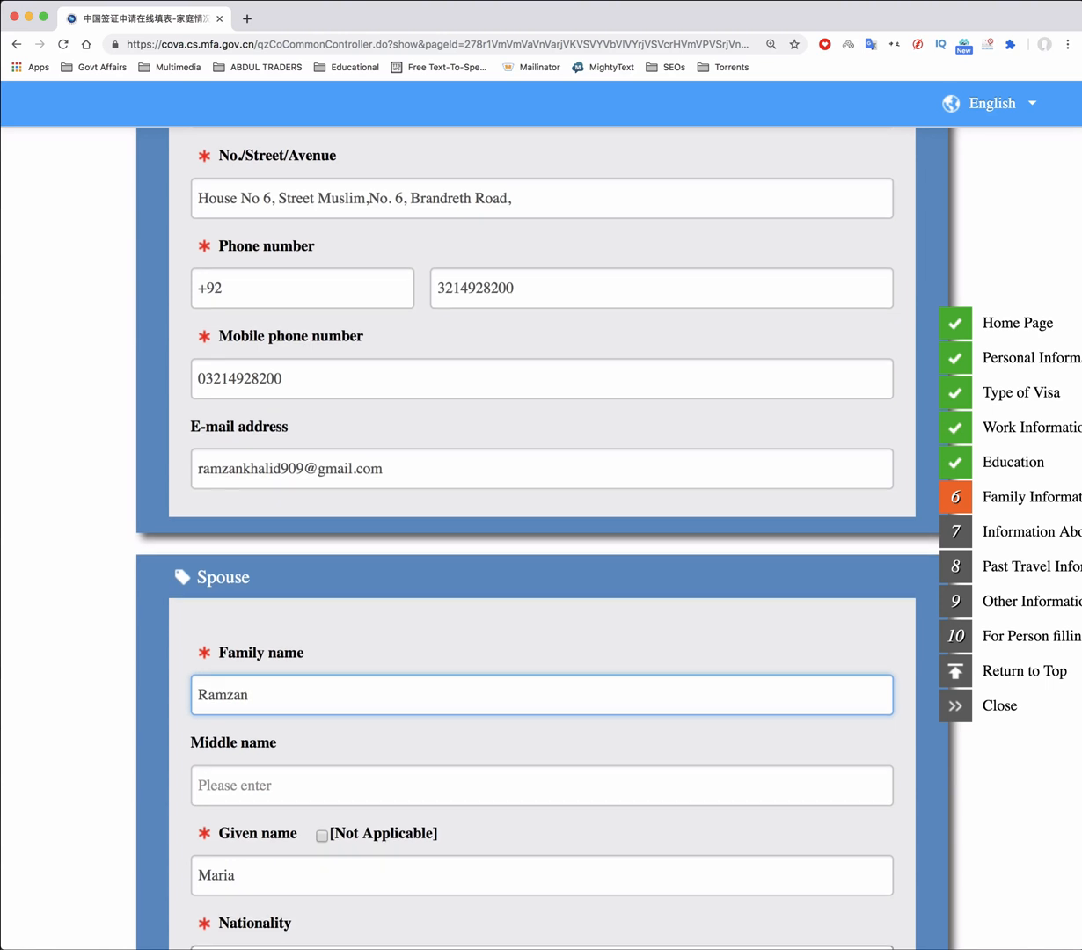
{"action": "scroll", "coordinate": [541, 518], "scroll_direction": "down", "scroll_amount": 5}
{"action": "scroll", "coordinate": [541, 519], "scroll_direction": "down", "scroll_amount": 4}
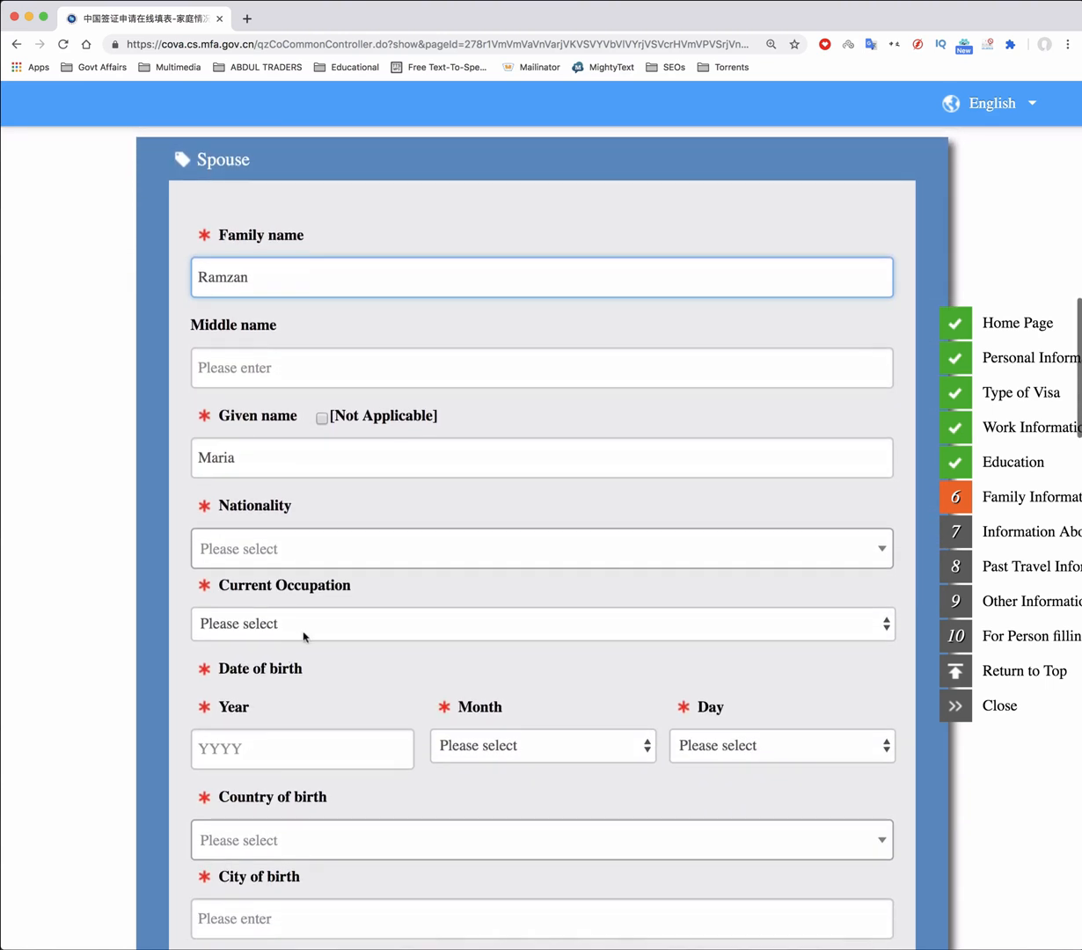
Set the spouse's nationality to Pakistan and occupation to Other, specified as House Wife
{"action": "left_click", "coordinate": [258, 547]}
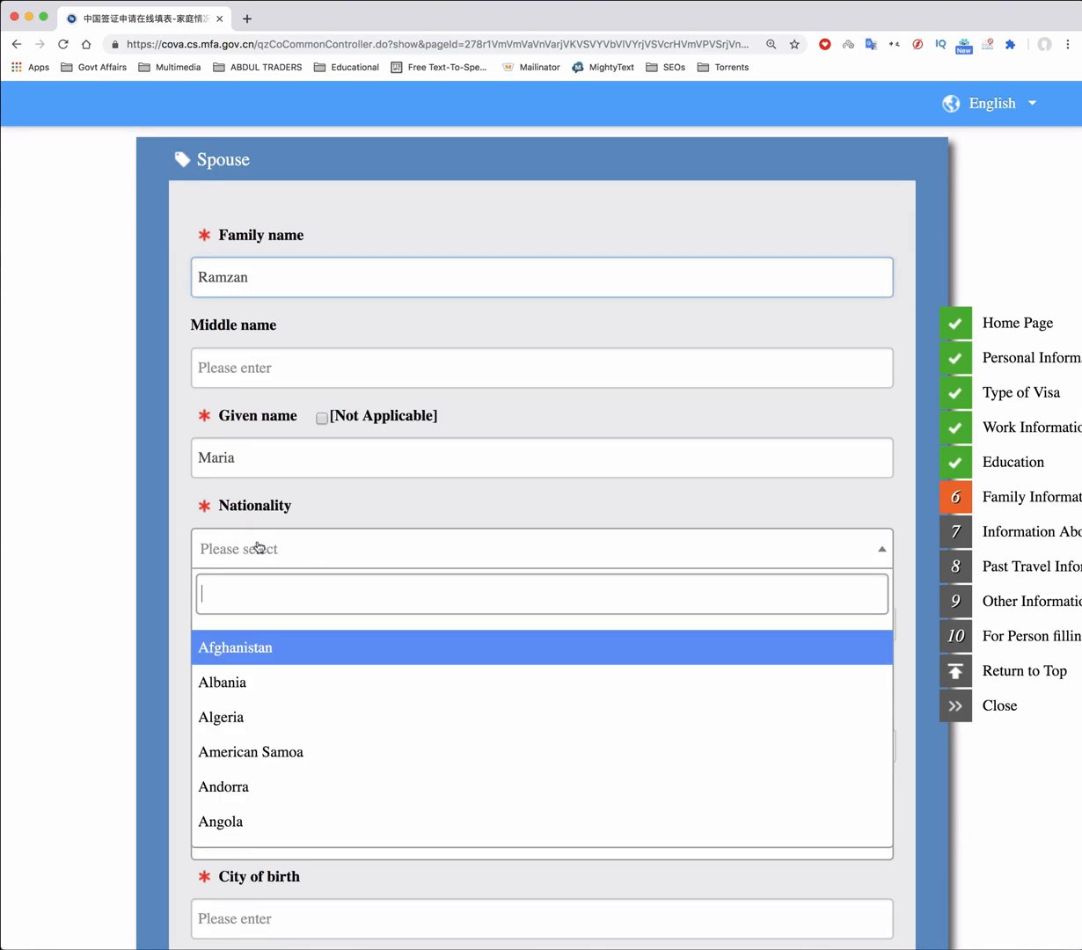
{"action": "type", "text": "pak"}
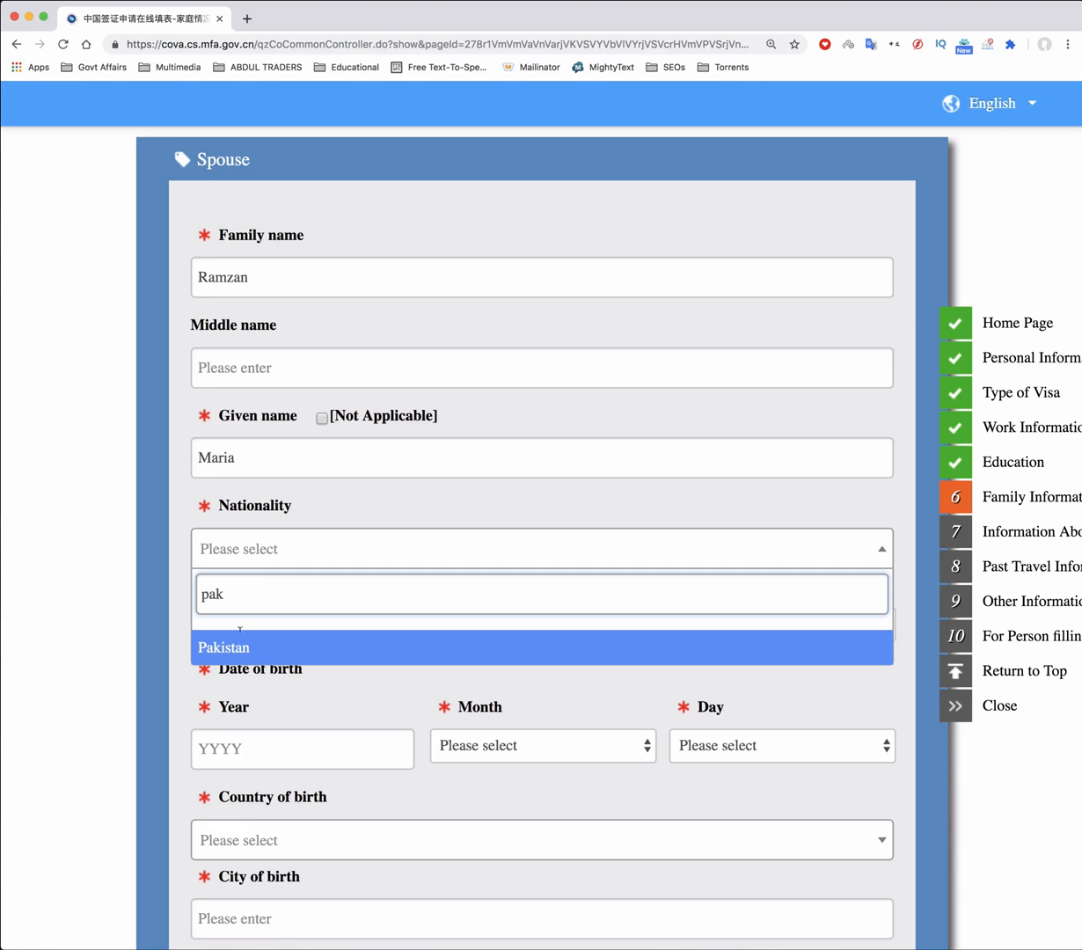
{"action": "left_click", "coordinate": [235, 651]}
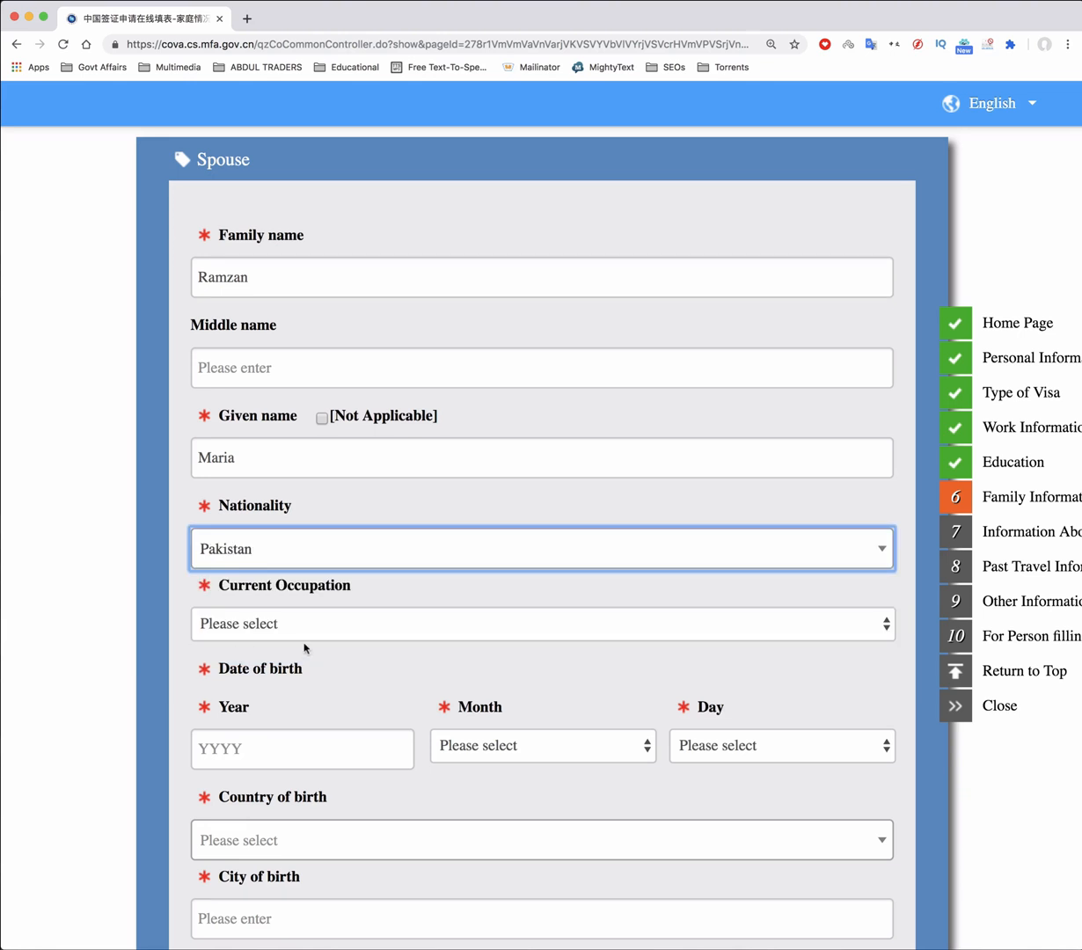
{"action": "left_click", "coordinate": [254, 626]}
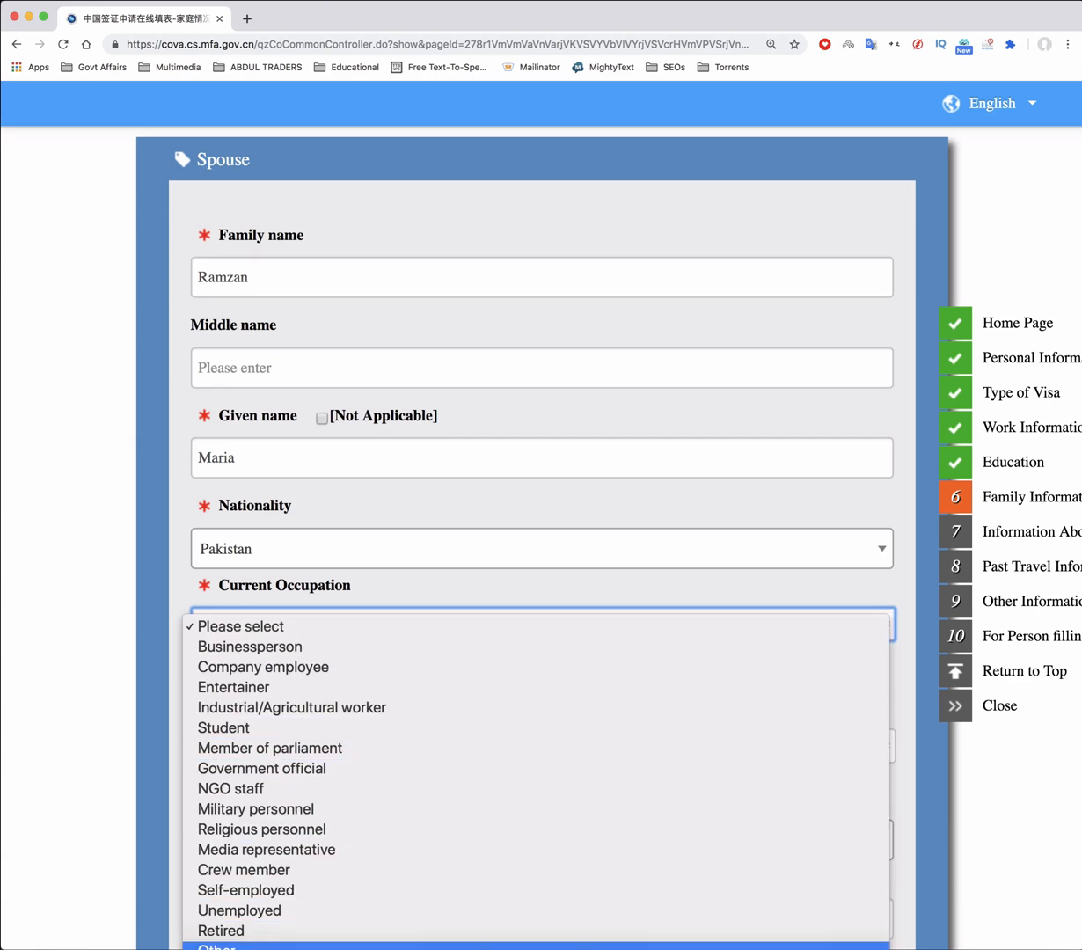
{"action": "left_click", "coordinate": [216, 945]}
{"action": "type", "text": "House"}
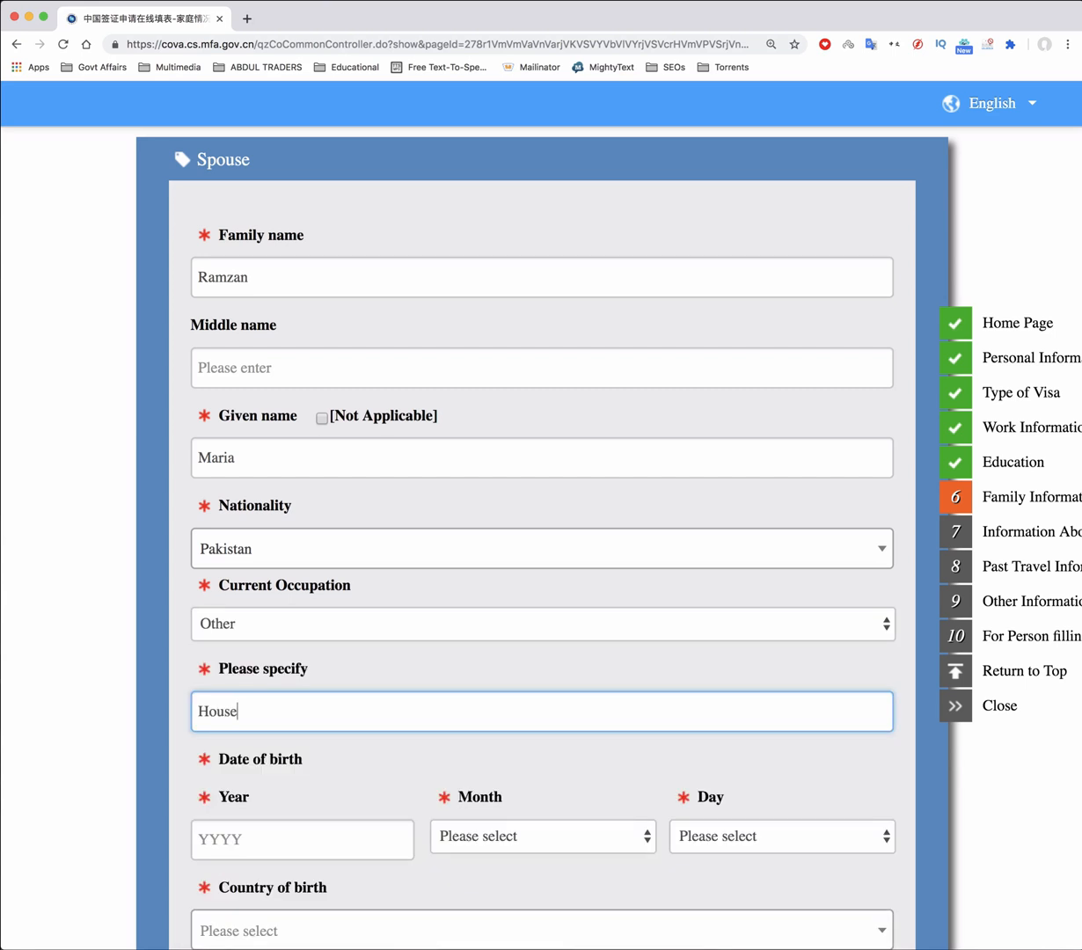
{"action": "type", "text": " Wife"}
Set the spouse's birth date to 1989/3/31
{"action": "scroll", "coordinate": [273, 691], "scroll_direction": "down", "scroll_amount": 3}
{"action": "left_click", "coordinate": [272, 690]}
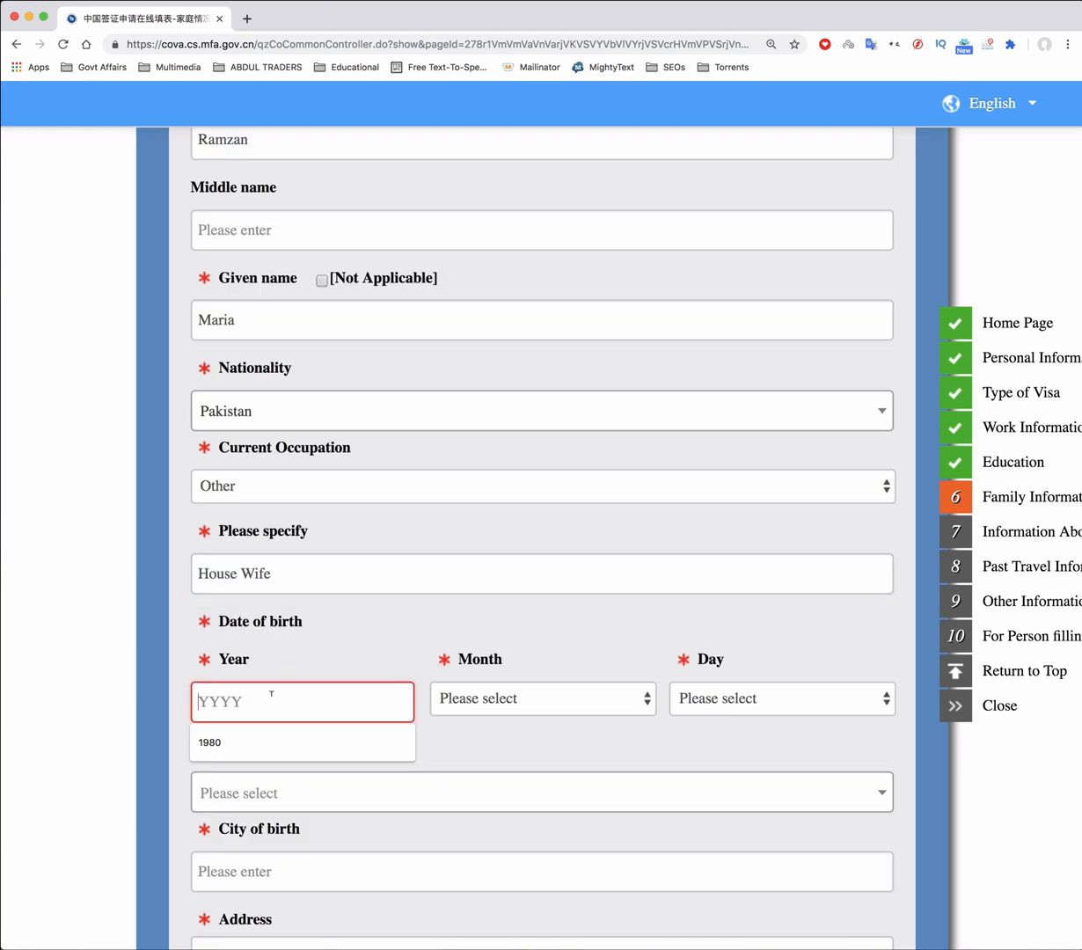
{"action": "type", "text": "198"}
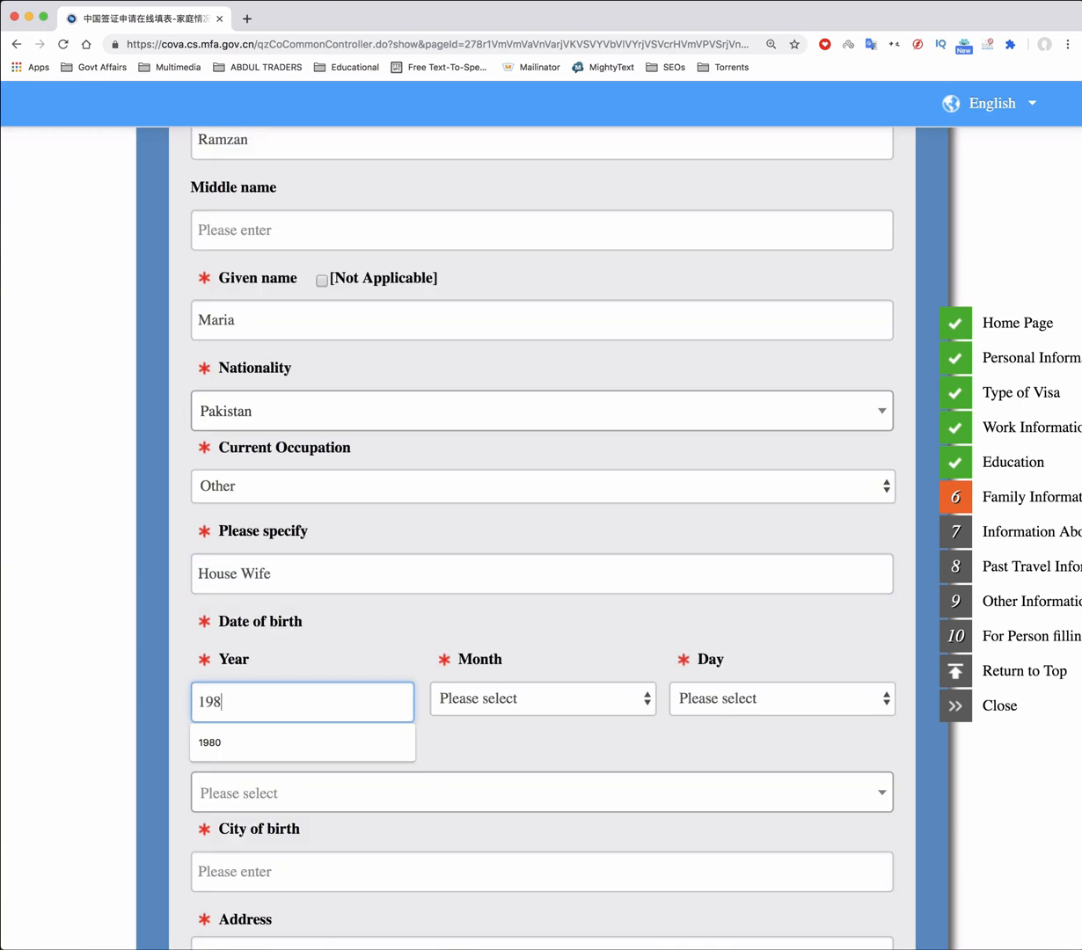
{"action": "type", "text": "9"}
{"action": "left_click", "coordinate": [475, 686]}
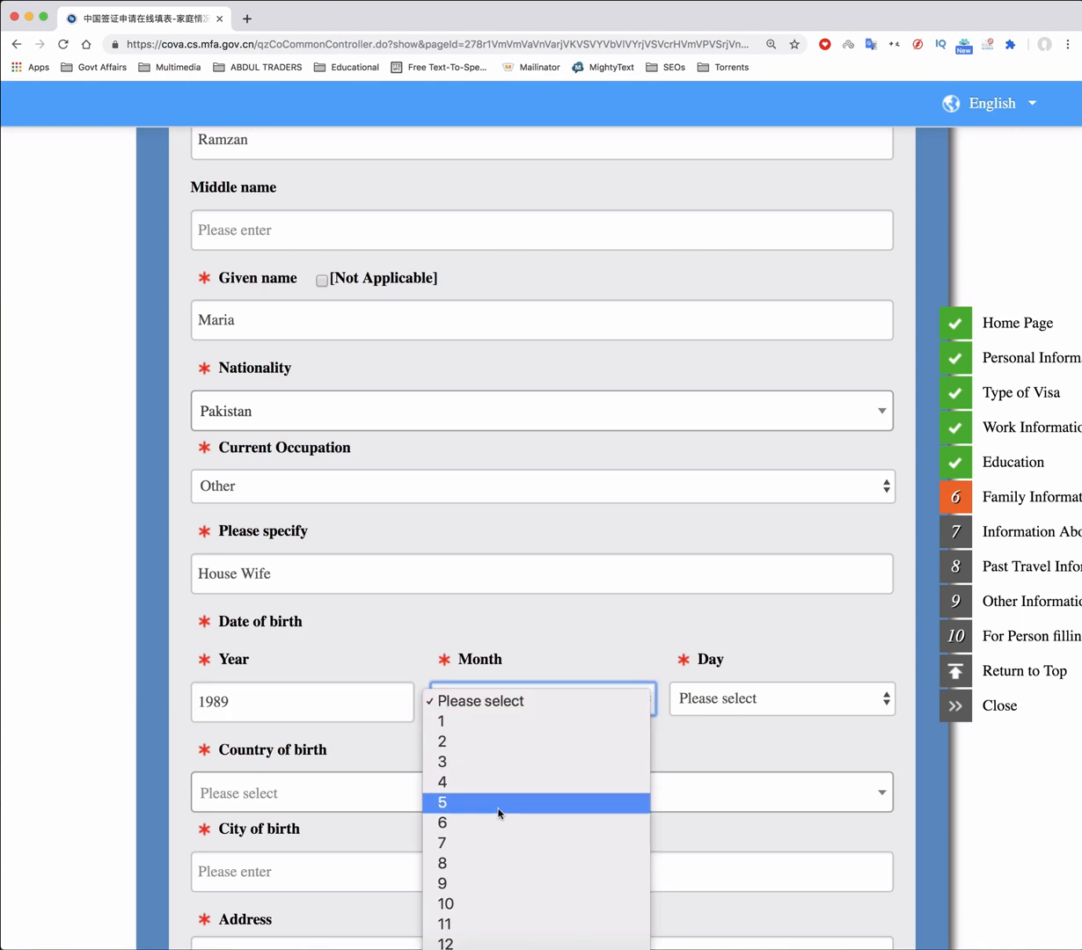
{"action": "left_click", "coordinate": [499, 762]}
{"action": "left_click", "coordinate": [741, 701]}
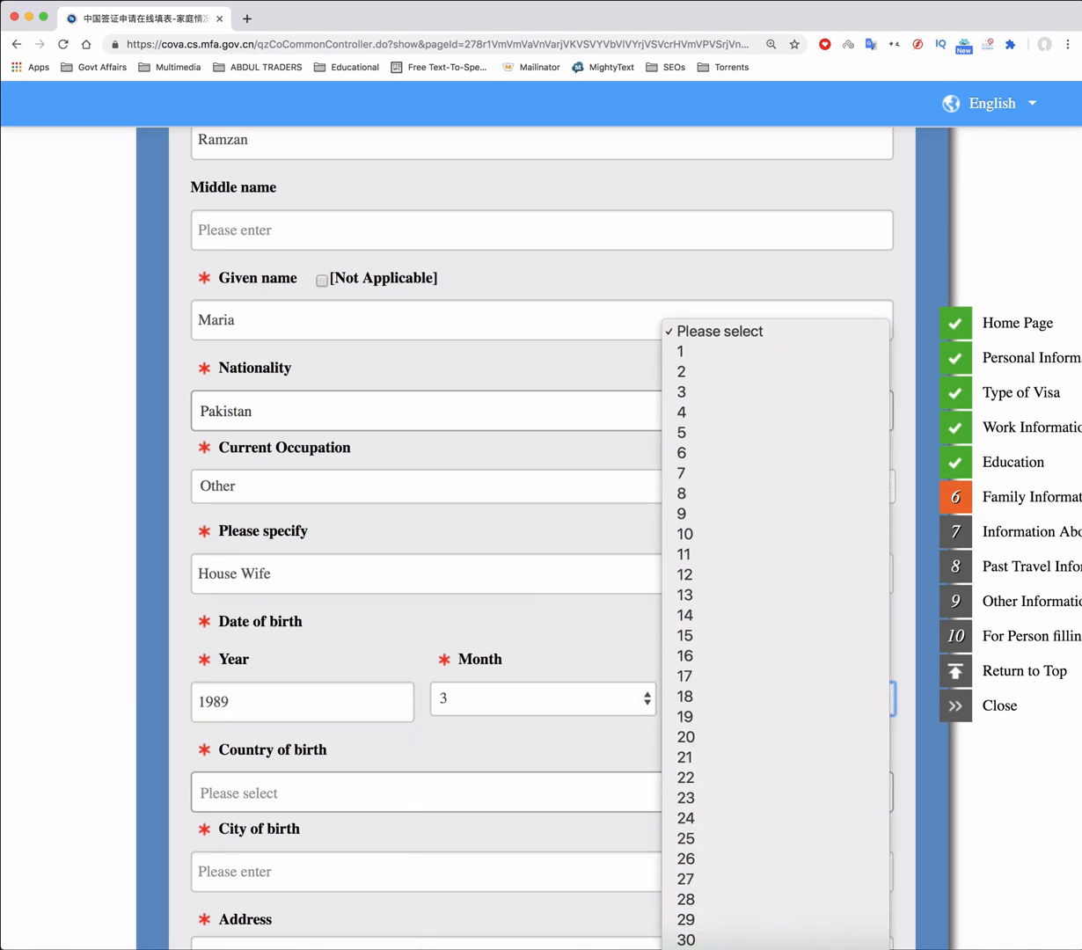
{"action": "left_click", "coordinate": [686, 939]}
Set the birthplace to Lahore, Pakistan and type the spouse's full address
{"action": "left_click", "coordinate": [247, 792]}
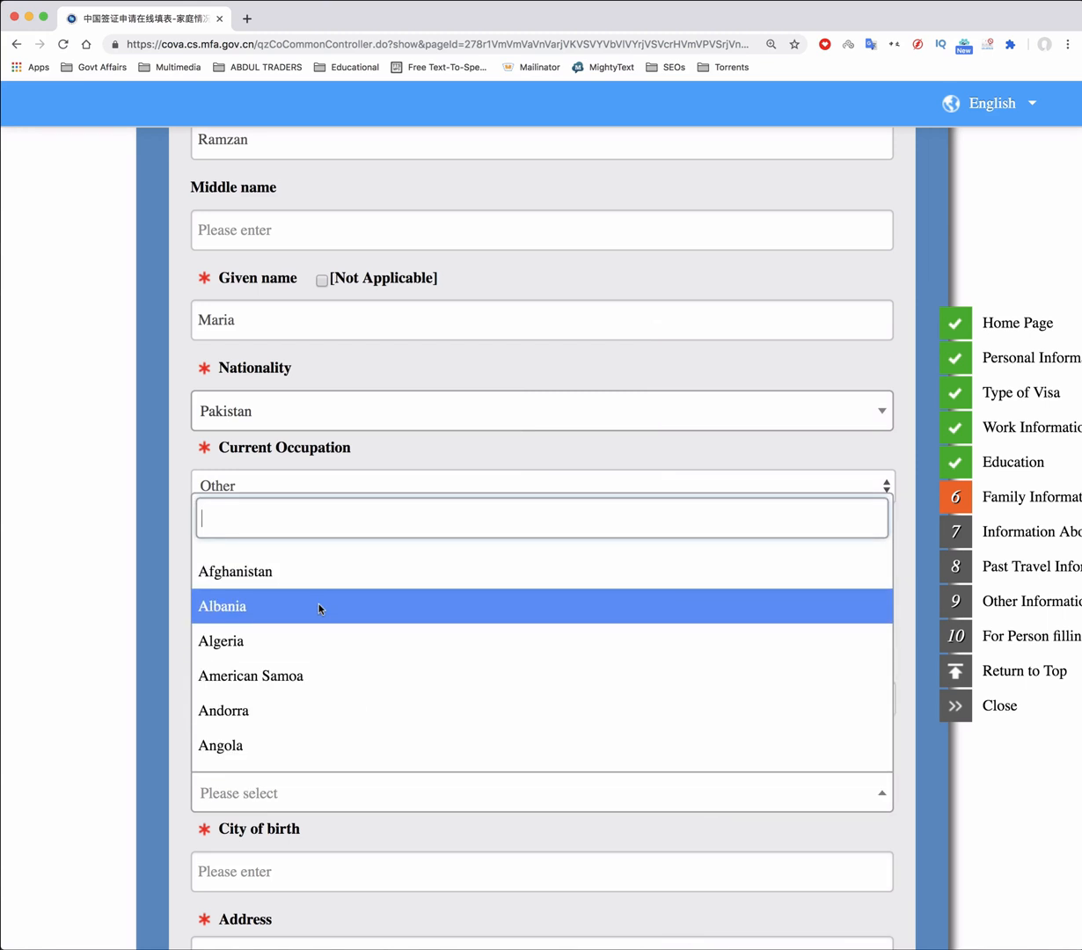
{"action": "type", "text": "pakistan"}
{"action": "left_click", "coordinate": [249, 755]}
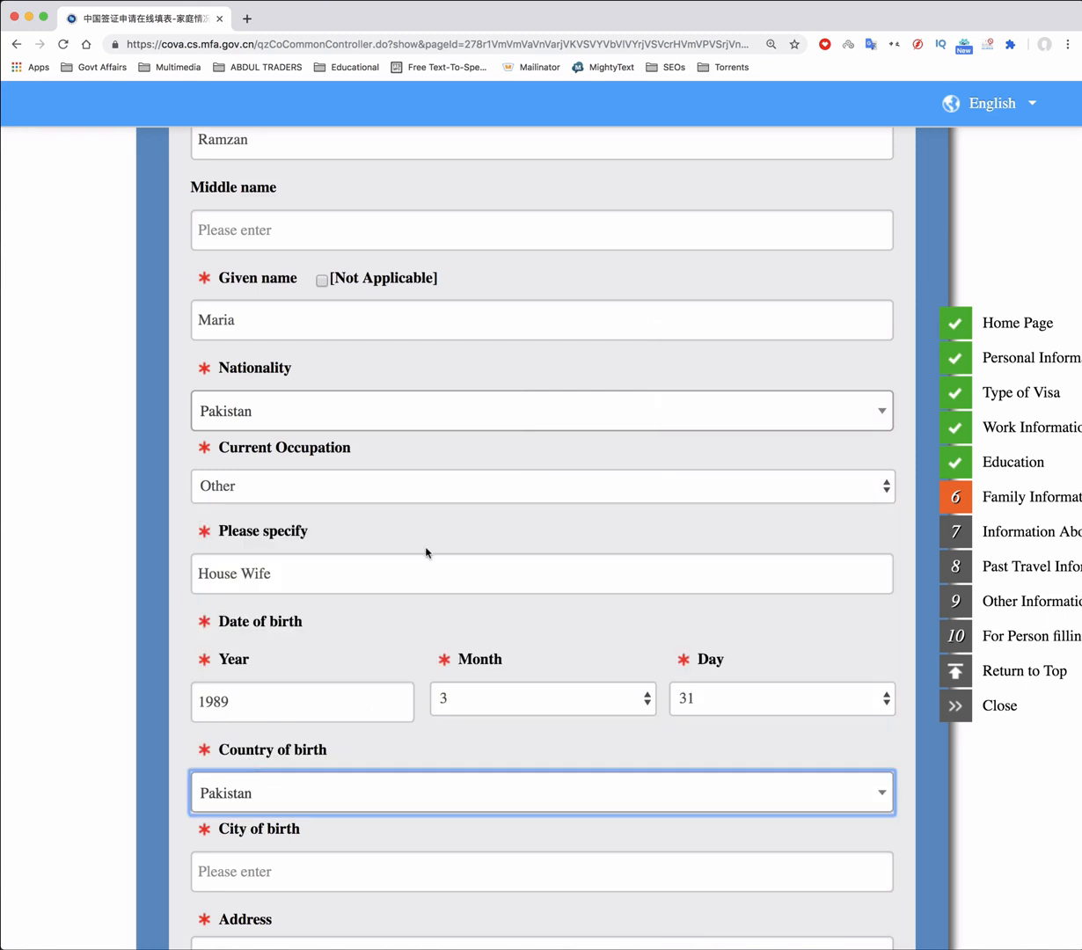
{"action": "scroll", "coordinate": [425, 552], "scroll_direction": "down", "scroll_amount": 3}
{"action": "left_click", "coordinate": [301, 637]}
{"action": "type", "text": "La"}
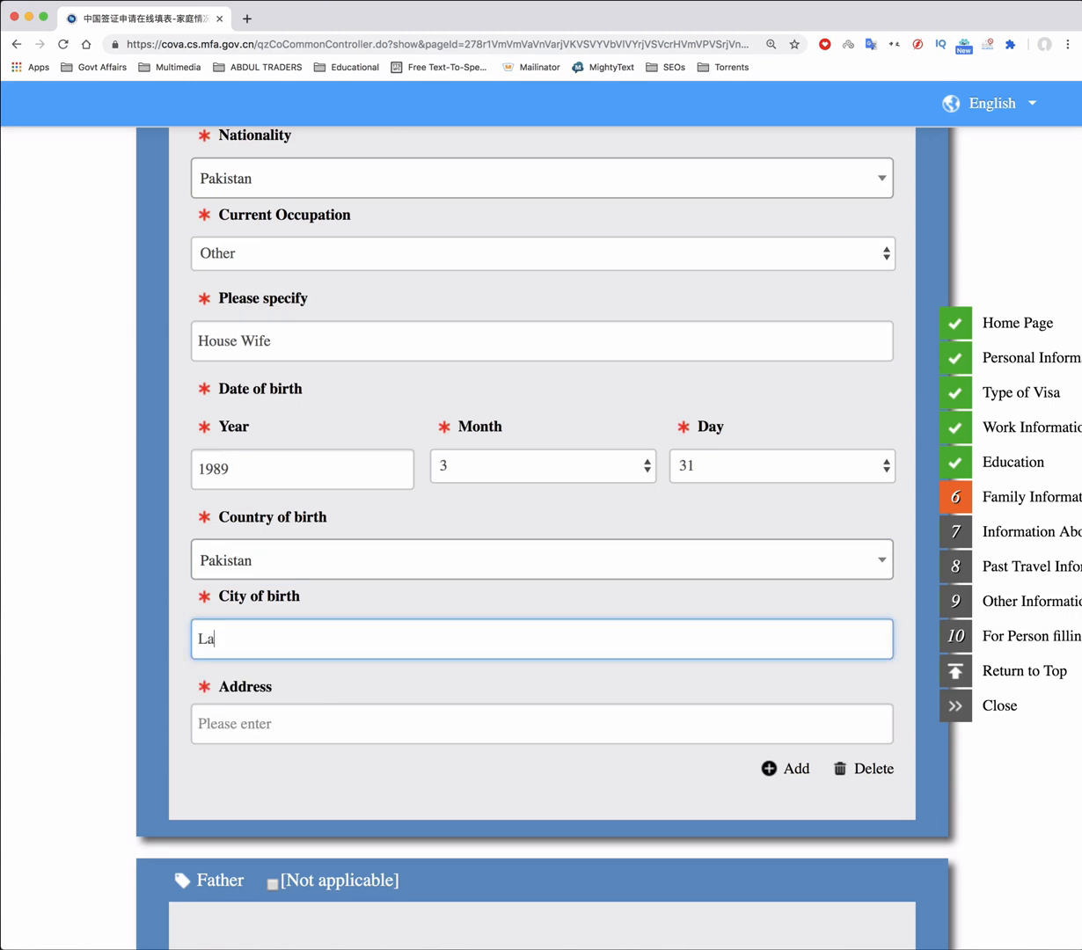
{"action": "type", "text": "hore"}
{"action": "left_click", "coordinate": [278, 728]}
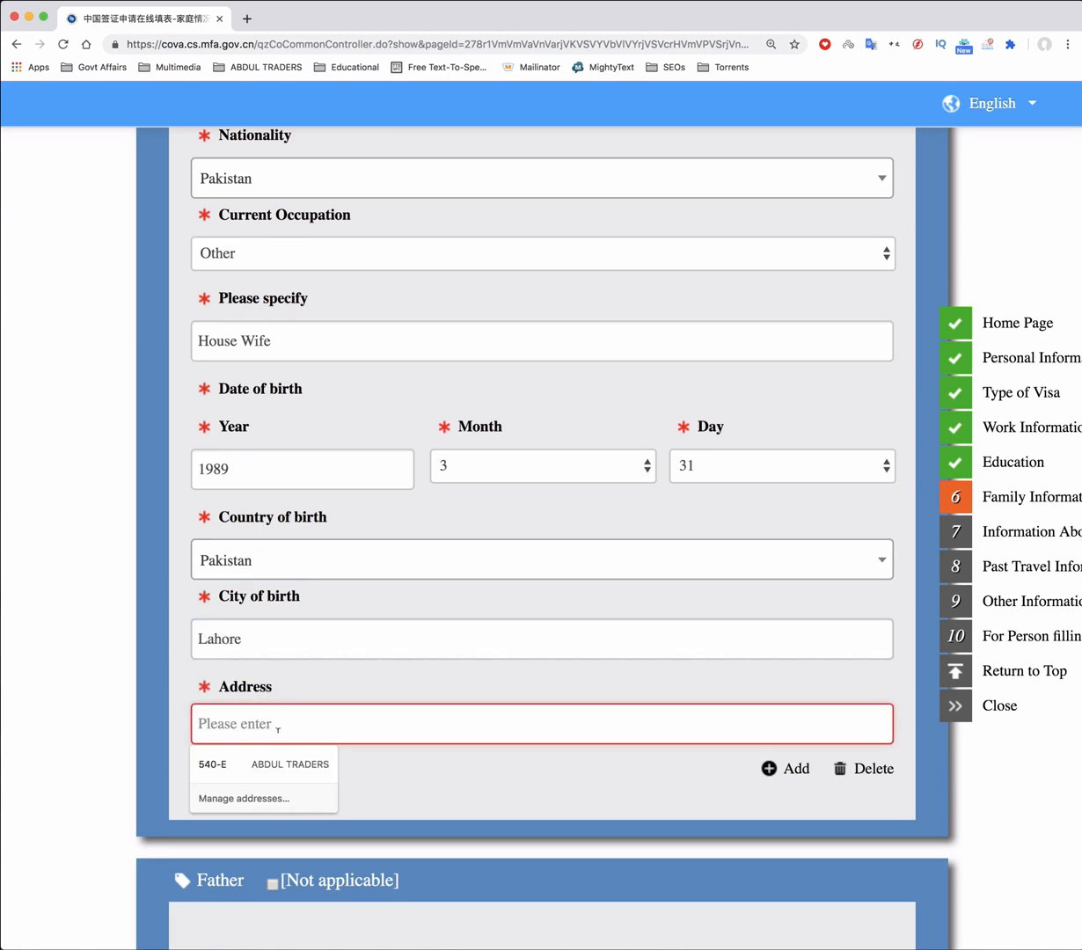
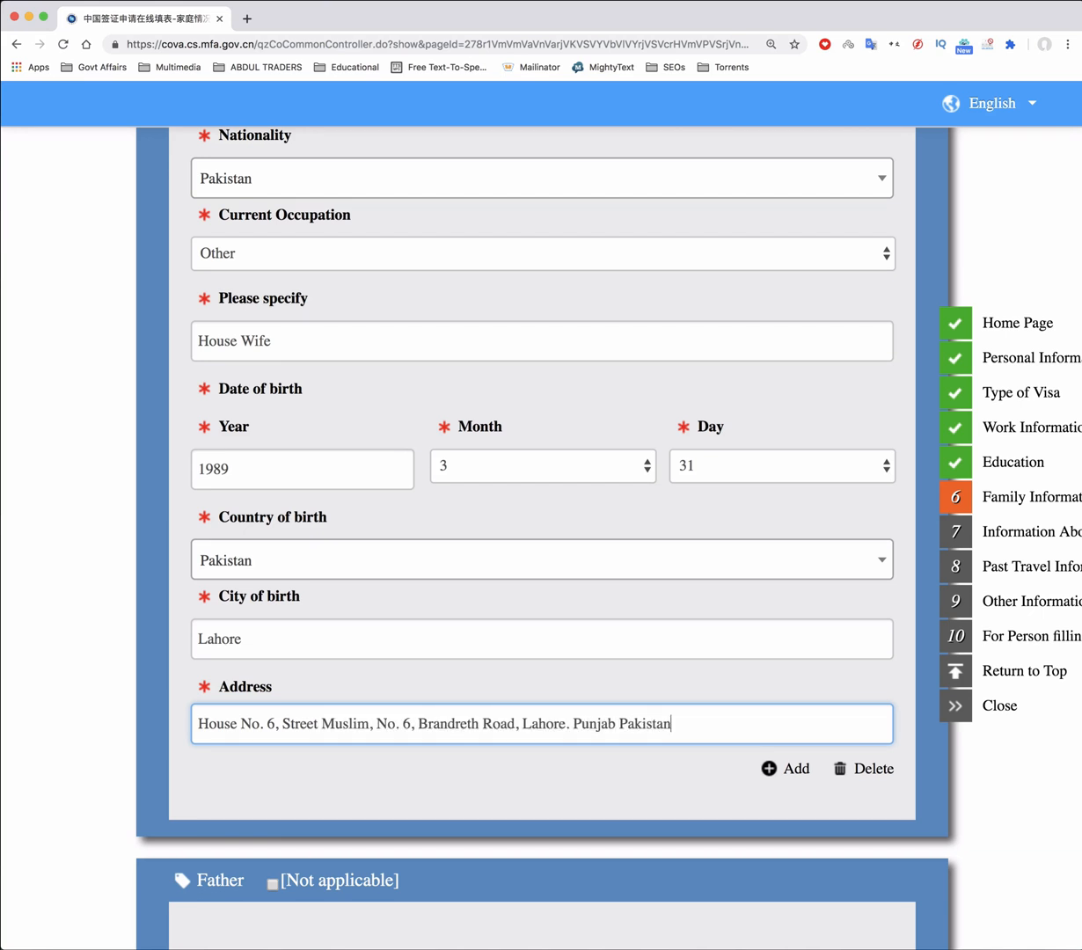
Enter the father's family name and given name
{"action": "scroll", "coordinate": [746, 591], "scroll_direction": "down", "scroll_amount": 5}
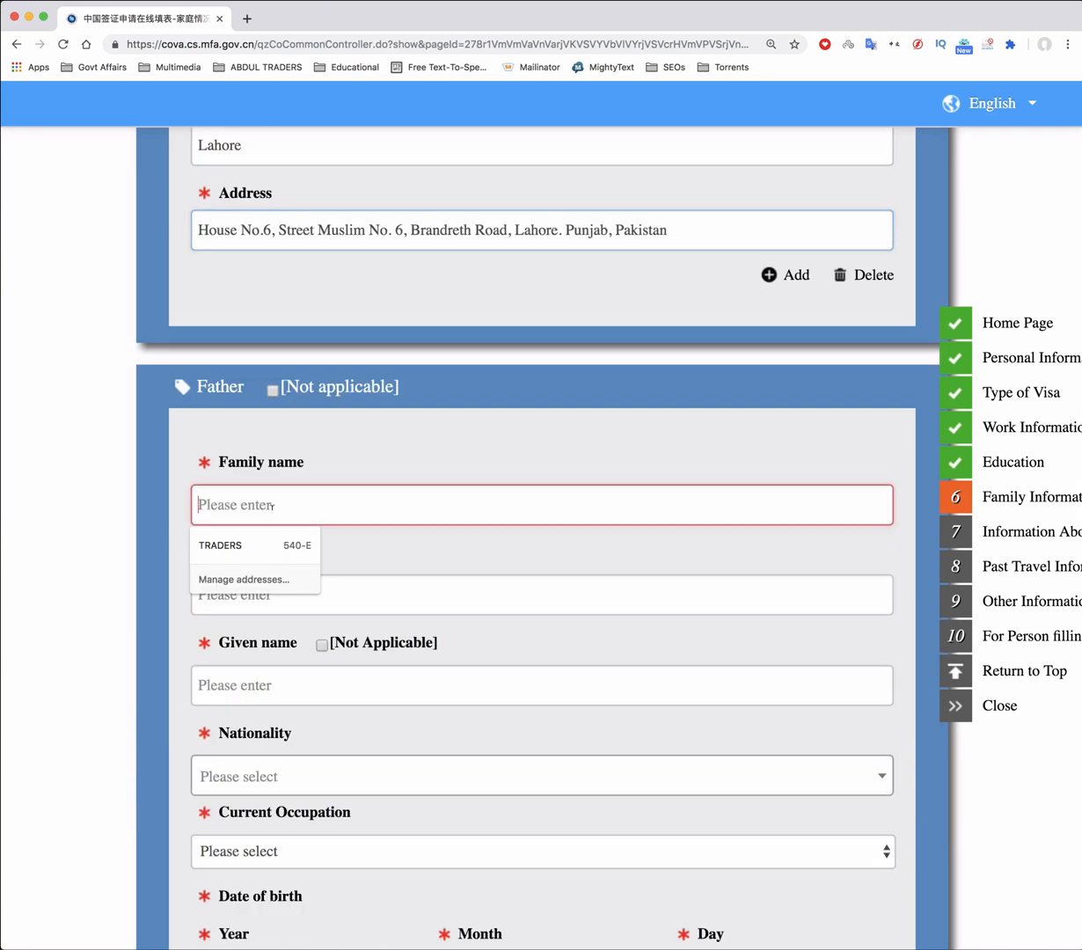
{"action": "key", "text": "Tab"}
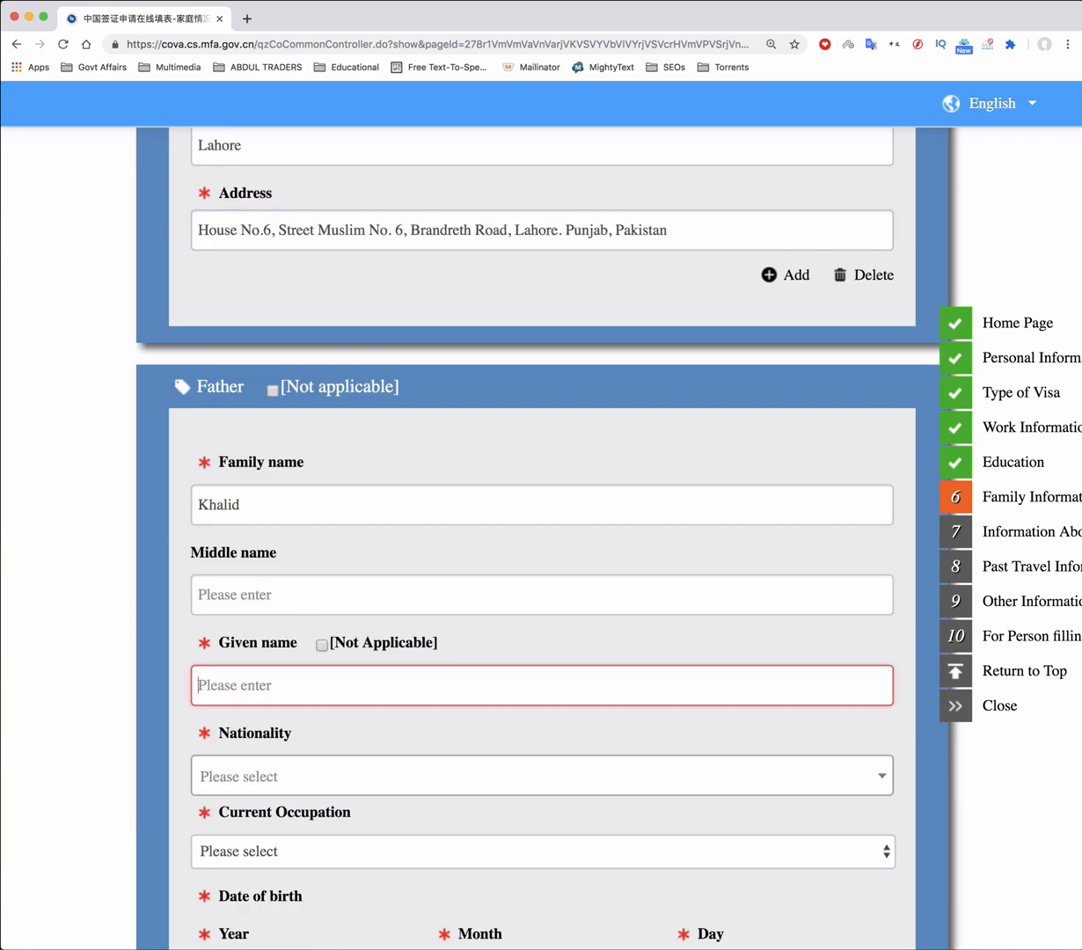
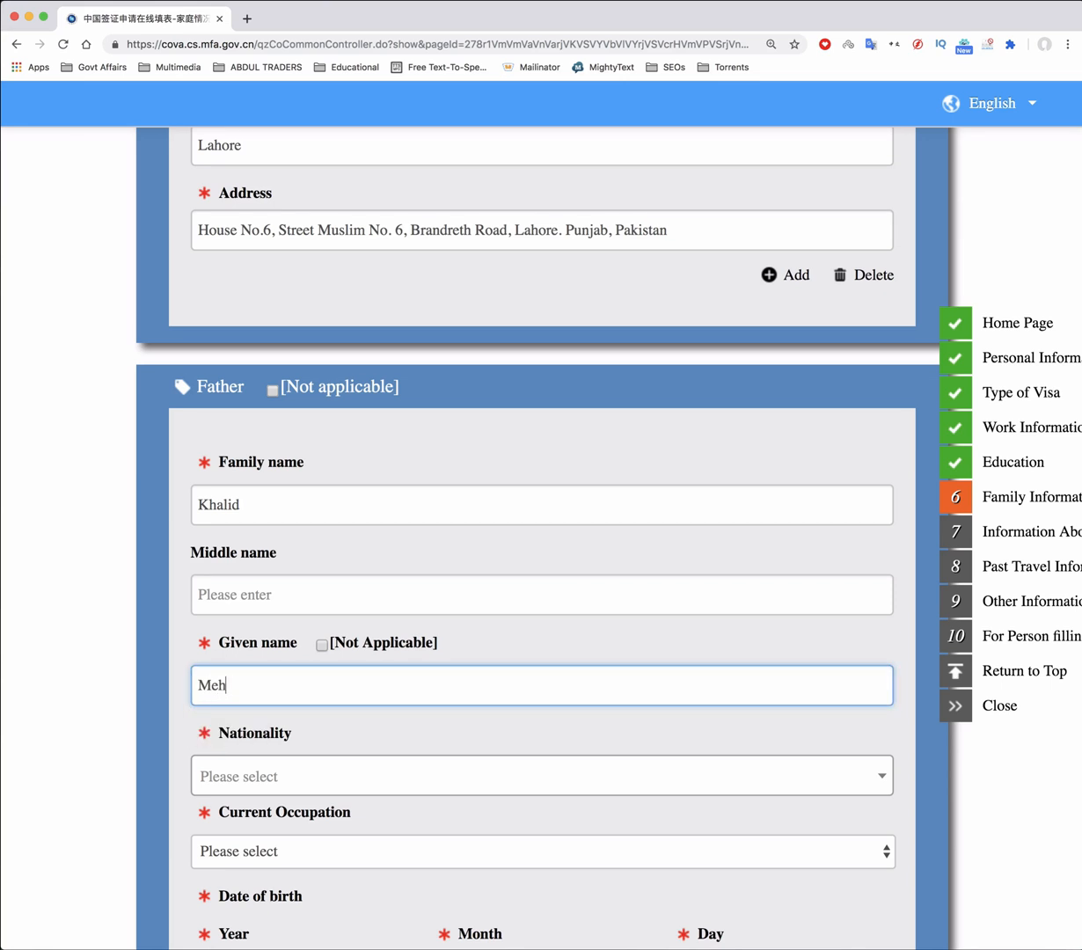
{"action": "key", "text": "Tab"}
Set the father's nationality to Pakistan and occupation to Businessperson
{"action": "scroll", "coordinate": [471, 499], "scroll_direction": "down", "scroll_amount": 5}
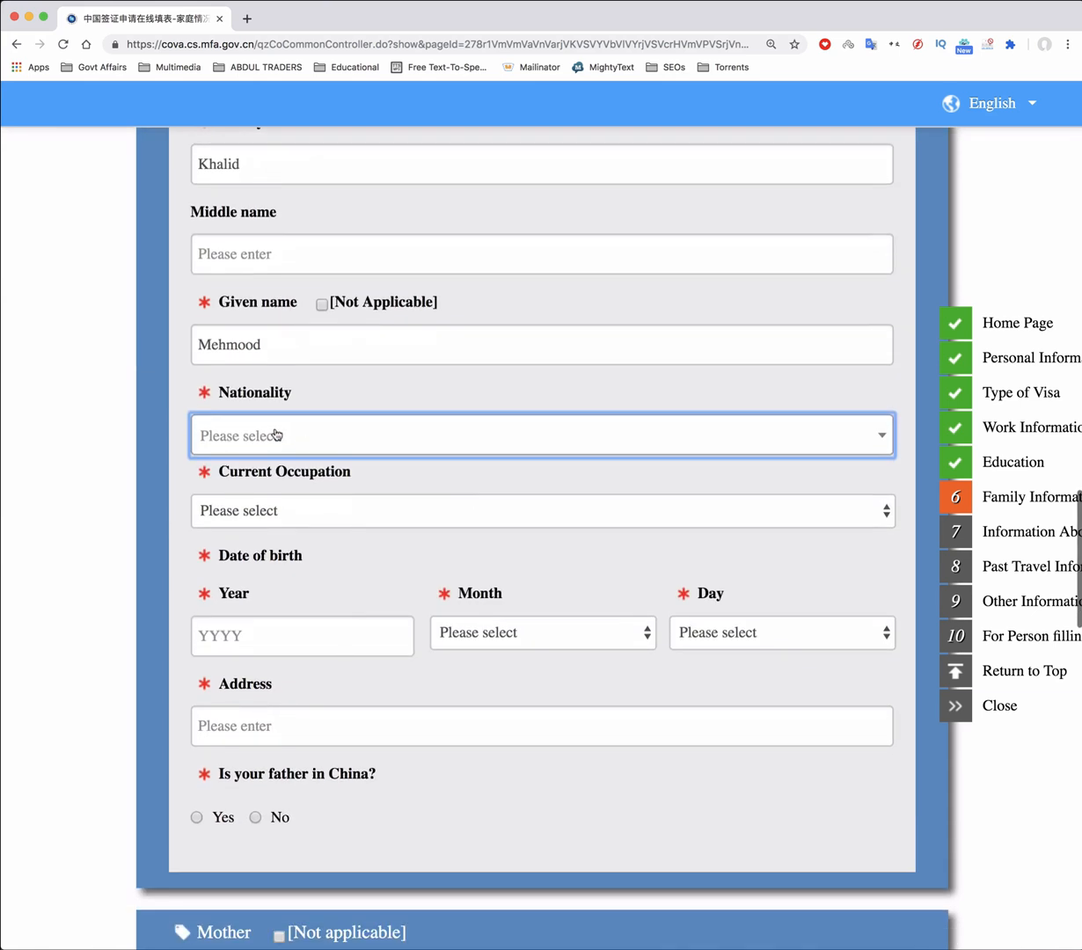
{"action": "left_click", "coordinate": [273, 435]}
{"action": "type", "text": "Pakist"}
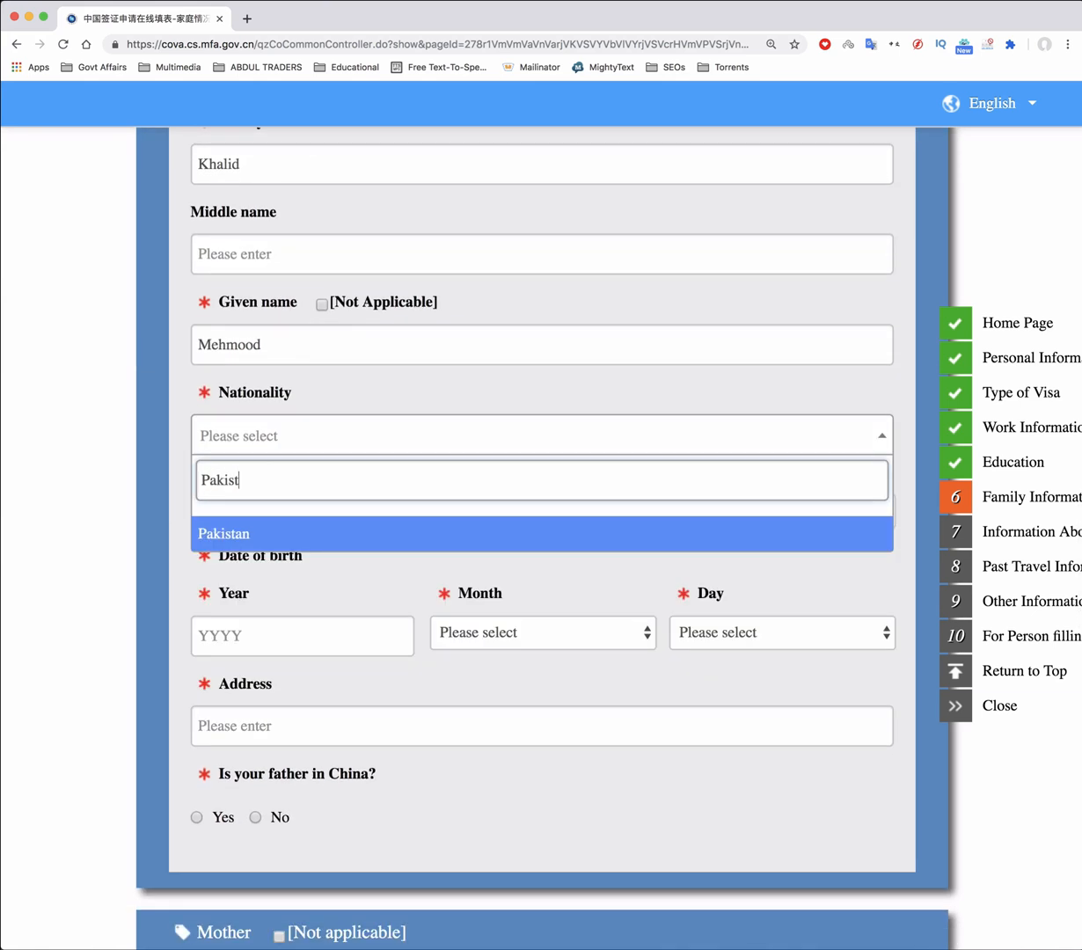
{"action": "left_click", "coordinate": [247, 533]}
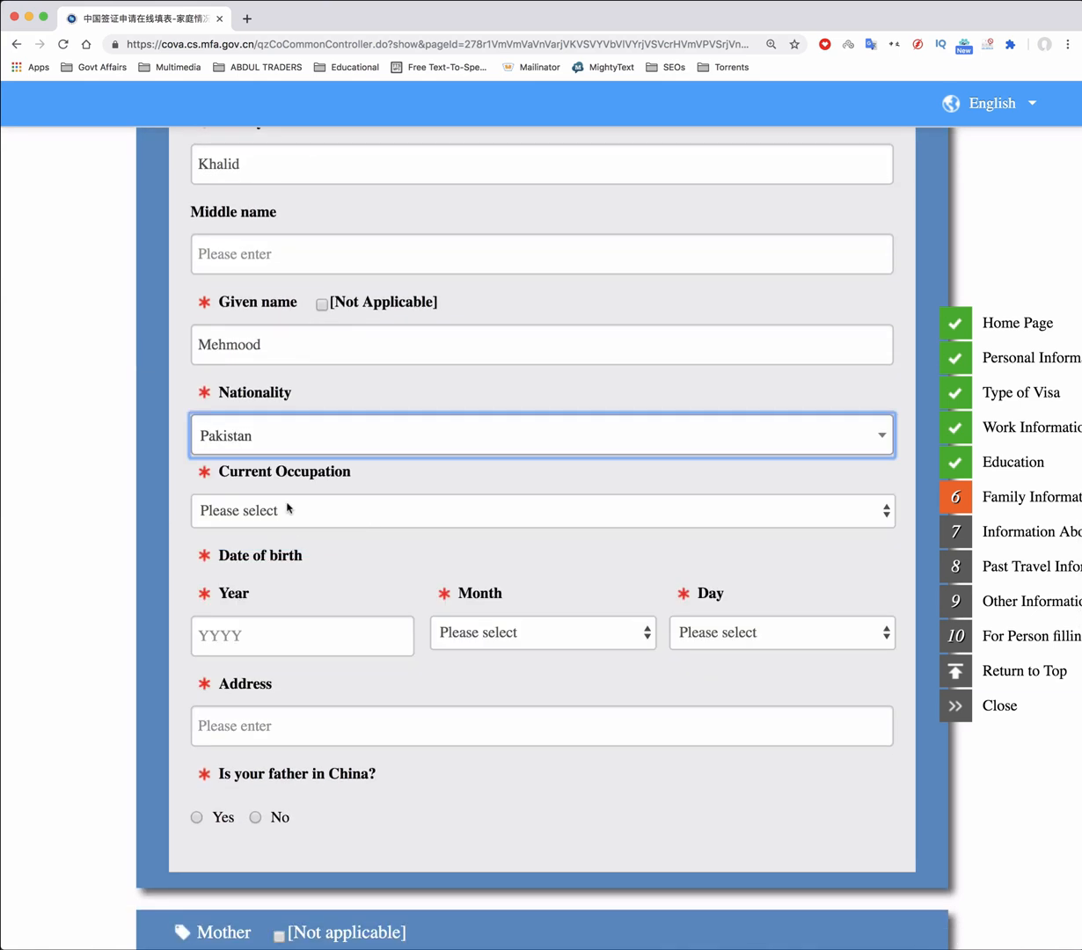
{"action": "left_click", "coordinate": [319, 512]}
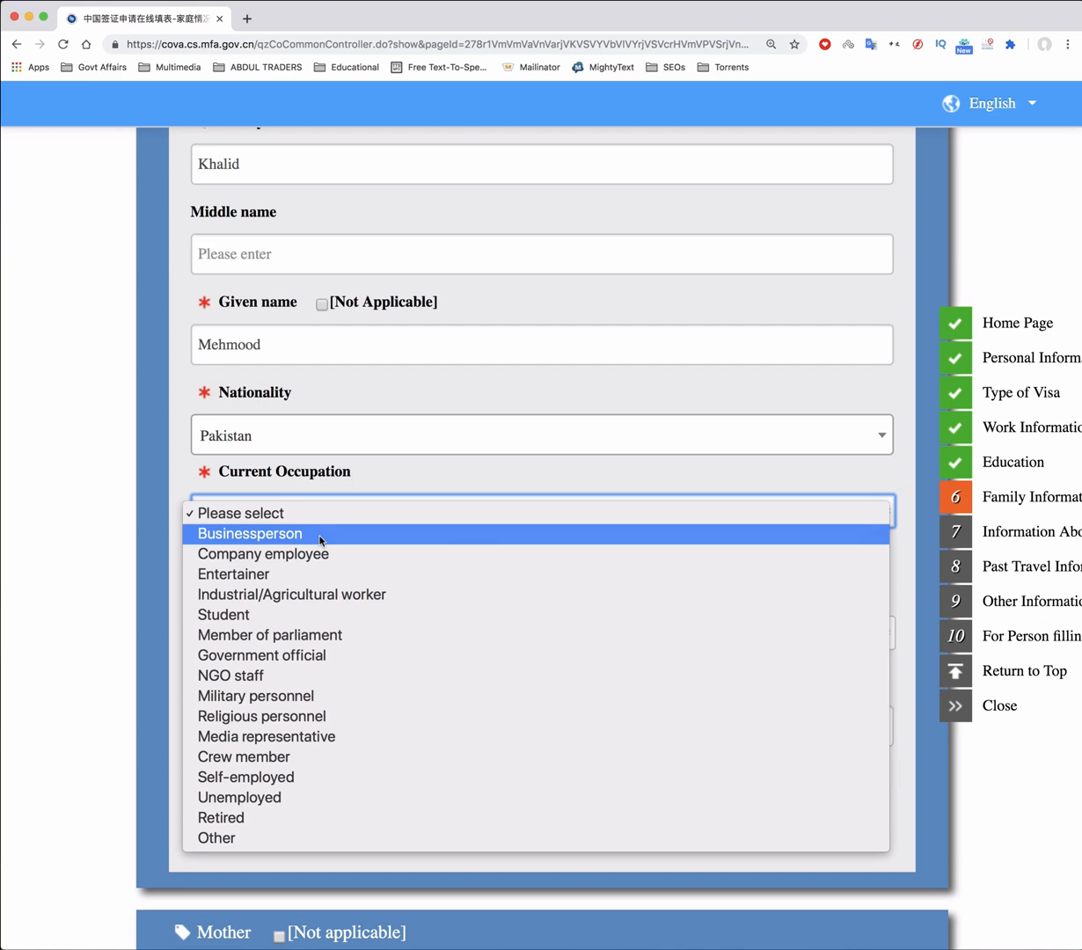
{"action": "left_click", "coordinate": [319, 533]}
{"action": "left_click", "coordinate": [285, 640]}
{"action": "scroll", "coordinate": [285, 642], "scroll_direction": "down", "scroll_amount": 3}
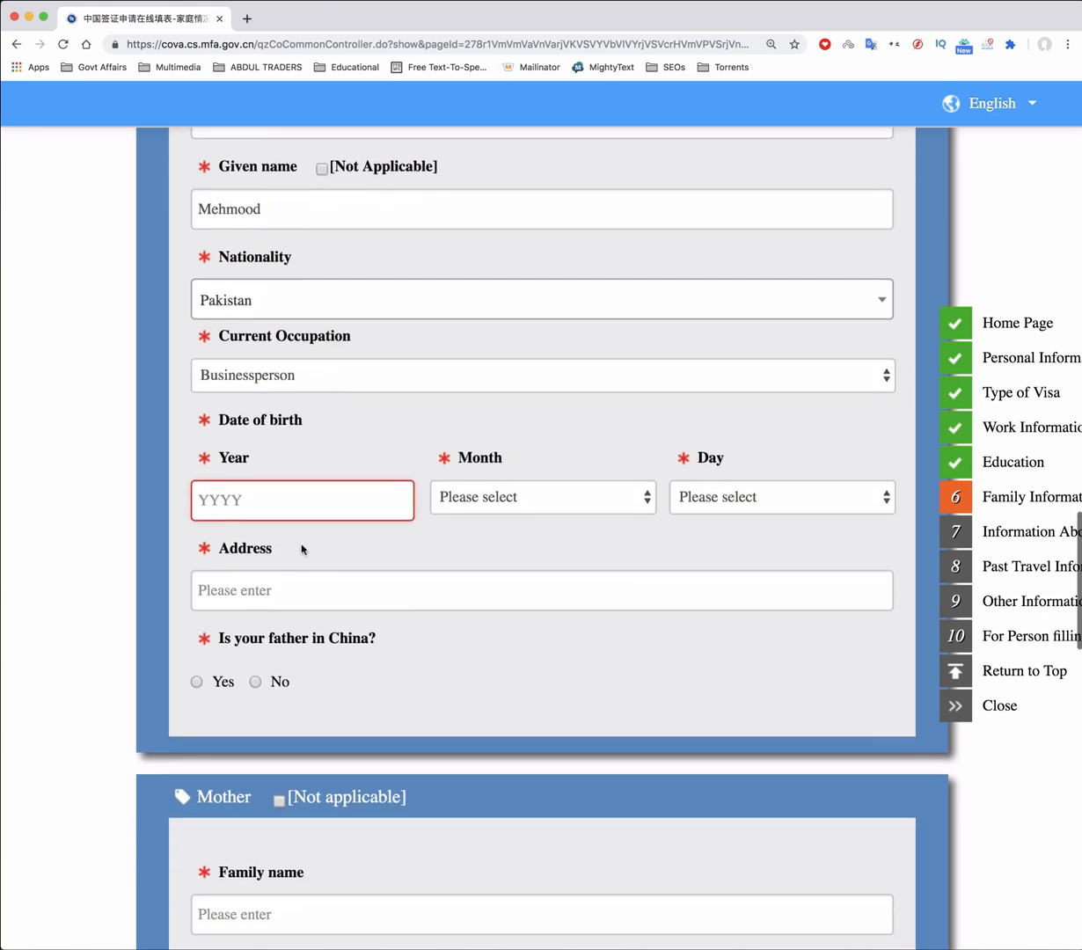
{"action": "scroll", "coordinate": [294, 505], "scroll_direction": "down", "scroll_amount": 1}
{"action": "left_click", "coordinate": [281, 460]}
{"action": "type", "text": "1962"}
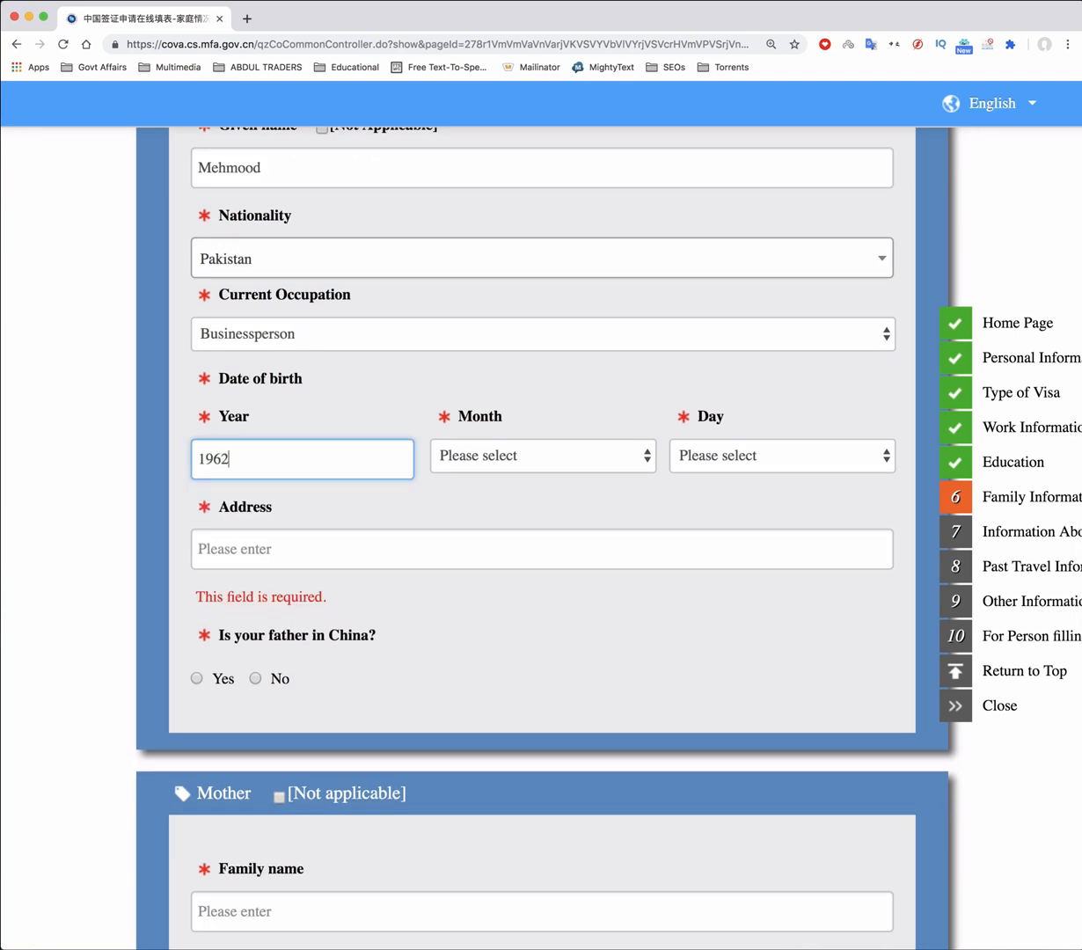
{"action": "left_click", "coordinate": [602, 457]}
{"action": "left_click", "coordinate": [606, 531]}
{"action": "left_click", "coordinate": [764, 457]}
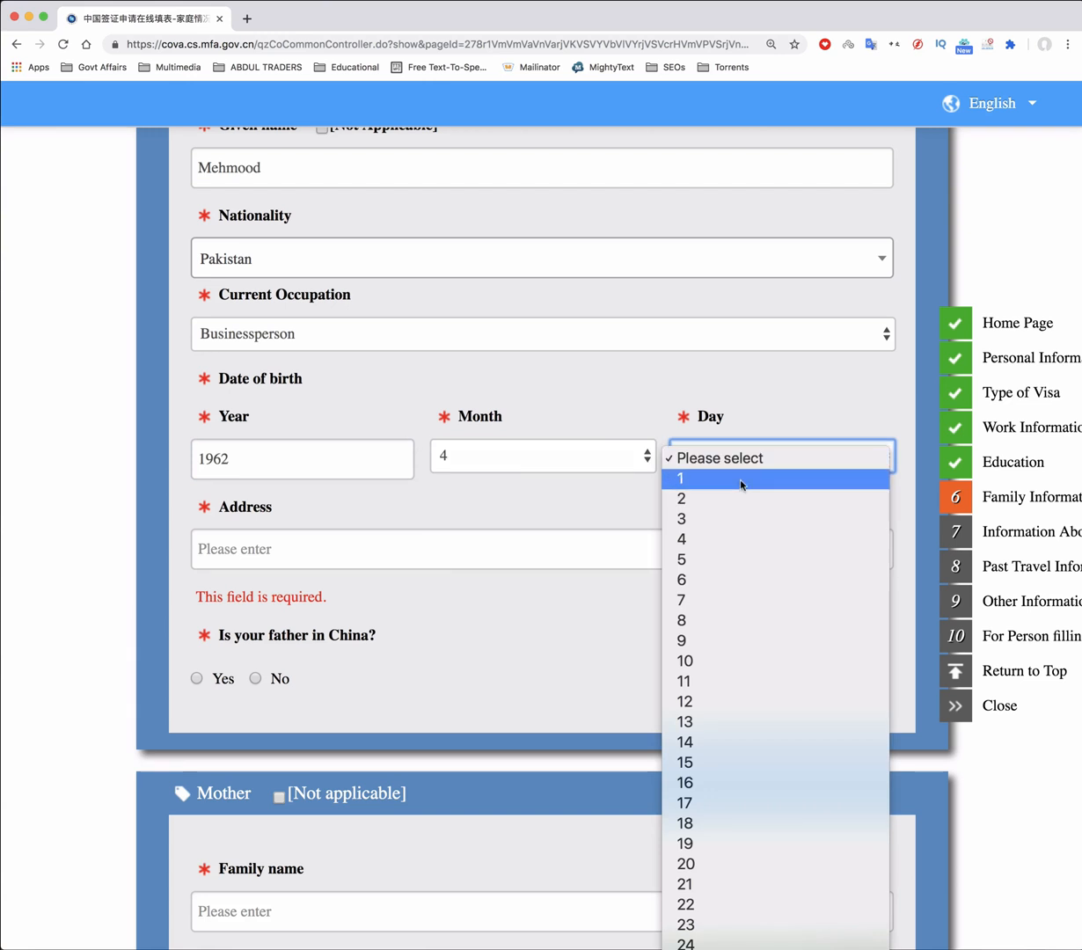
{"action": "left_click", "coordinate": [740, 480]}
Enter the father's home address and answer No to being in China
{"action": "left_click", "coordinate": [382, 550]}
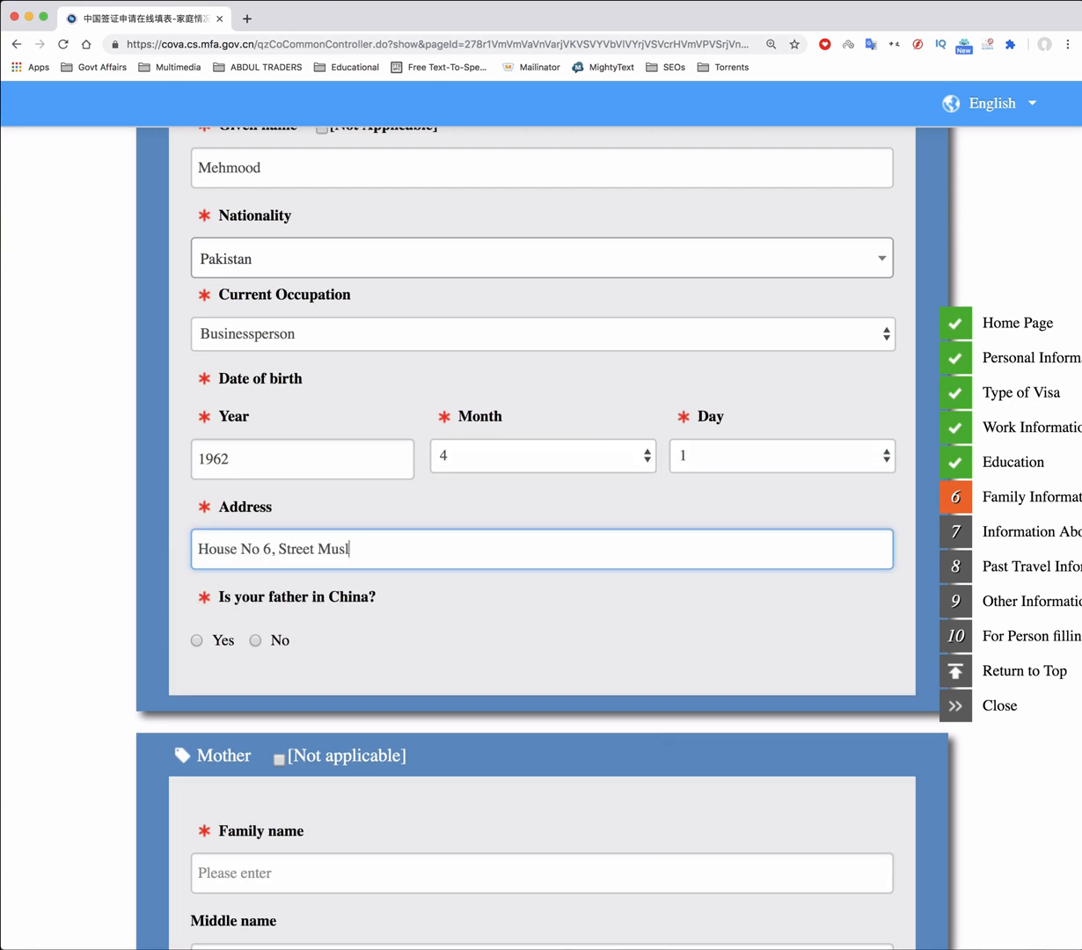
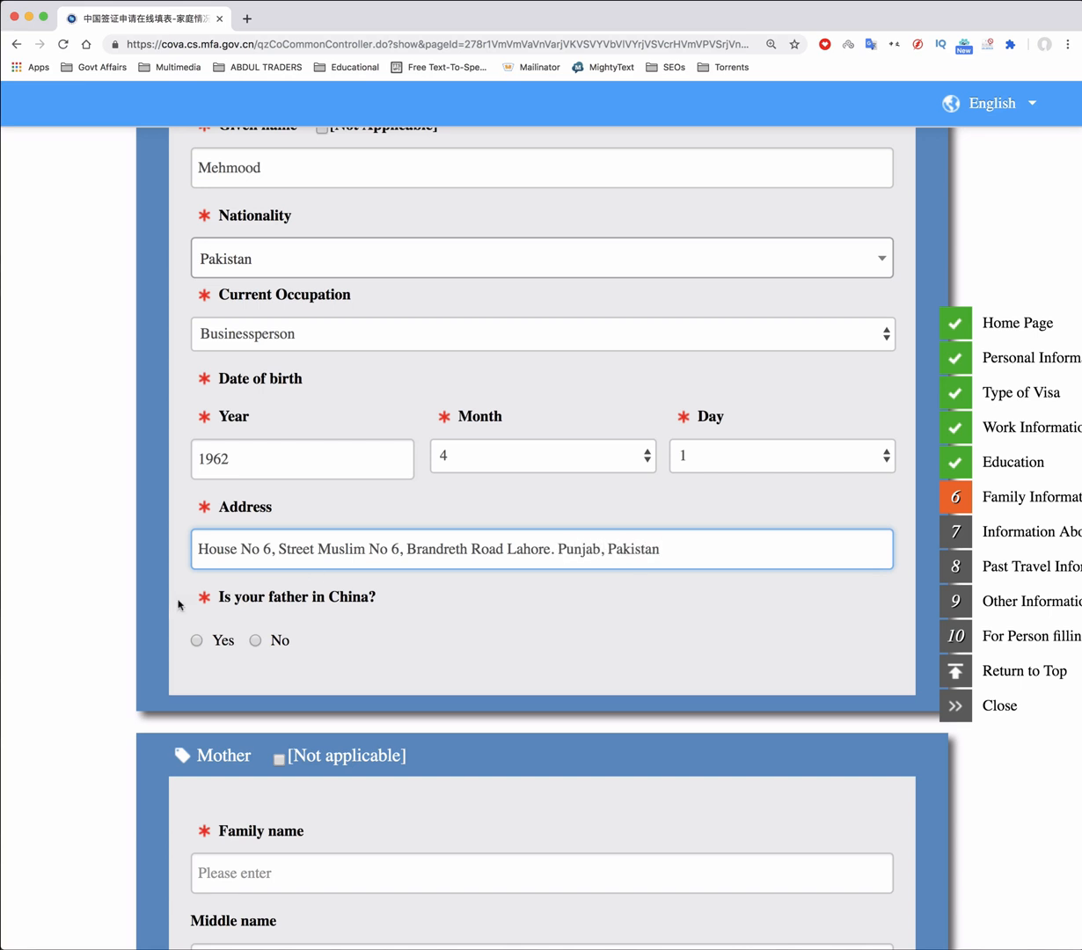
{"action": "left_click", "coordinate": [256, 641]}
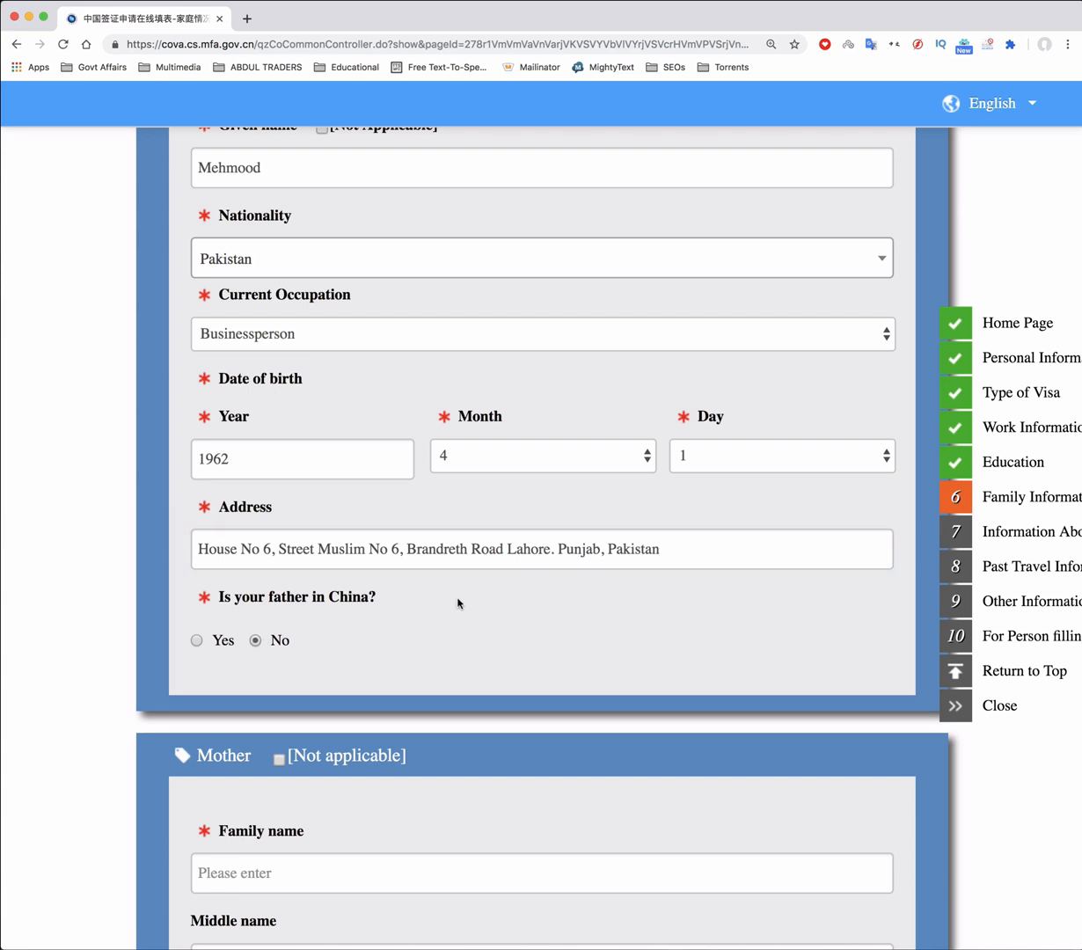
{"action": "scroll", "coordinate": [457, 603], "scroll_direction": "down", "scroll_amount": 5}
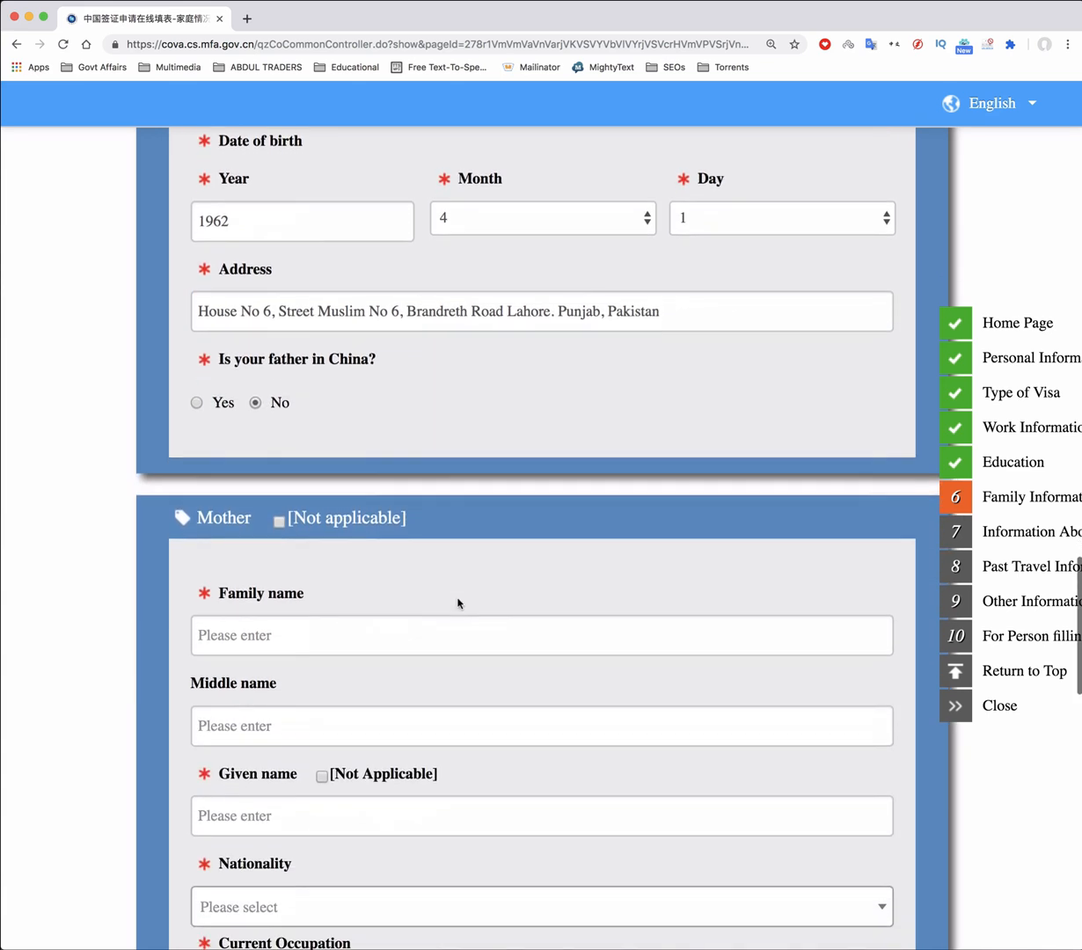
Set the mother's nationality to Pakistan and her occupation to Other, specified as House Wife
{"action": "scroll", "coordinate": [457, 603], "scroll_direction": "down", "scroll_amount": 4}
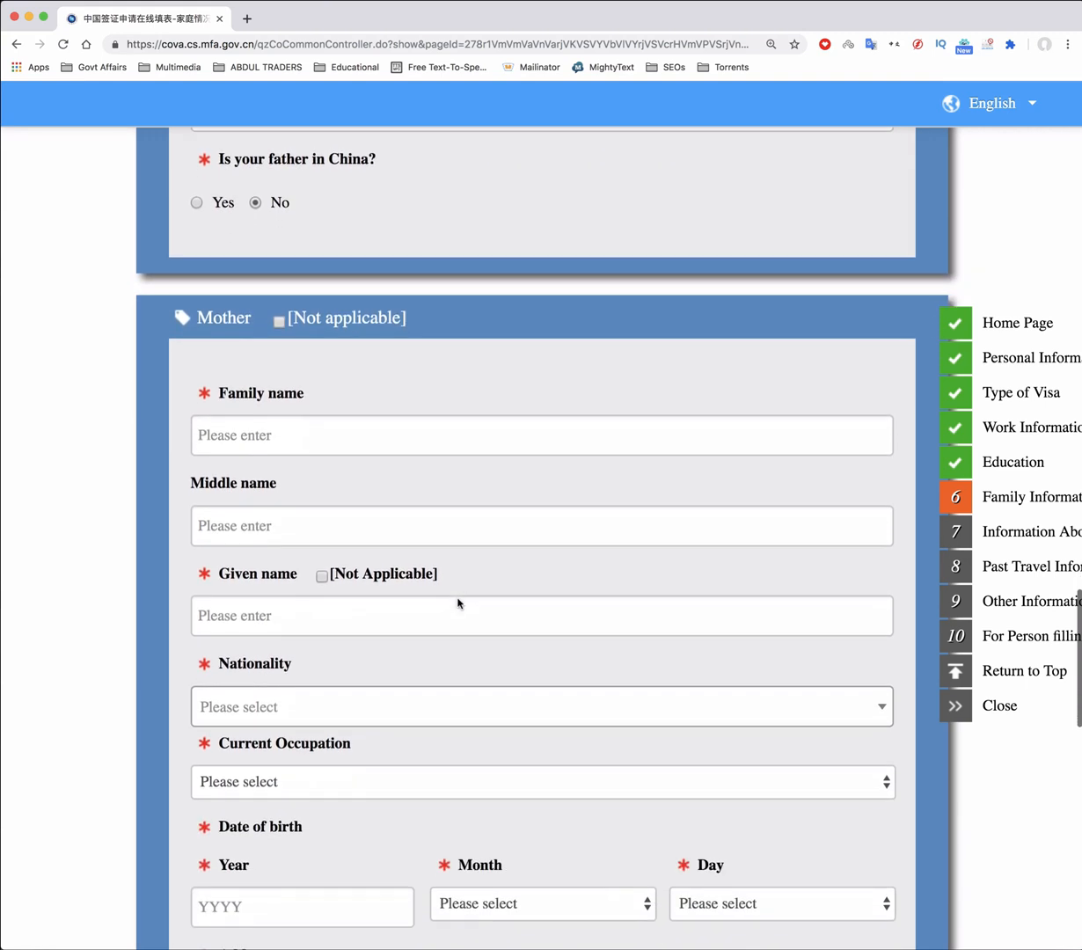
{"action": "scroll", "coordinate": [458, 603], "scroll_direction": "up", "scroll_amount": 8}
{"action": "scroll", "coordinate": [457, 604], "scroll_direction": "down", "scroll_amount": 4}
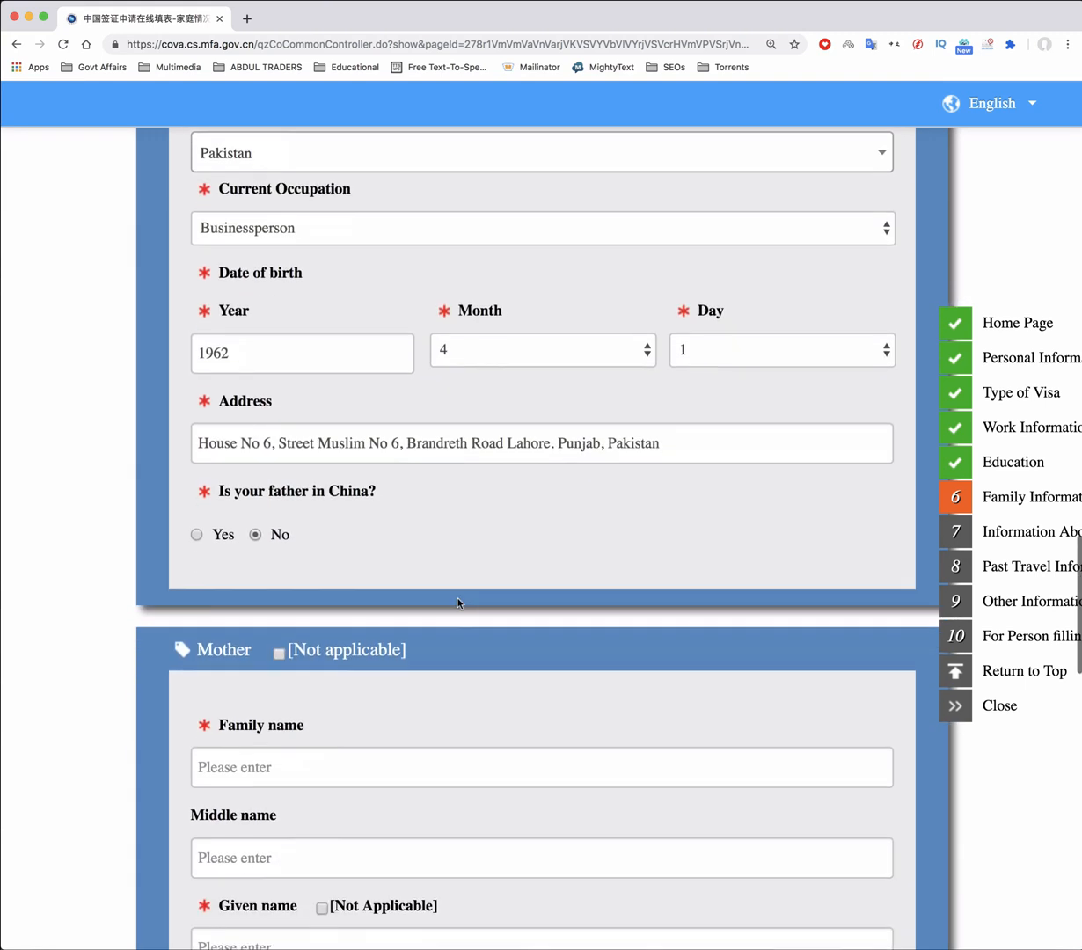
{"action": "scroll", "coordinate": [457, 603], "scroll_direction": "down", "scroll_amount": 5}
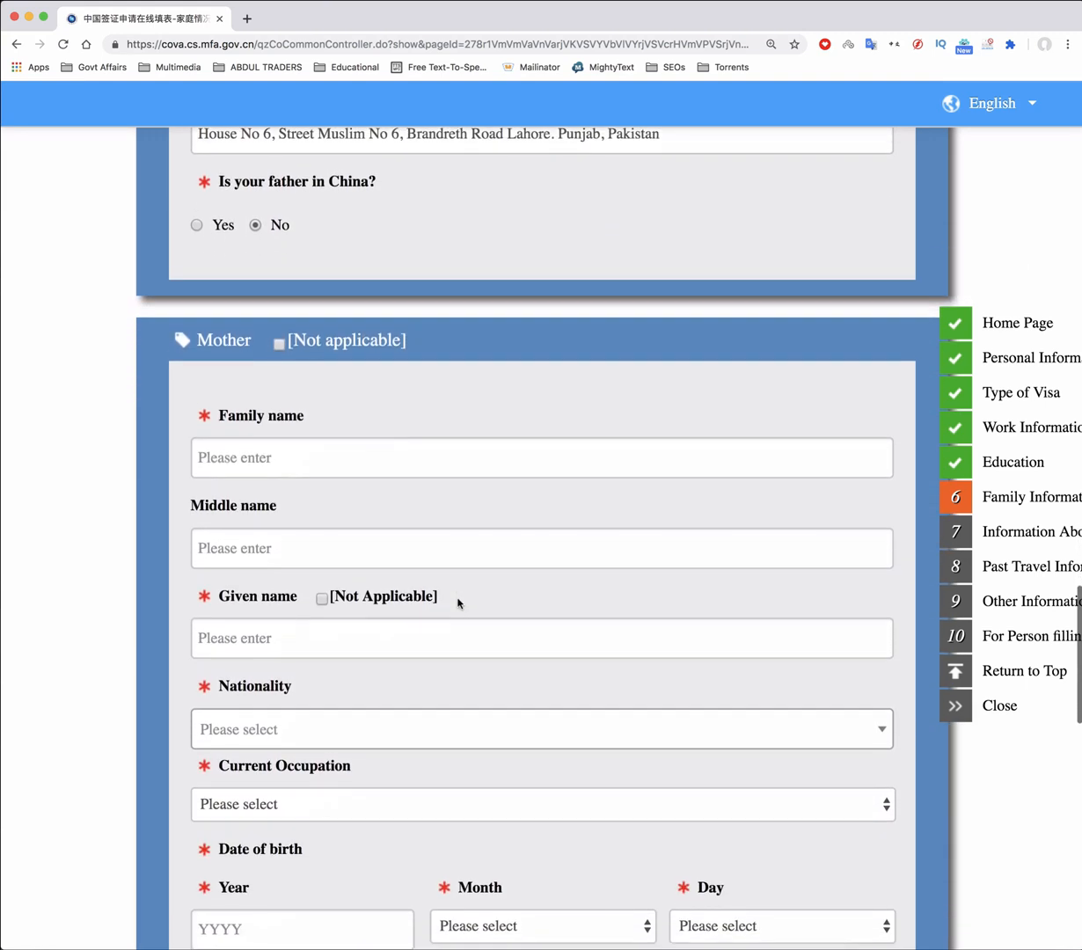
{"action": "scroll", "coordinate": [457, 603], "scroll_direction": "down", "scroll_amount": 1}
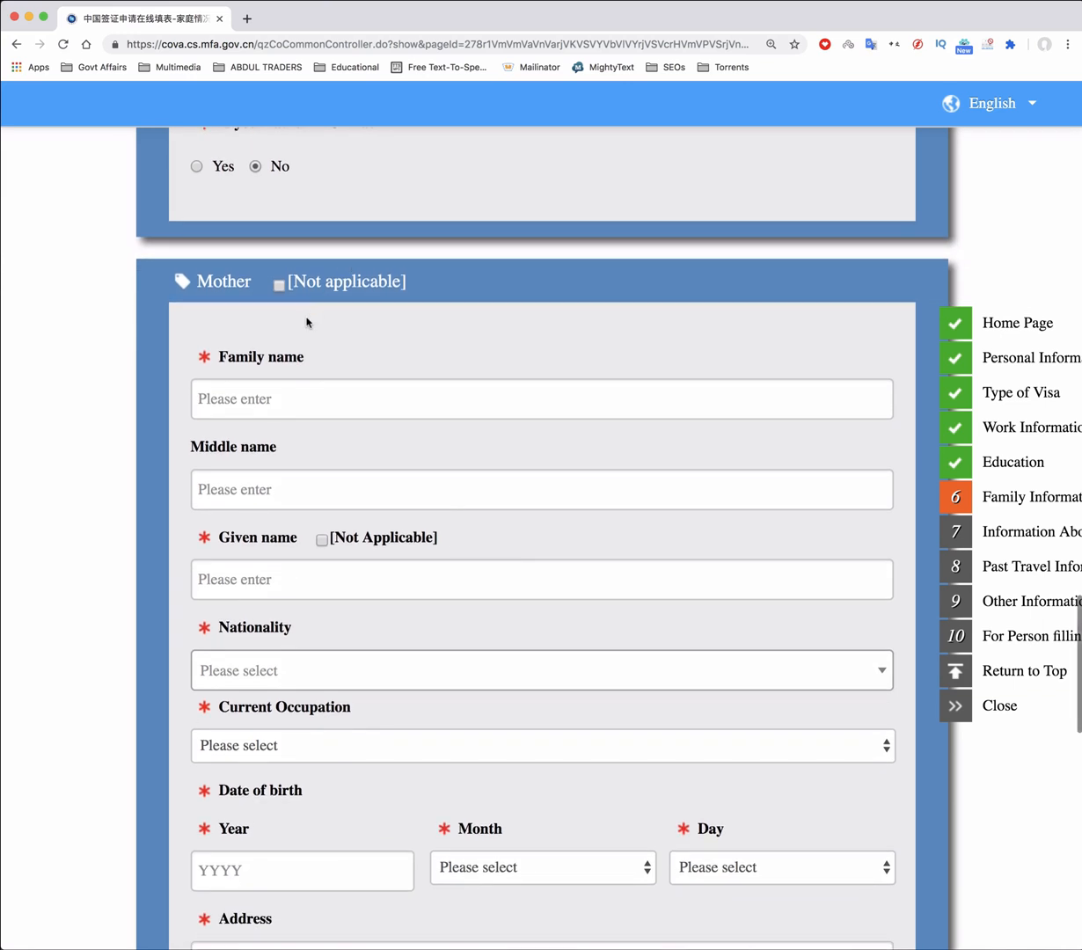
{"action": "scroll", "coordinate": [307, 294], "scroll_direction": "down", "scroll_amount": 2}
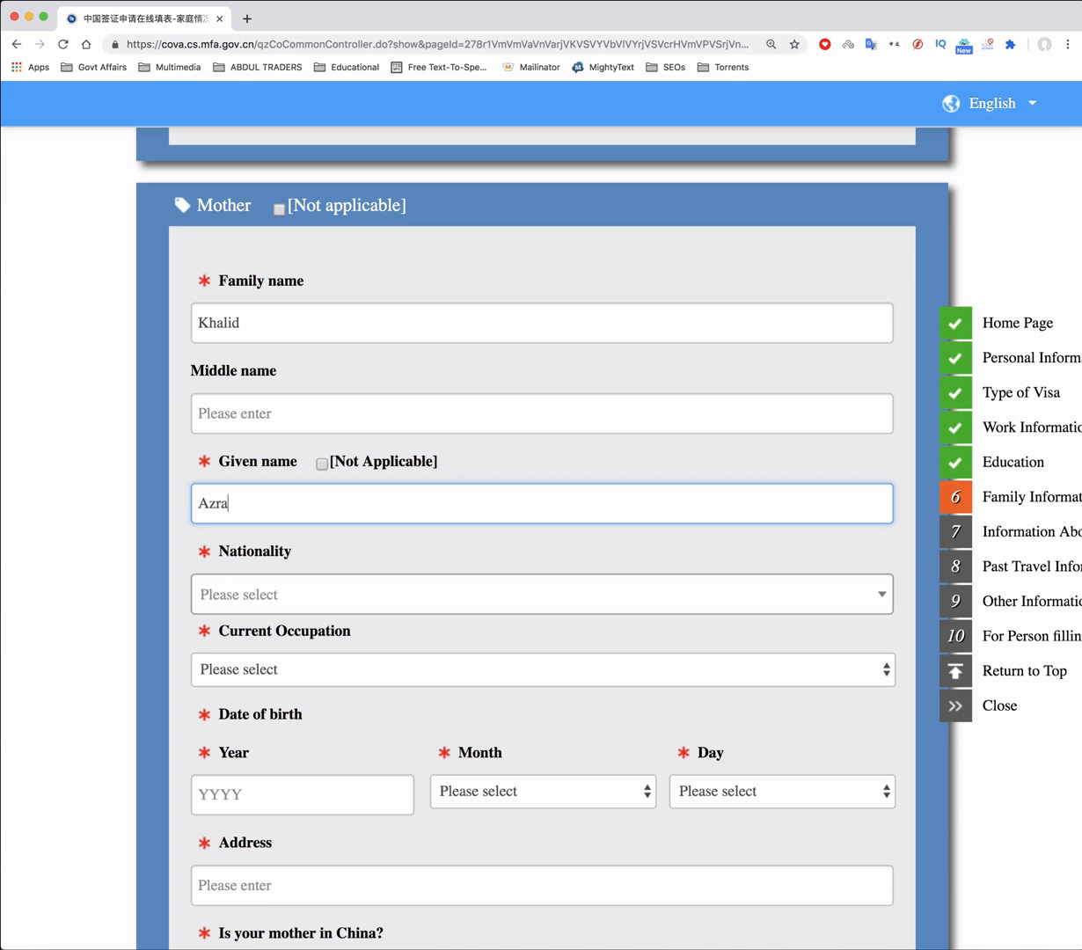
{"action": "key", "text": "Tab"}
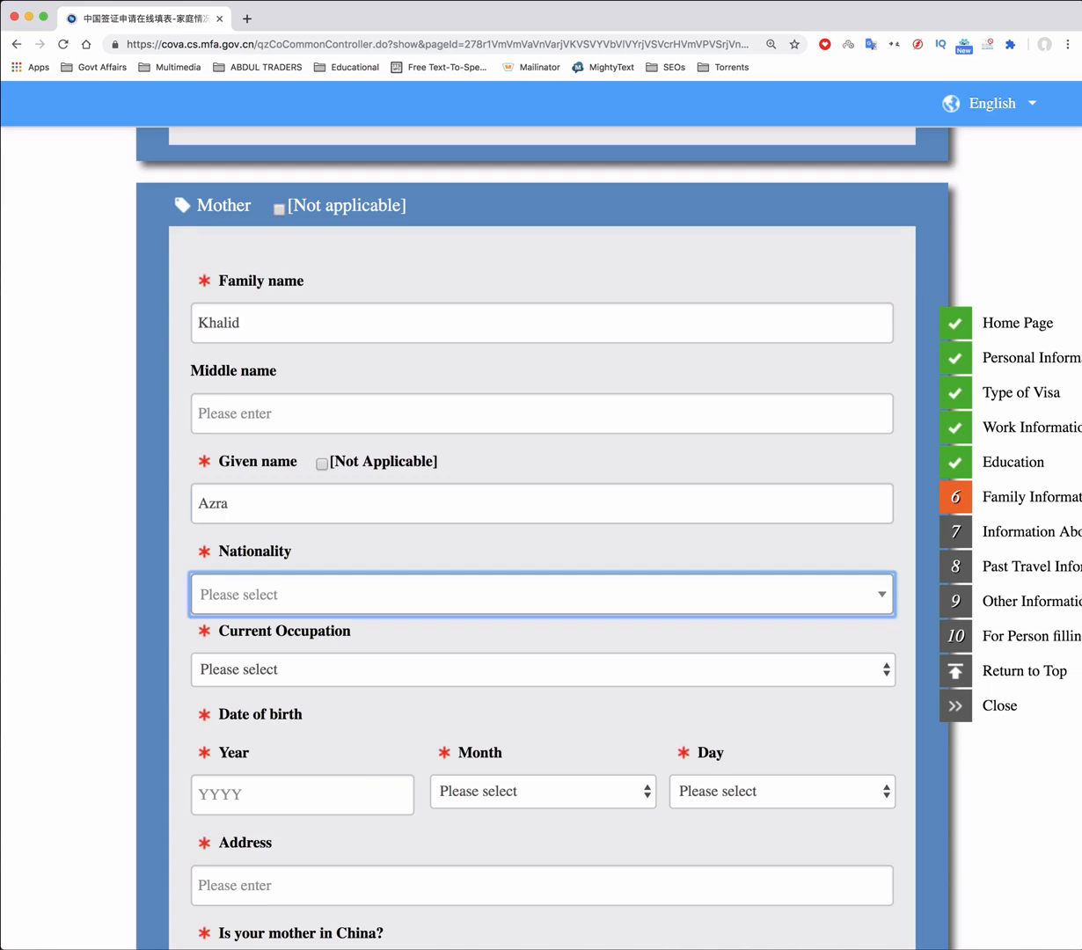
{"action": "left_click", "coordinate": [264, 582]}
{"action": "type", "text": "P"}
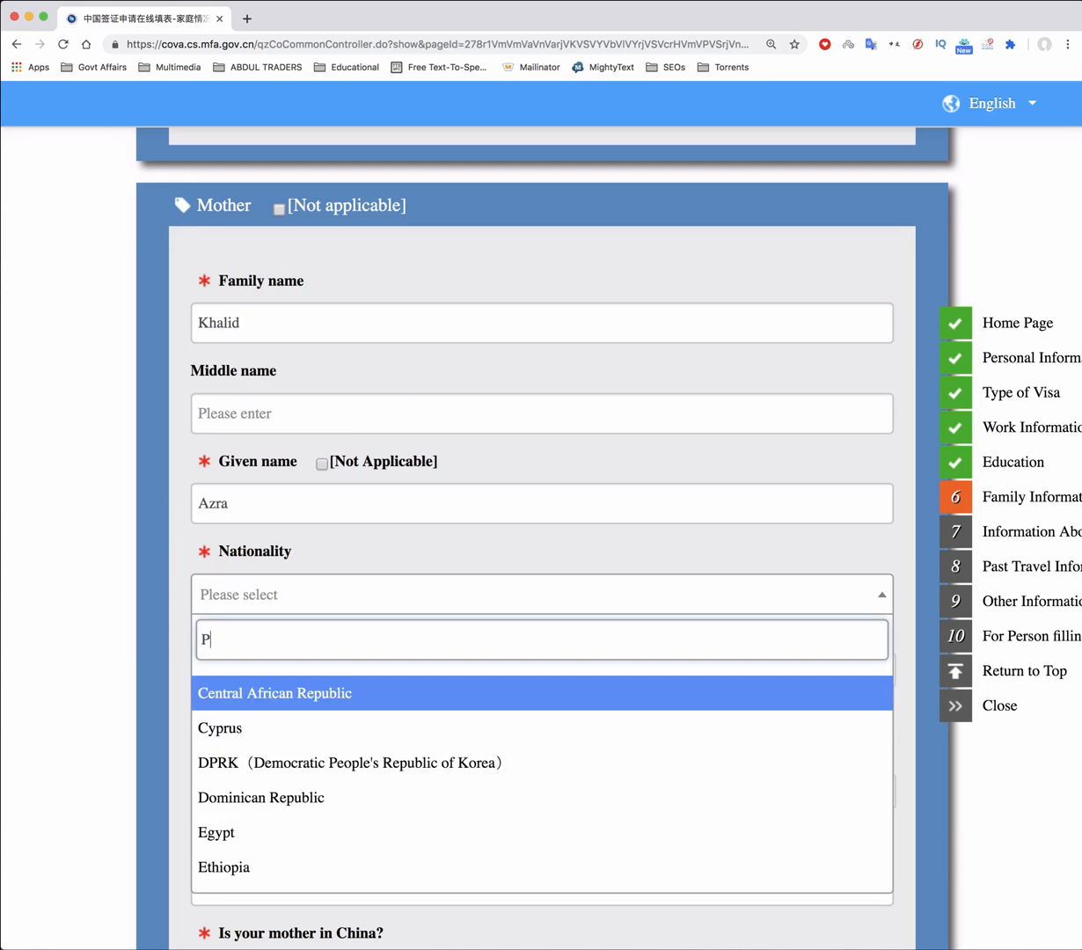
{"action": "type", "text": "akis"}
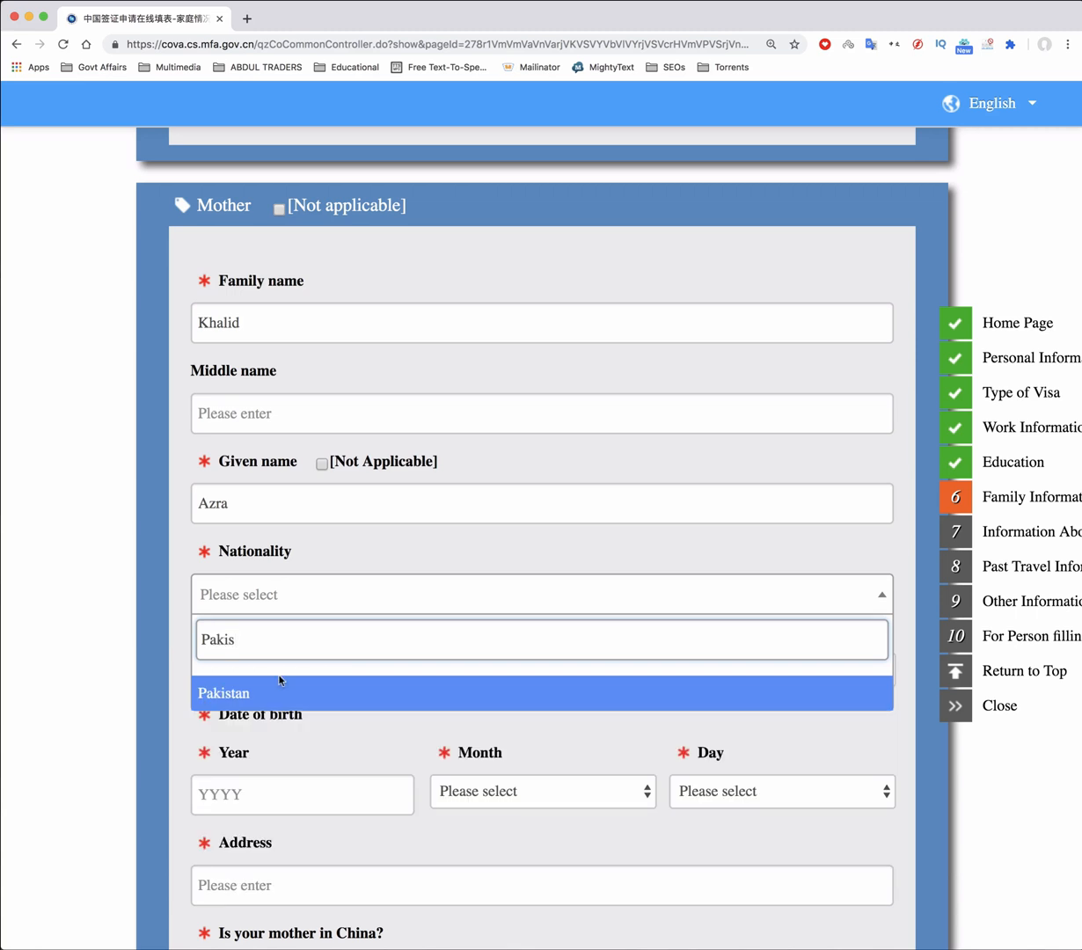
{"action": "left_click", "coordinate": [279, 692]}
{"action": "scroll", "coordinate": [343, 589], "scroll_direction": "down", "scroll_amount": 4}
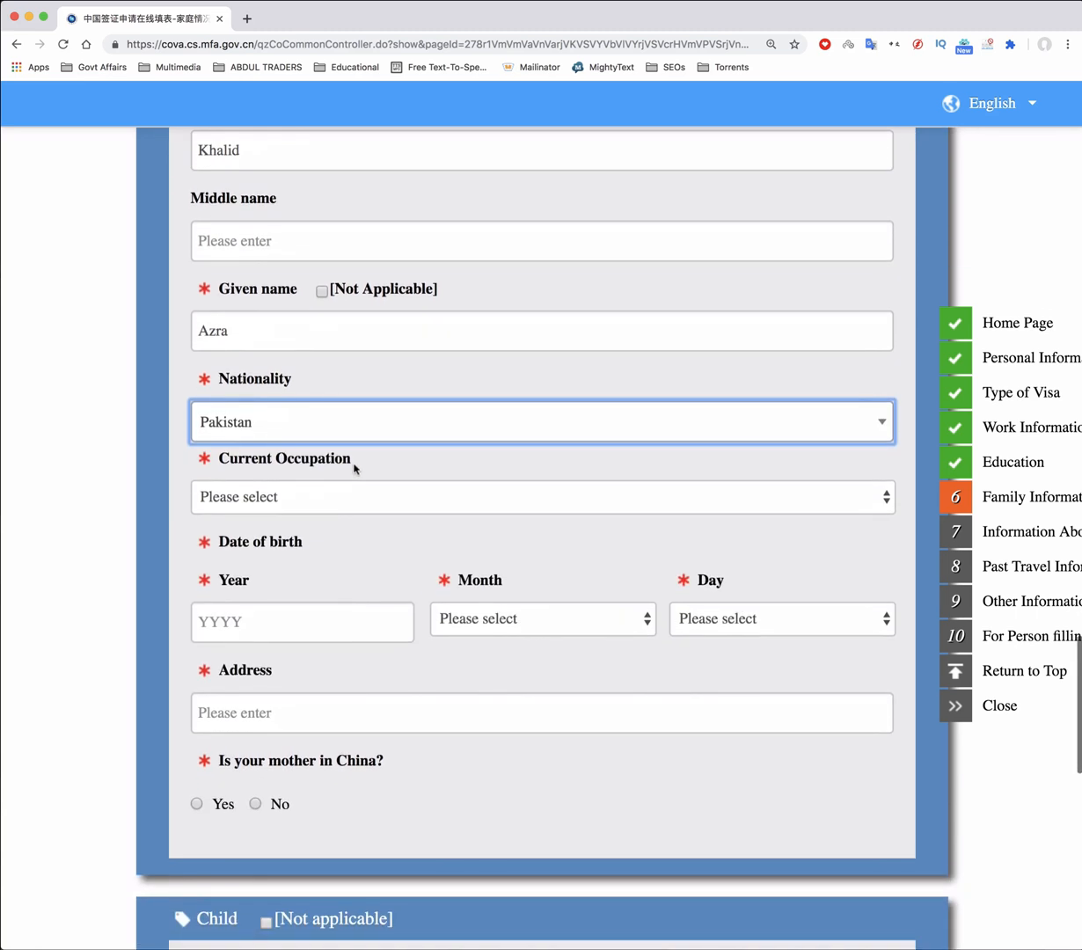
{"action": "left_click", "coordinate": [322, 506]}
{"action": "left_click", "coordinate": [217, 823]}
{"action": "left_click", "coordinate": [334, 585]}
{"action": "type", "text": "Hu"}
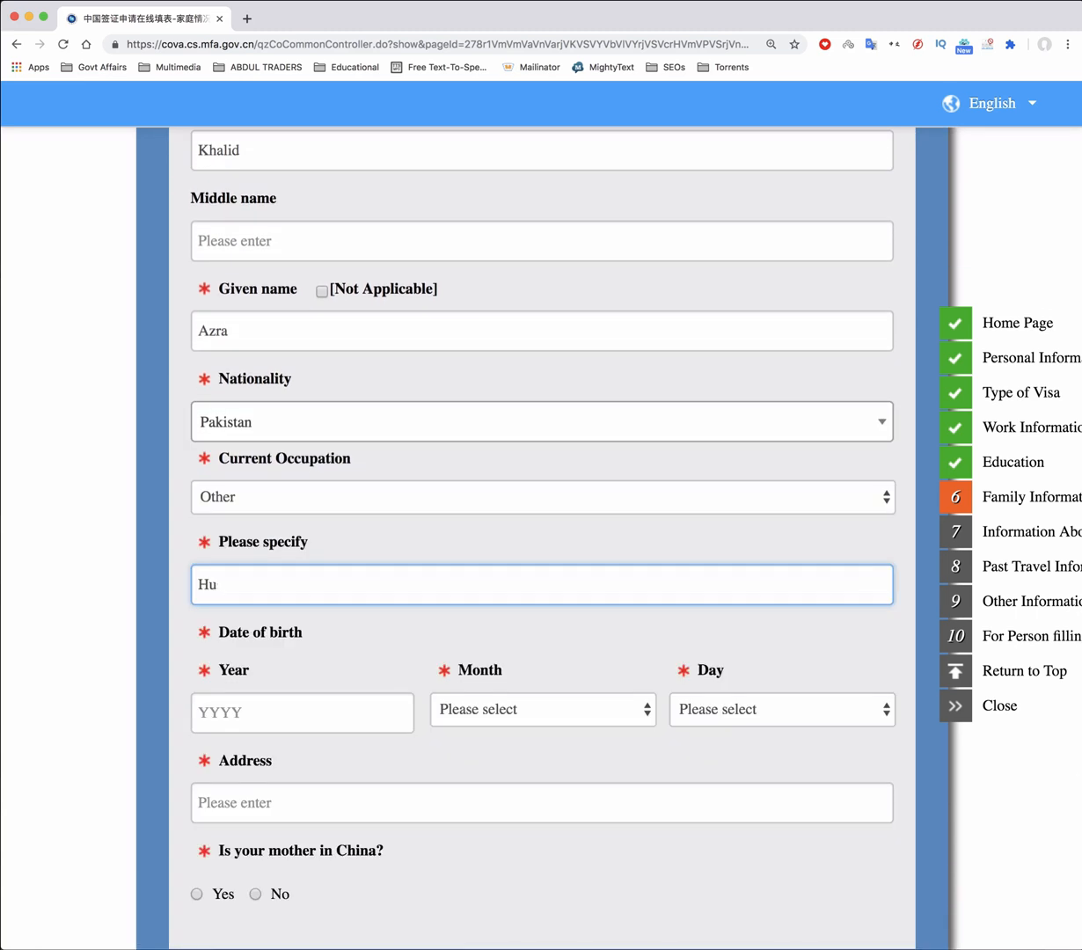
{"action": "type", "text": "suse Wife"}
{"action": "scroll", "coordinate": [379, 553], "scroll_direction": "down", "scroll_amount": 3}
{"action": "left_click", "coordinate": [293, 550]}
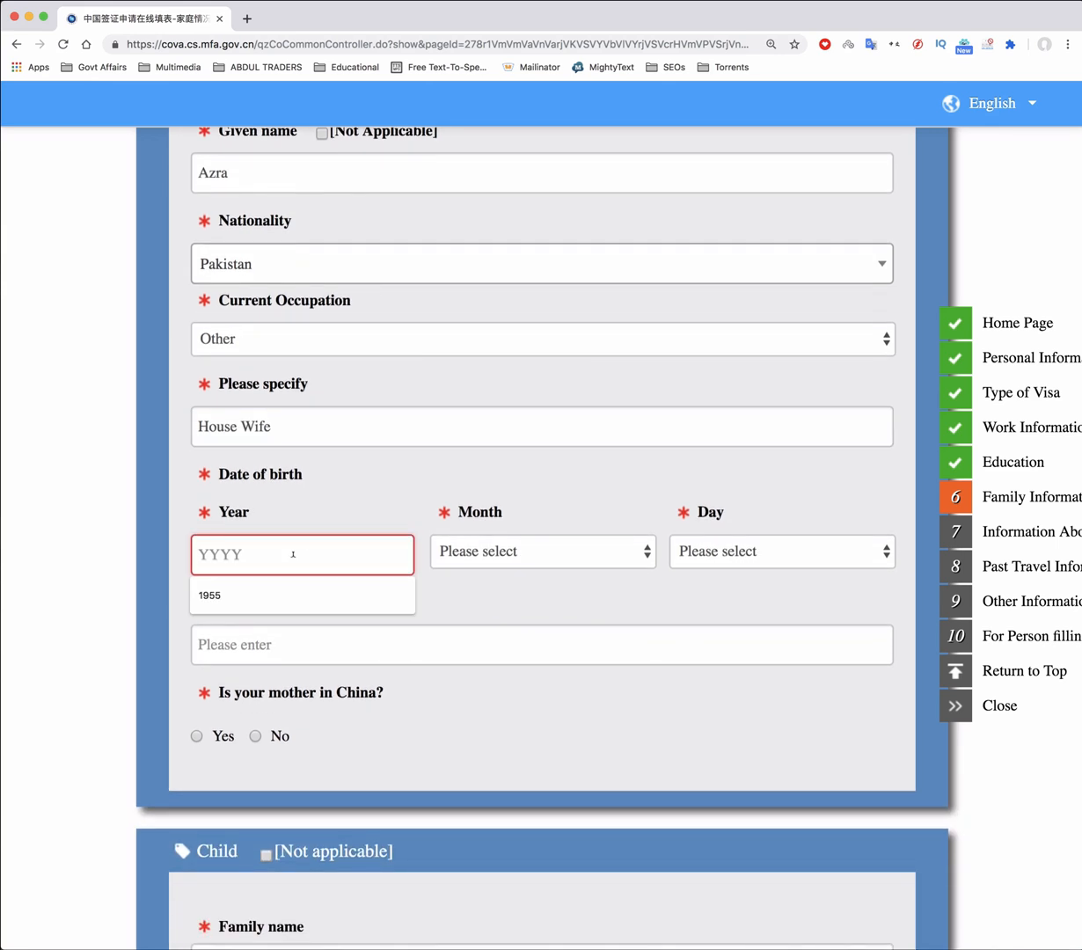
{"action": "type", "text": "1970"}
{"action": "scroll", "coordinate": [440, 488], "scroll_direction": "down", "scroll_amount": 1}
{"action": "left_click", "coordinate": [533, 498]}
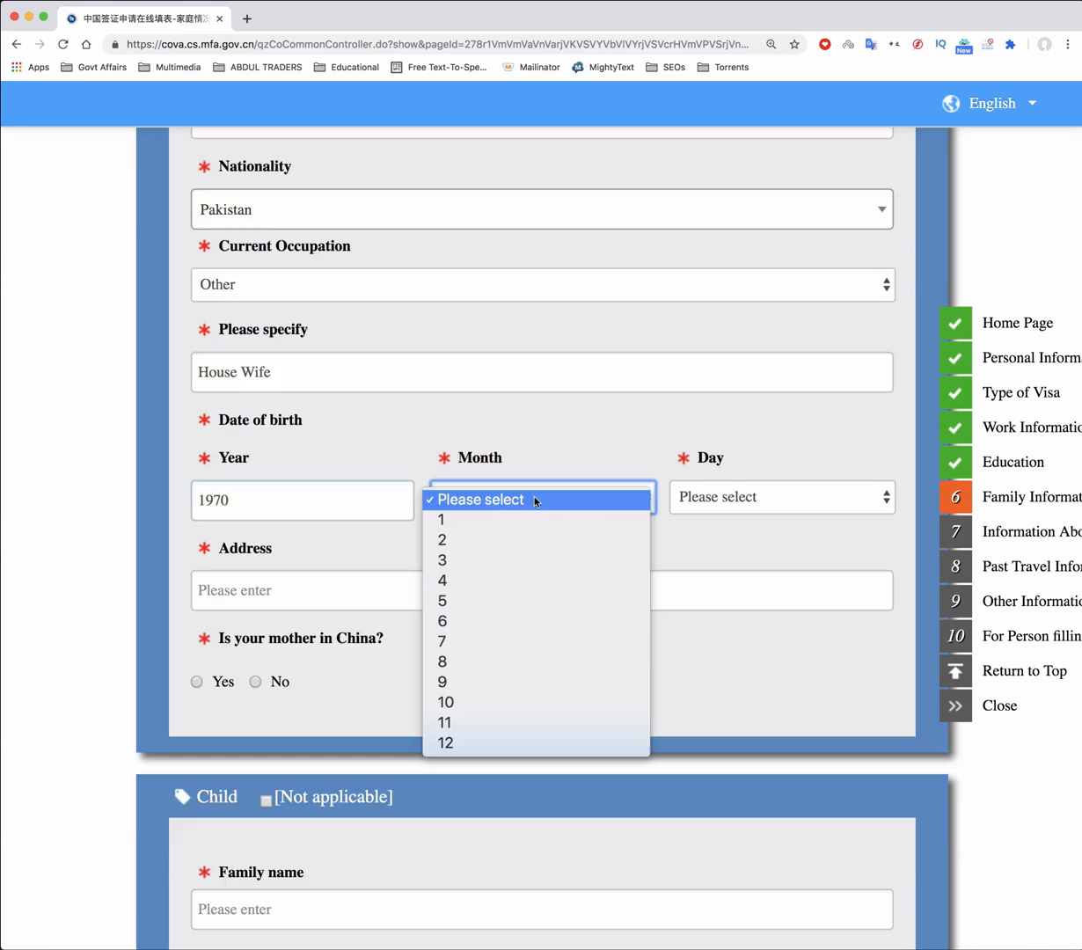
{"action": "left_click", "coordinate": [521, 542]}
{"action": "left_click", "coordinate": [778, 498]}
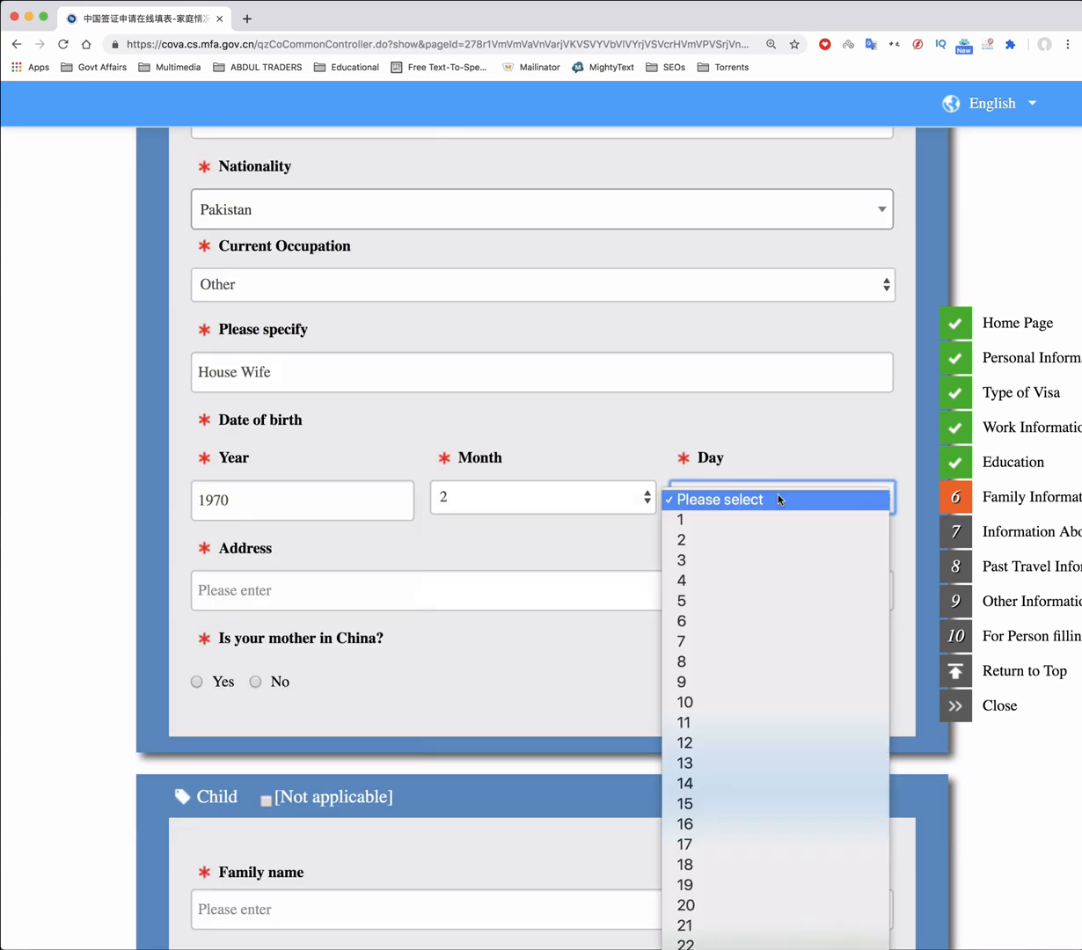
{"action": "left_click", "coordinate": [729, 520]}
{"action": "left_click", "coordinate": [363, 585]}
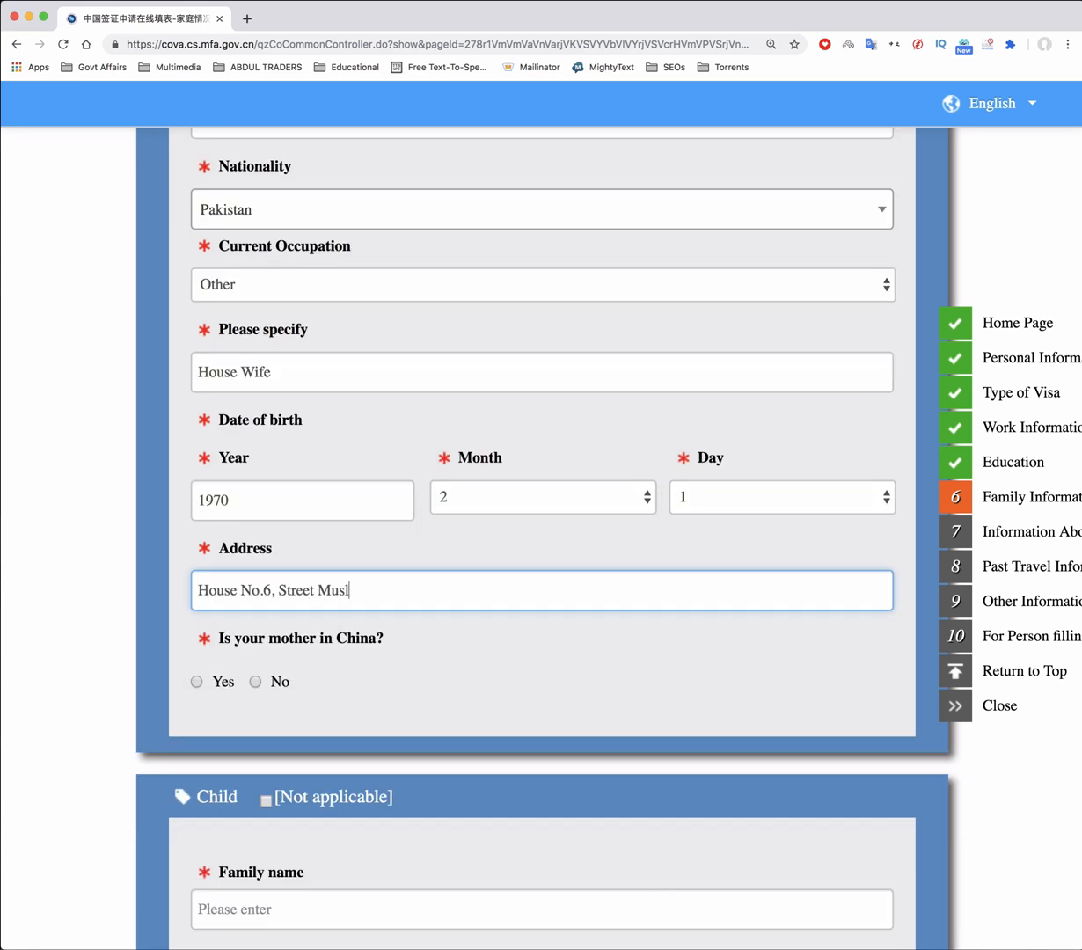
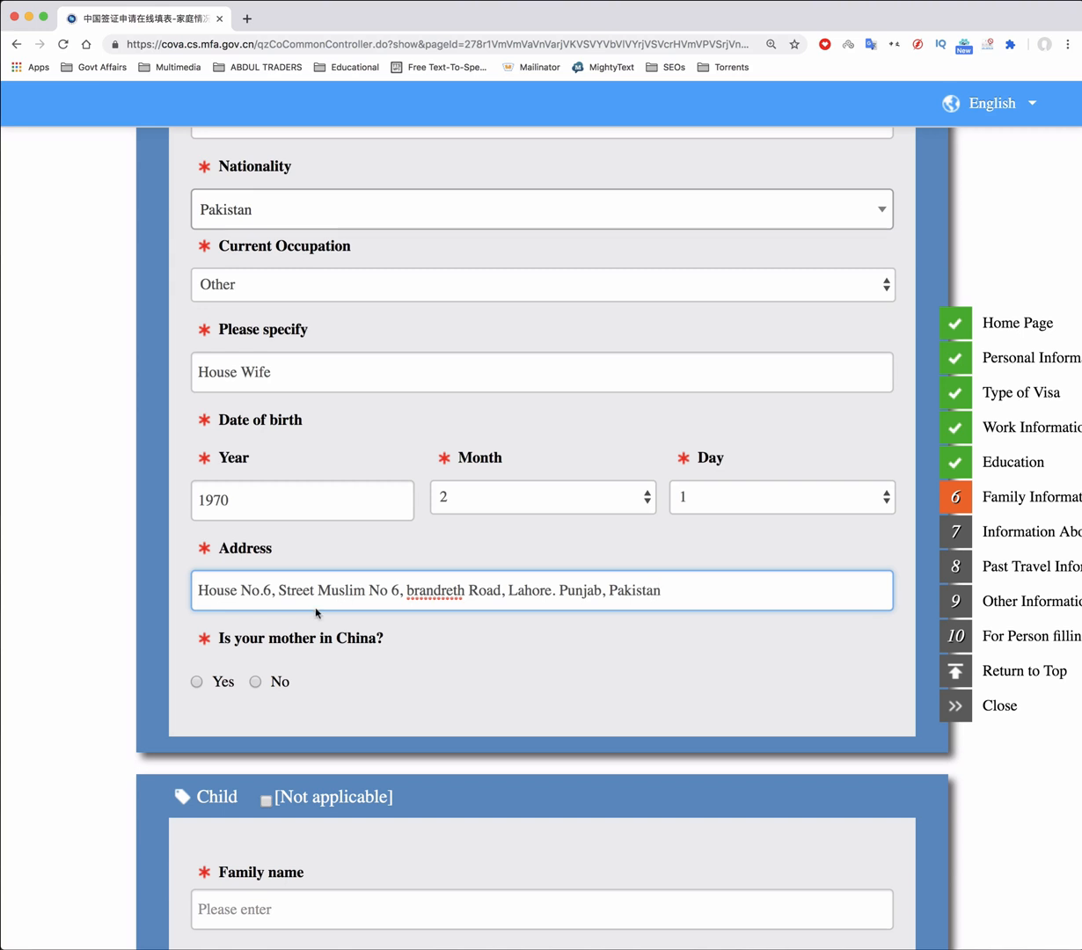
{"action": "left_click", "coordinate": [256, 682]}
Enter the child's family and given names and set the nationality to Pakistan
{"action": "scroll", "coordinate": [435, 657], "scroll_direction": "down", "scroll_amount": 3}
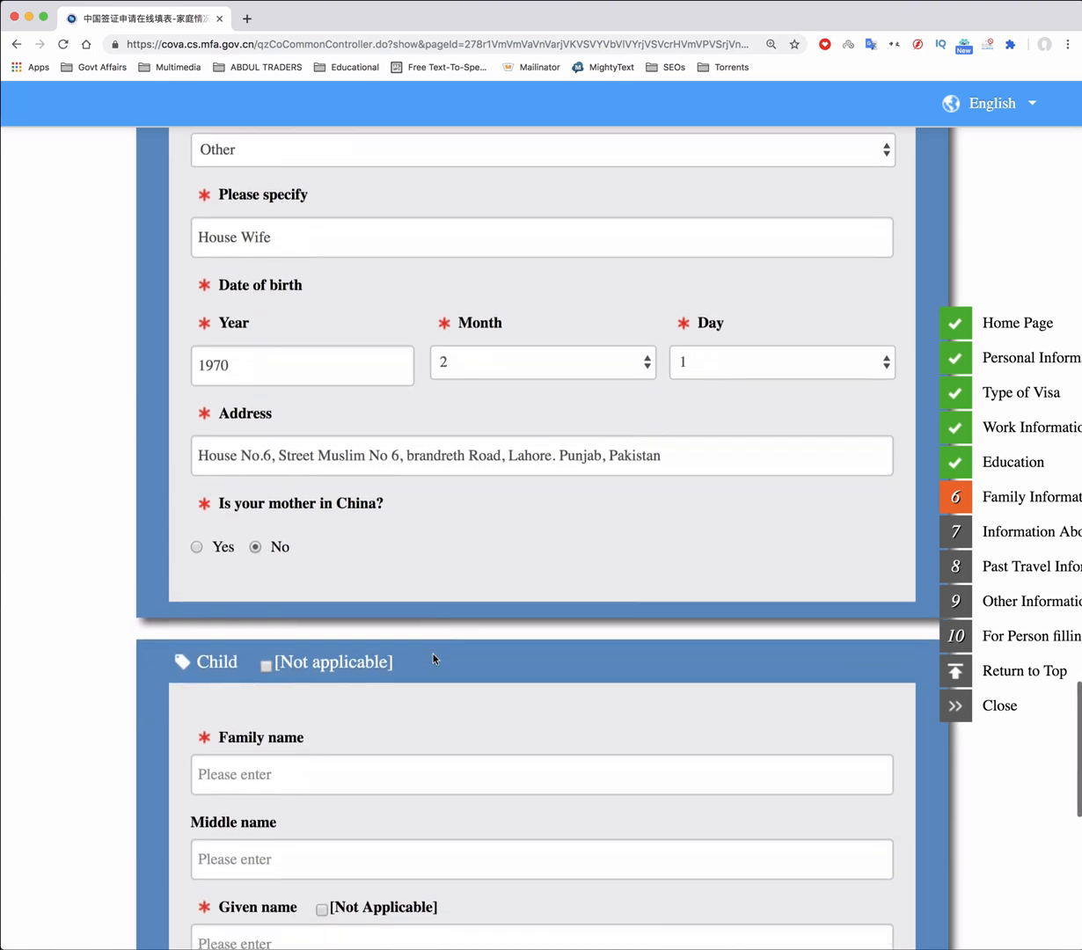
{"action": "scroll", "coordinate": [433, 658], "scroll_direction": "down", "scroll_amount": 5}
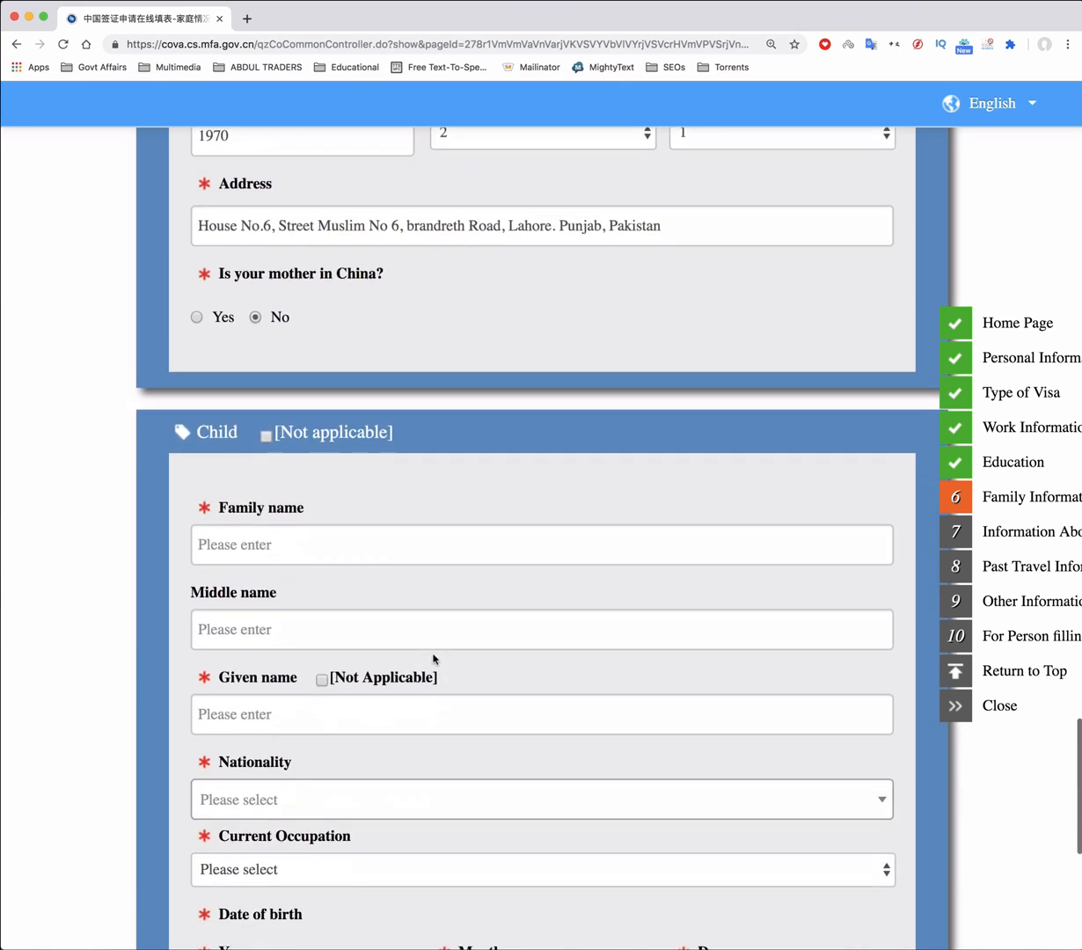
{"action": "scroll", "coordinate": [432, 658], "scroll_direction": "down", "scroll_amount": 4}
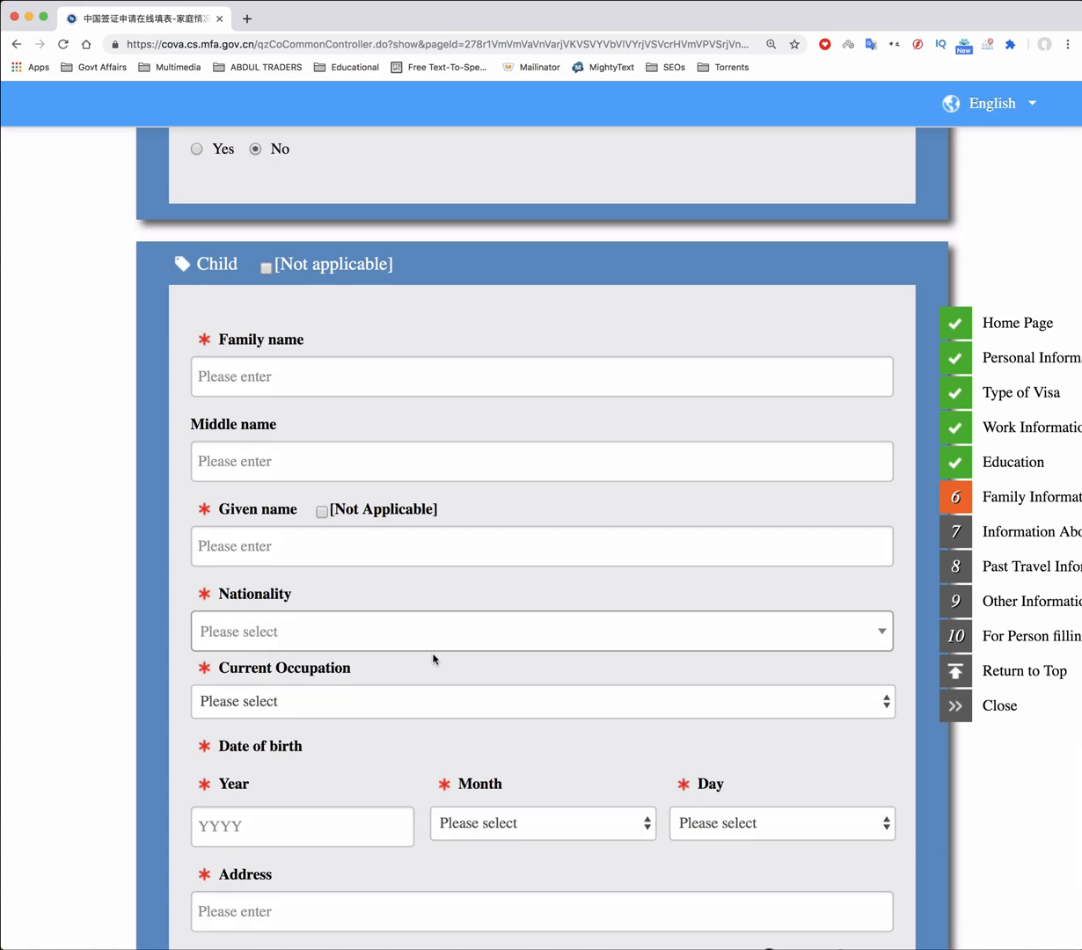
{"action": "scroll", "coordinate": [432, 657], "scroll_direction": "down", "scroll_amount": 2}
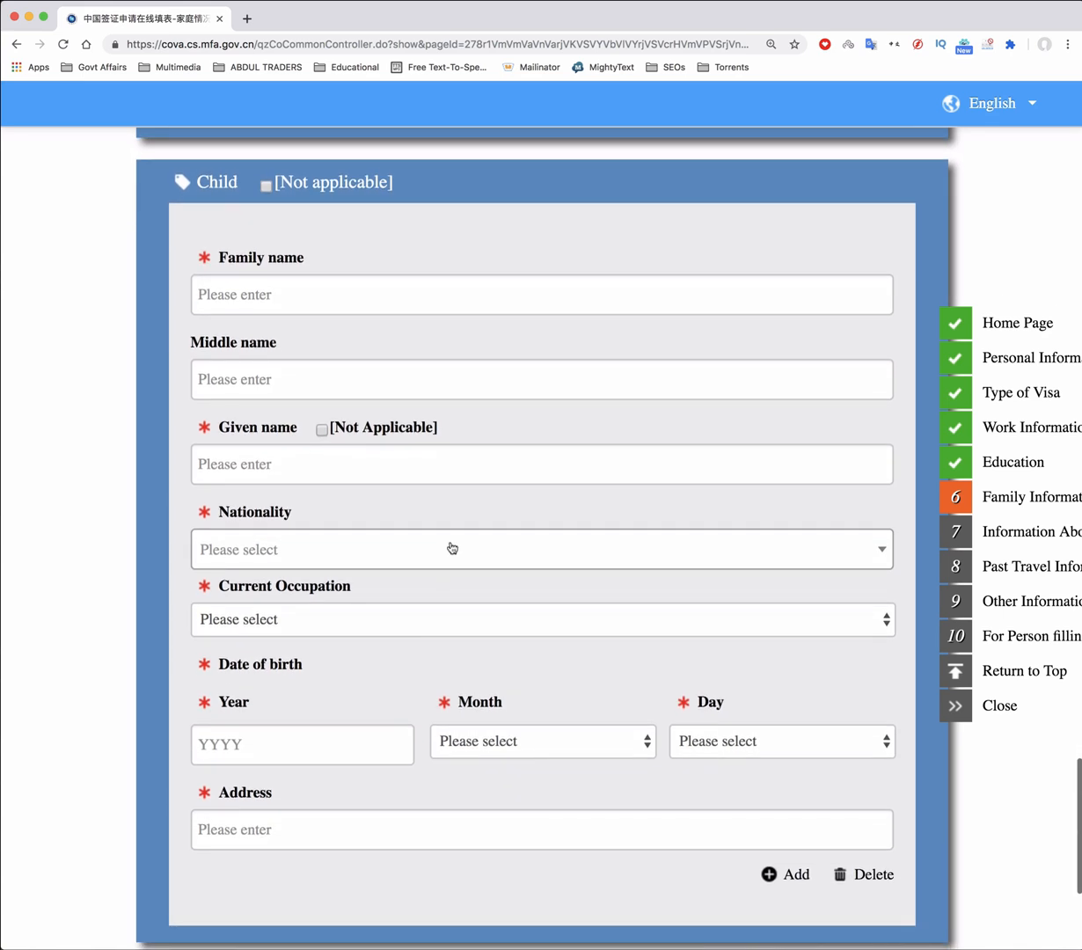
{"action": "left_click", "coordinate": [252, 301]}
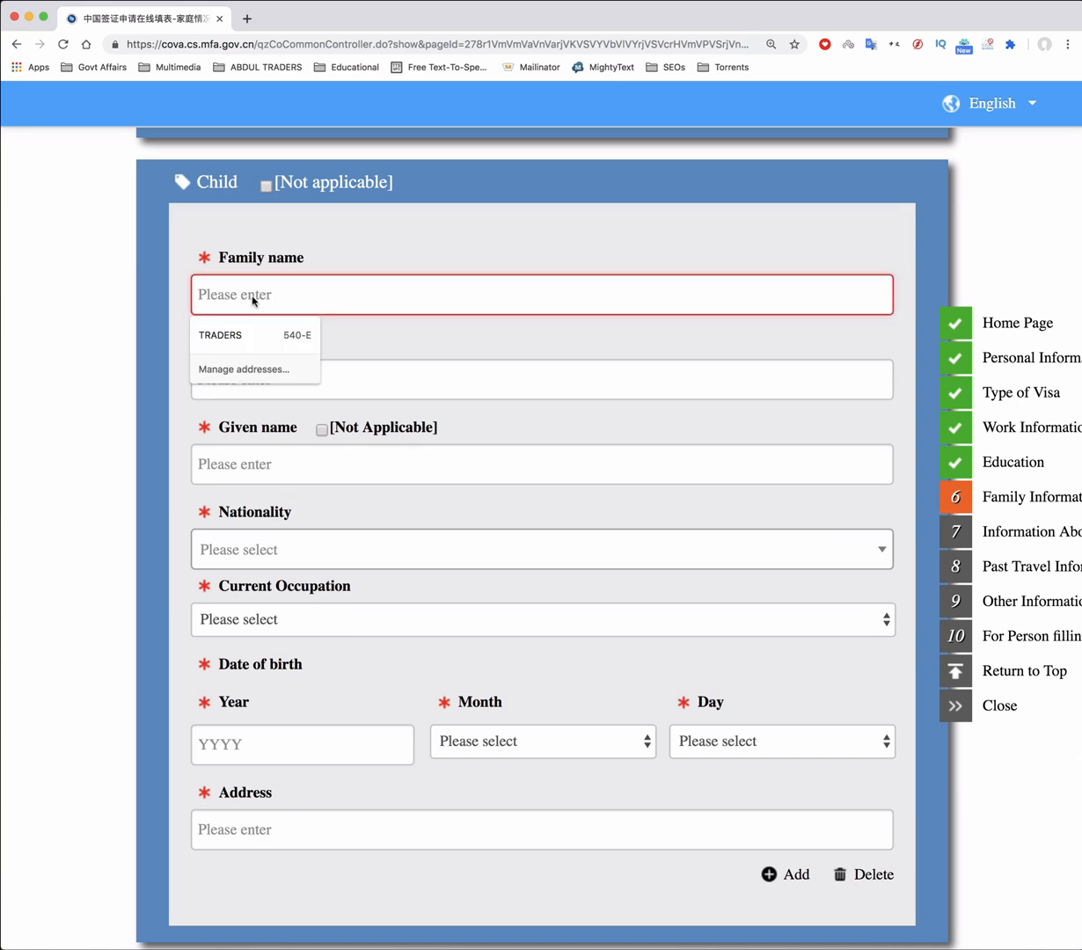
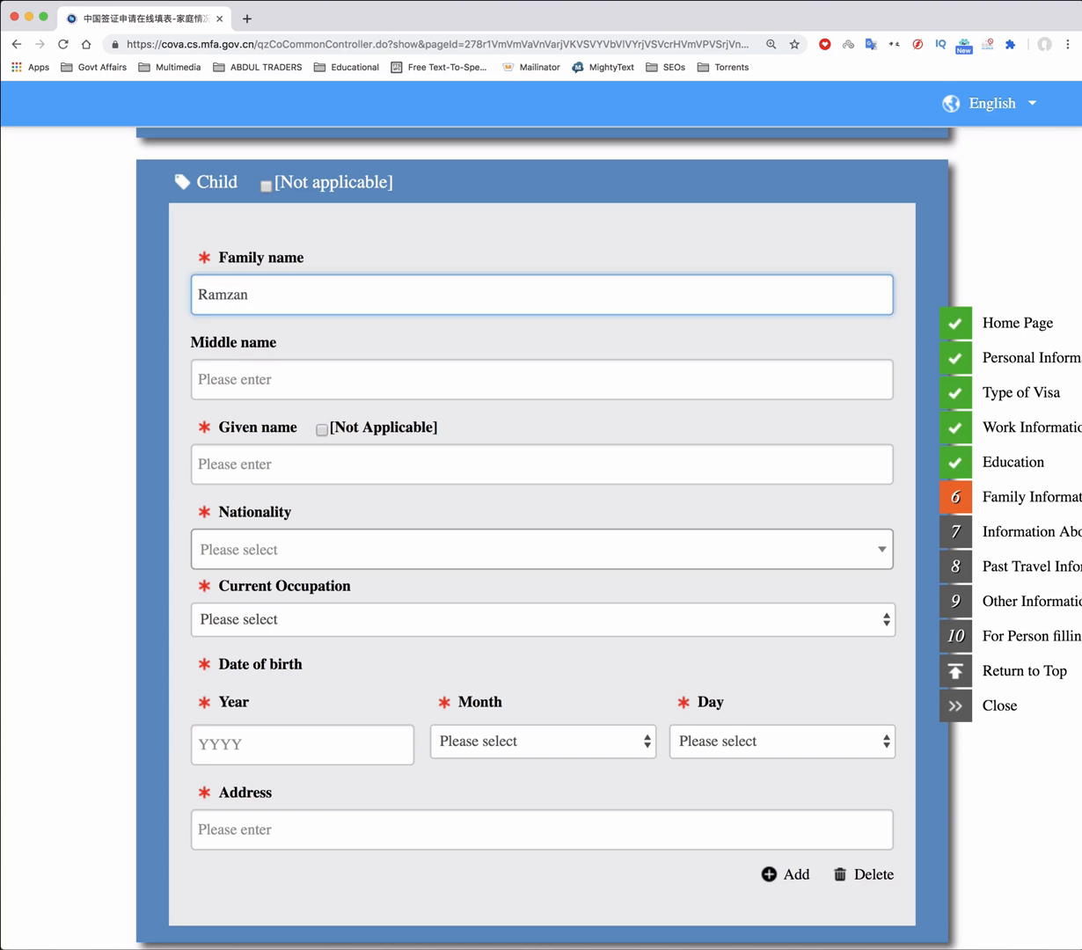
{"action": "left_click", "coordinate": [251, 462]}
{"action": "key", "text": "Tab"}
{"action": "type", "text": "Pakista"}
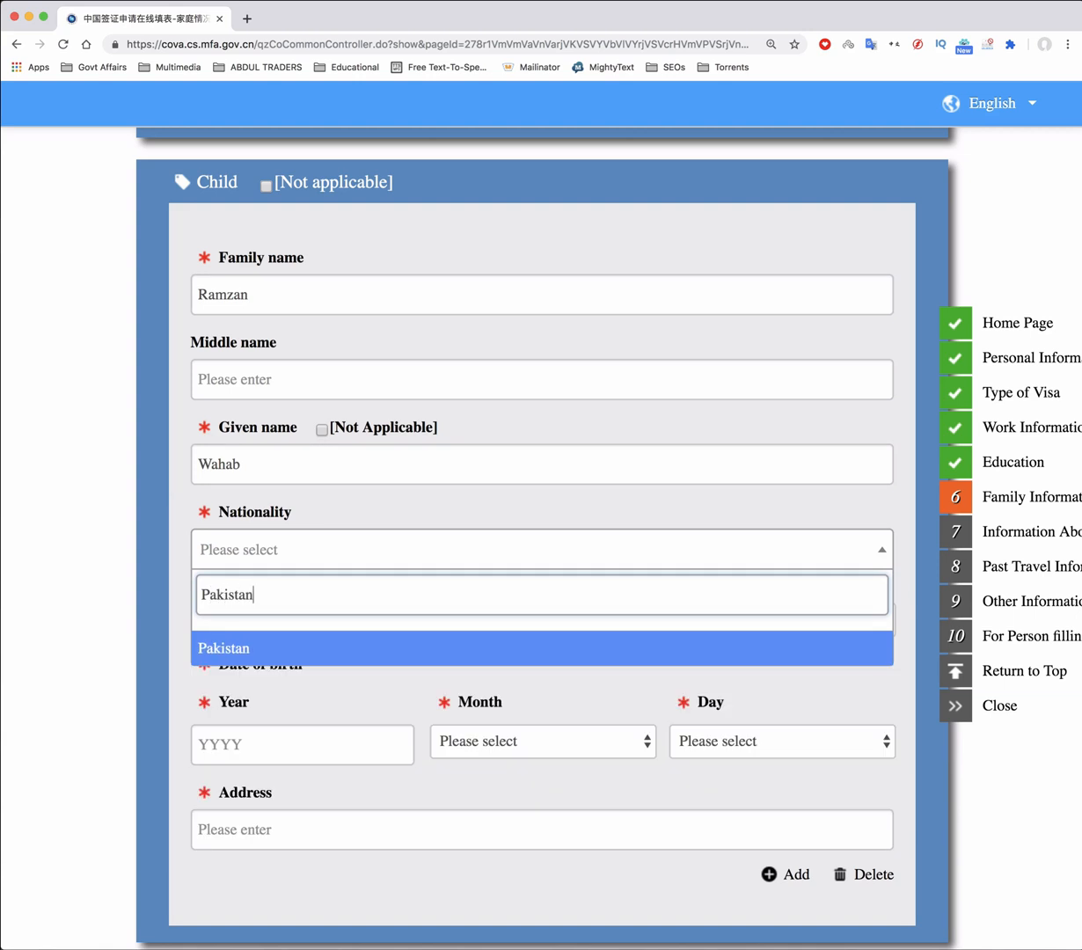
{"action": "left_click", "coordinate": [209, 635]}
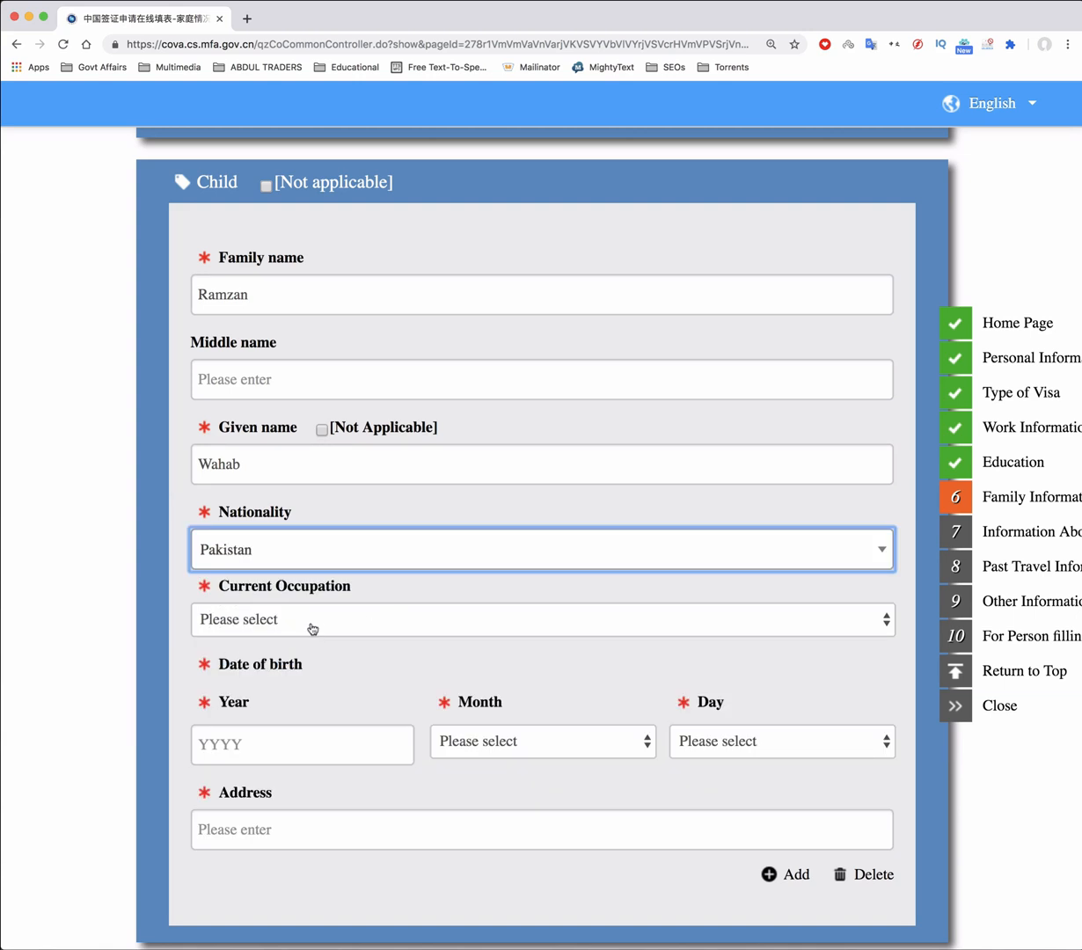
{"action": "left_click", "coordinate": [309, 623]}
{"action": "left_click", "coordinate": [280, 722]}
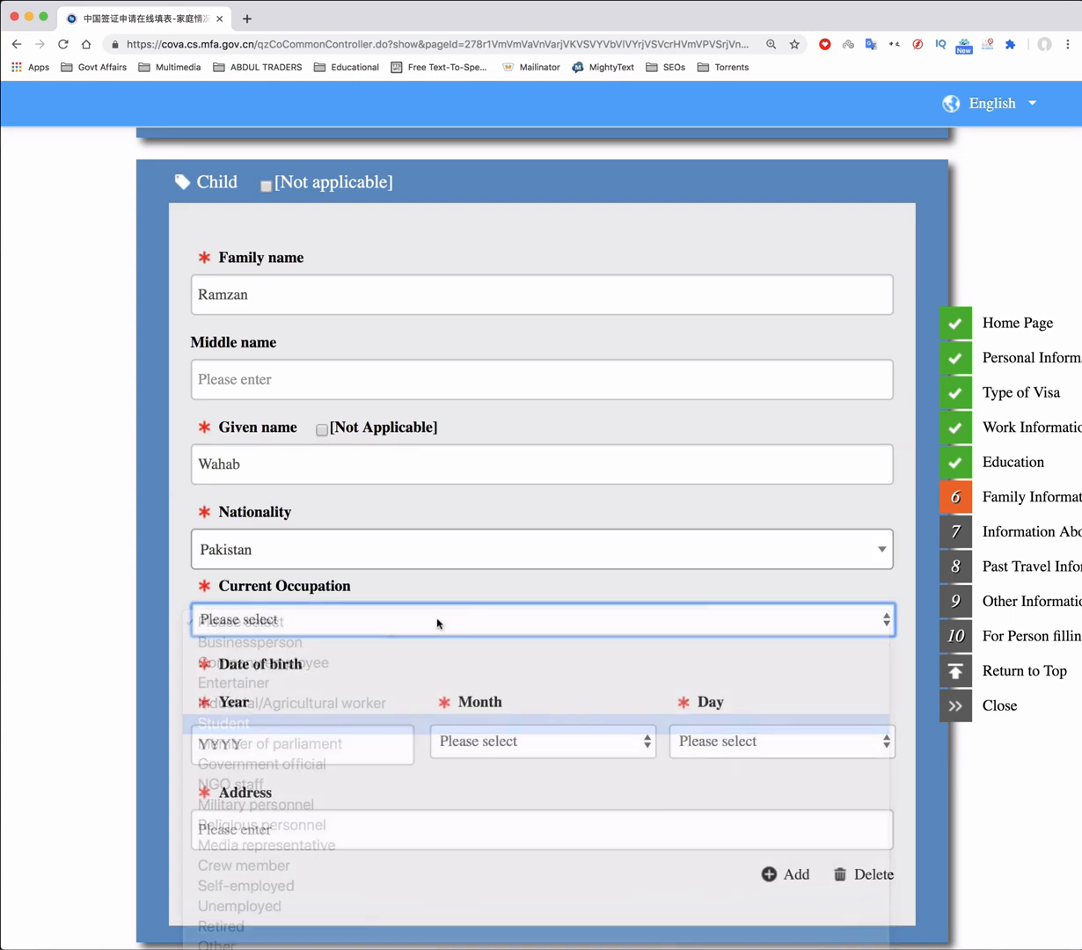
{"action": "left_click", "coordinate": [289, 741]}
{"action": "scroll", "coordinate": [355, 655], "scroll_direction": "down", "scroll_amount": 3}
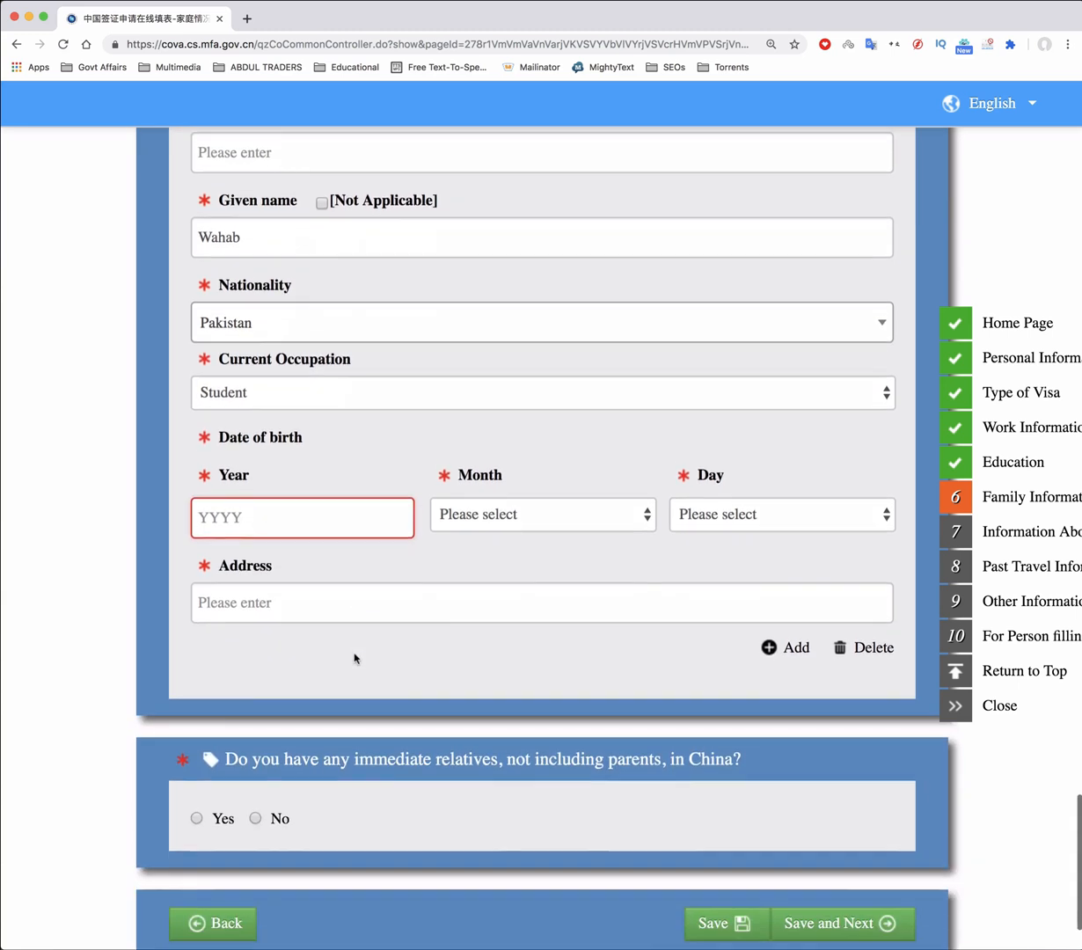
{"action": "type", "text": "2011"}
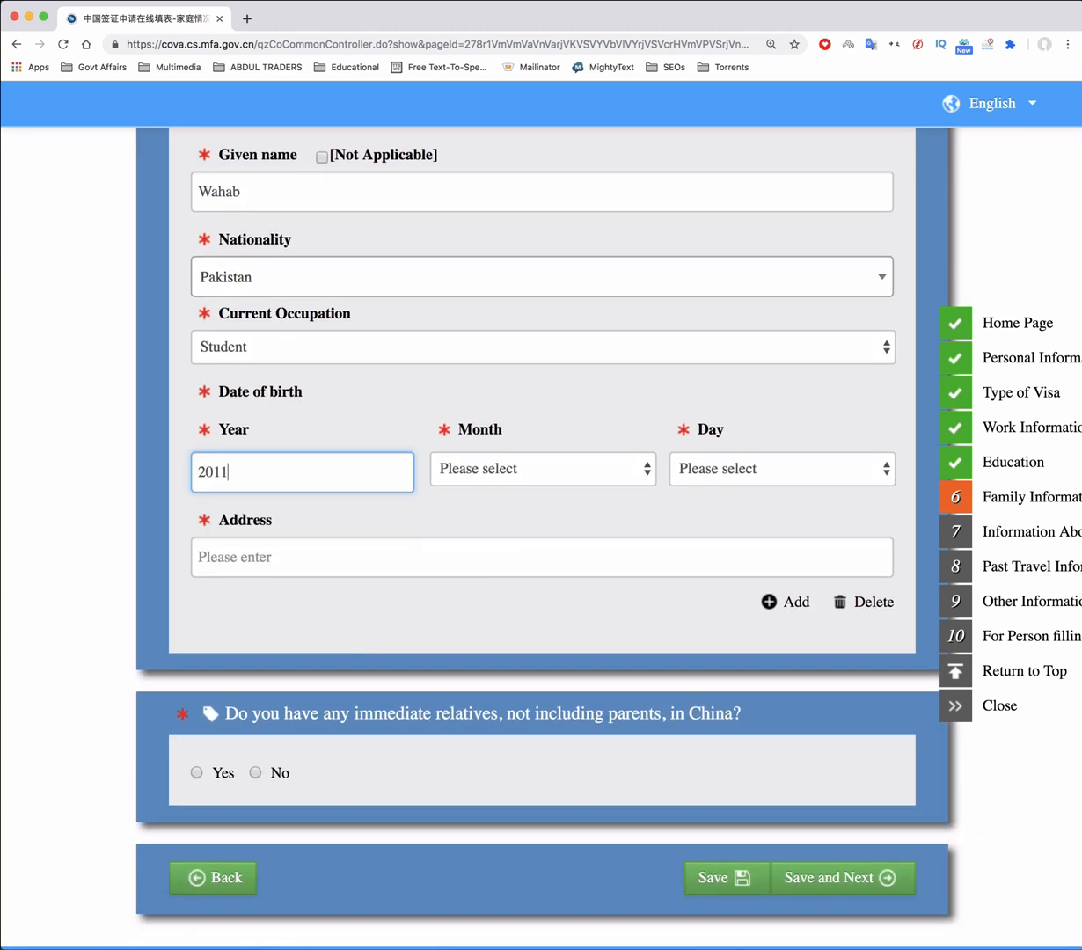
{"action": "left_click", "coordinate": [596, 472]}
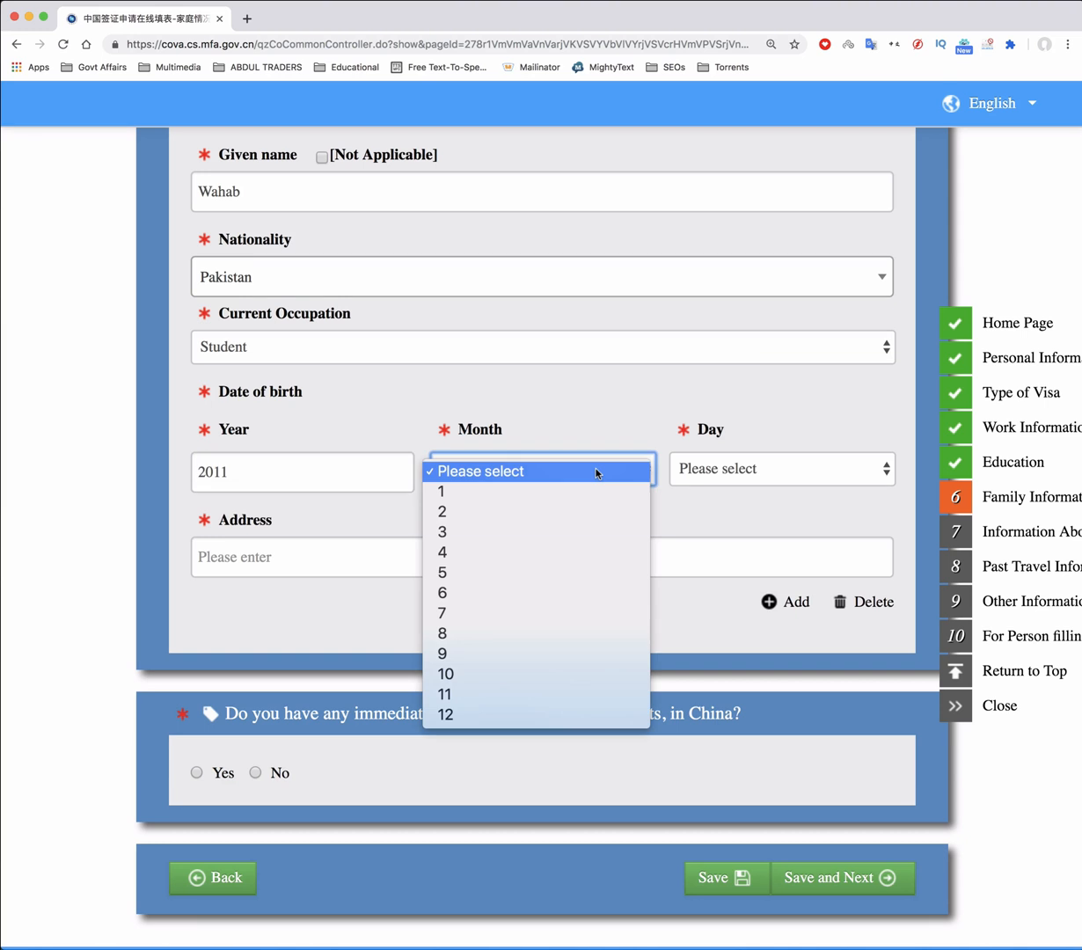
{"action": "left_click", "coordinate": [514, 712]}
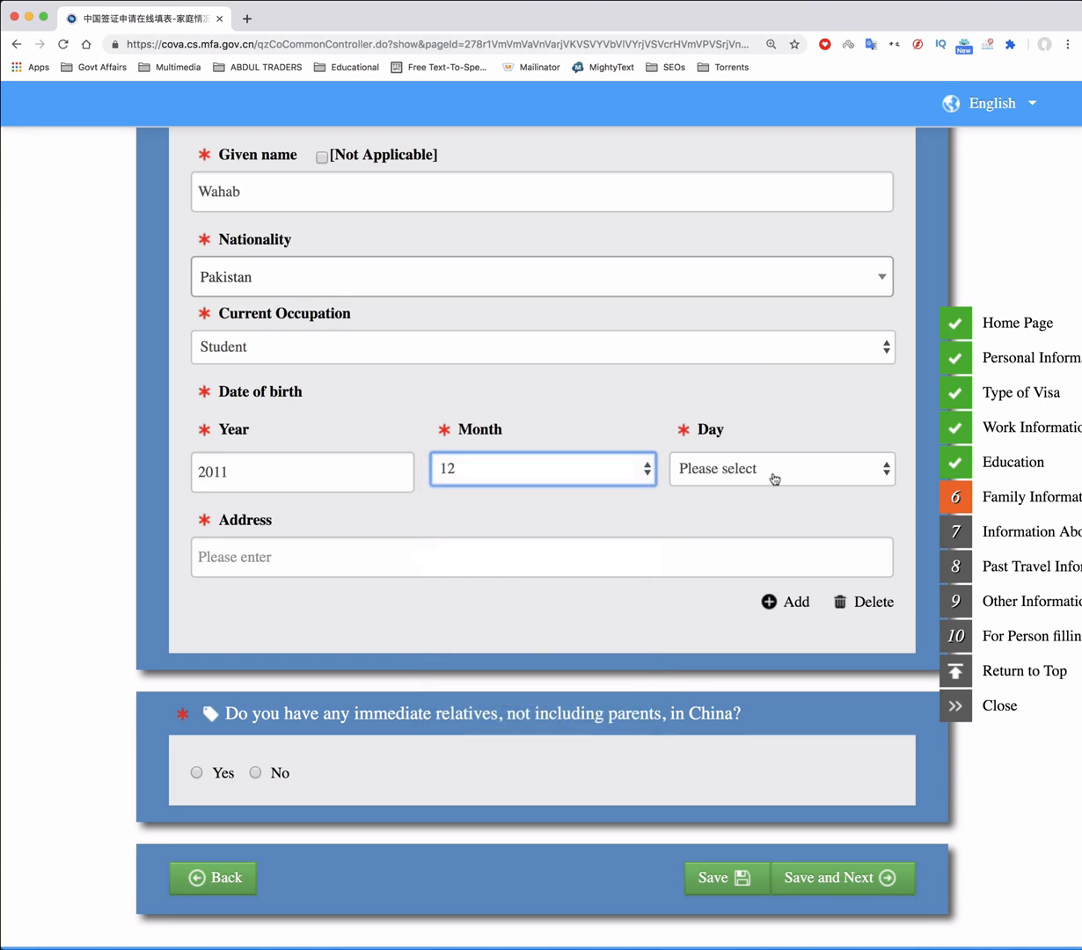
{"action": "left_click", "coordinate": [773, 475]}
{"action": "left_click", "coordinate": [730, 838]}
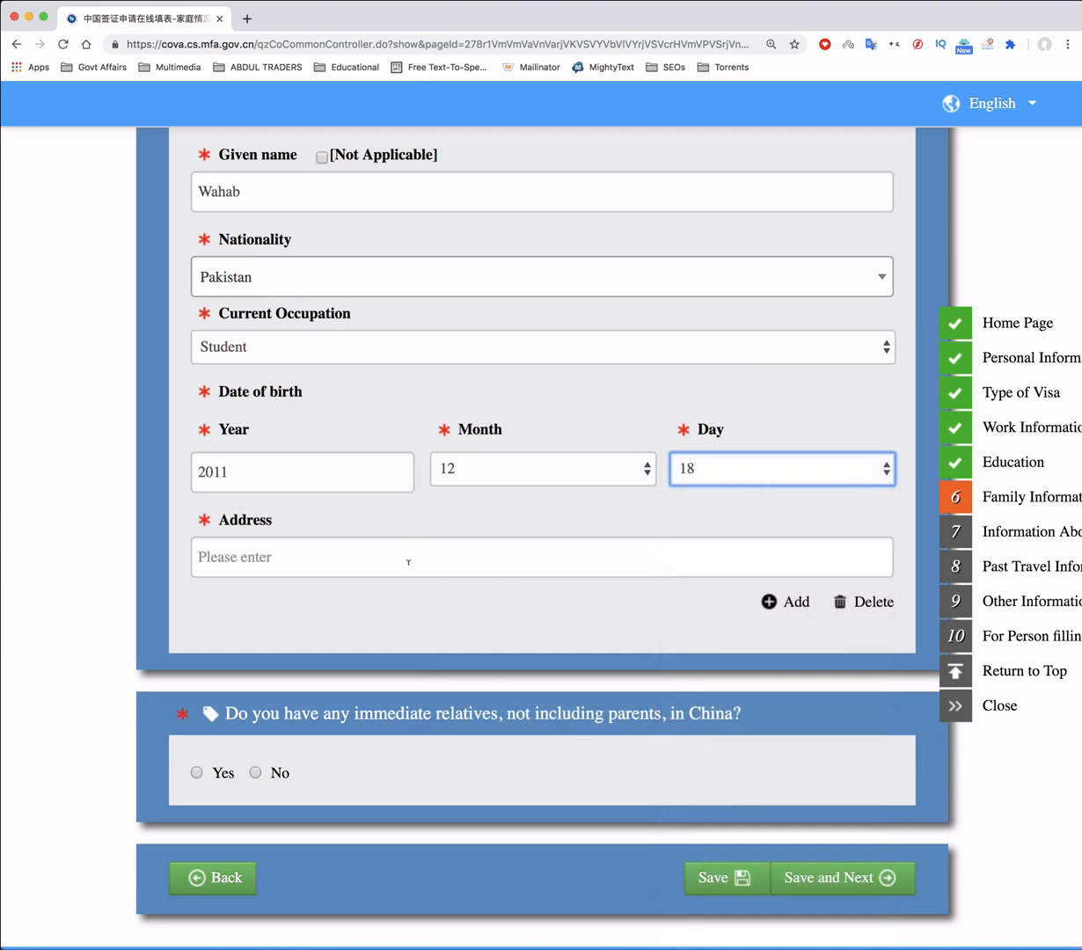
{"action": "left_click", "coordinate": [362, 559]}
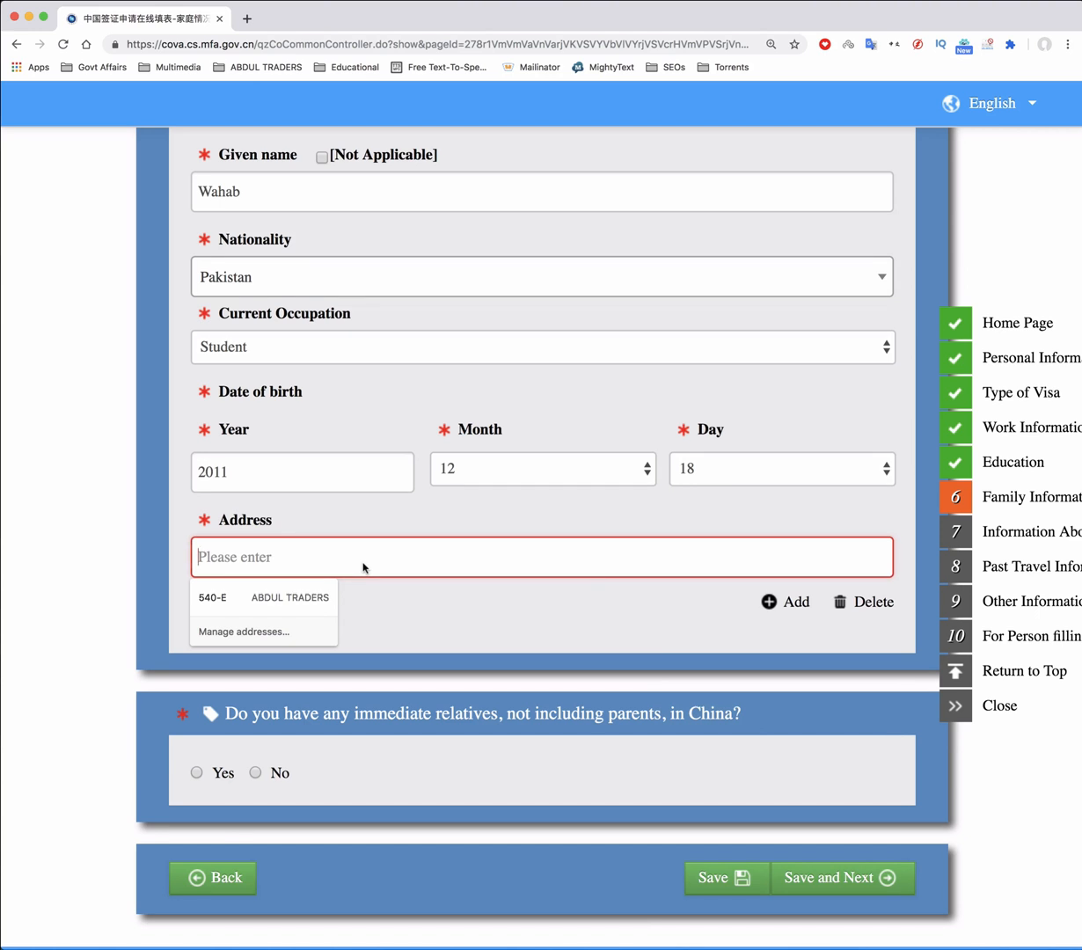
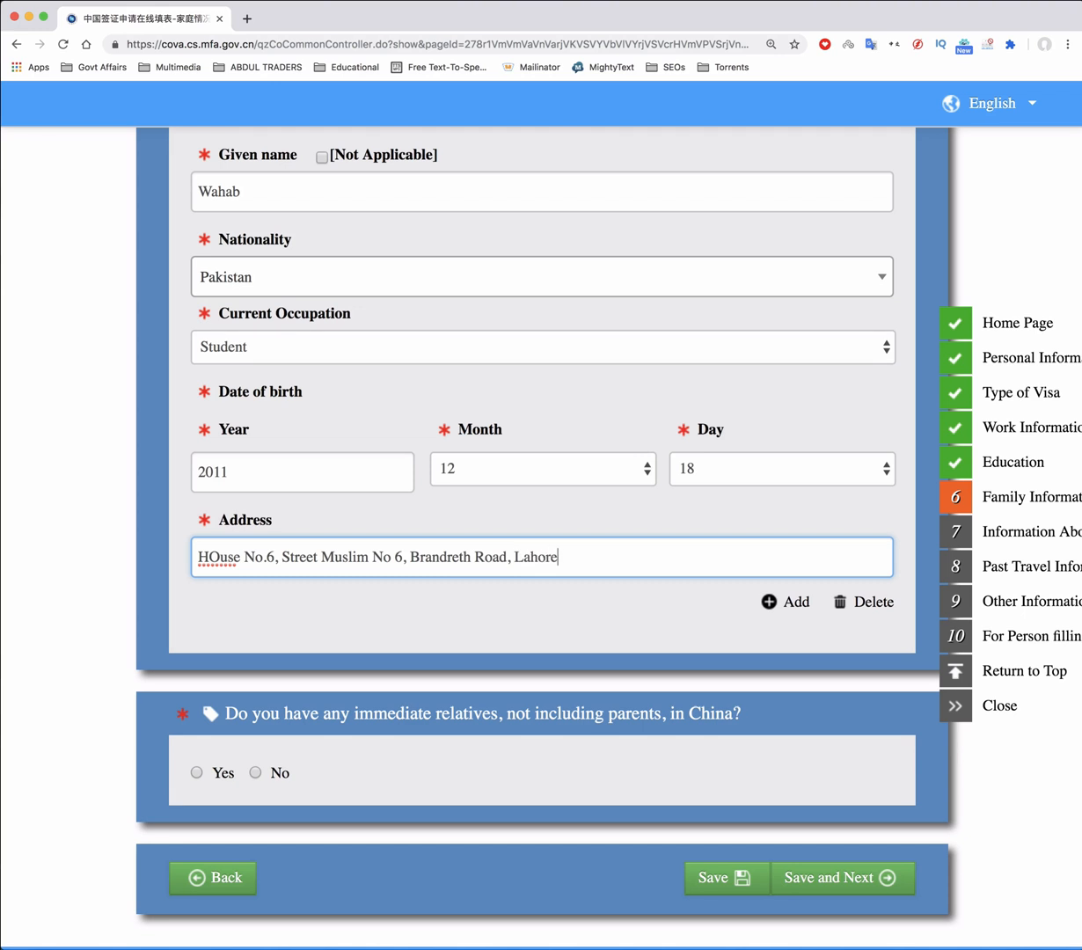
Answer No to other relatives in China, then Save and Next on the family page
{"action": "scroll", "coordinate": [575, 649], "scroll_direction": "down", "scroll_amount": 2}
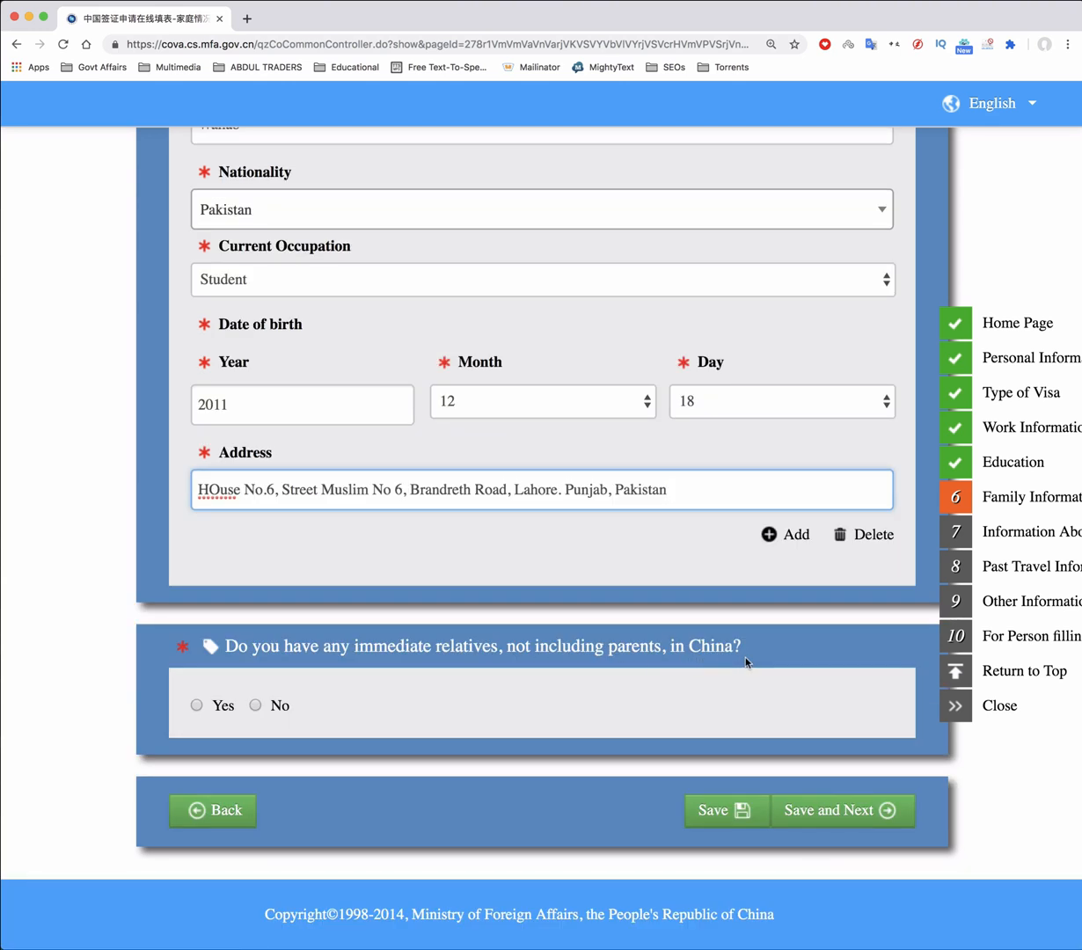
{"action": "left_click", "coordinate": [256, 707]}
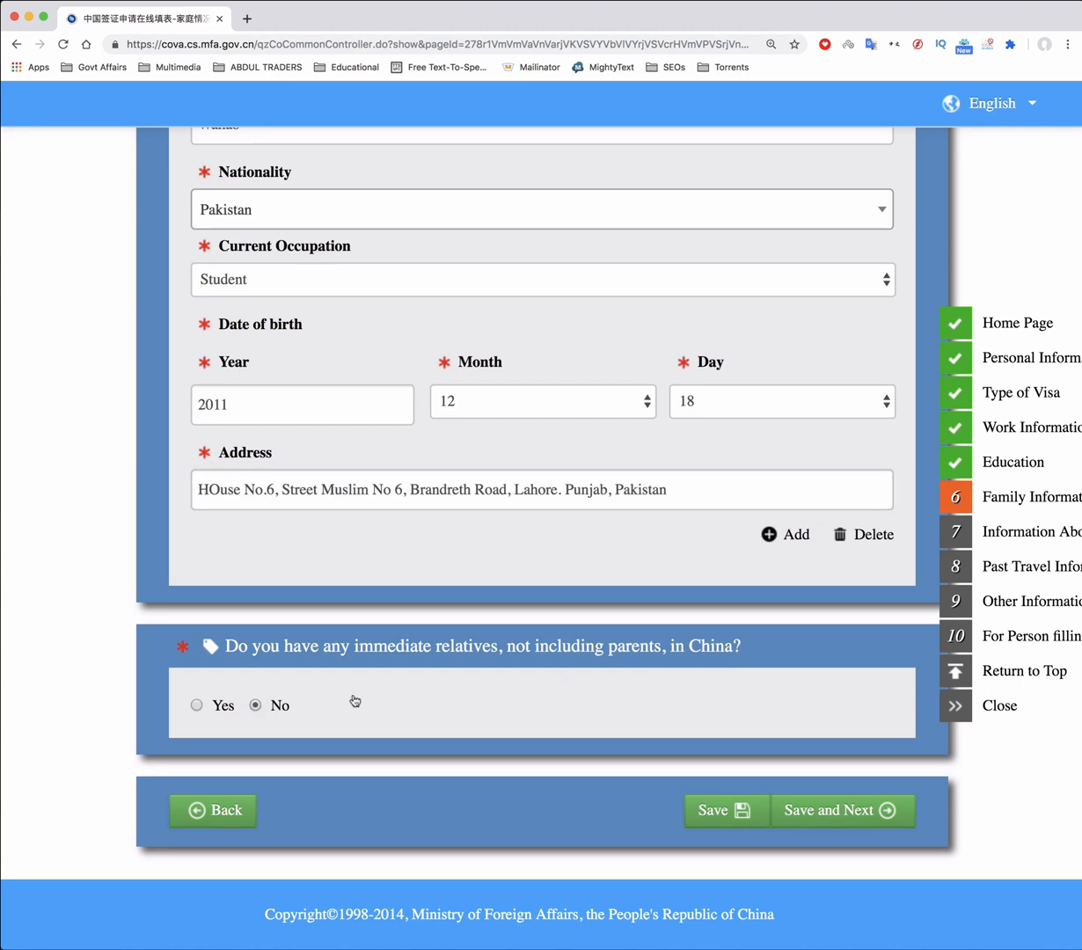
{"action": "left_click", "coordinate": [851, 816]}
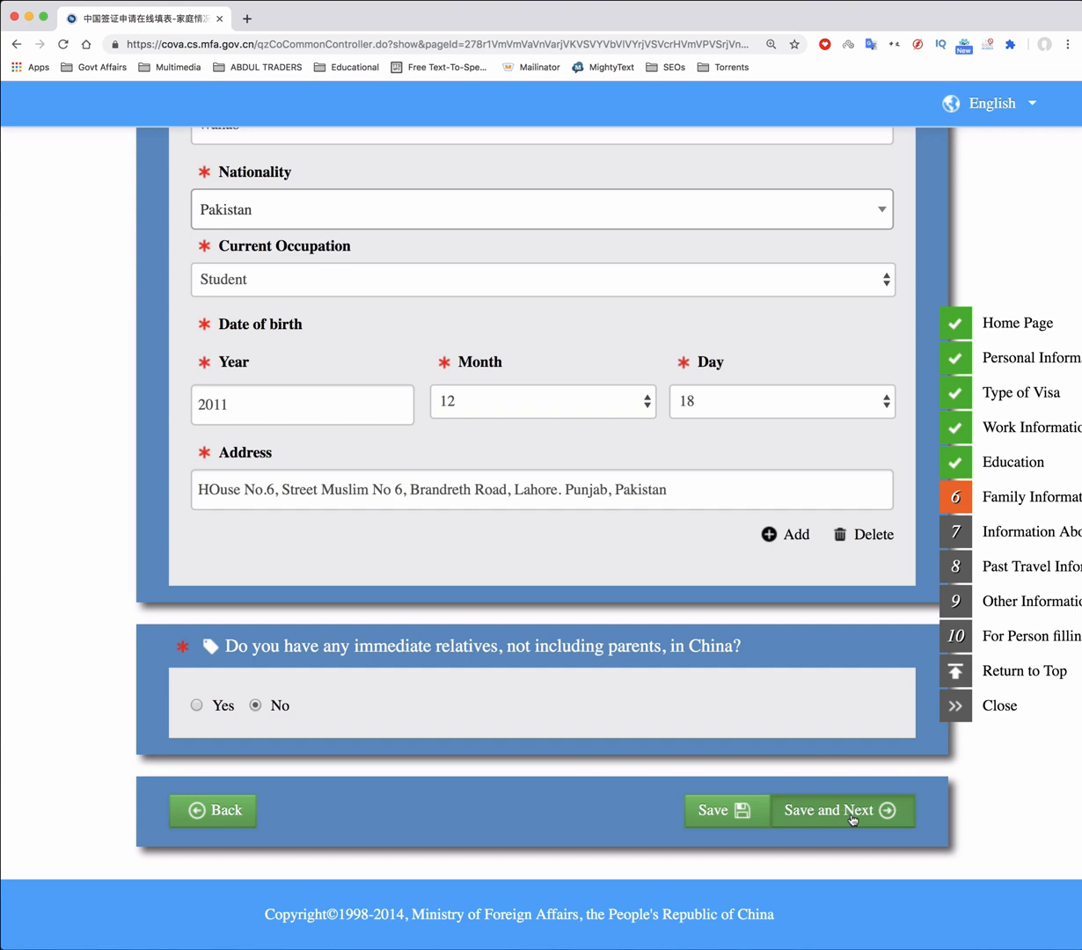
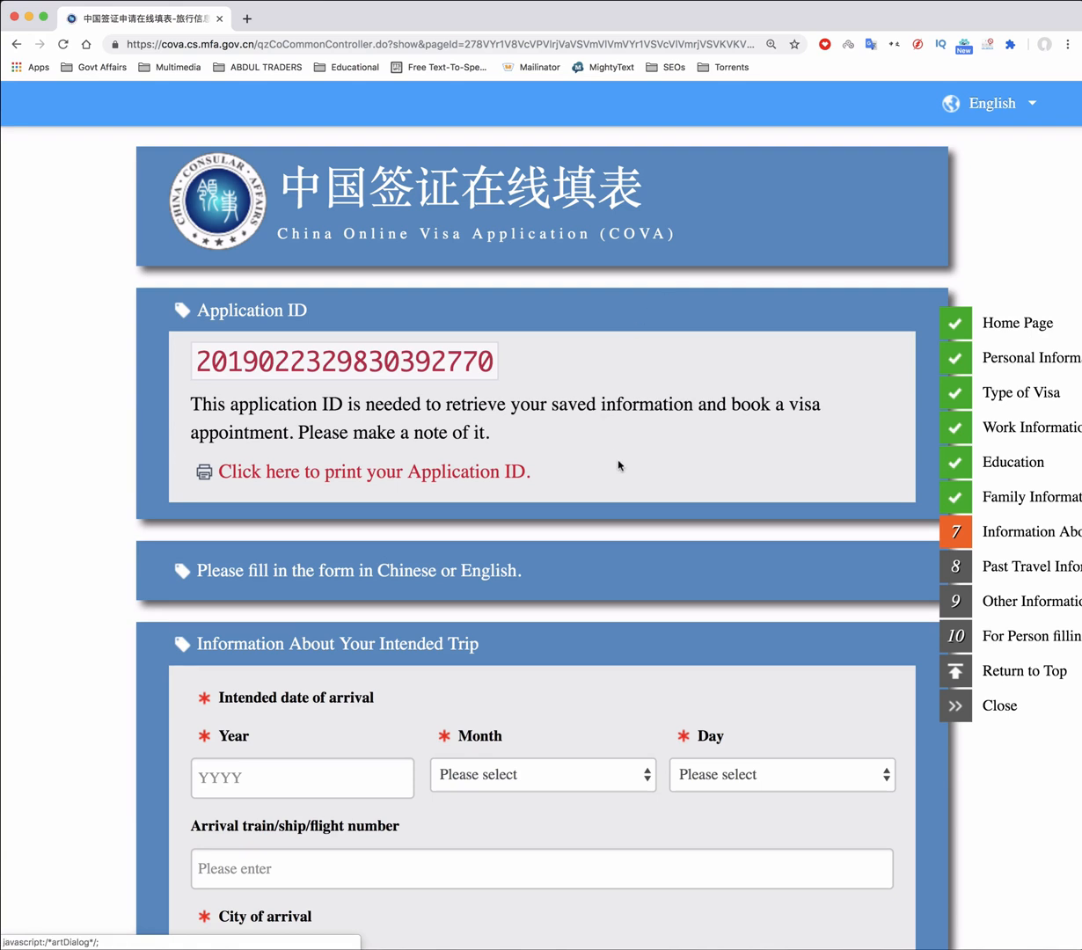
Set the arrival date to 13 April 2019 (2019/4/13)
{"action": "scroll", "coordinate": [618, 463], "scroll_direction": "down", "scroll_amount": 5}
{"action": "scroll", "coordinate": [618, 463], "scroll_direction": "down", "scroll_amount": 3}
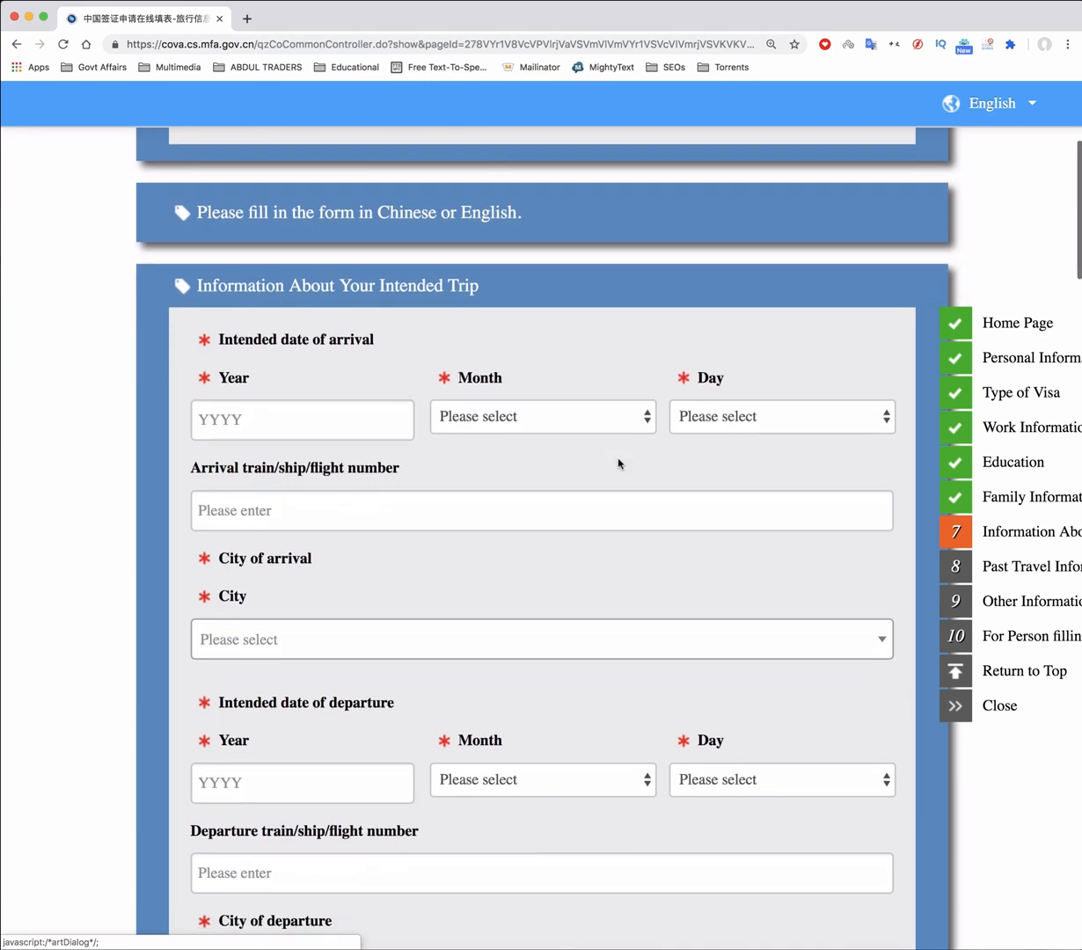
{"action": "left_click", "coordinate": [274, 430]}
{"action": "type", "text": "2019"}
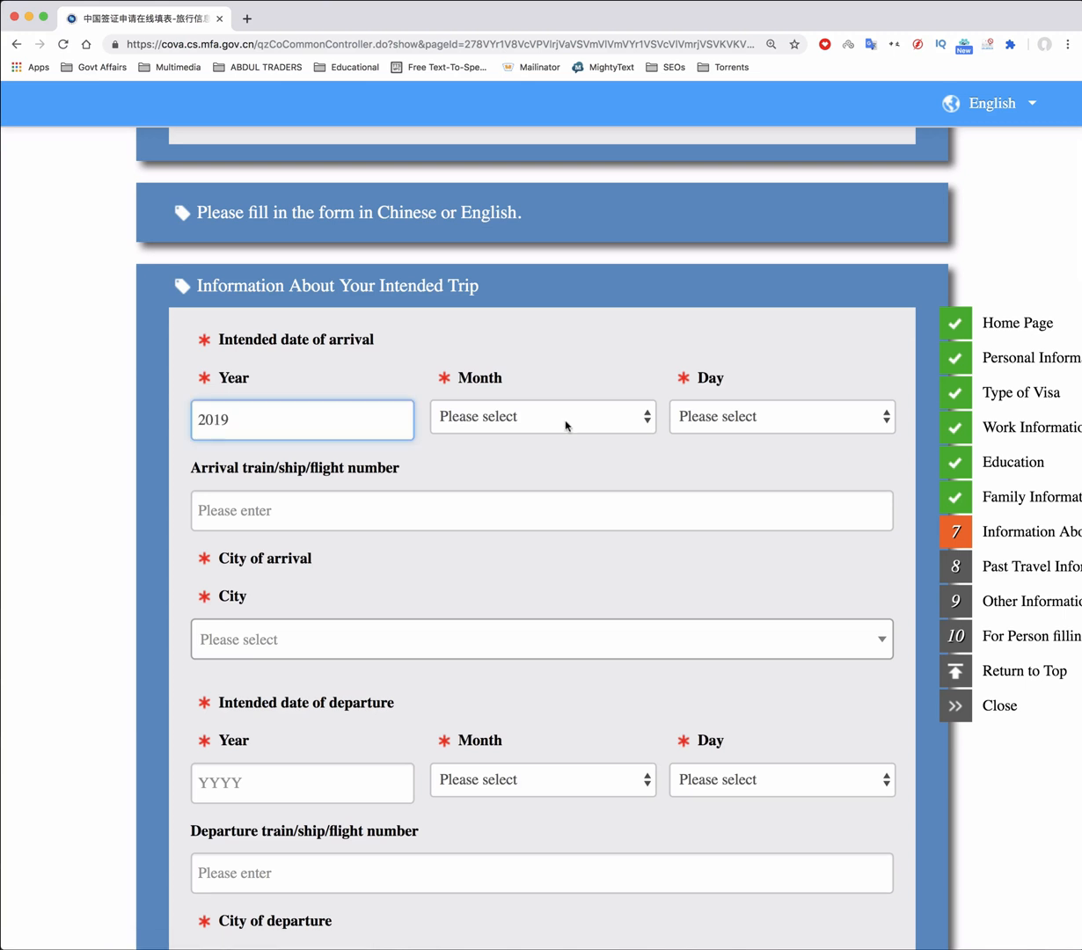
{"action": "left_click", "coordinate": [566, 425]}
{"action": "left_click", "coordinate": [566, 500]}
{"action": "left_click", "coordinate": [782, 427]}
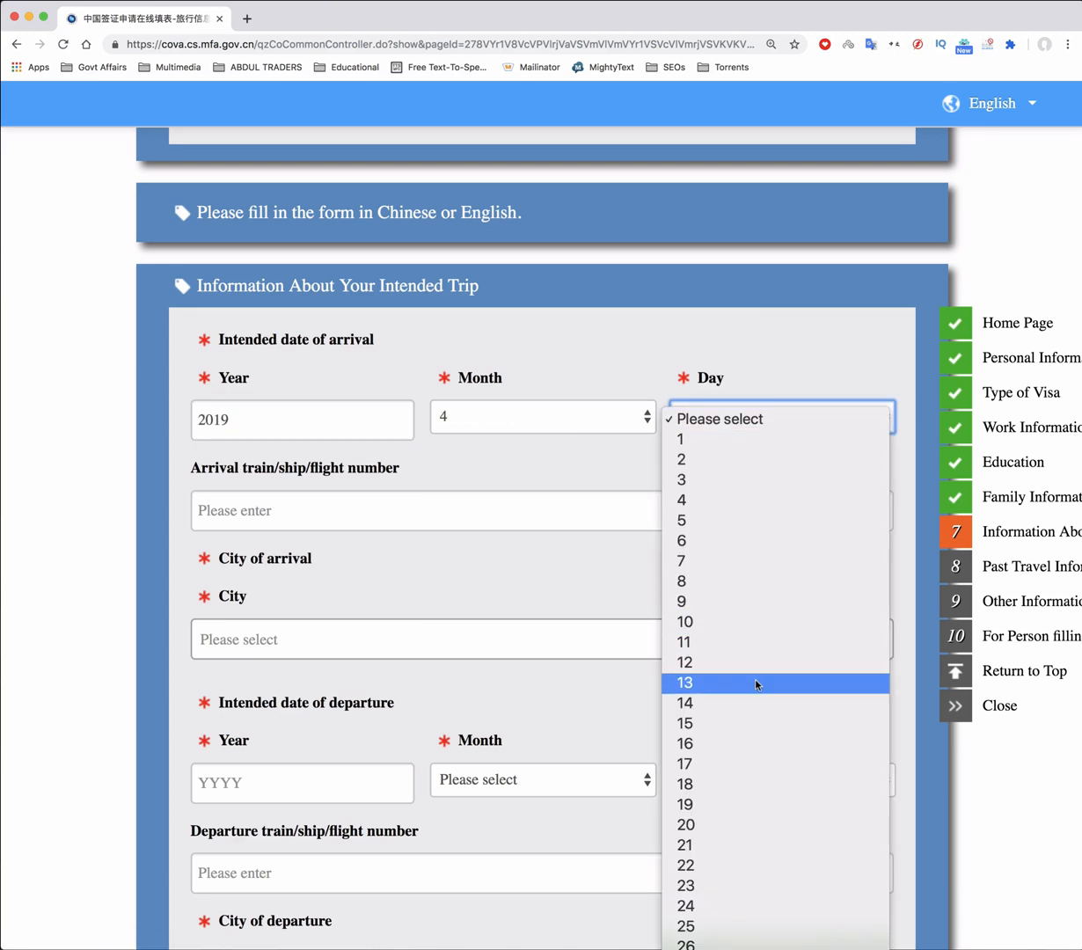
{"action": "left_click", "coordinate": [756, 683]}
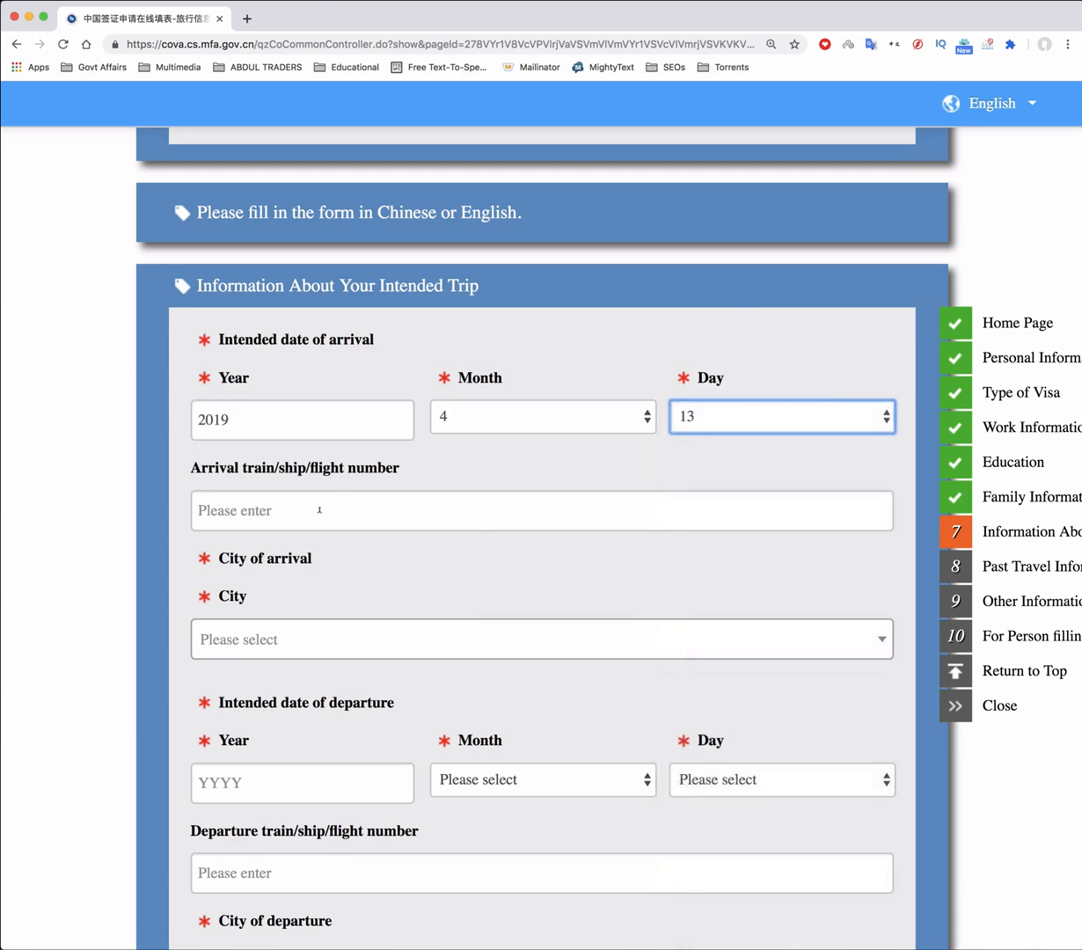
{"action": "left_click", "coordinate": [350, 515]}
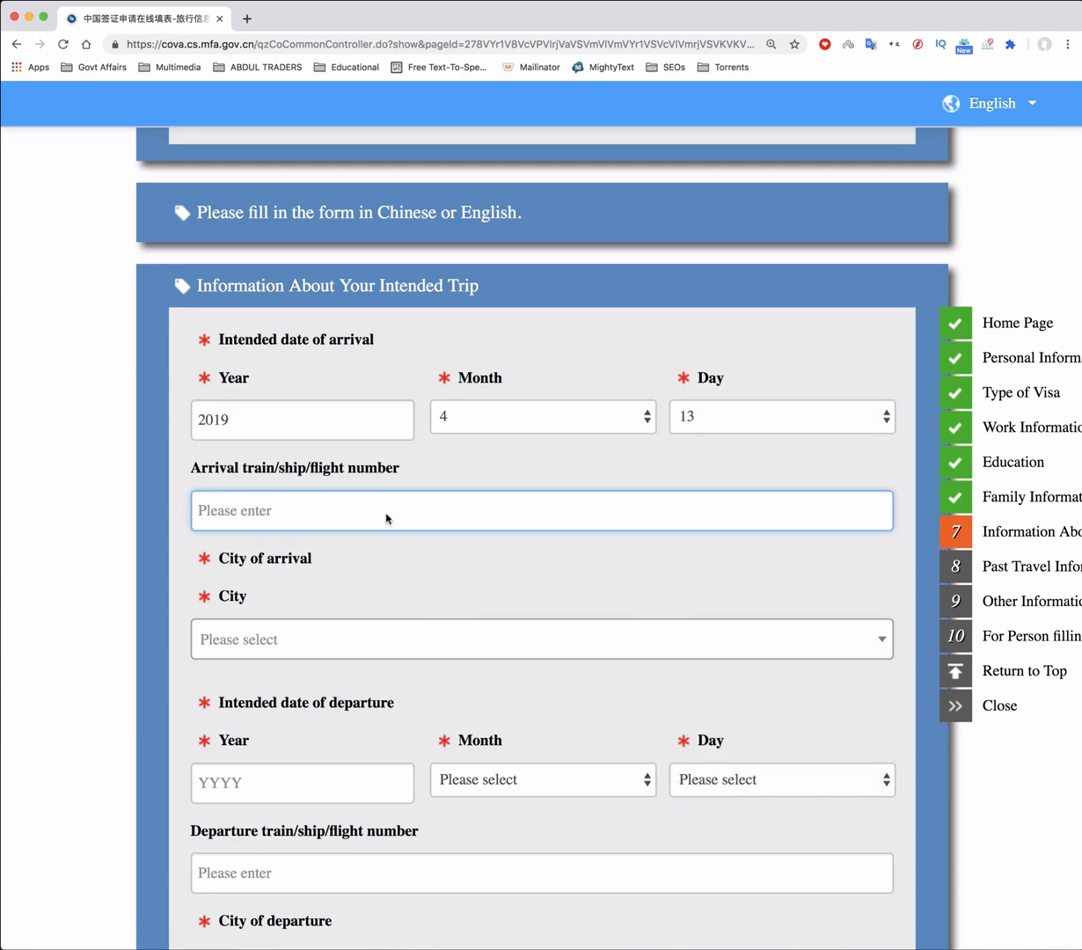
Set the arrival city to Guangzhou and the district to Baiyun Qu
{"action": "left_click", "coordinate": [290, 638]}
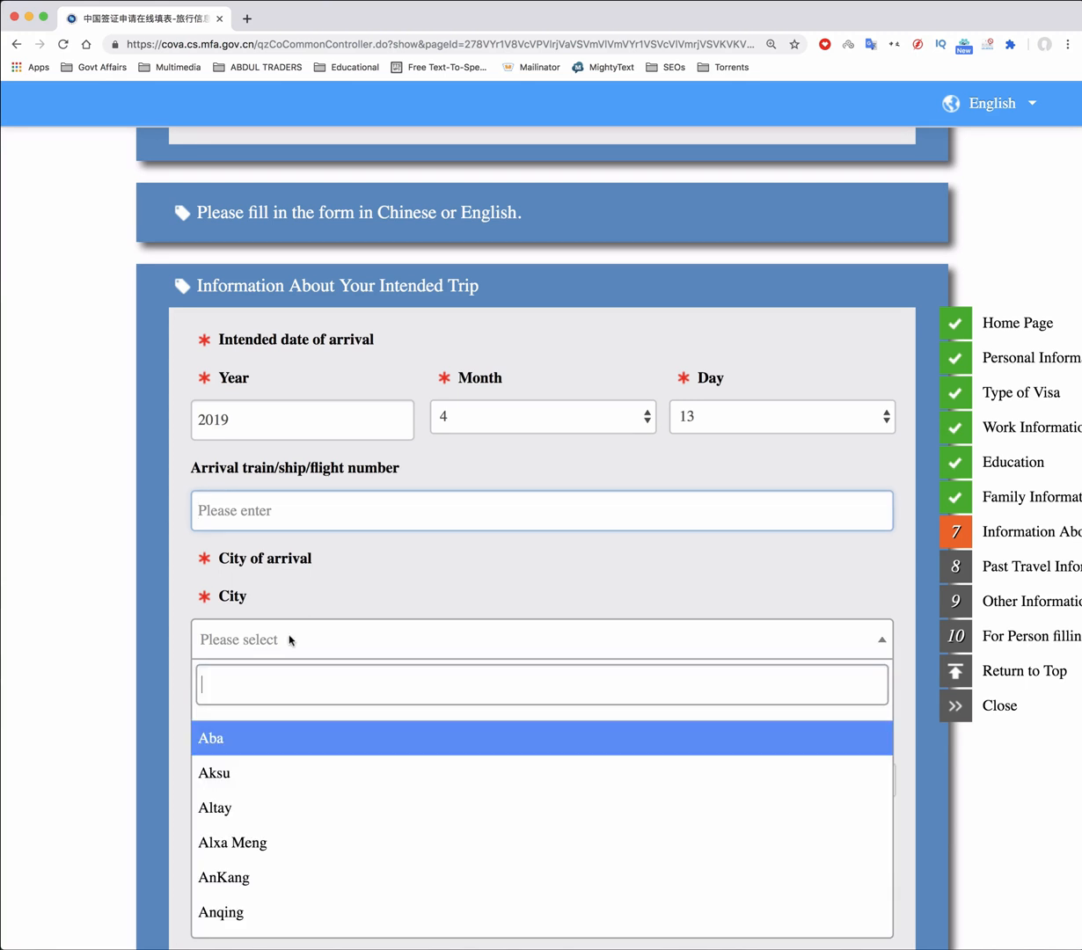
{"action": "type", "text": "Guangzhou"}
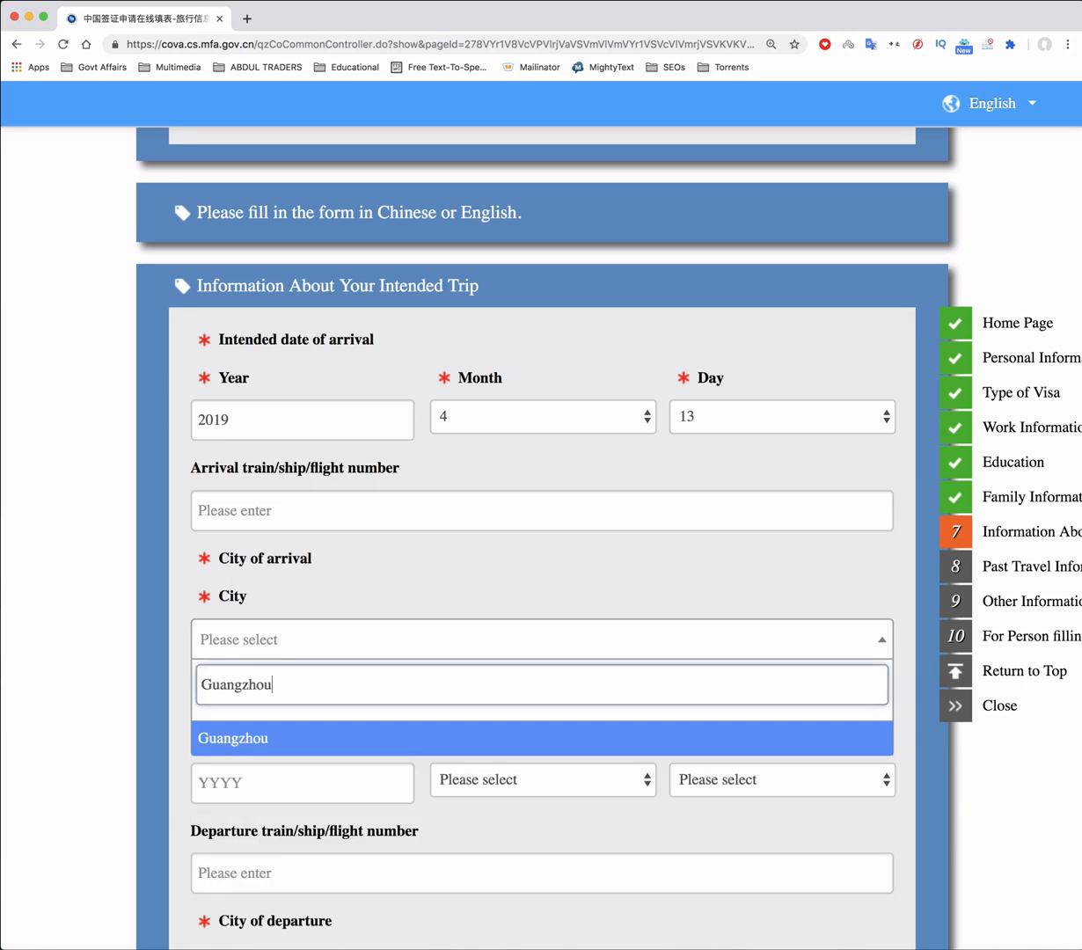
{"action": "left_click", "coordinate": [243, 714]}
{"action": "scroll", "coordinate": [411, 651], "scroll_direction": "down", "scroll_amount": 2}
{"action": "left_click", "coordinate": [651, 490]}
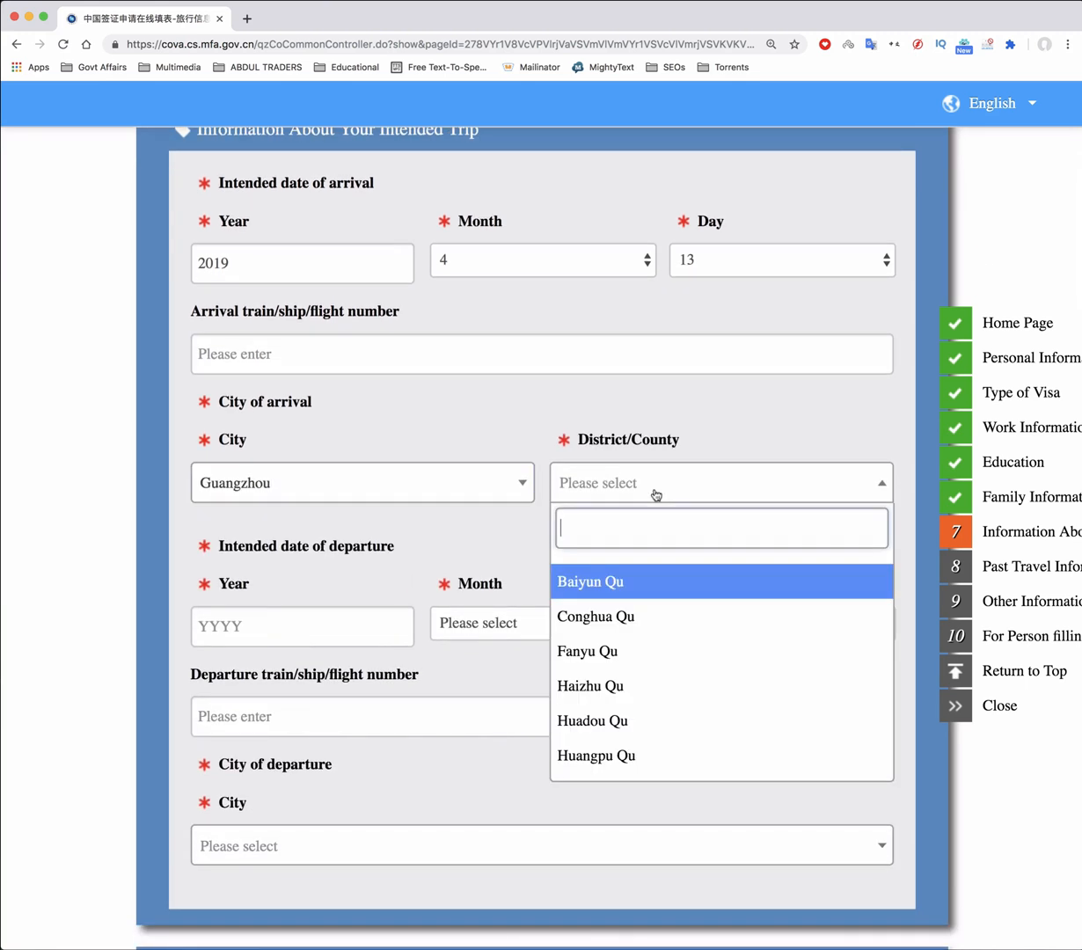
{"action": "left_click", "coordinate": [606, 579]}
Set departure to 13 May 2019 from Guangzhou, Baiyun Qu district
{"action": "scroll", "coordinate": [348, 583], "scroll_direction": "down", "scroll_amount": 2}
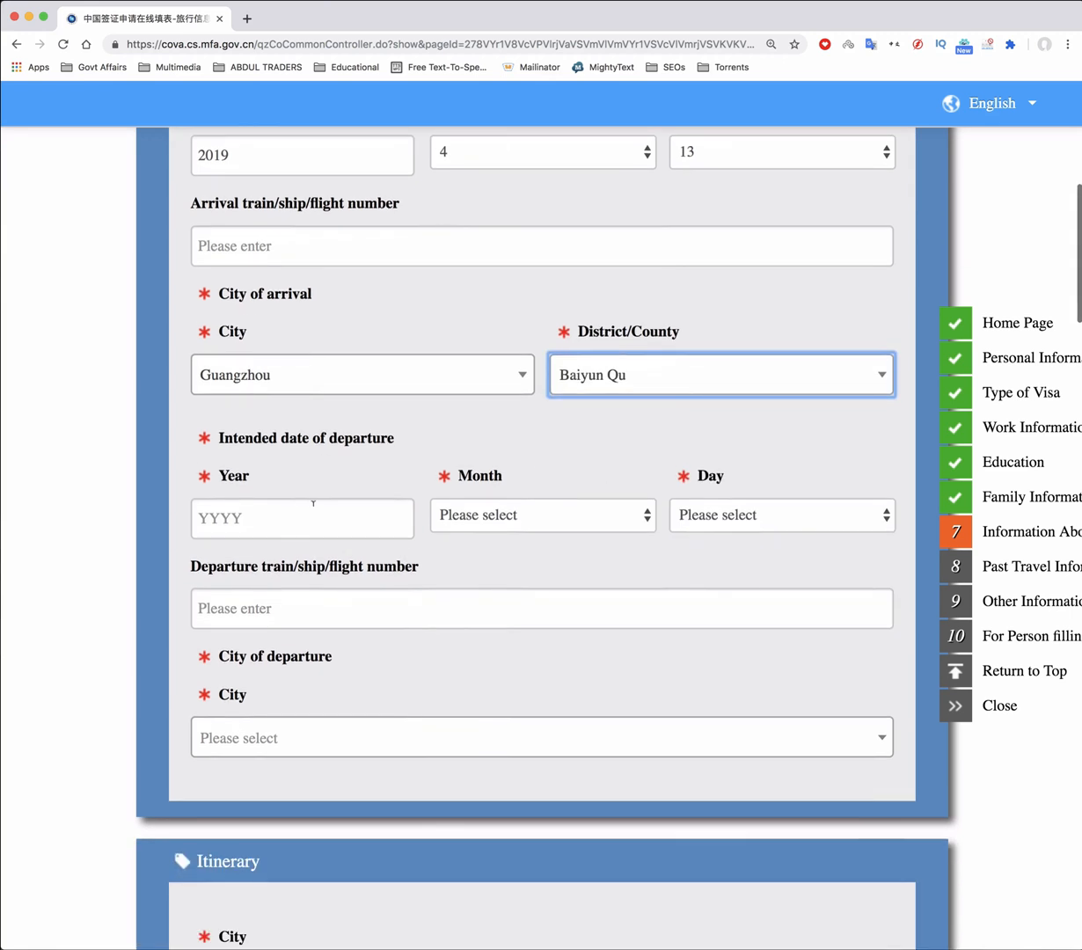
{"action": "left_click", "coordinate": [258, 518]}
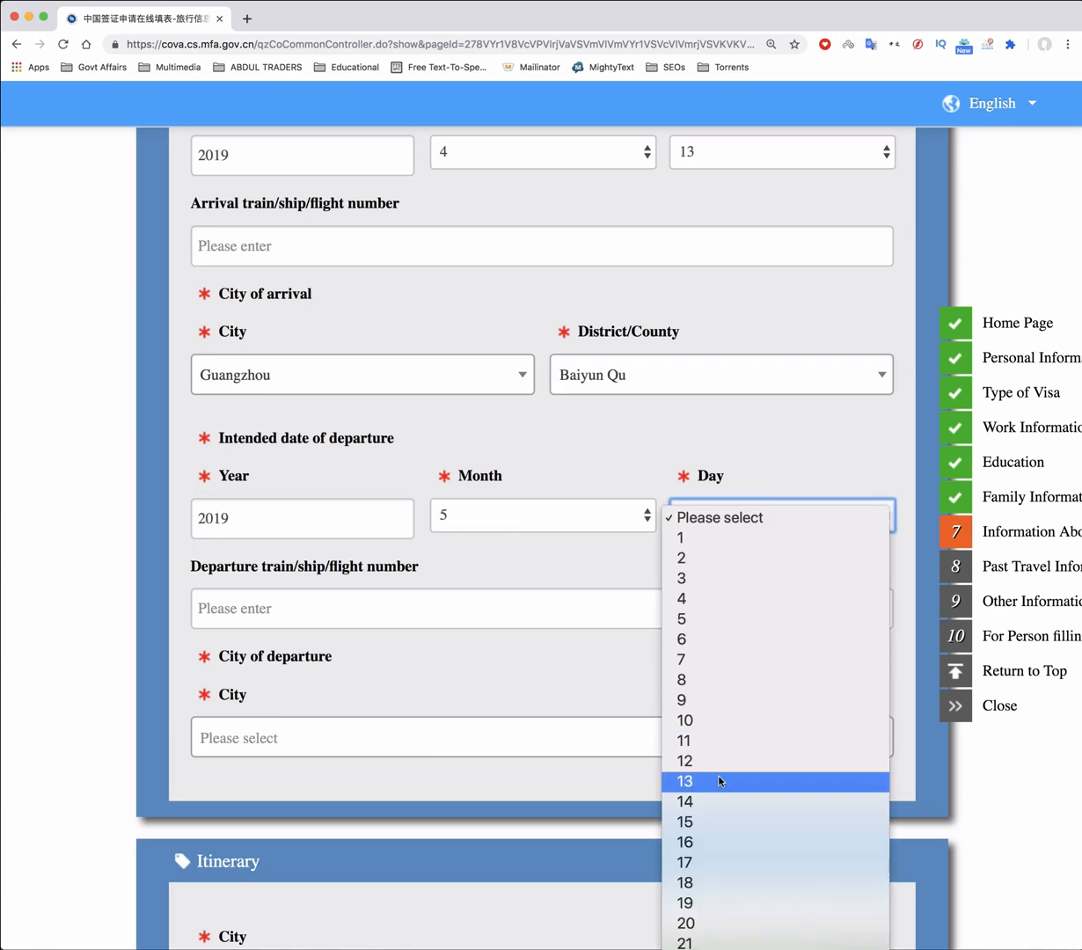
{"action": "left_click", "coordinate": [719, 781]}
{"action": "scroll", "coordinate": [365, 517], "scroll_direction": "down", "scroll_amount": 2}
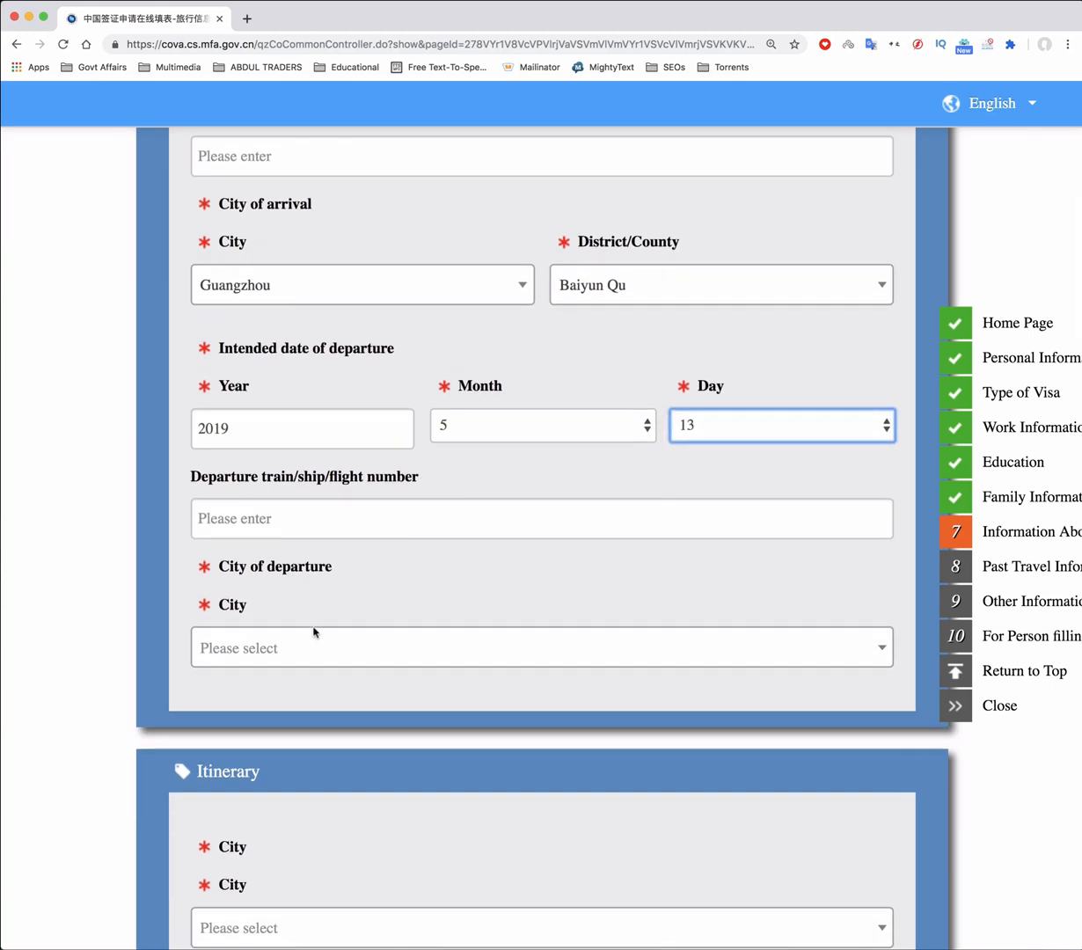
{"action": "left_click", "coordinate": [307, 644]}
{"action": "type", "text": "Guangzhou"}
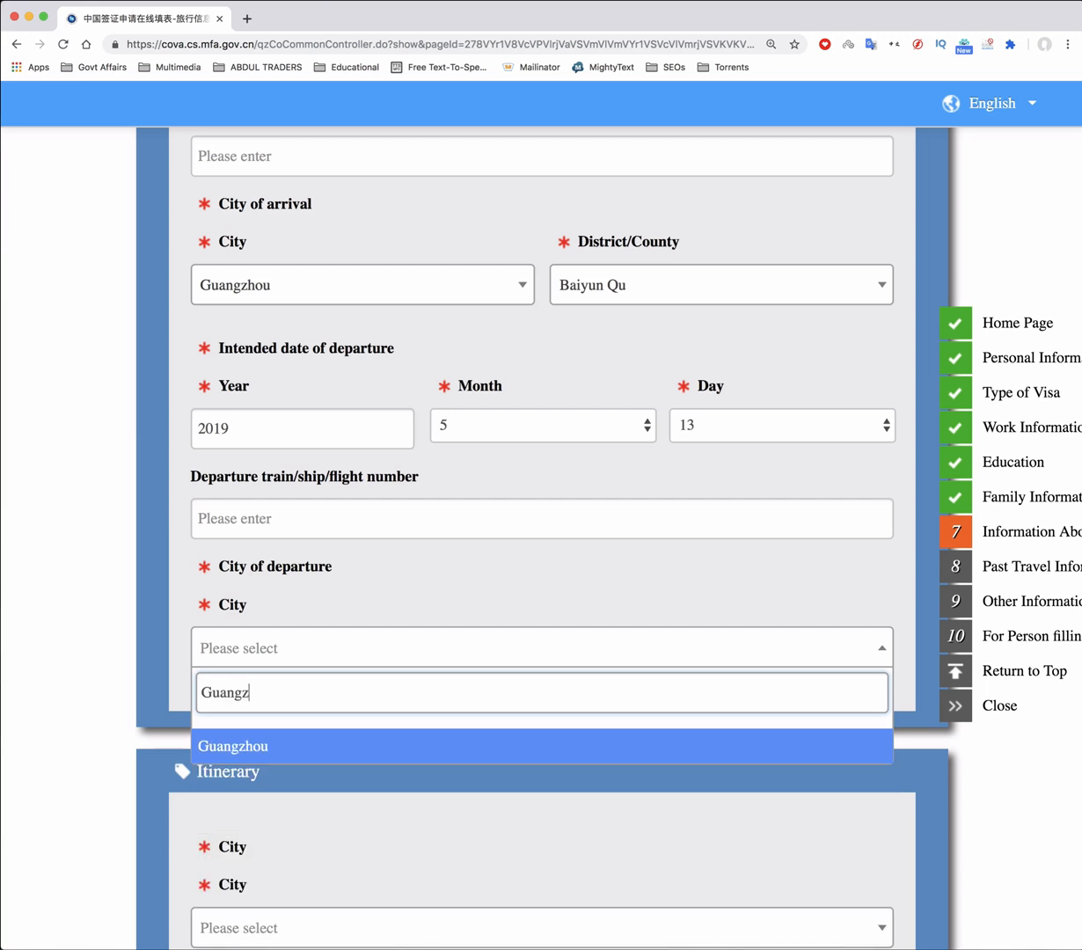
{"action": "left_click", "coordinate": [269, 748]}
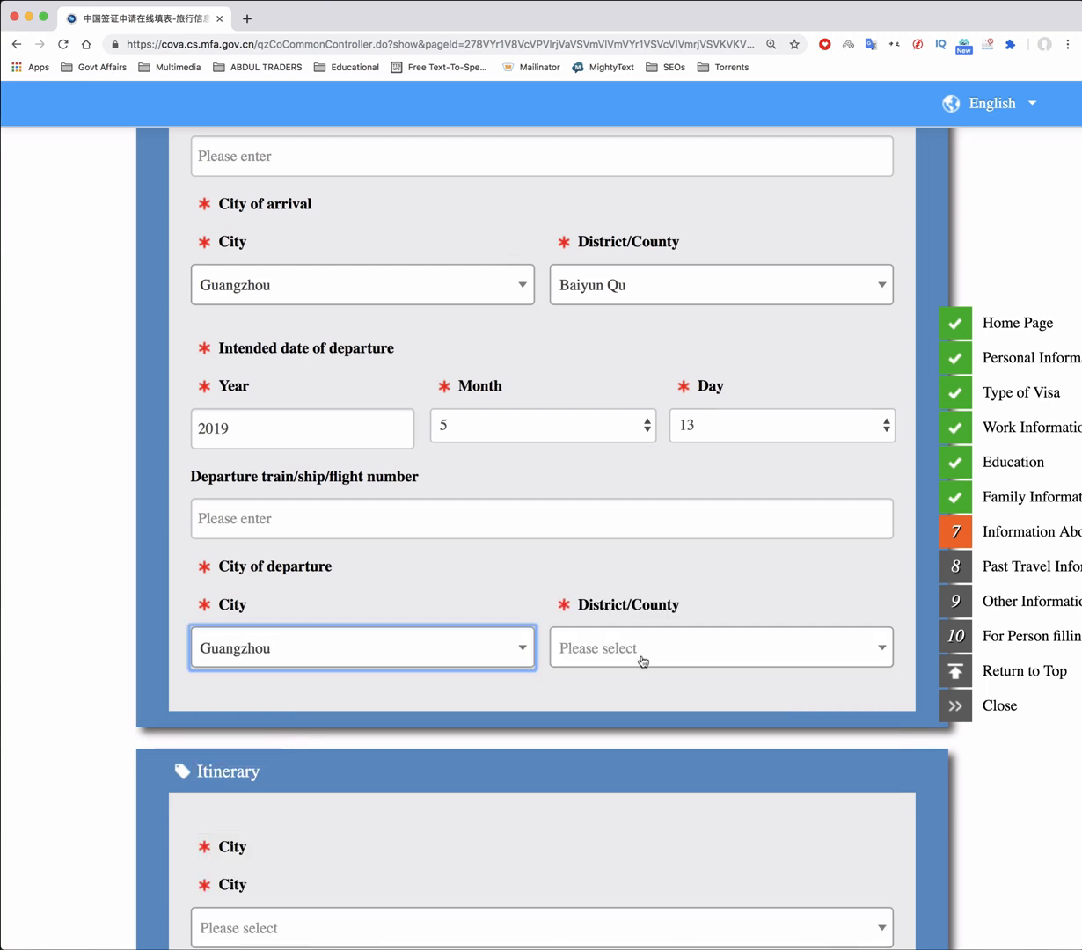
{"action": "left_click", "coordinate": [641, 658]}
{"action": "left_click", "coordinate": [616, 747]}
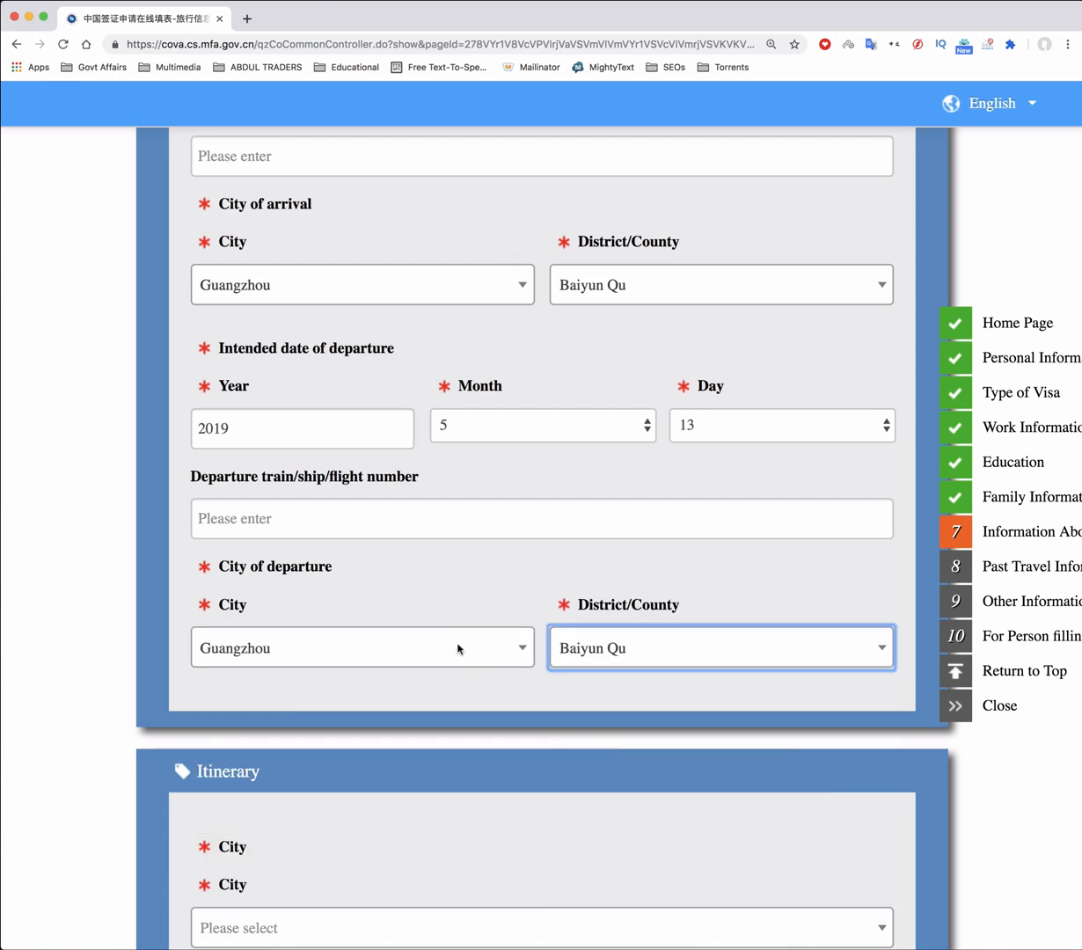
{"action": "scroll", "coordinate": [451, 638], "scroll_direction": "down", "scroll_amount": 3}
Add an itinerary stop in Guangzhou, Baiyun Qu with the address Baiyun Airport
{"action": "scroll", "coordinate": [452, 636], "scroll_direction": "down", "scroll_amount": 3}
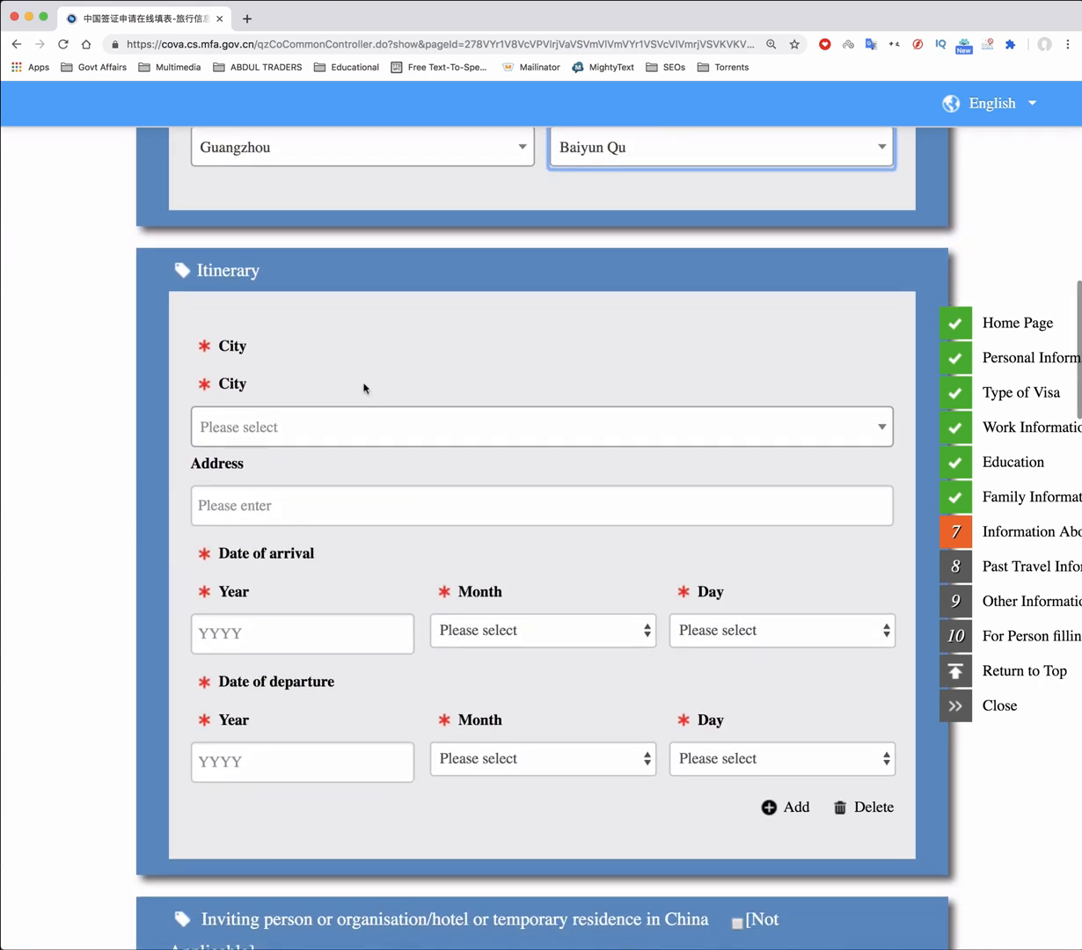
{"action": "left_click", "coordinate": [293, 437]}
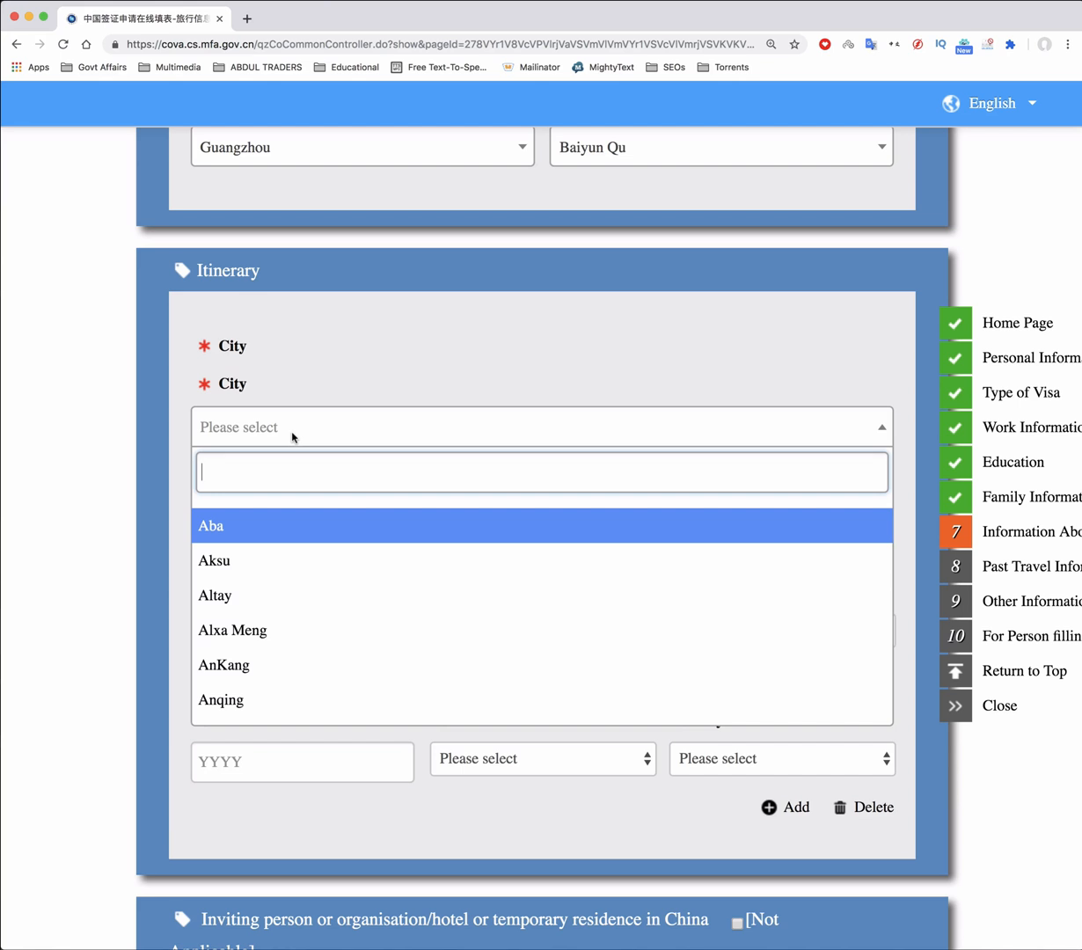
{"action": "type", "text": "Gu"}
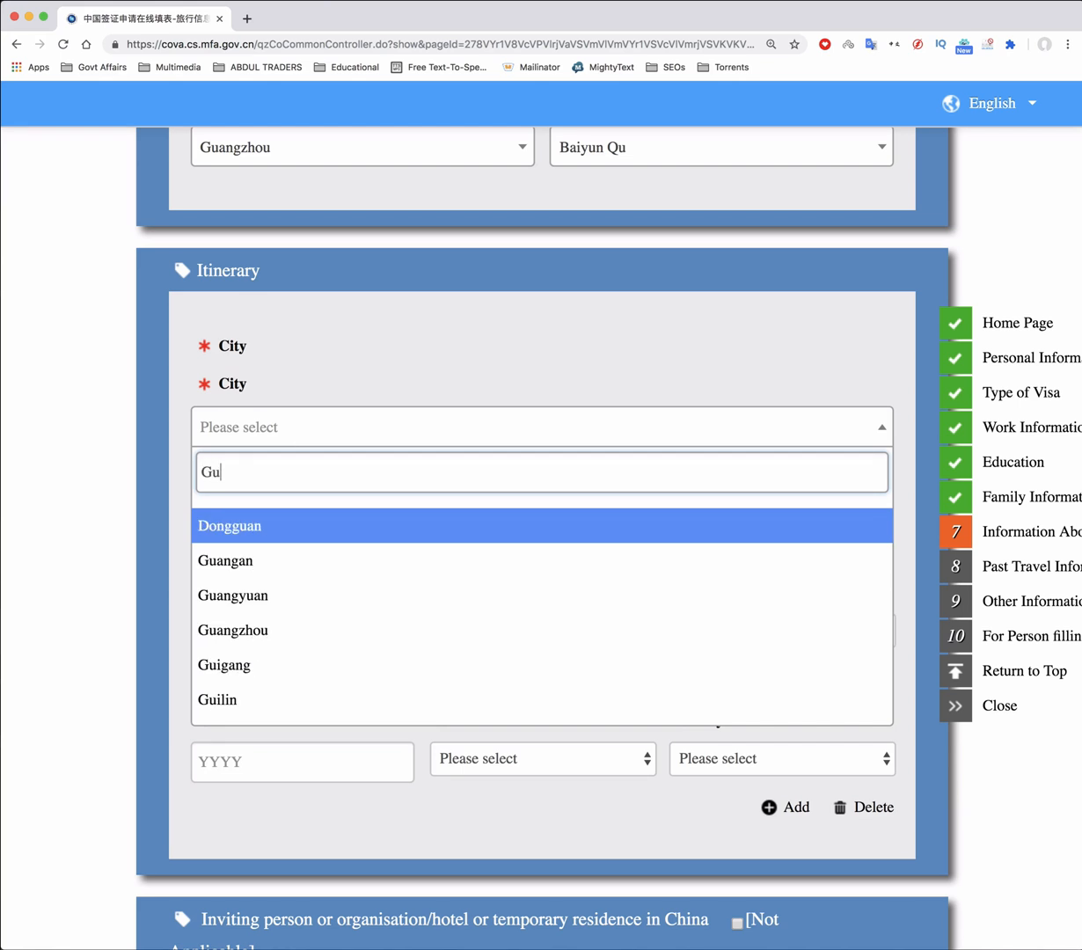
{"action": "type", "text": "g"}
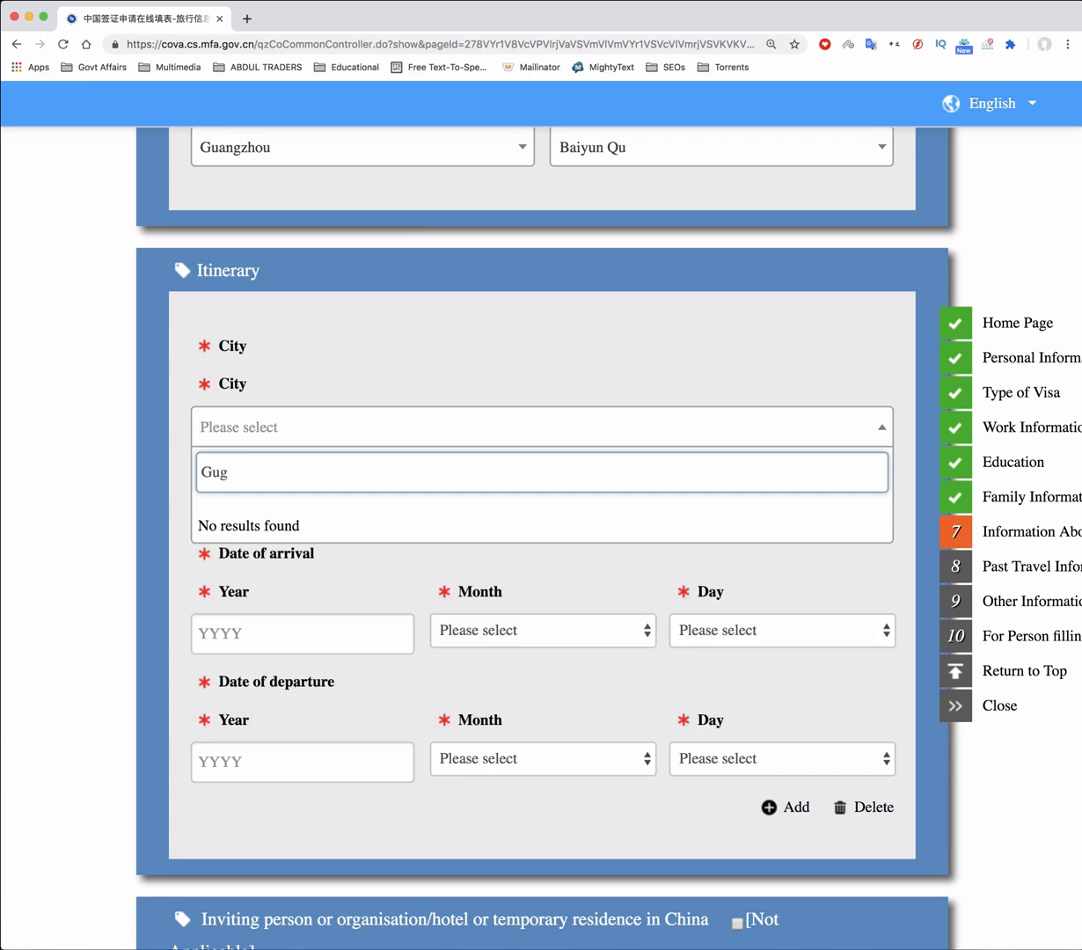
{"action": "key", "text": "BackSpace"}
{"action": "type", "text": "a"}
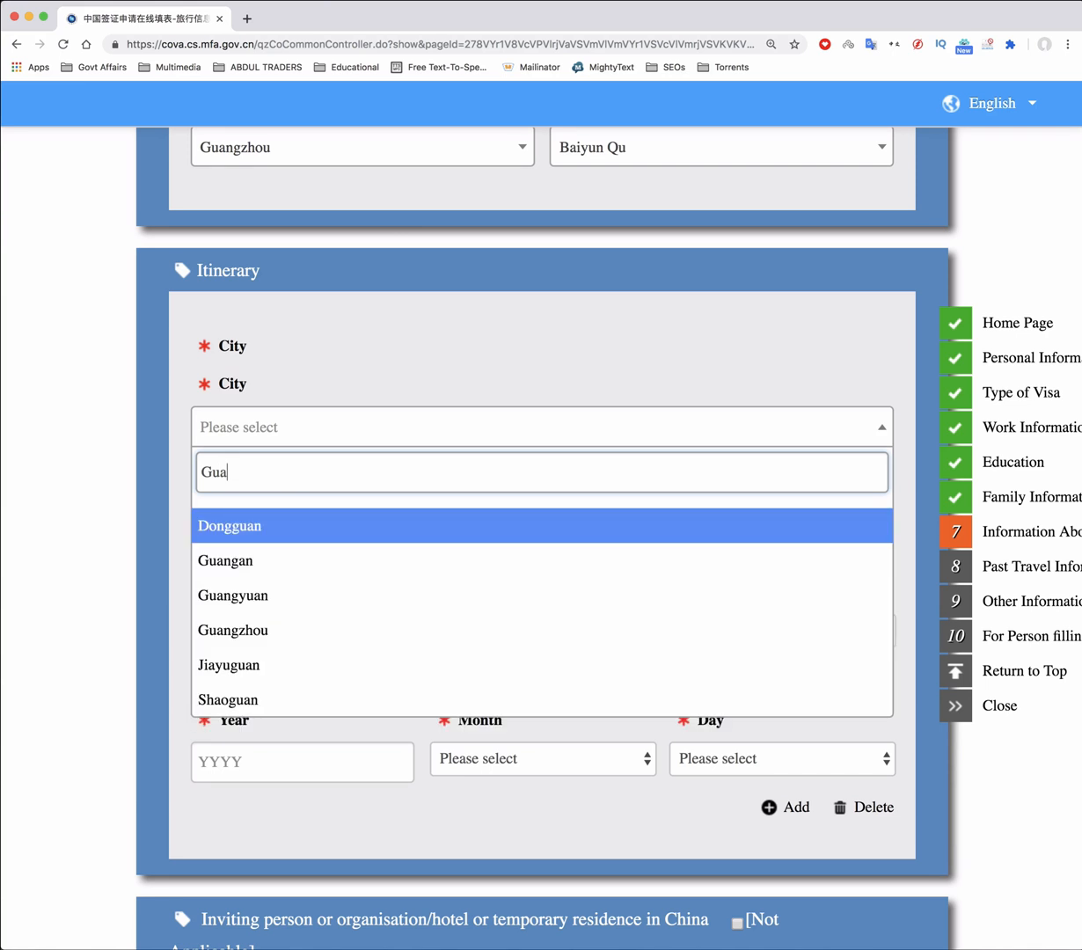
{"action": "type", "text": "ngzhou"}
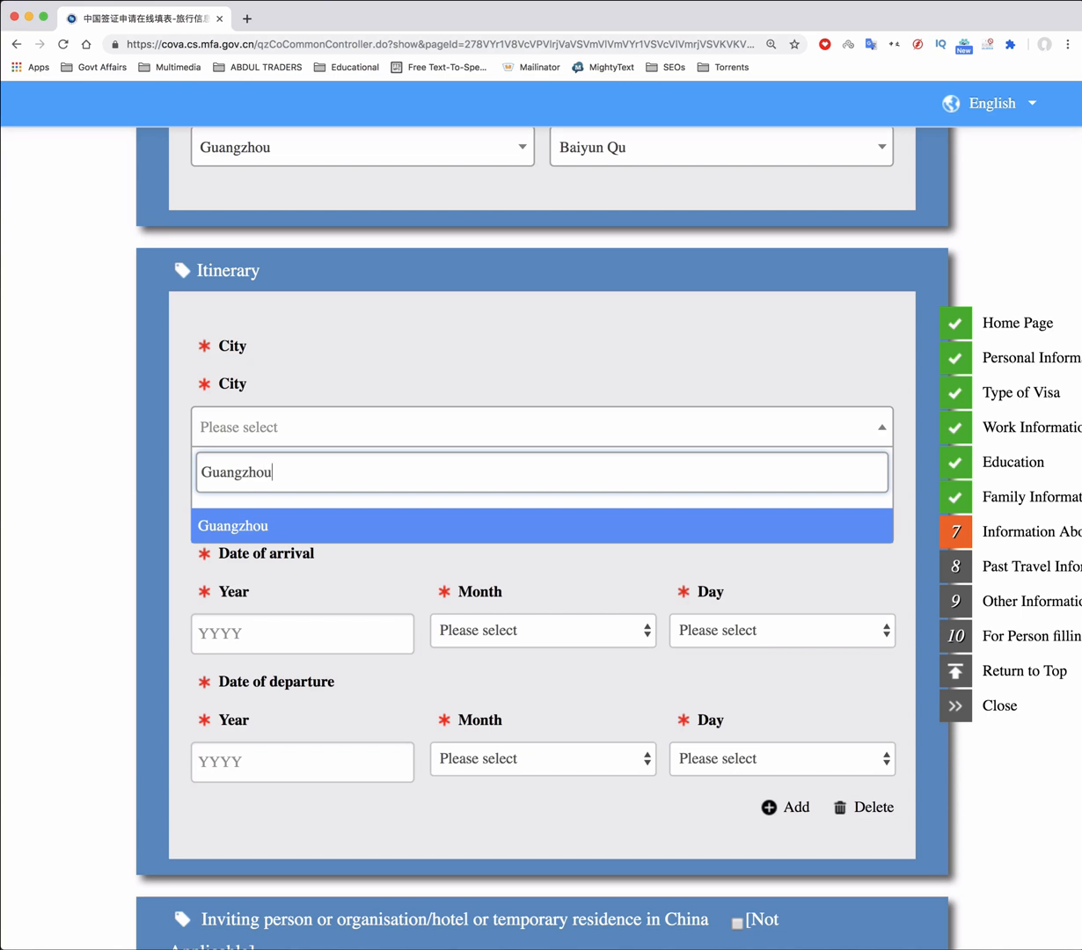
{"action": "left_click", "coordinate": [246, 519]}
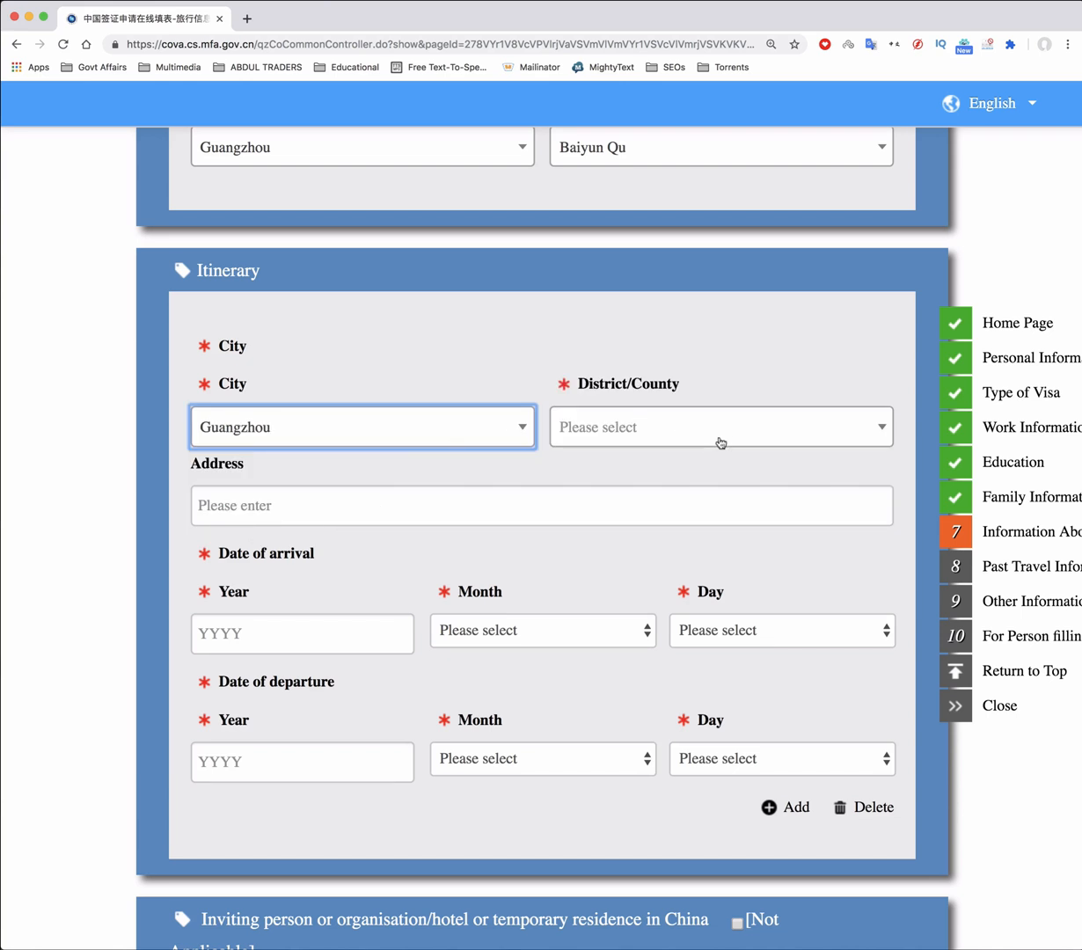
{"action": "left_click", "coordinate": [629, 428]}
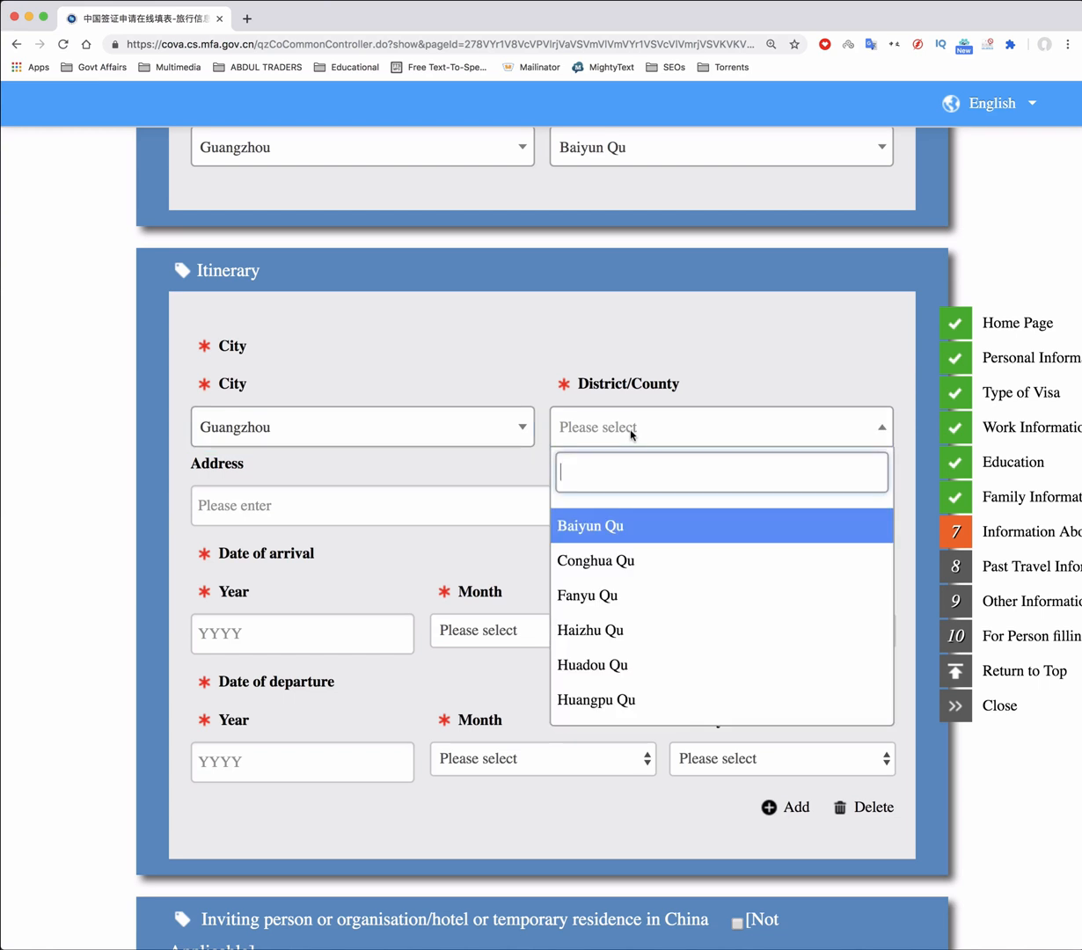
{"action": "left_click", "coordinate": [608, 522]}
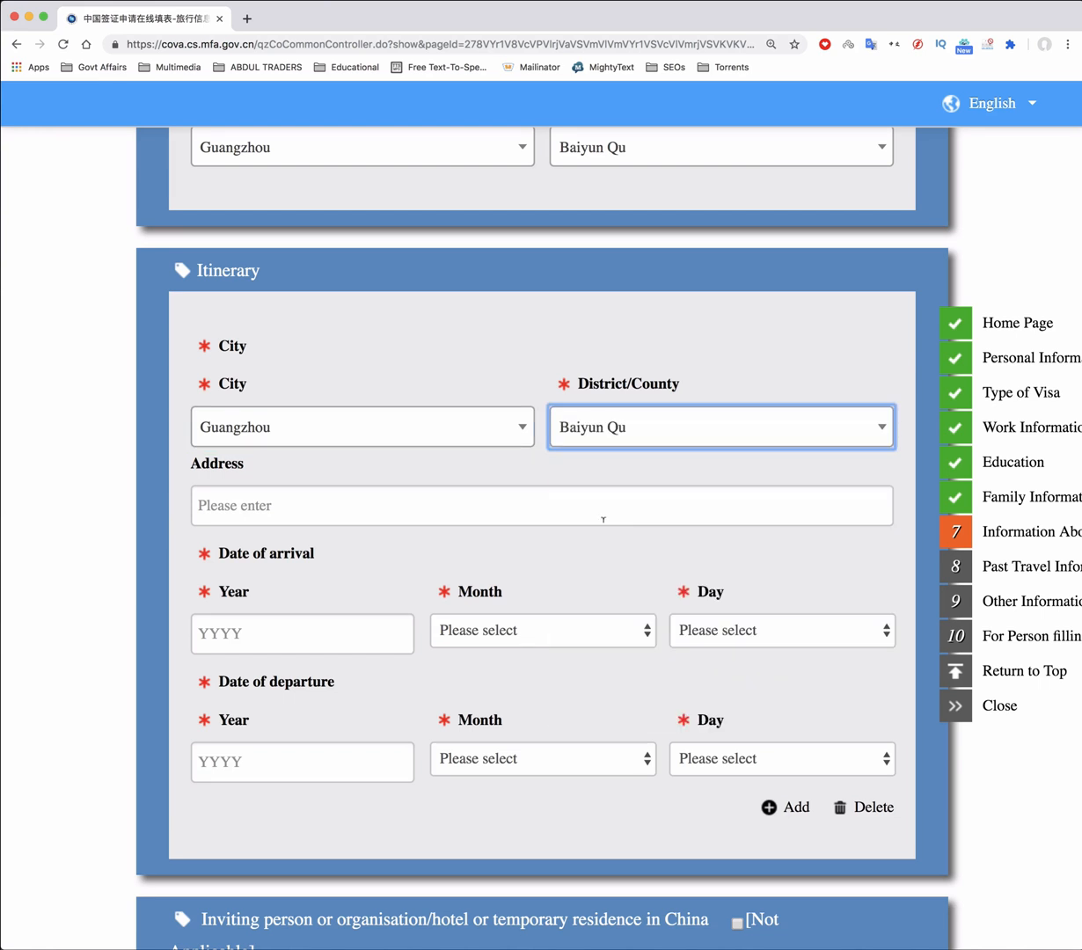
{"action": "left_click", "coordinate": [281, 508]}
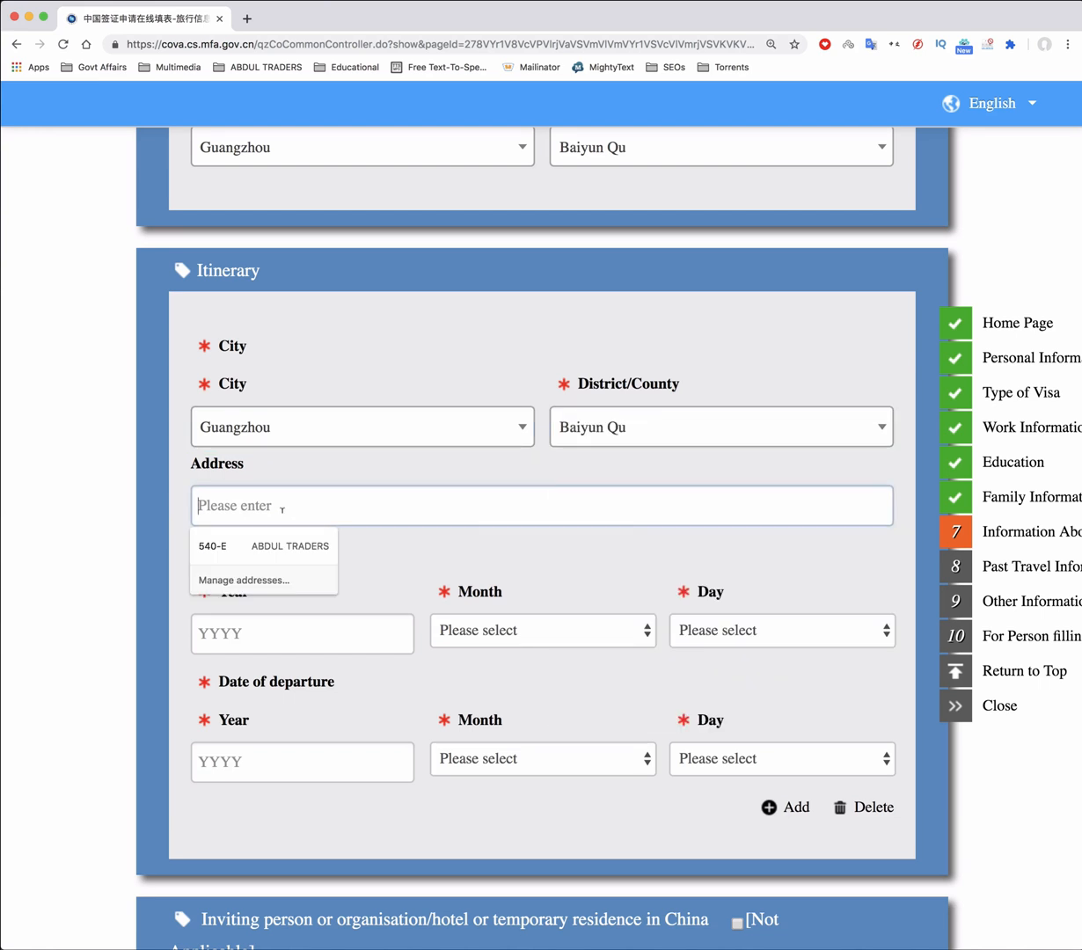
{"action": "type", "text": "Baiyun Airport"}
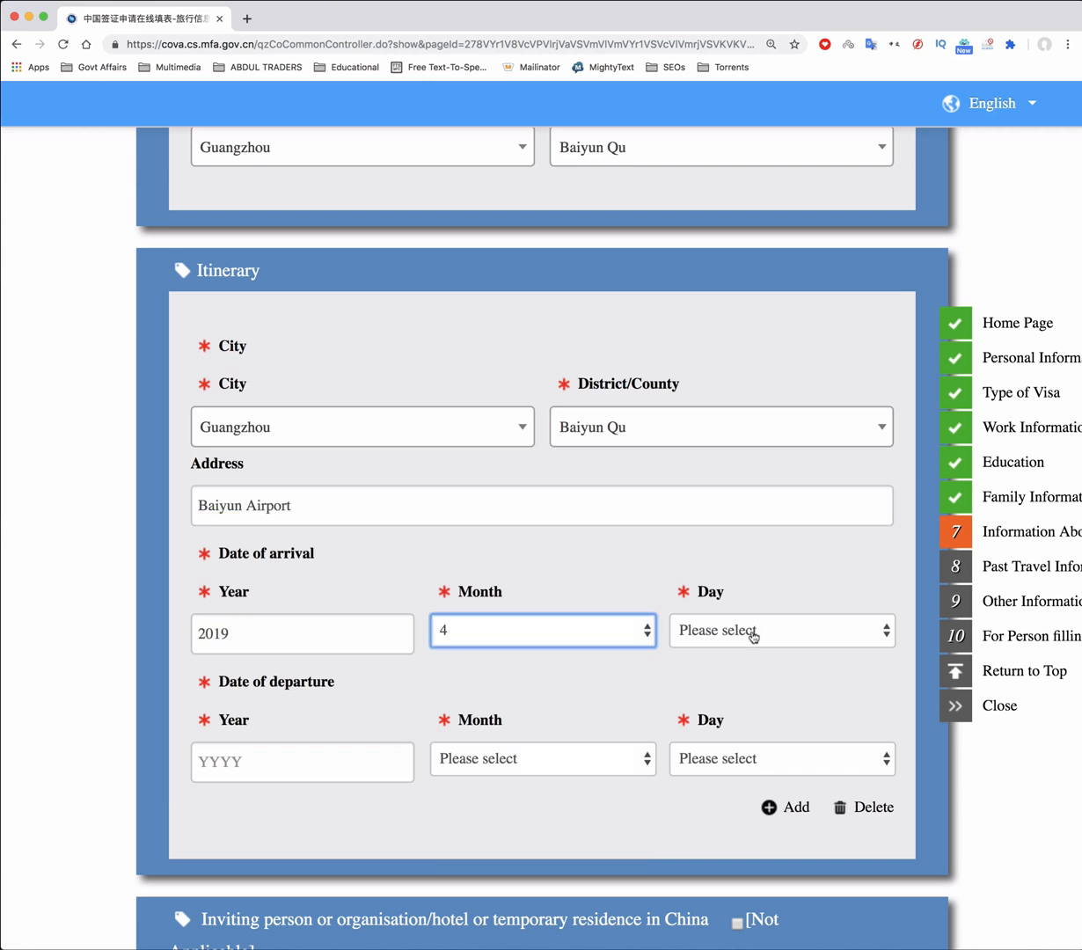
Set this itinerary stop's stay from 13 April to 20 April 2019
{"action": "left_click", "coordinate": [751, 632]}
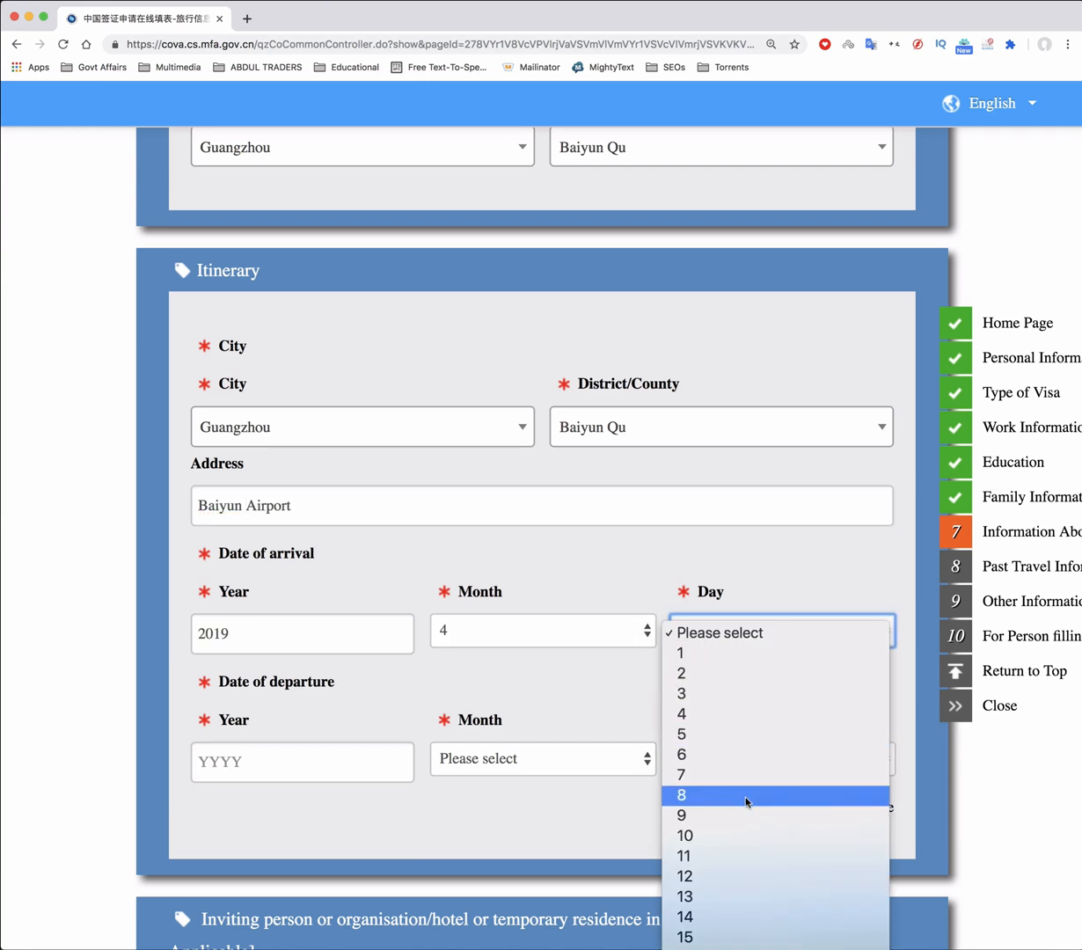
{"action": "left_click", "coordinate": [728, 897]}
{"action": "scroll", "coordinate": [613, 473], "scroll_direction": "down", "scroll_amount": 3}
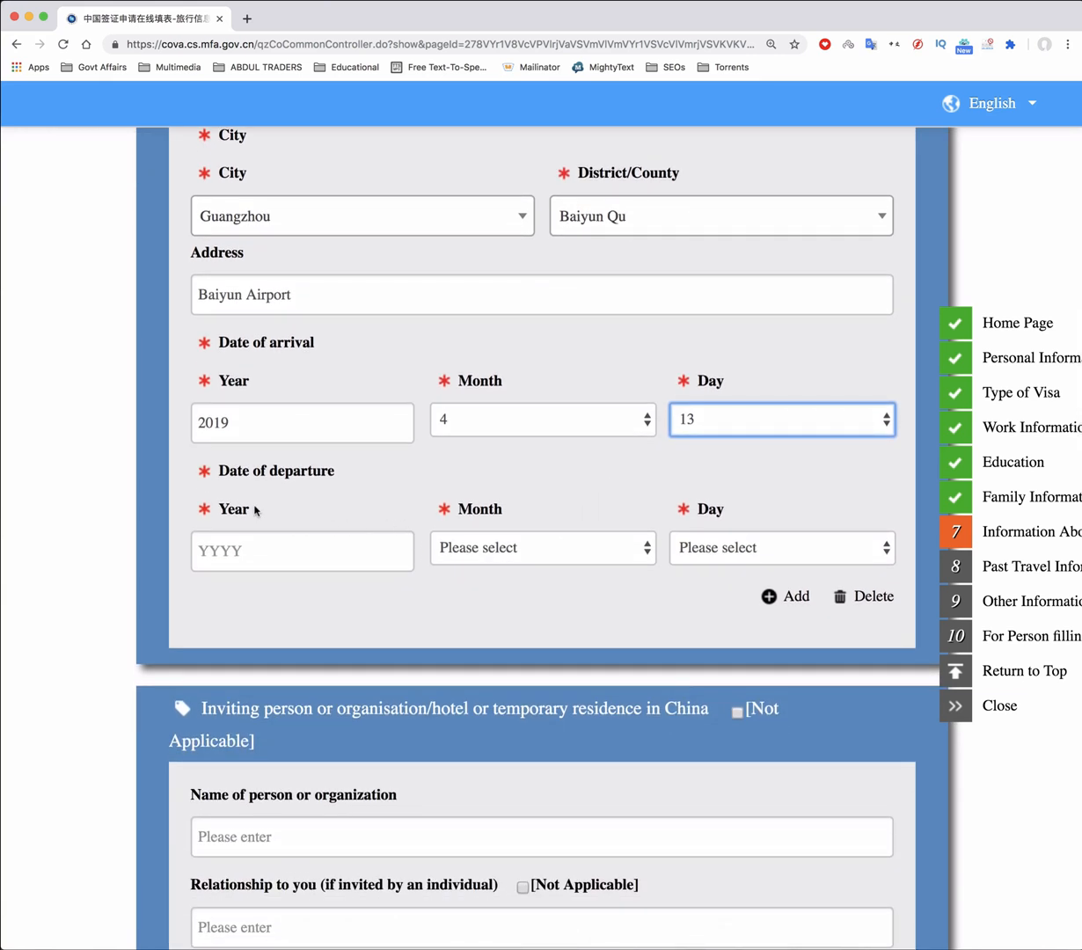
{"action": "left_click", "coordinate": [265, 550]}
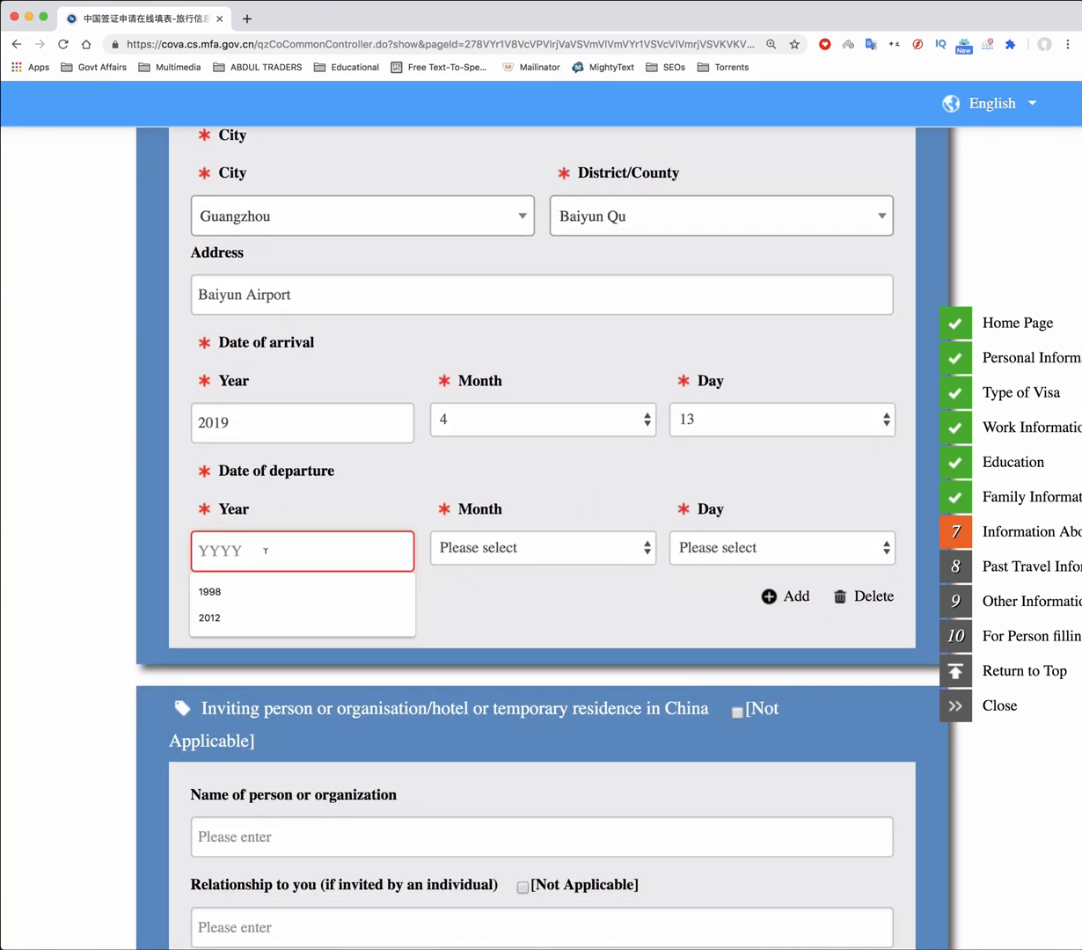
{"action": "type", "text": "2019"}
{"action": "left_click", "coordinate": [544, 552]}
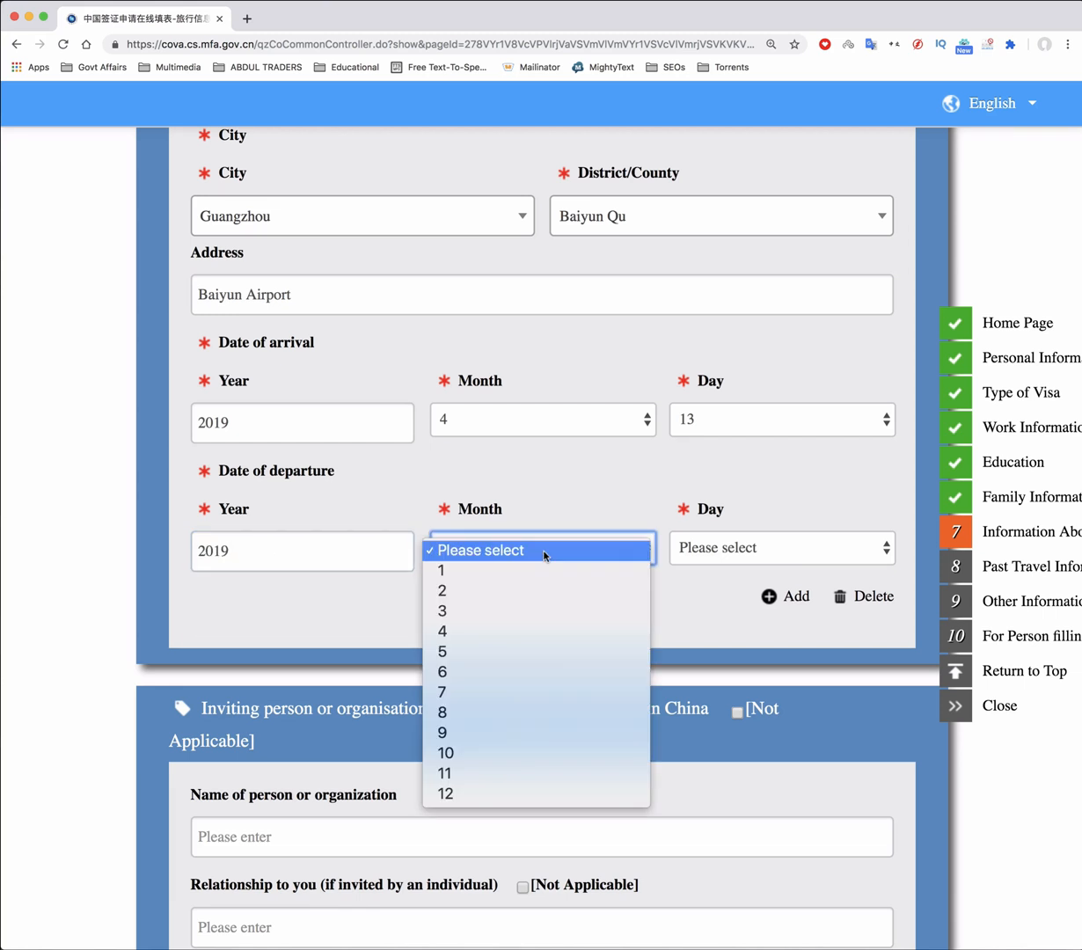
{"action": "left_click", "coordinate": [529, 631]}
{"action": "left_click", "coordinate": [757, 550]}
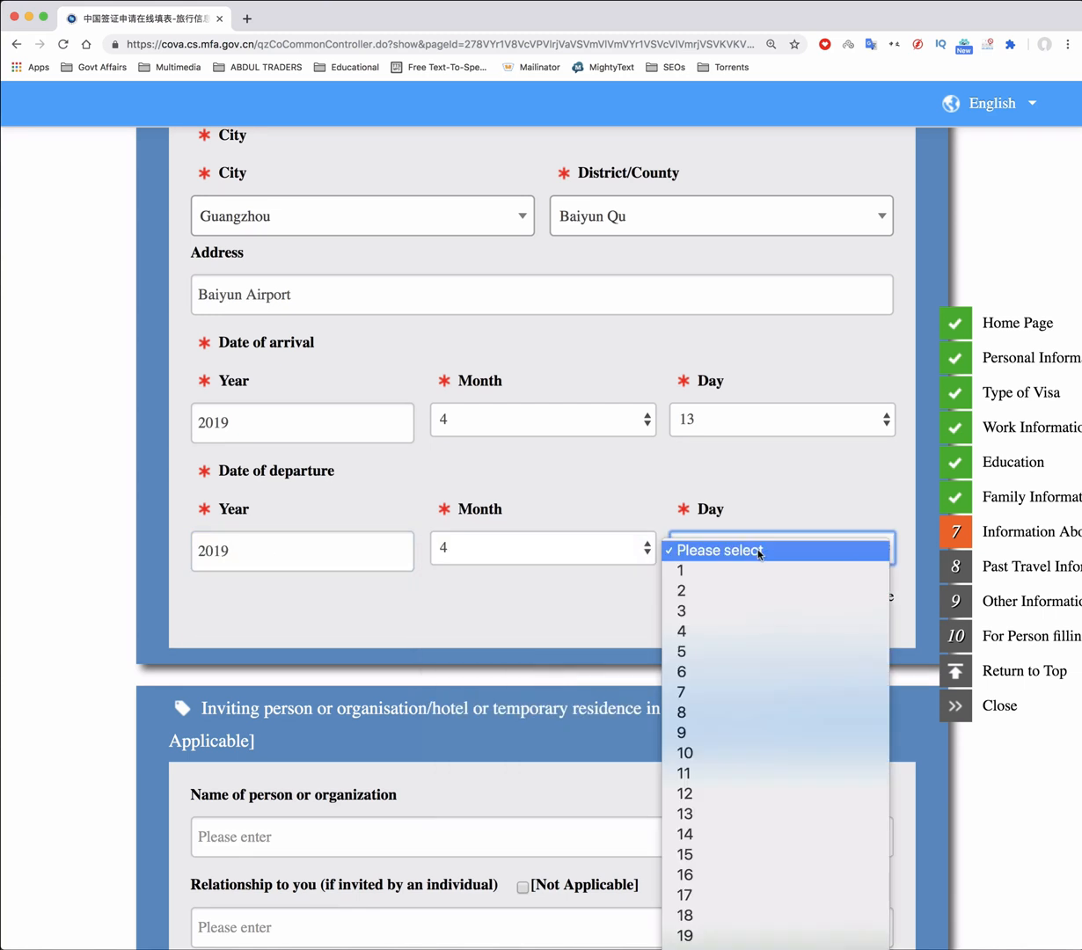
{"action": "scroll", "coordinate": [722, 828], "scroll_direction": "down", "scroll_amount": 2}
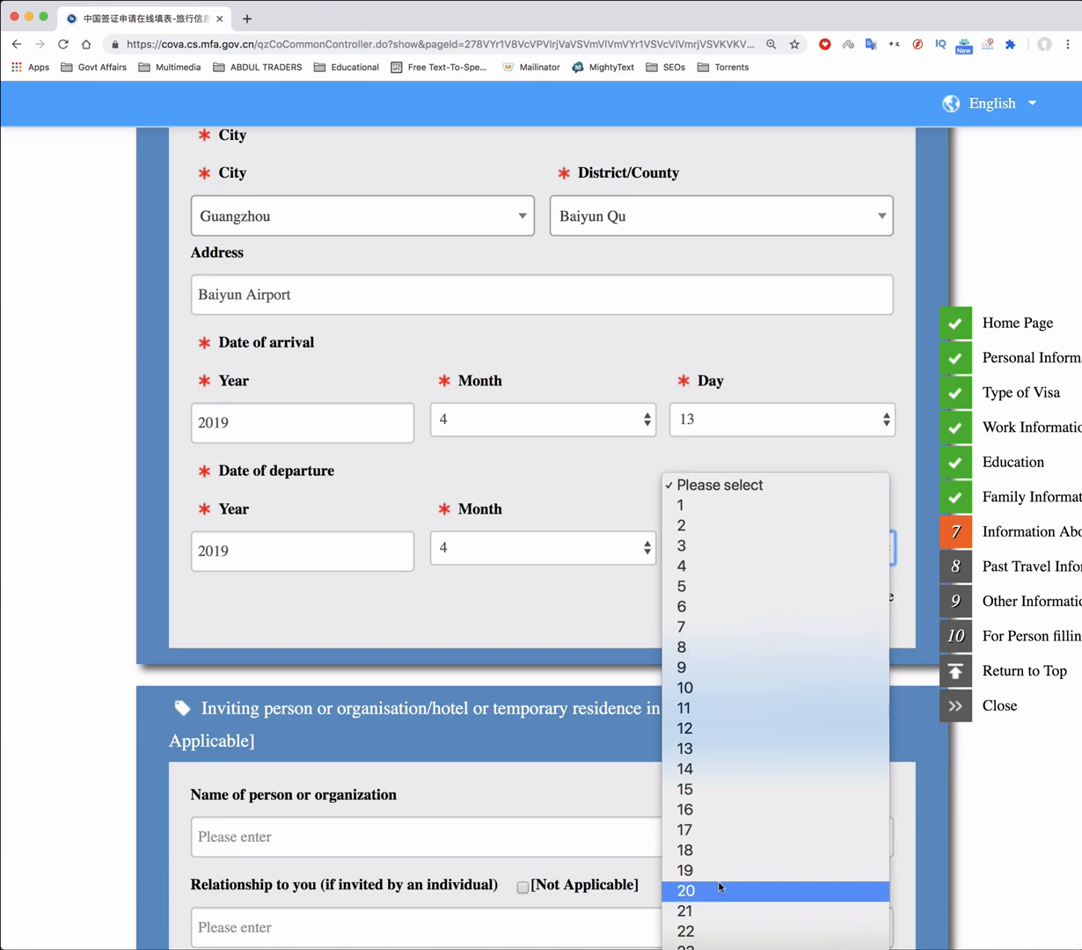
{"action": "left_click", "coordinate": [716, 891]}
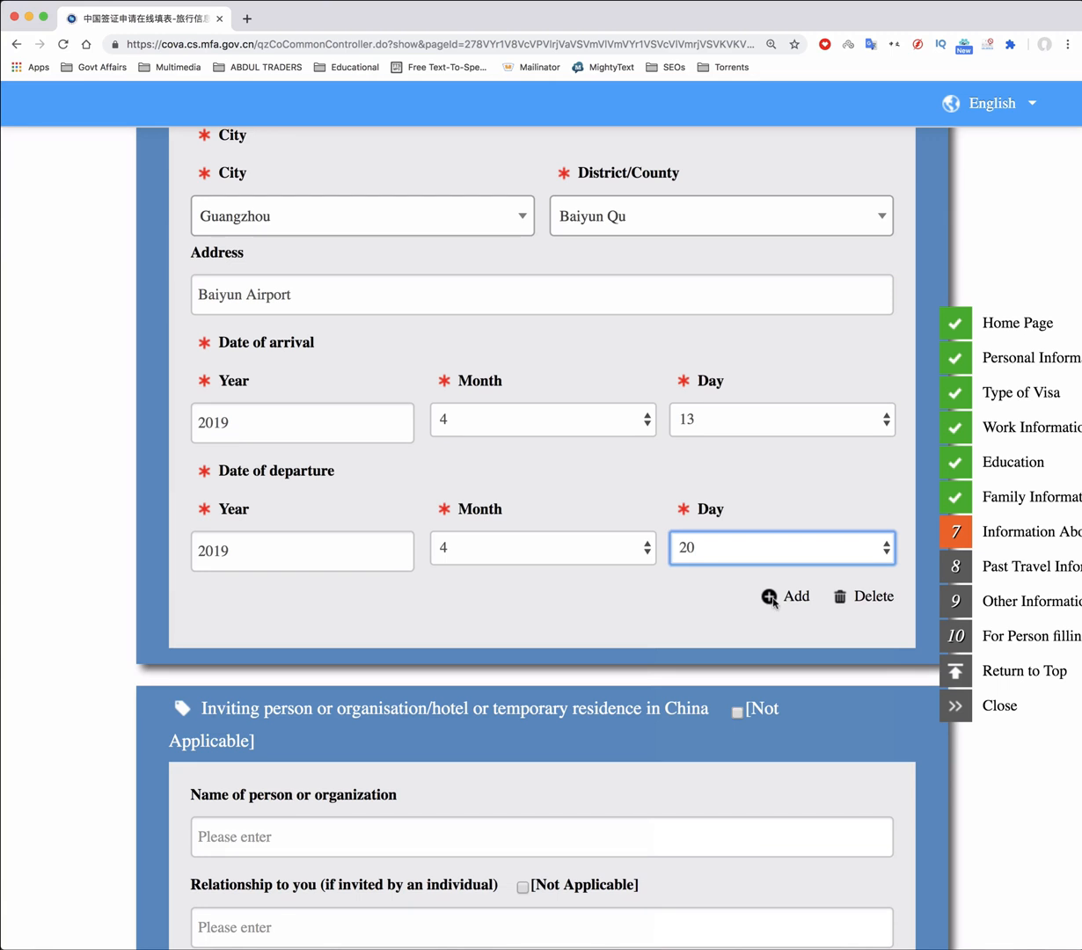
Add another itinerary stay in Taizhou, district Sanmen Xian
{"action": "left_click", "coordinate": [769, 597]}
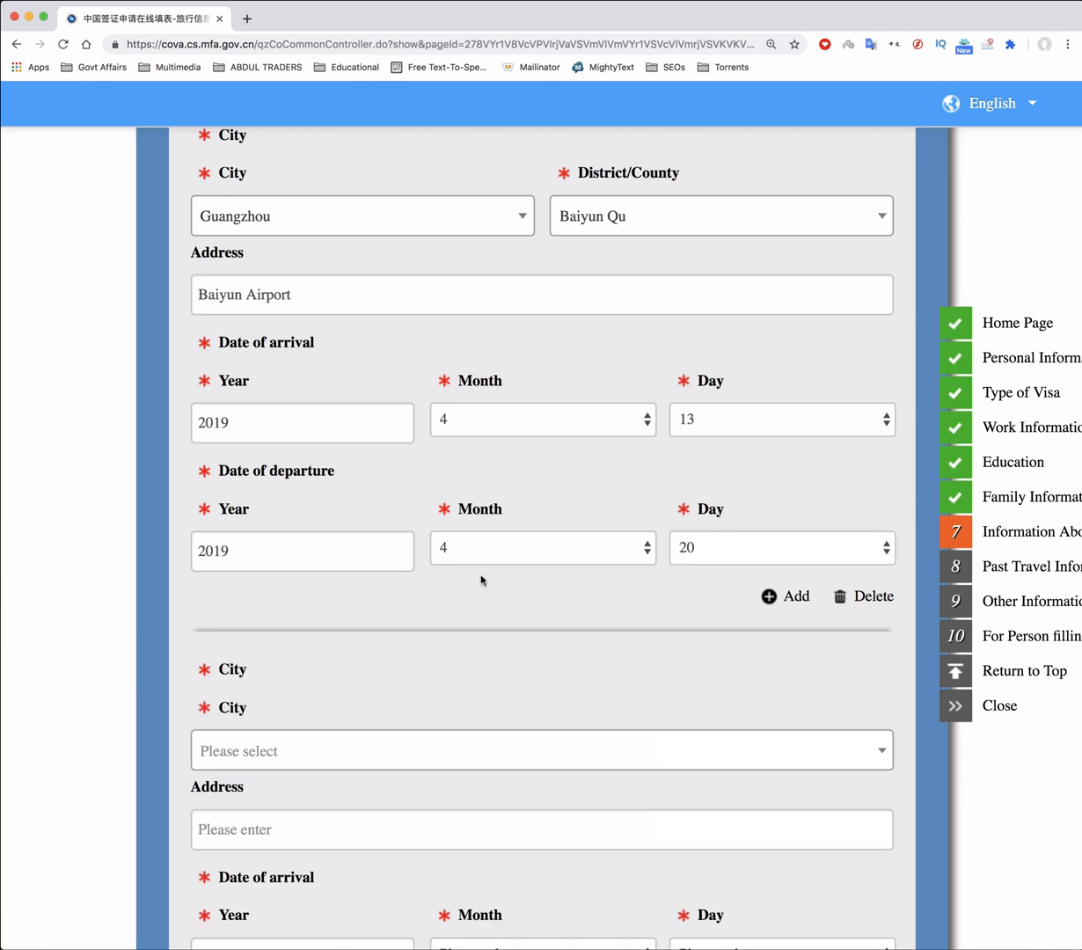
{"action": "scroll", "coordinate": [479, 580], "scroll_direction": "down", "scroll_amount": 2}
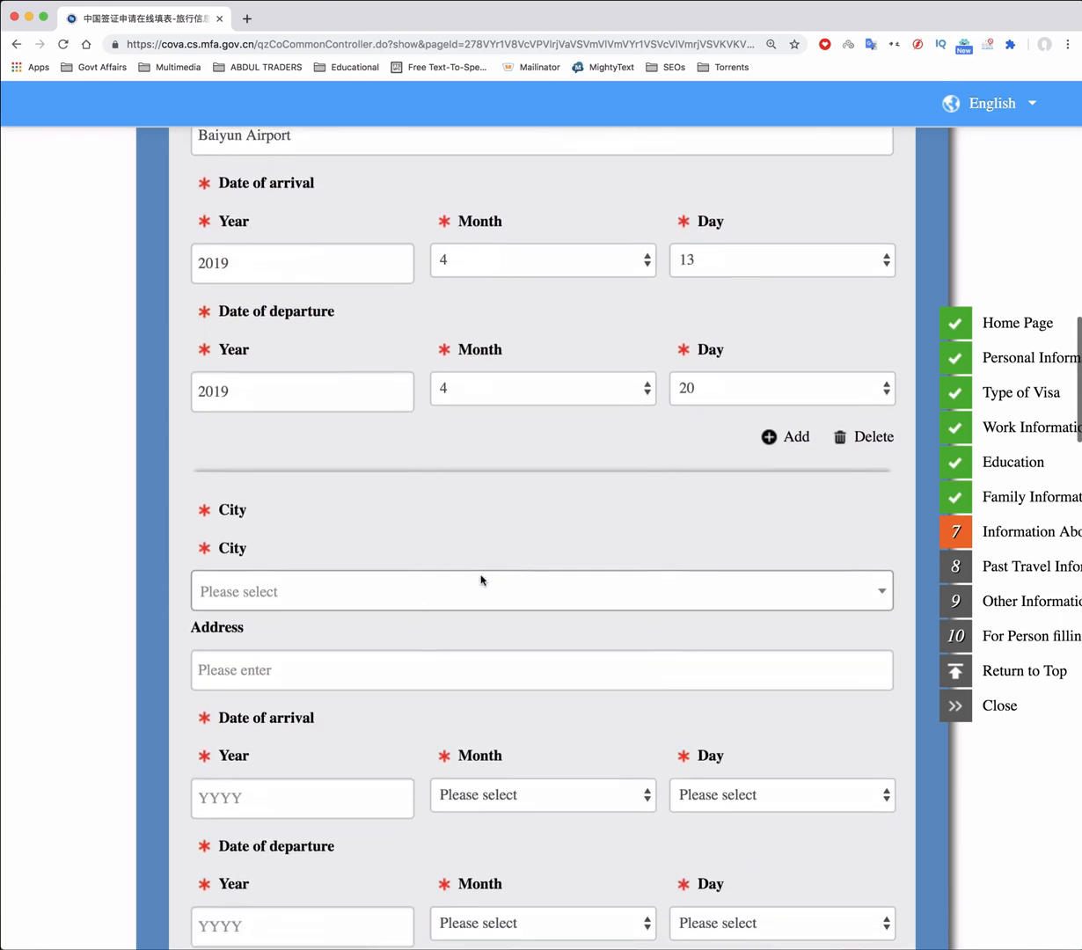
{"action": "left_click", "coordinate": [262, 570]}
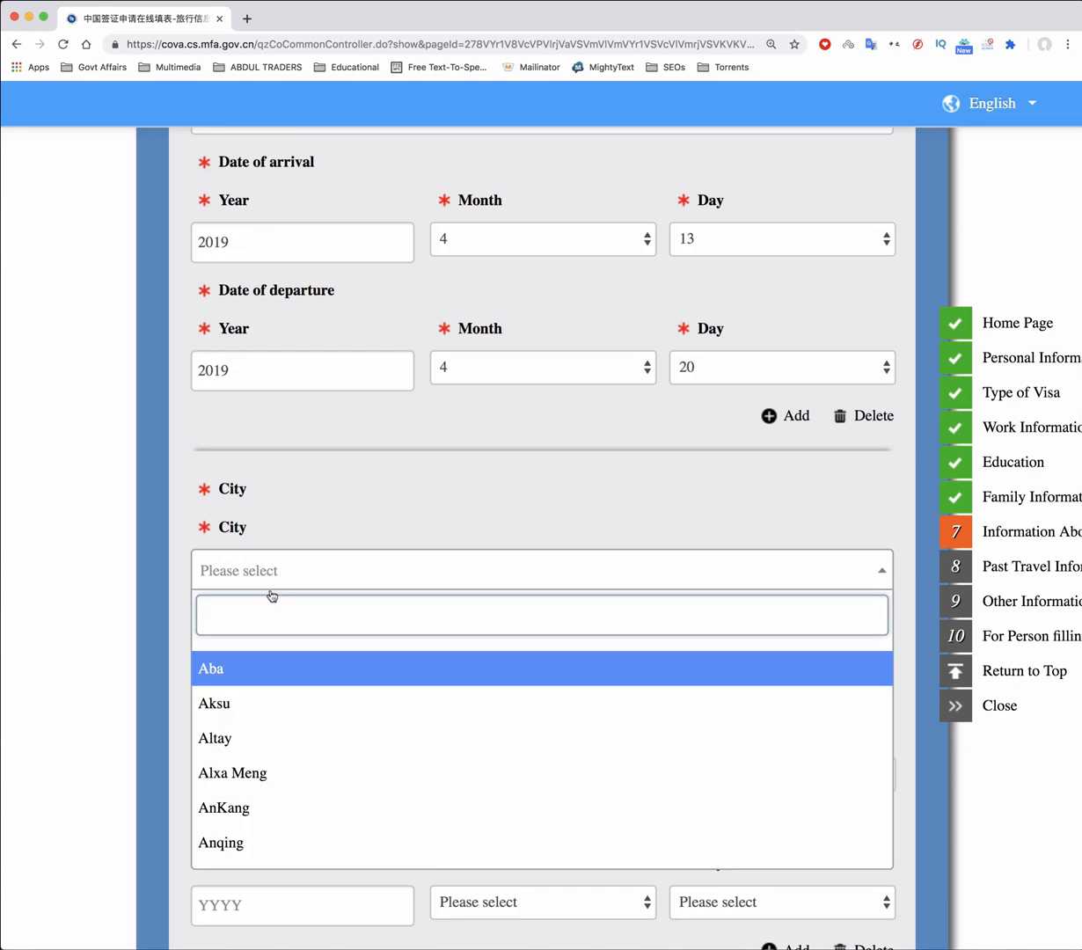
{"action": "type", "text": "Taiz"}
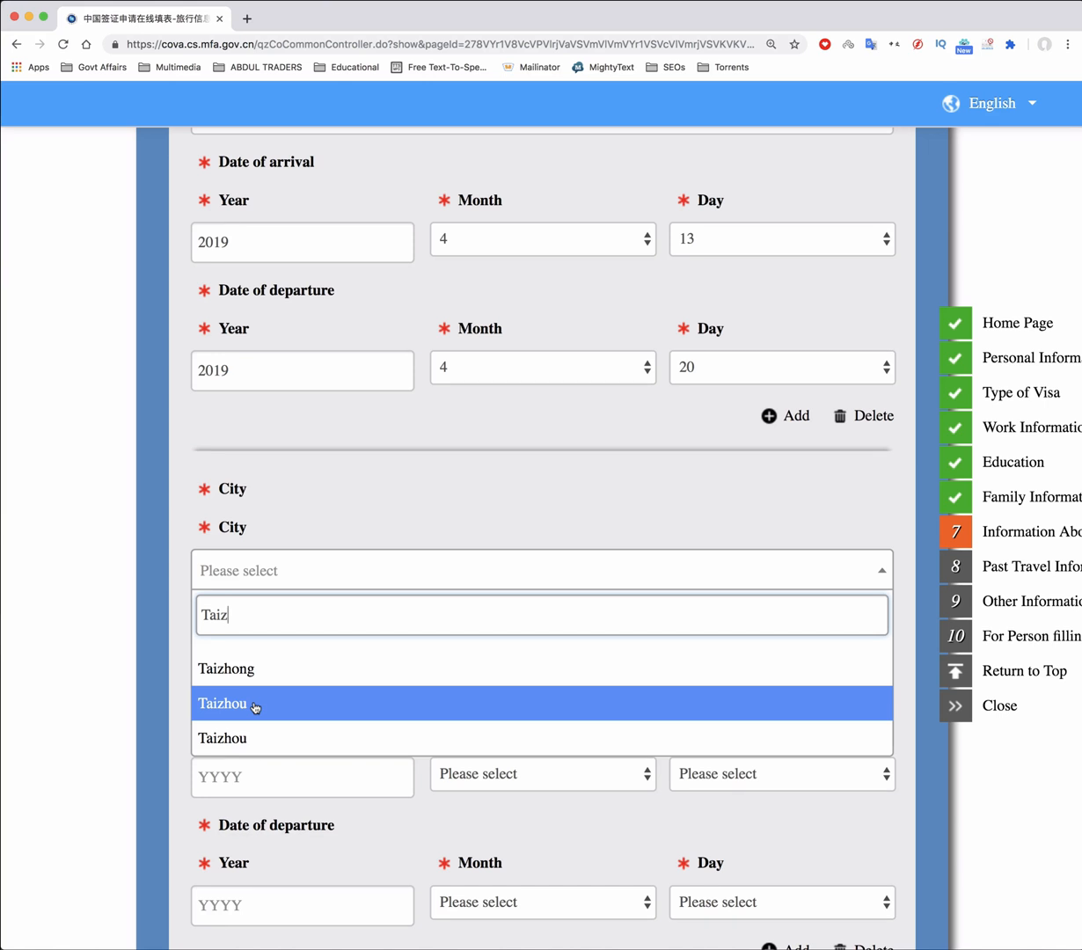
{"action": "left_click", "coordinate": [255, 705]}
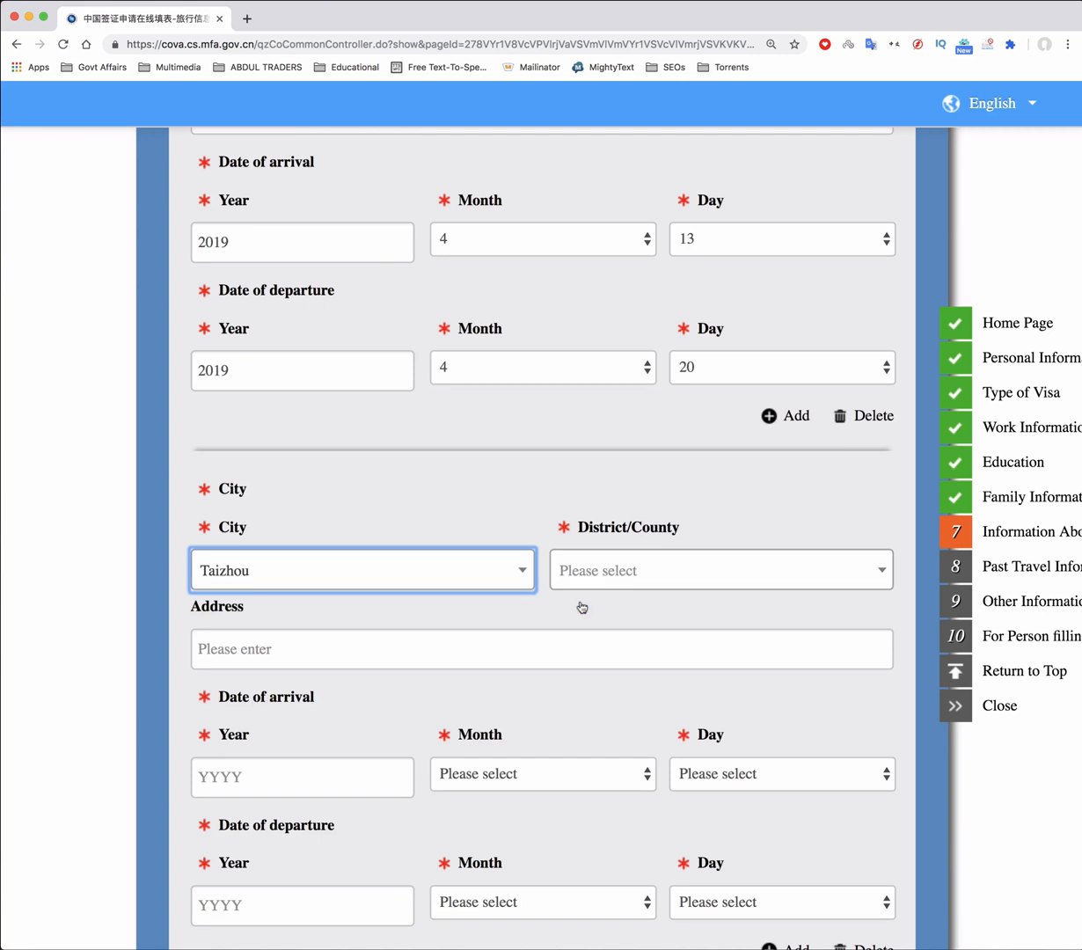
{"action": "left_click", "coordinate": [598, 567]}
{"action": "scroll", "coordinate": [694, 747], "scroll_direction": "down", "scroll_amount": 2}
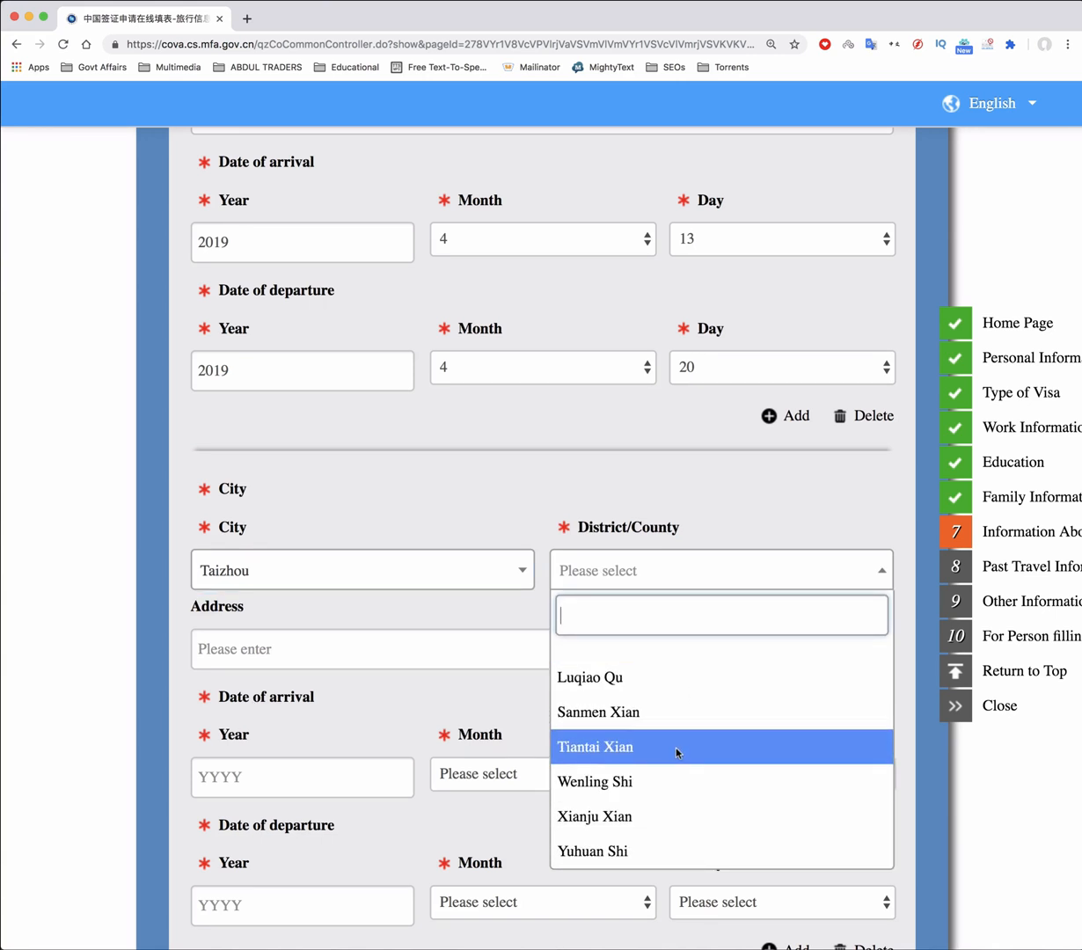
{"action": "left_click", "coordinate": [637, 711]}
Enter the stay address 'Zhejiang Hutian Rubber Belt Co. Ltd. Zhejiang, P.R.China'
{"action": "left_click", "coordinate": [345, 648]}
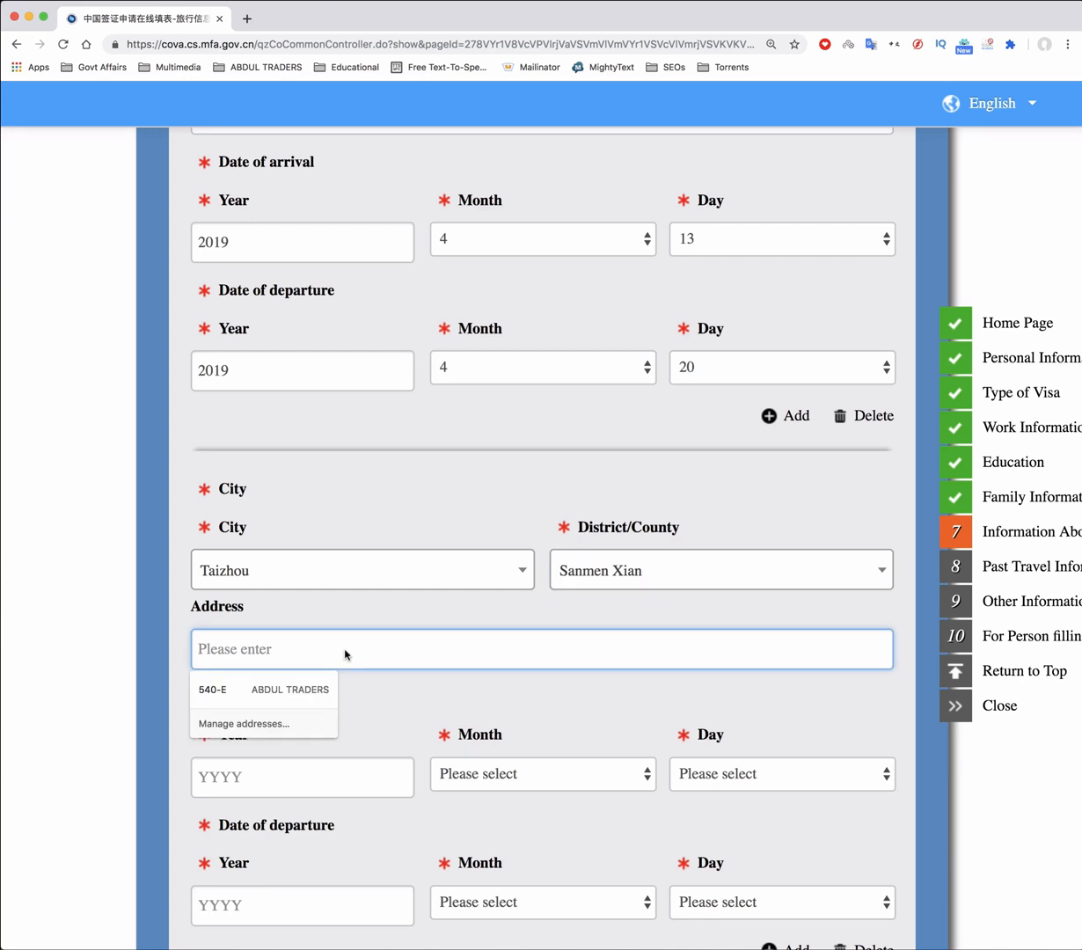
{"action": "type", "text": "Zhejiang HUtian Rubber Be"}
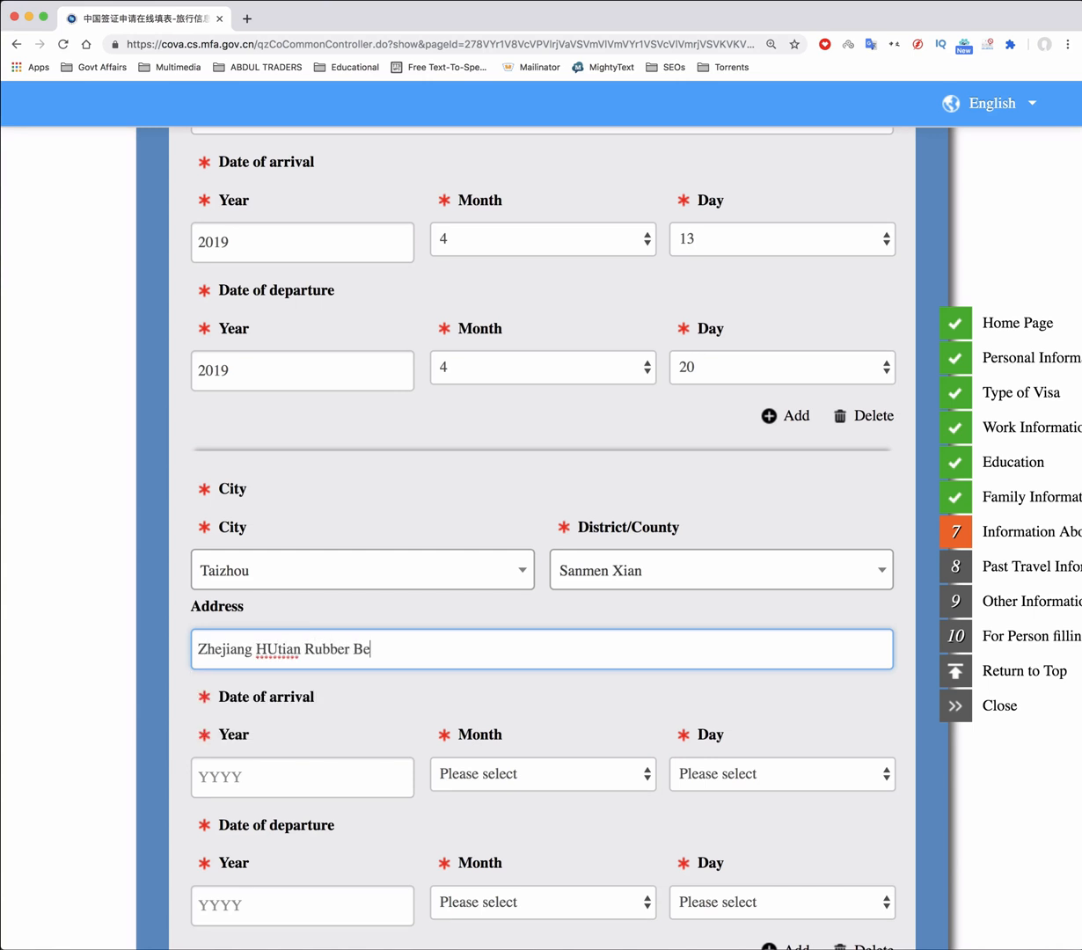
{"action": "type", "text": "lt Co. Ltd. Zhejiang, P.R.China"}
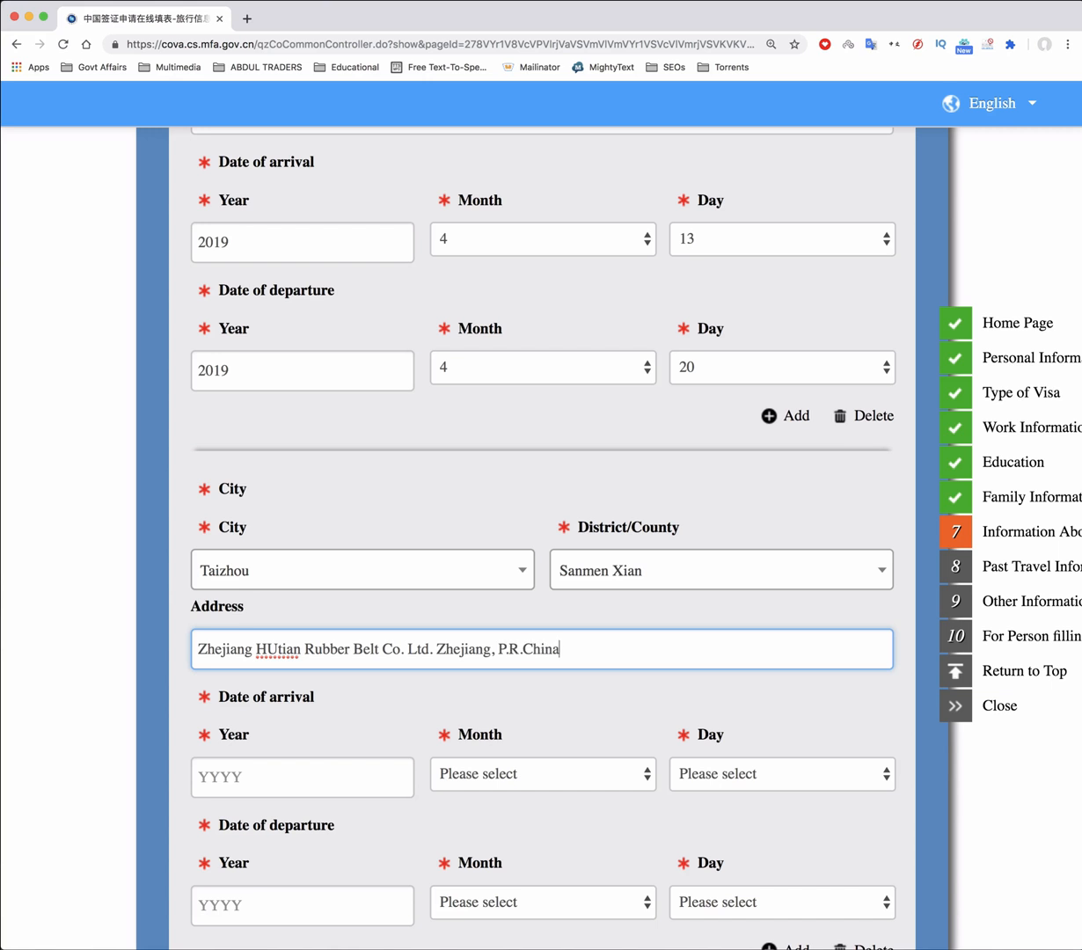
{"action": "left_click", "coordinate": [276, 647]}
{"action": "key", "text": "BackSpace"}
{"action": "type", "text": "u"}
Set the arrival date for this stay to 21 April 2019
{"action": "scroll", "coordinate": [426, 628], "scroll_direction": "down", "scroll_amount": 2}
{"action": "left_click", "coordinate": [280, 626]}
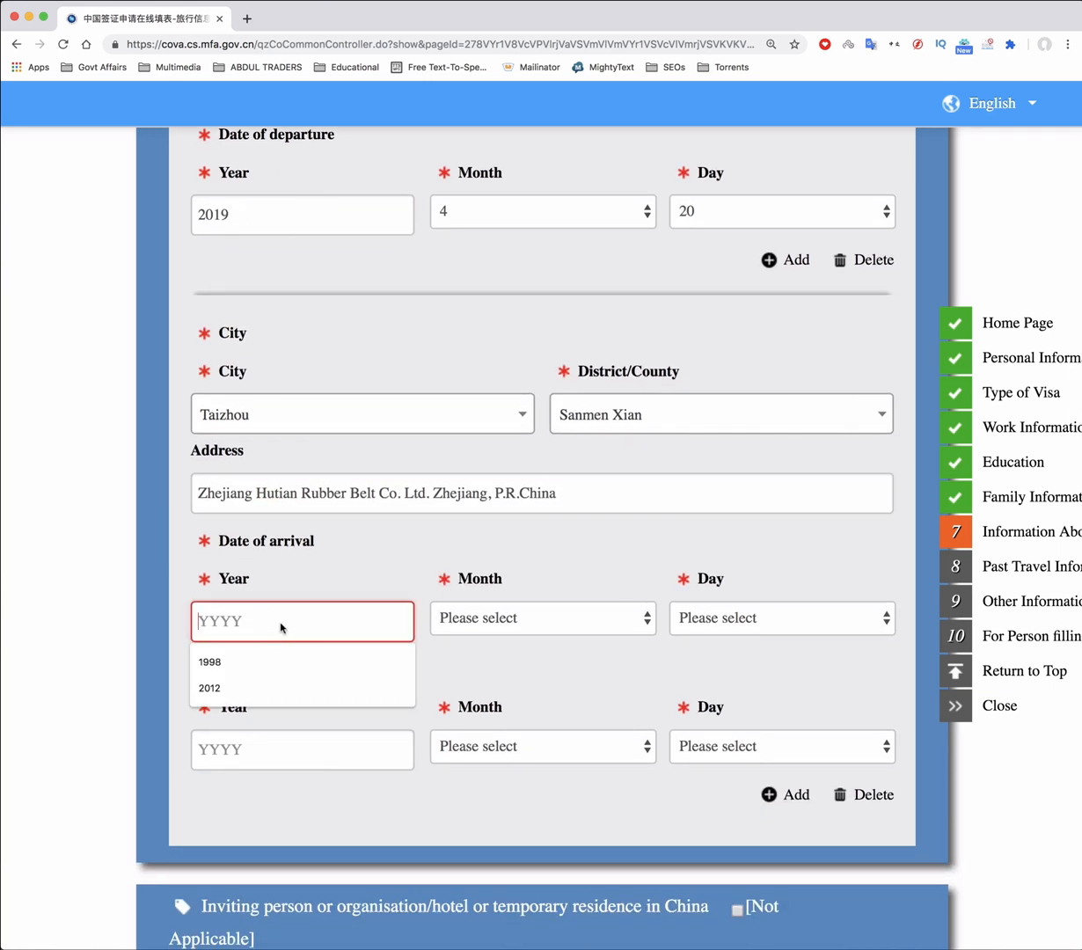
{"action": "type", "text": "2019"}
{"action": "left_click", "coordinate": [572, 626]}
{"action": "left_click", "coordinate": [537, 707]}
{"action": "left_click", "coordinate": [761, 619]}
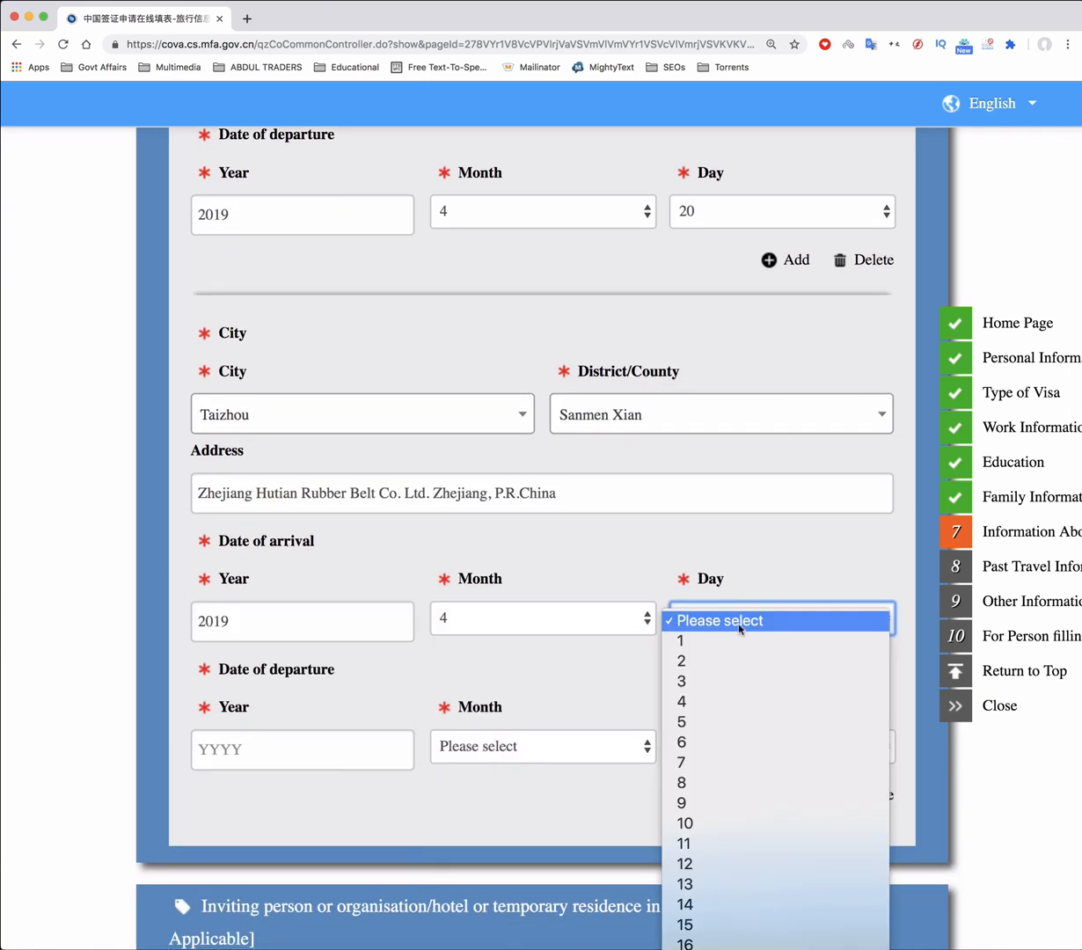
{"action": "left_click", "coordinate": [694, 777]}
Set the departure date for this stay to 12 May 2019
{"action": "left_click", "coordinate": [251, 754]}
{"action": "type", "text": "2019"}
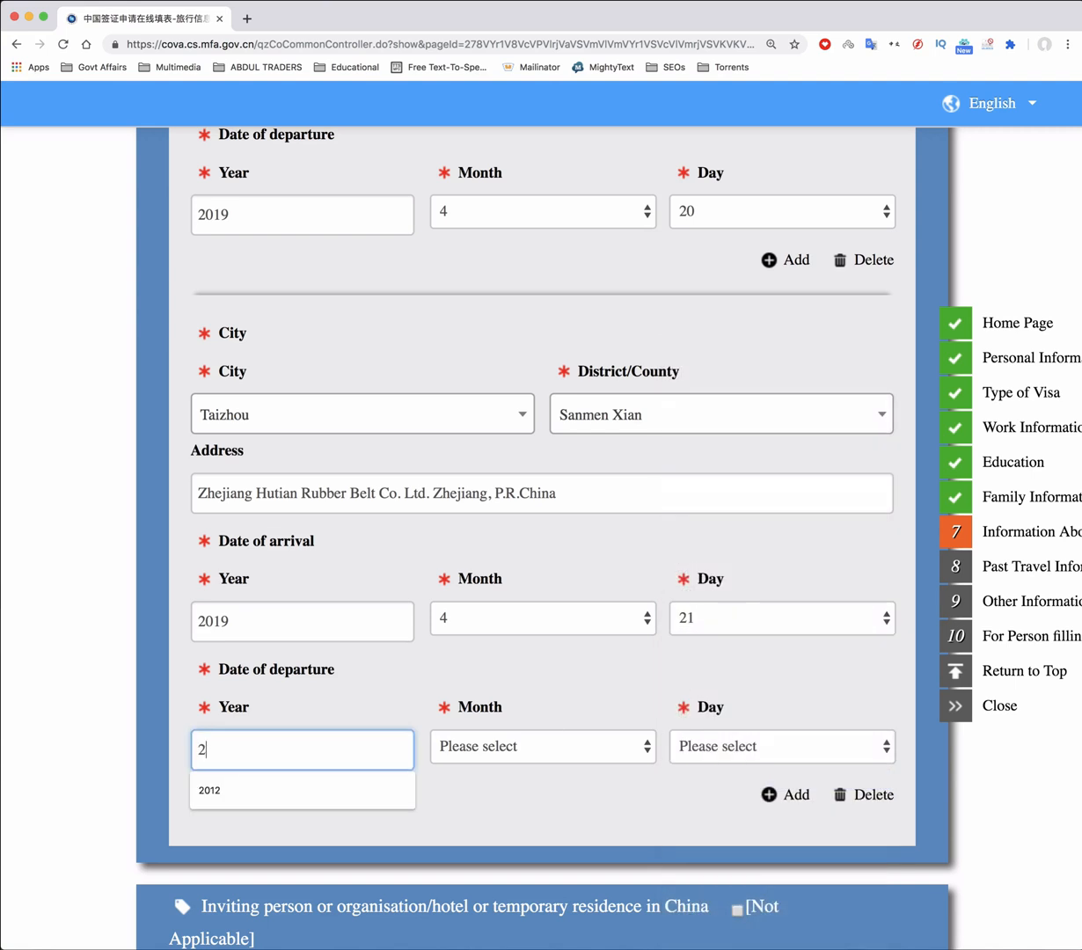
{"action": "left_click", "coordinate": [569, 741]}
{"action": "left_click", "coordinate": [522, 848]}
{"action": "left_click", "coordinate": [757, 753]}
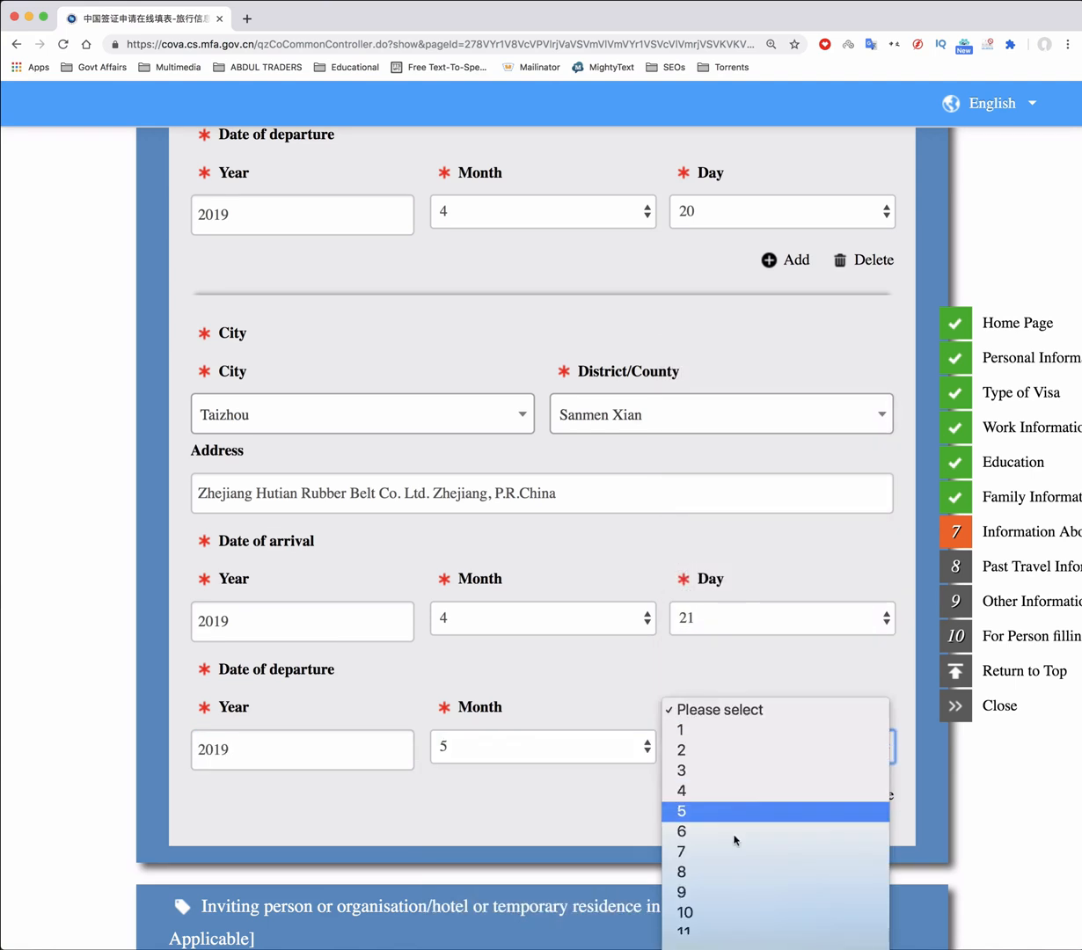
{"action": "left_click", "coordinate": [745, 630]}
{"action": "scroll", "coordinate": [527, 637], "scroll_direction": "down", "scroll_amount": 8}
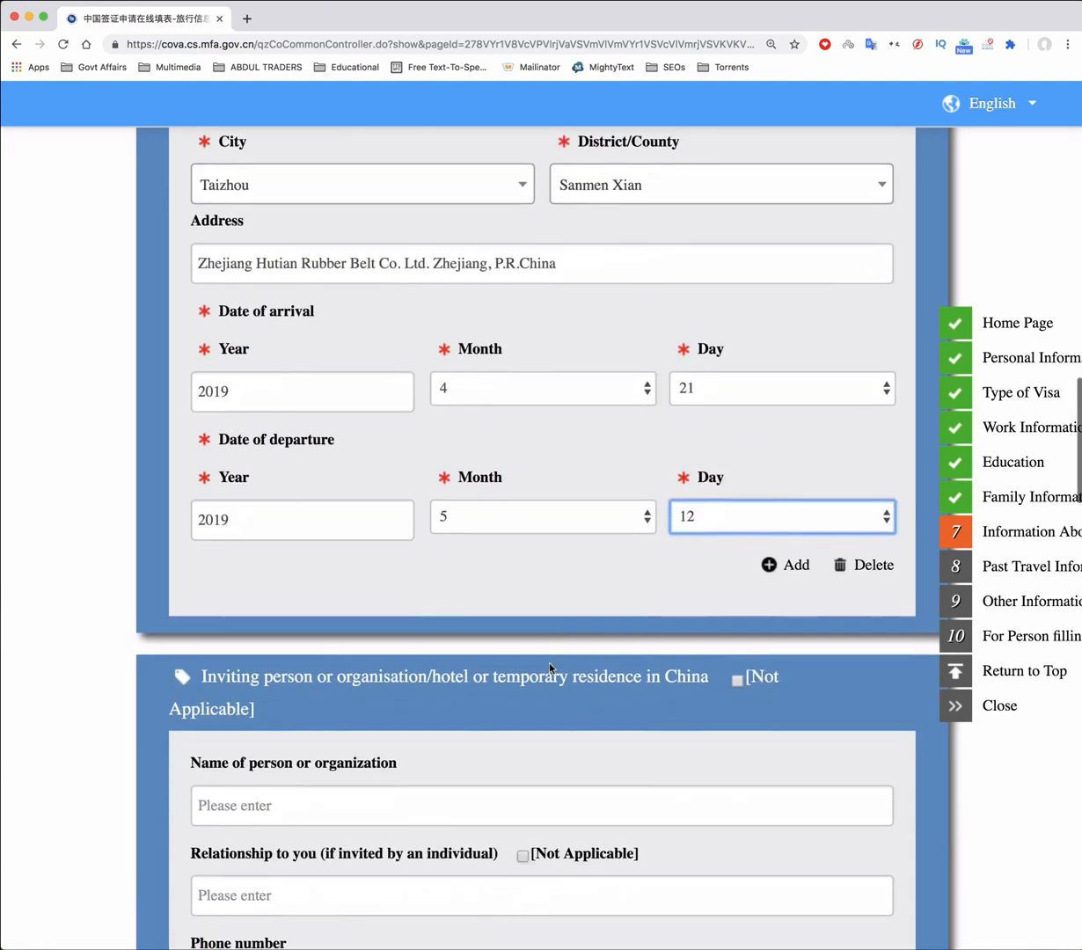
Enter Zhejiang Hutian Rubber Belt Co Ltd. and its contact person as inviter, relationship Not Applicable
{"action": "scroll", "coordinate": [557, 309], "scroll_direction": "down", "scroll_amount": 2}
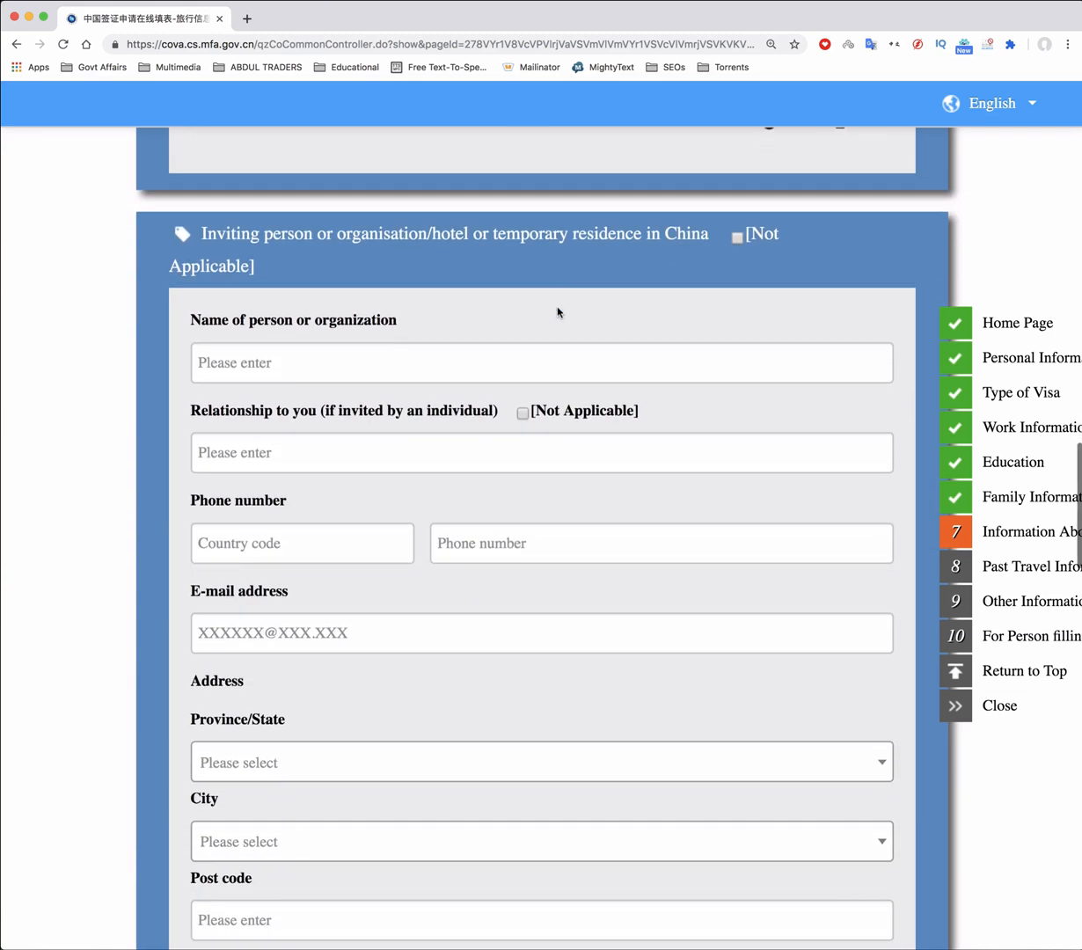
{"action": "left_click", "coordinate": [284, 337]}
{"action": "type", "text": "Zh"}
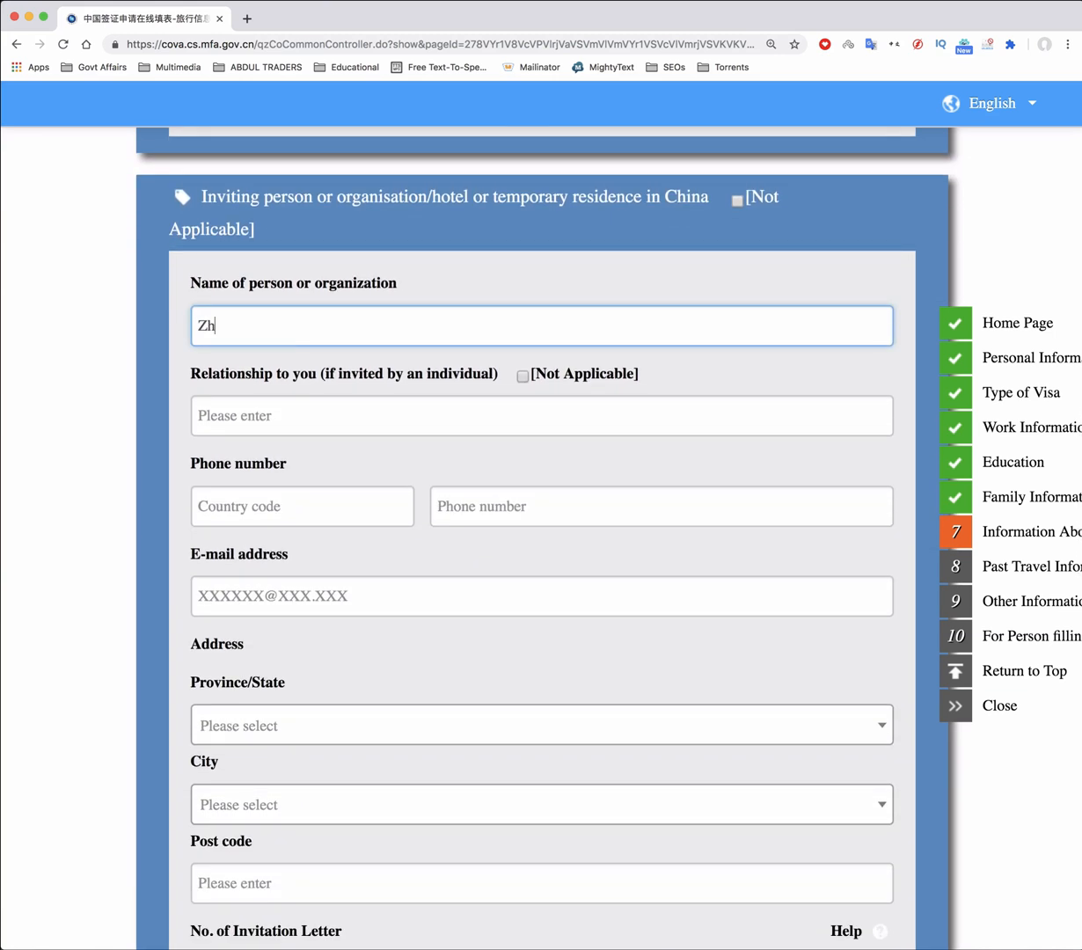
{"action": "type", "text": "ejiang Hutian R"}
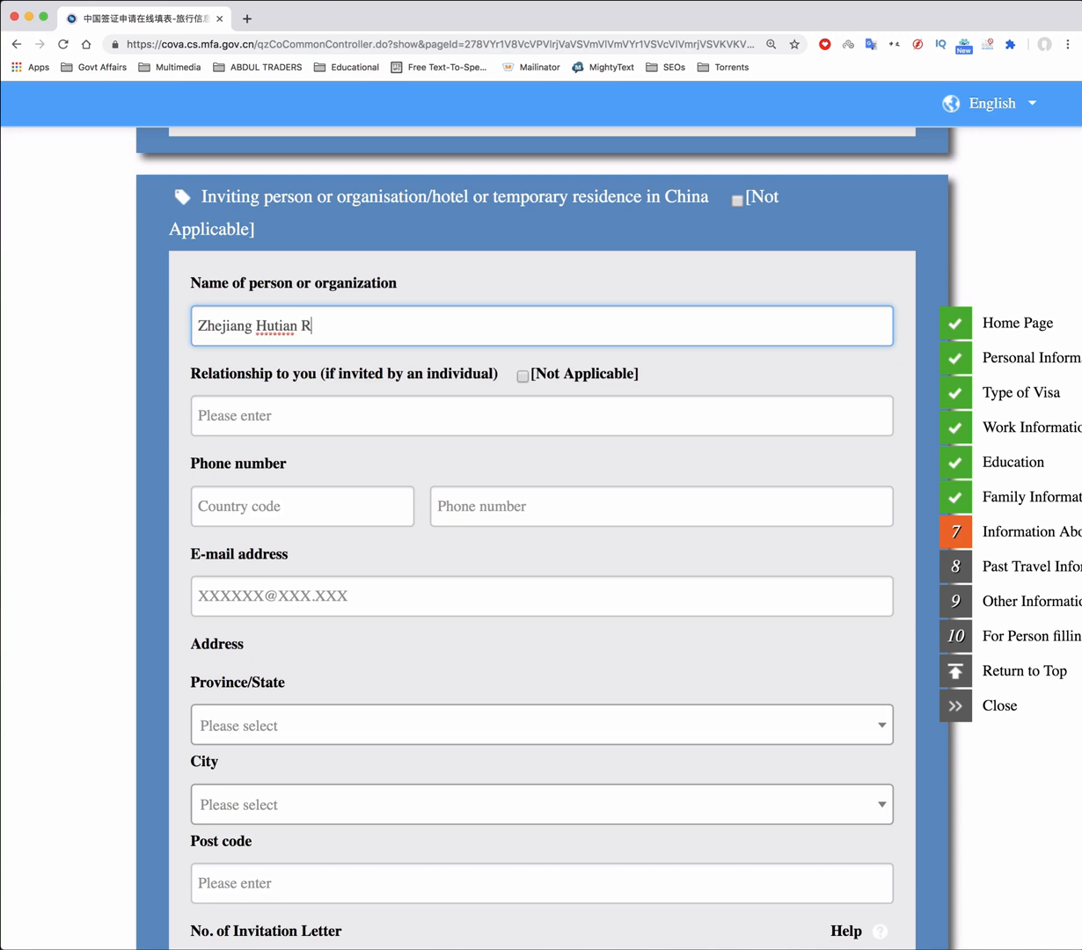
{"action": "type", "text": "ubber Belt Co Ltd., (MrJorden."}
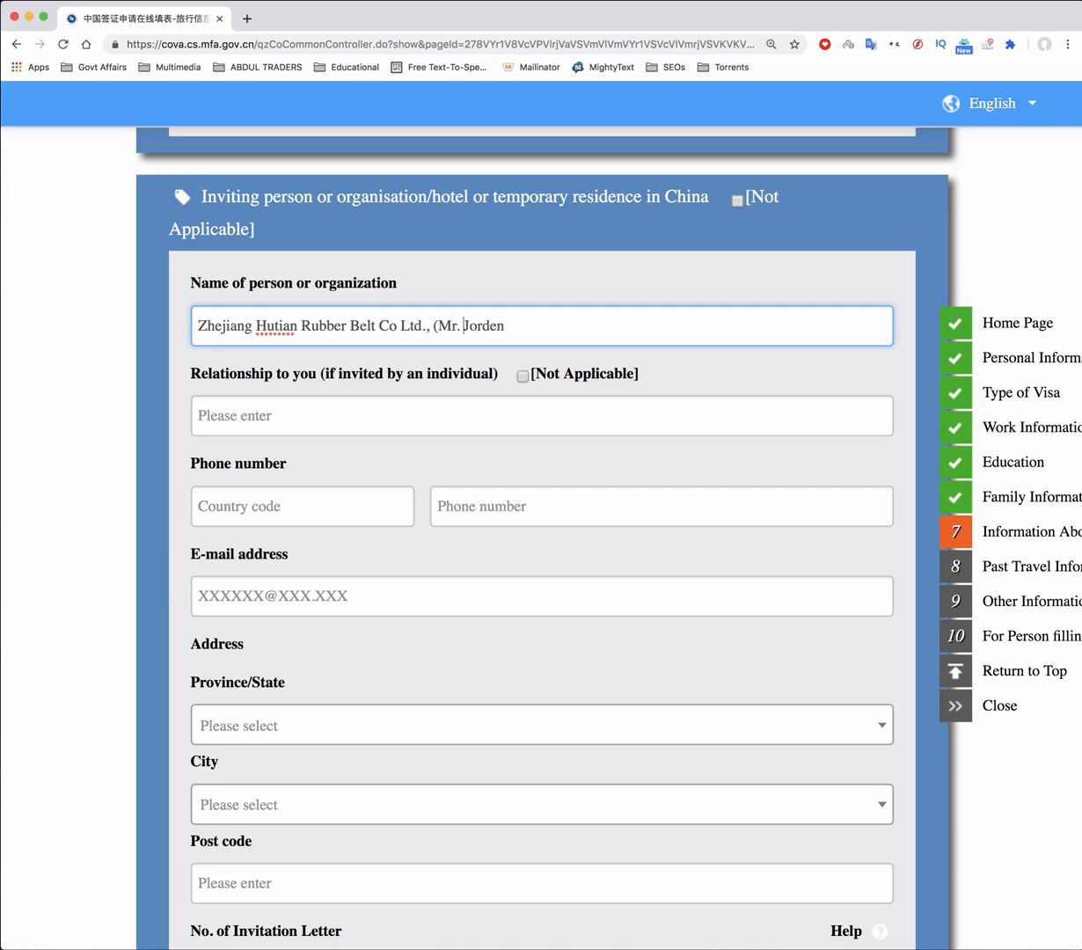
{"action": "key", "text": "Right"}
{"action": "key", "text": "Right"}
{"action": "key", "text": "Right"}
{"action": "key", "text": "Right"}
{"action": "key", "text": "Right"}
{"action": "key", "text": "Right"}
{"action": "left_click", "coordinate": [334, 419]}
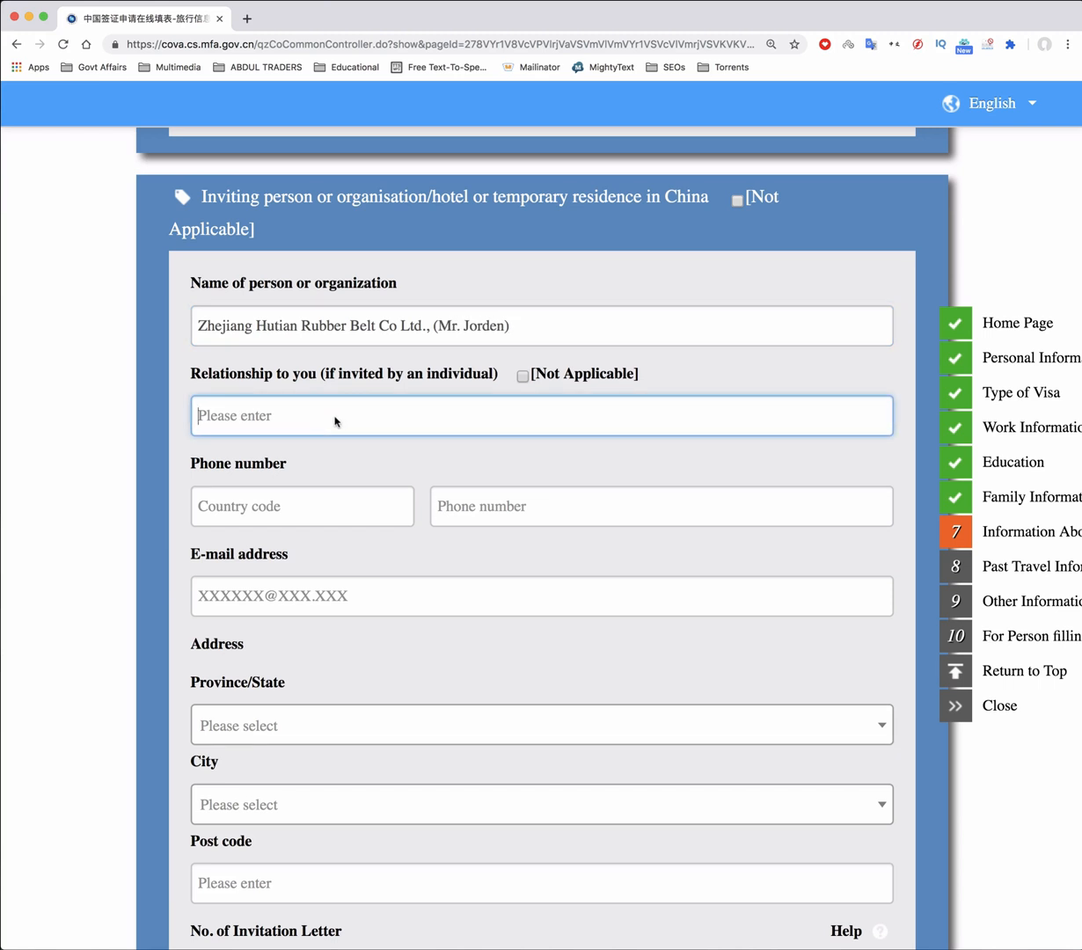
{"action": "left_click", "coordinate": [522, 379]}
{"action": "scroll", "coordinate": [320, 356], "scroll_direction": "down", "scroll_amount": 2}
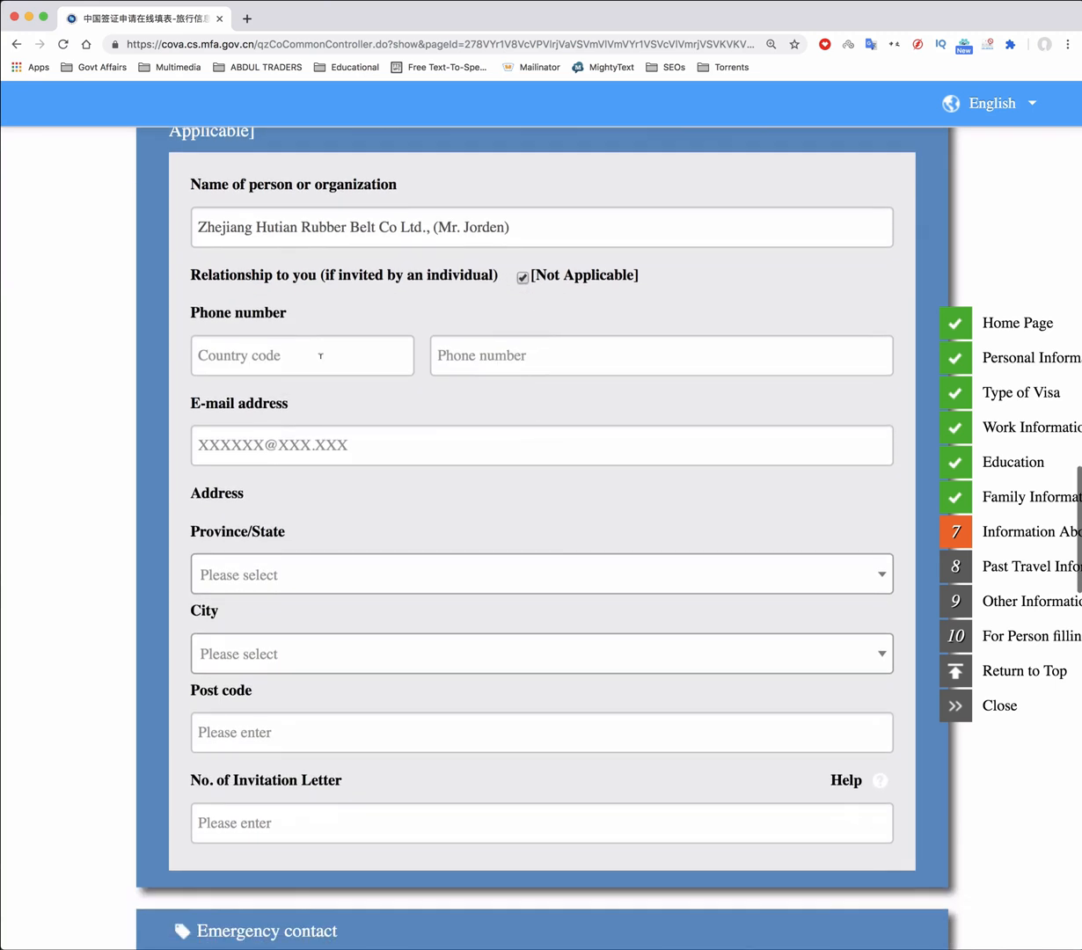
Enter the inviter's phone number and address ZheJiang, Taizhou, Sanmen Xian, leaving post code empty
{"action": "left_click", "coordinate": [476, 363]}
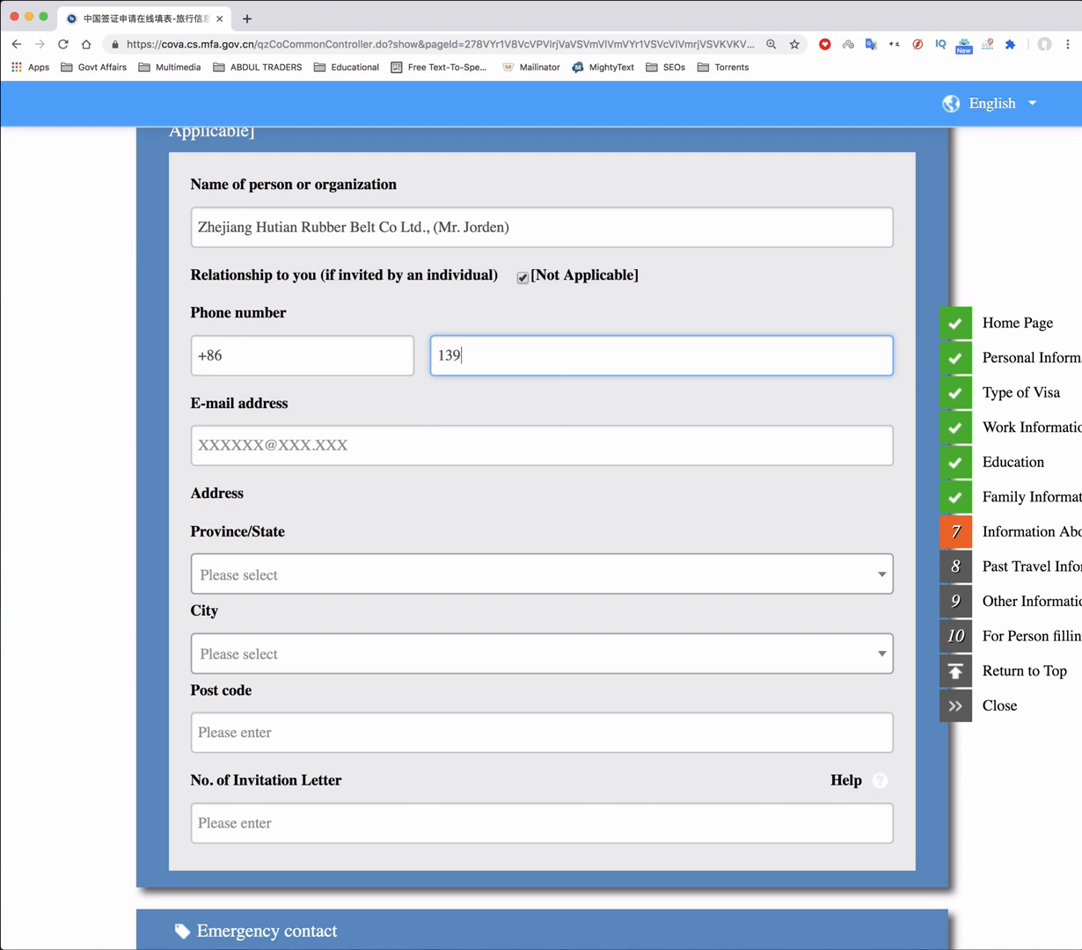
{"action": "scroll", "coordinate": [280, 473], "scroll_direction": "down", "scroll_amount": 2}
{"action": "left_click", "coordinate": [280, 473]}
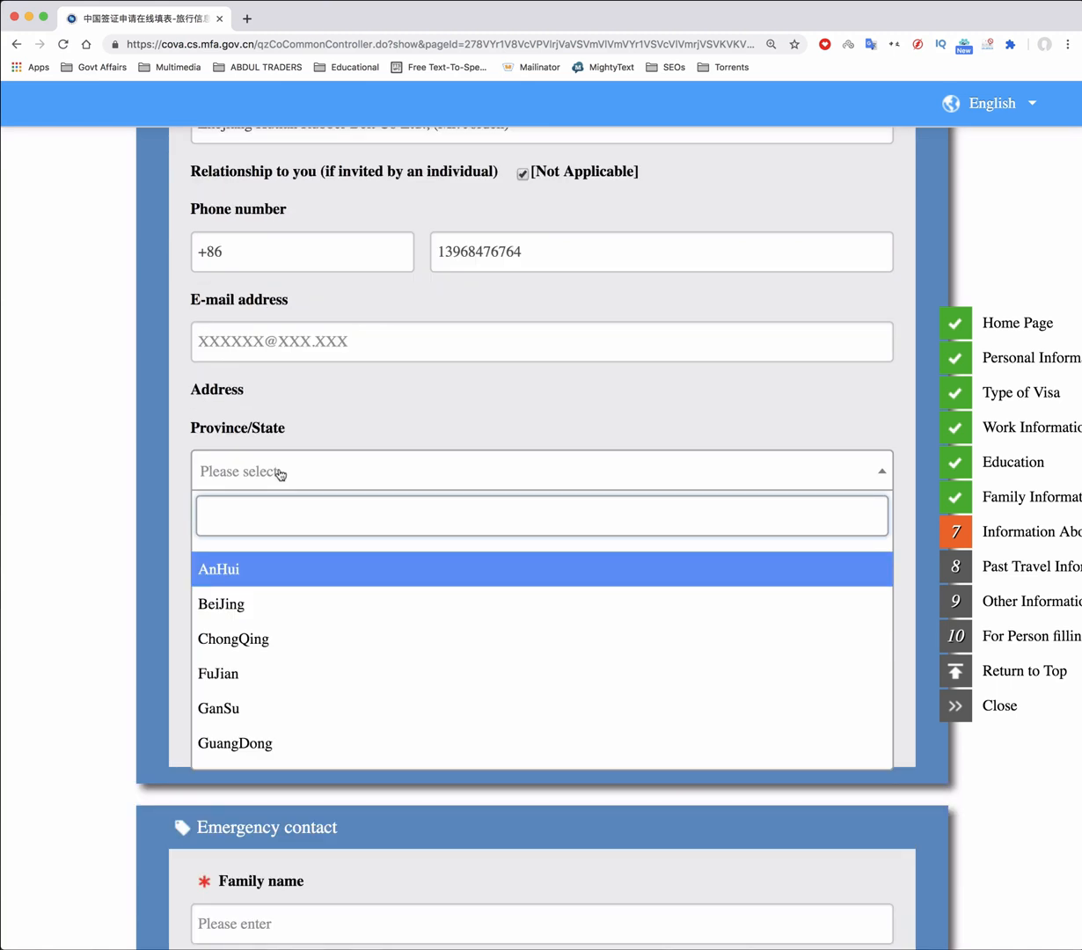
{"action": "left_click", "coordinate": [309, 551]}
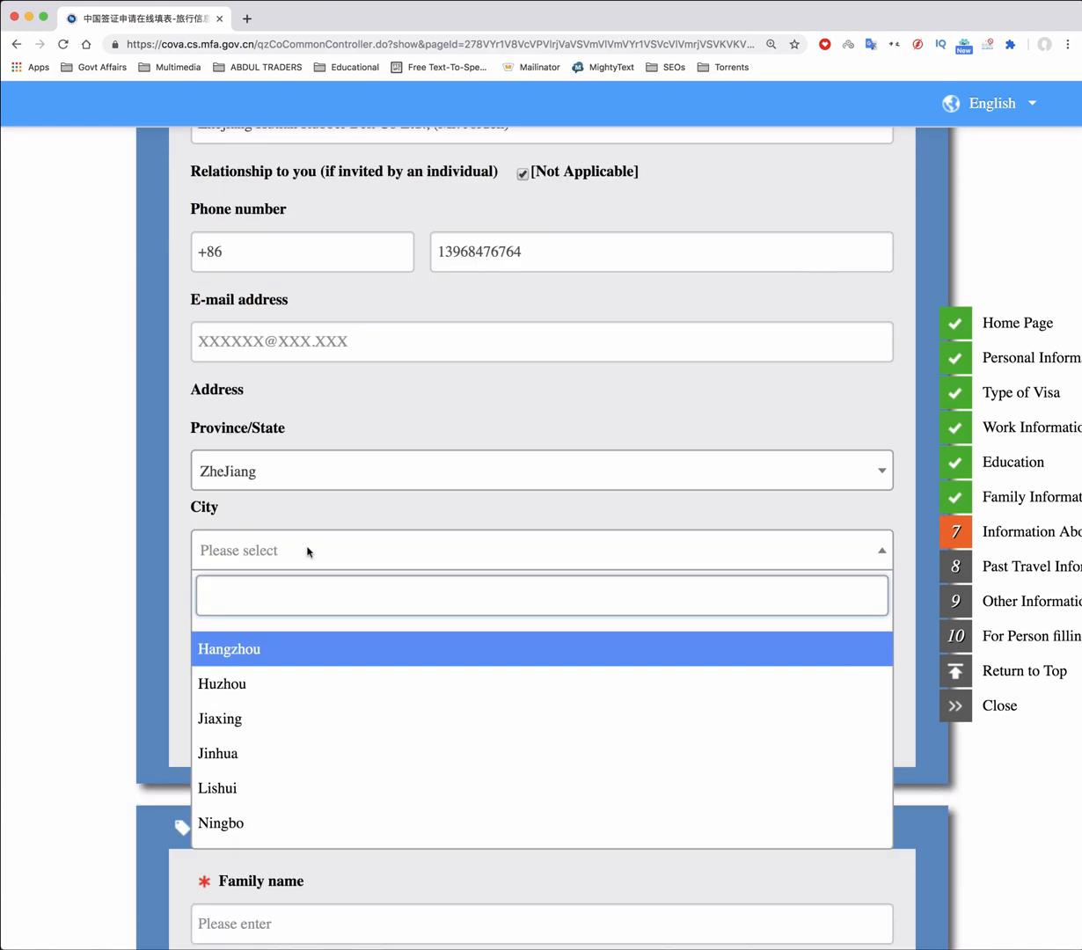
{"action": "type", "text": "Tai"}
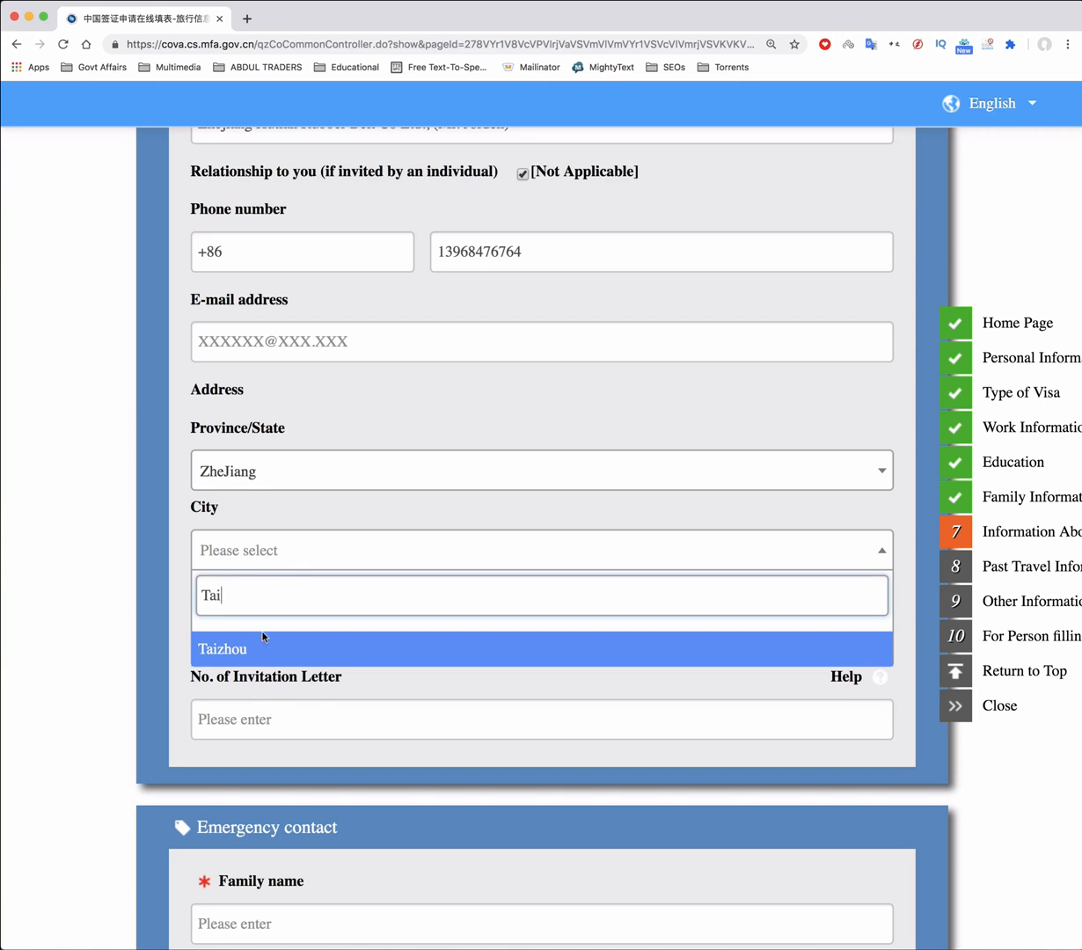
{"action": "left_click", "coordinate": [249, 637]}
{"action": "left_click", "coordinate": [308, 629]}
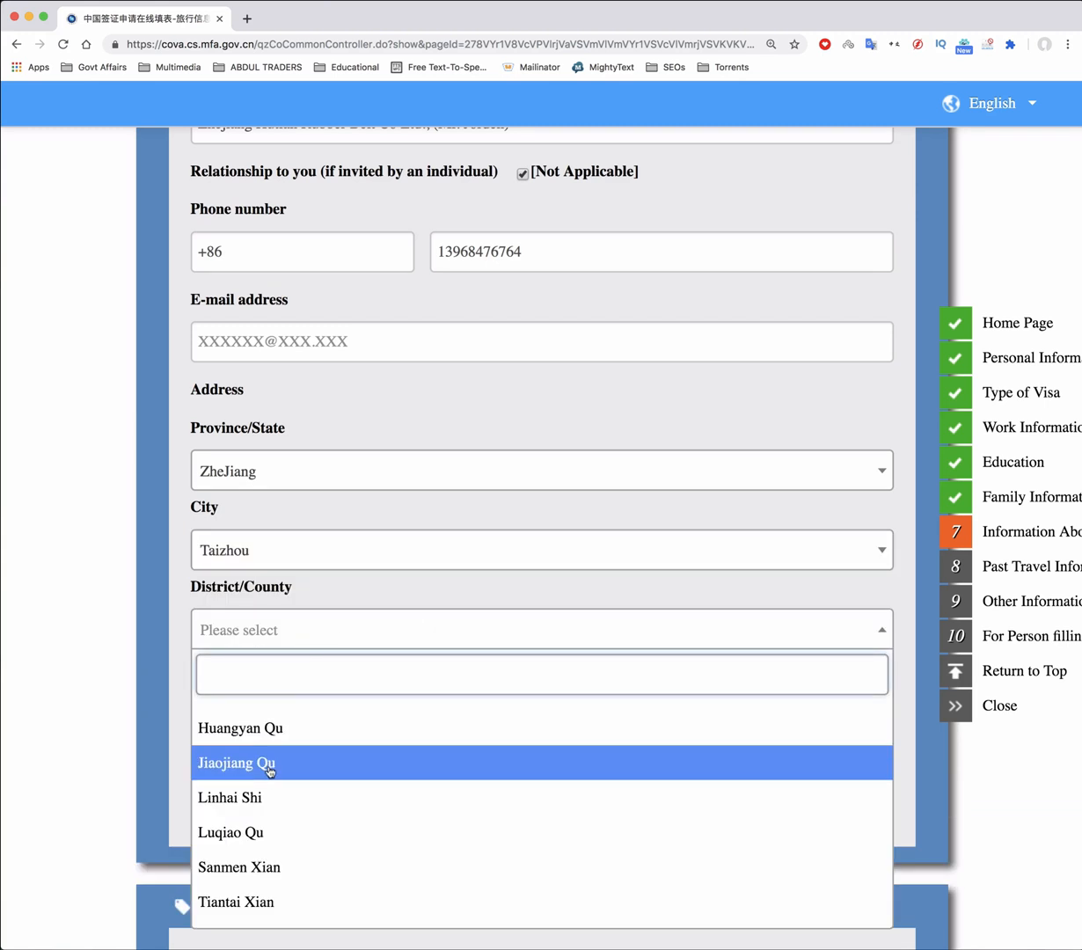
{"action": "left_click", "coordinate": [268, 865]}
{"action": "left_click", "coordinate": [314, 709]}
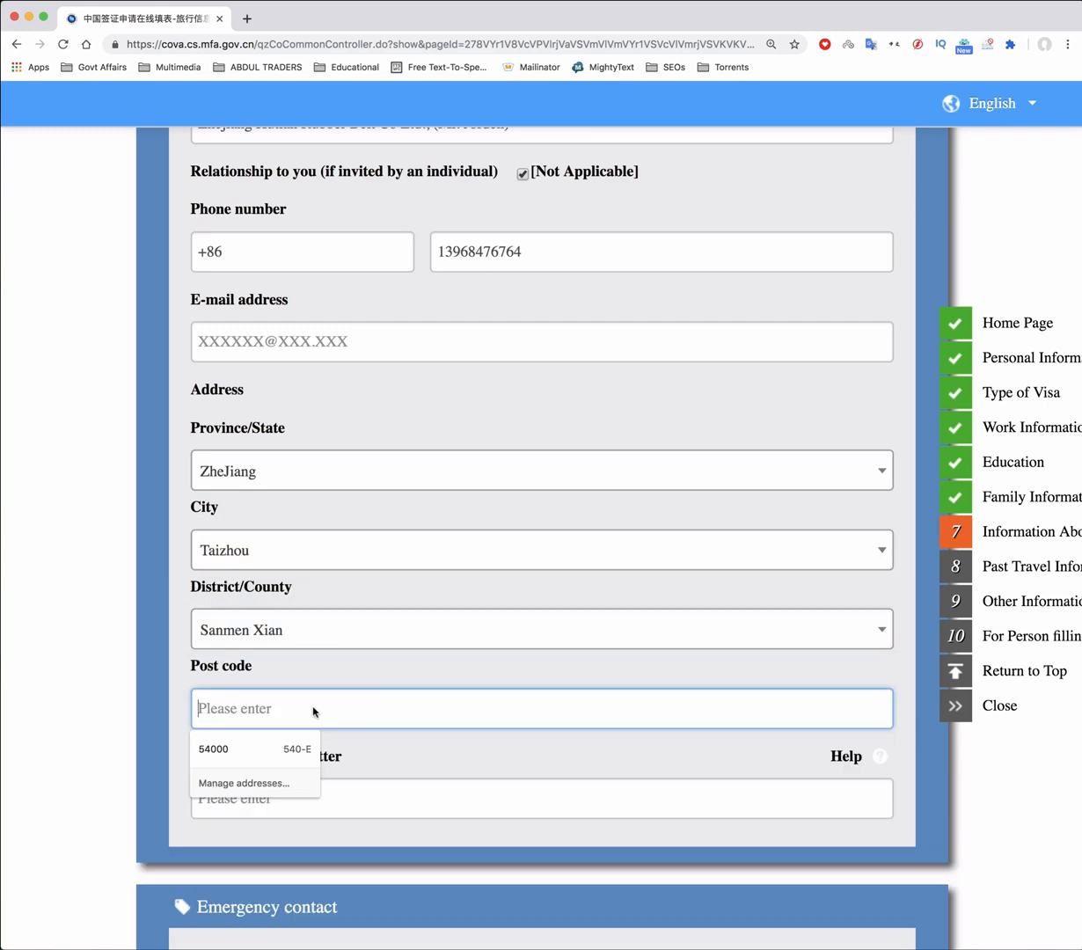
{"action": "left_click", "coordinate": [367, 755]}
{"action": "scroll", "coordinate": [367, 703], "scroll_direction": "down", "scroll_amount": 1}
{"action": "scroll", "coordinate": [367, 688], "scroll_direction": "down", "scroll_amount": 3}
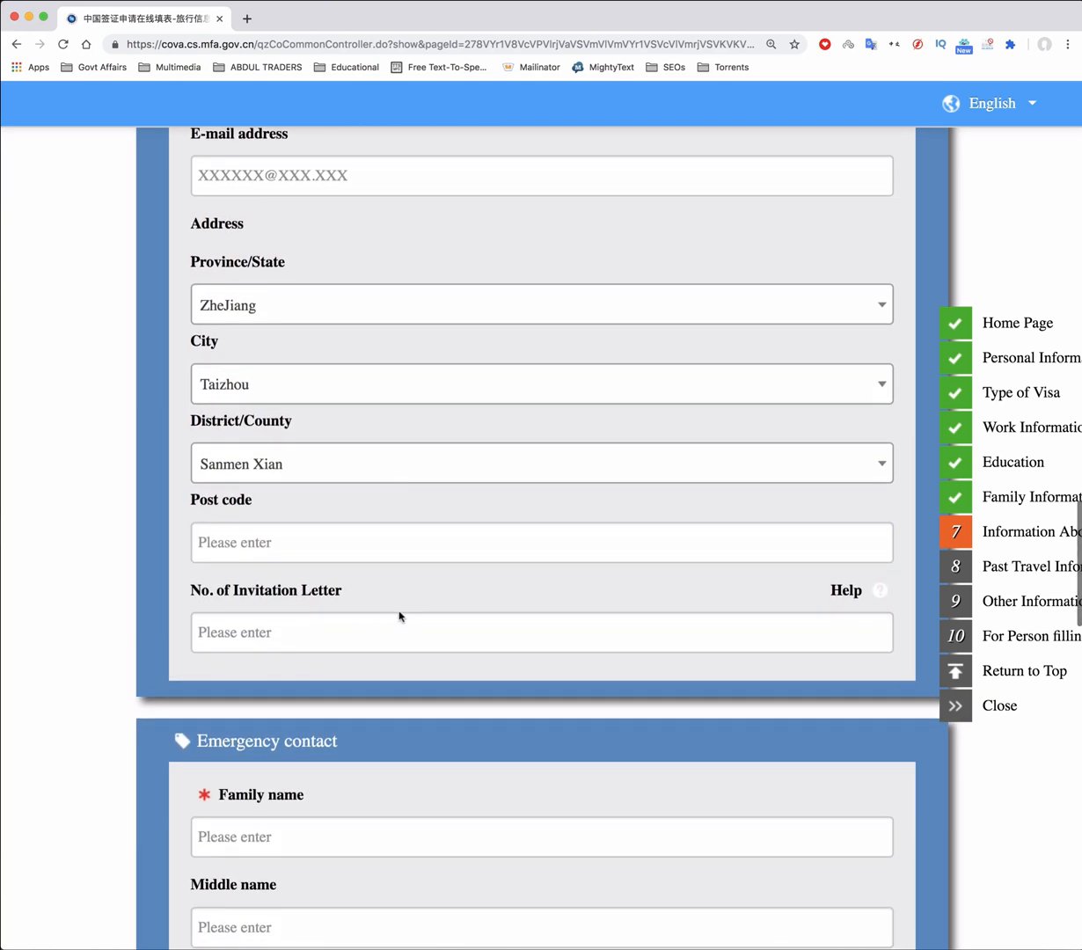
{"action": "left_click", "coordinate": [295, 633]}
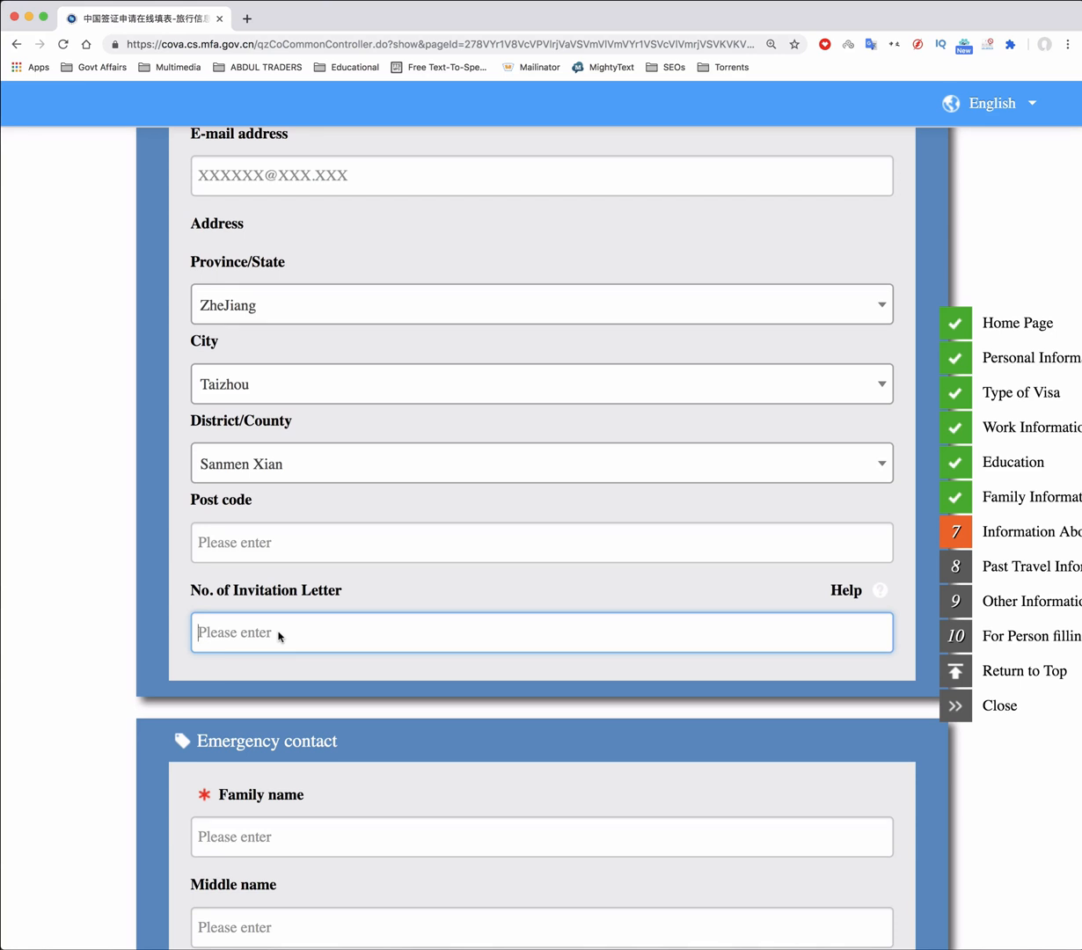
{"action": "scroll", "coordinate": [369, 632], "scroll_direction": "down", "scroll_amount": 3}
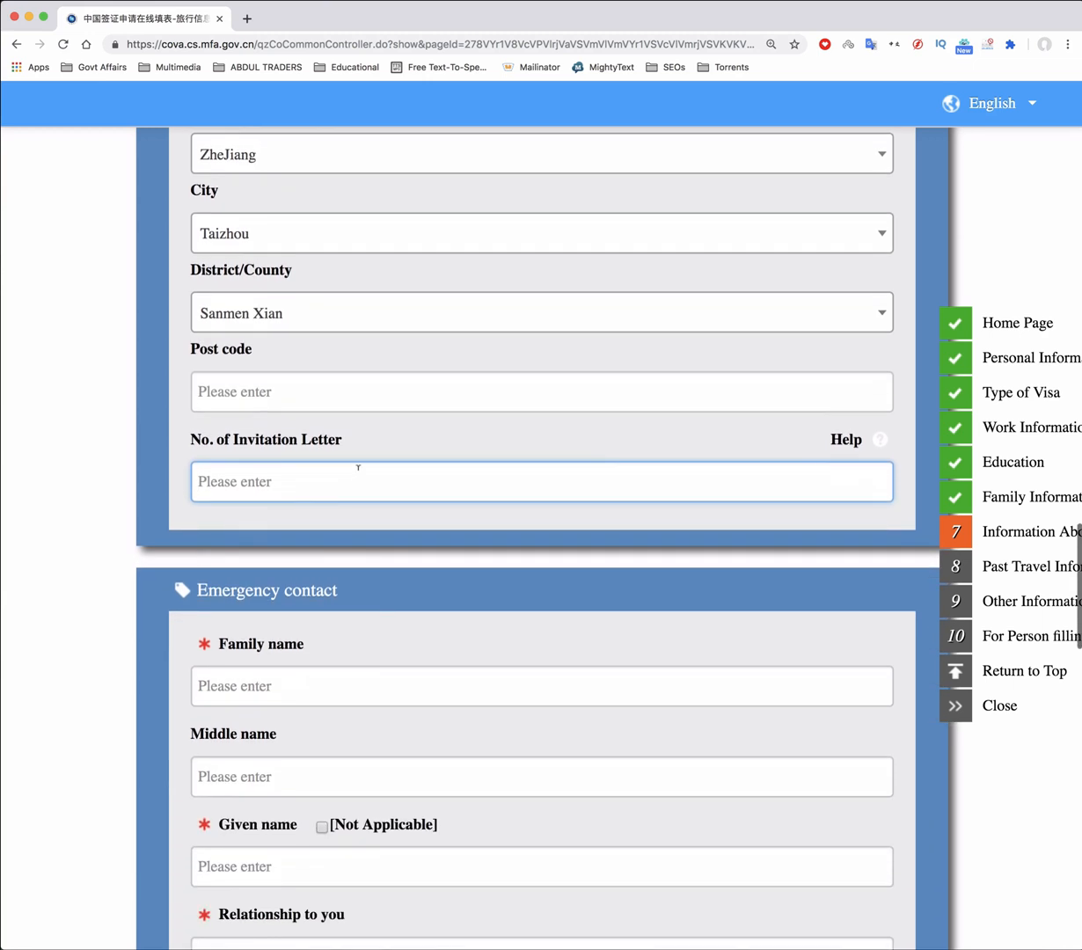
{"action": "mouse_move", "coordinate": [883, 440]}
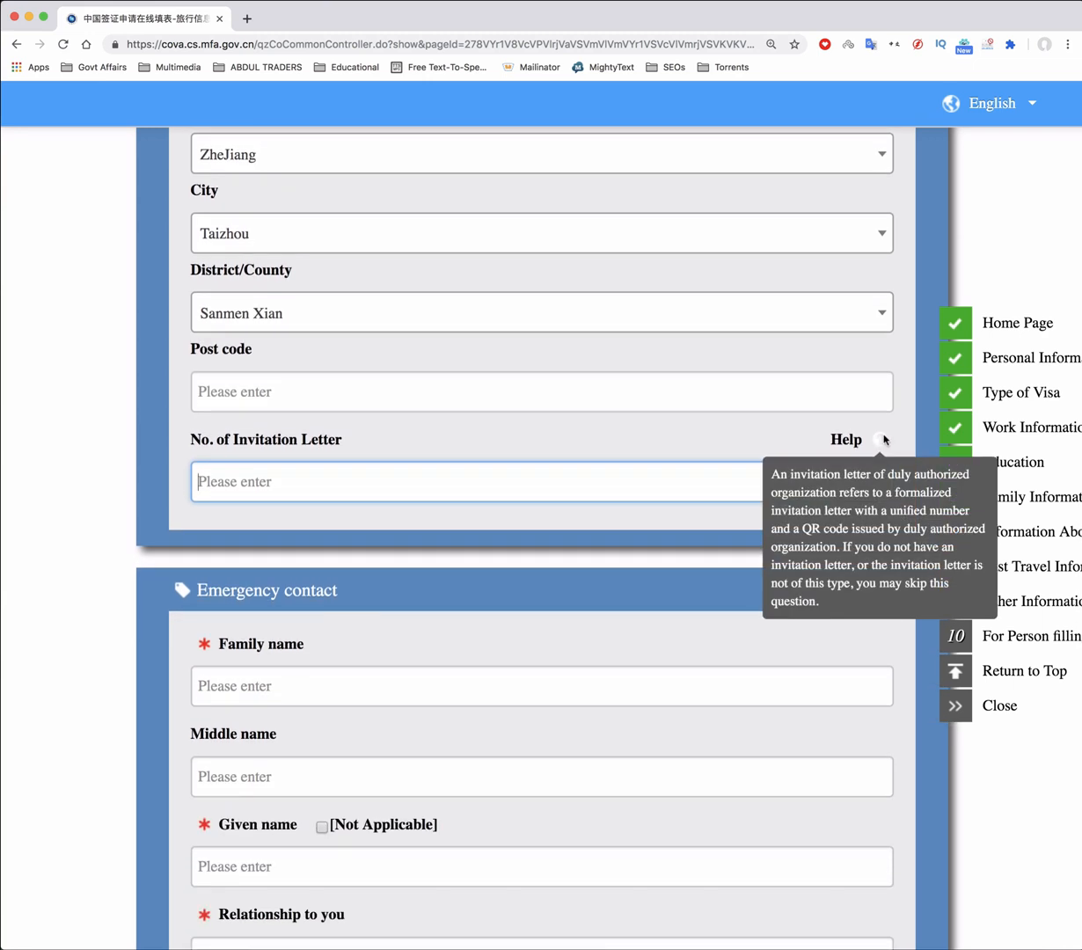
{"action": "scroll", "coordinate": [573, 484], "scroll_direction": "down", "scroll_amount": 3}
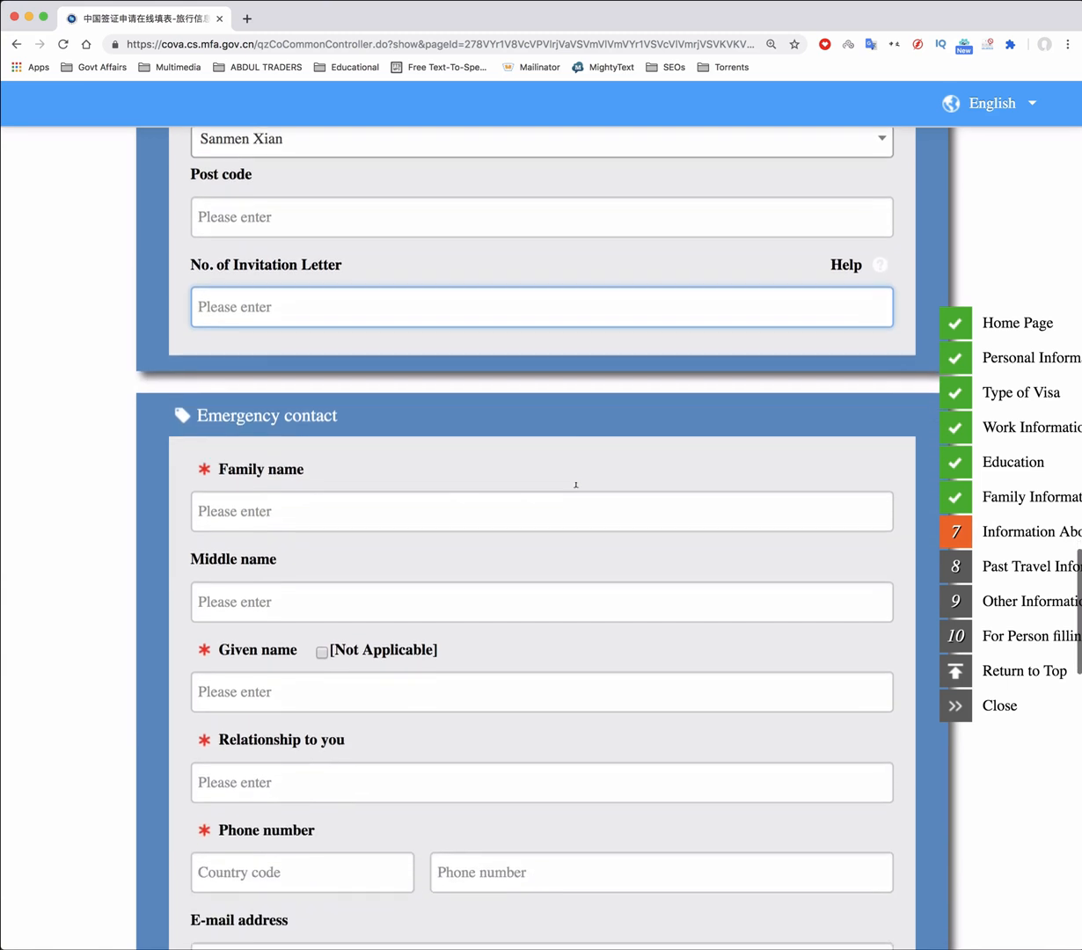
{"action": "scroll", "coordinate": [443, 486], "scroll_direction": "down", "scroll_amount": 2}
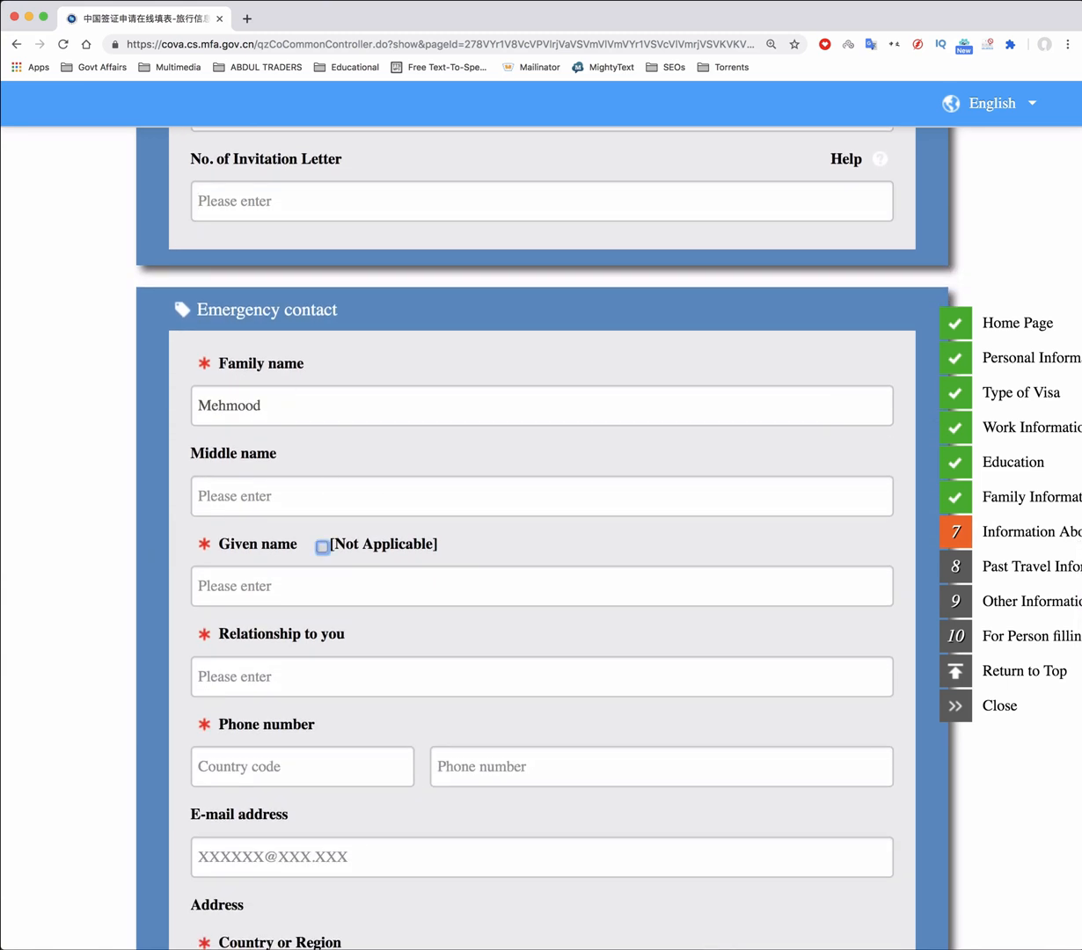
Enter the contact's given name, relationship Father, and phone number with country code +092
{"action": "key", "text": "Tab"}
{"action": "type", "text": "K"}
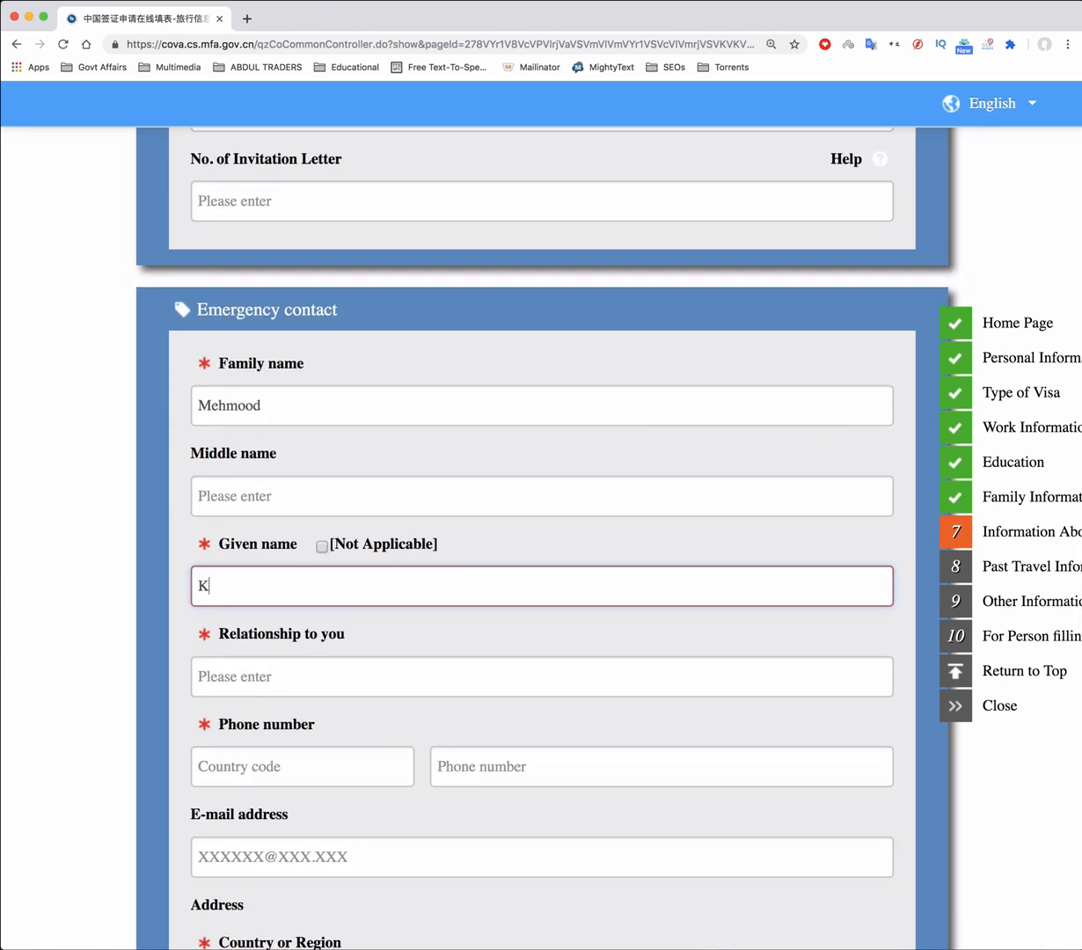
{"action": "type", "text": "halid"}
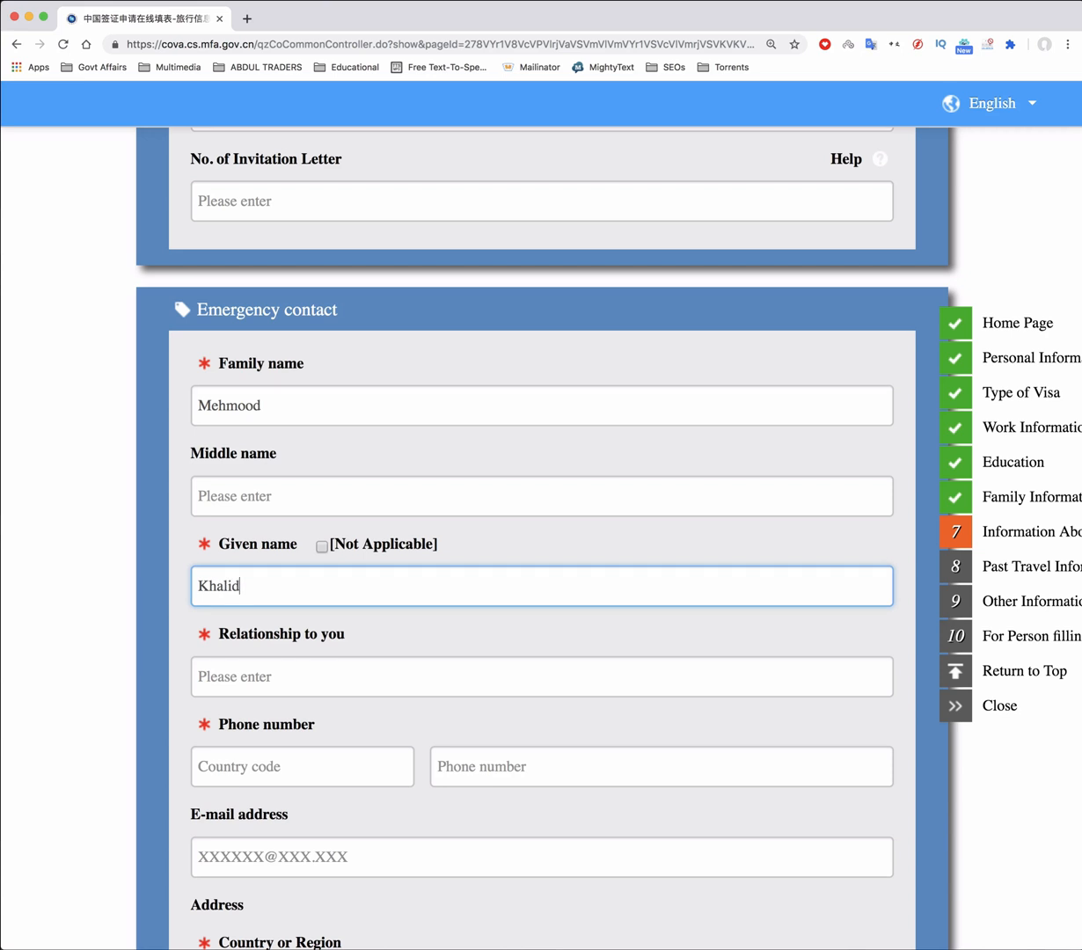
{"action": "key", "text": "Tab"}
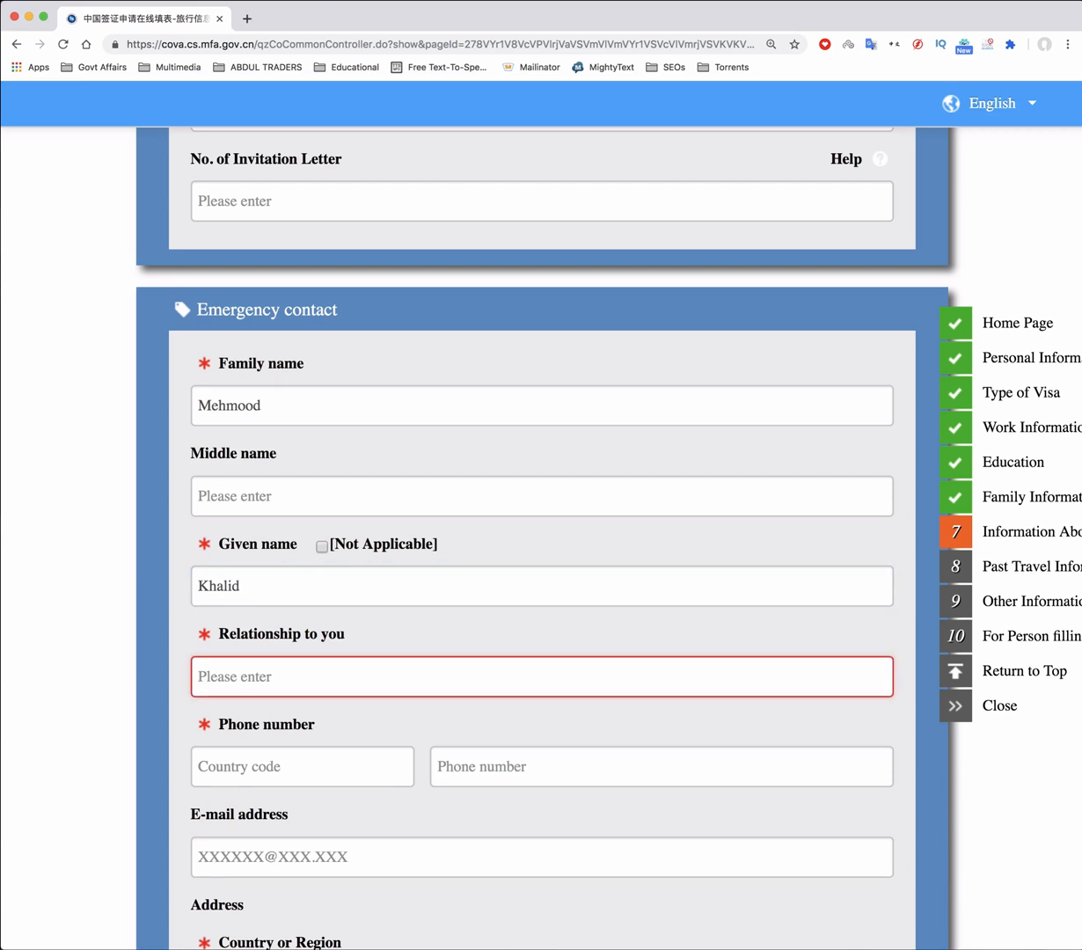
{"action": "type", "text": "Fa"}
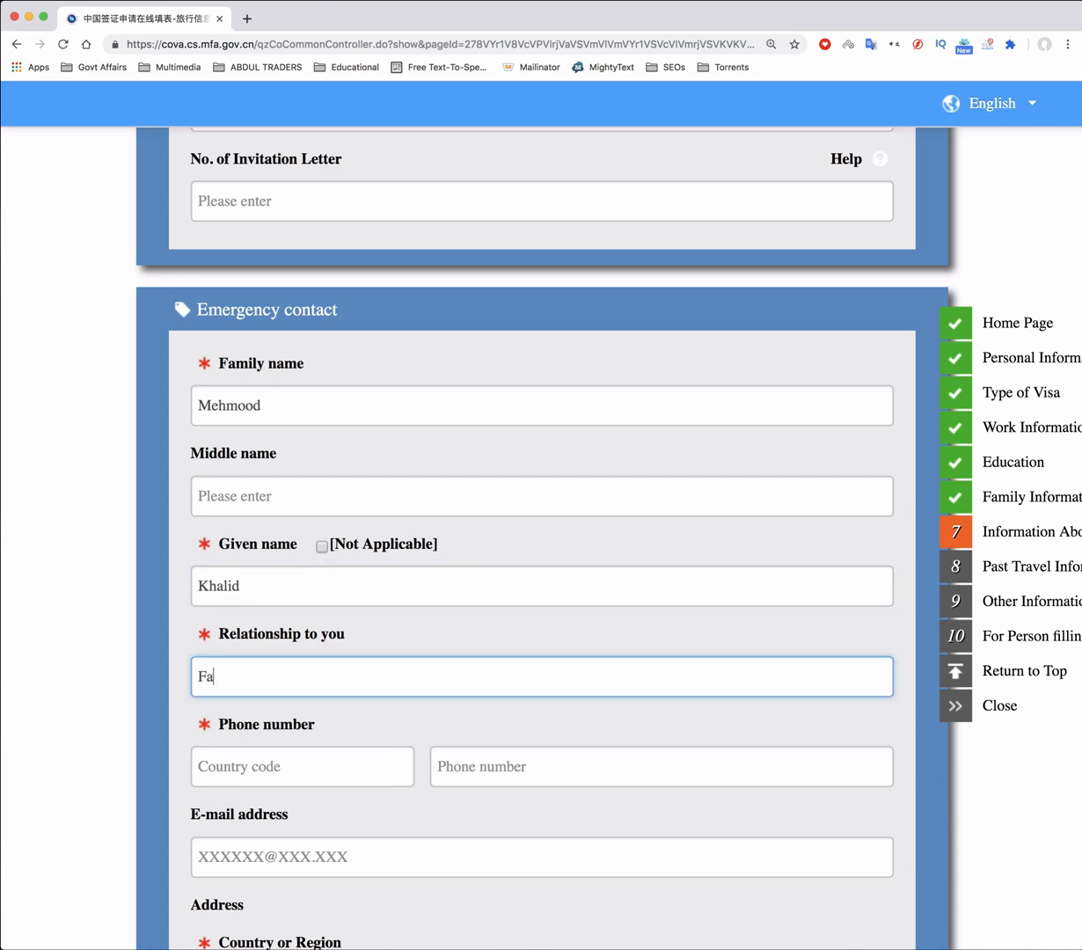
{"action": "type", "text": "ther"}
{"action": "scroll", "coordinate": [268, 613], "scroll_direction": "down", "scroll_amount": 3}
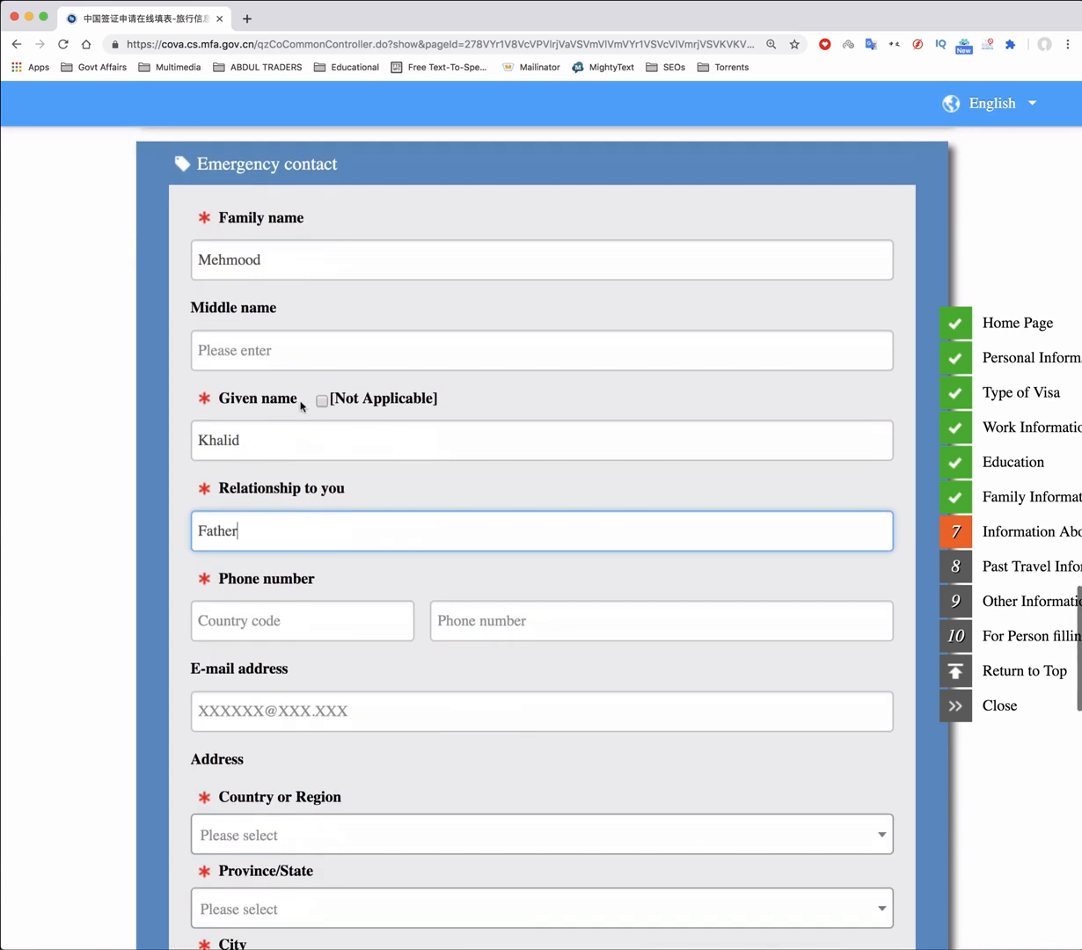
{"action": "left_click", "coordinate": [268, 616]}
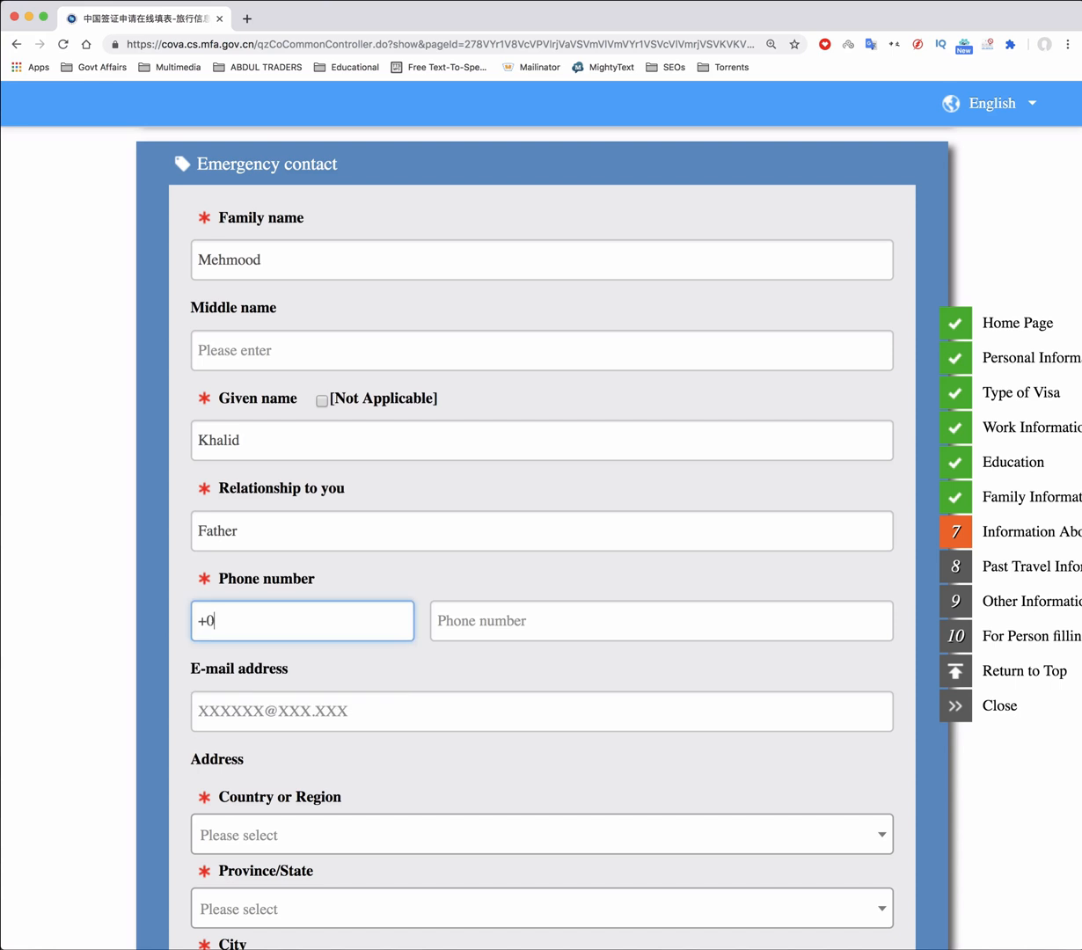
{"action": "key", "text": "Tab"}
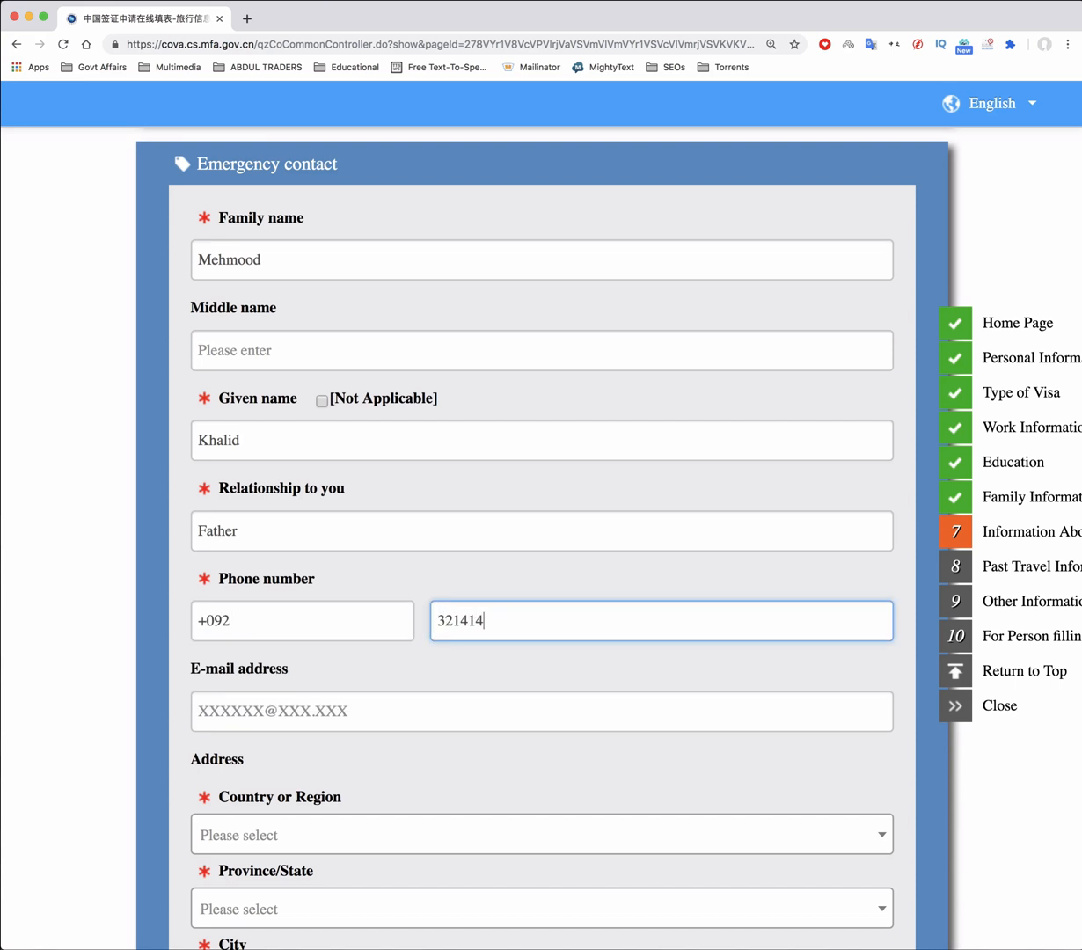
Set the contact's address to Lahore, Punjab, Pakistan, with its post code
{"action": "scroll", "coordinate": [281, 466], "scroll_direction": "down", "scroll_amount": 5}
{"action": "left_click", "coordinate": [282, 464]}
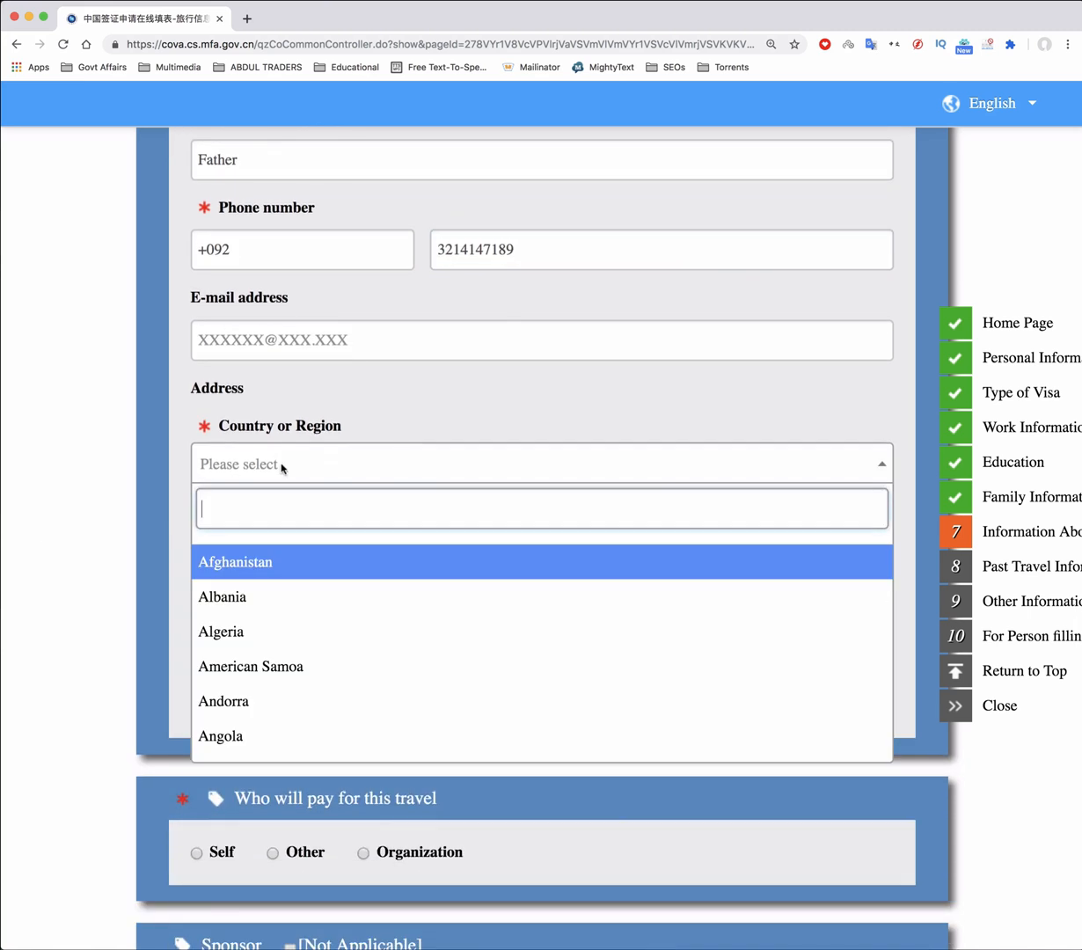
{"action": "type", "text": "Pakista"}
{"action": "left_click", "coordinate": [238, 561]}
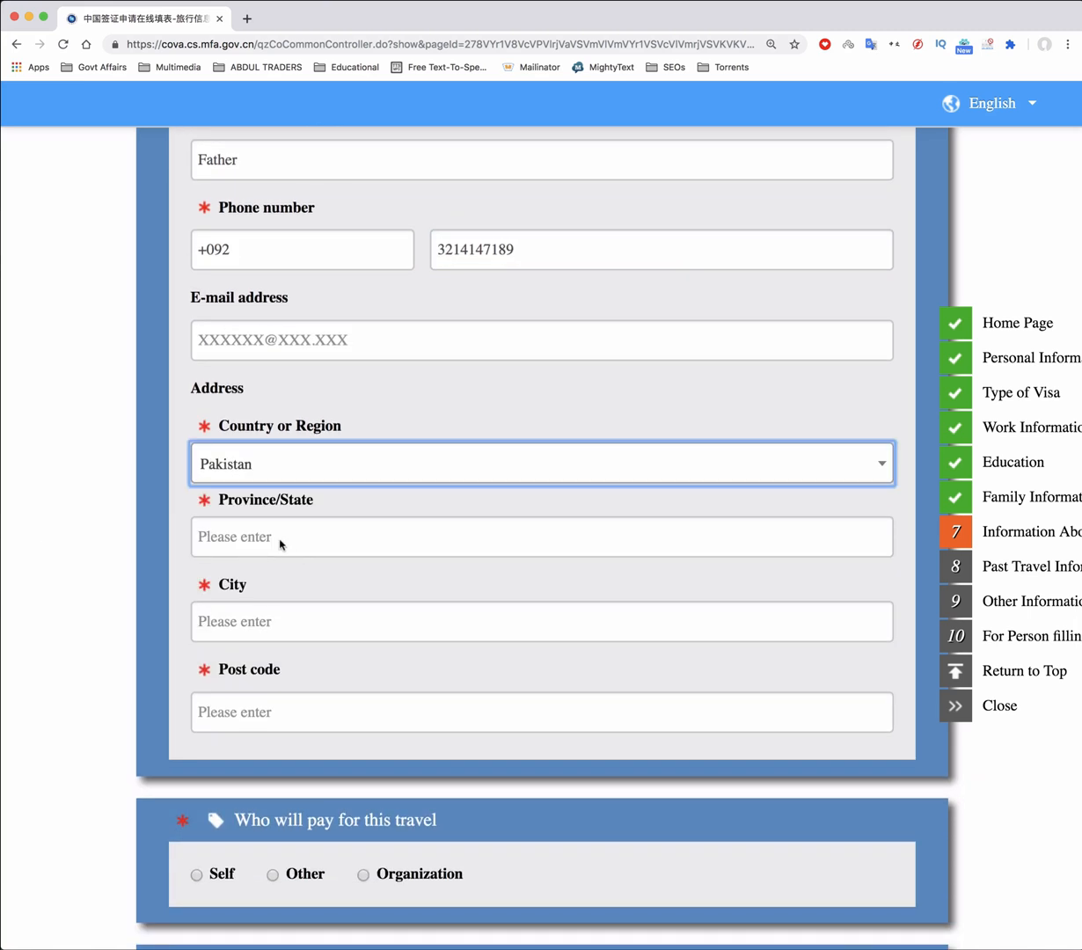
{"action": "left_click", "coordinate": [281, 540]}
{"action": "type", "text": "Punjab"}
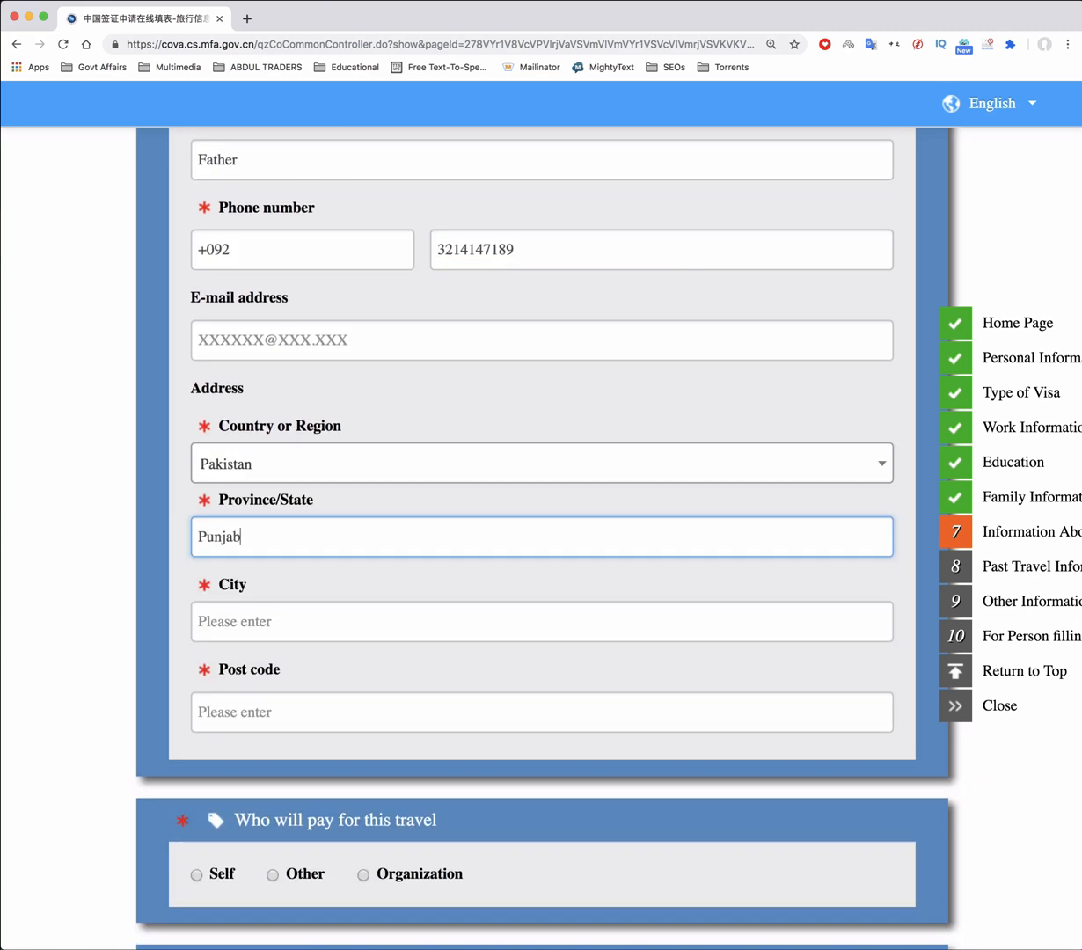
{"action": "left_click", "coordinate": [262, 621]}
{"action": "type", "text": "Lahore"}
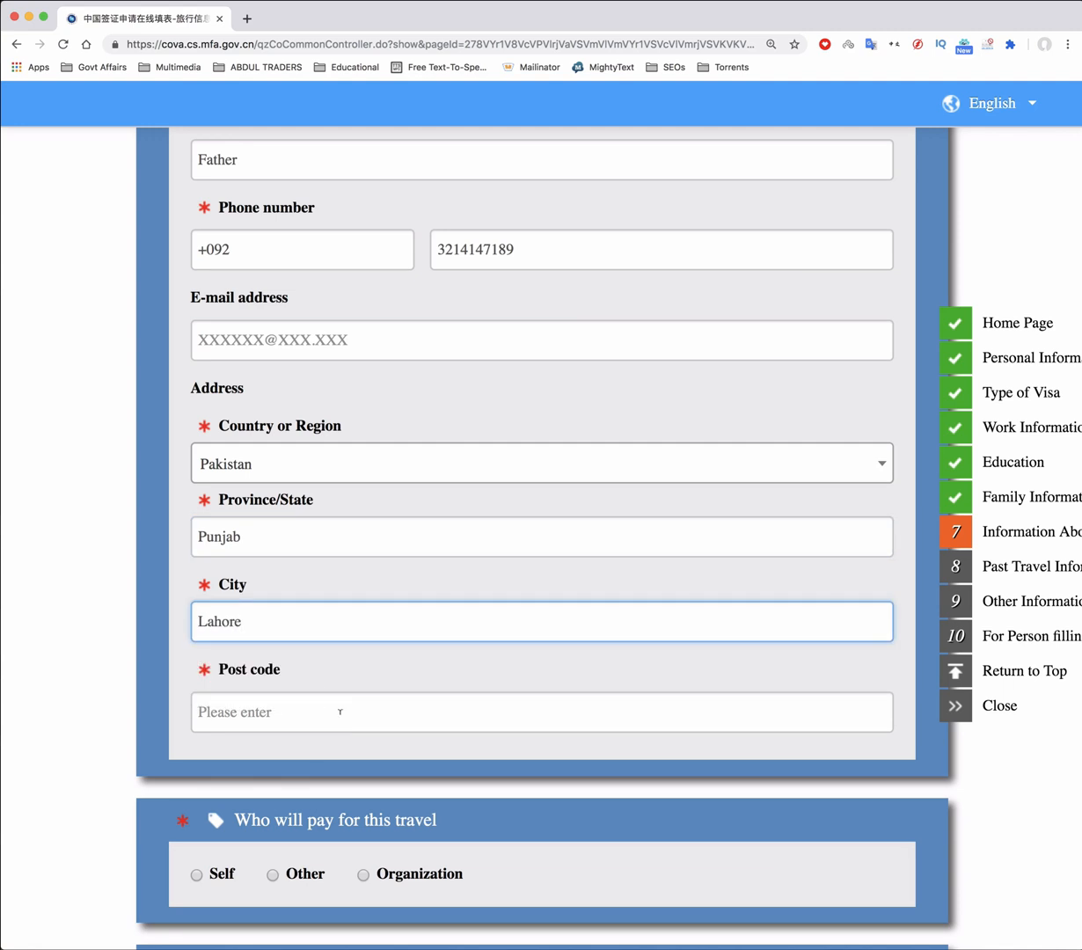
{"action": "left_click", "coordinate": [284, 705]}
{"action": "type", "text": "54000"}
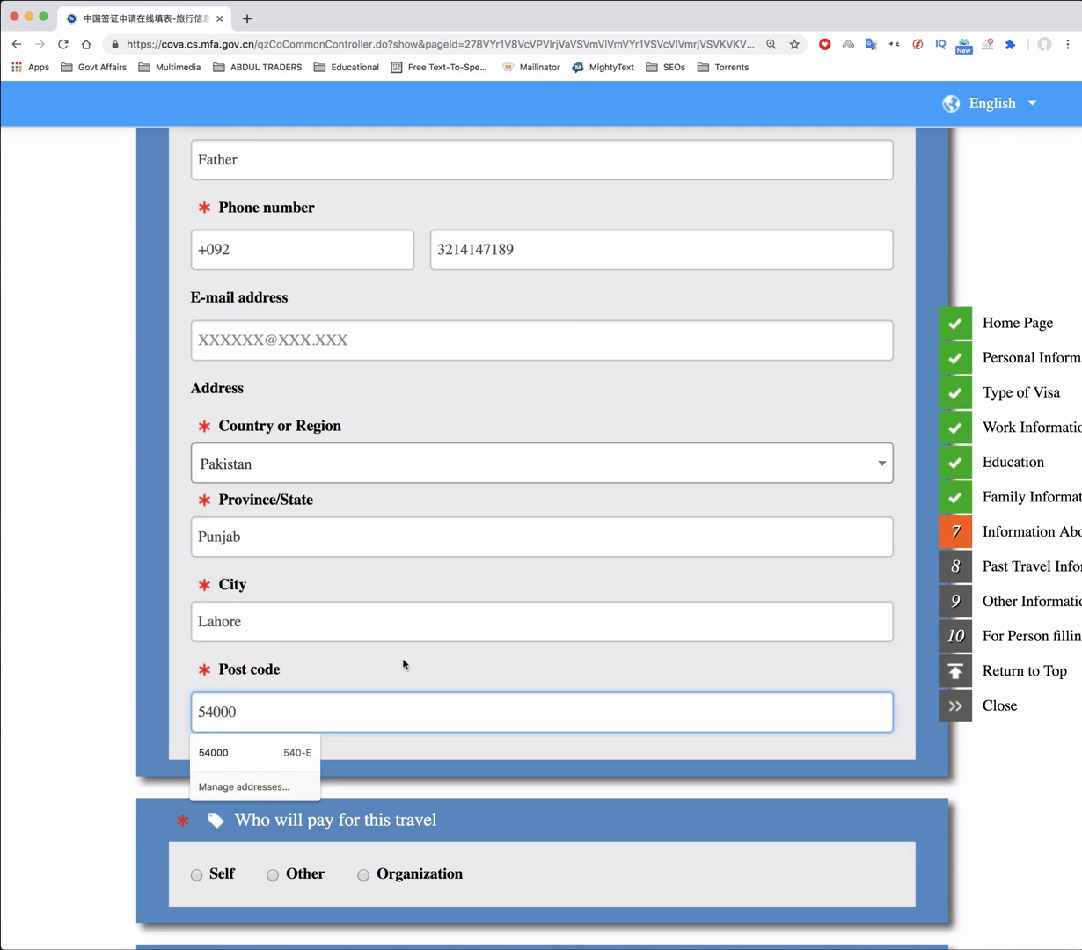
{"action": "left_click", "coordinate": [403, 661]}
{"action": "scroll", "coordinate": [404, 663], "scroll_direction": "down", "scroll_amount": 2}
{"action": "scroll", "coordinate": [404, 663], "scroll_direction": "down", "scroll_amount": 5}
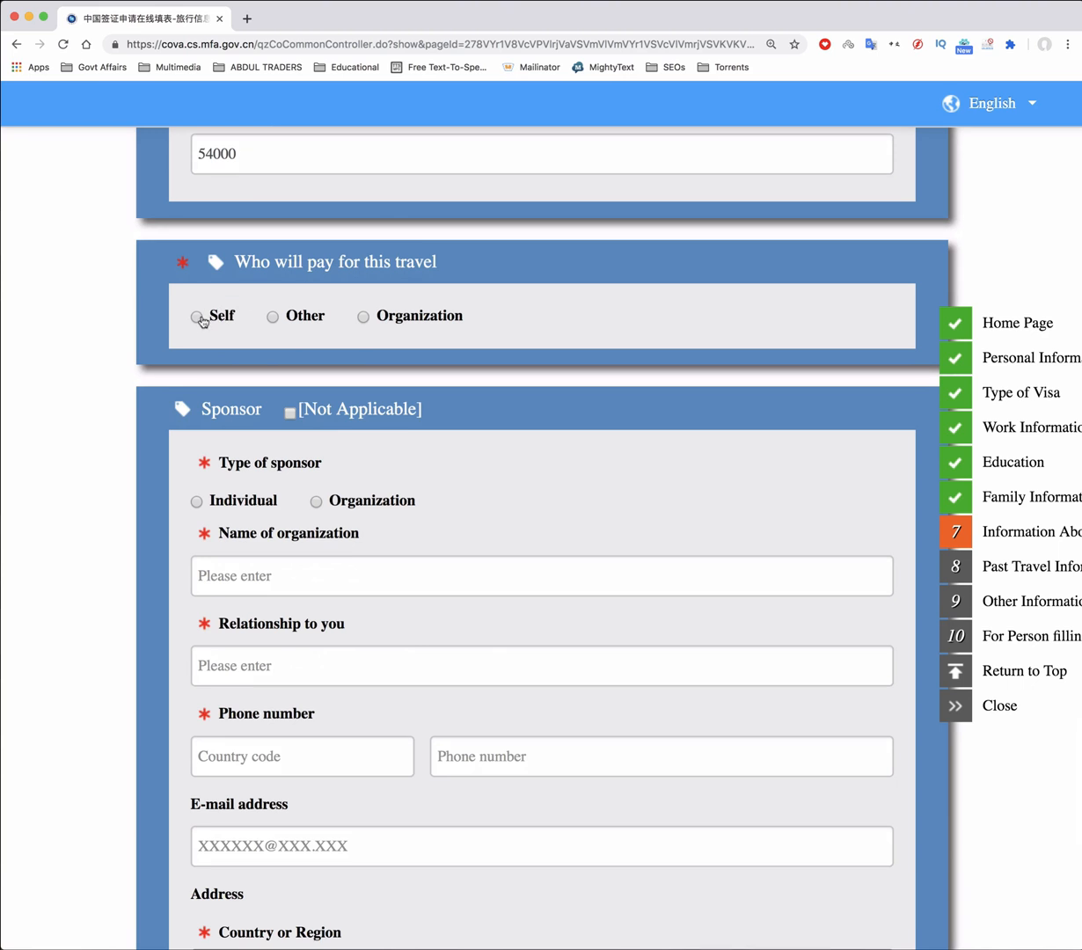
Mark the trip as self-paid, sponsor Not Applicable, and answer No to travel companions
{"action": "left_click", "coordinate": [198, 318]}
{"action": "scroll", "coordinate": [671, 417], "scroll_direction": "down", "scroll_amount": 2}
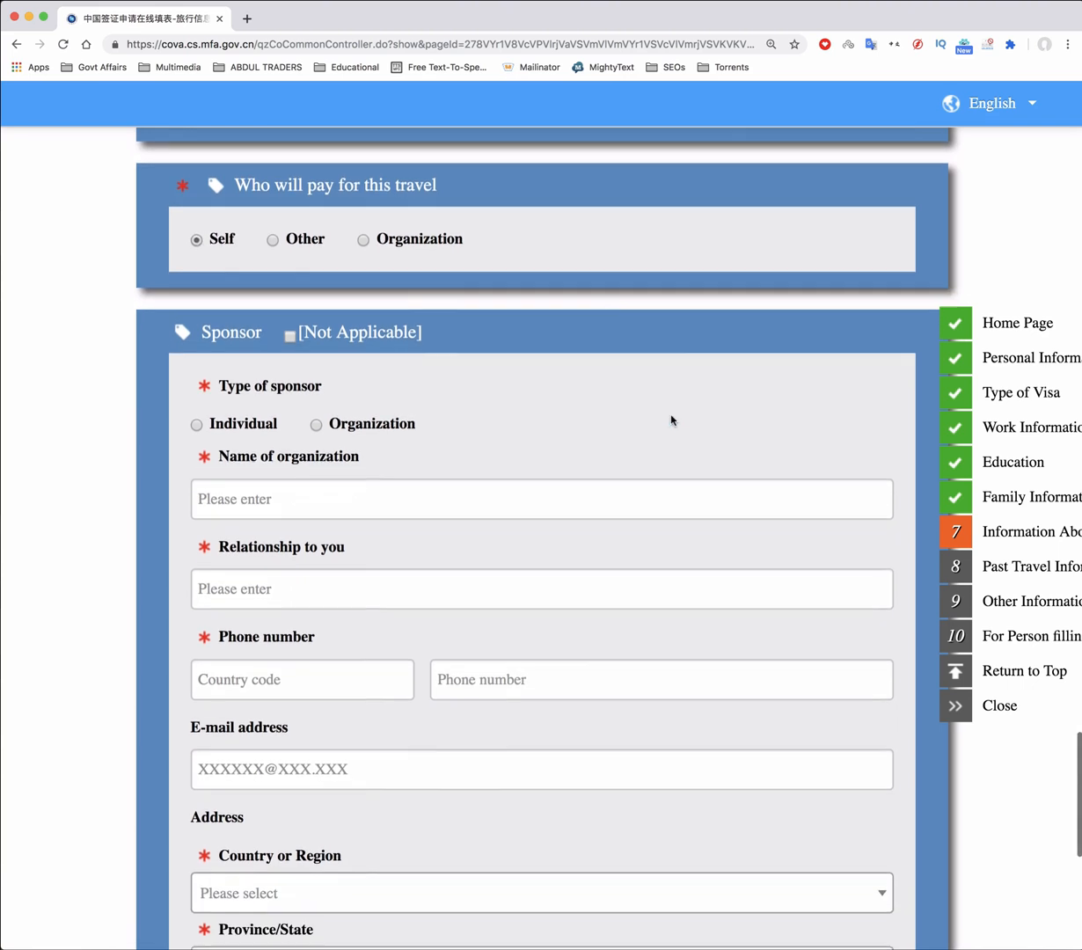
{"action": "scroll", "coordinate": [671, 418], "scroll_direction": "down", "scroll_amount": 1}
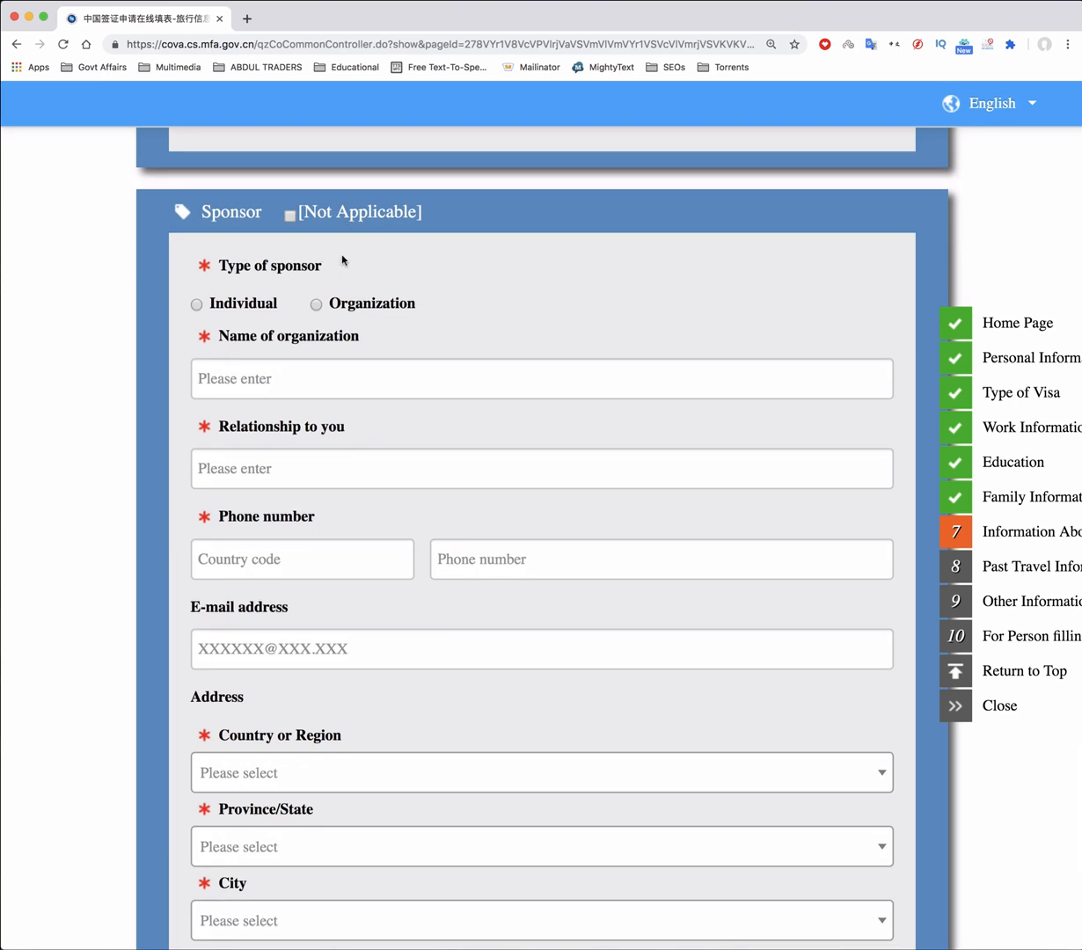
{"action": "left_click", "coordinate": [291, 215]}
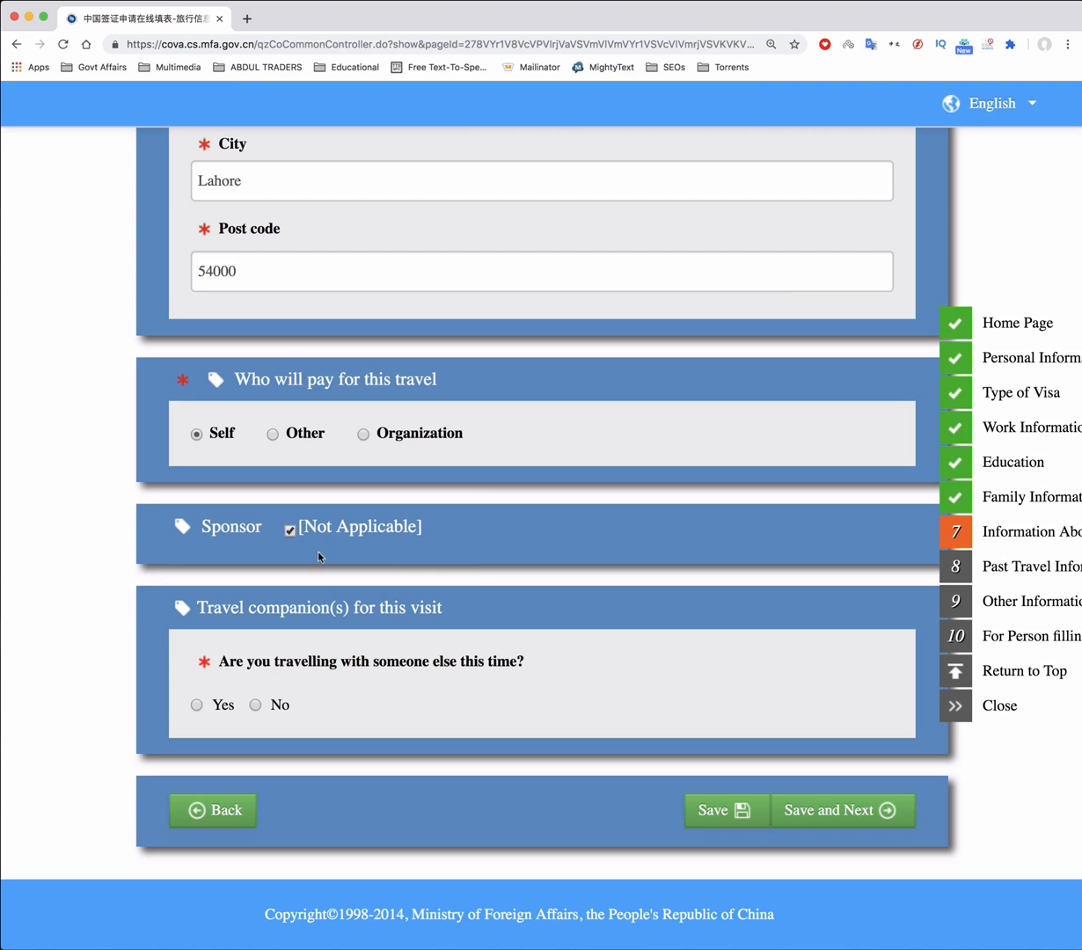
{"action": "left_click", "coordinate": [255, 704]}
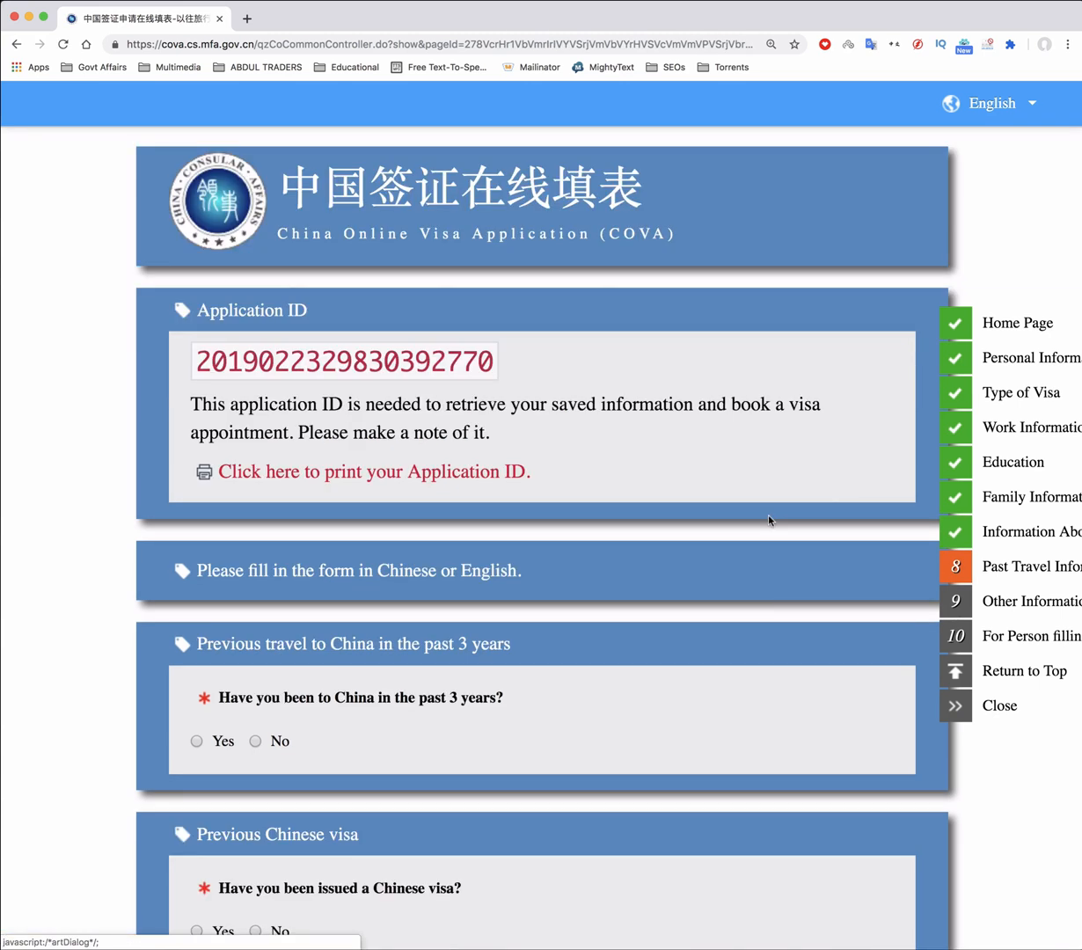
Answer Yes to visiting China in the past 3 years, choosing Guangzhou, Baiyun Qu
{"action": "scroll", "coordinate": [768, 520], "scroll_direction": "down", "scroll_amount": 3}
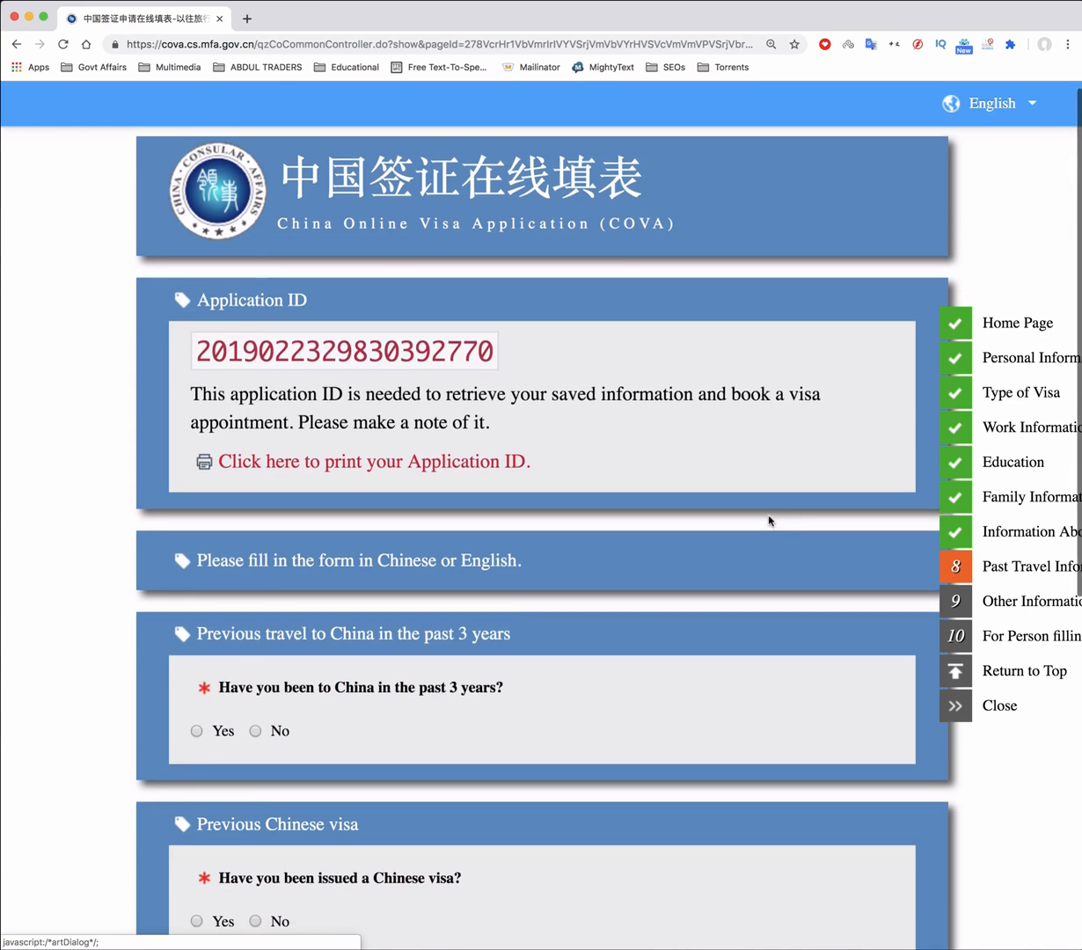
{"action": "scroll", "coordinate": [768, 519], "scroll_direction": "down", "scroll_amount": 4}
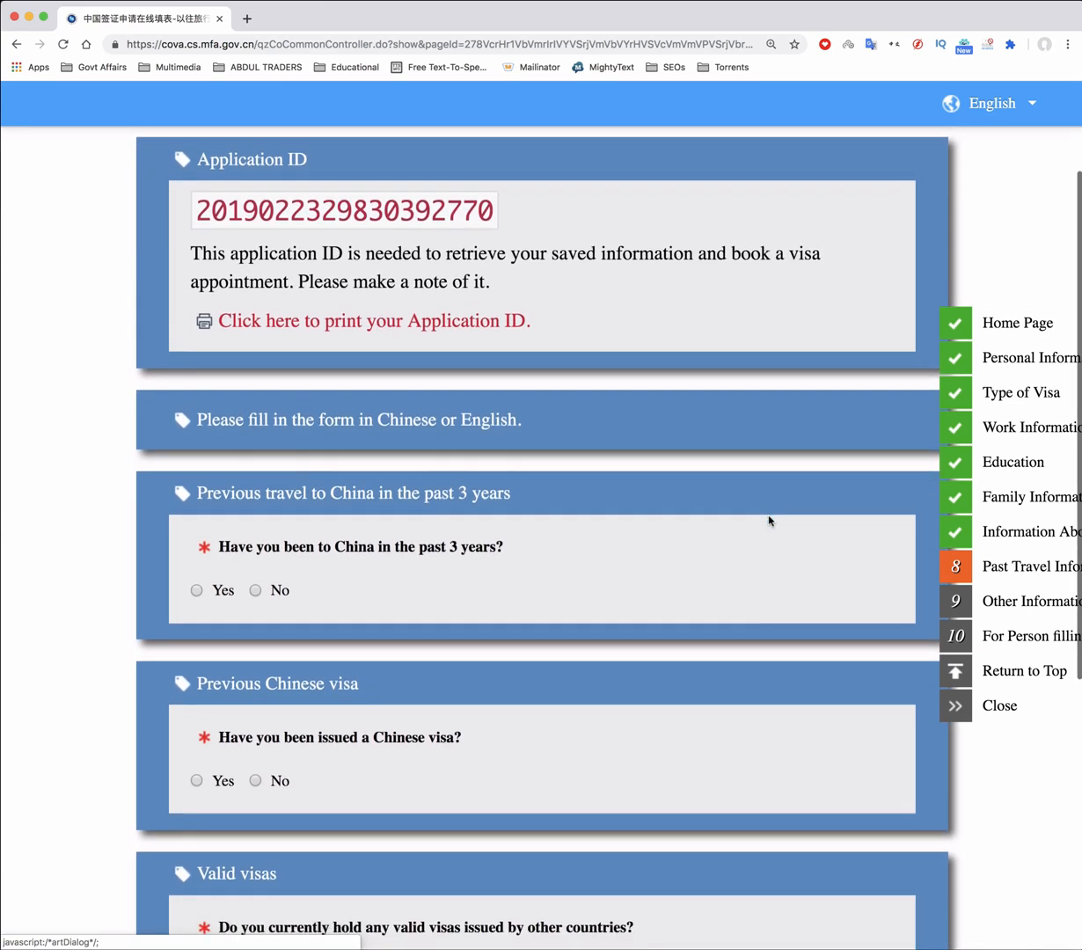
{"action": "scroll", "coordinate": [768, 519], "scroll_direction": "down", "scroll_amount": 3}
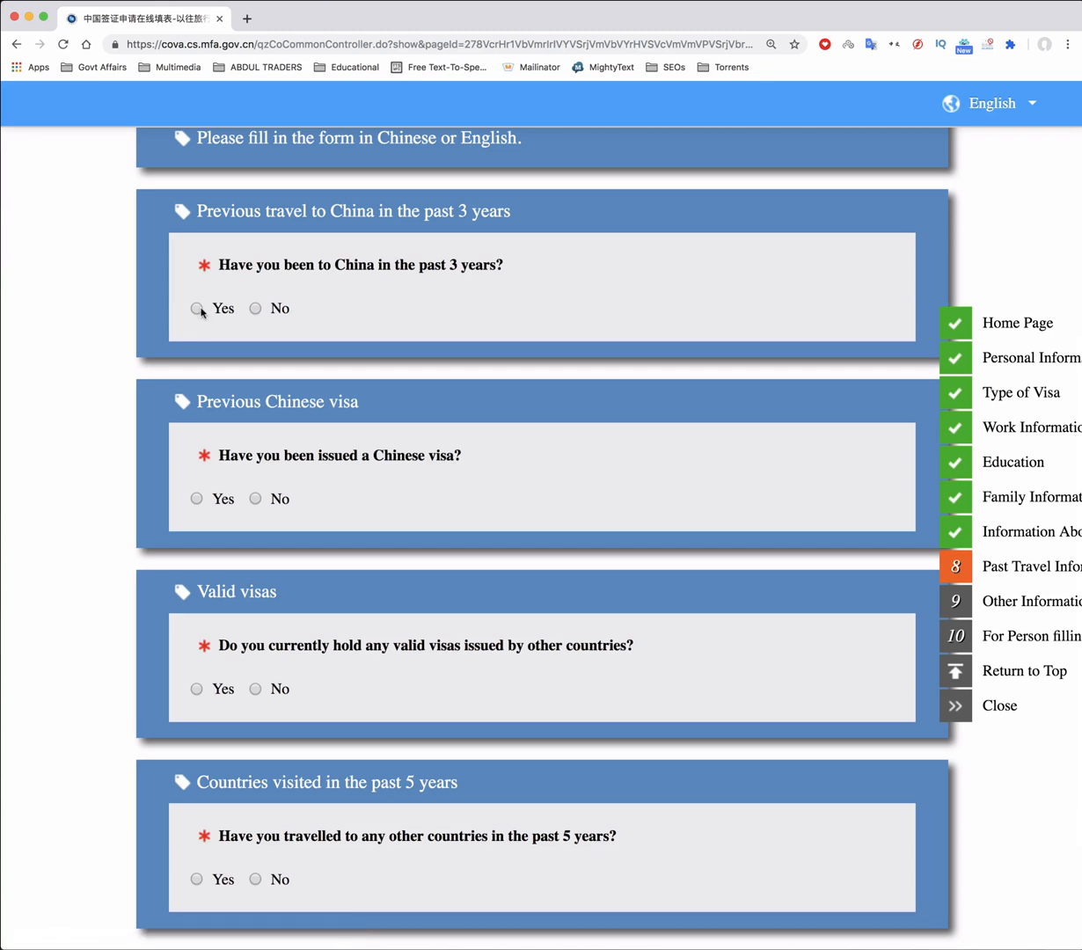
{"action": "left_click", "coordinate": [197, 308]}
{"action": "scroll", "coordinate": [415, 354], "scroll_direction": "down", "scroll_amount": 3}
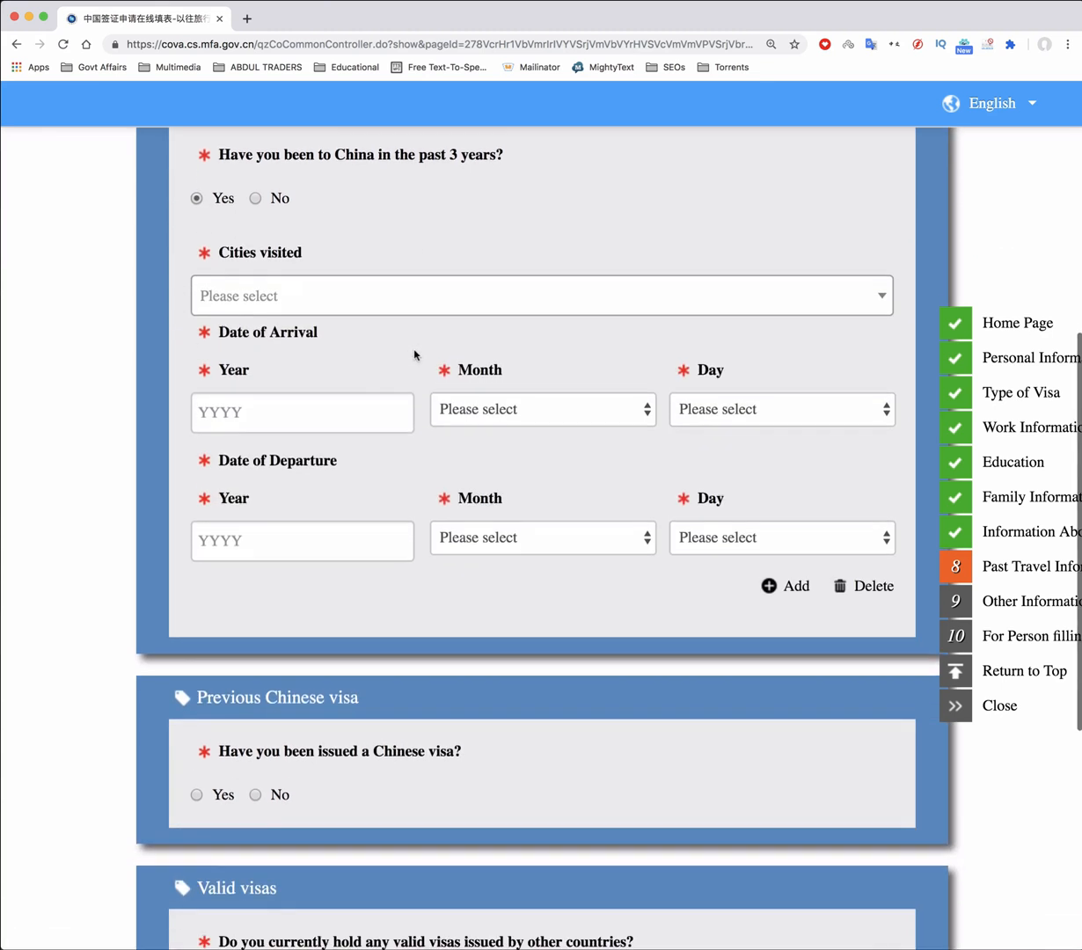
{"action": "left_click", "coordinate": [333, 294]}
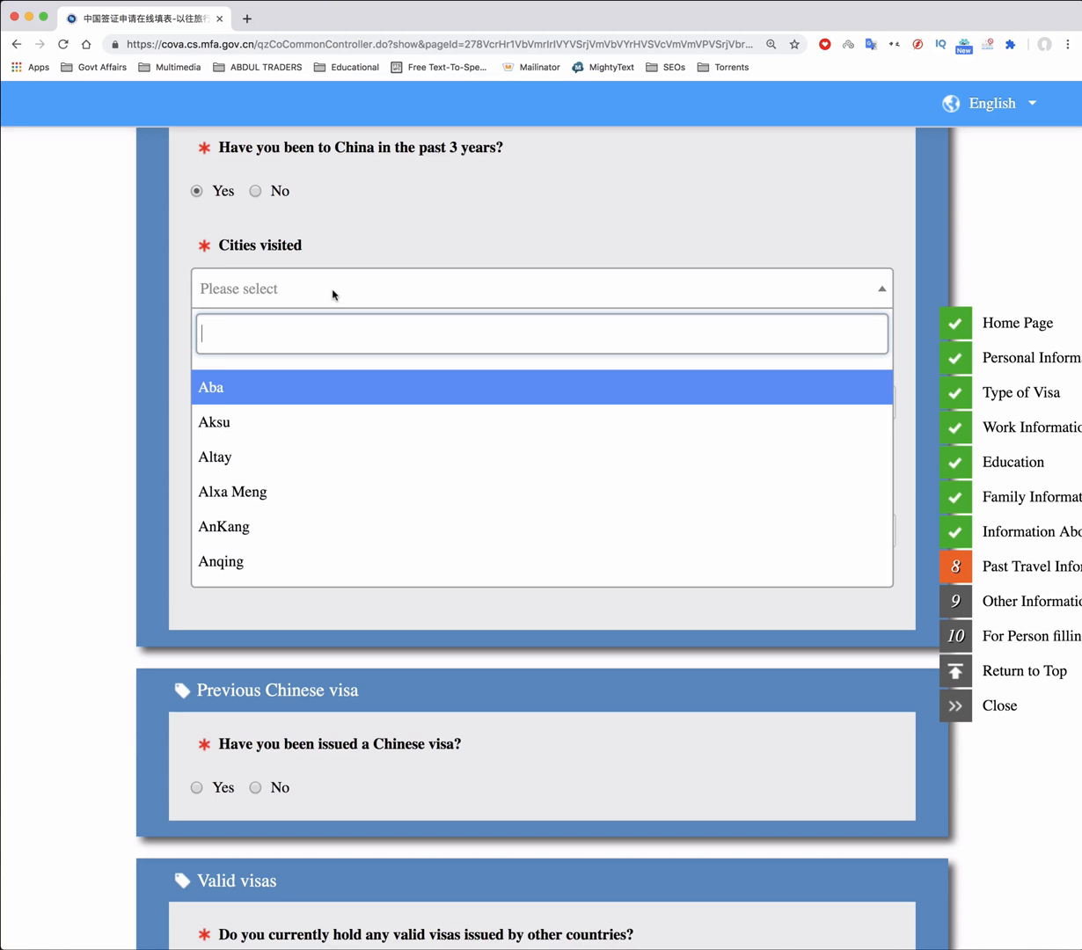
{"action": "type", "text": "Gu"}
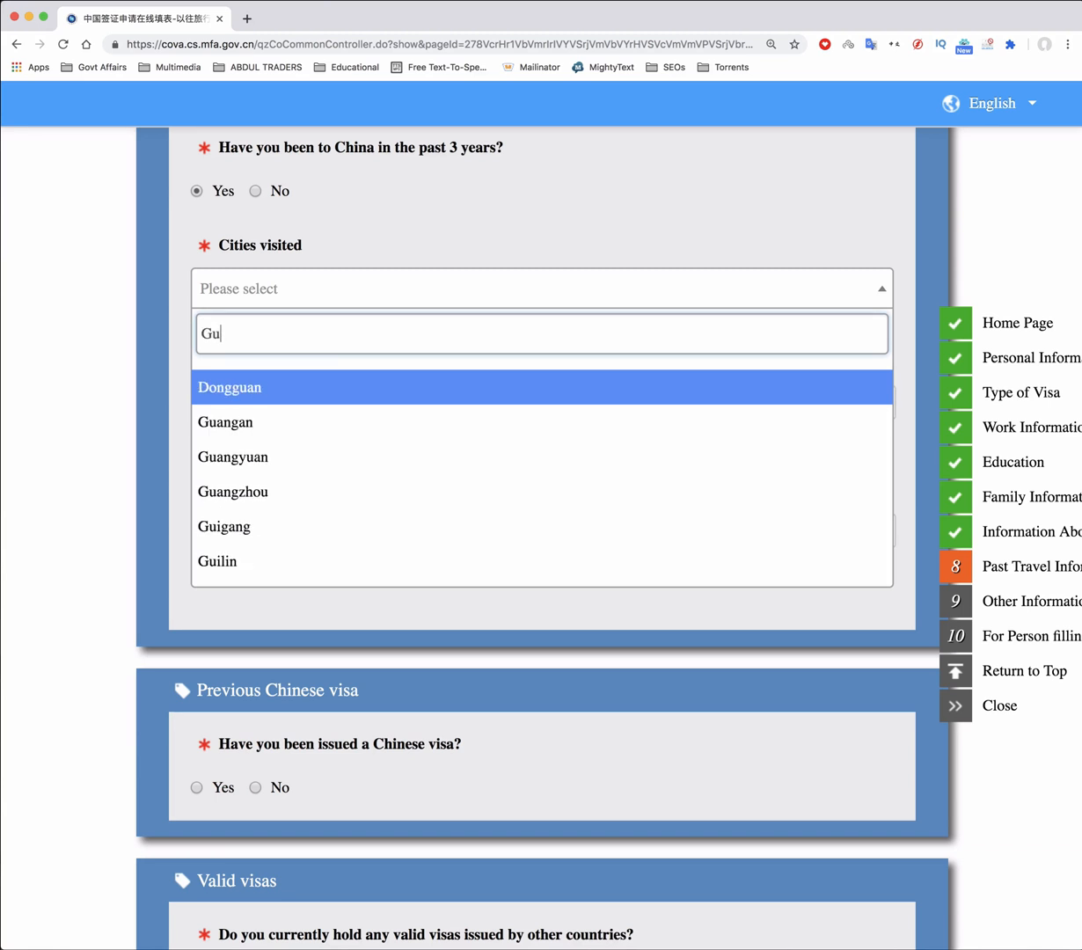
{"action": "type", "text": "angzhou"}
{"action": "left_click", "coordinate": [285, 378]}
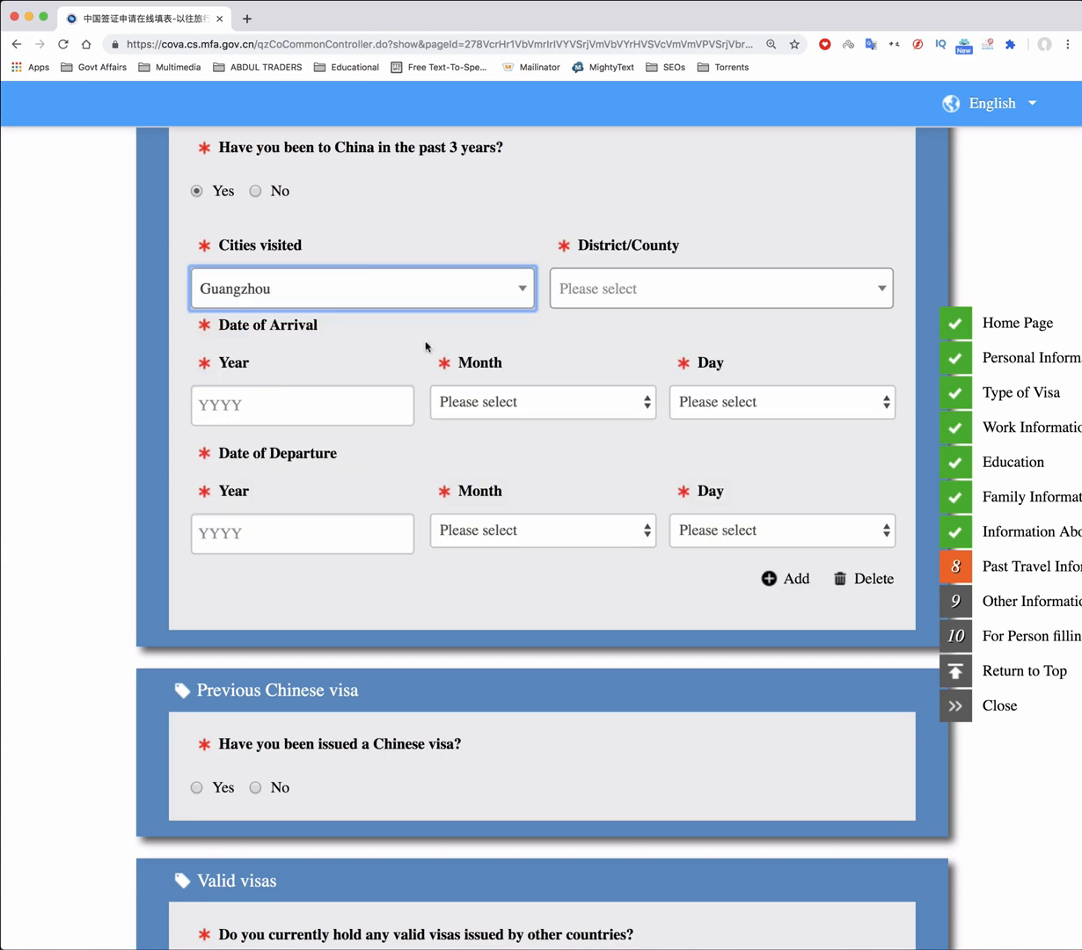
{"action": "left_click", "coordinate": [594, 286]}
{"action": "left_click", "coordinate": [626, 393]}
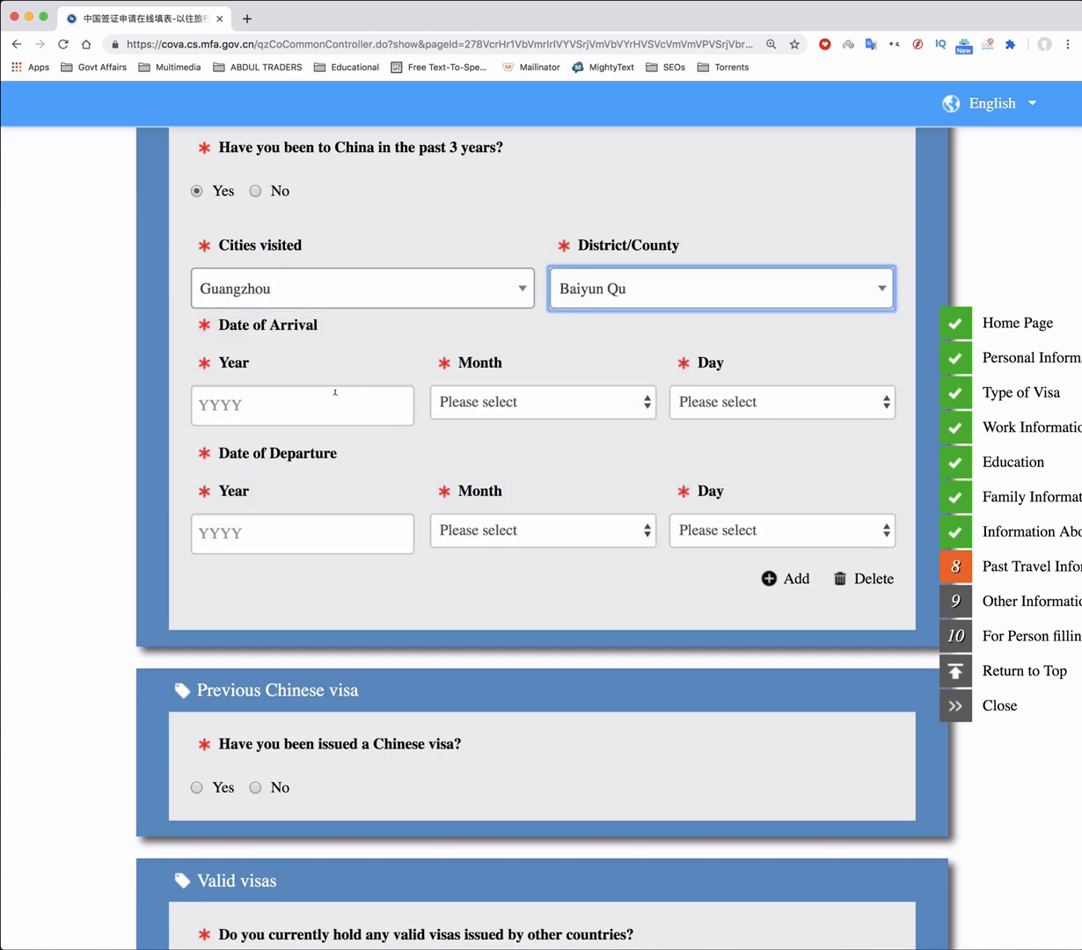
Set the Guangzhou arrival date to 2017/12/9
{"action": "left_click", "coordinate": [309, 400]}
{"action": "type", "text": "2017"}
{"action": "left_click", "coordinate": [561, 404]}
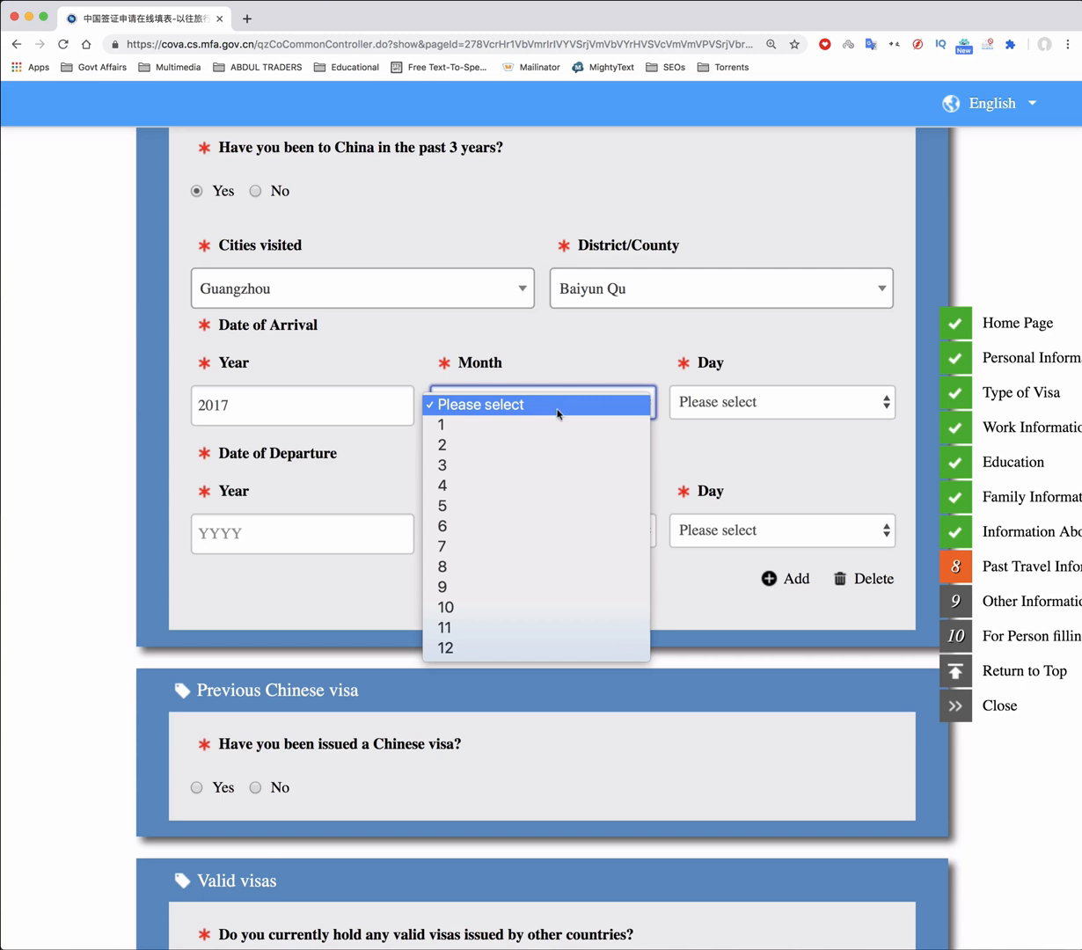
{"action": "left_click", "coordinate": [539, 654]}
{"action": "left_click", "coordinate": [768, 403]}
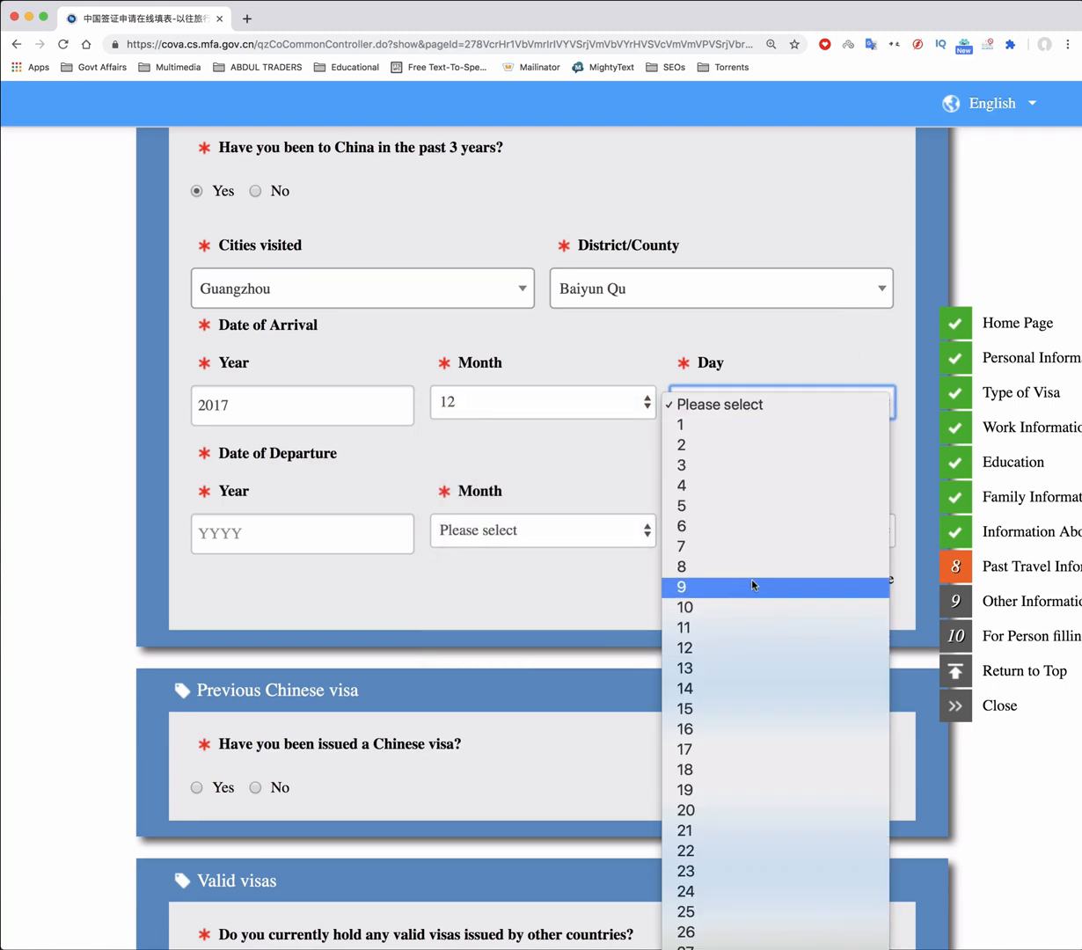
{"action": "left_click", "coordinate": [752, 584]}
Set the departure date to 2017/12/22 and add a second visited-city entry
{"action": "left_click", "coordinate": [289, 532]}
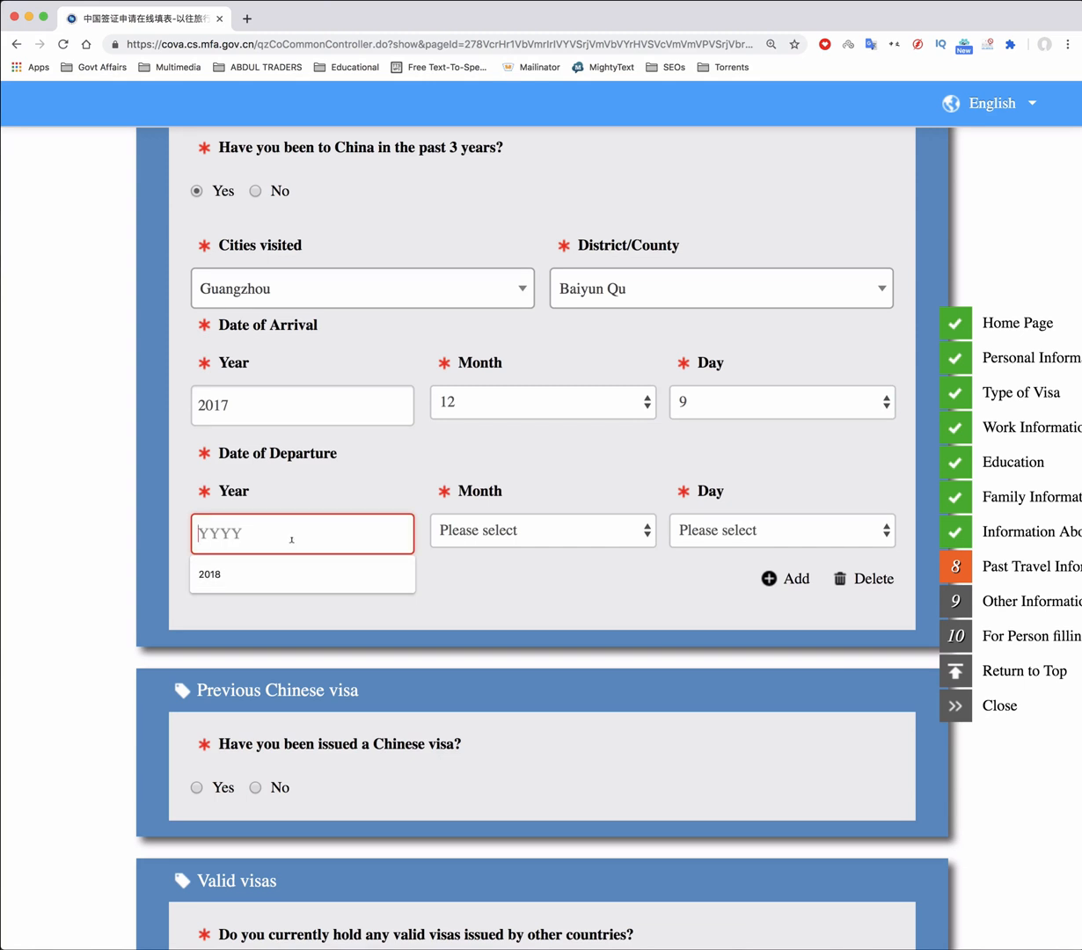
{"action": "type", "text": "2017"}
{"action": "left_click", "coordinate": [537, 537]}
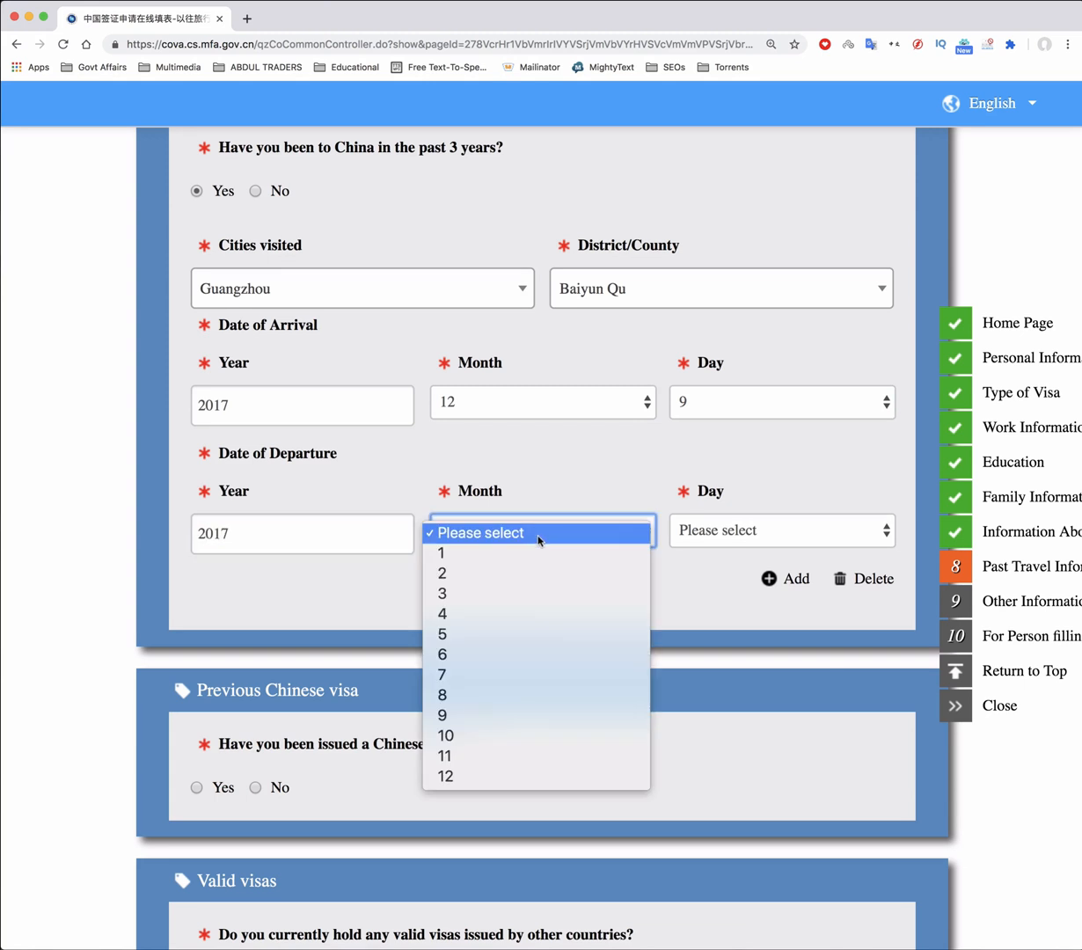
{"action": "left_click", "coordinate": [512, 775]}
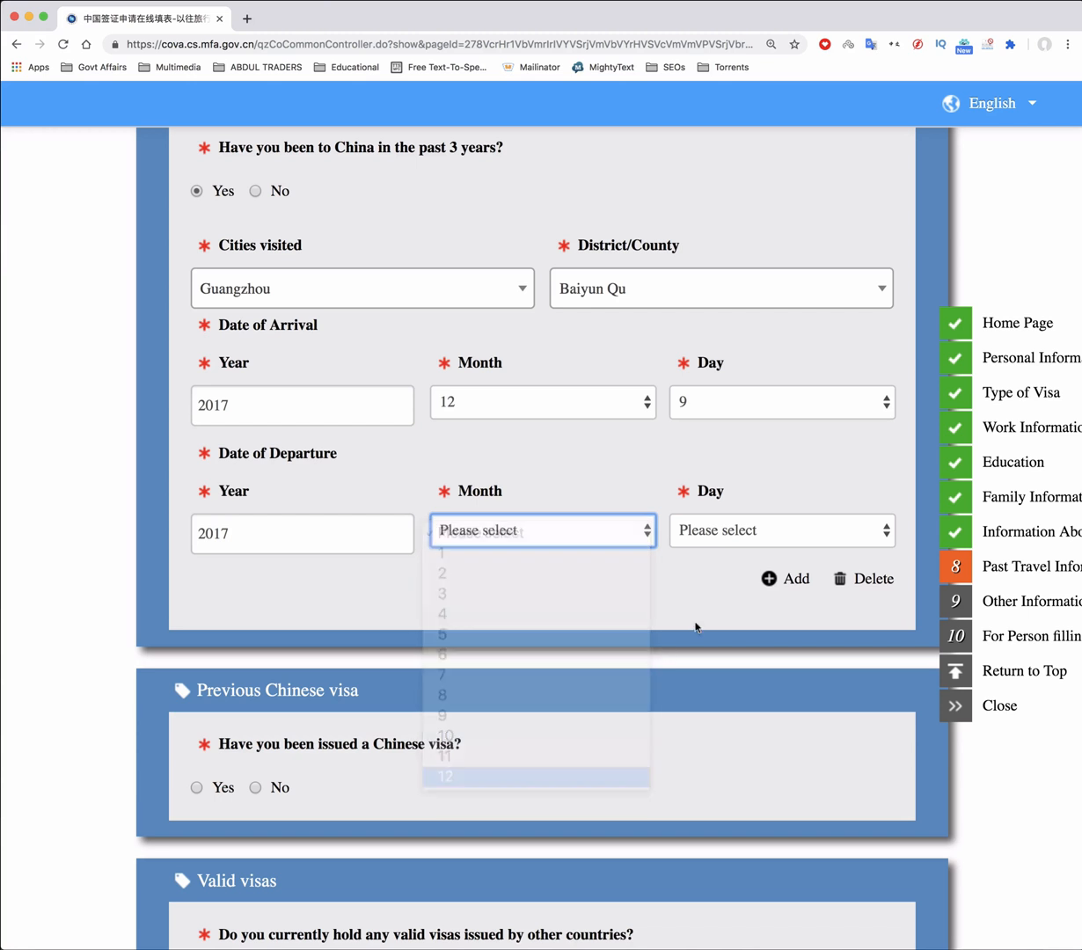
{"action": "left_click", "coordinate": [744, 538]}
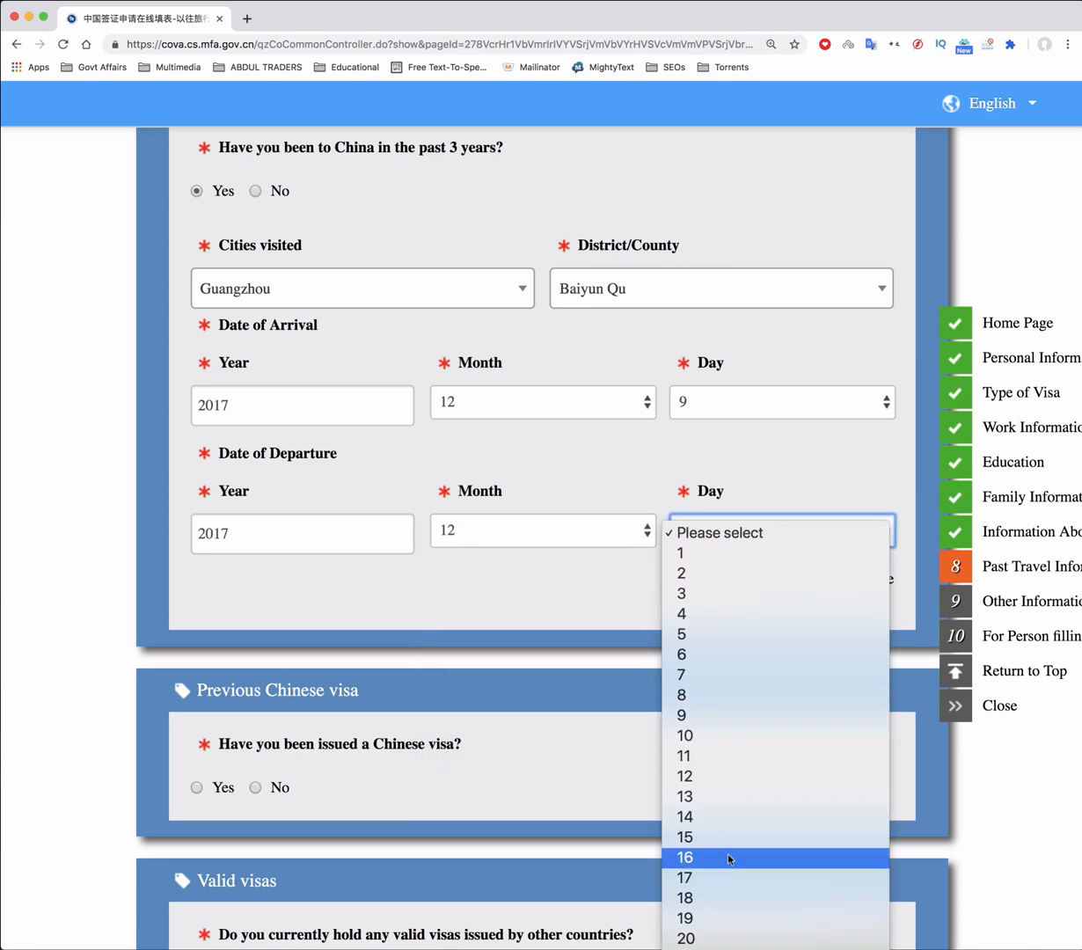
{"action": "left_click", "coordinate": [732, 775]}
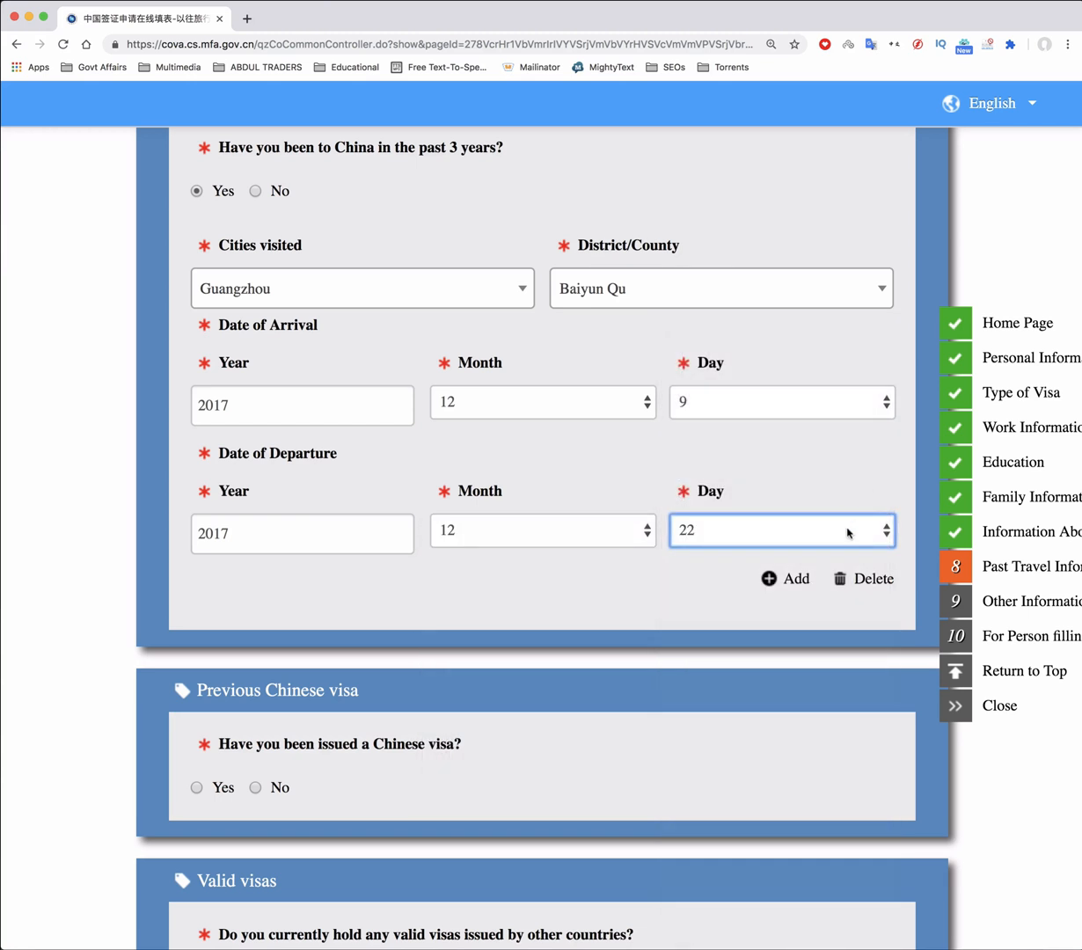
{"action": "left_click", "coordinate": [769, 578]}
Choose Shanghai, Pudong Xinqu as the second city visited
{"action": "scroll", "coordinate": [369, 492], "scroll_direction": "down", "scroll_amount": 4}
{"action": "left_click", "coordinate": [337, 403]}
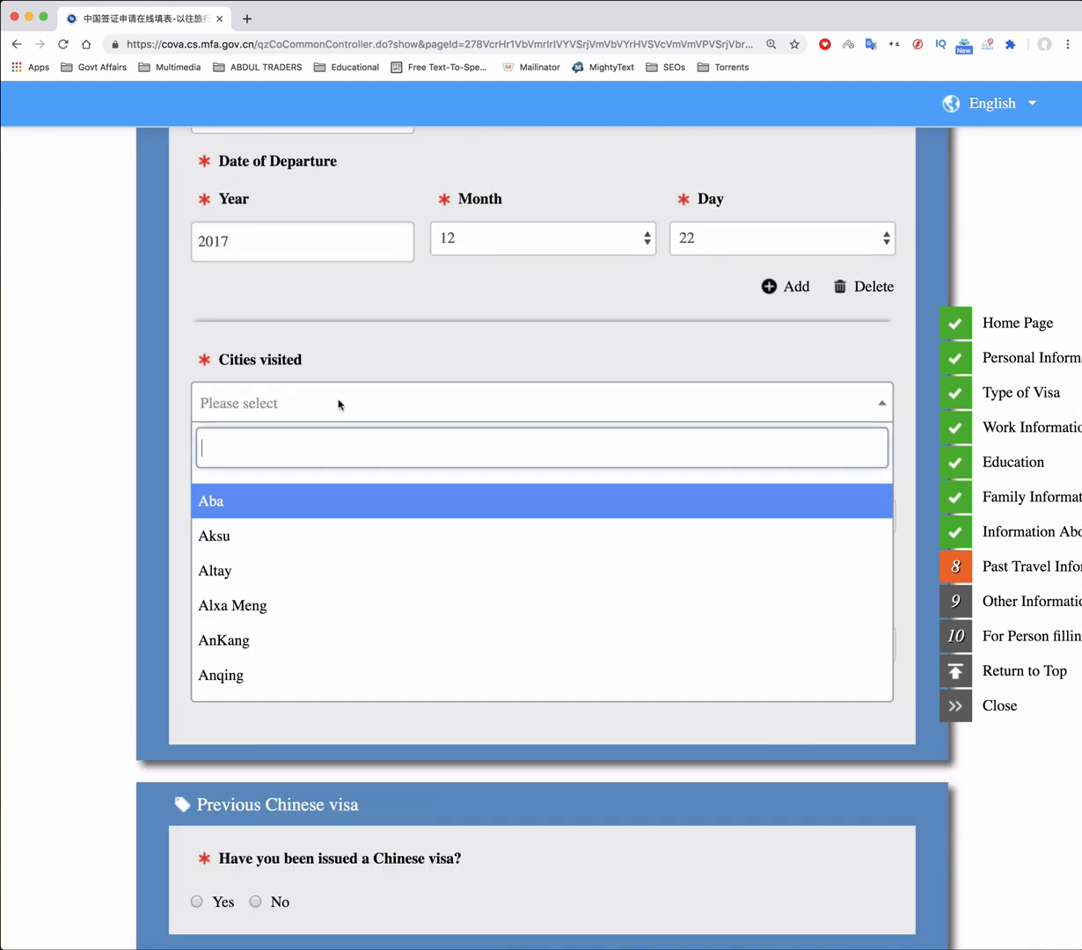
{"action": "type", "text": "shanghai"}
{"action": "key", "text": "Return"}
{"action": "left_click", "coordinate": [652, 413]}
{"action": "scroll", "coordinate": [652, 592], "scroll_direction": "down", "scroll_amount": 2}
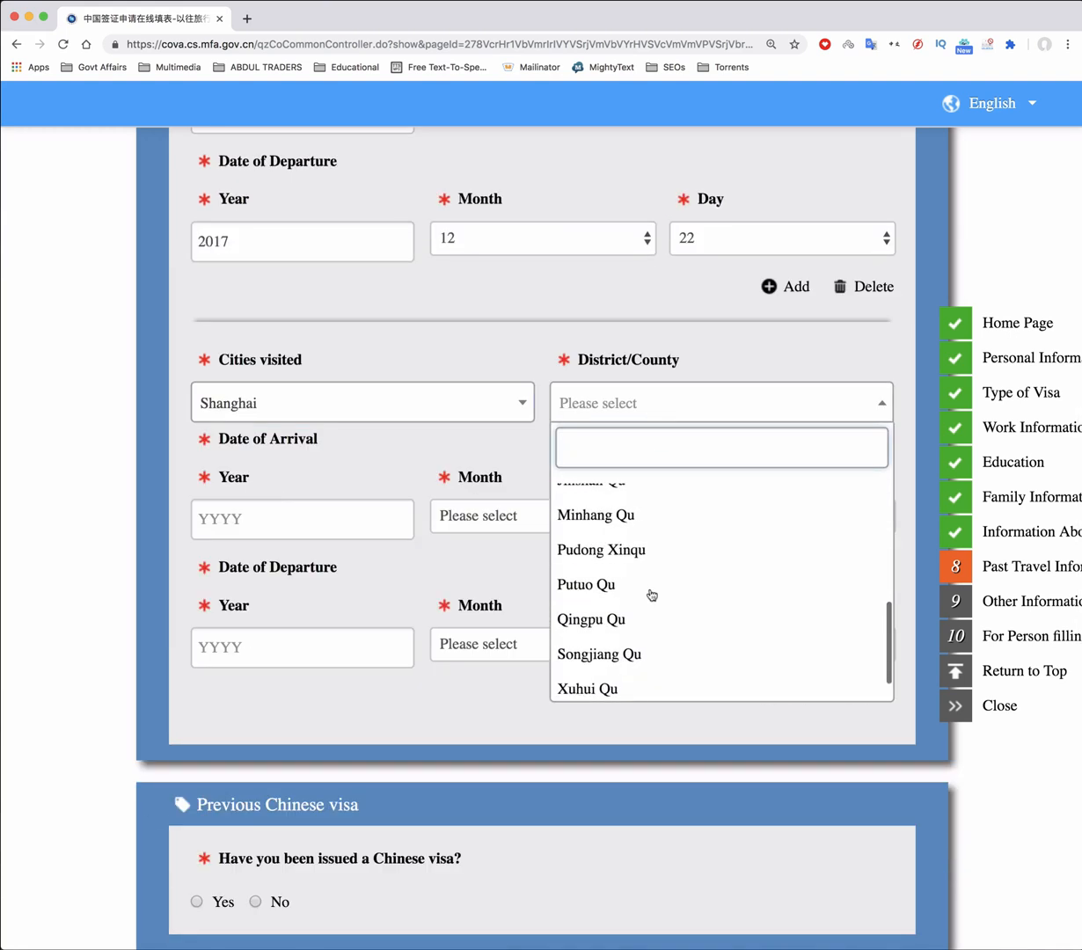
{"action": "left_click", "coordinate": [623, 517]}
Set the Shanghai arrival date to 2018/3/26
{"action": "left_click", "coordinate": [326, 519]}
{"action": "left_click", "coordinate": [220, 556]}
{"action": "left_click", "coordinate": [519, 514]}
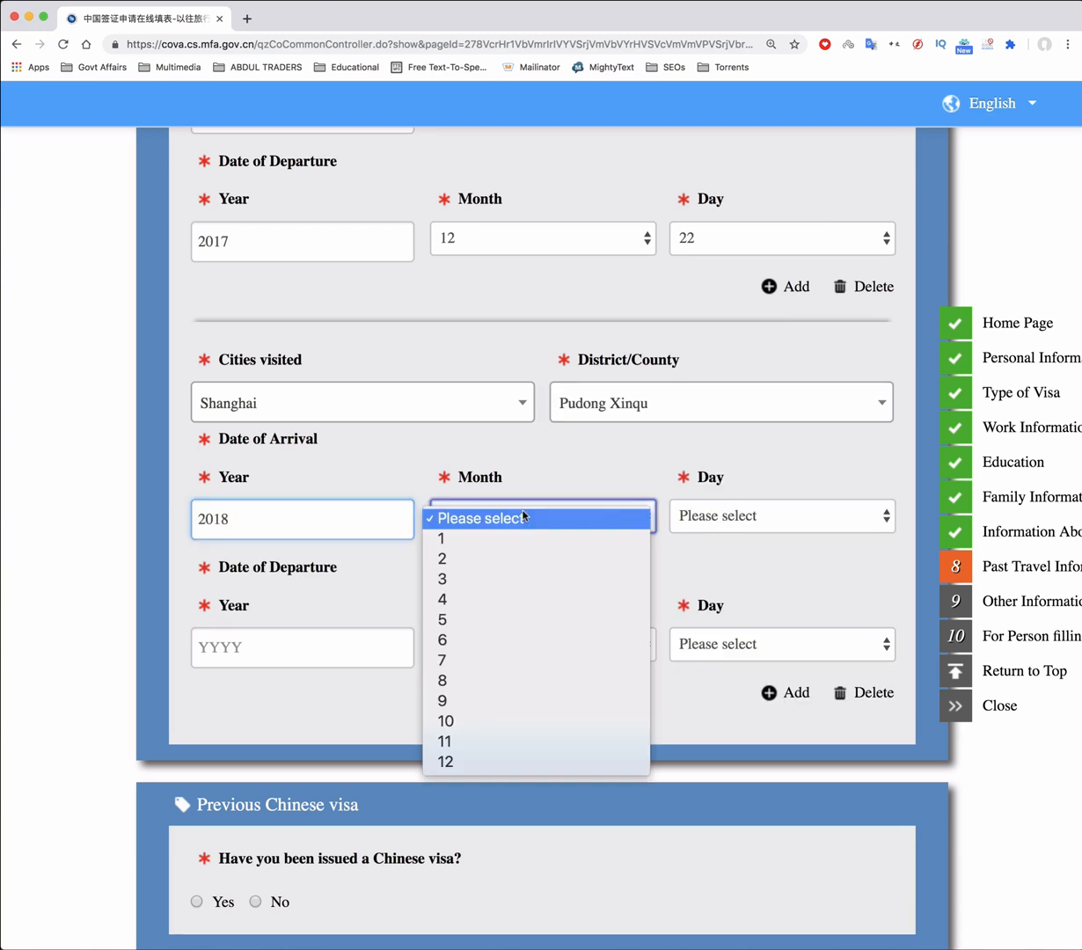
{"action": "left_click", "coordinate": [534, 587]}
{"action": "left_click", "coordinate": [761, 515]}
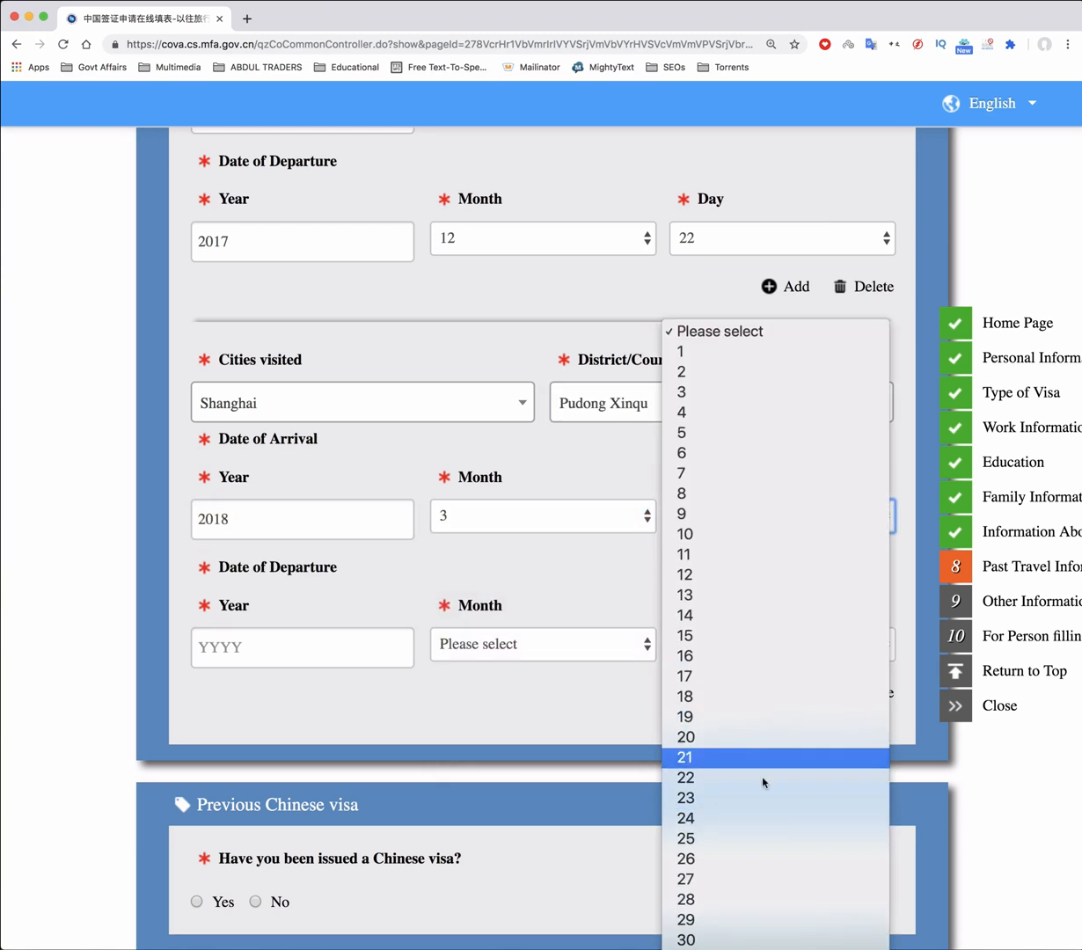
{"action": "left_click", "coordinate": [762, 853]}
Set the Shanghai departure date to 2018/4/18
{"action": "left_click", "coordinate": [289, 656]}
{"action": "left_click", "coordinate": [264, 687]}
{"action": "left_click", "coordinate": [563, 644]}
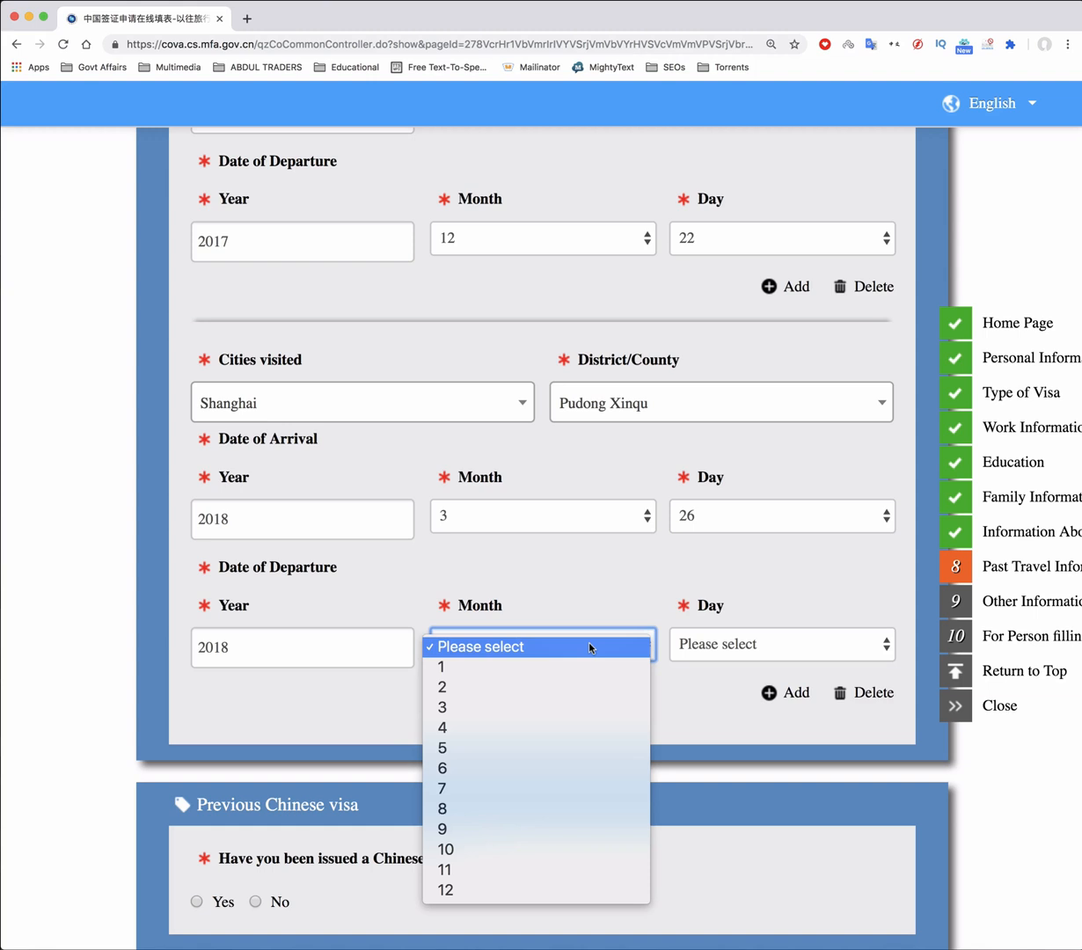
{"action": "left_click", "coordinate": [554, 723]}
{"action": "left_click", "coordinate": [756, 643]}
{"action": "scroll", "coordinate": [739, 741], "scroll_direction": "down", "scroll_amount": 5}
{"action": "left_click", "coordinate": [739, 802]}
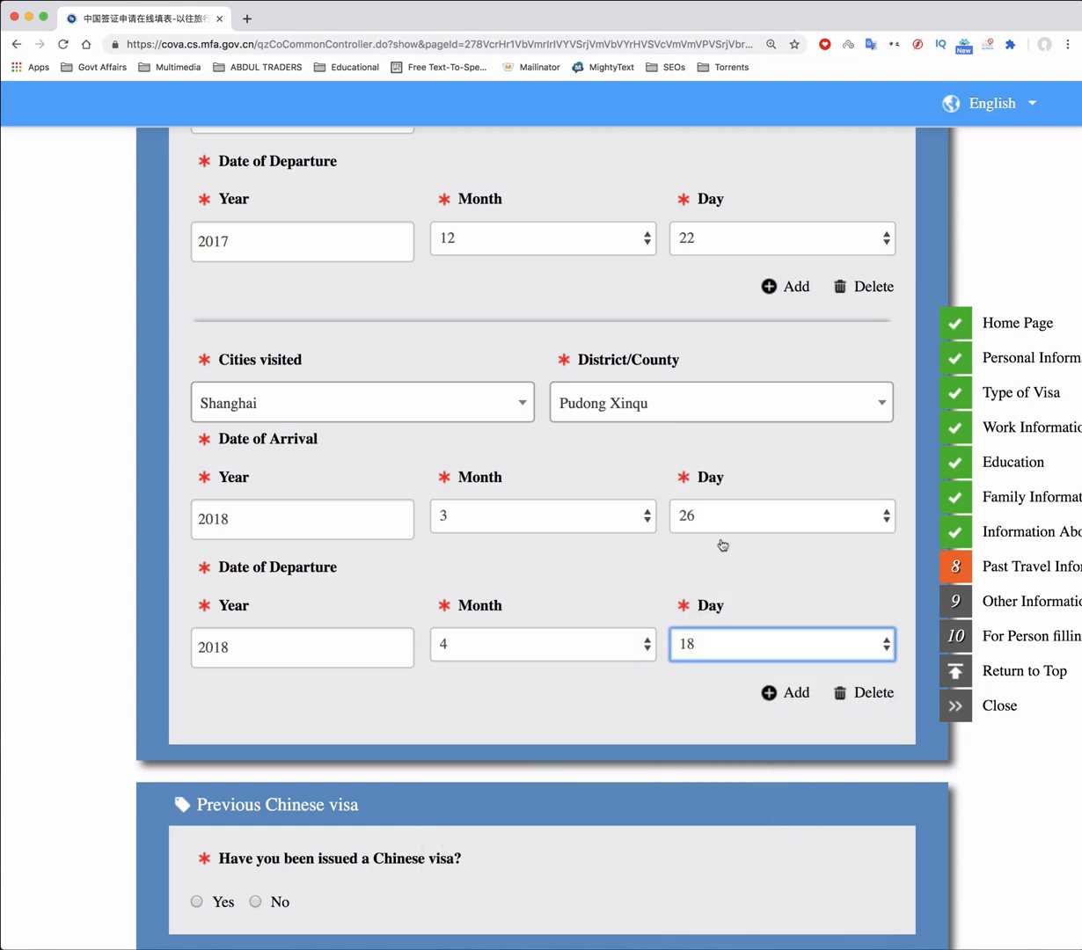
Answer Yes to having held a previous Chinese visa
{"action": "scroll", "coordinate": [642, 565], "scroll_direction": "down", "scroll_amount": 3}
{"action": "scroll", "coordinate": [642, 563], "scroll_direction": "down", "scroll_amount": 3}
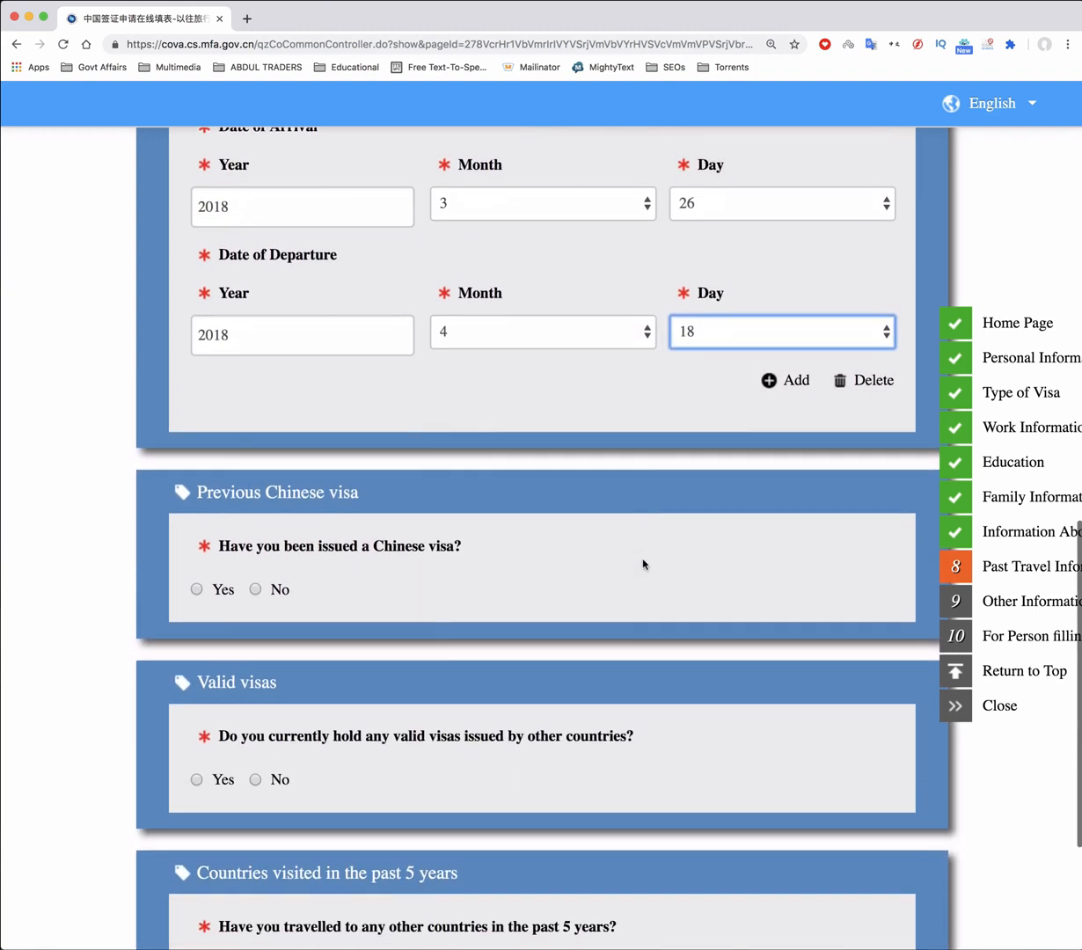
{"action": "left_click", "coordinate": [196, 577]}
{"action": "scroll", "coordinate": [480, 603], "scroll_direction": "down", "scroll_amount": 4}
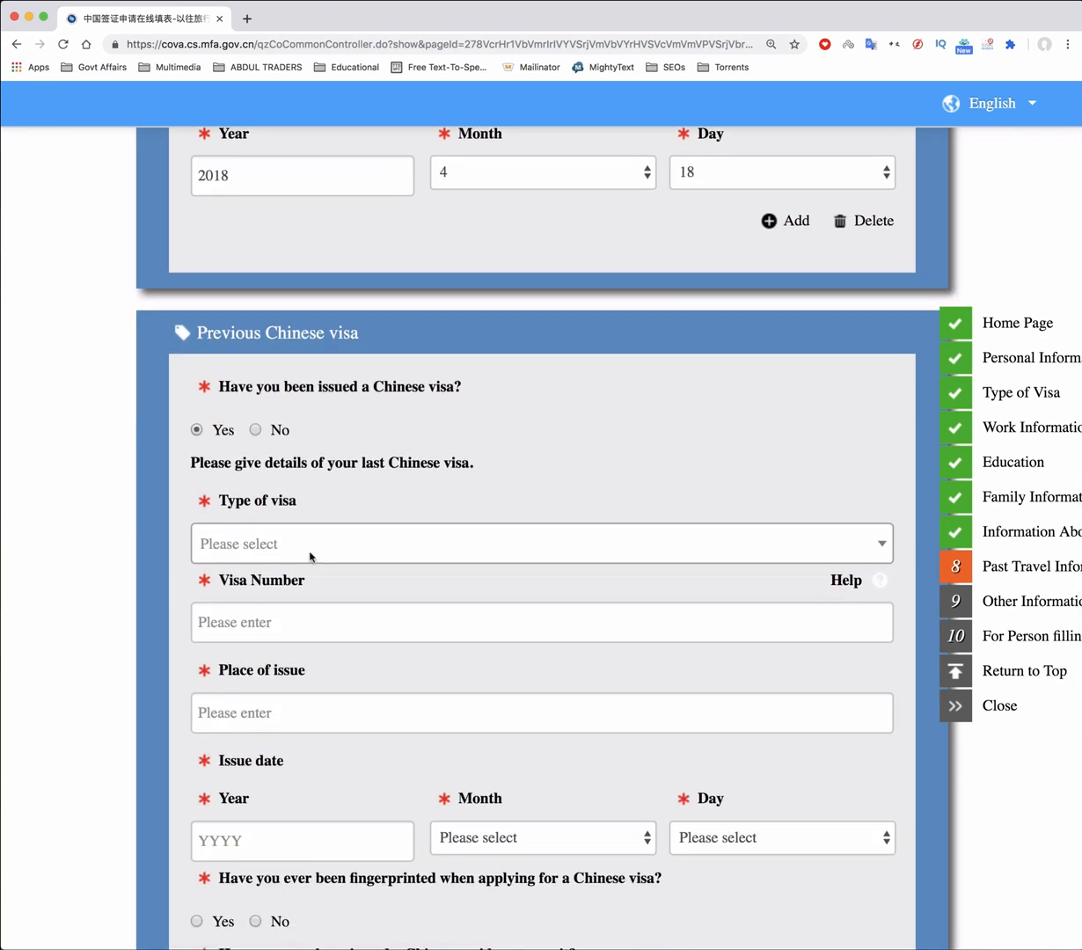
Set the previous visa type to M, enter its visa number and issue place Islamabad
{"action": "left_click", "coordinate": [344, 543]}
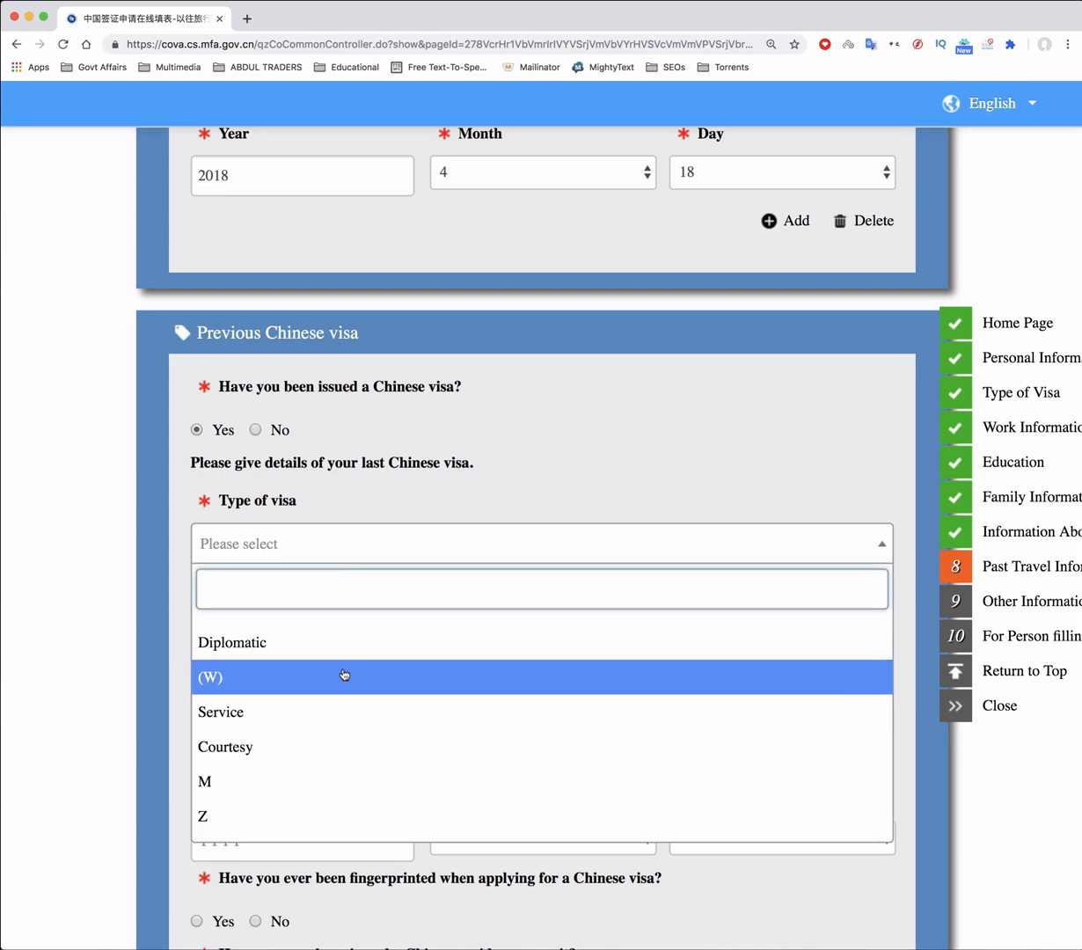
{"action": "scroll", "coordinate": [346, 676], "scroll_direction": "down", "scroll_amount": 3}
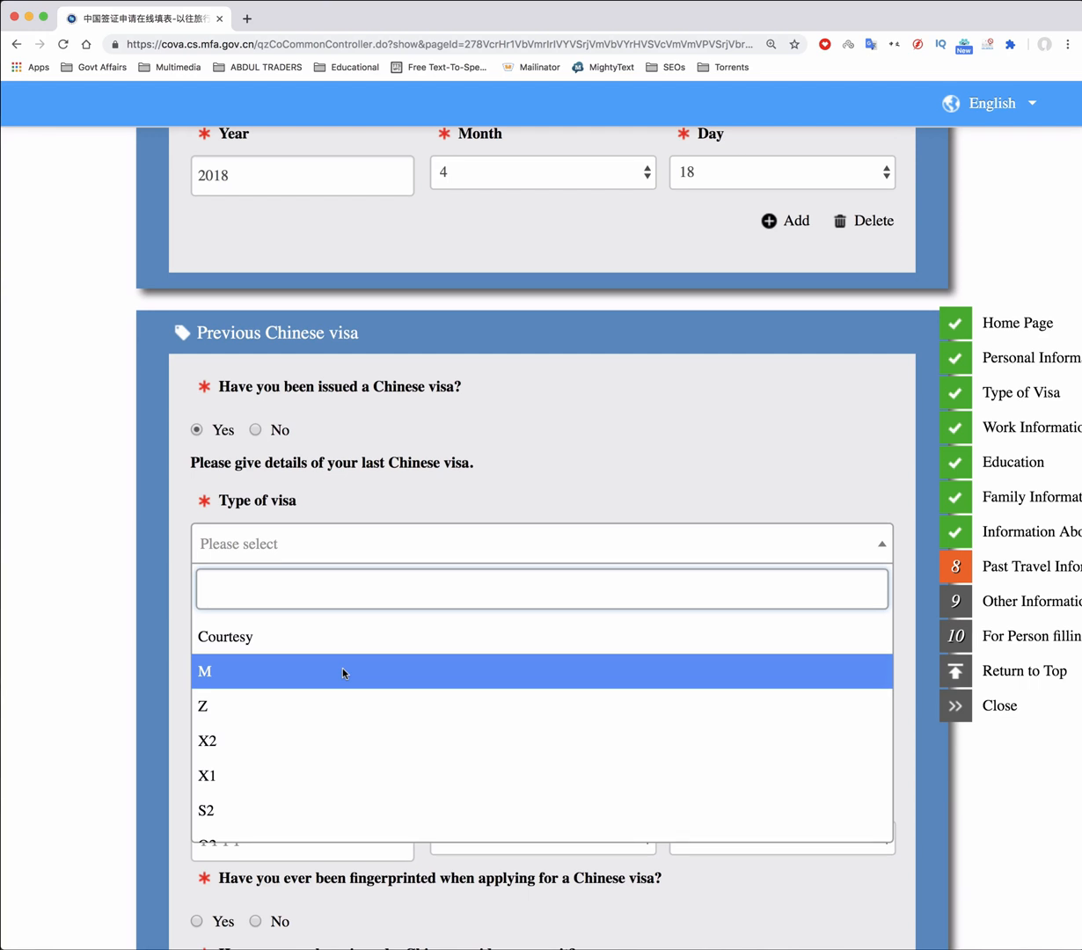
{"action": "left_click", "coordinate": [308, 677]}
{"action": "left_click", "coordinate": [323, 628]}
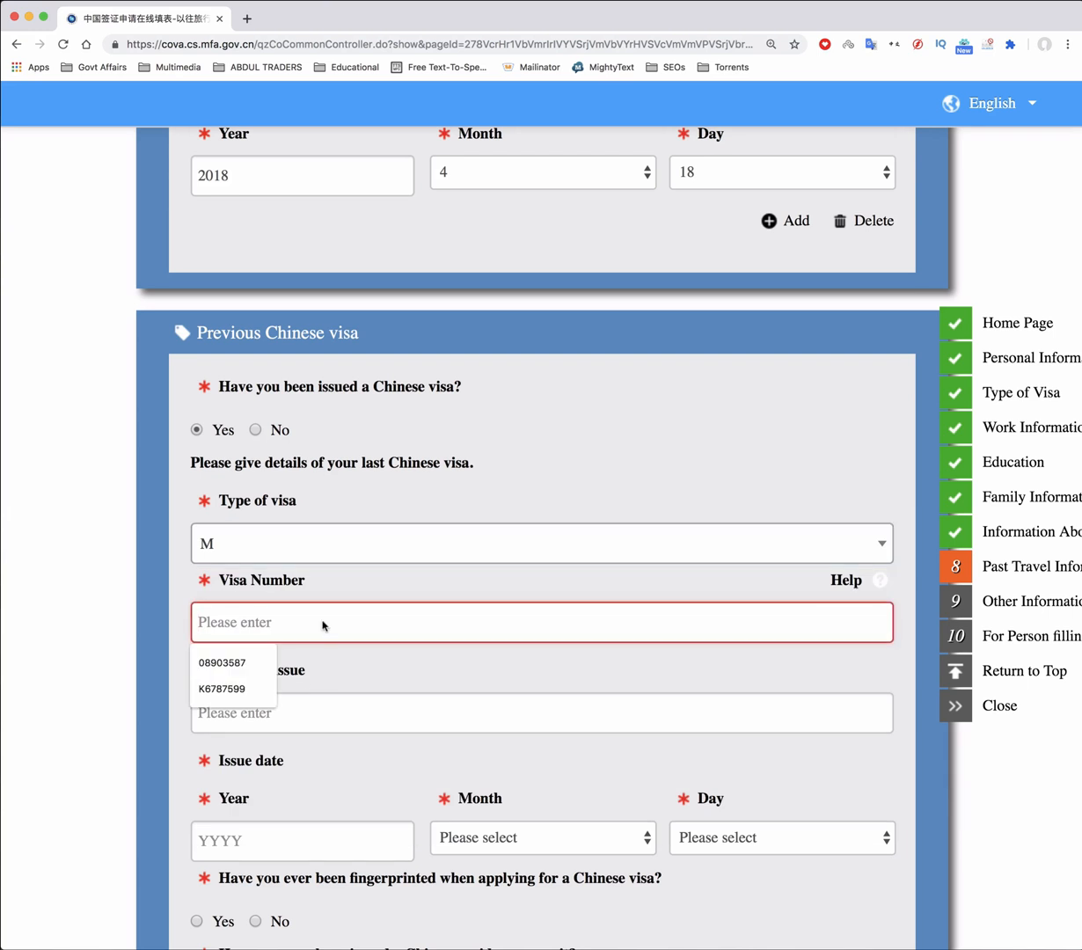
{"action": "left_click", "coordinate": [304, 720]}
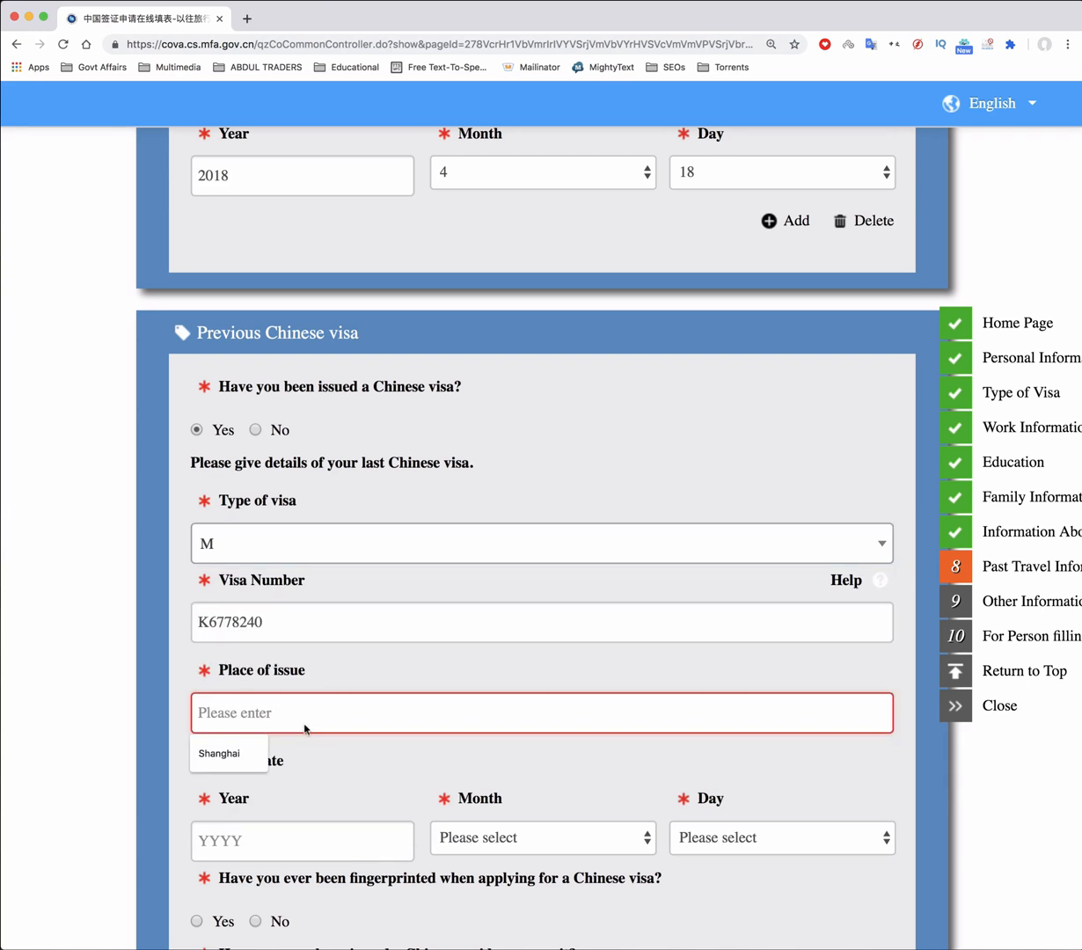
{"action": "type", "text": "Islamabad"}
Set the previous visa's issue date to 2017/9/18
{"action": "scroll", "coordinate": [384, 681], "scroll_direction": "down", "scroll_amount": 1}
{"action": "scroll", "coordinate": [384, 681], "scroll_direction": "down", "scroll_amount": 3}
{"action": "left_click", "coordinate": [290, 728]}
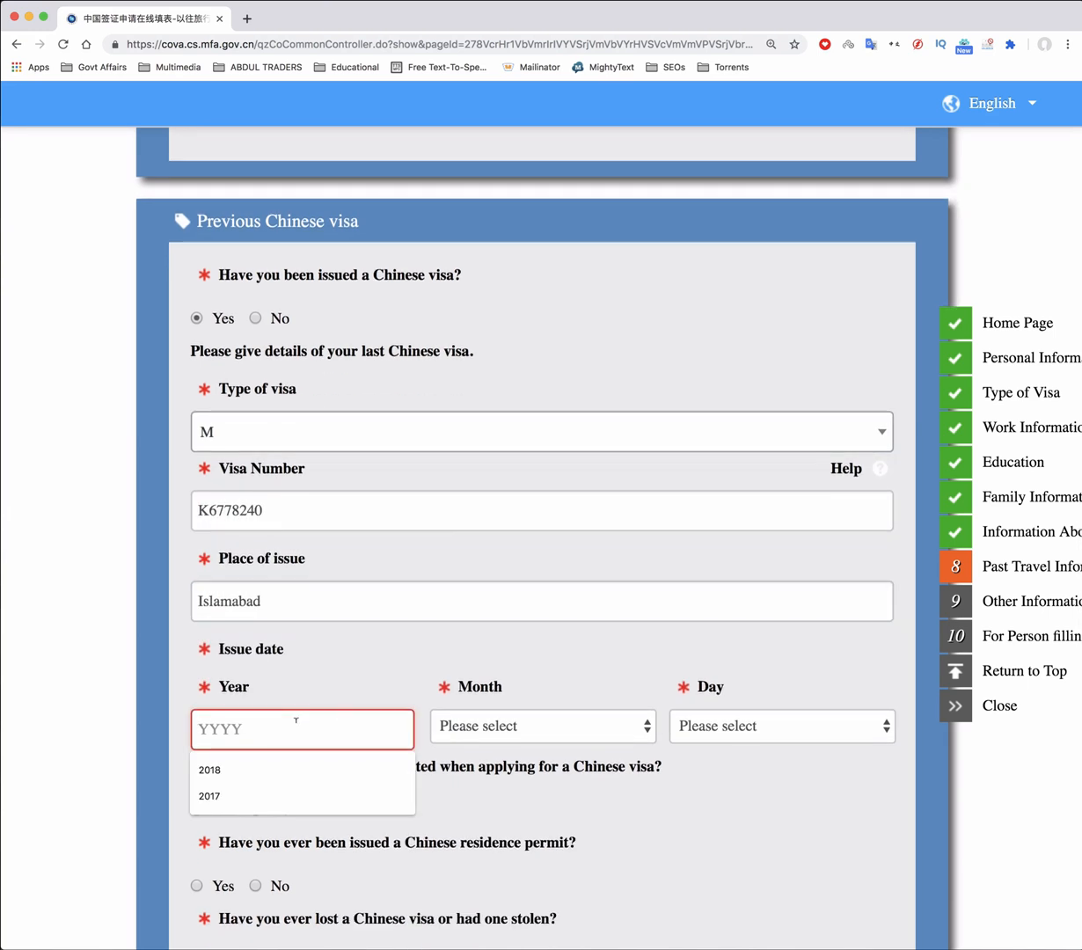
{"action": "type", "text": "2"}
{"action": "left_click", "coordinate": [209, 769]}
{"action": "left_click", "coordinate": [527, 726]}
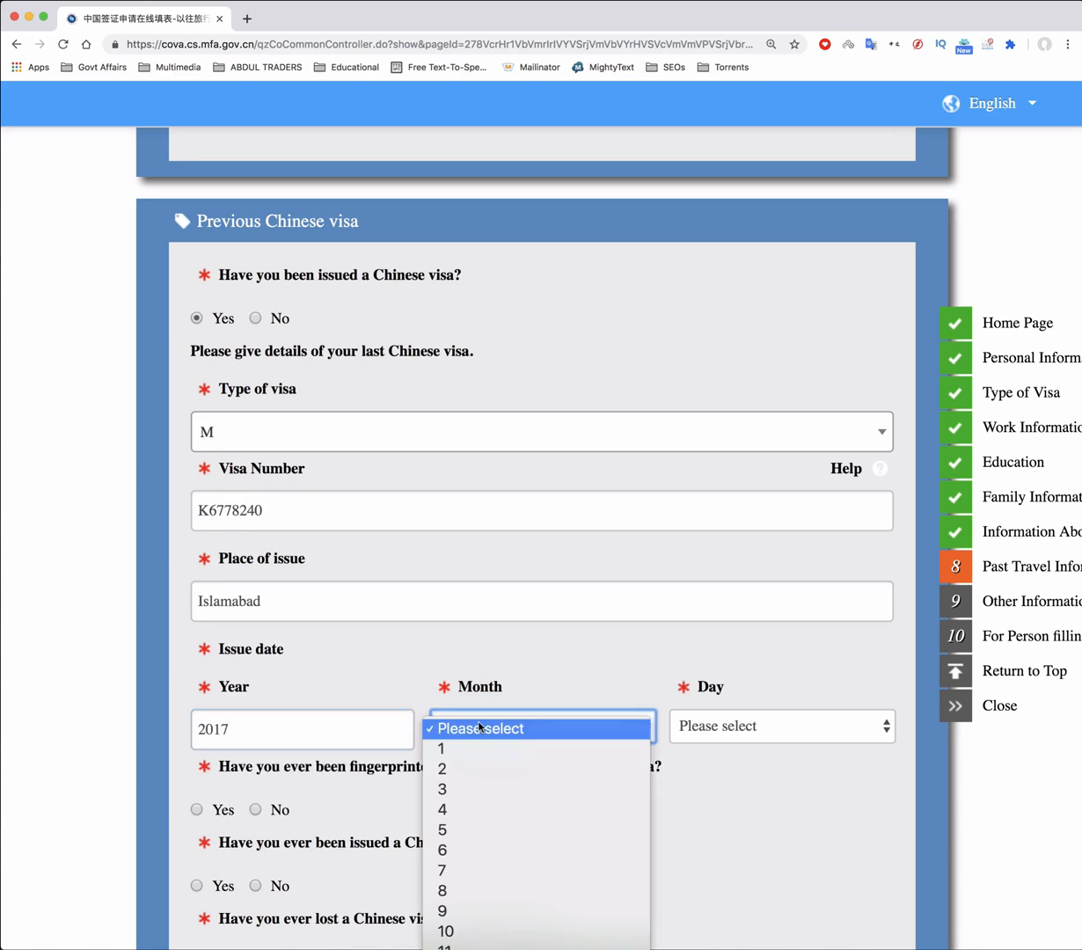
{"action": "left_click", "coordinate": [485, 896]}
{"action": "left_click", "coordinate": [764, 728]}
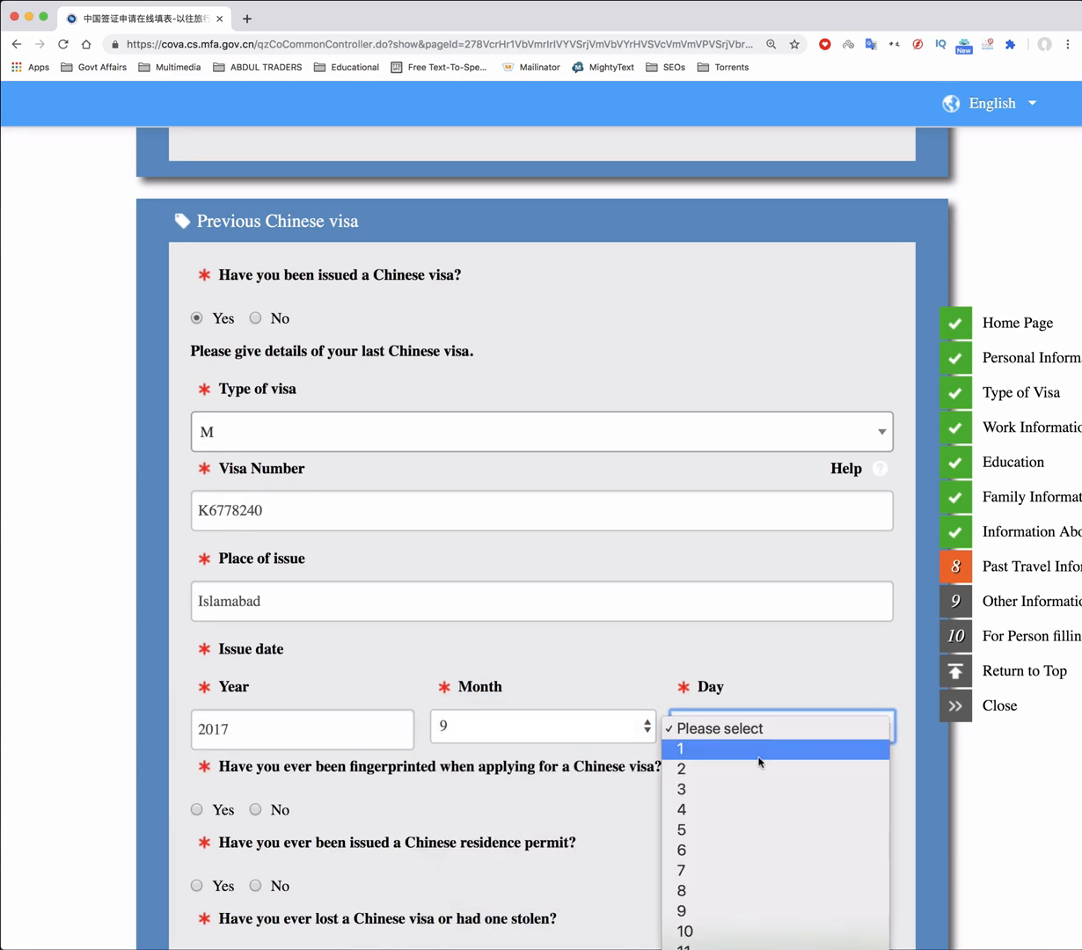
{"action": "left_click", "coordinate": [763, 806]}
Answer Yes to having been fingerprinted before
{"action": "scroll", "coordinate": [538, 782], "scroll_direction": "down", "scroll_amount": 1}
{"action": "scroll", "coordinate": [536, 786], "scroll_direction": "down", "scroll_amount": 5}
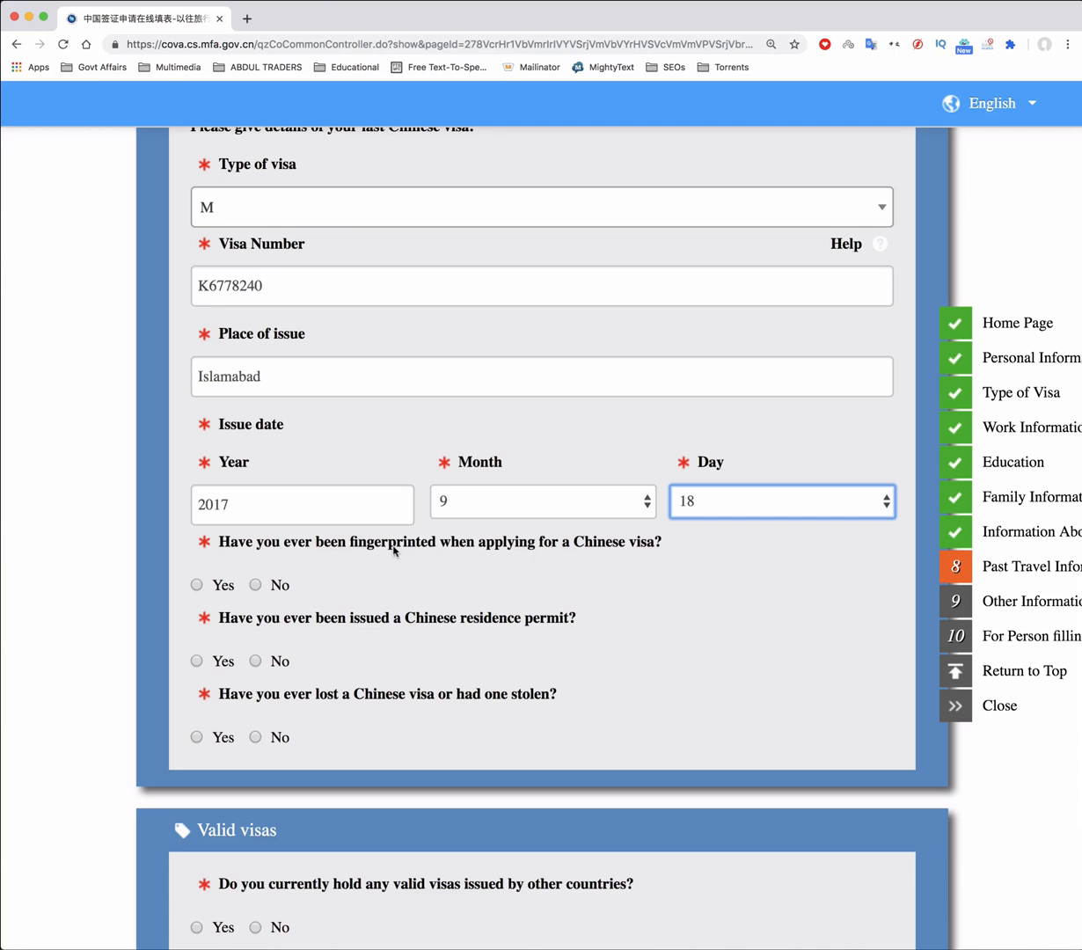
{"action": "left_click", "coordinate": [198, 584]}
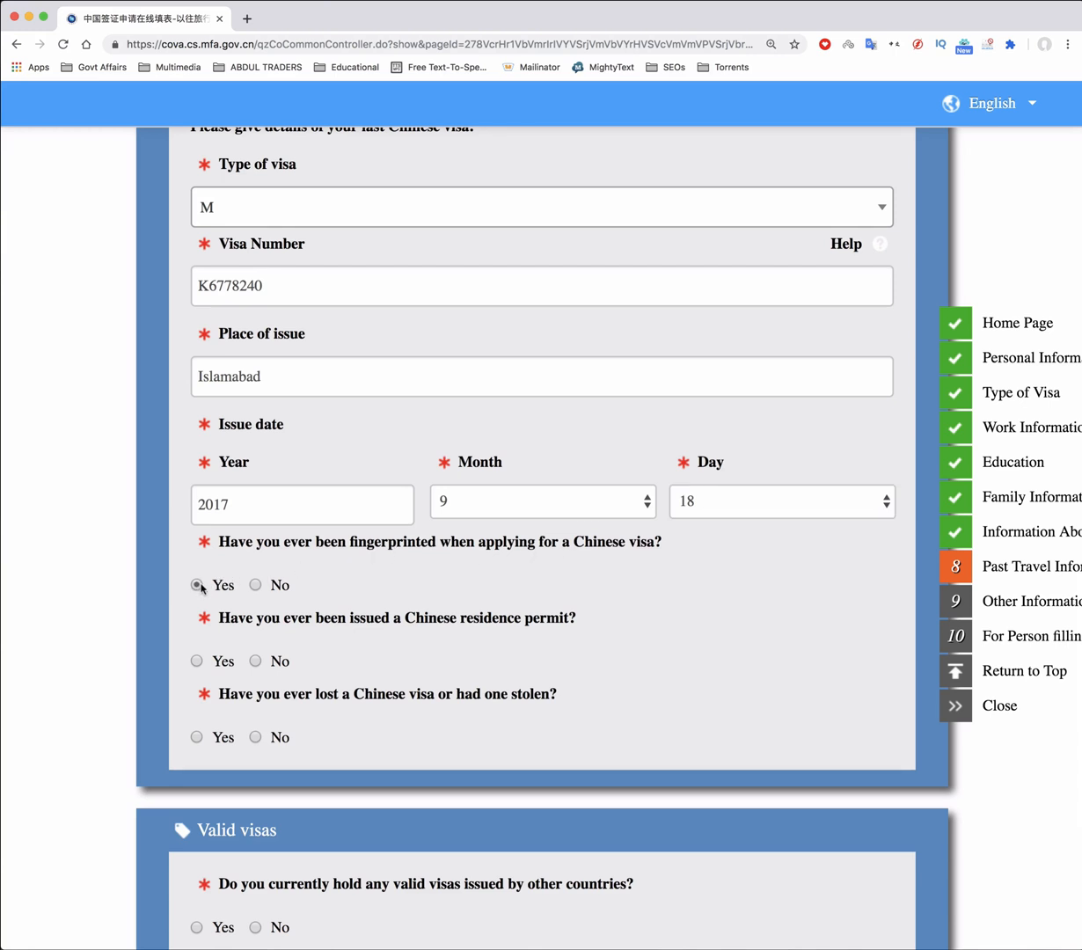
{"action": "scroll", "coordinate": [437, 589], "scroll_direction": "down", "scroll_amount": 3}
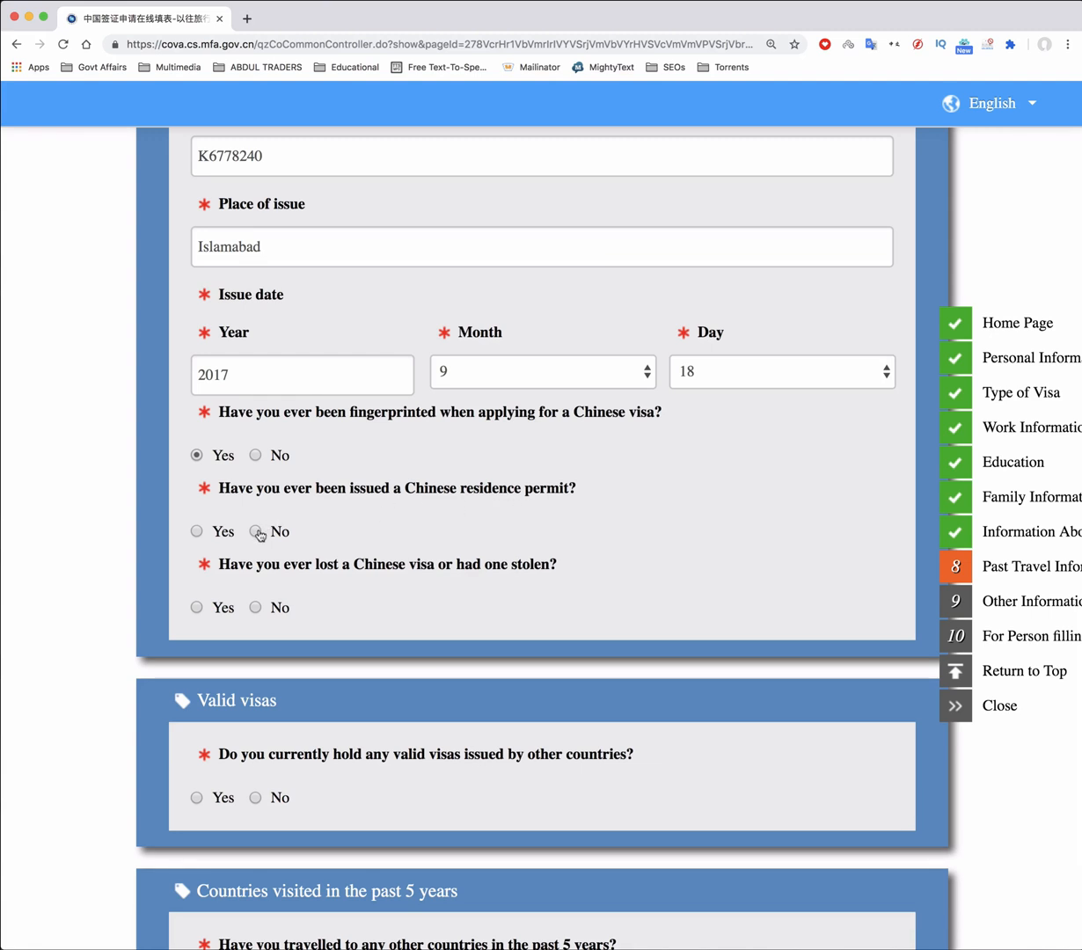
Answer No to a lost or stolen visa and to holding other valid visas
{"action": "left_click", "coordinate": [255, 607]}
{"action": "scroll", "coordinate": [525, 466], "scroll_direction": "down", "scroll_amount": 4}
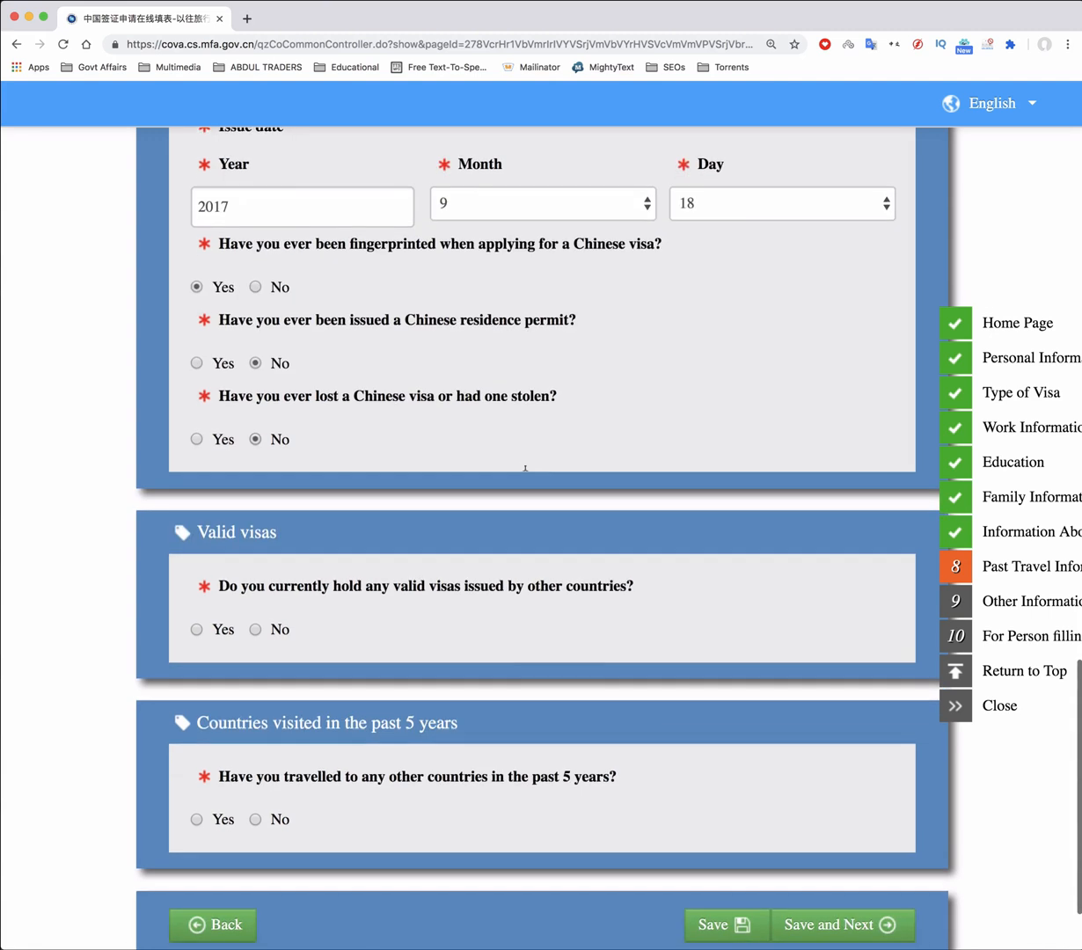
{"action": "scroll", "coordinate": [525, 469], "scroll_direction": "down", "scroll_amount": 3}
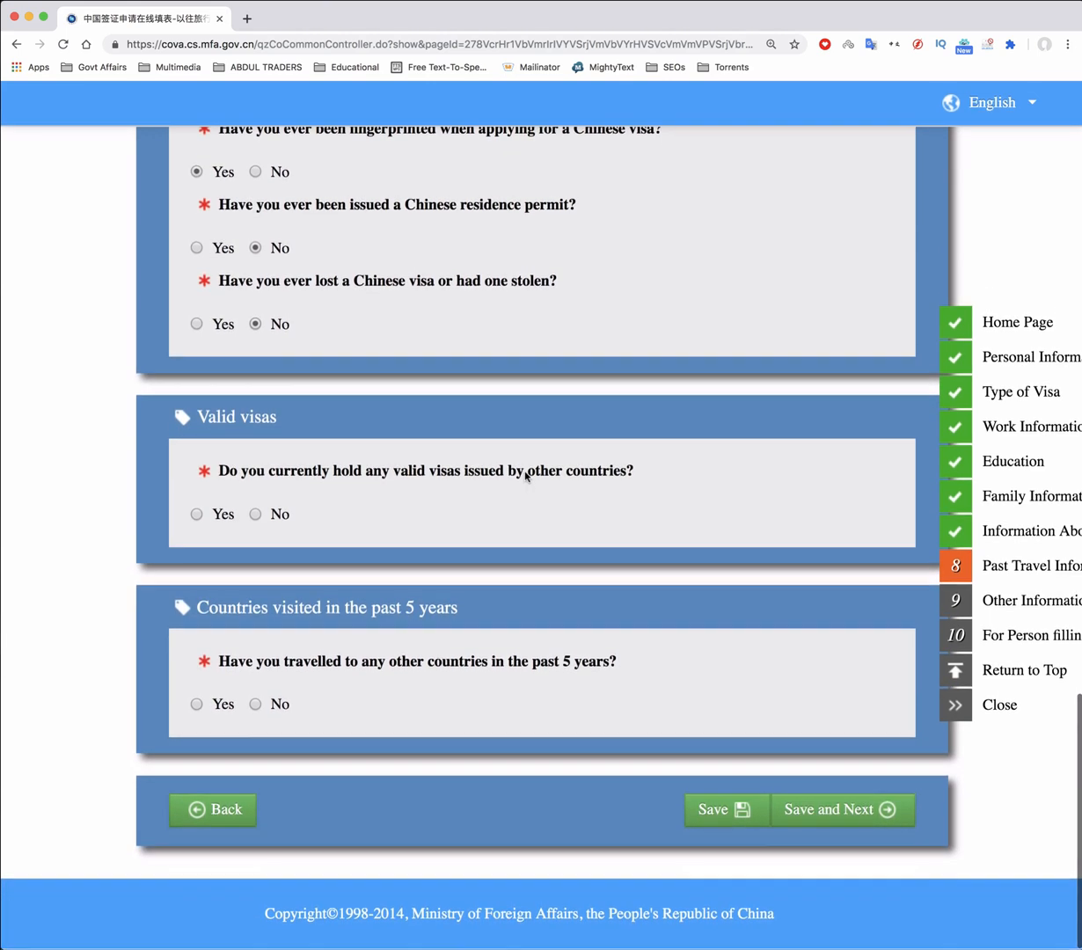
{"action": "left_click", "coordinate": [254, 515]}
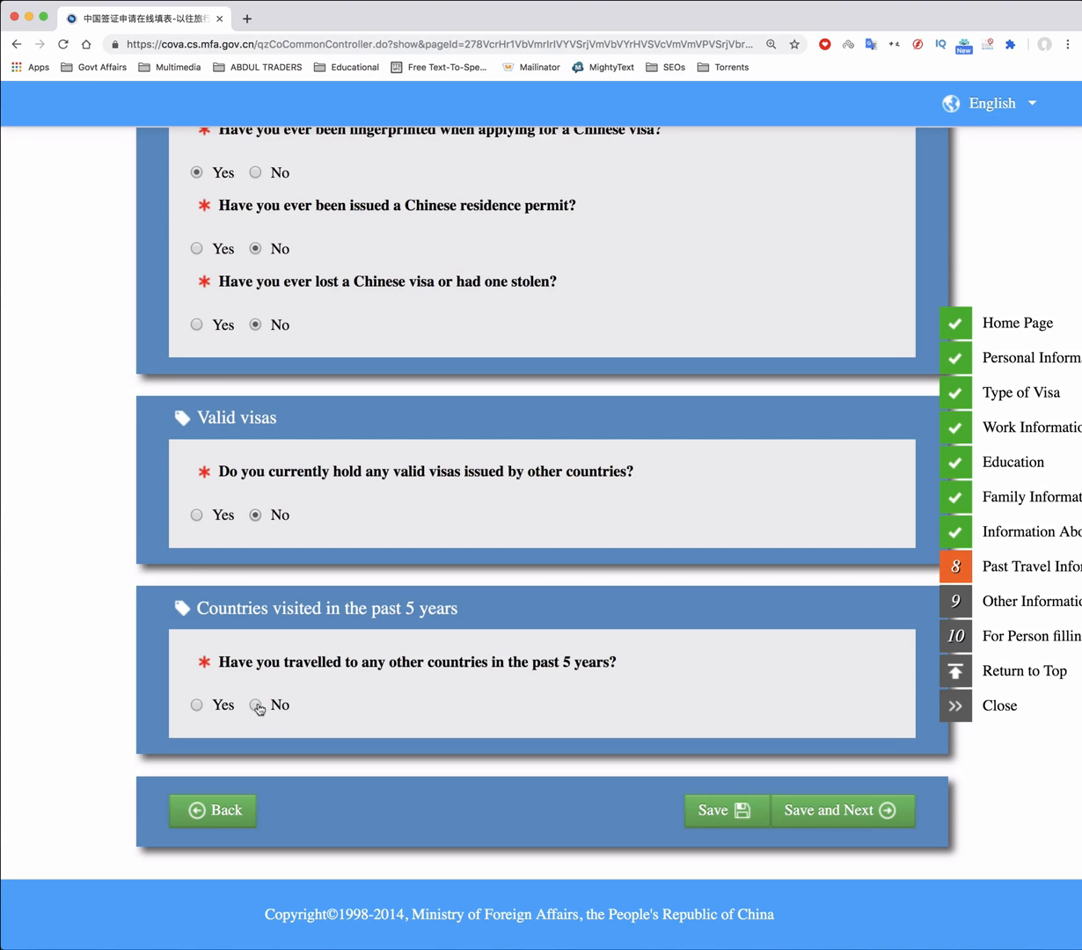
Answer Yes to other countries visited, add Sri Lanka, and save the section
{"action": "left_click", "coordinate": [196, 704]}
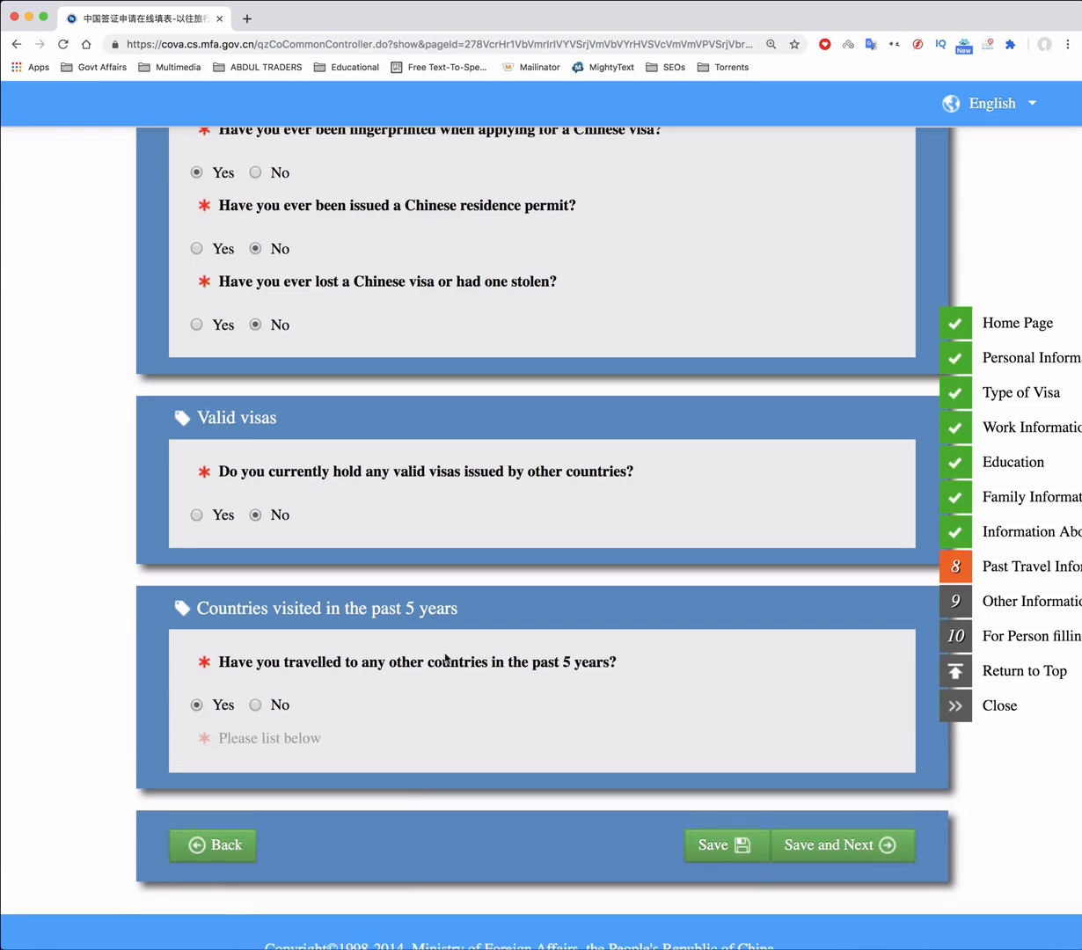
{"action": "scroll", "coordinate": [477, 654], "scroll_direction": "down", "scroll_amount": 1}
{"action": "scroll", "coordinate": [477, 655], "scroll_direction": "down", "scroll_amount": 1}
{"action": "left_click", "coordinate": [361, 682]}
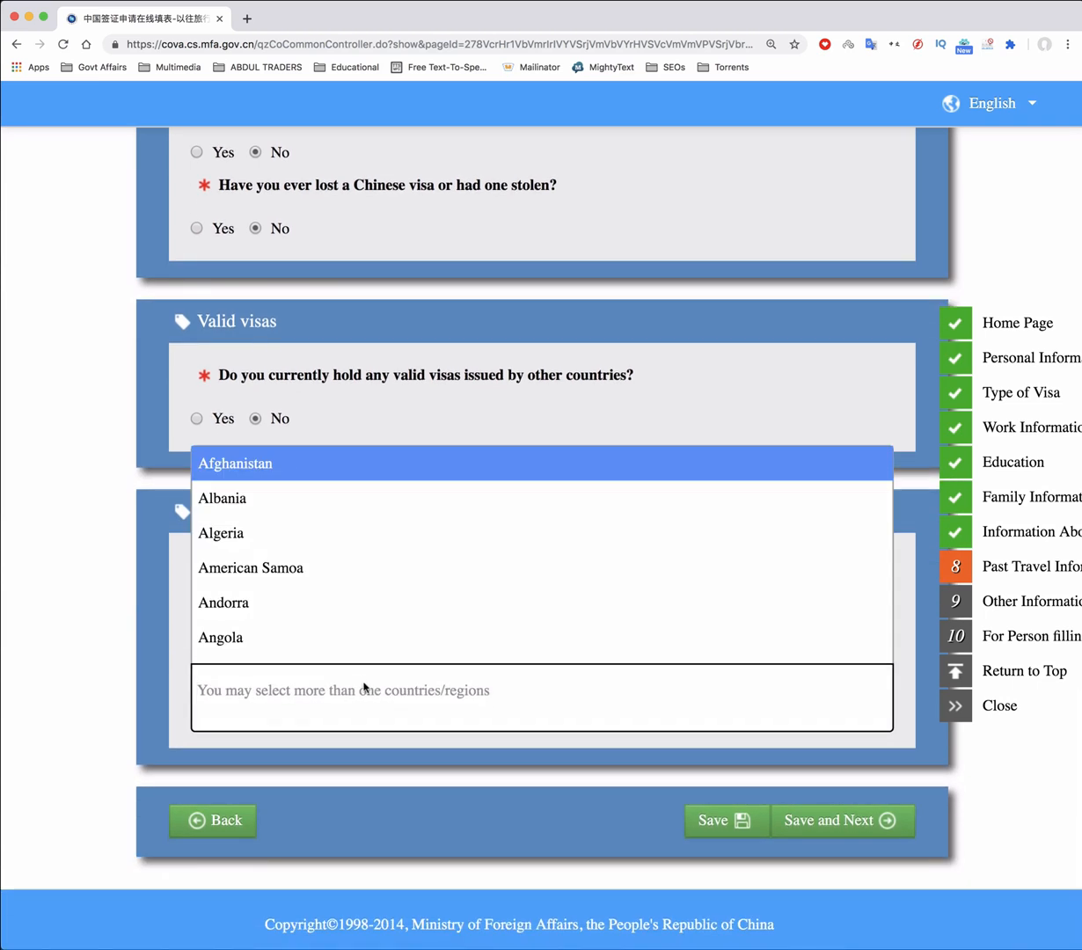
{"action": "type", "text": "Sri"}
{"action": "key", "text": "Return"}
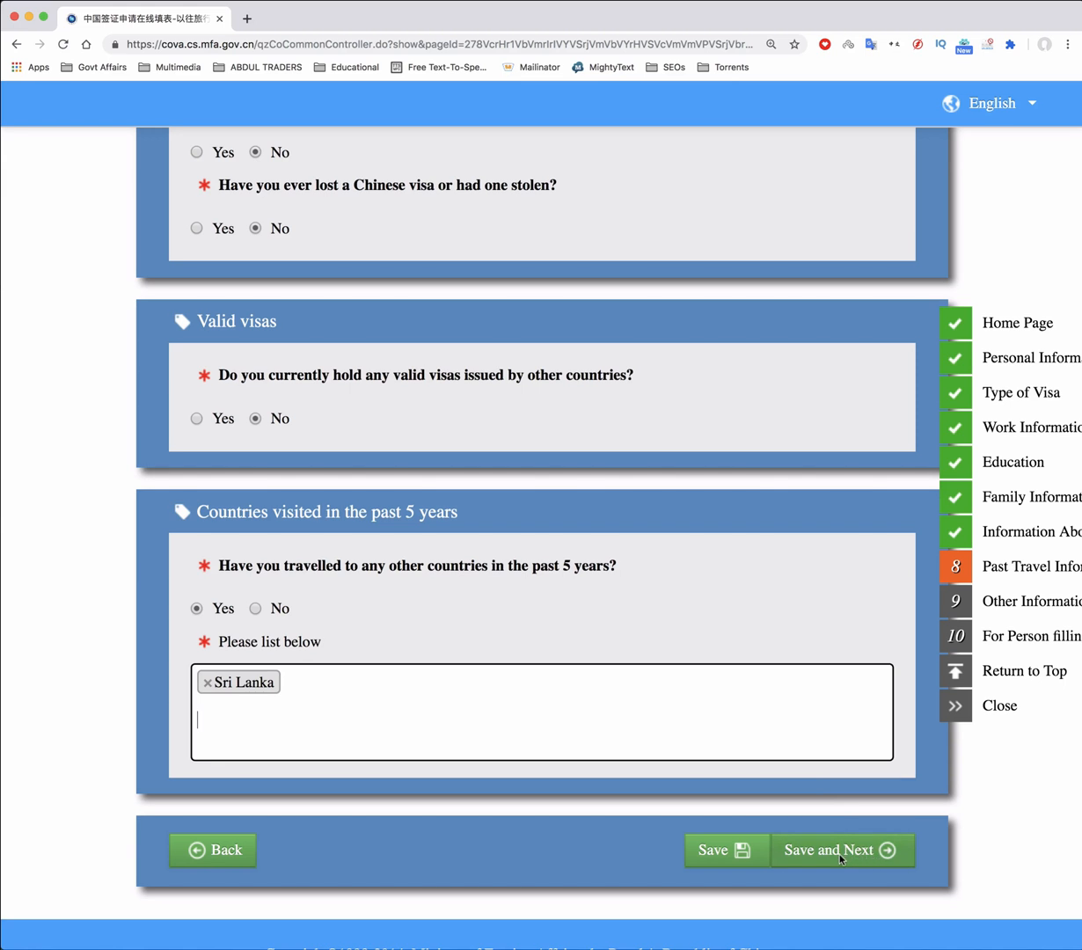
{"action": "left_click", "coordinate": [840, 849]}
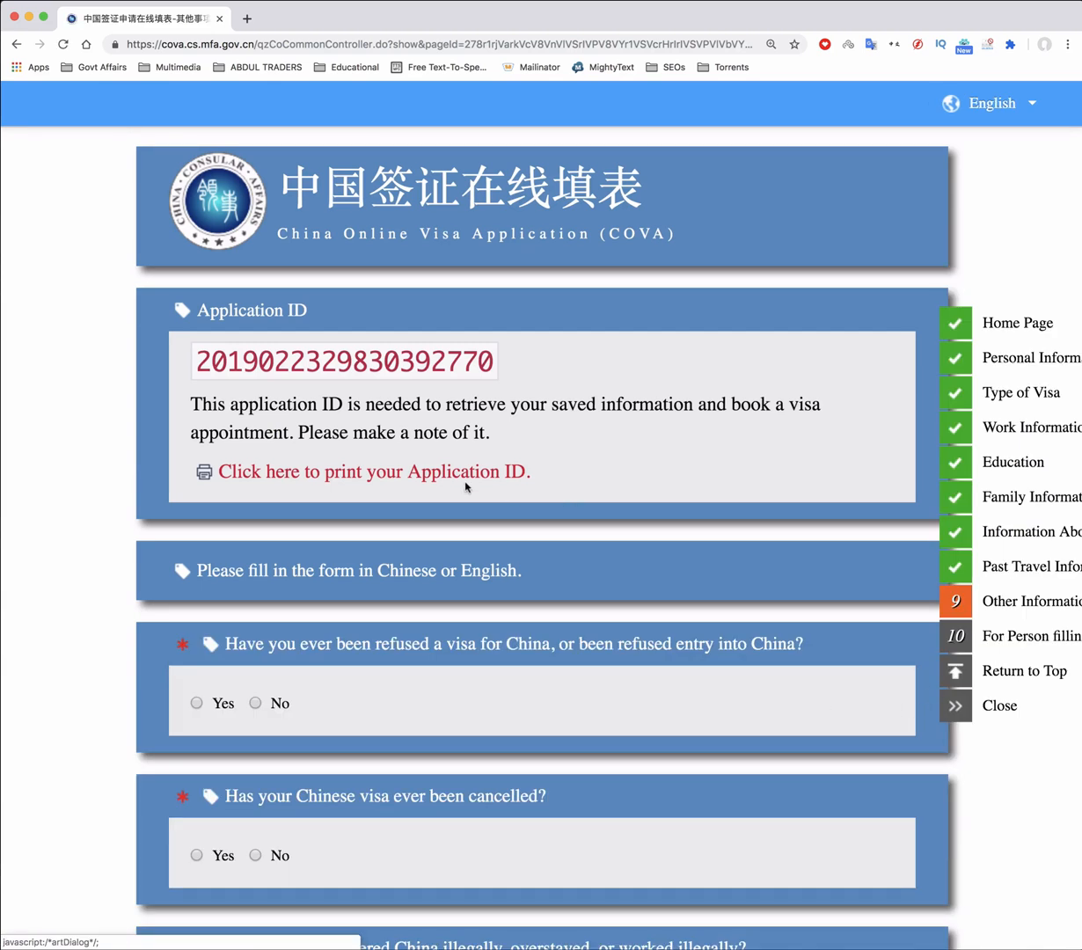
Answer No to China visa refusal, illegal entry and criminal record questions
{"action": "scroll", "coordinate": [465, 486], "scroll_direction": "down", "scroll_amount": 3}
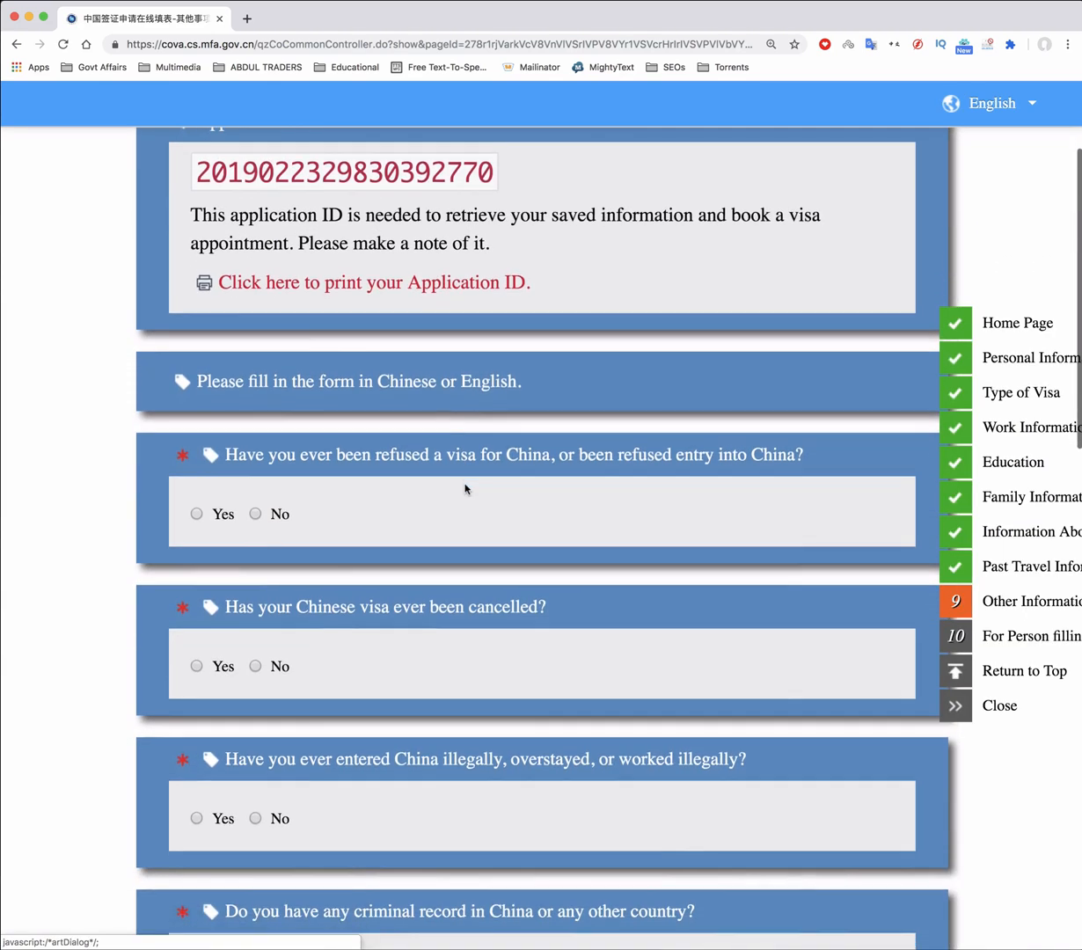
{"action": "scroll", "coordinate": [465, 489], "scroll_direction": "down", "scroll_amount": 1}
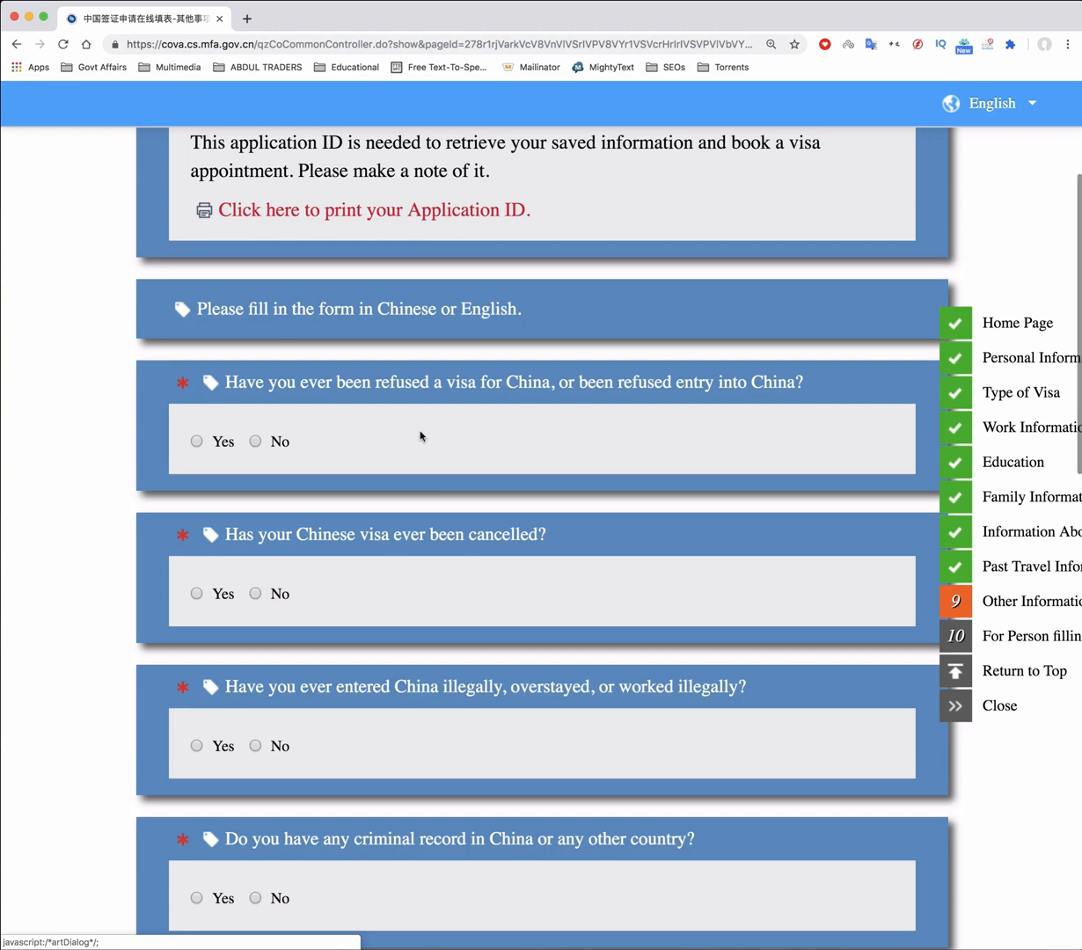
{"action": "left_click", "coordinate": [256, 442]}
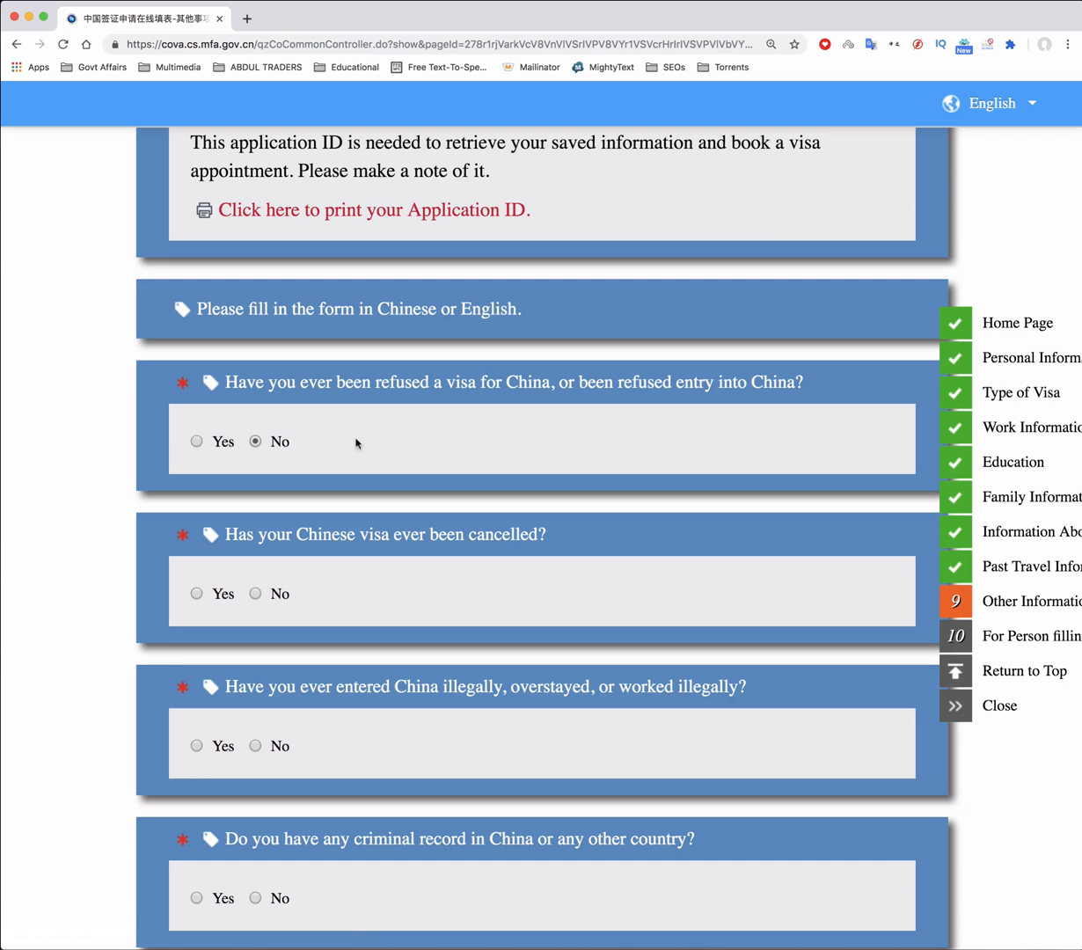
{"action": "scroll", "coordinate": [503, 445], "scroll_direction": "down", "scroll_amount": 1}
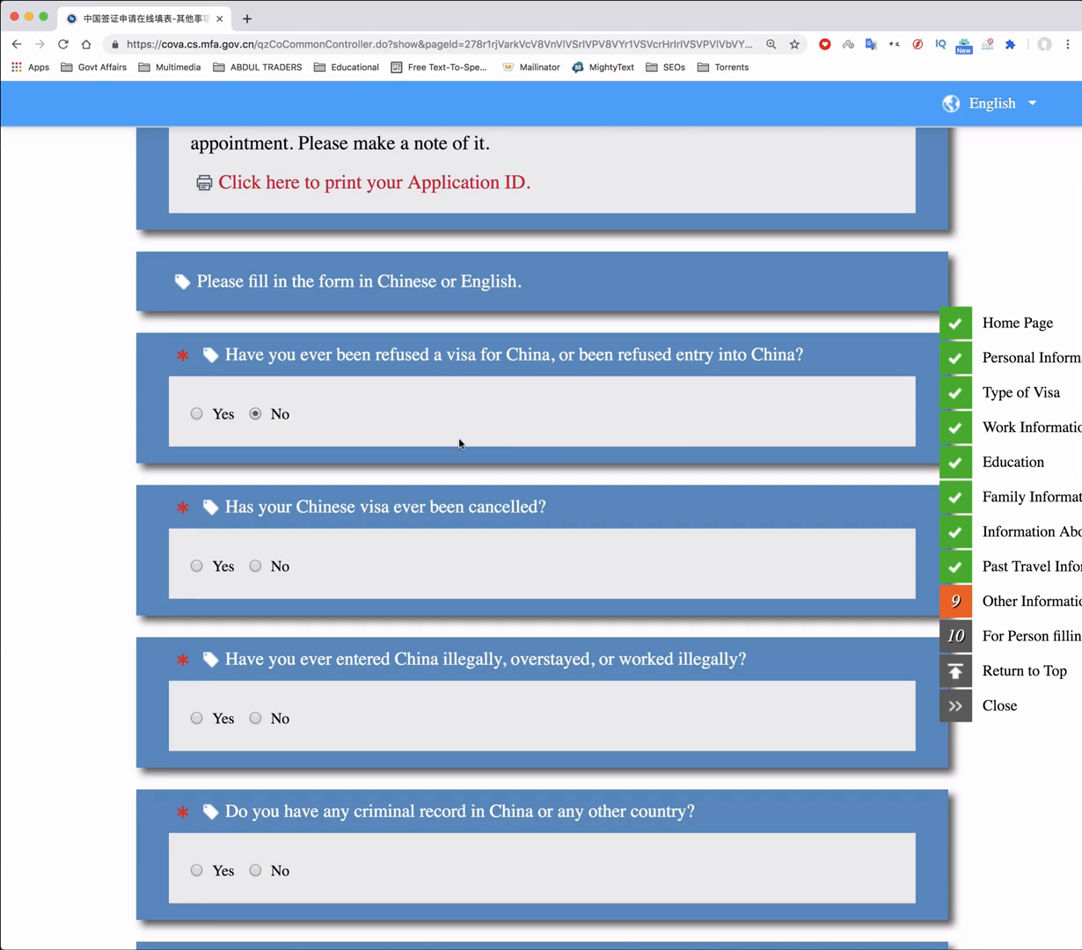
{"action": "scroll", "coordinate": [458, 442], "scroll_direction": "down", "scroll_amount": 5}
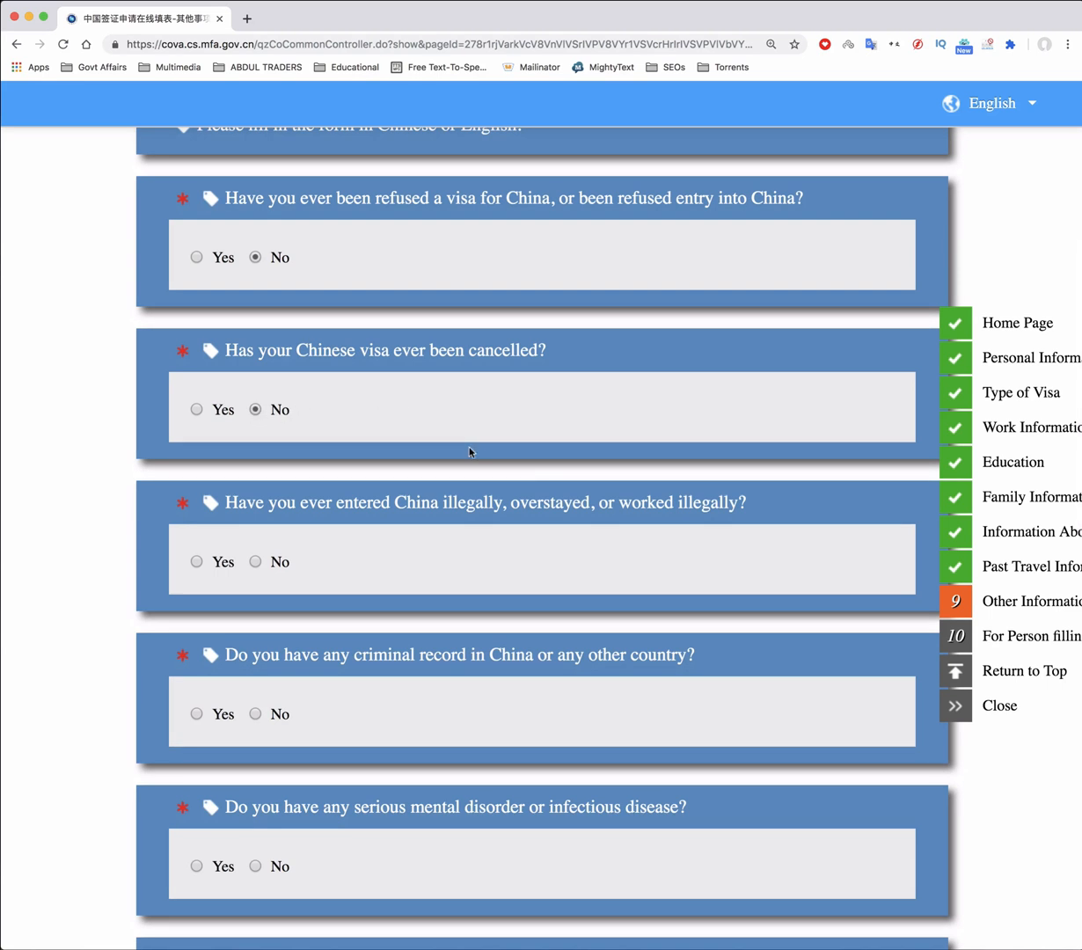
{"action": "scroll", "coordinate": [475, 451], "scroll_direction": "down", "scroll_amount": 7}
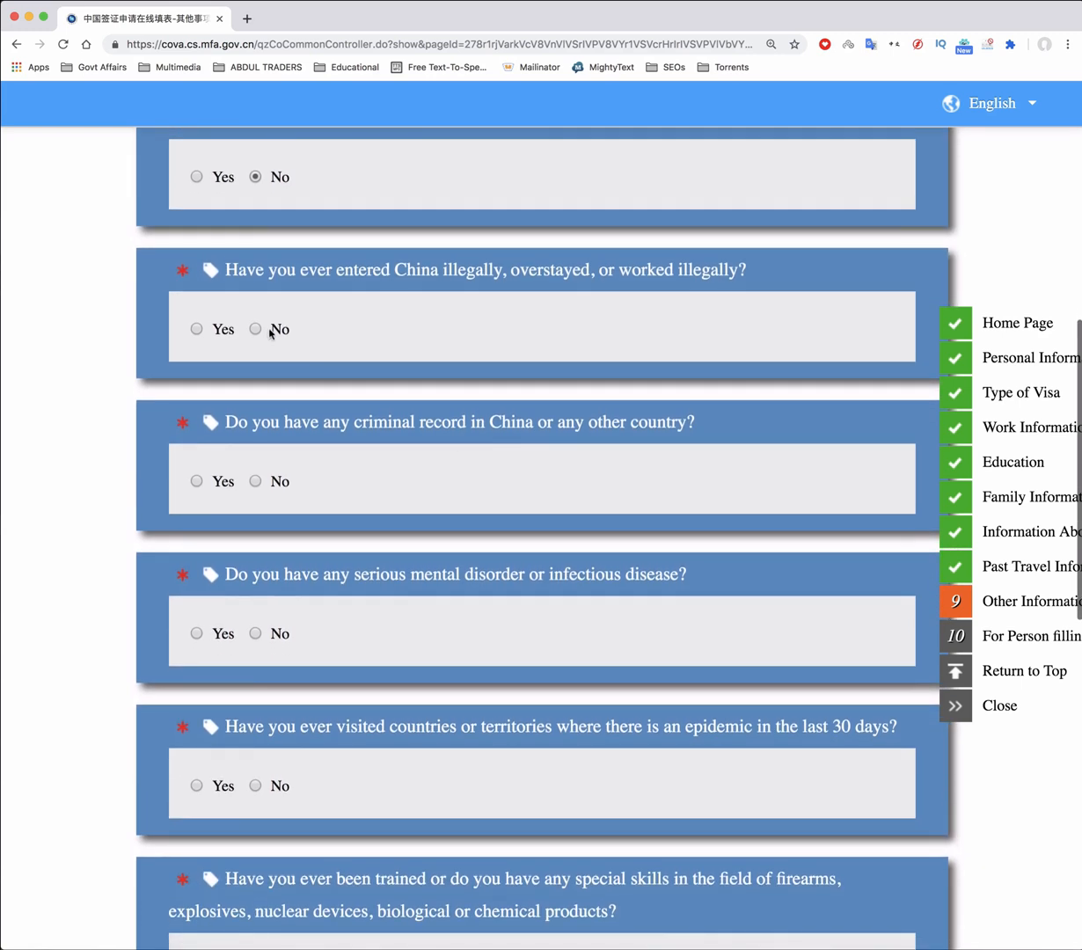
{"action": "left_click", "coordinate": [256, 330]}
{"action": "scroll", "coordinate": [319, 482], "scroll_direction": "down", "scroll_amount": 3}
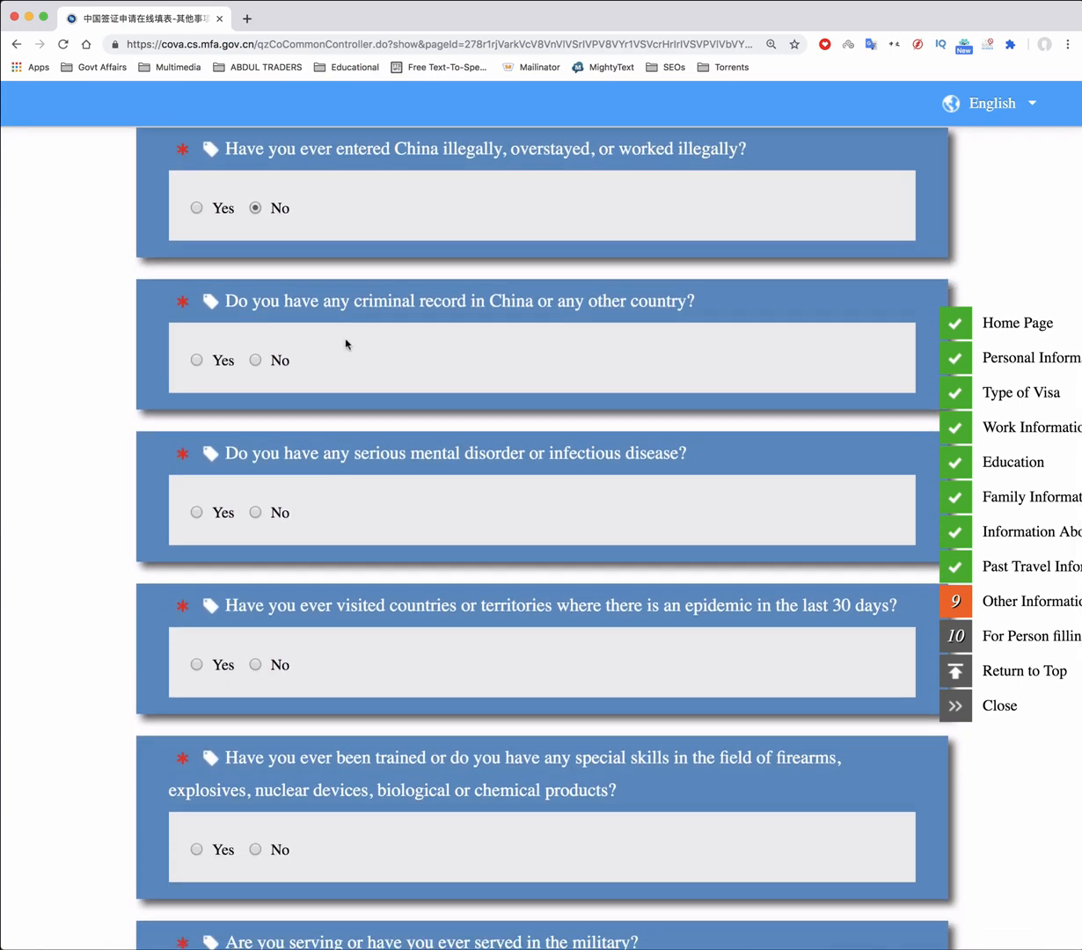
{"action": "scroll", "coordinate": [346, 344], "scroll_direction": "down", "scroll_amount": 1}
{"action": "left_click", "coordinate": [256, 305]}
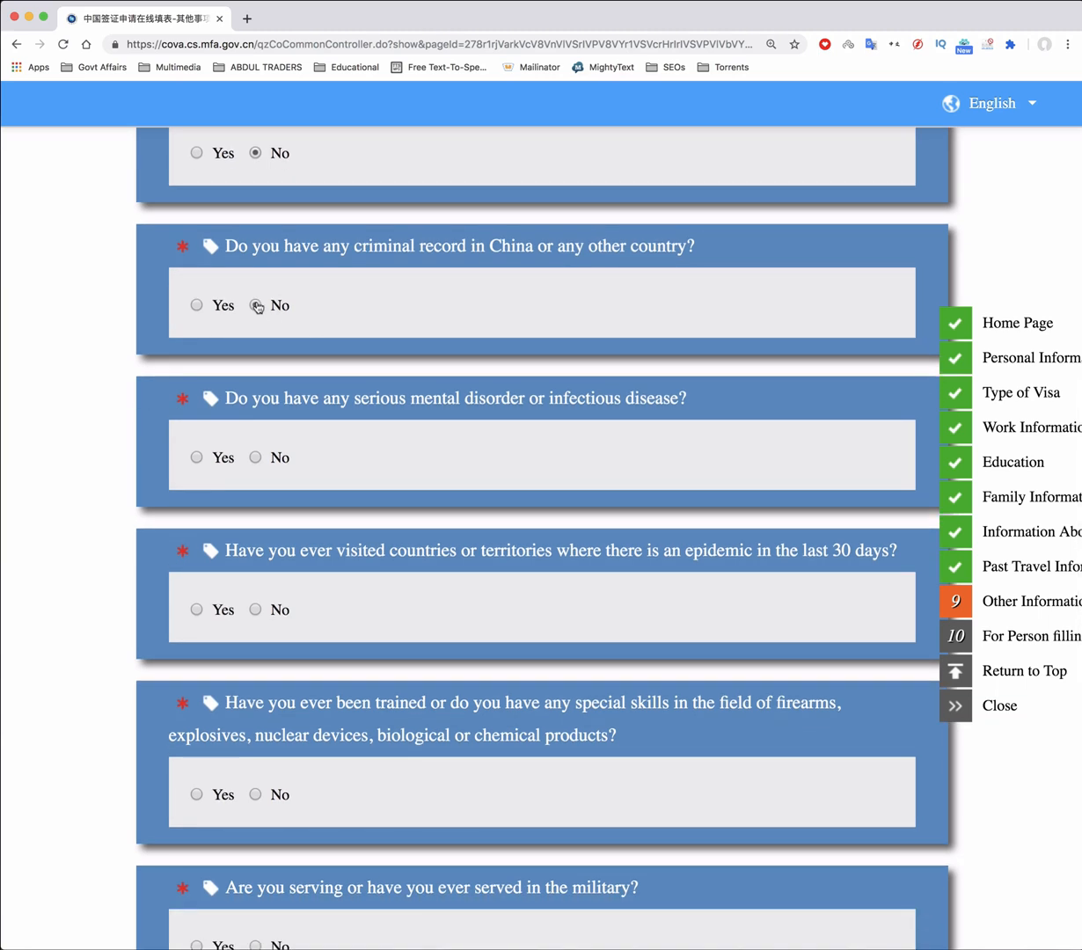
Answer No to mental disorder, military service and anything-else-to-declare questions
{"action": "scroll", "coordinate": [374, 372], "scroll_direction": "down", "scroll_amount": 3}
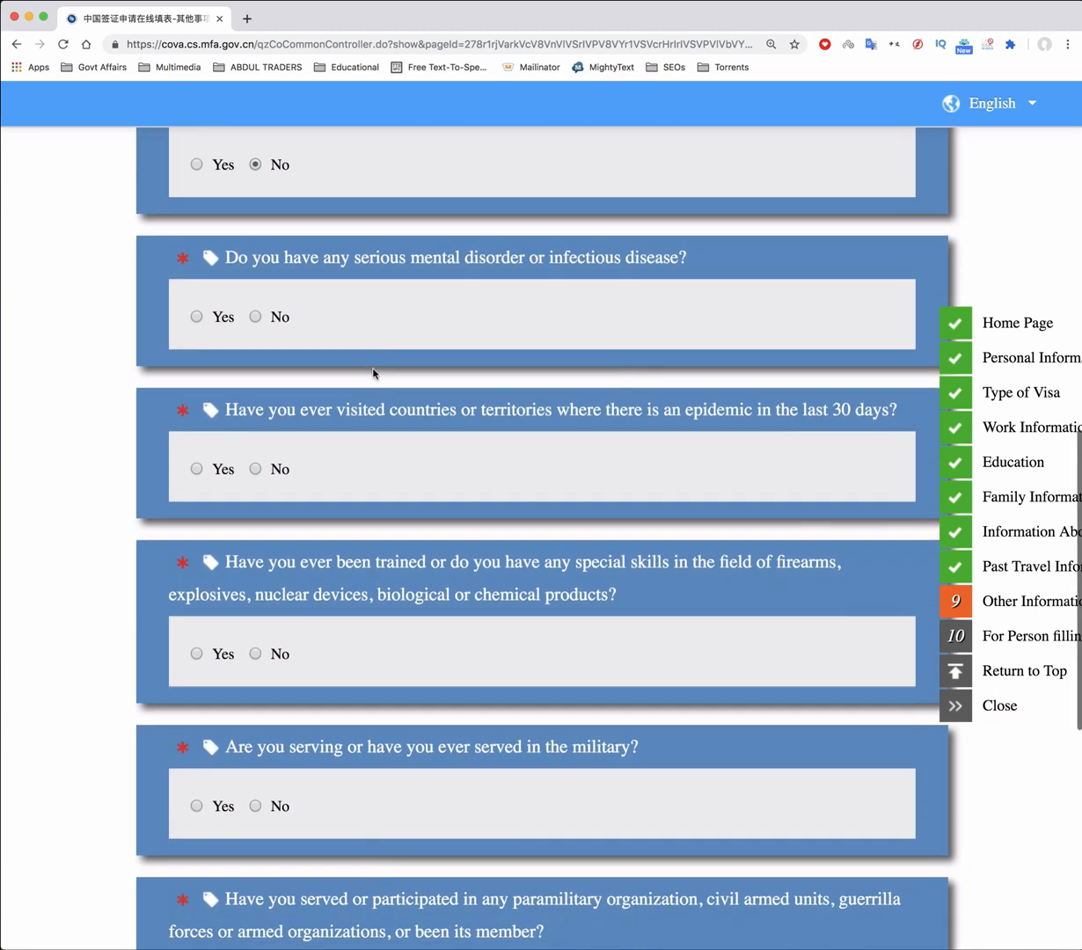
{"action": "left_click", "coordinate": [256, 318]}
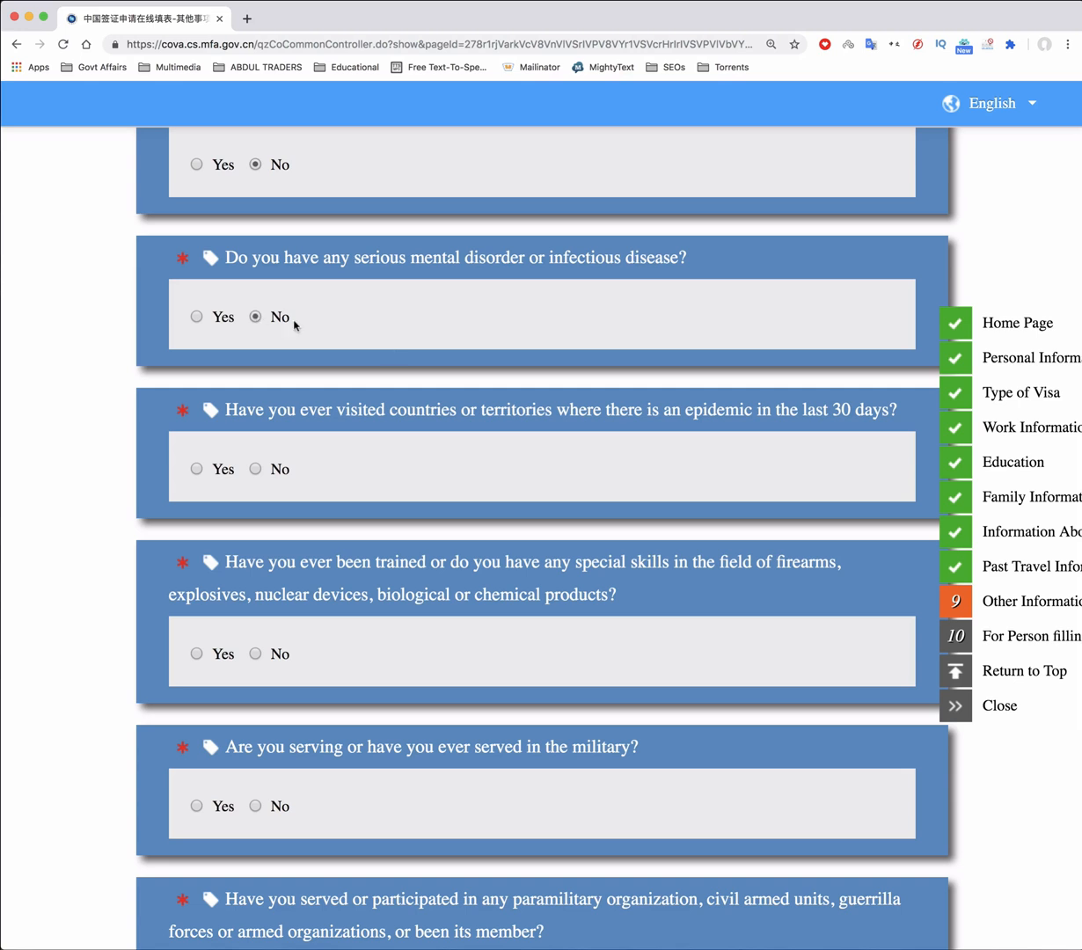
{"action": "scroll", "coordinate": [448, 374], "scroll_direction": "down", "scroll_amount": 4}
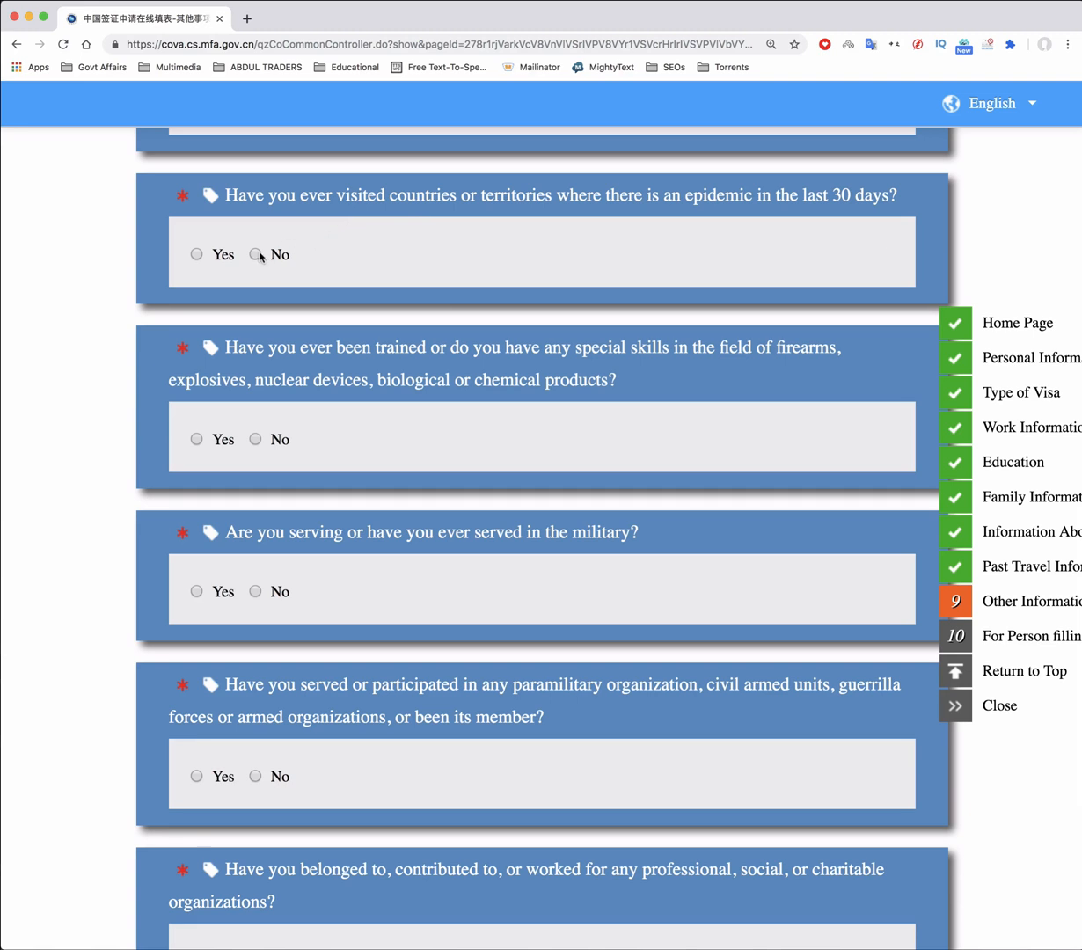
{"action": "scroll", "coordinate": [462, 305], "scroll_direction": "down", "scroll_amount": 2}
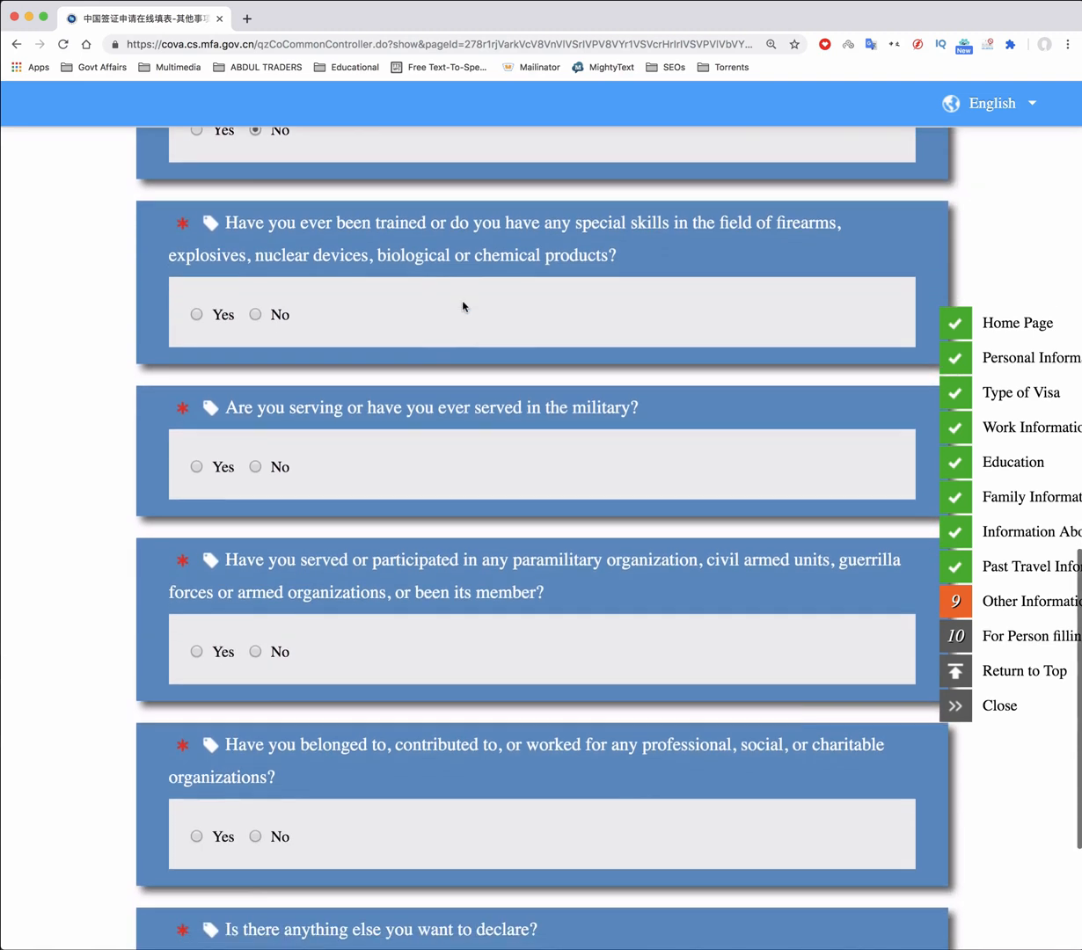
{"action": "scroll", "coordinate": [413, 301], "scroll_direction": "down", "scroll_amount": 1}
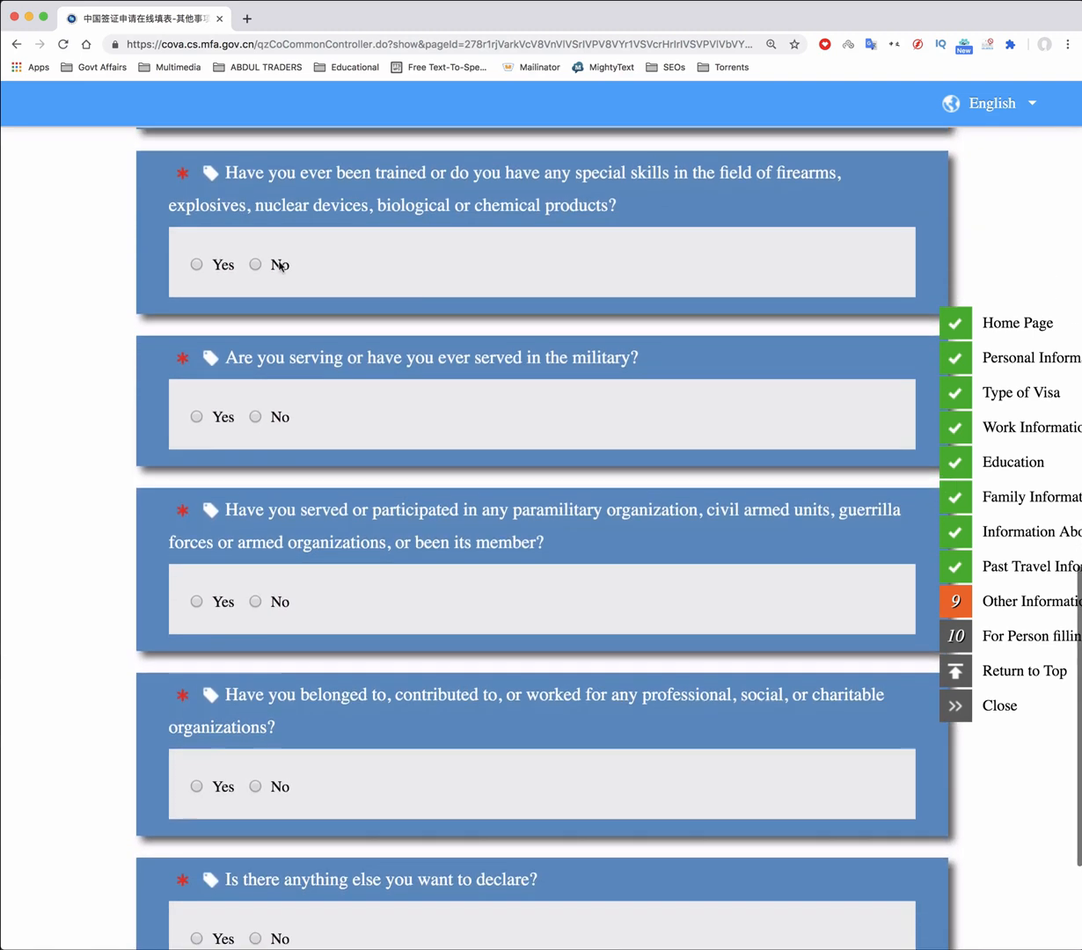
{"action": "scroll", "coordinate": [414, 348], "scroll_direction": "down", "scroll_amount": 2}
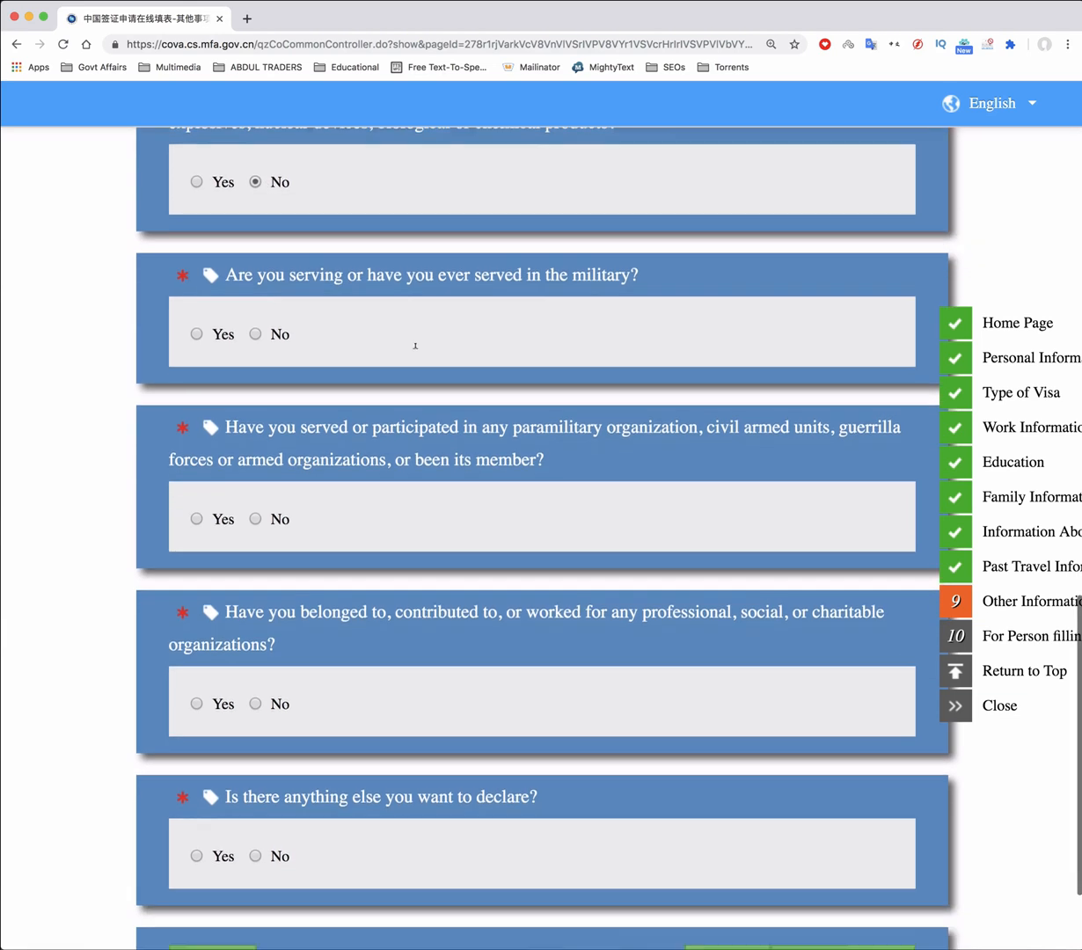
{"action": "left_click", "coordinate": [255, 326]}
{"action": "scroll", "coordinate": [454, 328], "scroll_direction": "down", "scroll_amount": 3}
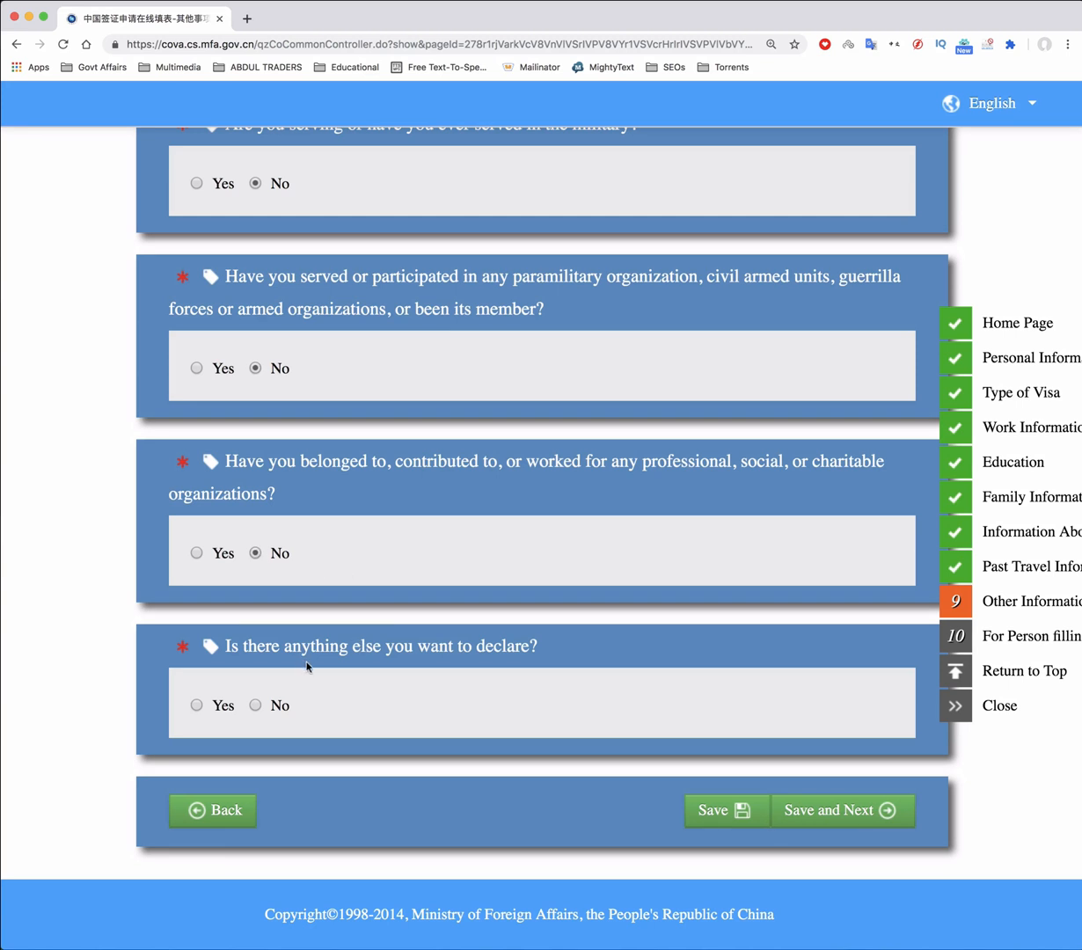
{"action": "left_click", "coordinate": [257, 707]}
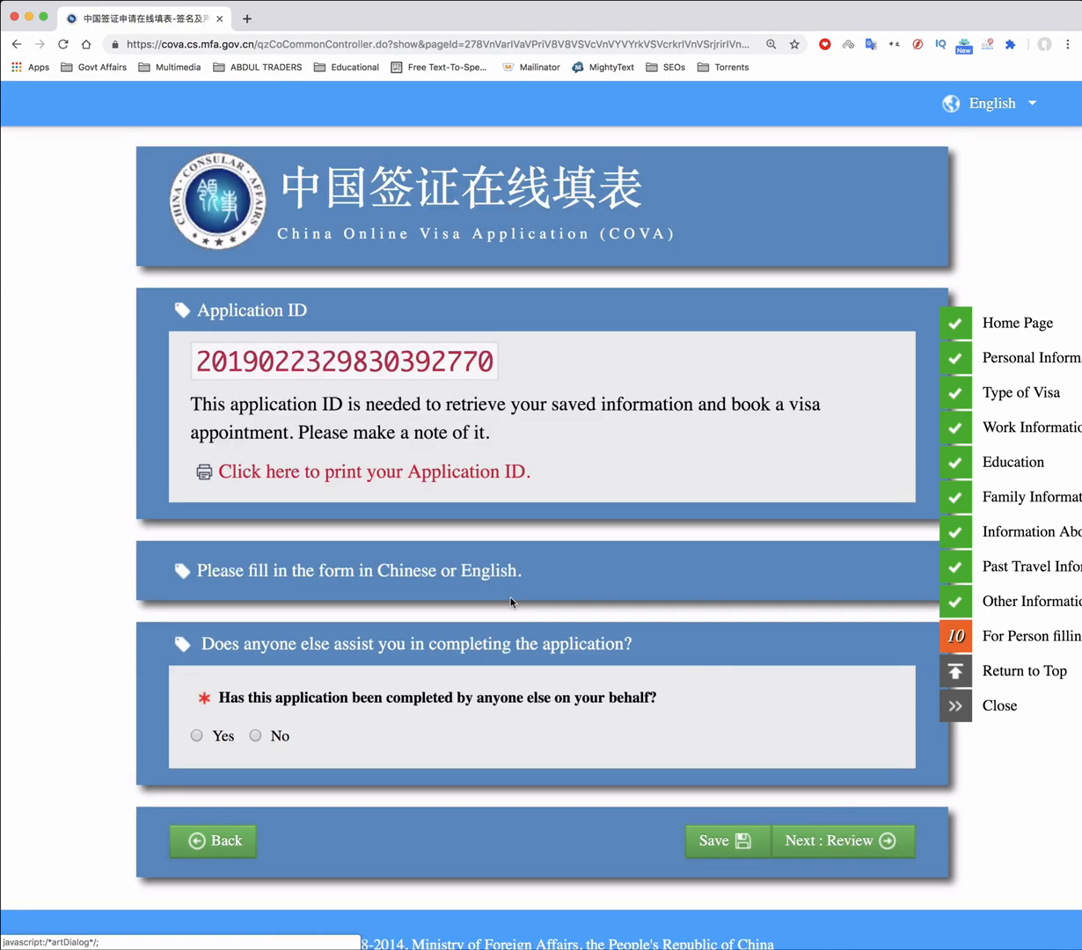
Answer No to whether anyone else completed the application, correcting an initial Yes
{"action": "scroll", "coordinate": [510, 602], "scroll_direction": "down", "scroll_amount": 1}
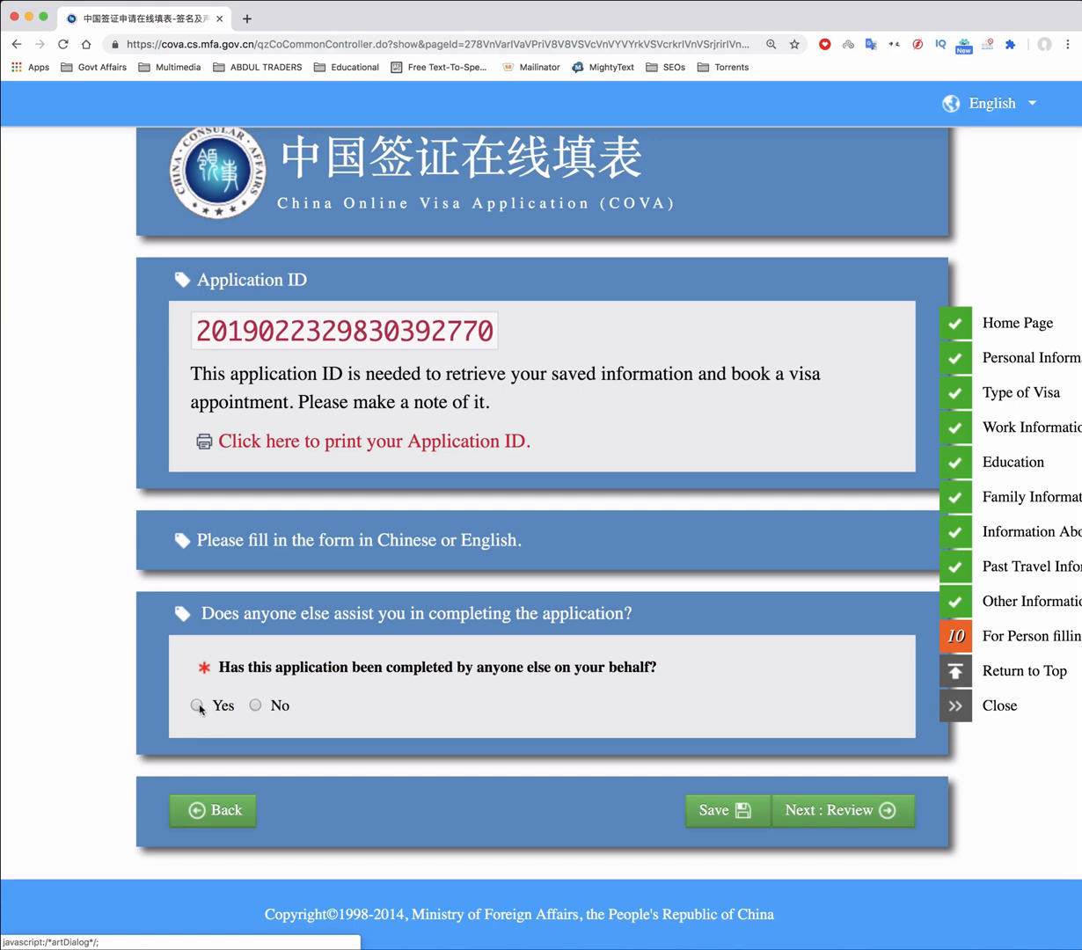
{"action": "left_click", "coordinate": [197, 705]}
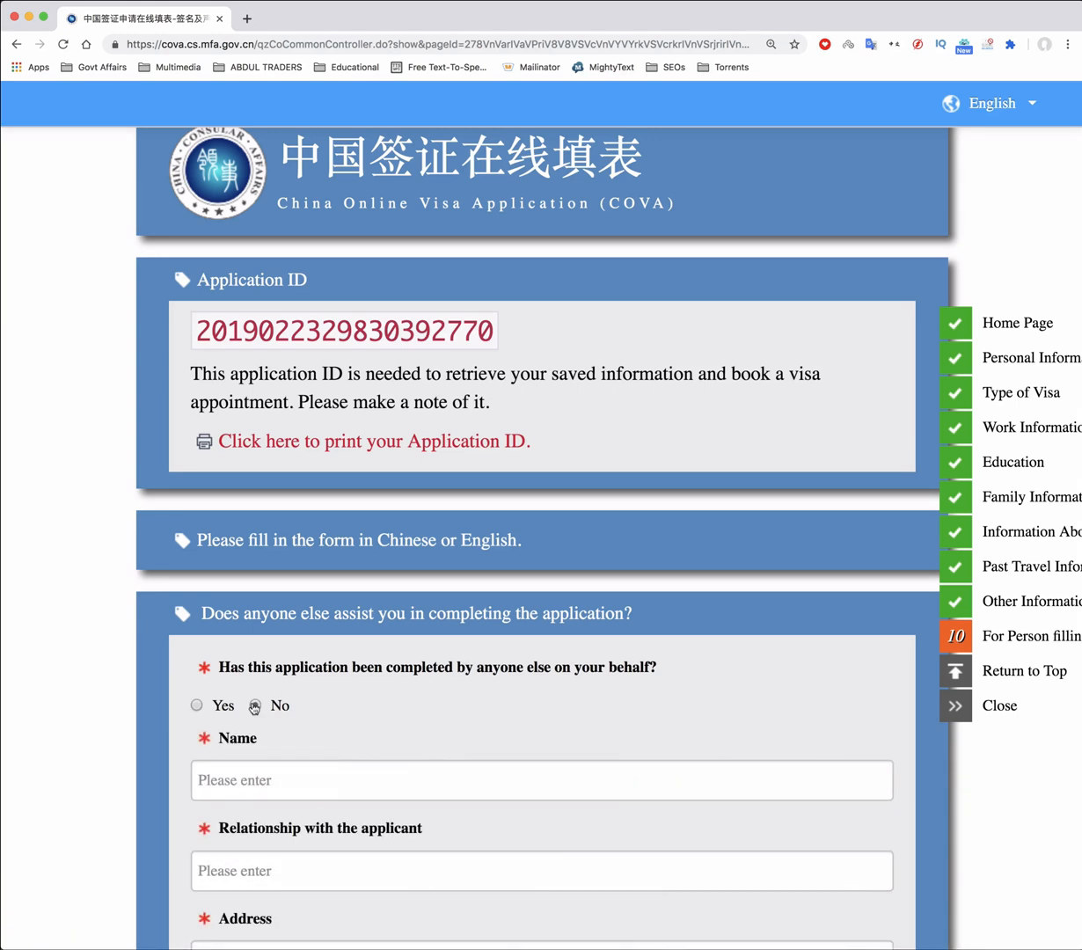
{"action": "left_click", "coordinate": [254, 706]}
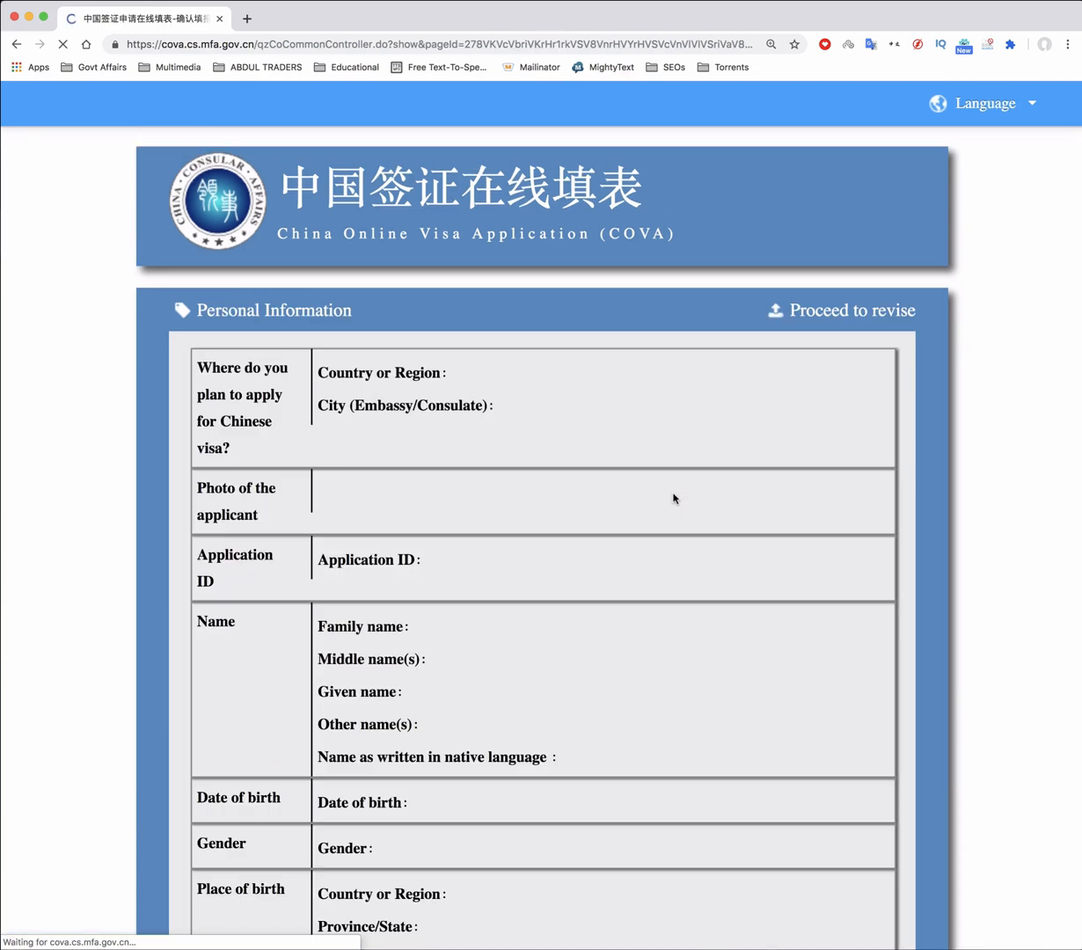
Scroll through the review summary to check every section of the application
{"action": "scroll", "coordinate": [599, 502], "scroll_direction": "down", "scroll_amount": 3}
{"action": "scroll", "coordinate": [600, 504], "scroll_direction": "down", "scroll_amount": 10}
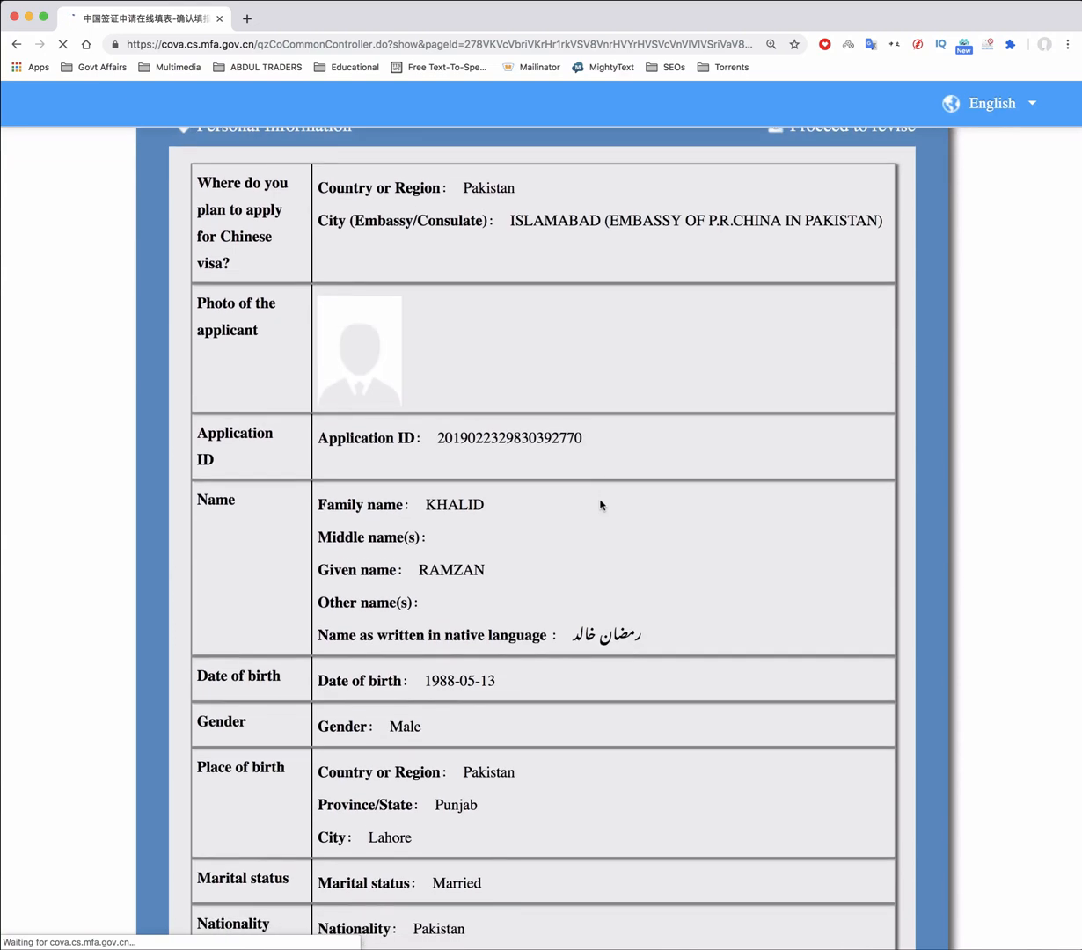
{"action": "scroll", "coordinate": [599, 504], "scroll_direction": "down", "scroll_amount": 20}
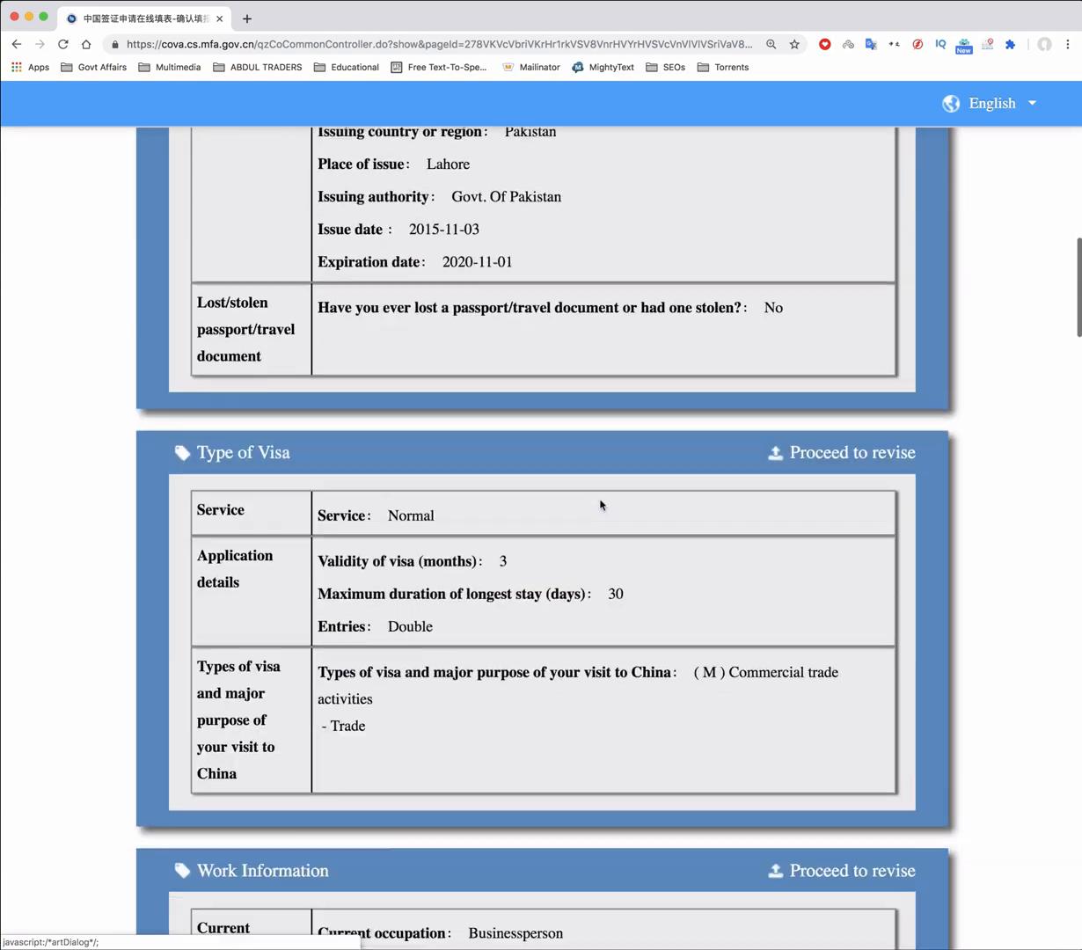
{"action": "scroll", "coordinate": [600, 504], "scroll_direction": "down", "scroll_amount": 20}
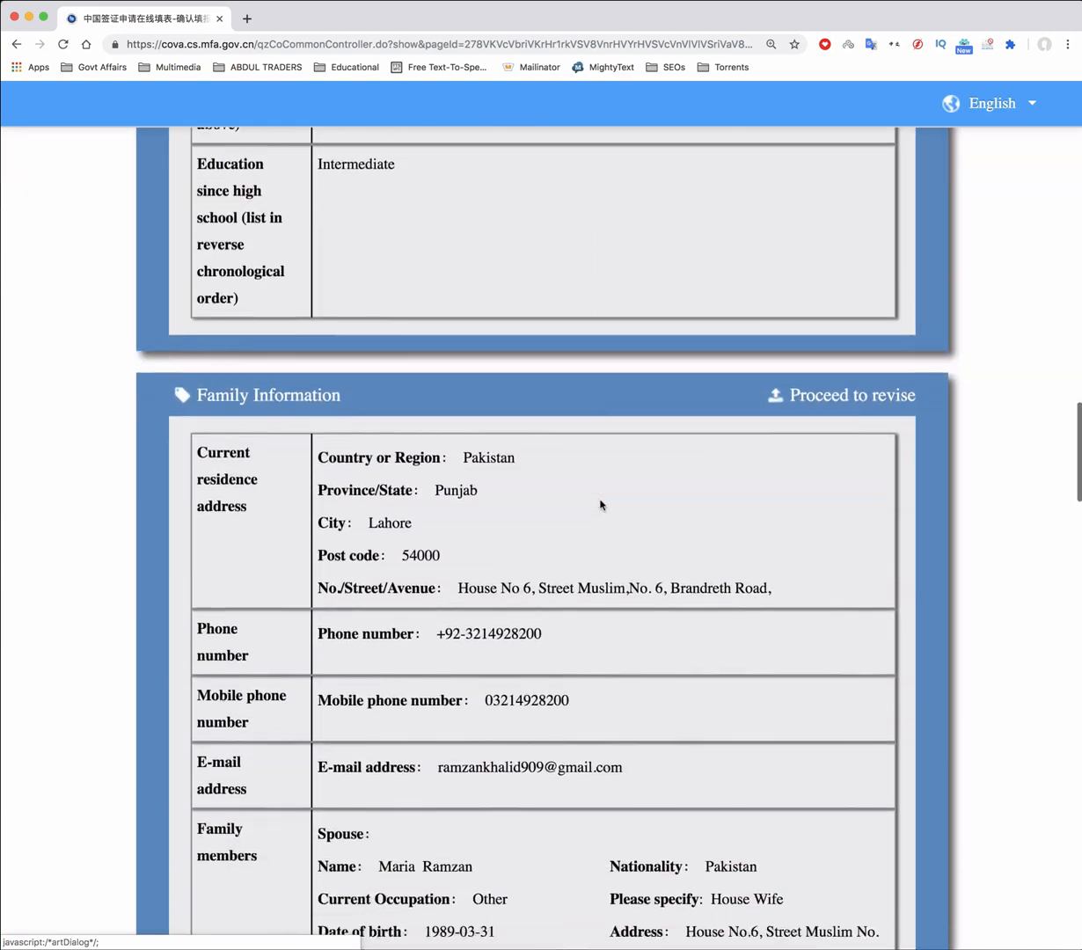
{"action": "scroll", "coordinate": [600, 504], "scroll_direction": "down", "scroll_amount": 20}
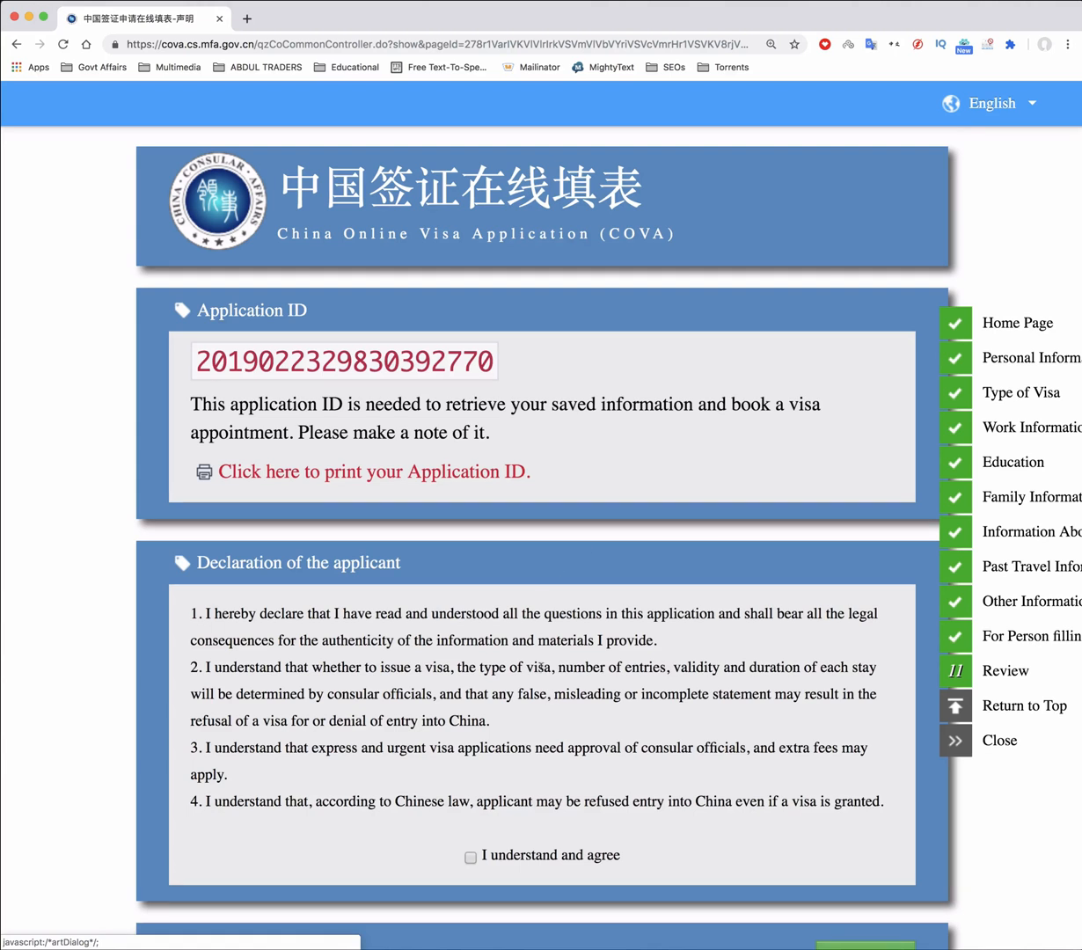
Agree to the declaration, submit the application, and acknowledge the confirmation and completion notices
{"action": "scroll", "coordinate": [542, 665], "scroll_direction": "down", "scroll_amount": 3}
{"action": "left_click", "coordinate": [481, 709]}
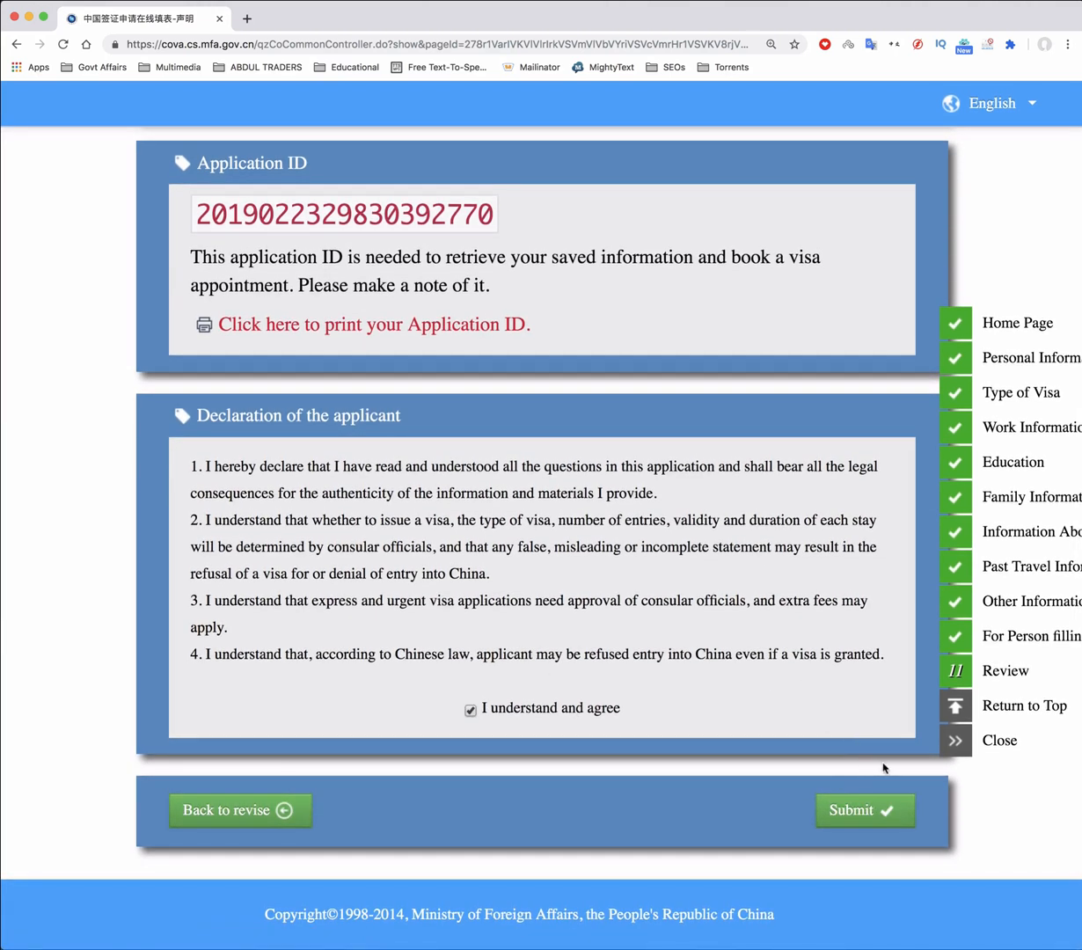
{"action": "left_click", "coordinate": [873, 811]}
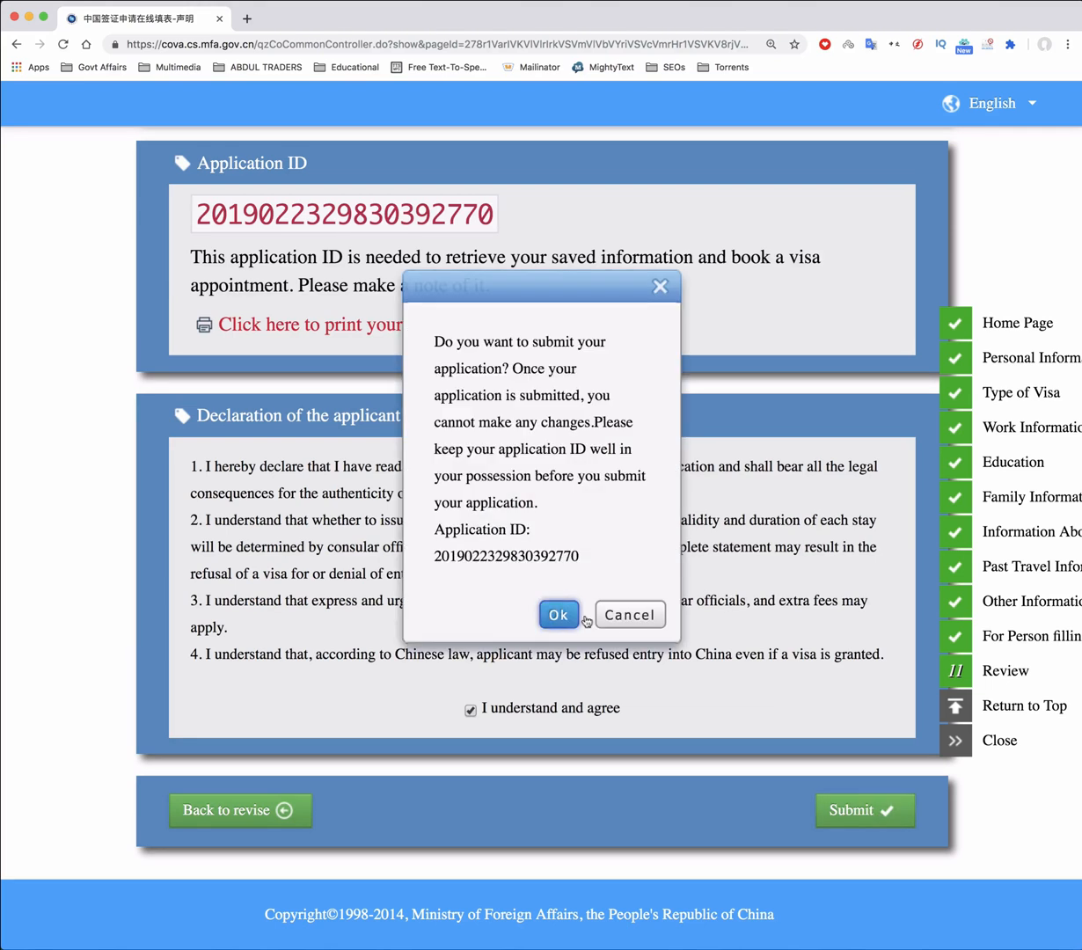
{"action": "left_click", "coordinate": [556, 615]}
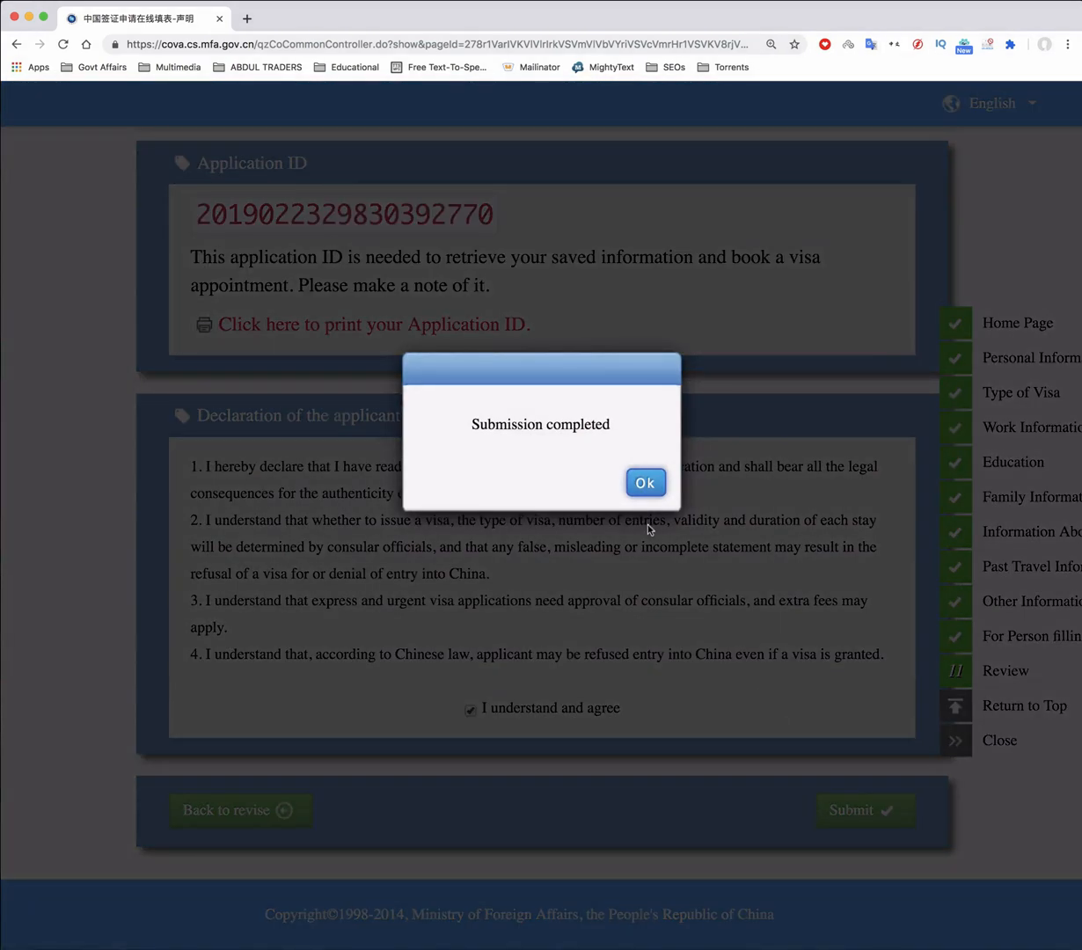
{"action": "left_click", "coordinate": [644, 482]}
{"action": "right_click", "coordinate": [274, 203]}
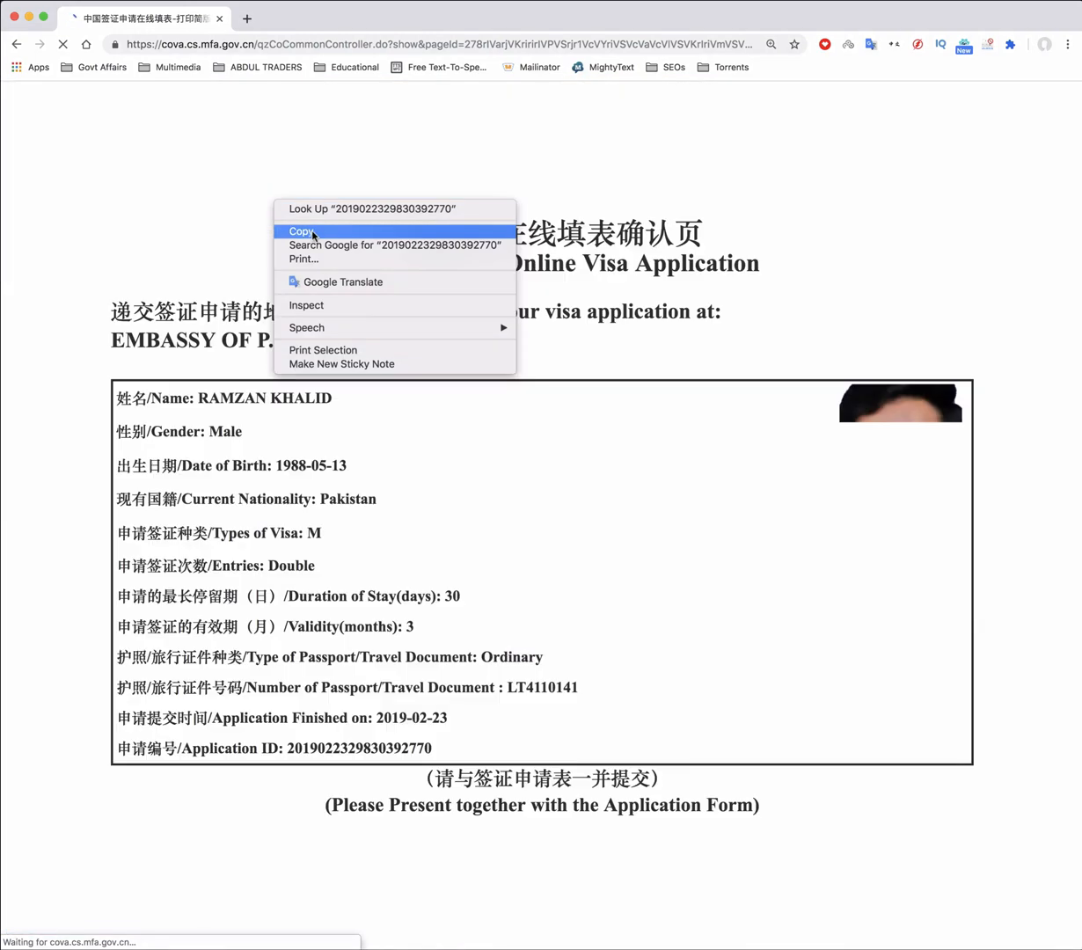
Copy the application ID and accept the application form PDF download
{"action": "left_click", "coordinate": [312, 232]}
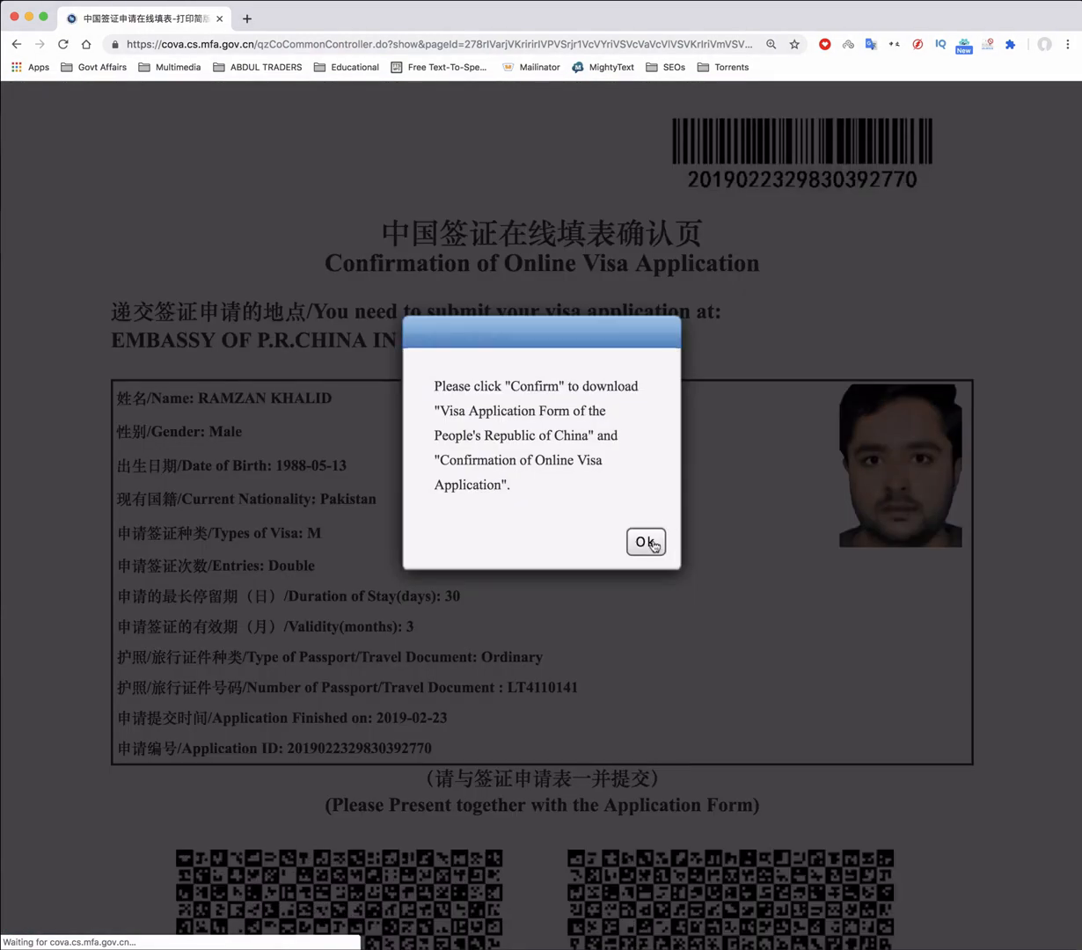
{"action": "left_click", "coordinate": [652, 544]}
{"action": "scroll", "coordinate": [673, 629], "scroll_direction": "down", "scroll_amount": 3}
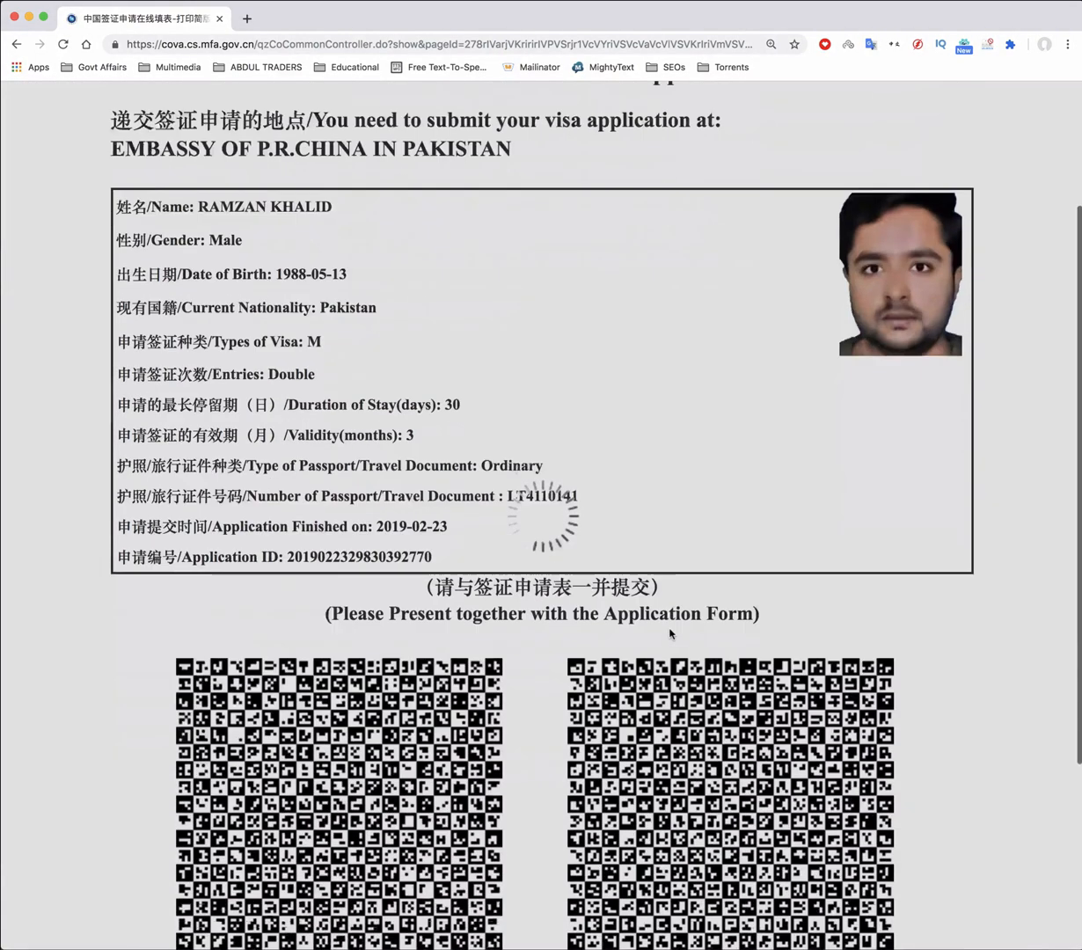
{"action": "scroll", "coordinate": [669, 633], "scroll_direction": "down", "scroll_amount": 4}
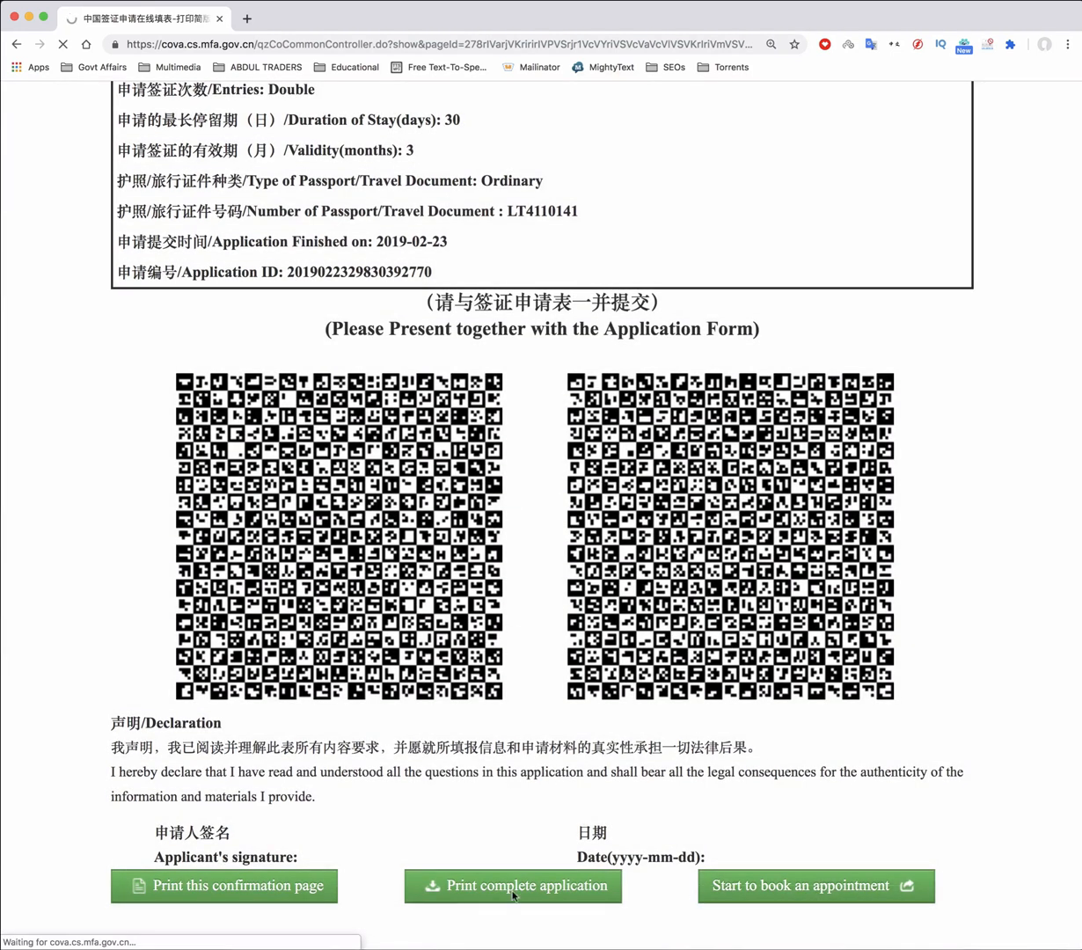
Print the confirmation page to a PDF saved in the Downloads folder
{"action": "left_click", "coordinate": [287, 887]}
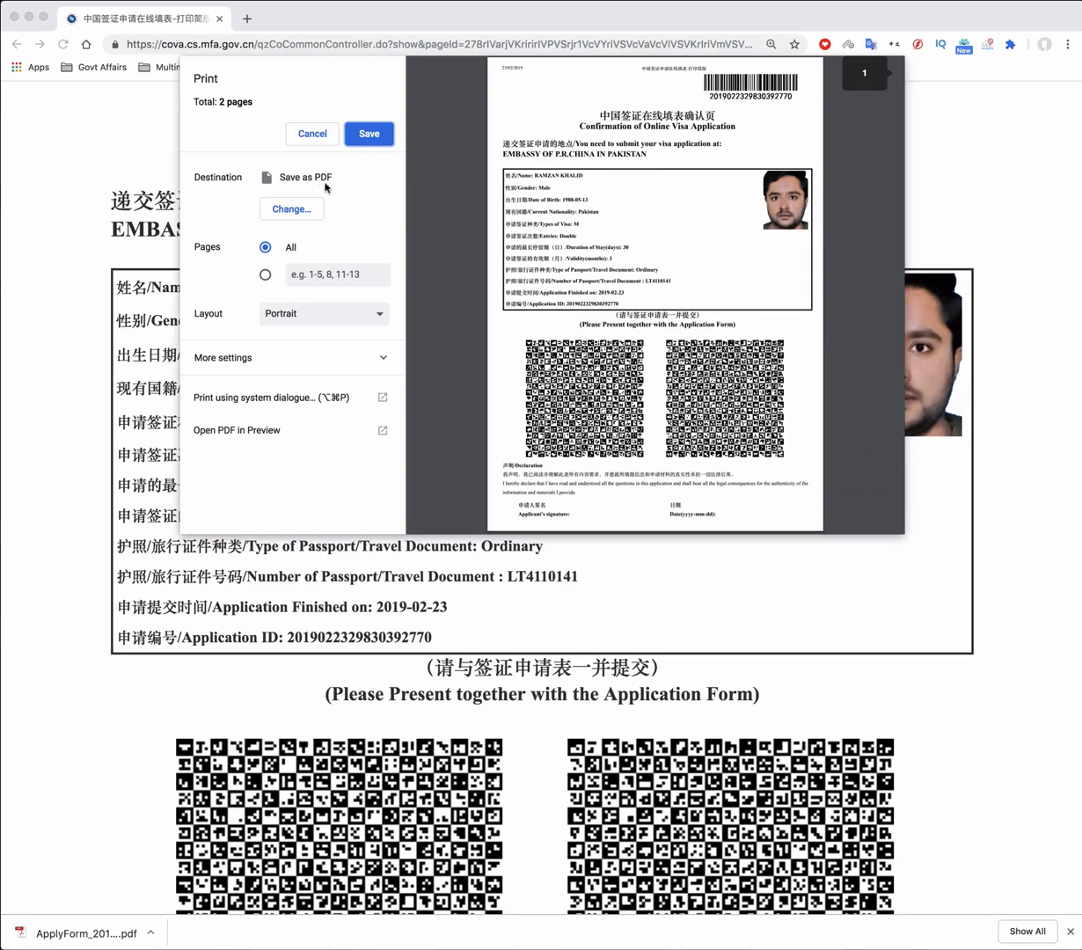
{"action": "left_click", "coordinate": [370, 135]}
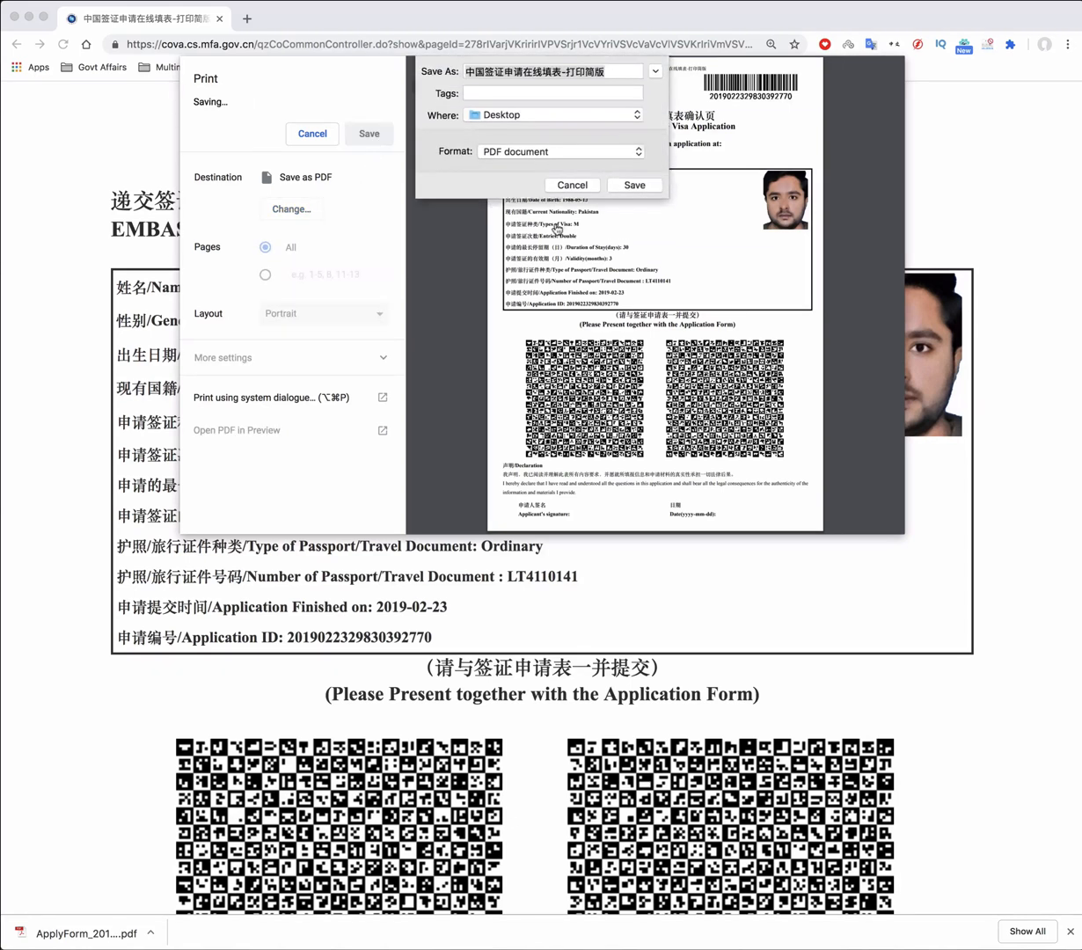
{"action": "left_click", "coordinate": [635, 190]}
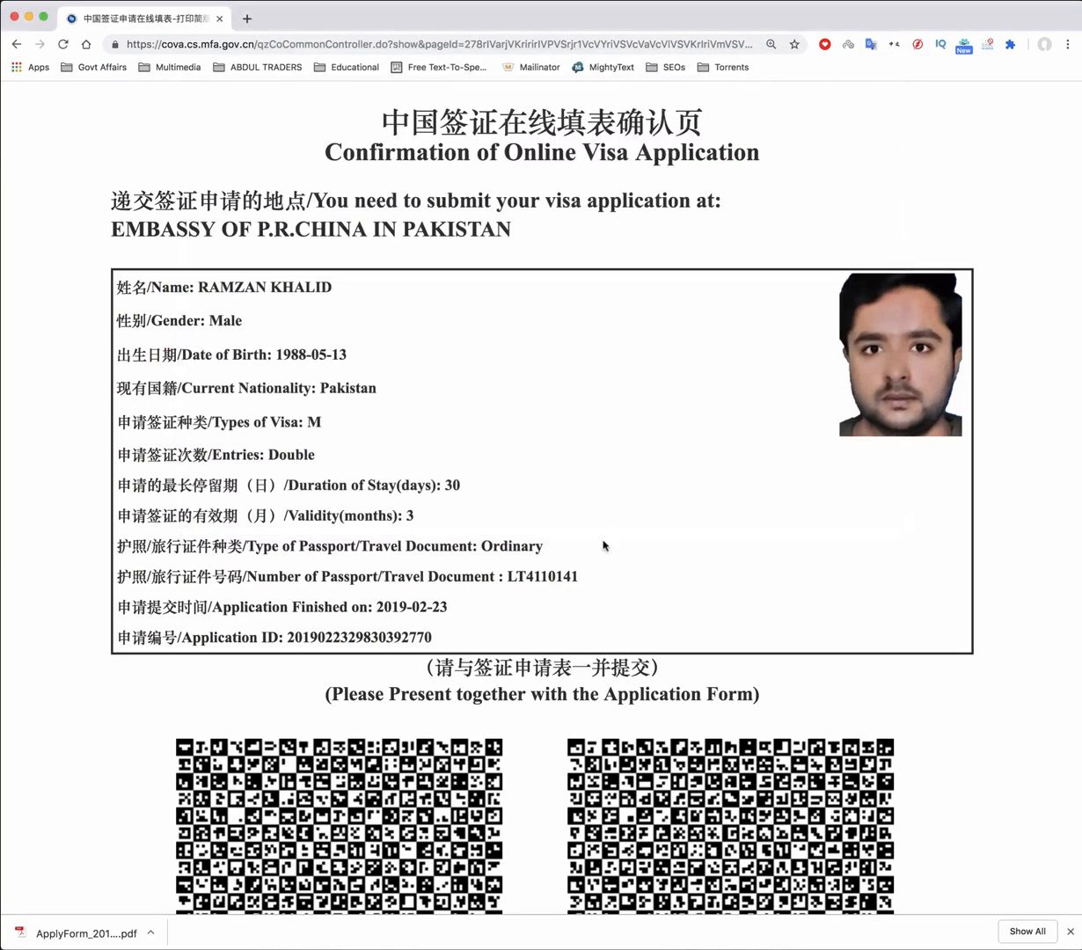
{"action": "scroll", "coordinate": [605, 545], "scroll_direction": "down", "scroll_amount": 5}
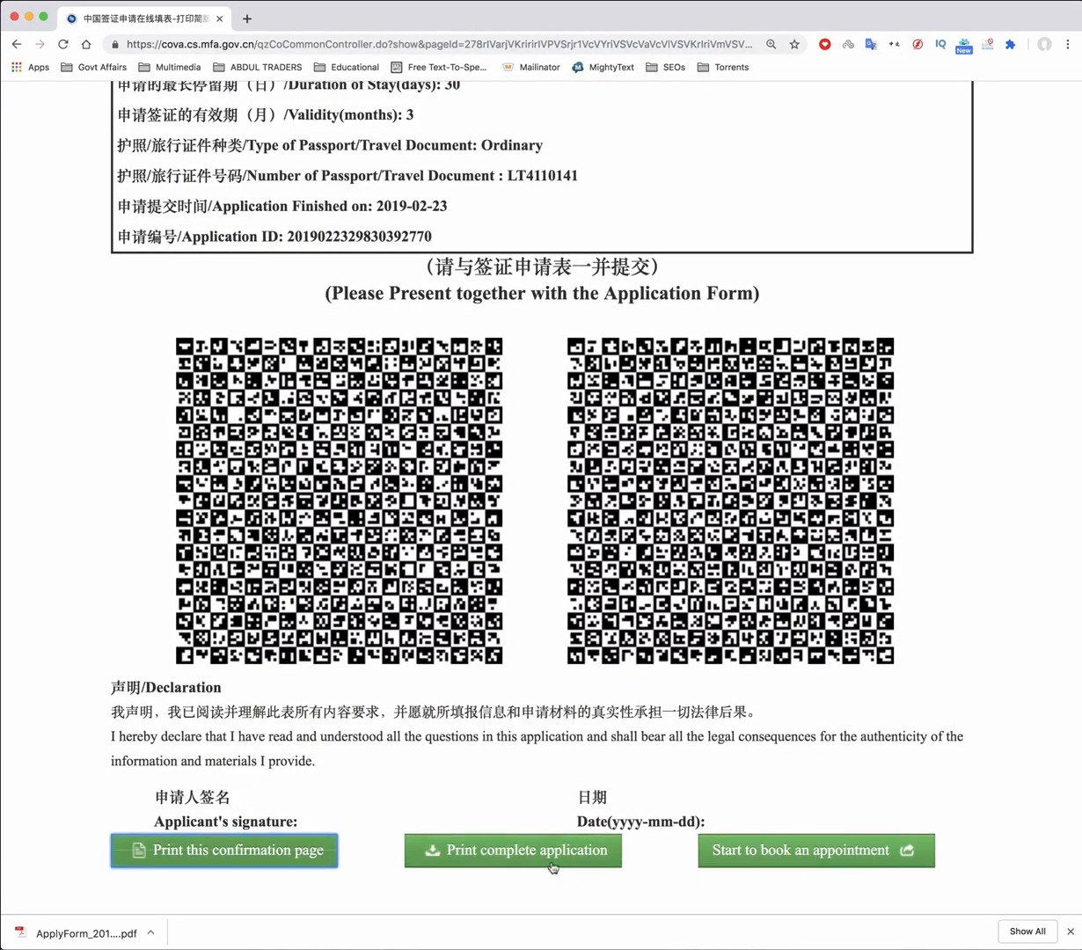
Print the complete application and accept the Adobe Reader notice so it downloads as a PDF
{"action": "left_click", "coordinate": [545, 855]}
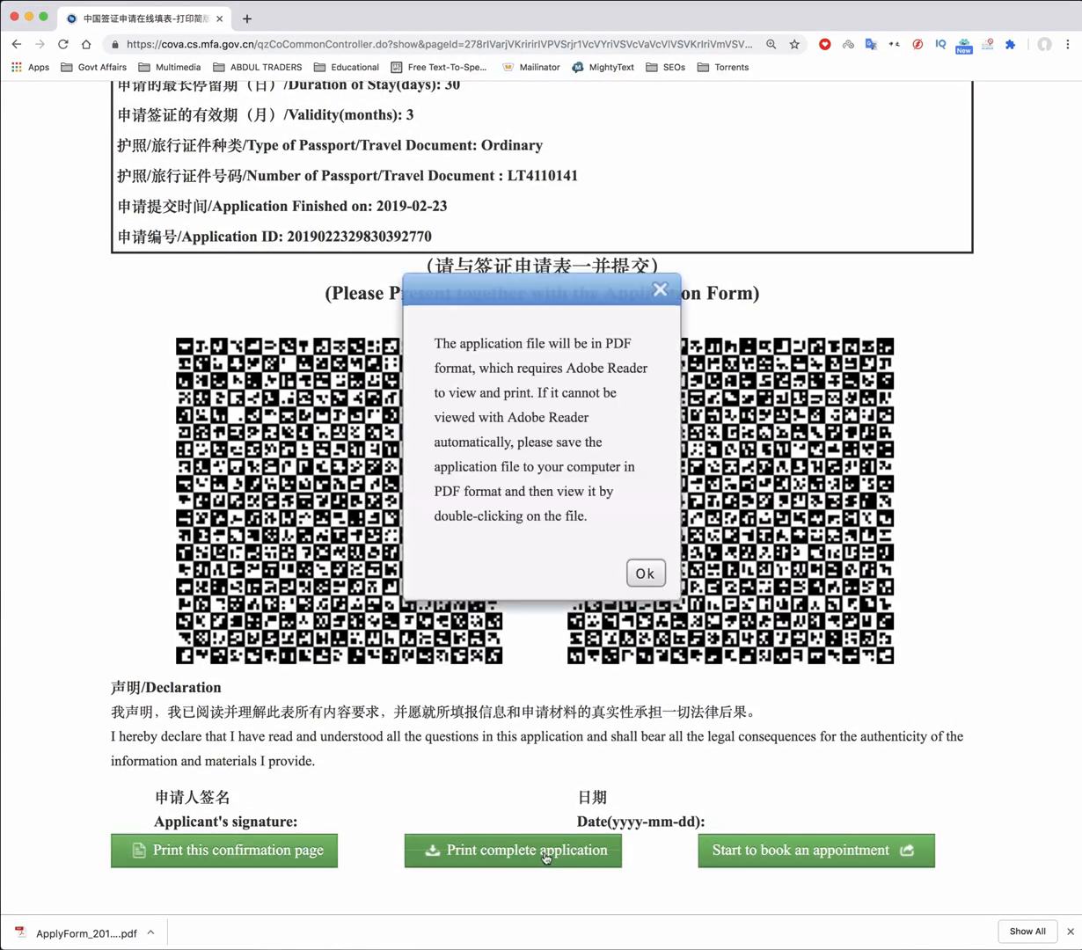
{"action": "left_click", "coordinate": [647, 573]}
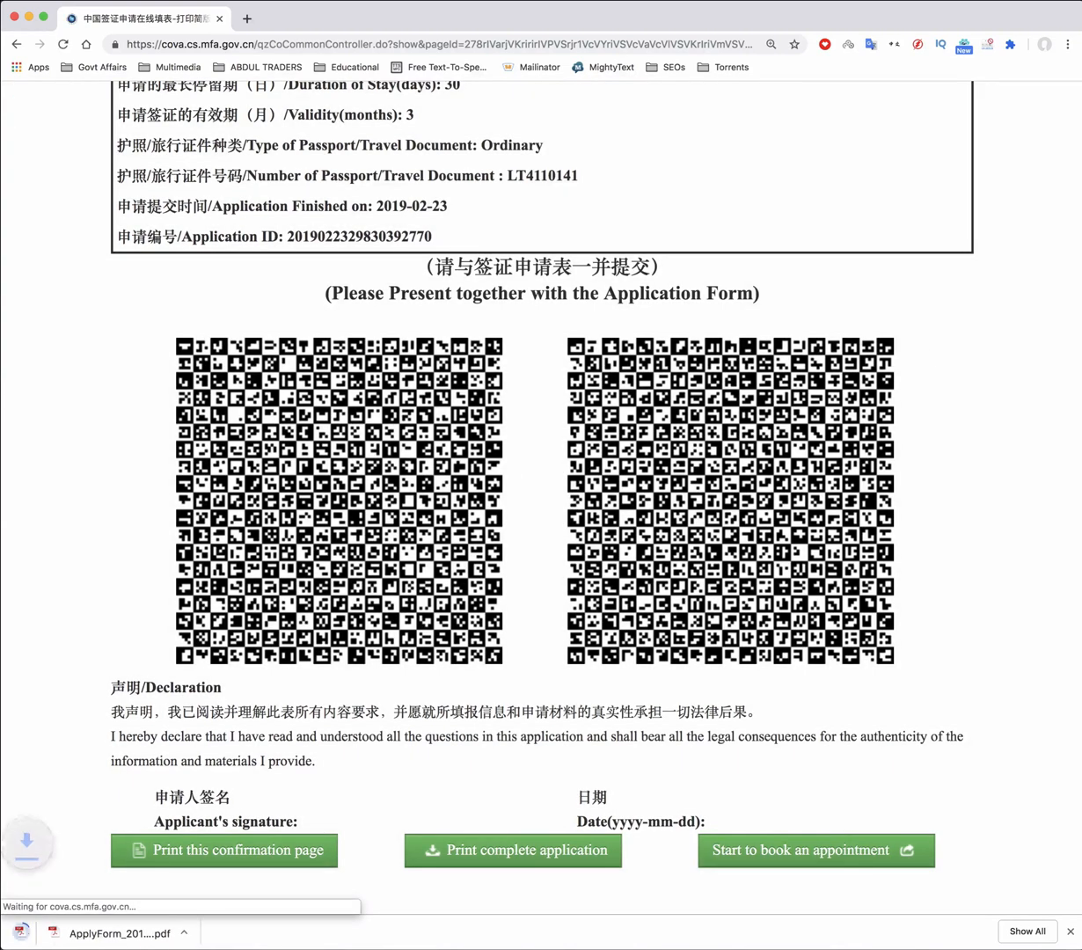
{"action": "scroll", "coordinate": [979, 327], "scroll_direction": "up", "scroll_amount": 3}
{"action": "scroll", "coordinate": [979, 327], "scroll_direction": "up", "scroll_amount": 5}
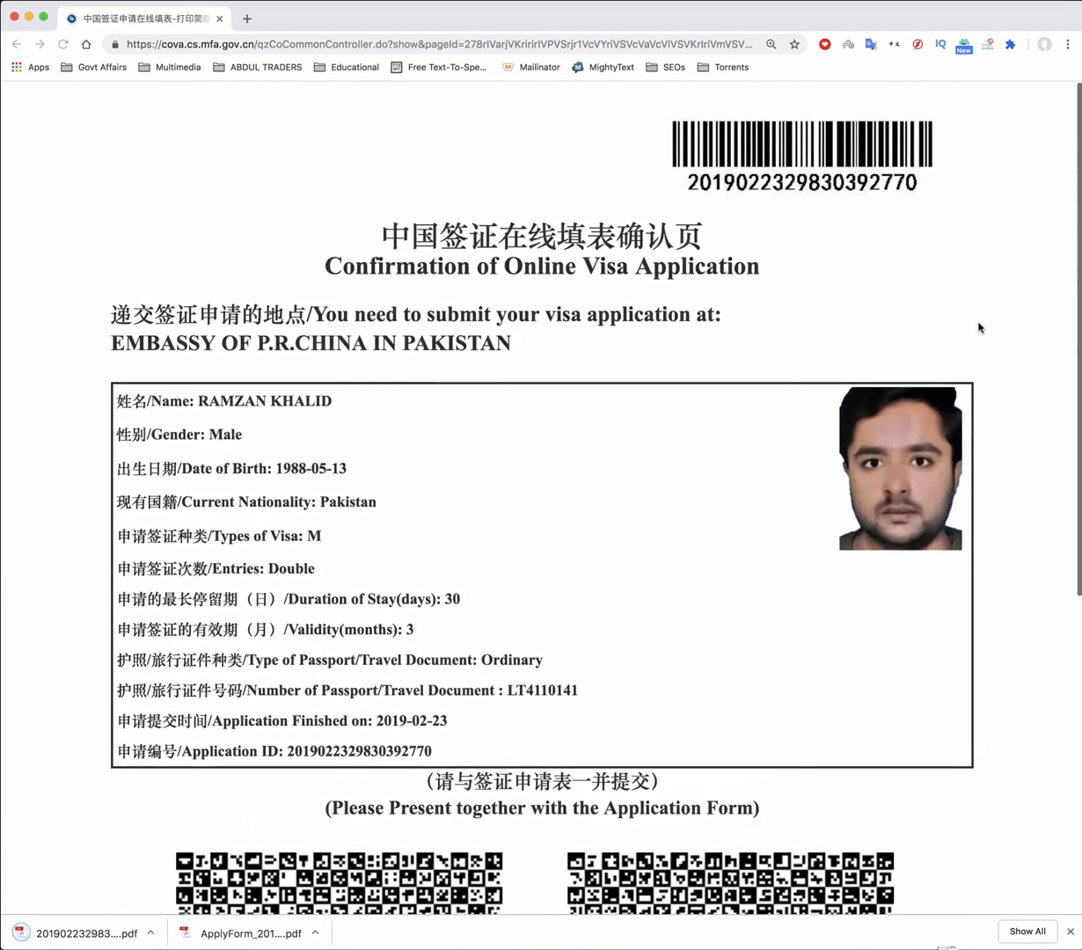